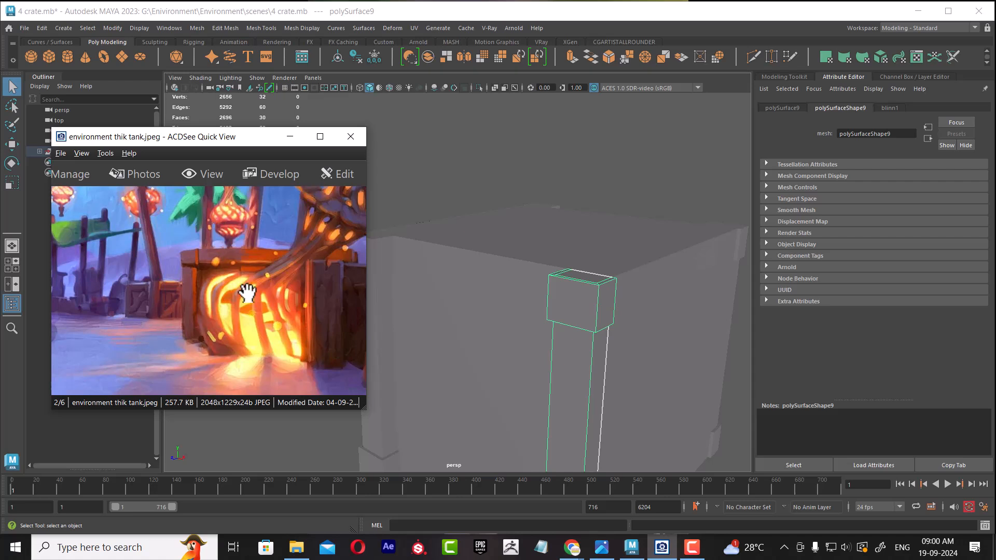
# Step: Hide the low-poly crate cube and select the front plank panel of the high-poly crate
pyautogui.click(503, 336)
pyautogui.scroll(-3, 606, 343)
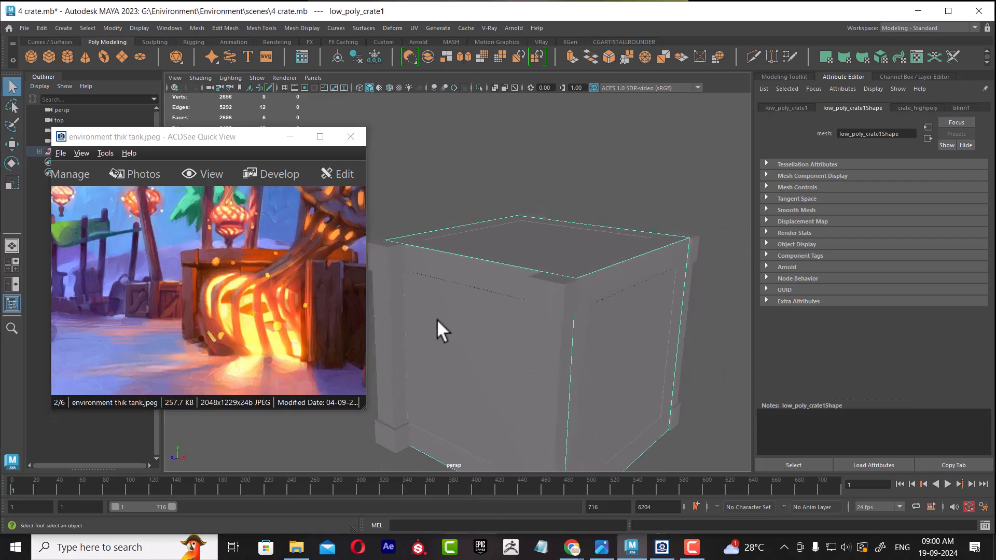
pyautogui.hotkey('ctrl', 'h')
pyautogui.click(515, 310)
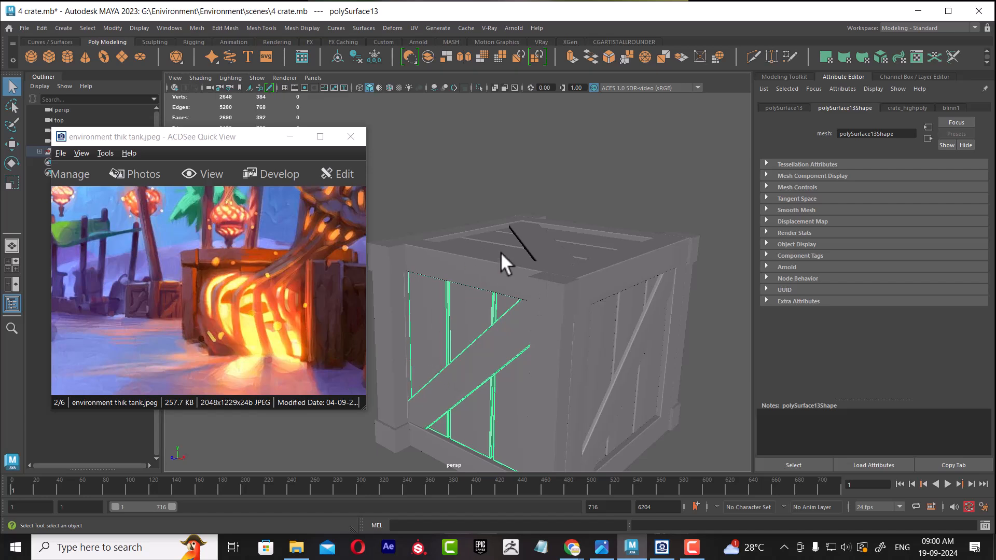
# Step: Examine the wooden crates, fences and planks in the environment thik tank.jpeg reference image
pyautogui.moveTo(237, 316); pyautogui.dragTo(105, 292)
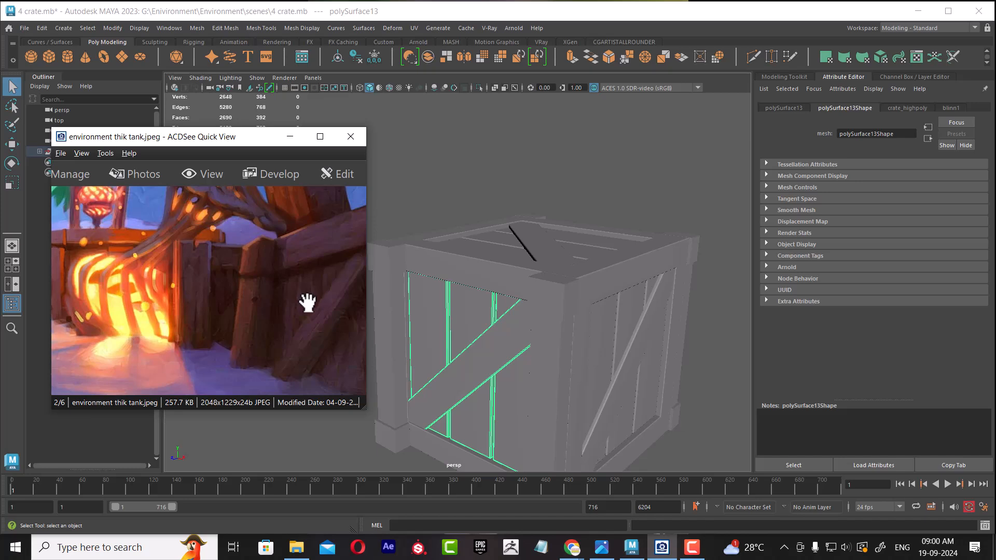
pyautogui.moveTo(212, 261); pyautogui.dragTo(290, 266)
pyautogui.moveTo(198, 291); pyautogui.dragTo(476, 313)
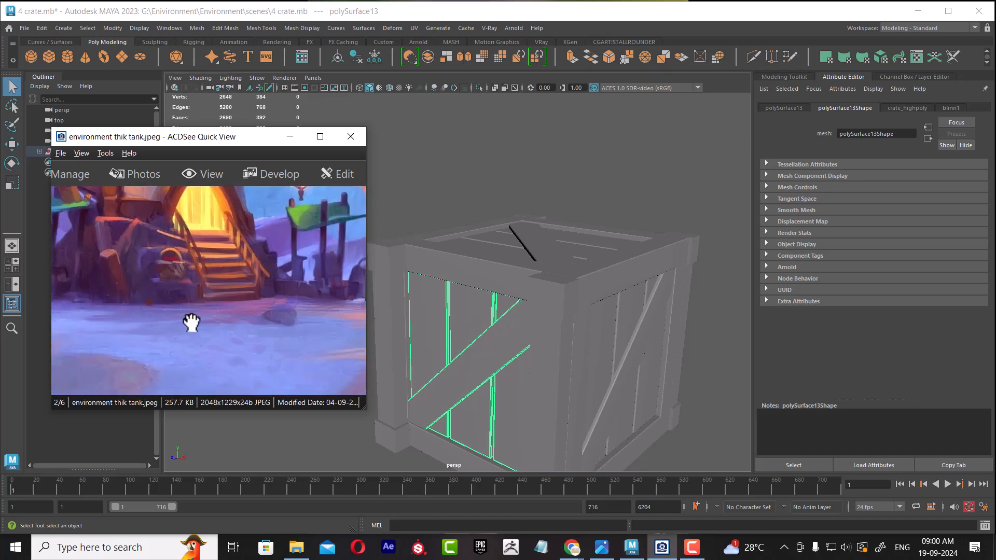
pyautogui.moveTo(182, 323); pyautogui.dragTo(358, 289)
pyautogui.moveTo(247, 310); pyautogui.dragTo(306, 320)
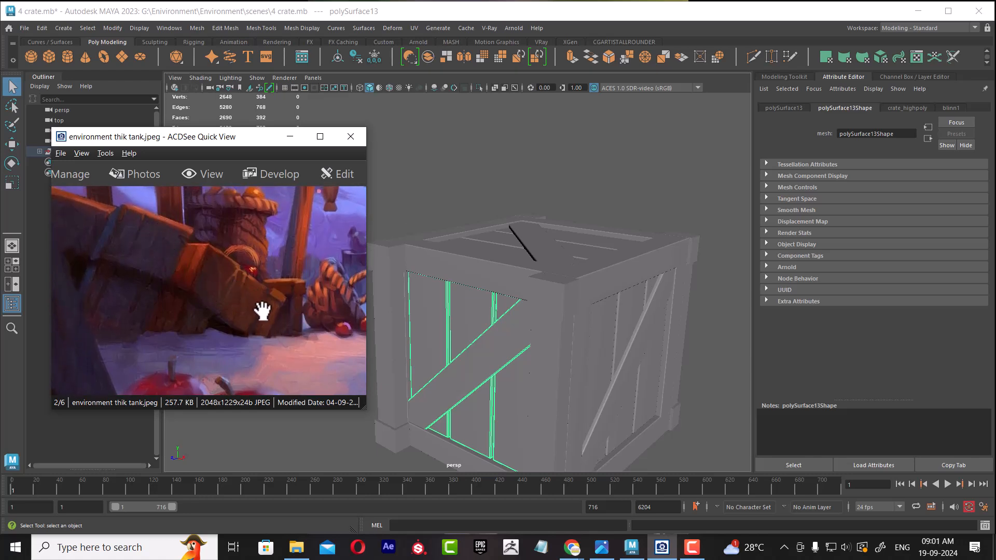
# Step: Select the side plank panel and unhide the last hidden object, the low-poly crate
pyautogui.keyDown('alt'); pyautogui.moveTo(500, 377); pyautogui.dragTo(589, 357, button='right'); pyautogui.keyUp('alt')
pyautogui.moveTo(589, 356)
pyautogui.keyDown('alt'); pyautogui.mouseDown()
pyautogui.moveTo(573, 346)
pyautogui.moveTo(591, 365)
pyautogui.mouseUp(); pyautogui.keyUp('alt')
pyautogui.click(596, 359)
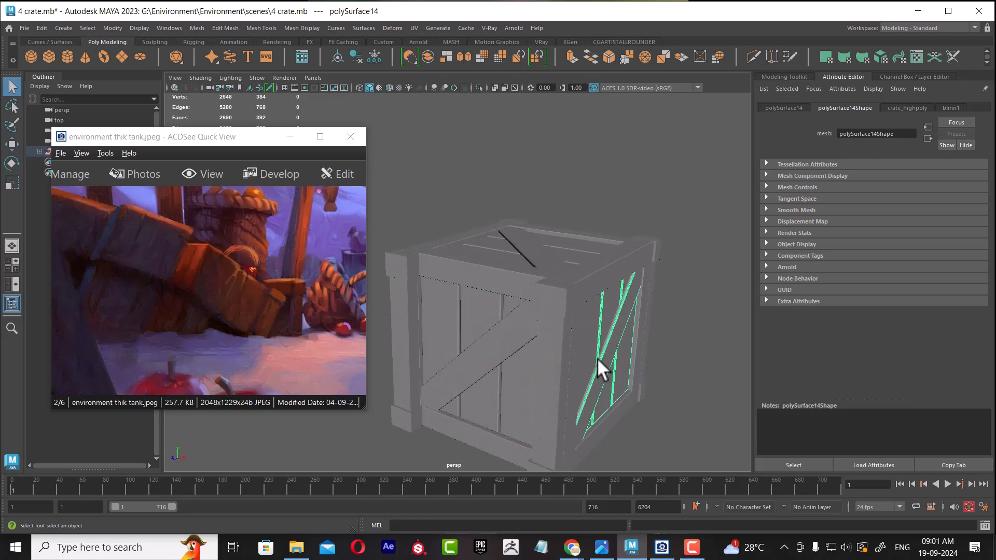
pyautogui.hotkey('ctrl', 'h')
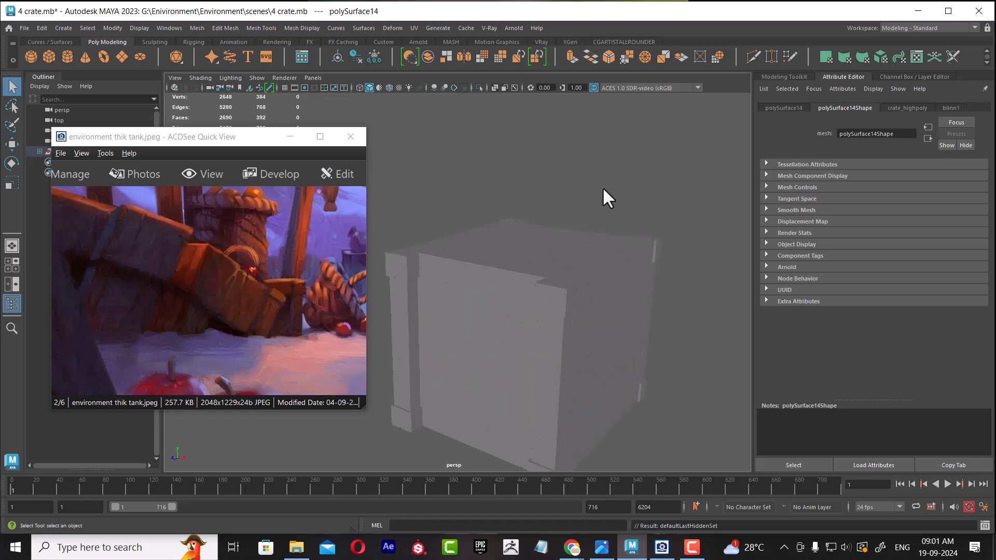
# Step: Browse the other reference images and return to environment thik tank.jpeg
pyautogui.hotkey('alt', 'Tab')
pyautogui.press('Right')
pyautogui.press('Right')
pyautogui.press('Right')
pyautogui.press('Right')
pyautogui.press('Left')
pyautogui.press('Left')
pyautogui.press('Left')
pyautogui.press('Left')
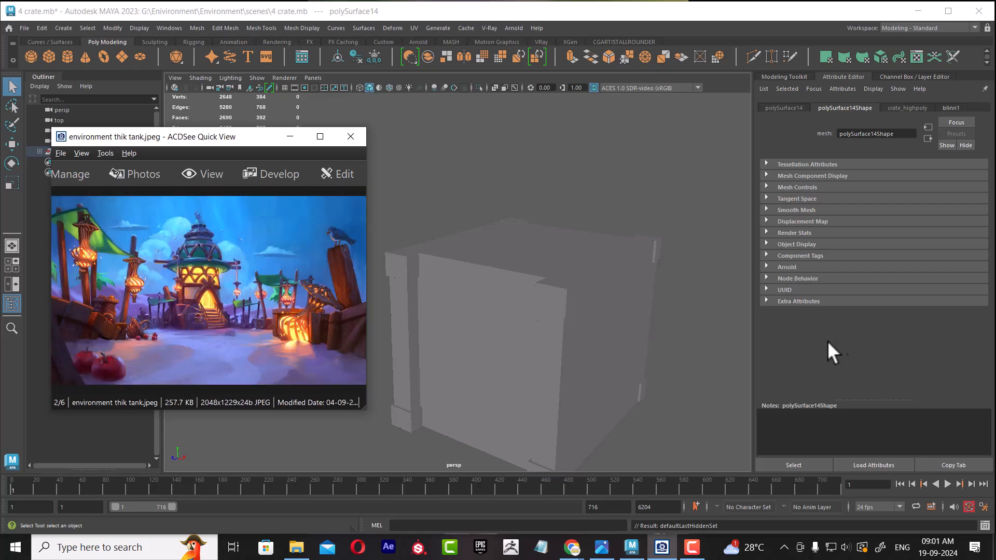
# Step: Clear the selection in Maya, display the scene's layers and hide the crate_highpoly layer
pyautogui.click(687, 343)
pyautogui.press('space')
pyautogui.moveTo(657, 334); pyautogui.dragTo(829, 337)
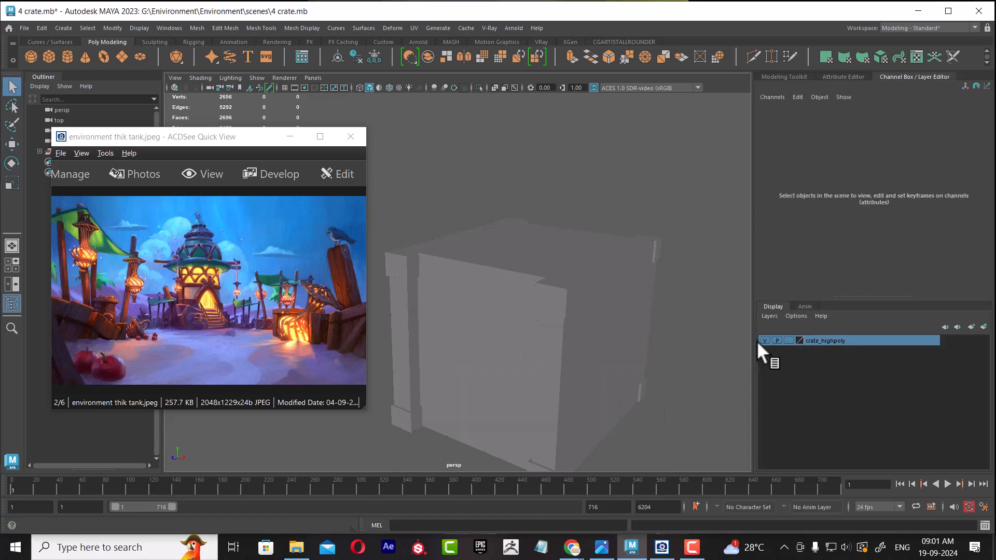
pyautogui.click(763, 340)
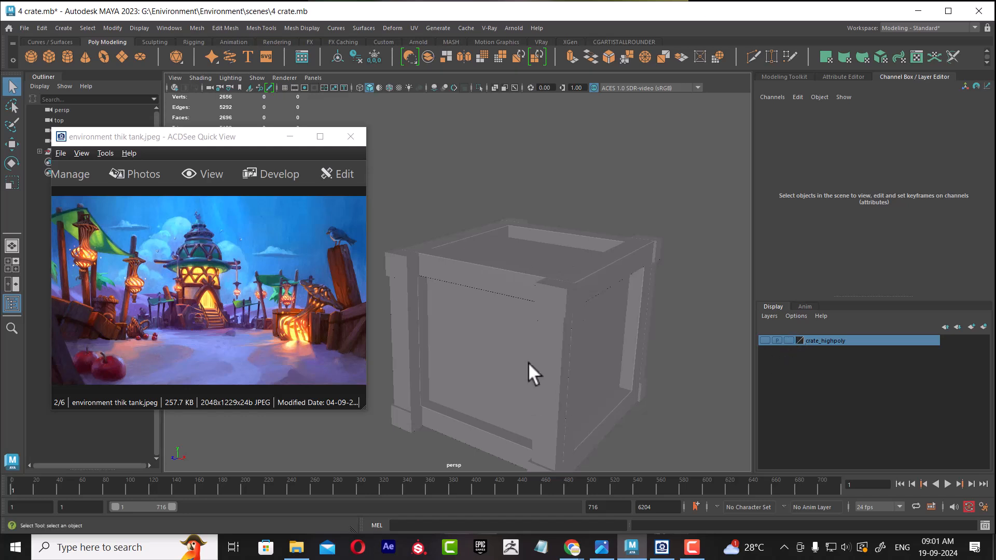
# Step: Inspect the crate's corner posts and frame from several angles, selecting individual pieces to check them
pyautogui.click(548, 350)
pyautogui.keyDown('alt'); pyautogui.moveTo(617, 345); pyautogui.dragTo(560, 340); pyautogui.keyUp('alt')
pyautogui.keyDown('alt'); pyautogui.moveTo(560, 340); pyautogui.dragTo(599, 333, button='middle'); pyautogui.keyUp('alt')
pyautogui.scroll(-3, 612, 359)
pyautogui.keyDown('alt'); pyautogui.moveTo(599, 333); pyautogui.dragTo(571, 326); pyautogui.keyUp('alt')
pyautogui.click(571, 402)
pyautogui.click(524, 340)
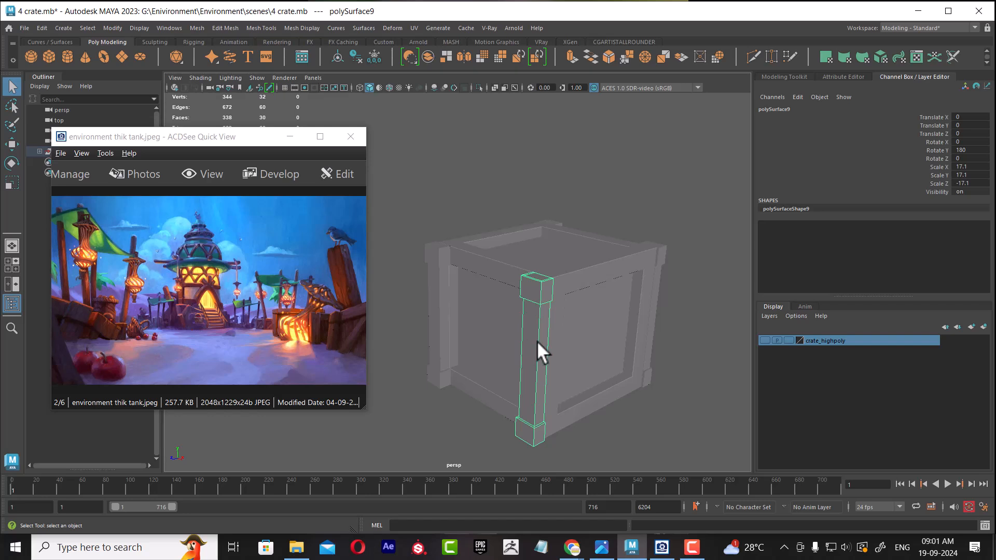
pyautogui.click(579, 294)
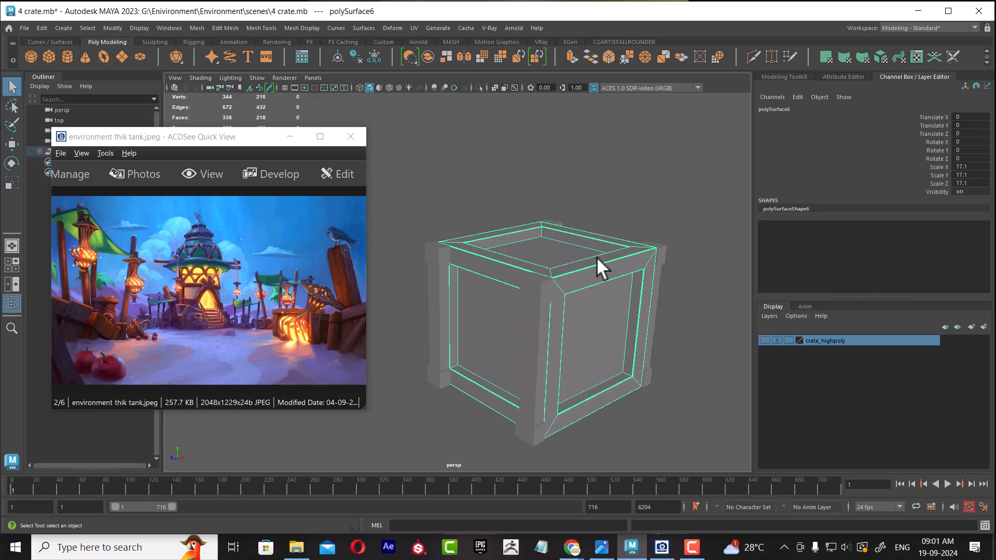
pyautogui.moveTo(612, 293)
pyautogui.keyDown('alt'); pyautogui.mouseDown()
pyautogui.moveTo(591, 311)
pyautogui.moveTo(612, 298)
pyautogui.mouseUp(); pyautogui.keyUp('alt')
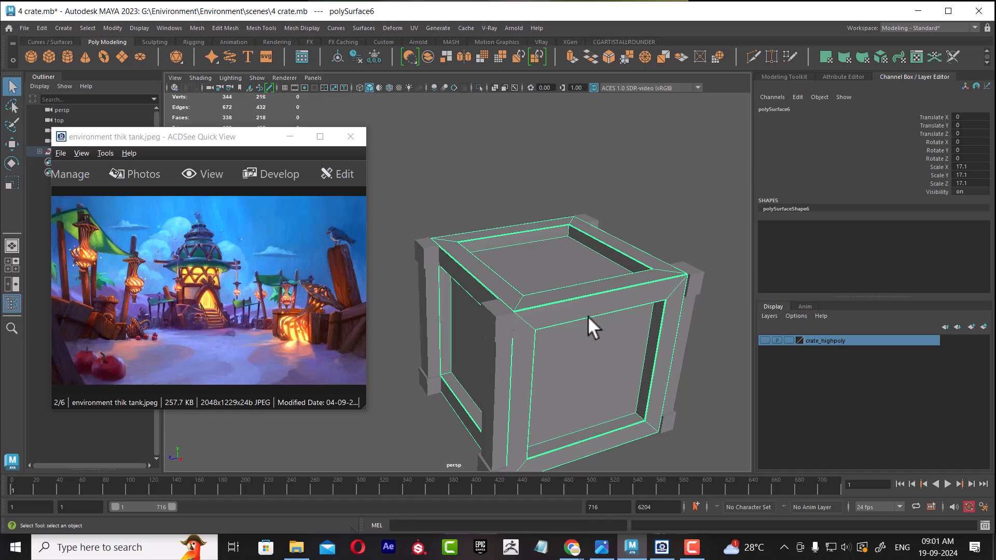
pyautogui.keyDown('alt'); pyautogui.moveTo(607, 317); pyautogui.dragTo(411, 238); pyautogui.keyUp('alt')
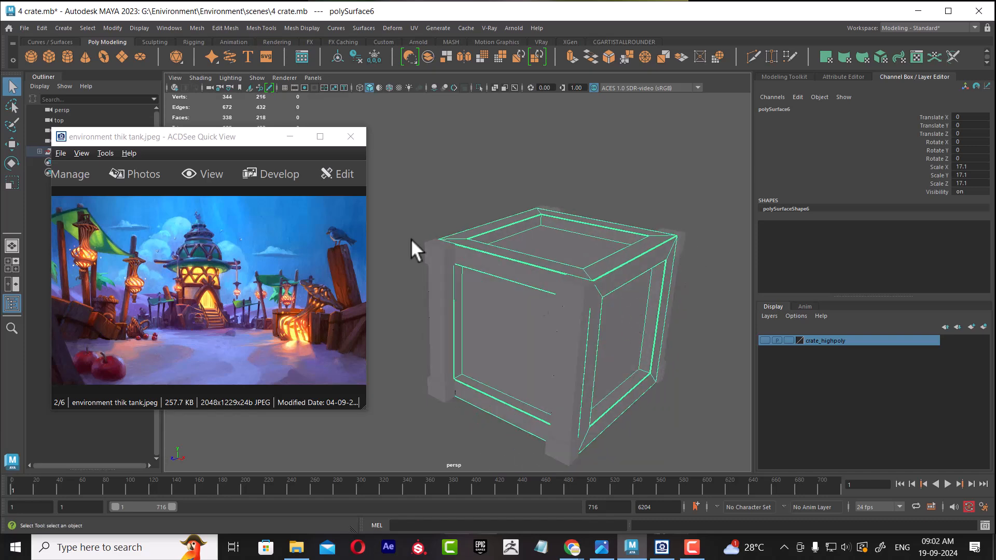
# Step: Minimize the reference image window and toggle the crate_highpoly layer's visibility on and off
pyautogui.click(290, 138)
pyautogui.click(766, 340)
pyautogui.click(766, 340)
# Step: Select the crate's outer frame and all four corner posts and group them within the crate hierarchy
pyautogui.click(692, 386)
pyautogui.click(569, 315)
pyautogui.keyDown('alt'); pyautogui.moveTo(589, 337); pyautogui.dragTo(357, 337); pyautogui.keyUp('alt')
pyautogui.click(358, 337)
pyautogui.click(528, 283)
pyautogui.keyDown('alt'); pyautogui.moveTo(527, 283); pyautogui.dragTo(585, 356); pyautogui.keyUp('alt')
pyautogui.click(514, 337)
pyautogui.click(511, 333)
pyautogui.click(362, 279)
pyautogui.keyDown('alt'); pyautogui.moveTo(558, 356); pyautogui.dragTo(529, 338); pyautogui.keyUp('alt')
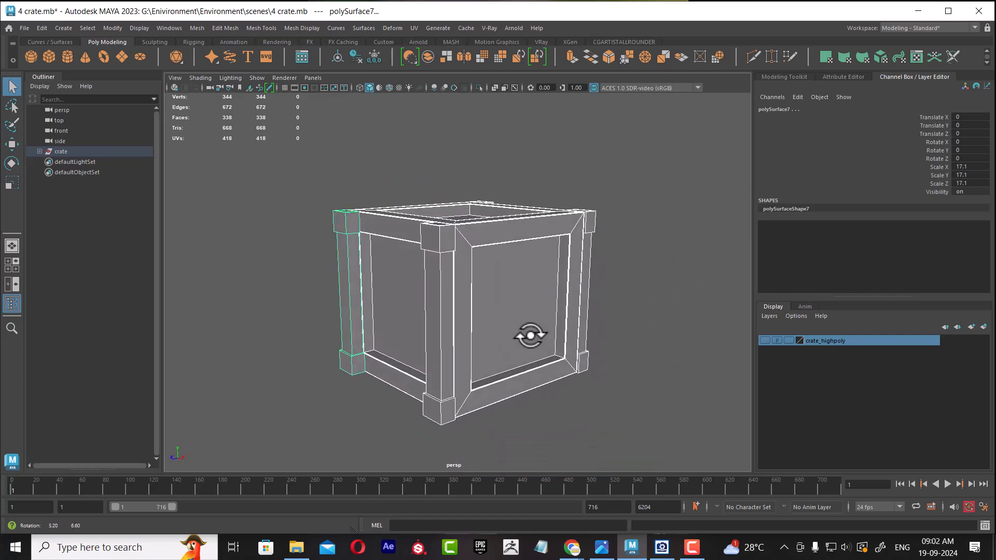
pyautogui.click(39, 151)
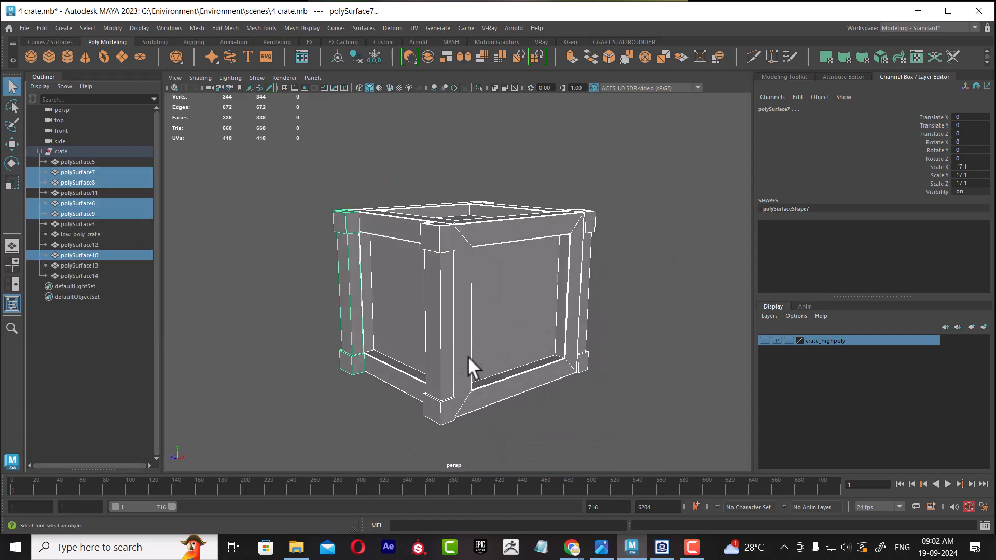
pyautogui.moveTo(550, 363)
pyautogui.keyDown('alt'); pyautogui.mouseDown()
pyautogui.moveTo(549, 338)
pyautogui.moveTo(544, 357)
pyautogui.moveTo(554, 360)
pyautogui.mouseUp(); pyautogui.keyUp('alt')
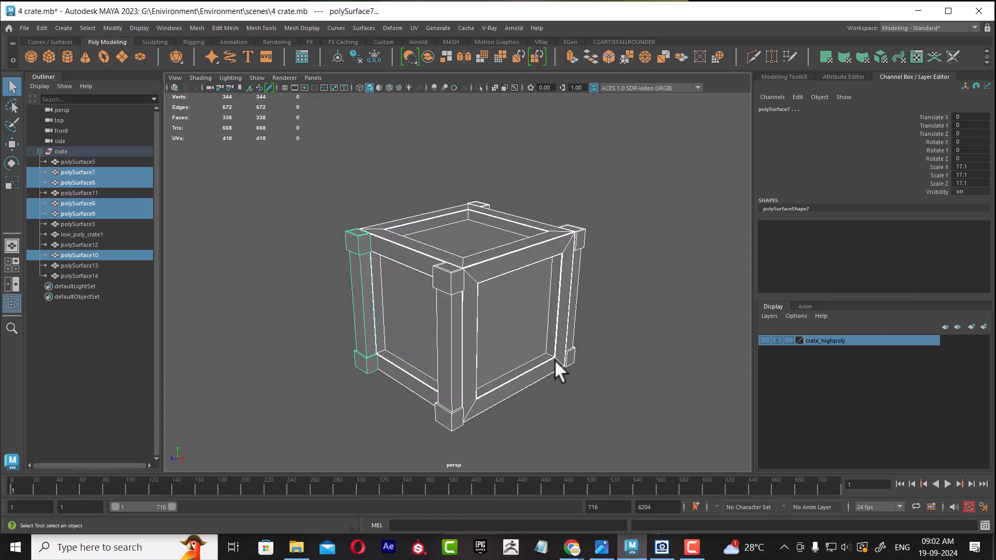
pyautogui.hotkey('ctrl', 'g')
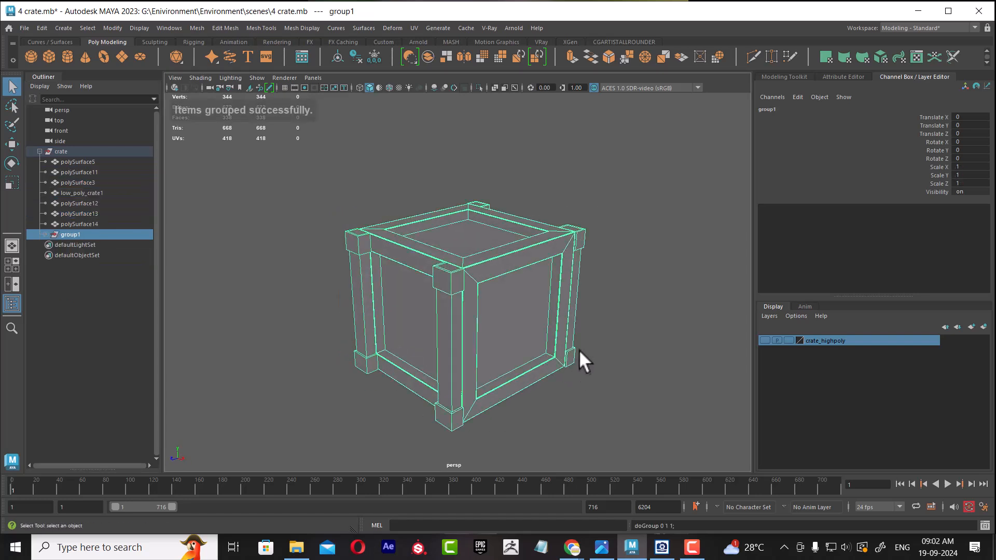
# Step: Select the whole frame-and-posts group, hide it, and make the crate_highpoly layer visible
pyautogui.click(300, 360)
pyautogui.click(437, 343)
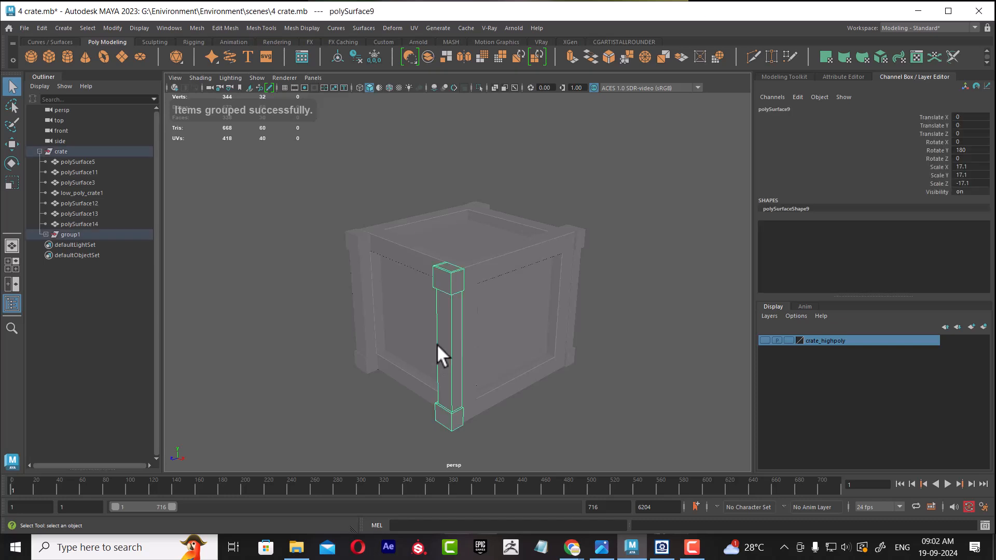
pyautogui.press('Up')
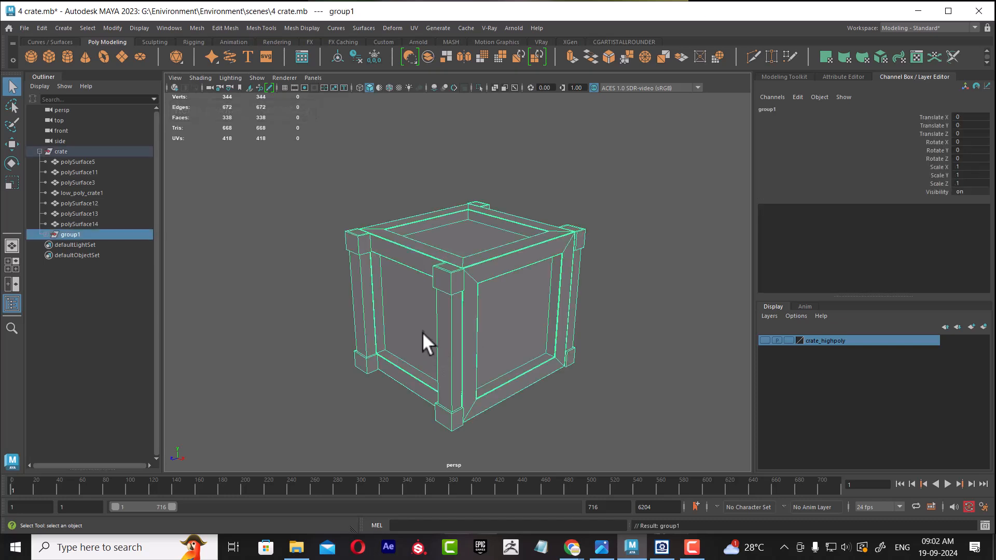
pyautogui.hotkey('ctrl', 'h')
pyautogui.click(765, 340)
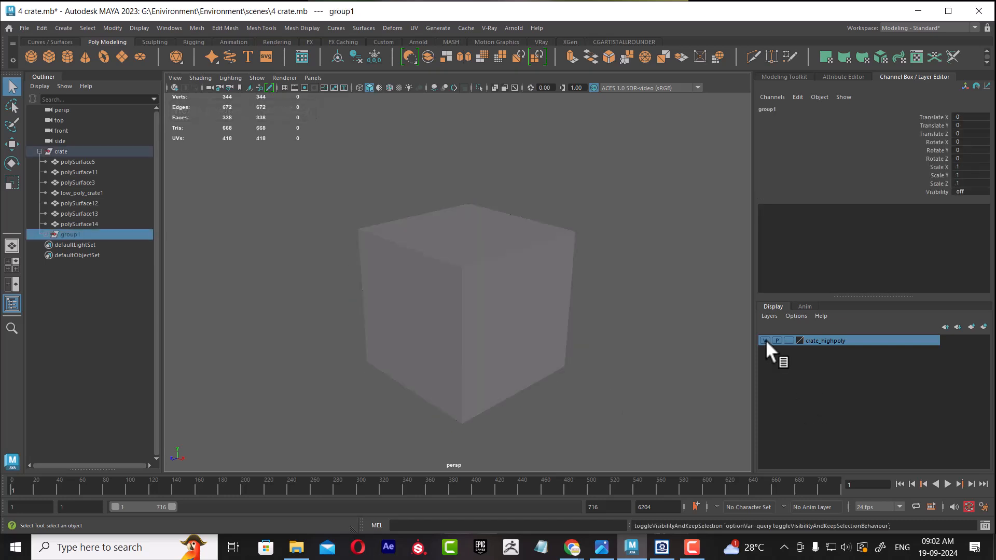
# Step: Create a new display layer from the selected low_poly_crate1 cube
pyautogui.click(470, 291)
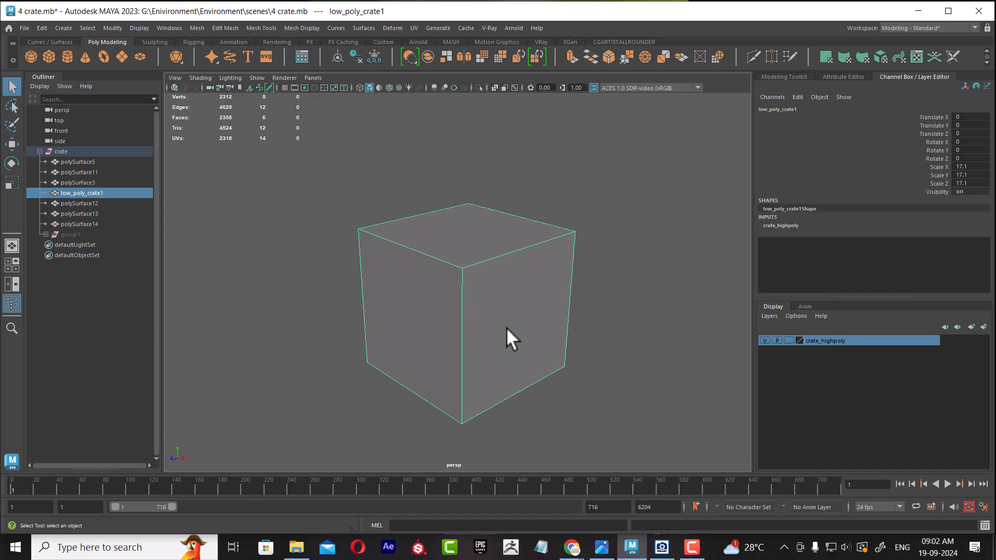
pyautogui.click(604, 366)
pyautogui.click(487, 309)
pyautogui.click(984, 326)
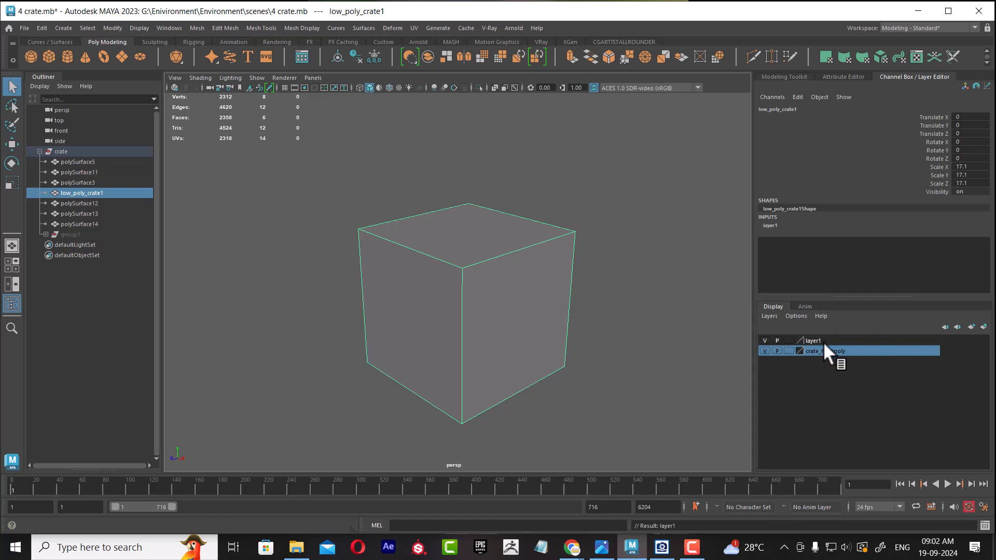
# Step: Rename the new display layer Crate_Low_poly and save the change
pyautogui.doubleClick(821, 340)
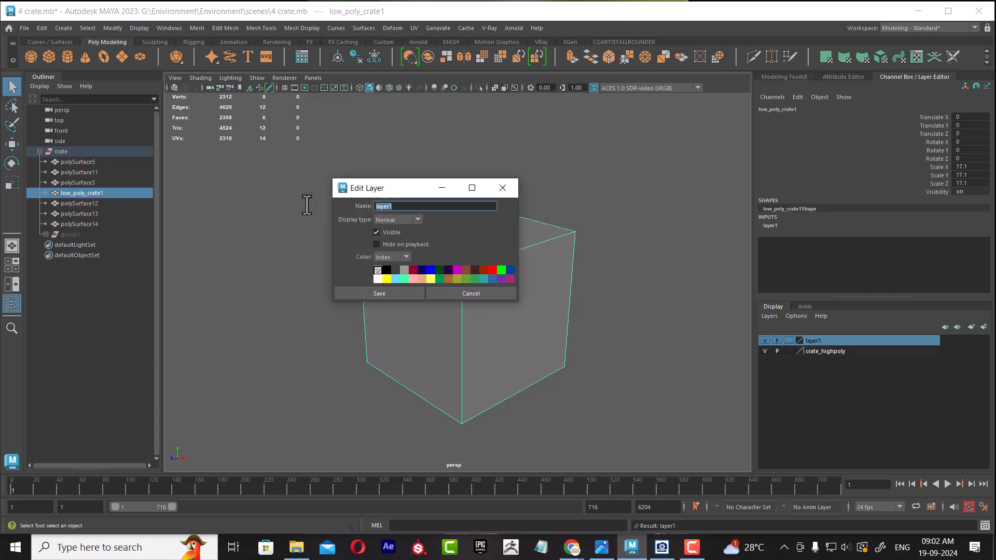
pyautogui.write('Low_pol')
pyautogui.press('Return')
pyautogui.click(379, 206)
pyautogui.write('Crate_')
pyautogui.press('Return')
pyautogui.click(384, 294)
# Step: Hide the Crate_Low_poly layer to check the high-poly planks, and clear the selection
pyautogui.keyDown('alt'); pyautogui.moveTo(590, 340); pyautogui.dragTo(612, 358); pyautogui.keyUp('alt')
pyautogui.keyDown('alt'); pyautogui.moveTo(612, 358); pyautogui.dragTo(620, 368, button='right'); pyautogui.keyUp('alt')
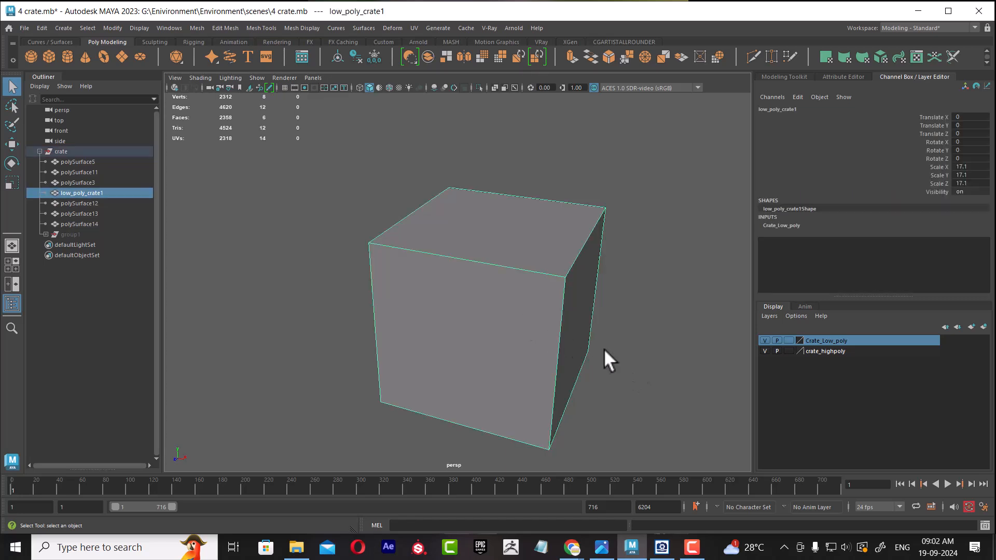
pyautogui.keyDown('alt'); pyautogui.moveTo(565, 335); pyautogui.dragTo(524, 318); pyautogui.keyUp('alt')
pyautogui.keyDown('alt'); pyautogui.moveTo(524, 318); pyautogui.dragTo(631, 362, button='right'); pyautogui.keyUp('alt')
pyautogui.click(764, 340)
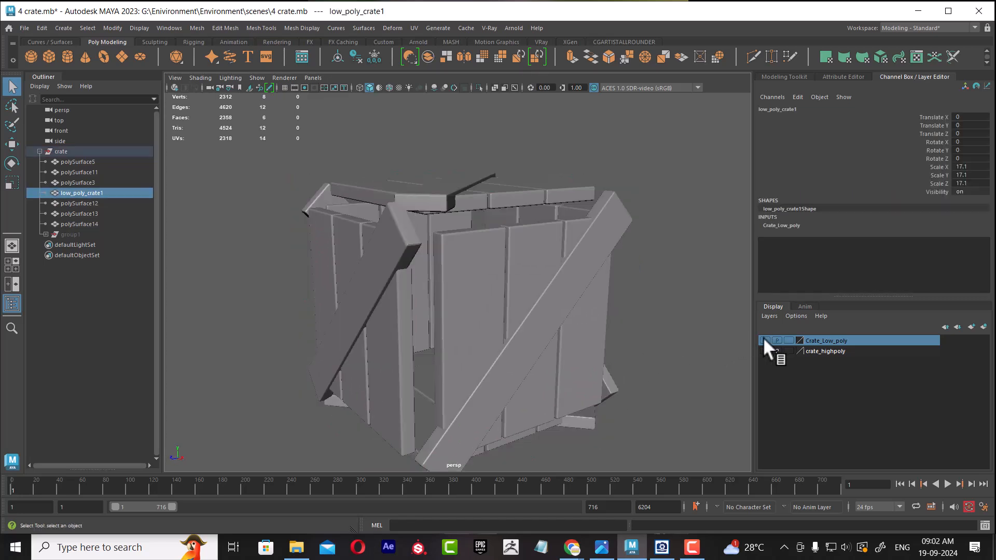
pyautogui.keyDown('alt'); pyautogui.moveTo(629, 331); pyautogui.dragTo(583, 306, button='right'); pyautogui.keyUp('alt')
pyautogui.moveTo(583, 306)
pyautogui.keyDown('alt'); pyautogui.mouseDown()
pyautogui.moveTo(564, 329)
pyautogui.moveTo(577, 319)
pyautogui.mouseUp(); pyautogui.keyUp('alt')
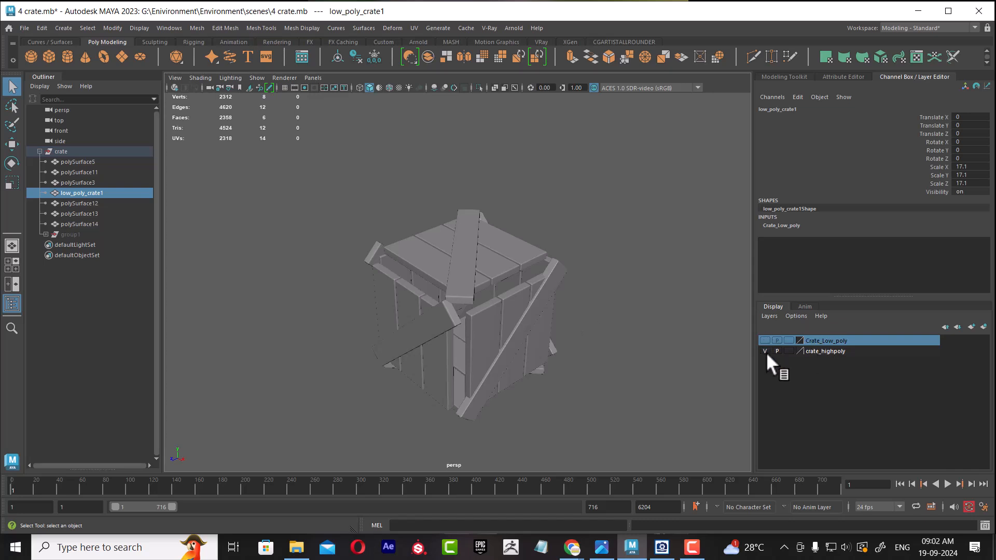
pyautogui.click(663, 342)
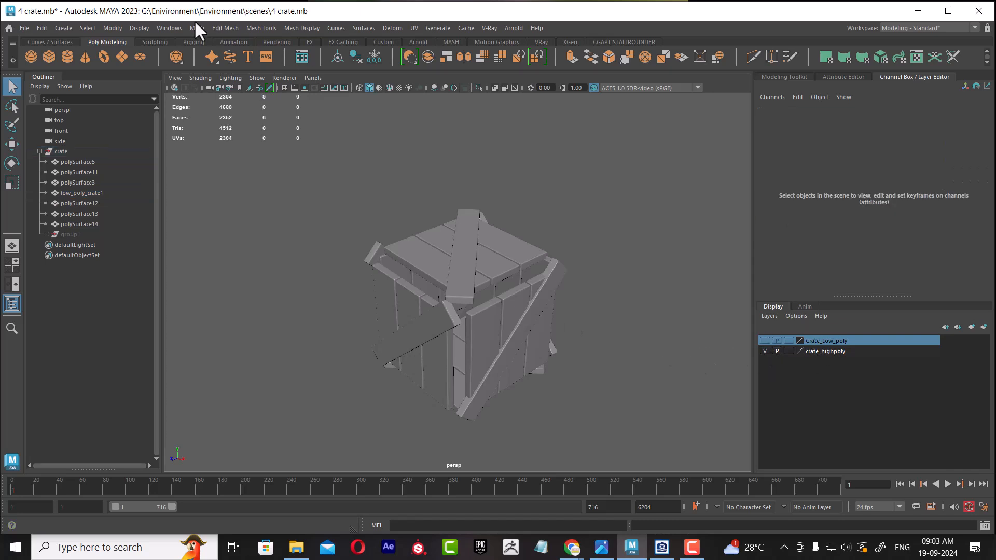
# Step: Unhide all hidden objects in the scene
pyautogui.click(137, 27)
pyautogui.moveTo(181, 89)
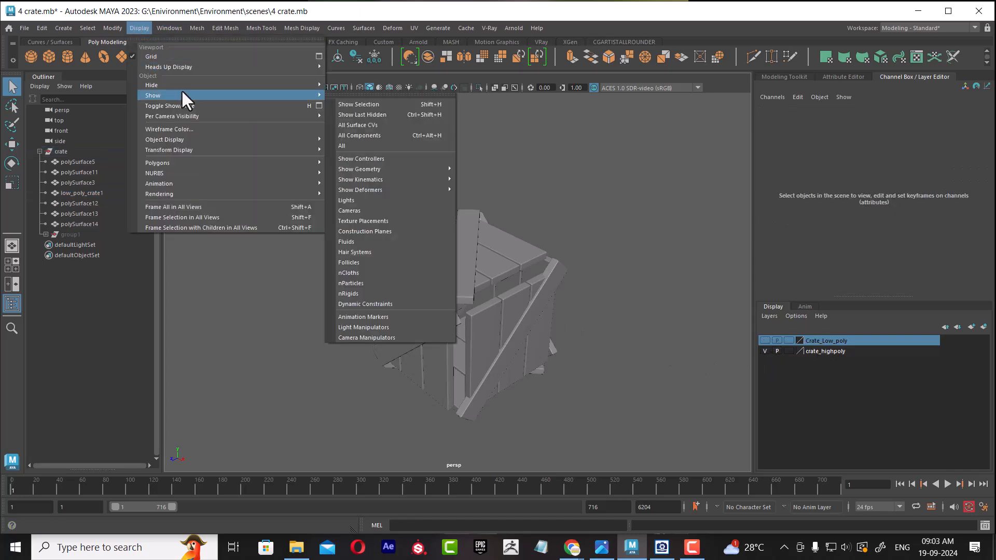
pyautogui.click(371, 139)
pyautogui.click(652, 335)
# Step: Select the entire high-poly crate and toggle the crate_highpoly layer's visibility off and on to check its contents
pyautogui.keyDown('alt'); pyautogui.moveTo(545, 259); pyautogui.dragTo(524, 229); pyautogui.keyUp('alt')
pyautogui.moveTo(336, 160); pyautogui.dragTo(591, 426)
pyautogui.keyDown('alt'); pyautogui.moveTo(555, 312); pyautogui.dragTo(575, 340); pyautogui.keyUp('alt')
pyautogui.moveTo(575, 340)
pyautogui.keyDown('alt'); pyautogui.mouseDown(button='right')
pyautogui.moveTo(576, 351)
pyautogui.moveTo(560, 337)
pyautogui.mouseUp(button='right'); pyautogui.keyUp('alt')
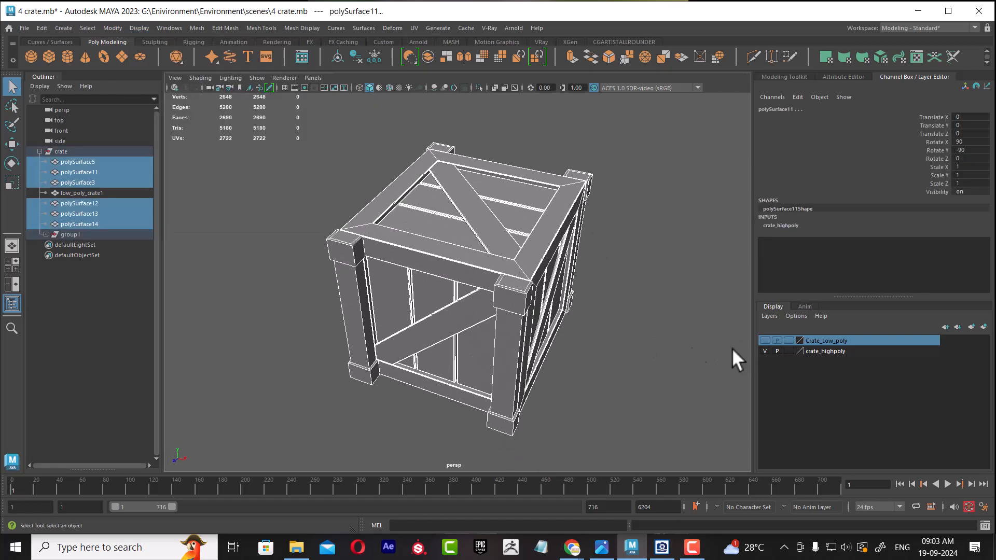
pyautogui.click(765, 351)
pyautogui.click(764, 351)
pyautogui.keyDown('alt'); pyautogui.moveTo(634, 360); pyautogui.dragTo(596, 344); pyautogui.keyUp('alt')
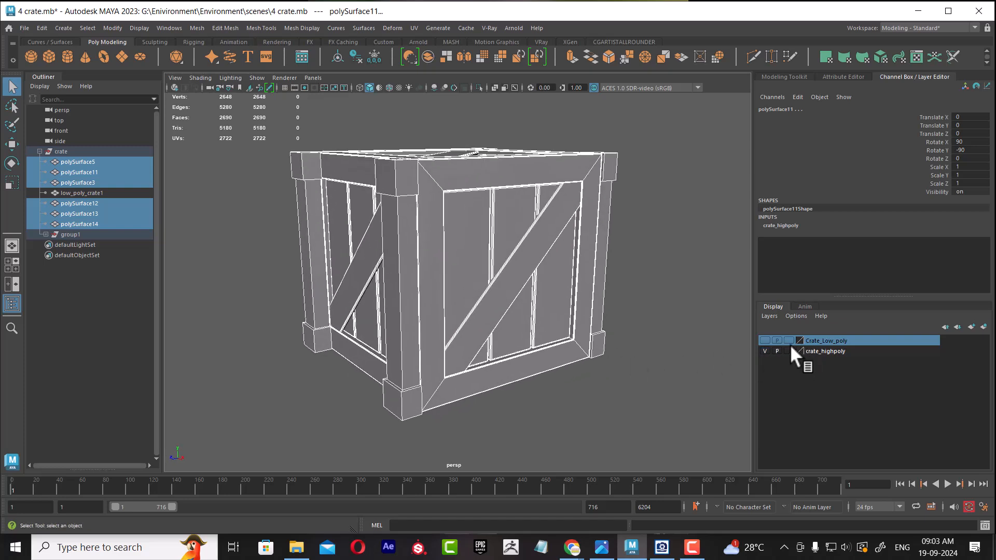
# Step: Clear the selection and check individual crate pieces, including a corner post
pyautogui.click(648, 369)
pyautogui.click(418, 279)
pyautogui.click(401, 270)
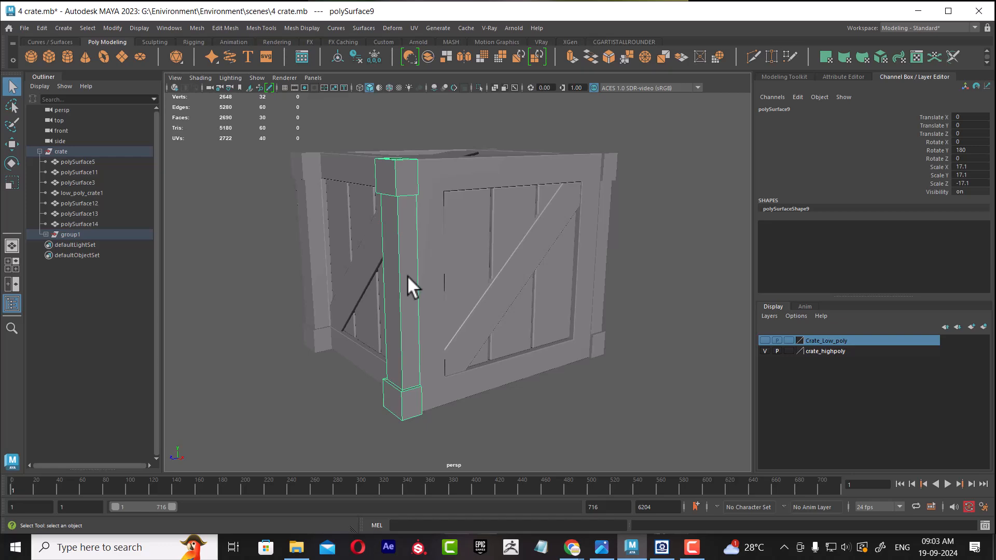
pyautogui.keyDown('alt'); pyautogui.moveTo(406, 275); pyautogui.dragTo(433, 327); pyautogui.keyUp('alt')
pyautogui.click(496, 260)
pyautogui.keyDown('alt'); pyautogui.moveTo(496, 260); pyautogui.dragTo(467, 263); pyautogui.keyUp('alt')
# Step: Hide the frame-and-posts group (group1), leaving the Move tool active, and select the front plank panel
pyautogui.click(94, 232)
pyautogui.keyDown('alt'); pyautogui.moveTo(397, 354); pyautogui.dragTo(624, 342); pyautogui.keyUp('alt')
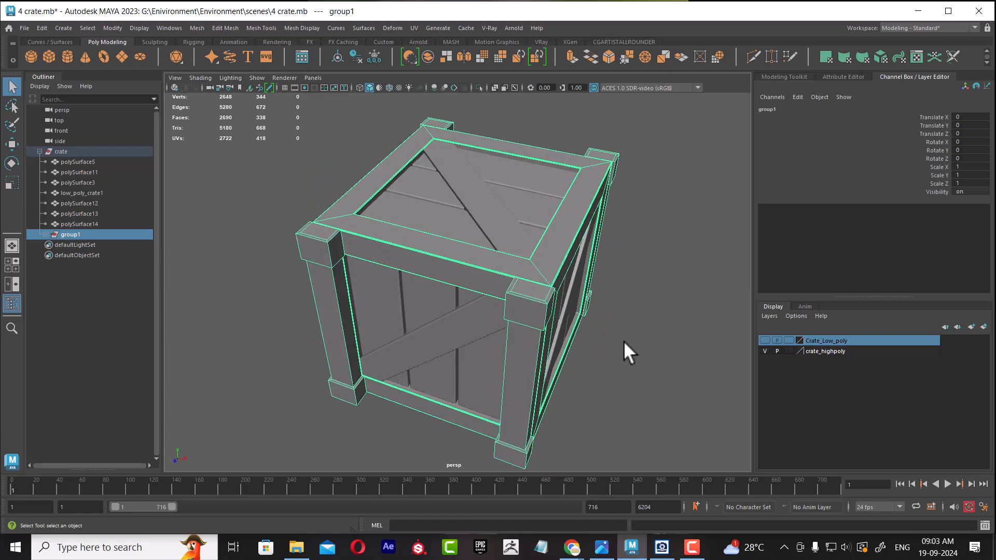
pyautogui.press('w')
pyautogui.scroll(-3, 536, 311)
pyautogui.hotkey('ctrl', 'h')
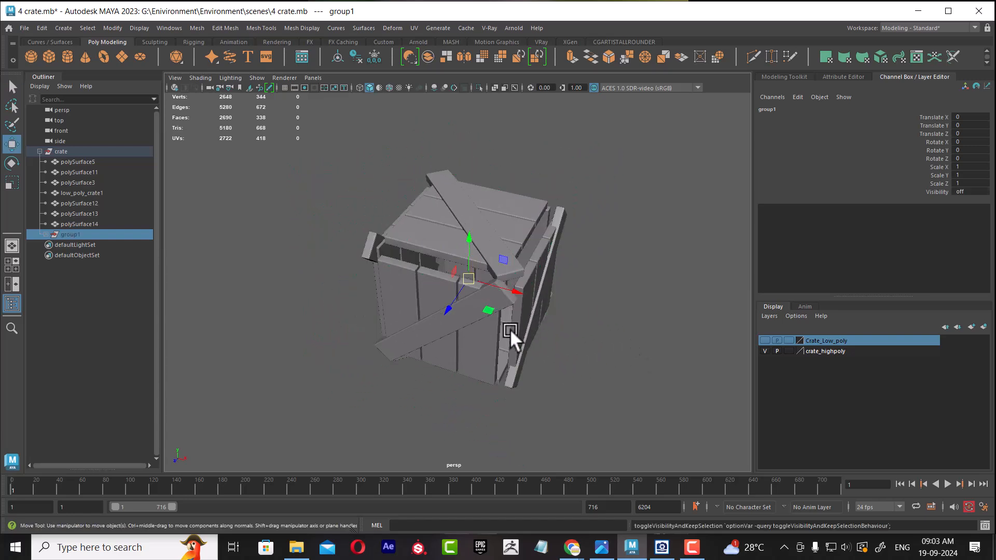
pyautogui.click(474, 306)
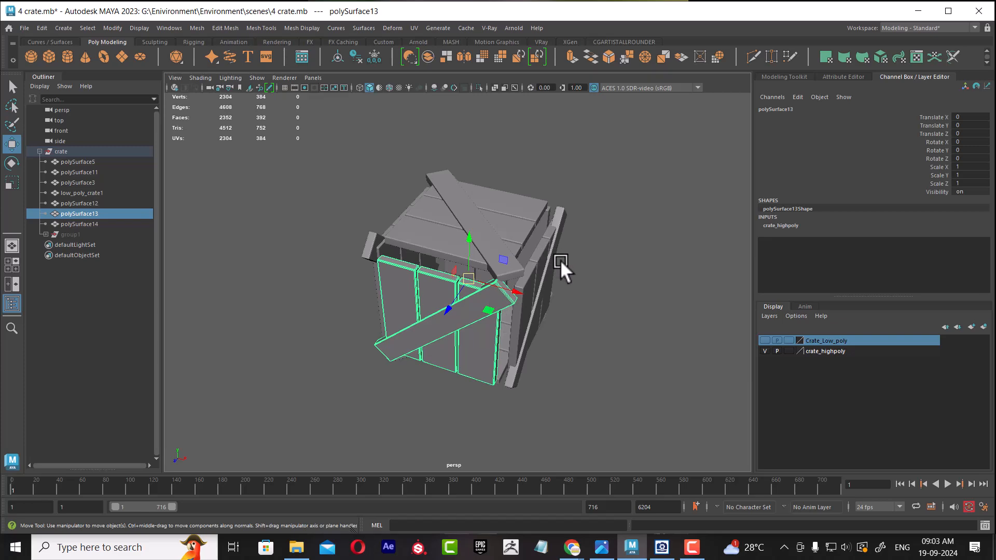
# Step: Unhide the frame-and-posts group and group all the high-poly crate pieces together
pyautogui.hotkey('ctrl', 'shift', 'h')
pyautogui.moveTo(684, 154); pyautogui.dragTo(300, 431)
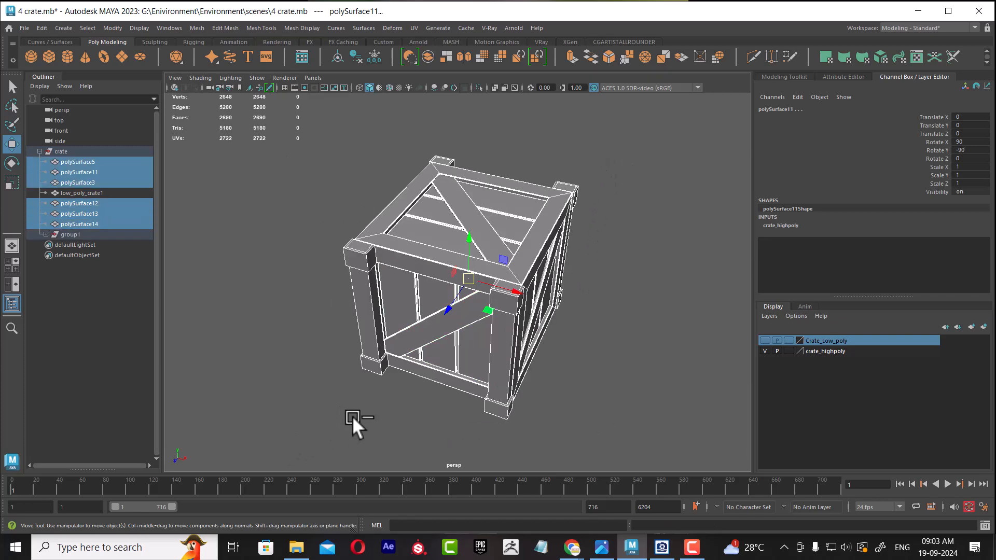
pyautogui.hotkey('ctrl', 'g')
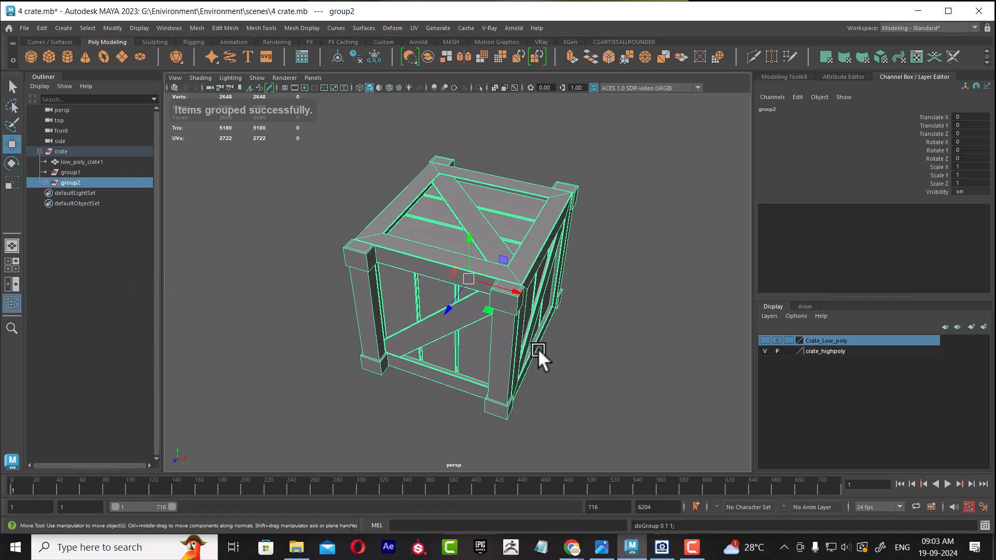
# Step: Hide and reshow the new high-poly group to check its contents, and add it to the crate_highpoly layer
pyautogui.hotkey('ctrl', 'h')
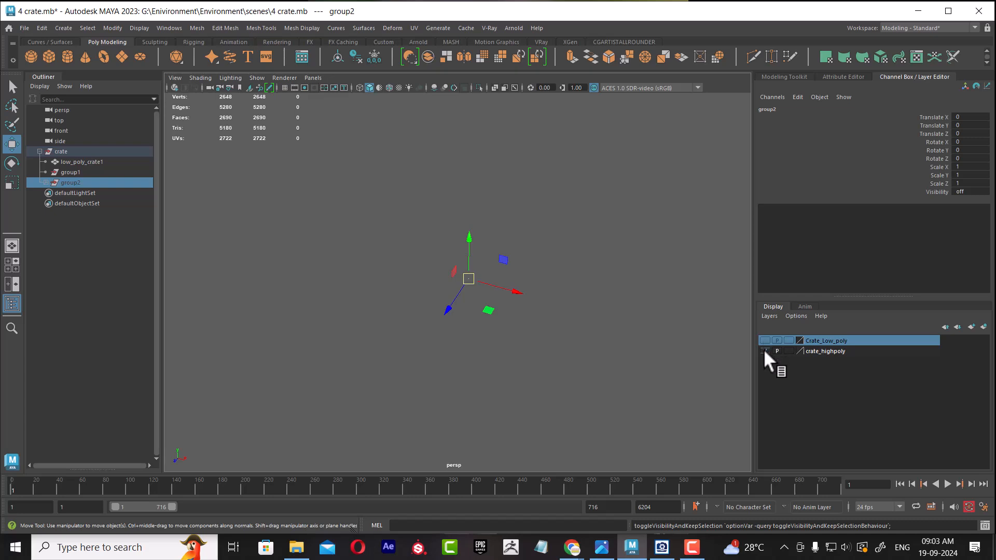
pyautogui.hotkey('ctrl', 'shift', 'h')
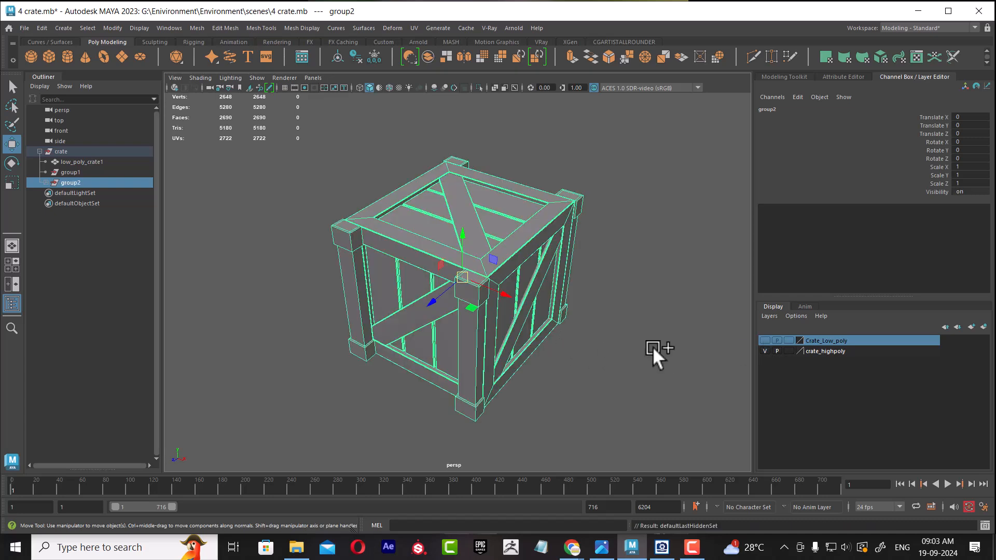
pyautogui.rightClick(837, 349)
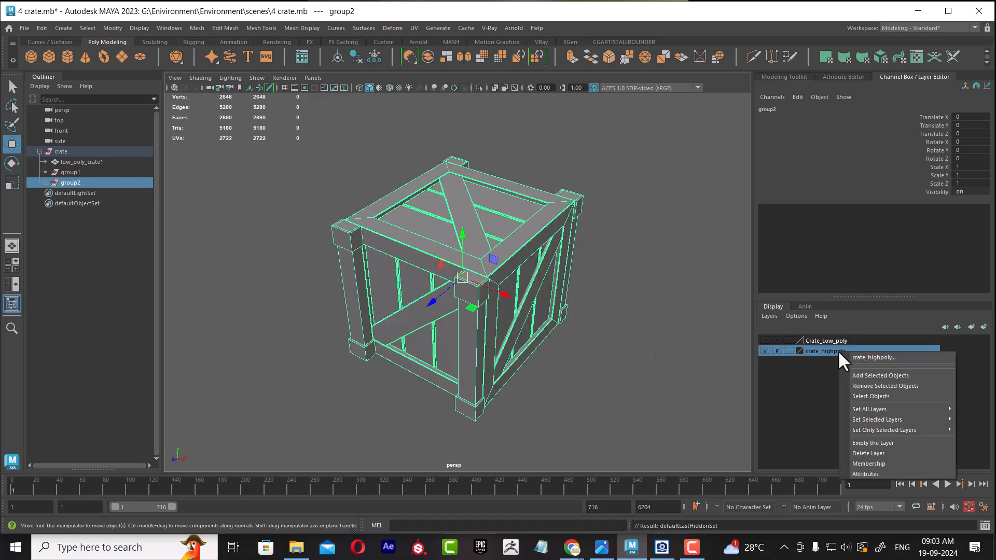
pyautogui.click(864, 374)
# Step: Turn off the crate_highpoly layer, show Crate_Low_poly instead, and select the low-poly cube to check its polygon count
pyautogui.click(765, 351)
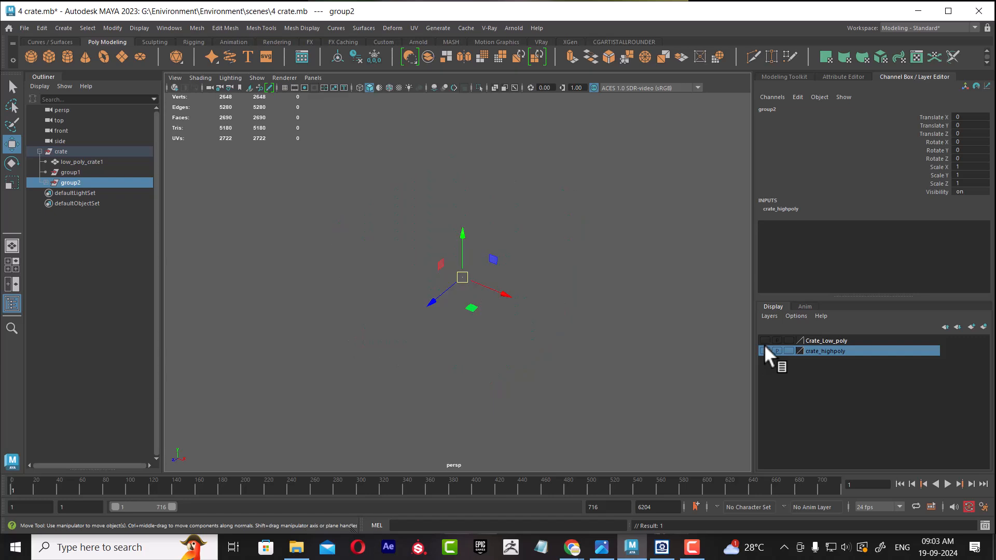
pyautogui.click(764, 341)
pyautogui.moveTo(565, 351)
pyautogui.keyDown('alt'); pyautogui.mouseDown()
pyautogui.moveTo(525, 359)
pyautogui.moveTo(576, 360)
pyautogui.mouseUp(); pyautogui.keyUp('alt')
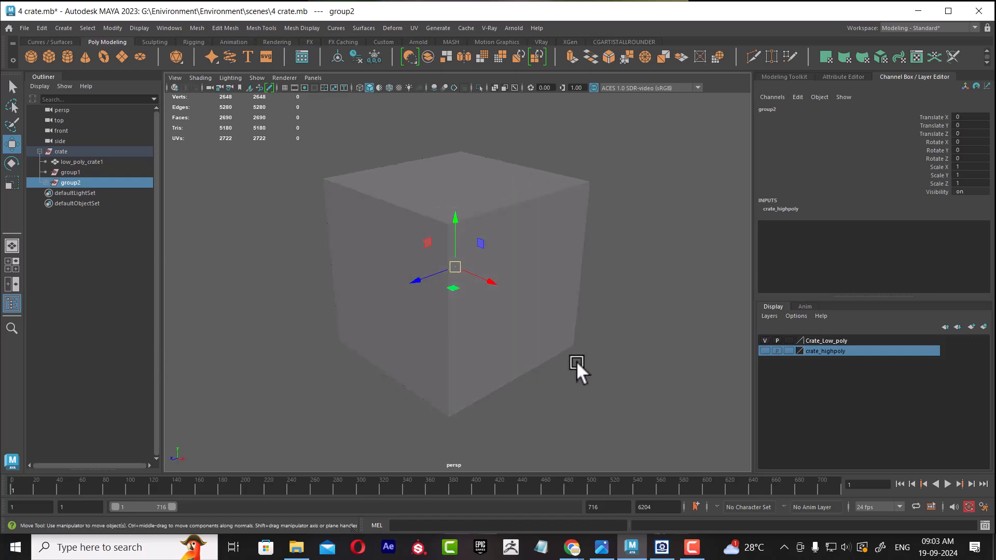
pyautogui.click(534, 341)
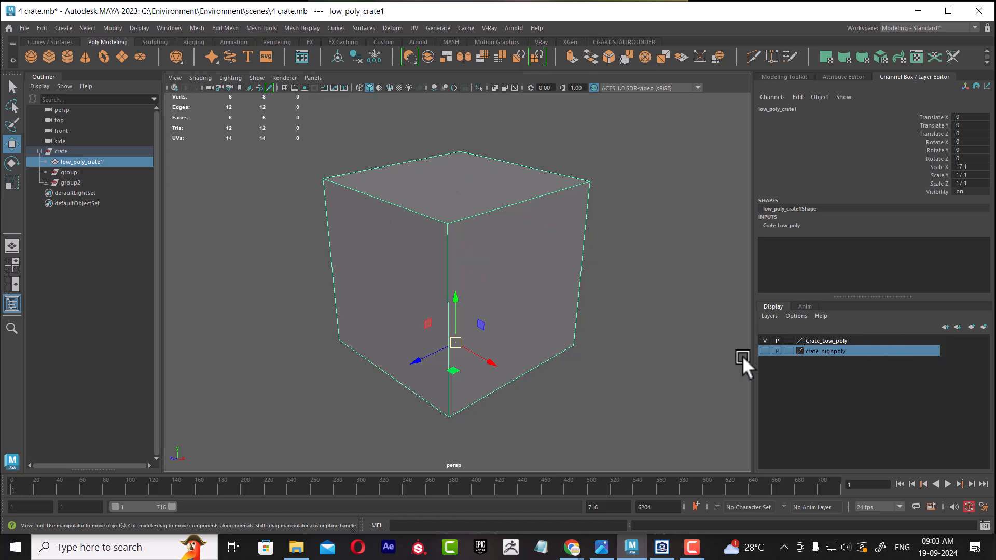
# Step: Display only the crate_highpoly layer and hide the two corner posts on the crate's front and left corners
pyautogui.click(764, 351)
pyautogui.click(764, 341)
pyautogui.click(412, 233)
pyautogui.keyDown('shift'); pyautogui.click(333, 220); pyautogui.keyUp('shift')
pyautogui.press('h')
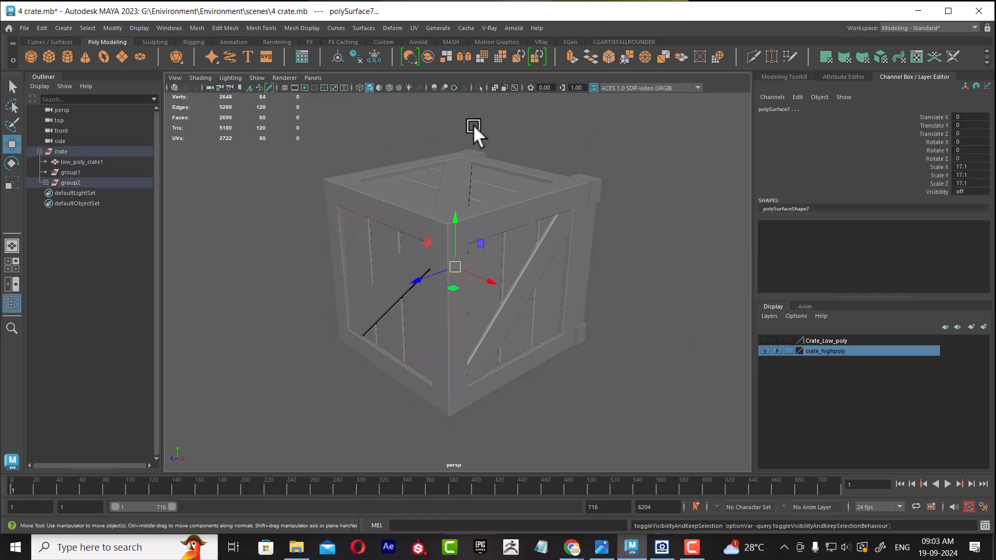
# Step: Toggle the Crate_Low_poly layer's visibility repeatedly to compare the low-poly cube with the high-poly crate
pyautogui.click(765, 340)
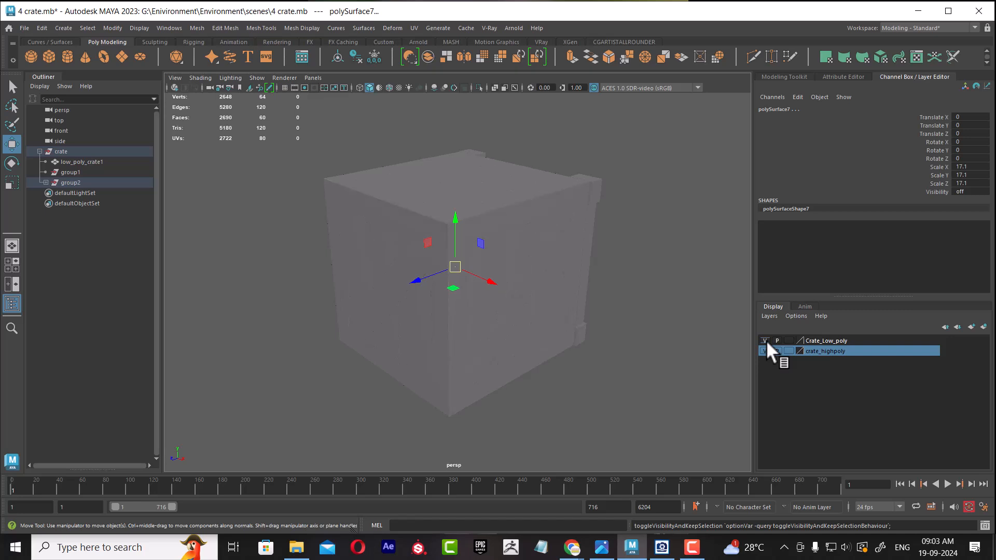
pyautogui.click(766, 340)
pyautogui.click(766, 340)
pyautogui.click(765, 340)
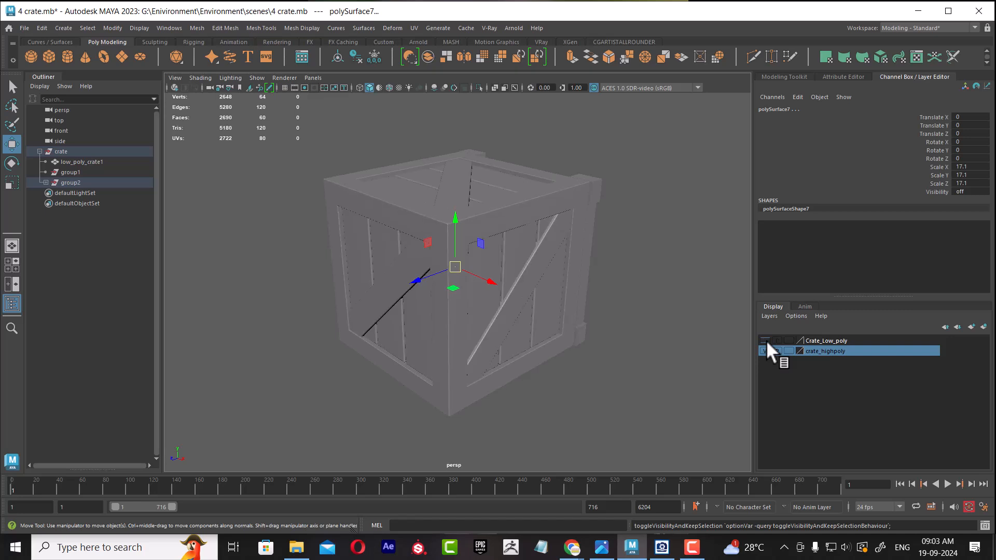
pyautogui.click(766, 340)
pyautogui.click(766, 341)
# Step: Select the two remaining corner posts on the high-poly crate and hide them
pyautogui.keyDown('alt'); pyautogui.moveTo(717, 327); pyautogui.dragTo(569, 242); pyautogui.keyUp('alt')
pyautogui.click(532, 211)
pyautogui.keyDown('alt'); pyautogui.moveTo(565, 201); pyautogui.dragTo(558, 188); pyautogui.keyUp('alt')
pyautogui.keyDown('shift'); pyautogui.click(546, 180); pyautogui.keyUp('shift')
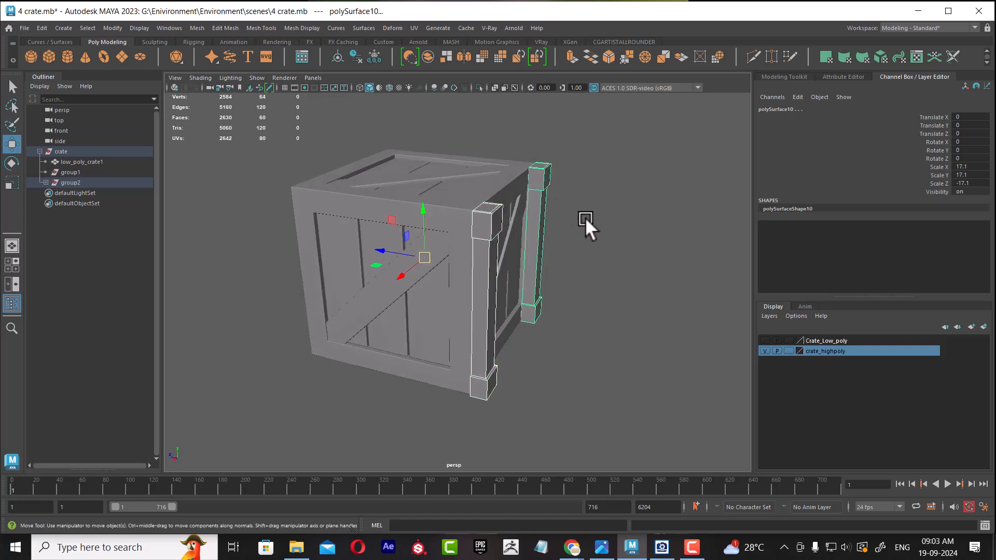
pyautogui.press('h')
# Step: Compare the post-less crate with the low-poly cube by toggling Crate_Low_poly, and select the cube to check its polygon count
pyautogui.click(764, 340)
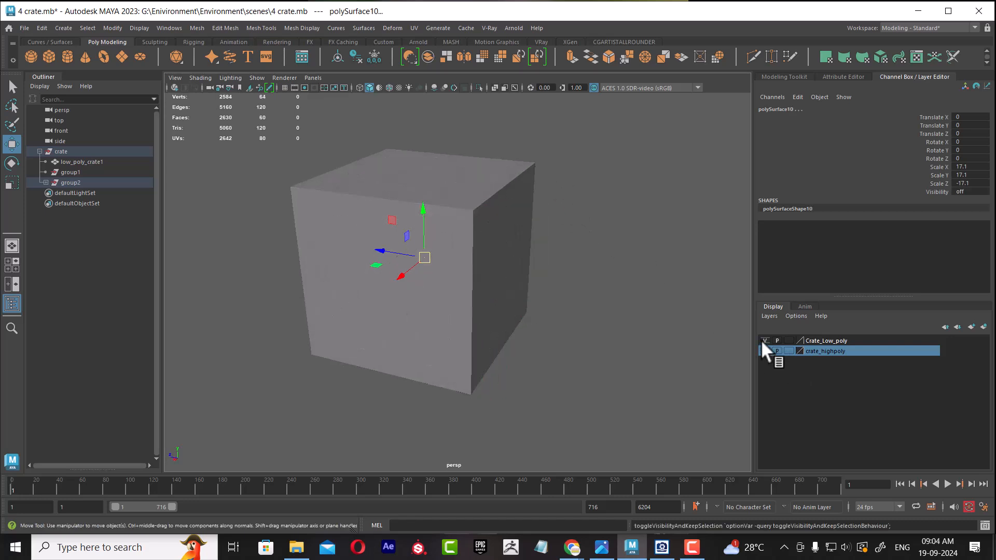
pyautogui.click(764, 340)
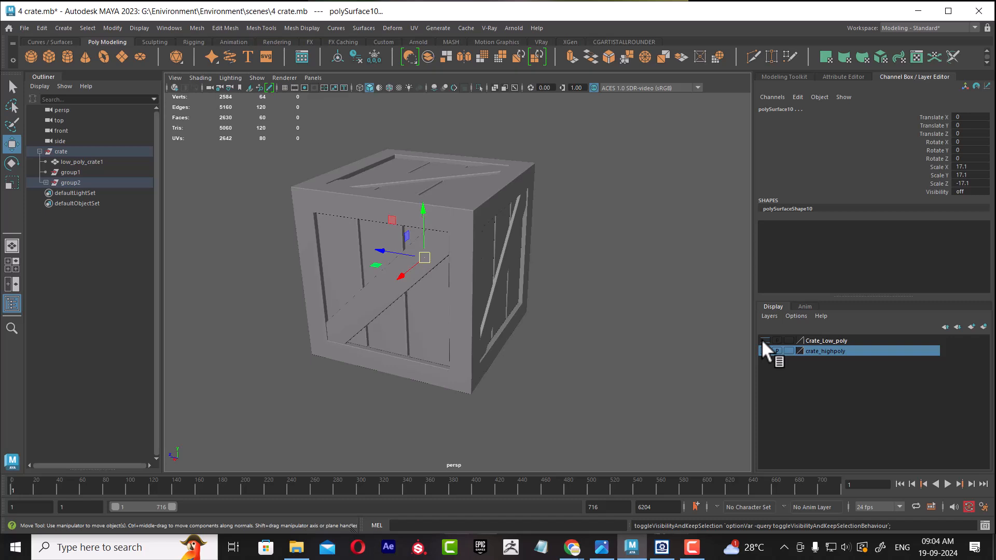
pyautogui.click(764, 340)
pyautogui.keyDown('alt'); pyautogui.moveTo(648, 348); pyautogui.dragTo(611, 319); pyautogui.keyUp('alt')
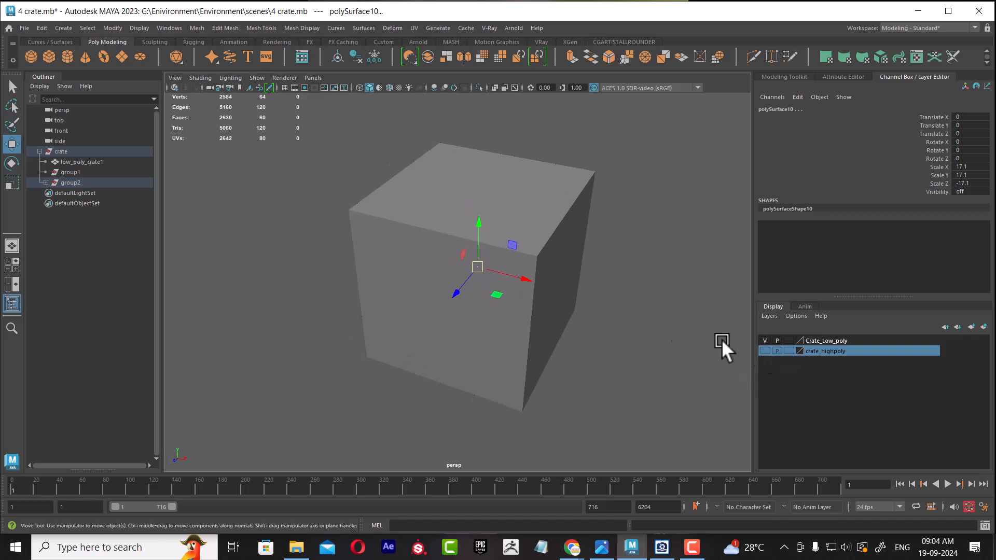
pyautogui.click(541, 207)
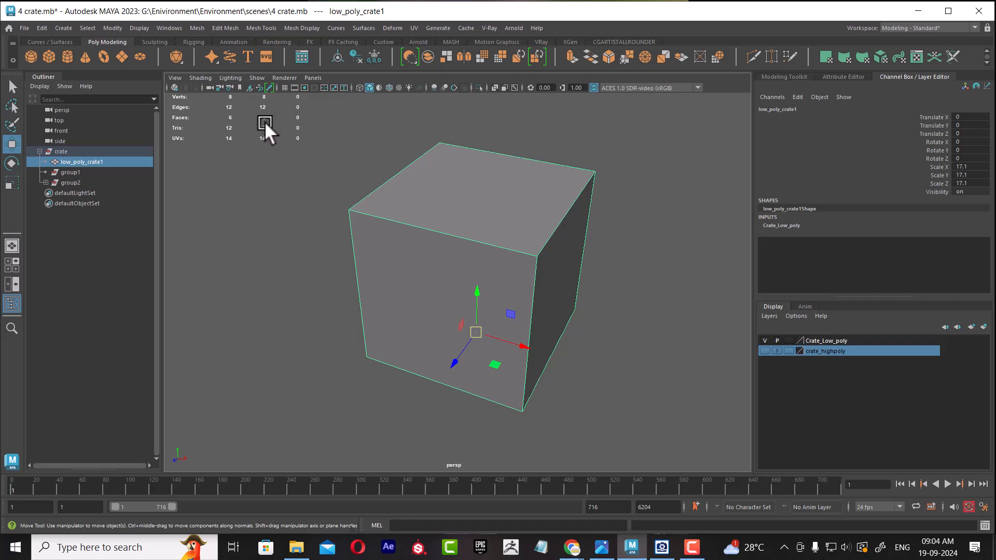
# Step: Switch the display back to the crate_highpoly layer and select all visible high-poly pieces to check their polygon count
pyautogui.click(764, 340)
pyautogui.click(764, 351)
pyautogui.moveTo(648, 132); pyautogui.dragTo(332, 423)
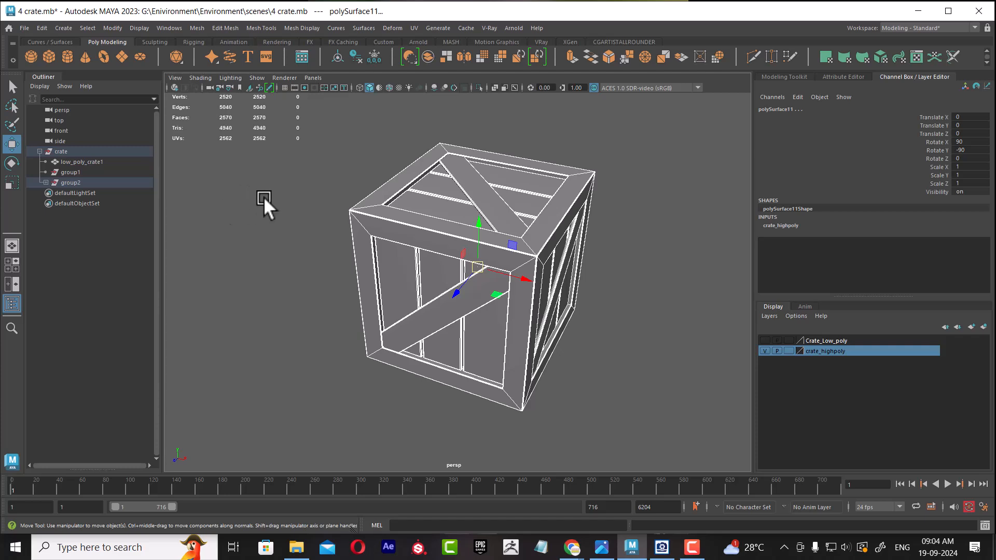
pyautogui.keyDown('alt'); pyautogui.moveTo(428, 254); pyautogui.dragTo(521, 281); pyautogui.keyUp('alt')
pyautogui.scroll(3, 519, 318)
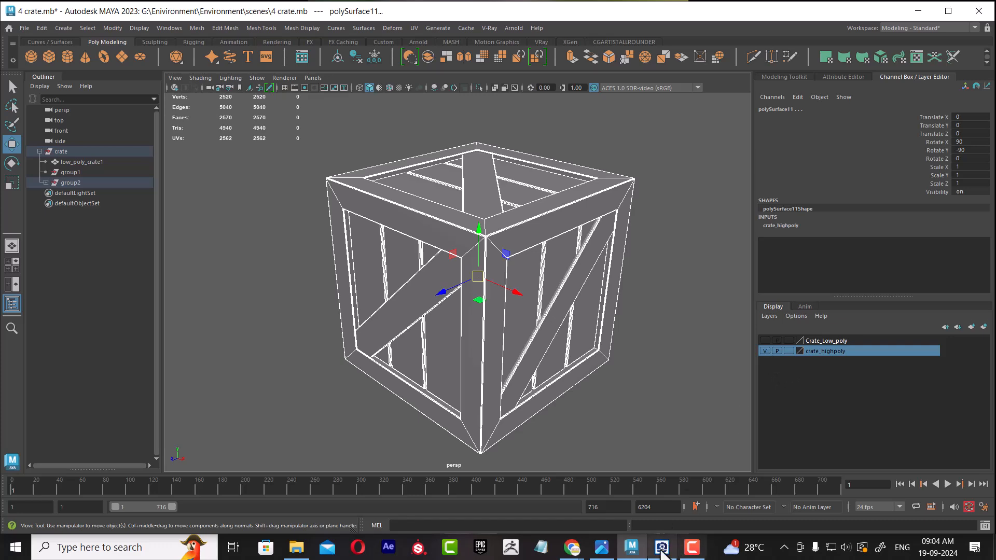
# Step: Bring up the environment thik tank.jpeg reference in ACDSee Quick View, zoom in on the wooden fence and compare it with the crate
pyautogui.click(661, 547)
pyautogui.scroll(3, 241, 285)
pyautogui.moveTo(251, 291); pyautogui.dragTo(4, 264)
pyautogui.scroll(3, 16, 252)
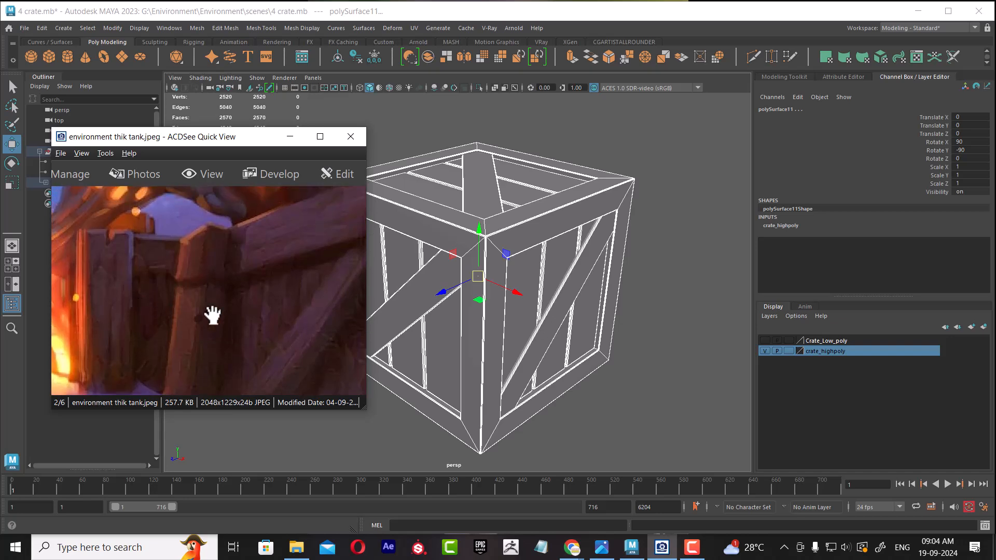
pyautogui.keyDown('alt'); pyautogui.moveTo(582, 327); pyautogui.dragTo(596, 303); pyautogui.keyUp('alt')
pyautogui.keyDown('alt'); pyautogui.moveTo(596, 303); pyautogui.dragTo(588, 332, button='right'); pyautogui.keyUp('alt')
pyautogui.keyDown('alt'); pyautogui.moveTo(588, 332); pyautogui.dragTo(599, 333); pyautogui.keyUp('alt')
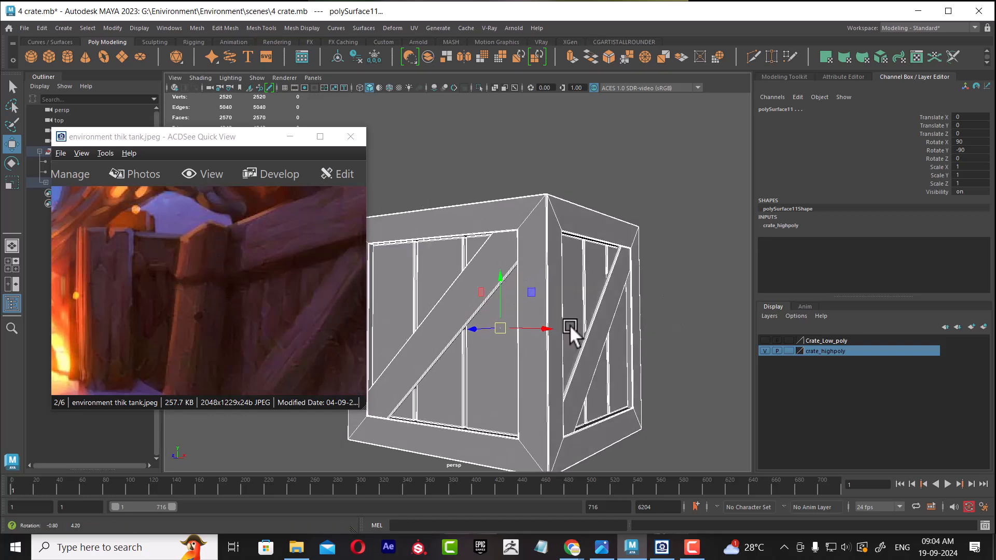
# Step: Clear the selection and show all hidden objects to restore the crate's corner posts
pyautogui.click(690, 346)
pyautogui.hotkey('ctrl', 'shift', 'h')
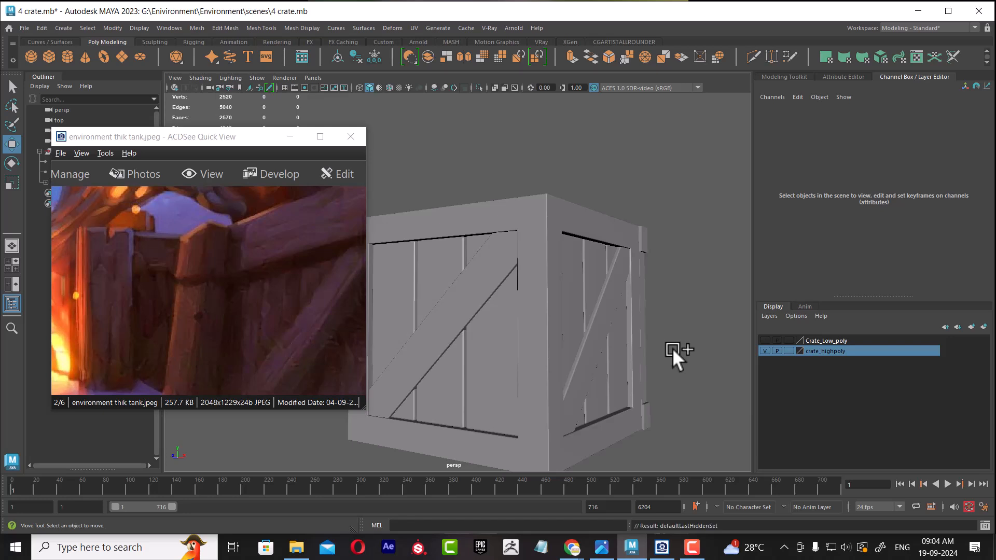
pyautogui.click(139, 28)
pyautogui.moveTo(191, 96)
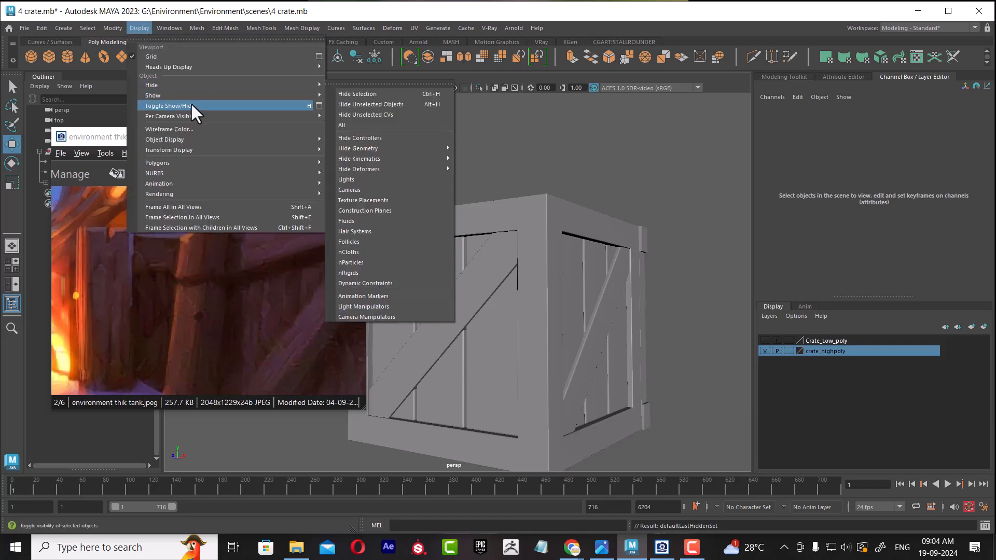
pyautogui.click(397, 138)
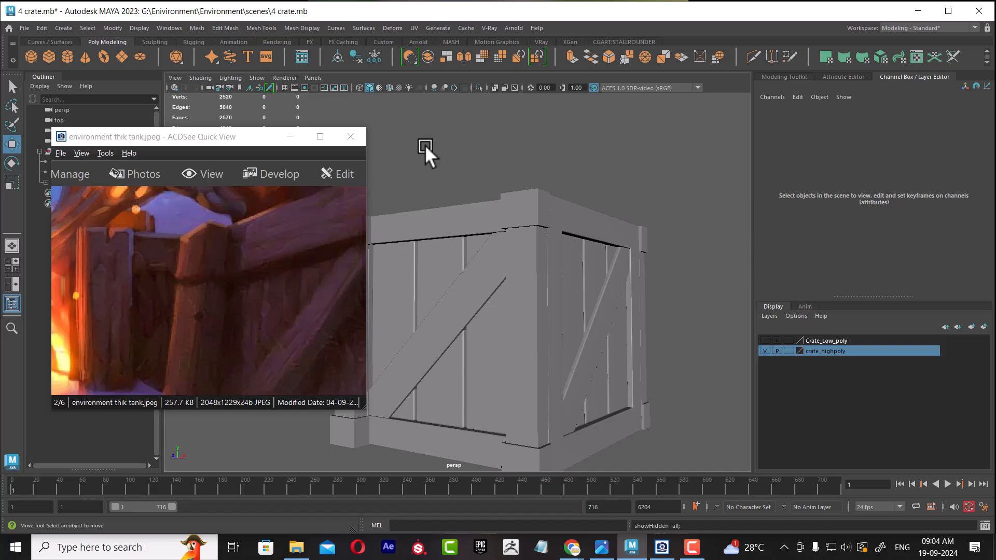
# Step: Compare the crate's posts and diagonal brace with the reference fence, and select the plank panel on the facing side
pyautogui.keyDown('alt'); pyautogui.moveTo(596, 310); pyautogui.dragTo(631, 307); pyautogui.keyUp('alt')
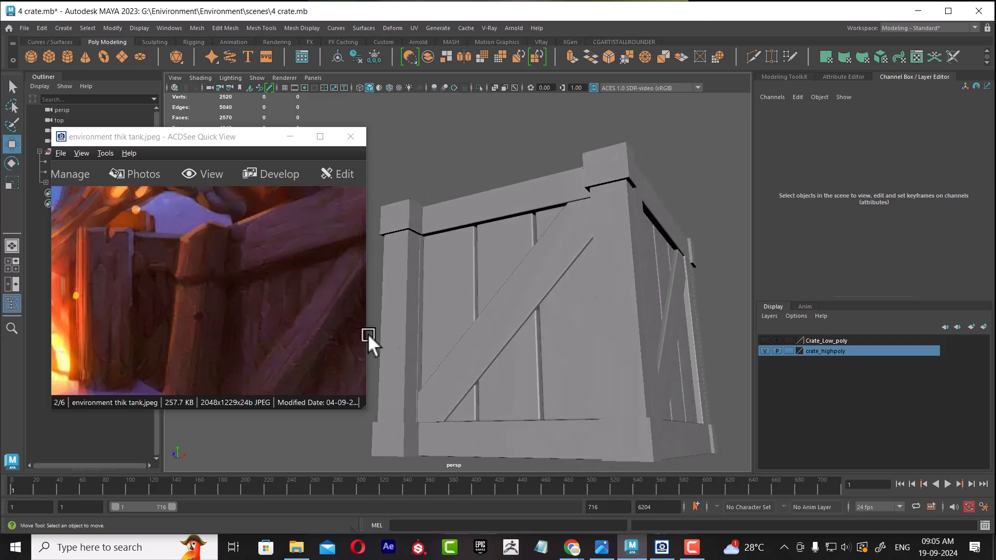
pyautogui.keyDown('alt'); pyautogui.moveTo(691, 275); pyautogui.dragTo(597, 299); pyautogui.keyUp('alt')
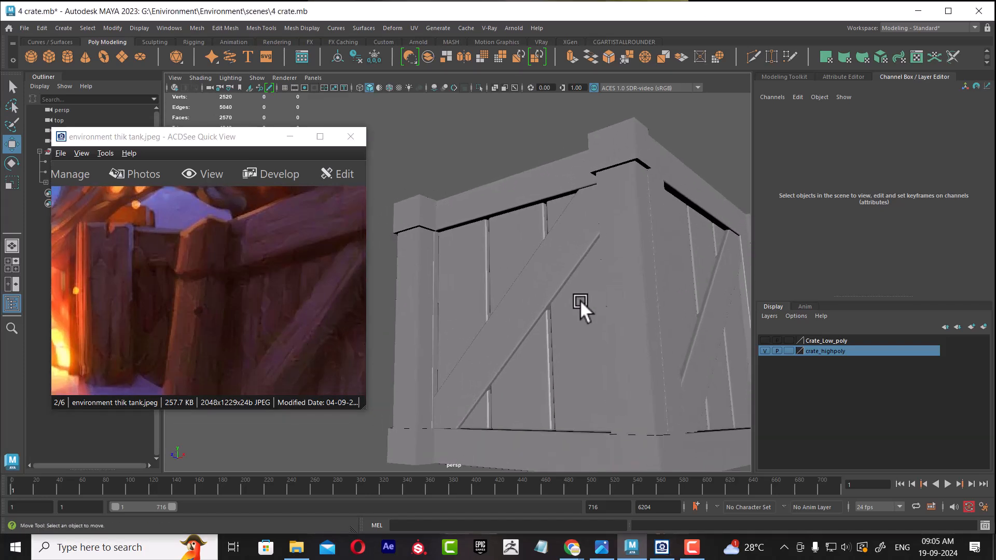
pyautogui.moveTo(315, 337); pyautogui.dragTo(322, 314)
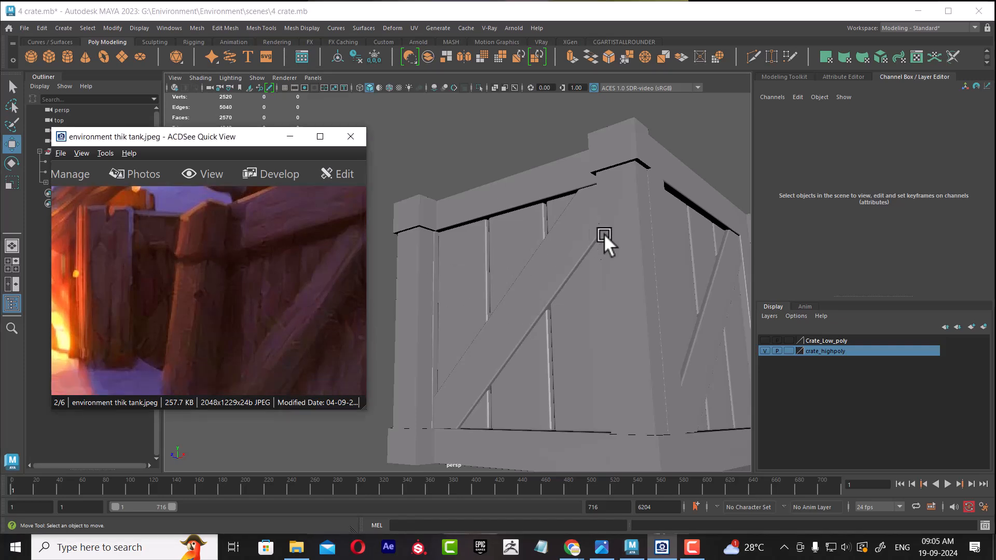
pyautogui.keyDown('alt'); pyautogui.moveTo(604, 233); pyautogui.dragTo(542, 198); pyautogui.keyUp('alt')
pyautogui.click(543, 198)
pyautogui.keyDown('alt'); pyautogui.moveTo(581, 243); pyautogui.dragTo(555, 314); pyautogui.keyUp('alt')
pyautogui.click(507, 299)
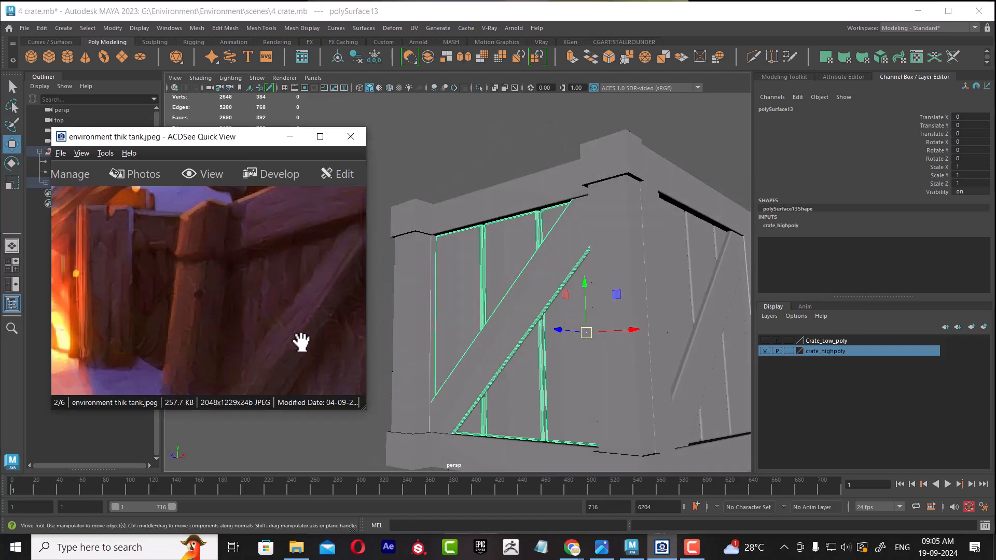
# Step: Examine the crate's plank panels, braces and frame from several low angles against the reference fence
pyautogui.keyDown('alt'); pyautogui.moveTo(584, 337); pyautogui.dragTo(538, 277); pyautogui.keyUp('alt')
pyautogui.keyDown('alt'); pyautogui.moveTo(539, 277); pyautogui.dragTo(540, 313, button='right'); pyautogui.keyUp('alt')
pyautogui.keyDown('alt'); pyautogui.moveTo(540, 314); pyautogui.dragTo(556, 313); pyautogui.keyUp('alt')
pyautogui.keyDown('alt'); pyautogui.moveTo(556, 314); pyautogui.dragTo(568, 334, button='right'); pyautogui.keyUp('alt')
pyautogui.keyDown('alt'); pyautogui.moveTo(486, 246); pyautogui.dragTo(507, 236); pyautogui.keyUp('alt')
pyautogui.keyDown('alt'); pyautogui.moveTo(507, 236); pyautogui.dragTo(514, 250, button='right'); pyautogui.keyUp('alt')
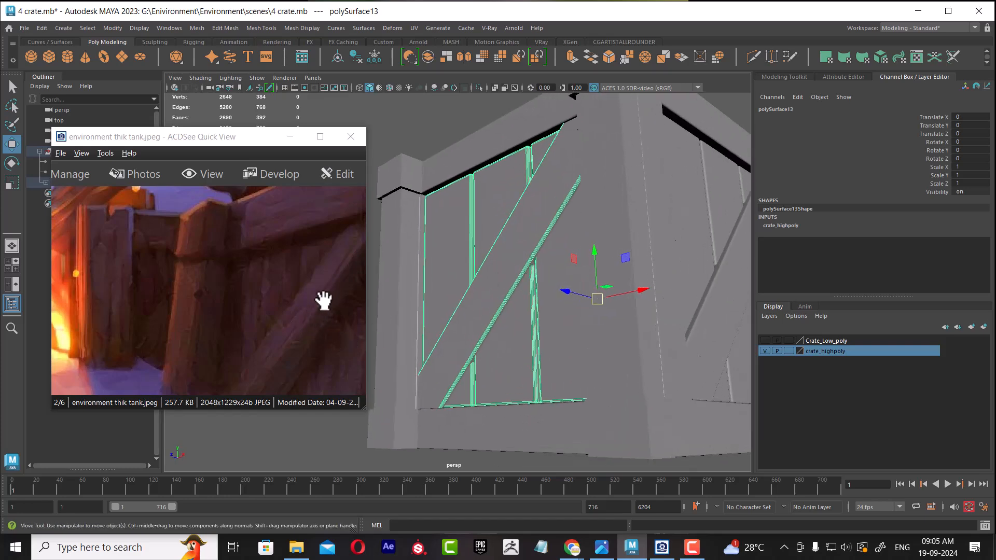
pyautogui.keyDown('alt'); pyautogui.moveTo(557, 295); pyautogui.dragTo(561, 316); pyautogui.keyUp('alt')
pyautogui.keyDown('alt'); pyautogui.moveTo(561, 315); pyautogui.dragTo(546, 288, button='right'); pyautogui.keyUp('alt')
pyautogui.keyDown('alt'); pyautogui.moveTo(546, 288); pyautogui.dragTo(534, 292); pyautogui.keyUp('alt')
pyautogui.moveTo(510, 335)
pyautogui.keyDown('alt'); pyautogui.mouseDown()
pyautogui.moveTo(519, 341)
pyautogui.moveTo(505, 333)
pyautogui.mouseUp(); pyautogui.keyUp('alt')
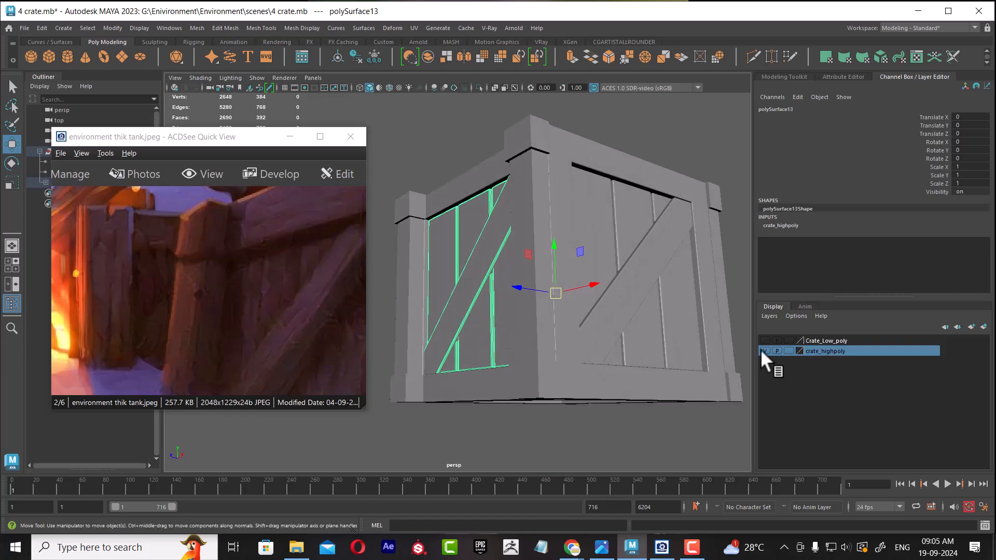
# Step: Select all four corner posts of the high-poly crate
pyautogui.keyDown('alt'); pyautogui.moveTo(725, 363); pyautogui.dragTo(617, 381); pyautogui.keyUp('alt')
pyautogui.click(562, 188)
pyautogui.click(413, 236)
pyautogui.keyDown('alt'); pyautogui.moveTo(427, 241); pyautogui.dragTo(639, 275); pyautogui.keyUp('alt')
pyautogui.keyDown('shift'); pyautogui.click(653, 265); pyautogui.keyUp('shift')
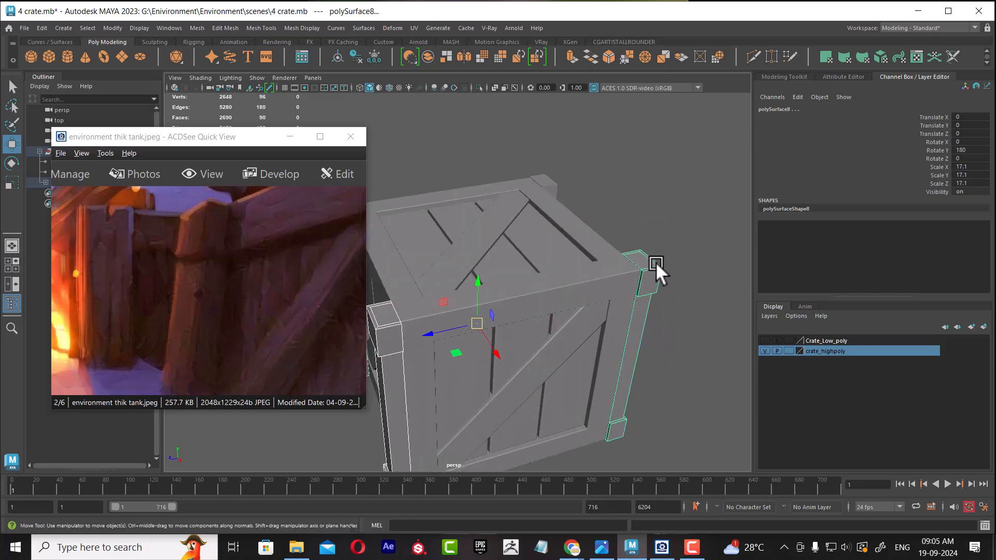
pyautogui.keyDown('shift'); pyautogui.click(561, 187); pyautogui.keyUp('shift')
pyautogui.keyDown('alt'); pyautogui.moveTo(553, 190); pyautogui.dragTo(622, 300); pyautogui.keyUp('alt')
# Step: Enlarge the reference image window and examine the fence posts, planks and other wooden props across the picture
pyautogui.moveTo(242, 280); pyautogui.dragTo(285, 246)
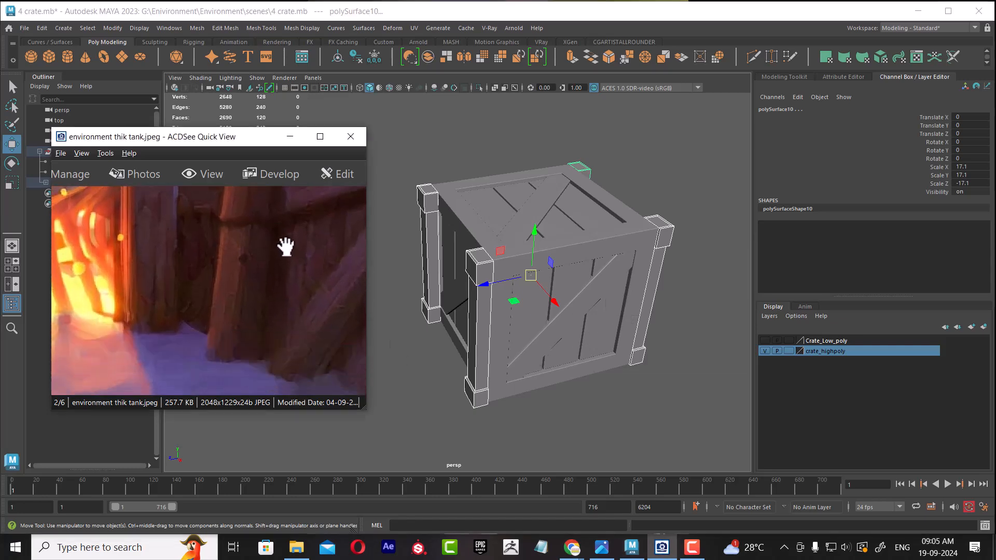
pyautogui.moveTo(365, 407); pyautogui.dragTo(574, 488)
pyautogui.moveTo(446, 311); pyautogui.dragTo(418, 402)
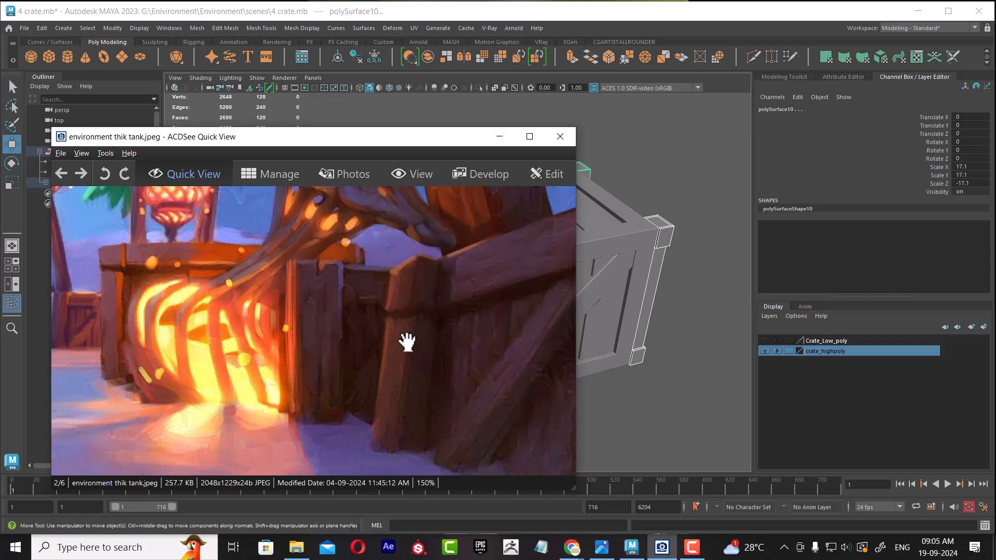
pyautogui.moveTo(85, 374); pyautogui.dragTo(249, 384)
pyautogui.moveTo(300, 318); pyautogui.dragTo(523, 295)
pyautogui.moveTo(73, 381); pyautogui.dragTo(474, 370)
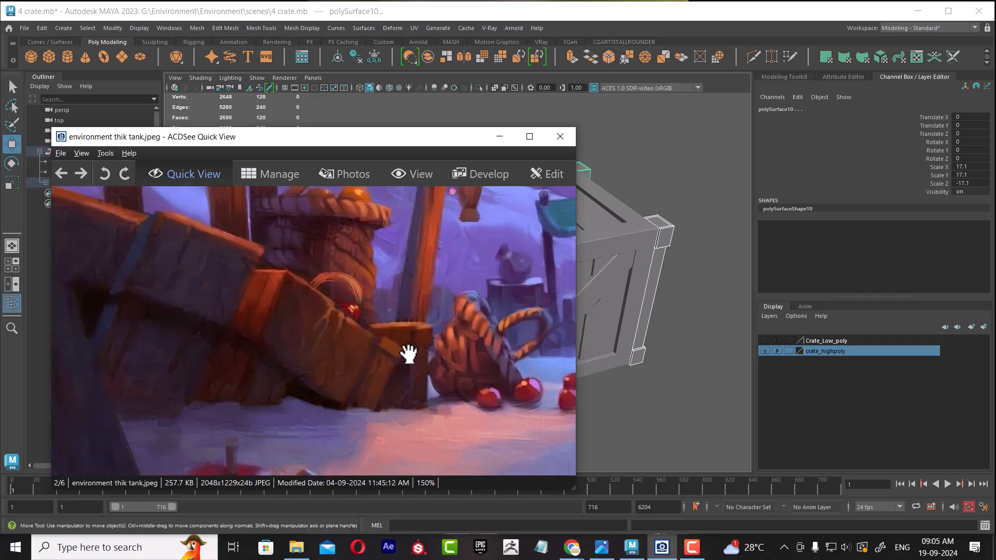
pyautogui.moveTo(429, 369); pyautogui.dragTo(11, 345)
# Step: Move the reference image window clear of the crate and select the plank panel beside the nearest corner post
pyautogui.moveTo(356, 140); pyautogui.dragTo(129, 132)
pyautogui.keyDown('alt'); pyautogui.moveTo(564, 284); pyautogui.dragTo(587, 324); pyautogui.keyUp('alt')
pyautogui.keyDown('alt'); pyautogui.moveTo(648, 377); pyautogui.dragTo(627, 375); pyautogui.keyUp('alt')
pyautogui.keyDown('alt'); pyautogui.moveTo(627, 375); pyautogui.dragTo(650, 394, button='right'); pyautogui.keyUp('alt')
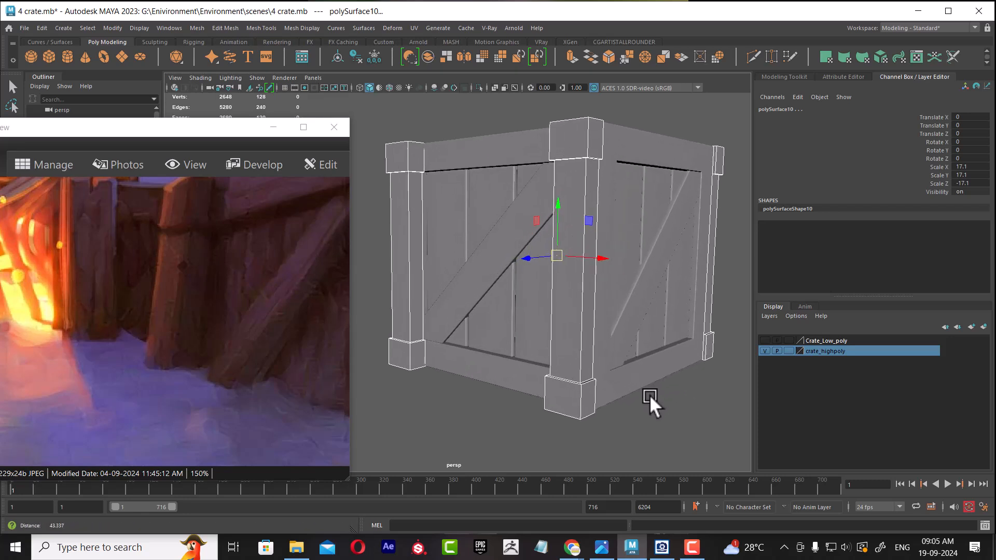
pyautogui.click(497, 287)
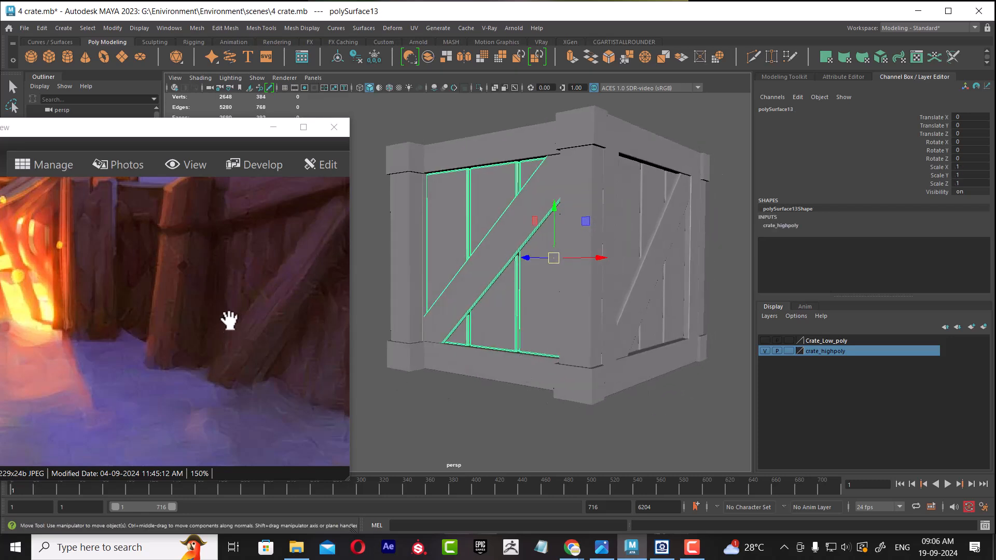
# Step: Examine the whole reference picture and its wooden fence posts up close, comparing them with the crate from a slightly turned angle
pyautogui.keyDown('alt'); pyautogui.moveTo(632, 303); pyautogui.dragTo(627, 359, button='middle'); pyautogui.keyUp('alt')
pyautogui.keyDown('alt'); pyautogui.moveTo(627, 359); pyautogui.dragTo(626, 353); pyautogui.keyUp('alt')
pyautogui.moveTo(258, 281); pyautogui.dragTo(265, 327)
pyautogui.scroll(-5, 269, 327)
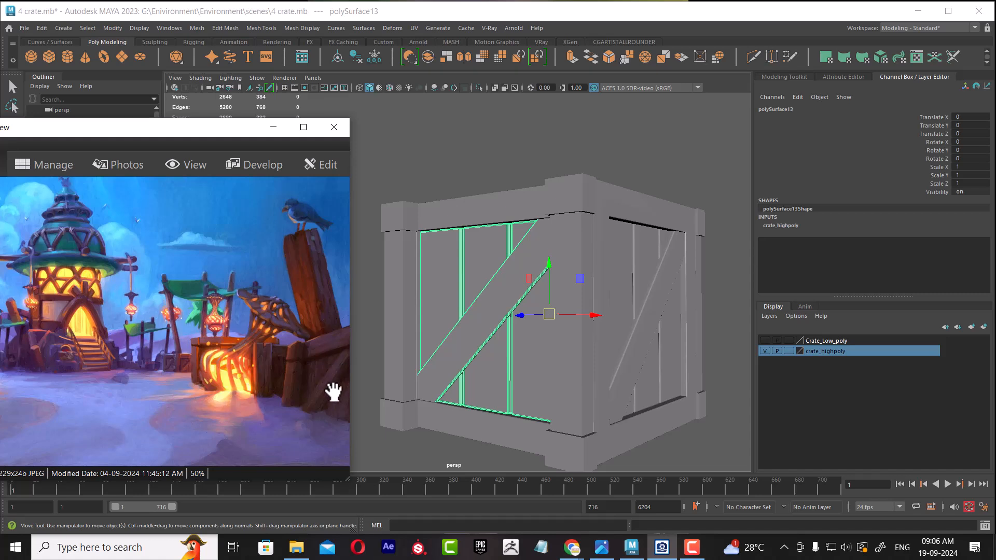
pyautogui.keyDown('alt'); pyautogui.moveTo(614, 341); pyautogui.dragTo(627, 341); pyautogui.keyUp('alt')
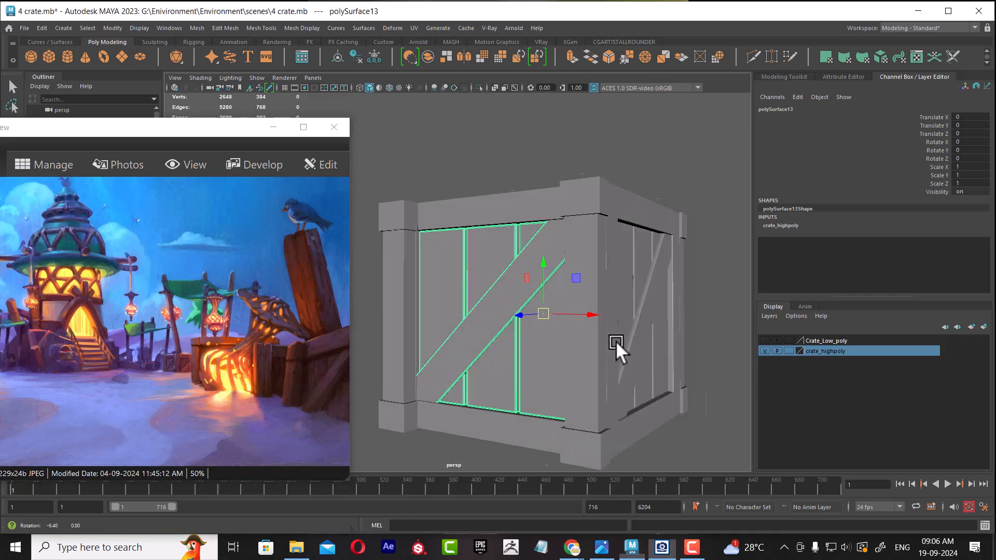
pyautogui.click(237, 376)
pyautogui.scroll(2, 238, 376)
pyautogui.moveTo(266, 391); pyautogui.dragTo(82, 340)
pyautogui.scroll(1, 83, 340)
pyautogui.moveTo(220, 339); pyautogui.dragTo(107, 342)
# Step: Duplicate the four corner posts of the high-poly crate and add the copies to the Crate_Low_poly layer
pyautogui.keyDown('alt'); pyautogui.moveTo(636, 333); pyautogui.dragTo(520, 358); pyautogui.keyUp('alt')
pyautogui.click(581, 244)
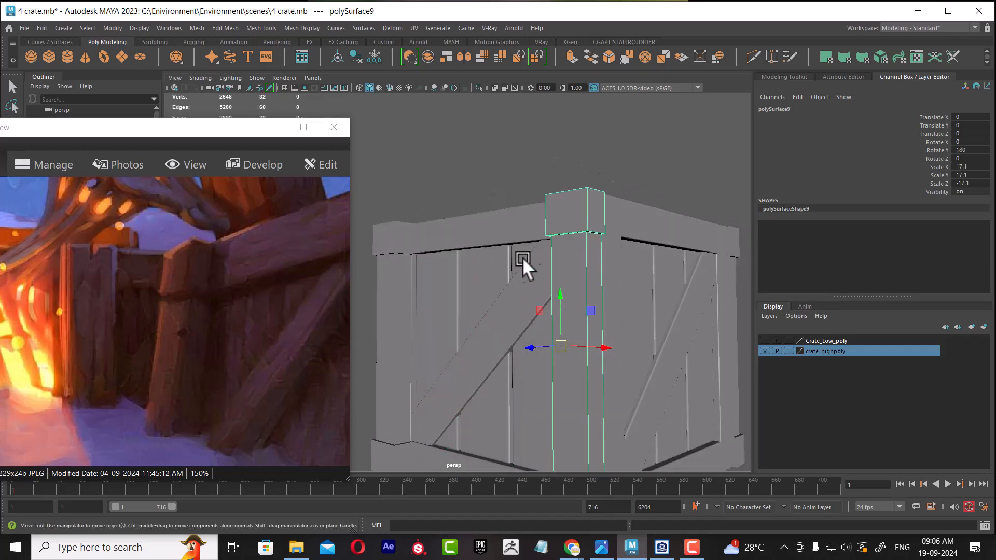
pyautogui.keyDown('shift'); pyautogui.click(393, 250); pyautogui.keyUp('shift')
pyautogui.keyDown('alt'); pyautogui.moveTo(547, 319); pyautogui.dragTo(539, 366); pyautogui.keyUp('alt')
pyautogui.scroll(-4, 545, 358)
pyautogui.keyDown('alt'); pyautogui.moveTo(584, 297); pyautogui.dragTo(556, 307); pyautogui.keyUp('alt')
pyautogui.keyDown('shift'); pyautogui.click(673, 279); pyautogui.keyUp('shift')
pyautogui.keyDown('shift'); pyautogui.click(583, 204); pyautogui.keyUp('shift')
pyautogui.scroll(-4, 604, 300)
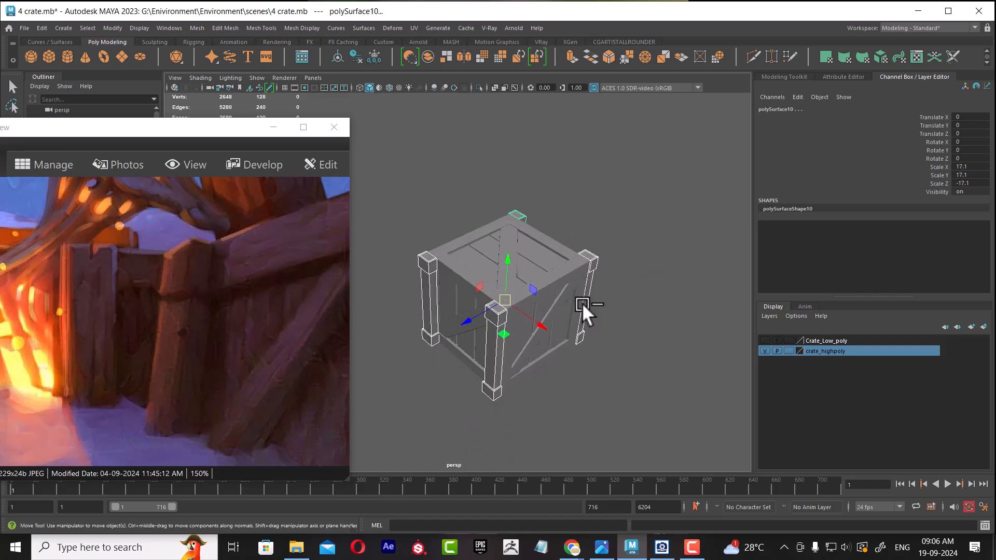
pyautogui.hotkey('ctrl', 'd')
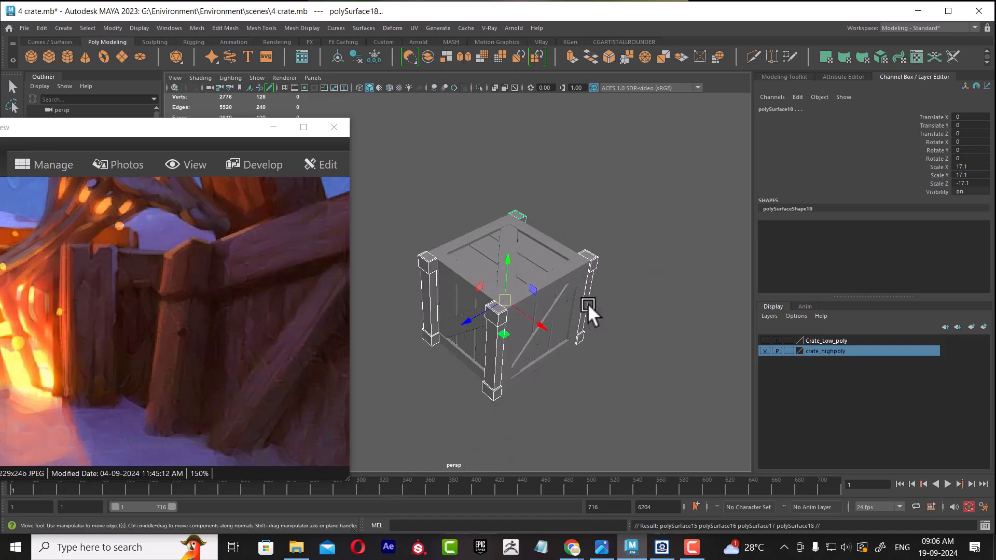
pyautogui.click(841, 340)
pyautogui.rightClick(826, 341)
pyautogui.click(849, 366)
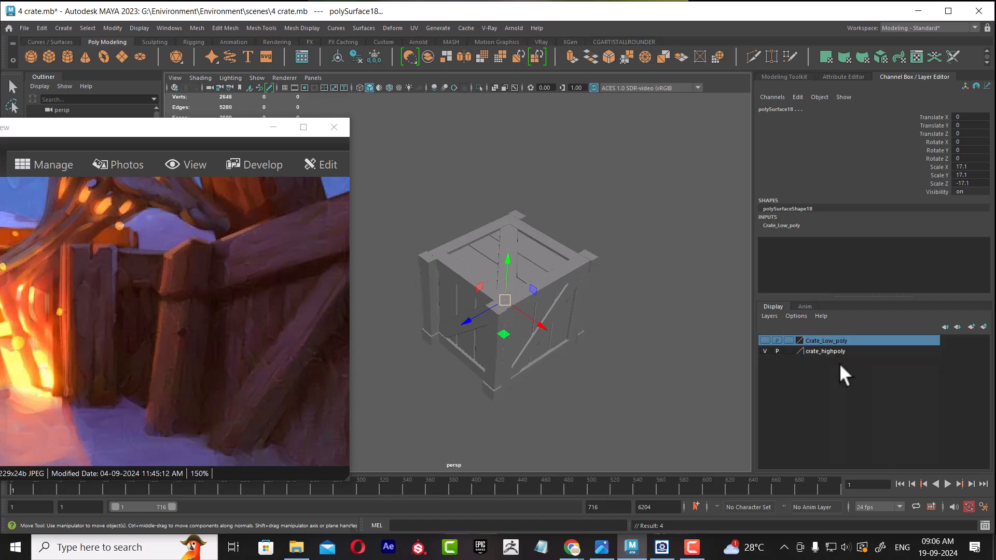
# Step: Hide the crate_highpoly layer, make the Crate_Low_poly layer visible with nothing selected, and show all hidden objects
pyautogui.click(764, 351)
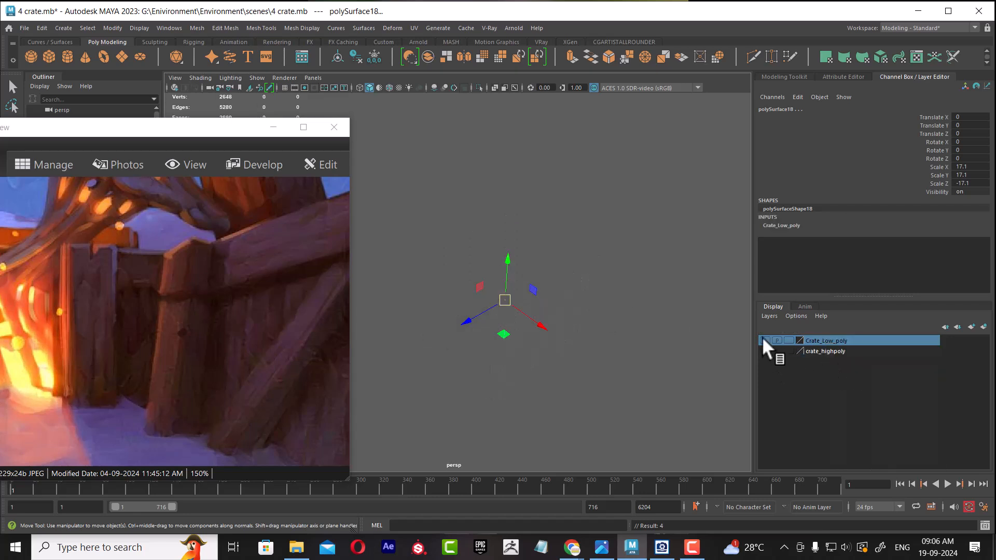
pyautogui.click(764, 340)
pyautogui.click(657, 358)
pyautogui.click(139, 28)
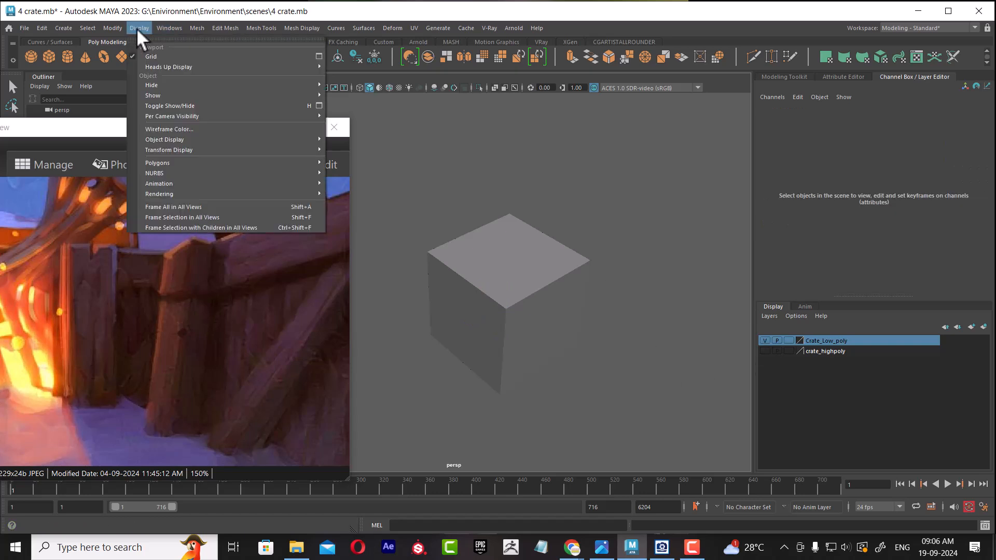
pyautogui.moveTo(183, 103)
pyautogui.click(359, 135)
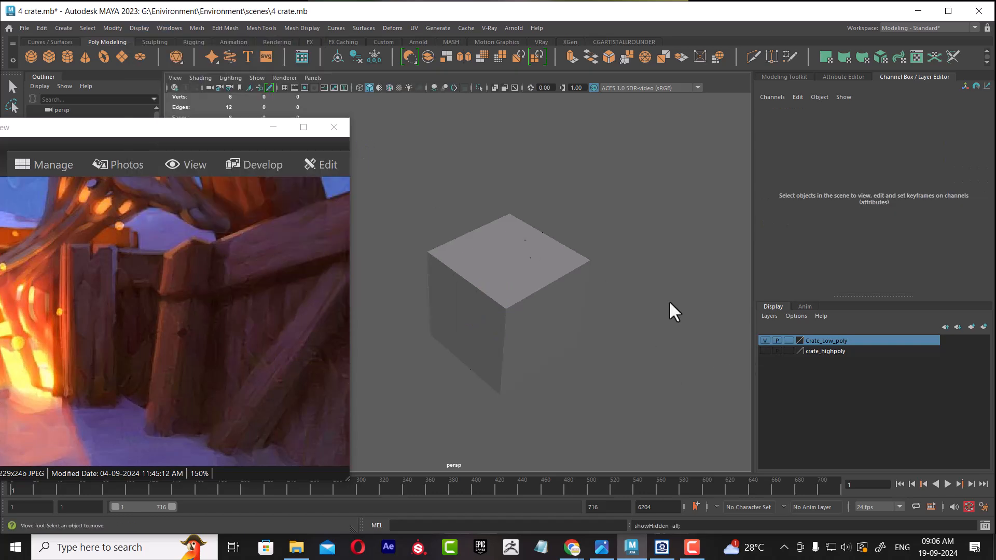
# Step: Hide the Crate_Low_poly layer and display the crate_highpoly layer again
pyautogui.click(764, 340)
pyautogui.click(767, 352)
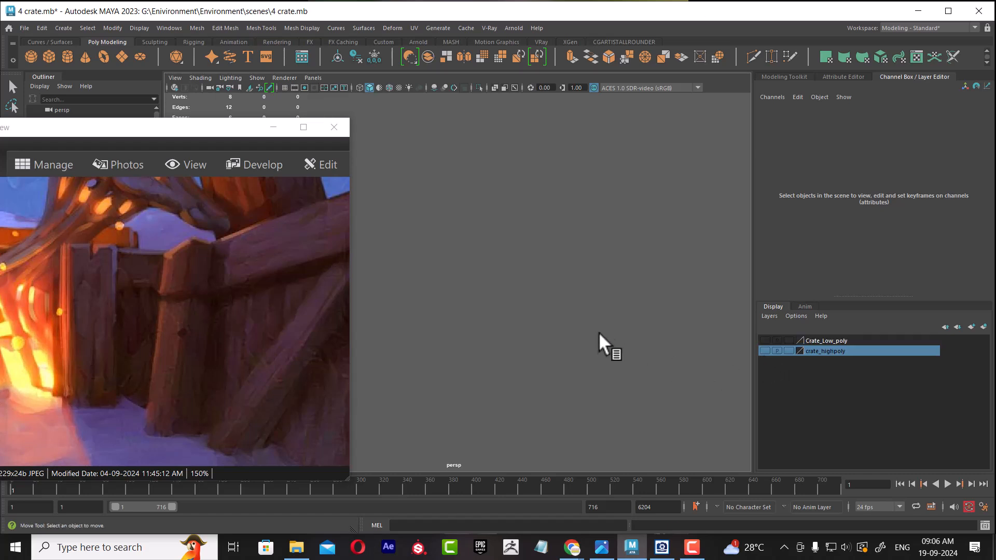
pyautogui.click(765, 350)
pyautogui.keyDown('alt'); pyautogui.moveTo(666, 338); pyautogui.dragTo(511, 304); pyautogui.keyUp('alt')
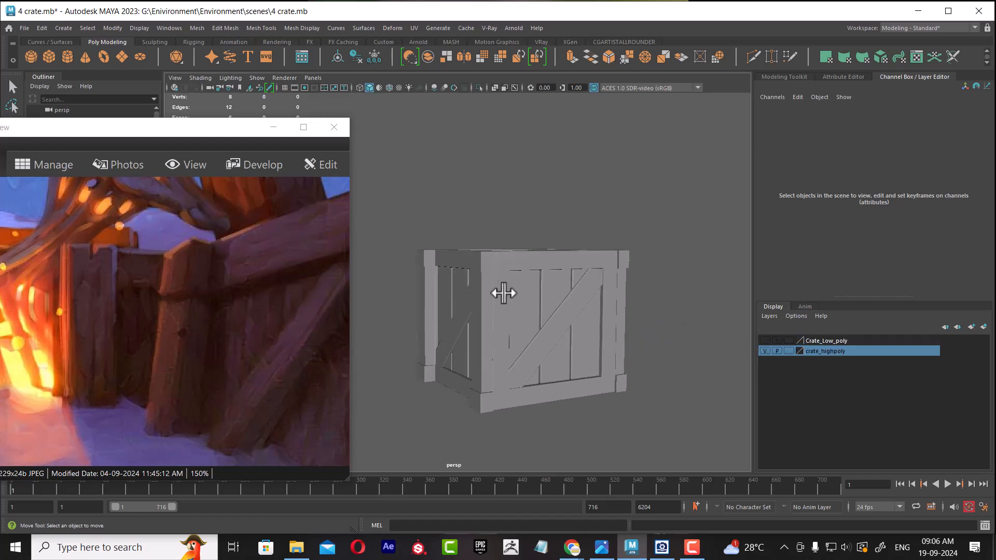
# Step: Remove the four visible corner posts from the crate_highpoly layer and add them to the Crate_Low_poly layer
pyautogui.click(485, 265)
pyautogui.keyDown('alt'); pyautogui.moveTo(487, 266); pyautogui.dragTo(533, 352); pyautogui.keyUp('alt')
pyautogui.keyDown('shift'); pyautogui.click(412, 252); pyautogui.keyUp('shift')
pyautogui.keyDown('shift'); pyautogui.click(562, 173); pyautogui.keyUp('shift')
pyautogui.keyDown('shift'); pyautogui.click(667, 251); pyautogui.keyUp('shift')
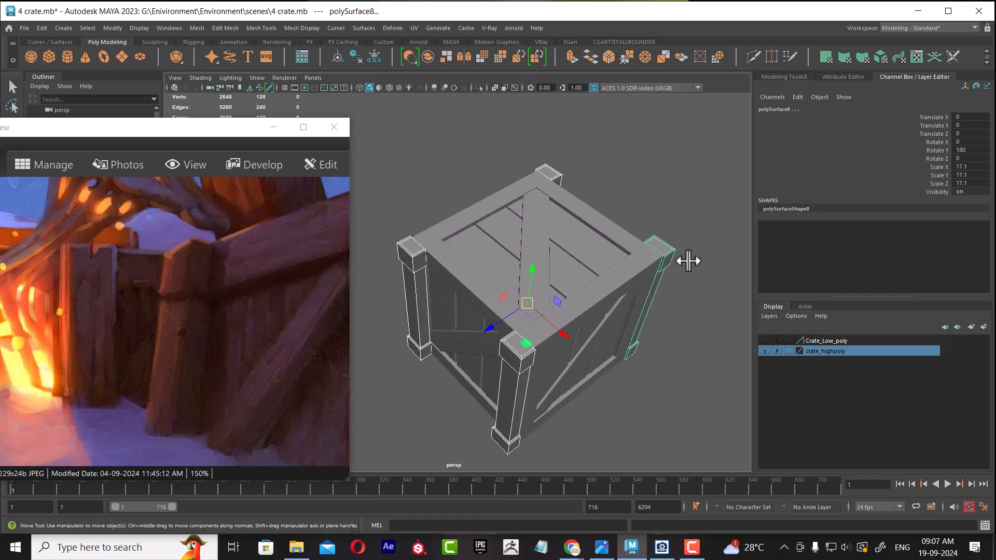
pyautogui.rightClick(857, 351)
pyautogui.click(921, 389)
pyautogui.click(845, 340)
pyautogui.rightClick(844, 338)
pyautogui.click(887, 363)
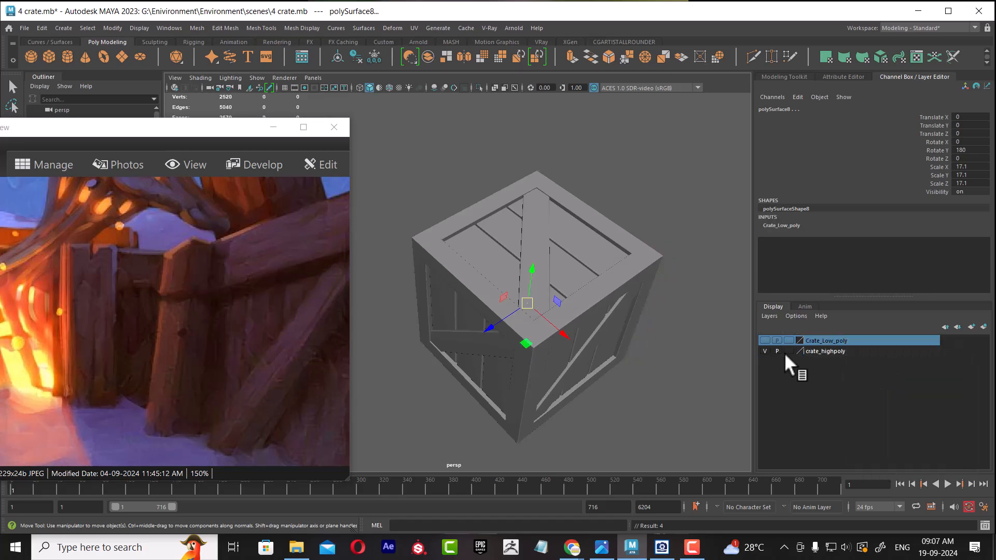
# Step: Toggle the crate_highpoly layer's visibility to check which crate parts still belong to it, leaving the layer hidden
pyautogui.click(762, 351)
pyautogui.click(761, 350)
pyautogui.keyDown('alt'); pyautogui.moveTo(674, 362); pyautogui.dragTo(705, 378); pyautogui.keyUp('alt')
pyautogui.click(724, 375)
pyautogui.click(764, 350)
pyautogui.click(764, 350)
pyautogui.click(765, 351)
# Step: Make the Crate_Low_poly layer visible and show all hidden objects
pyautogui.click(765, 341)
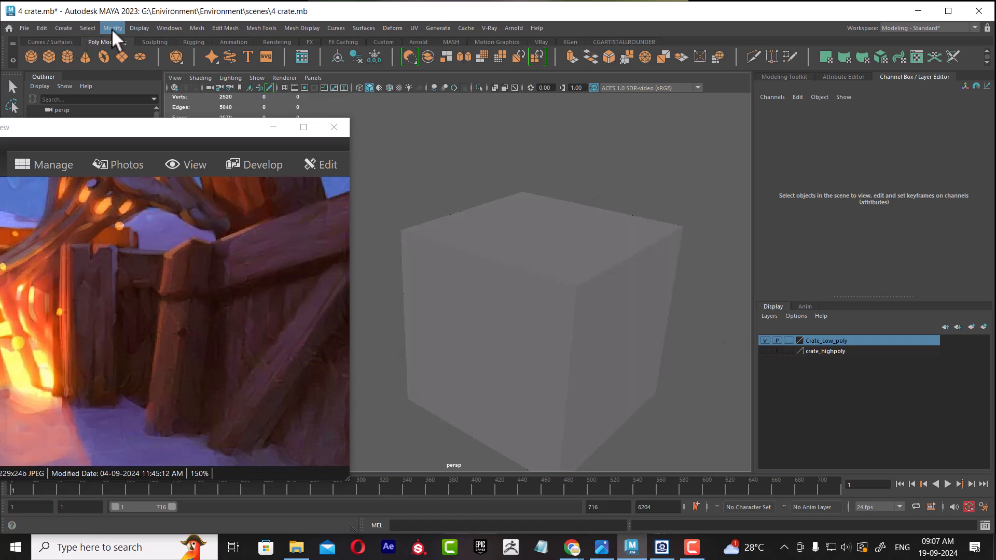
pyautogui.click(136, 27)
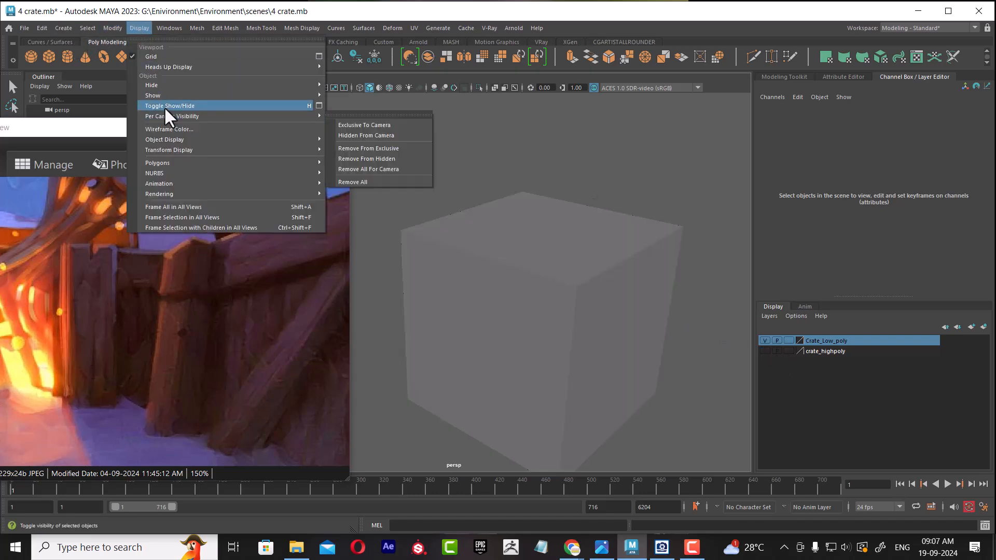
pyautogui.moveTo(212, 94)
pyautogui.click(387, 136)
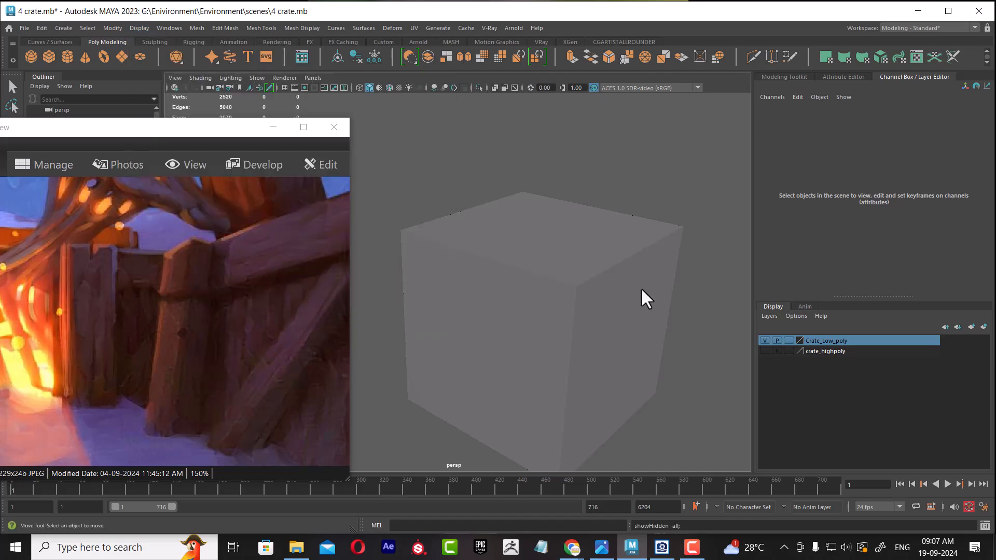
# Step: Minimize the reference image and inspect the corner posts against the low-poly box, selecting parts and toggling the crate_highpoly layer
pyautogui.keyDown('alt'); pyautogui.moveTo(623, 285); pyautogui.dragTo(675, 298); pyautogui.keyUp('alt')
pyautogui.scroll(1, 674, 298)
pyautogui.click(280, 125)
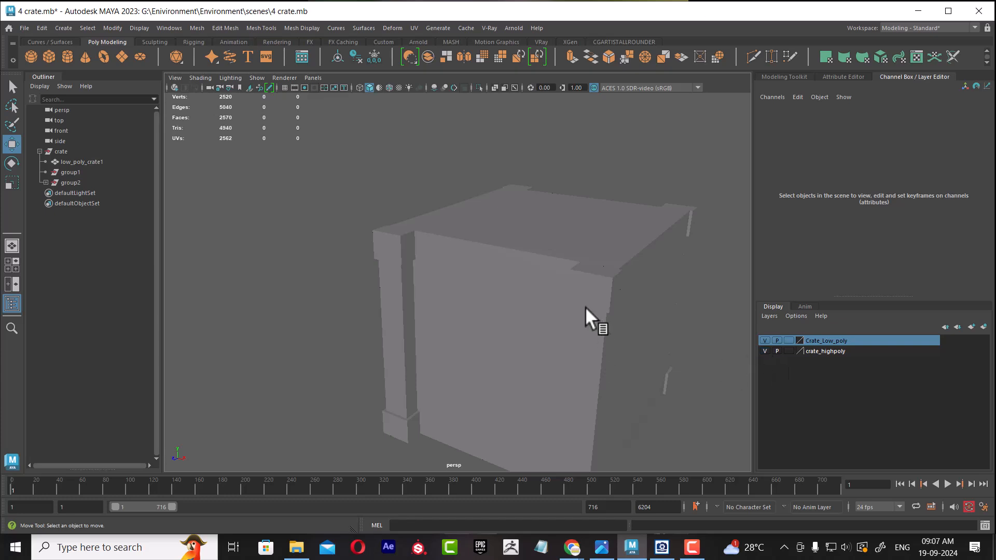
pyautogui.keyDown('alt'); pyautogui.moveTo(588, 316); pyautogui.dragTo(585, 289); pyautogui.keyUp('alt')
pyautogui.keyDown('alt'); pyautogui.moveTo(708, 389); pyautogui.dragTo(646, 345); pyautogui.keyUp('alt')
pyautogui.click(514, 343)
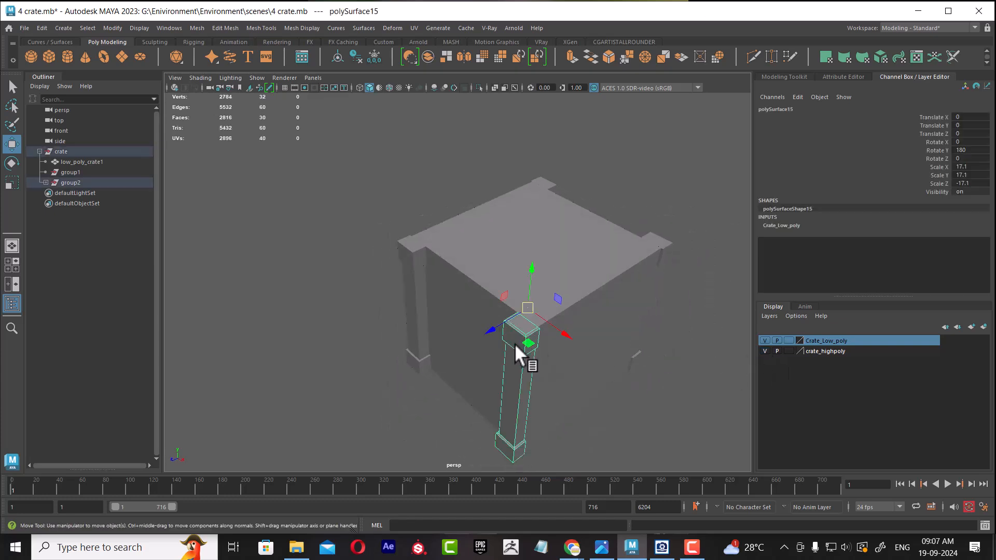
pyautogui.keyDown('alt'); pyautogui.moveTo(537, 332); pyautogui.dragTo(646, 359); pyautogui.keyUp('alt')
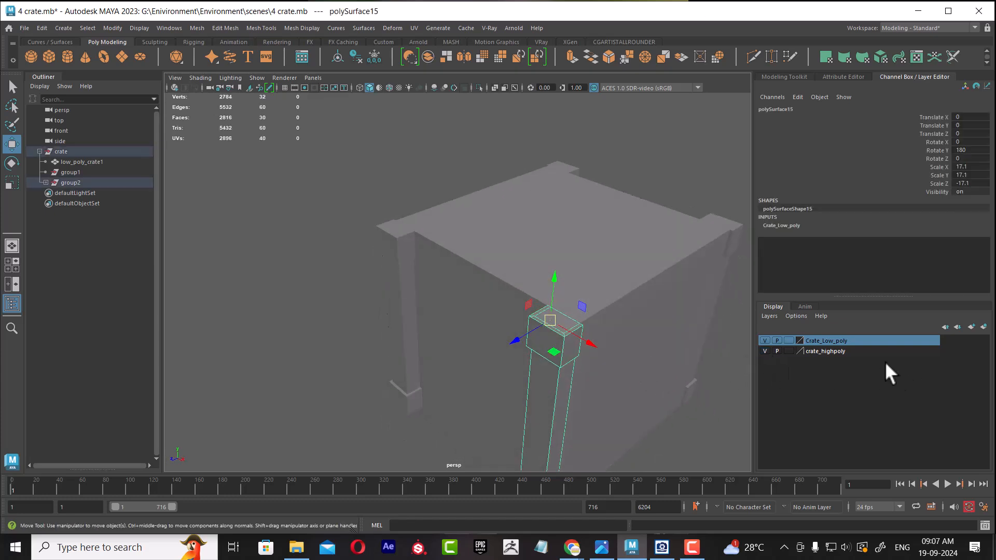
pyautogui.scroll(-5, 628, 321)
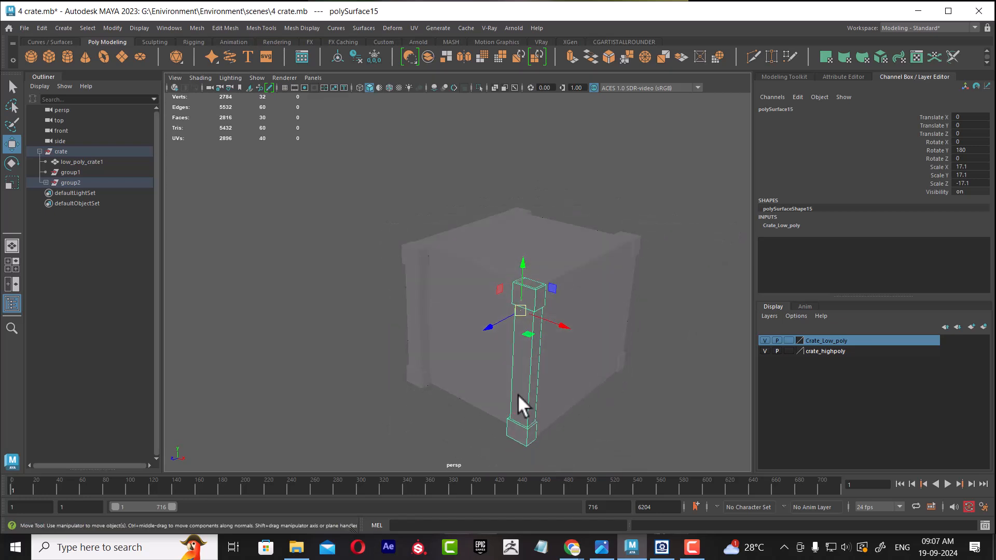
pyautogui.click(459, 344)
pyautogui.keyDown('shift'); pyautogui.click(410, 274); pyautogui.keyUp('shift')
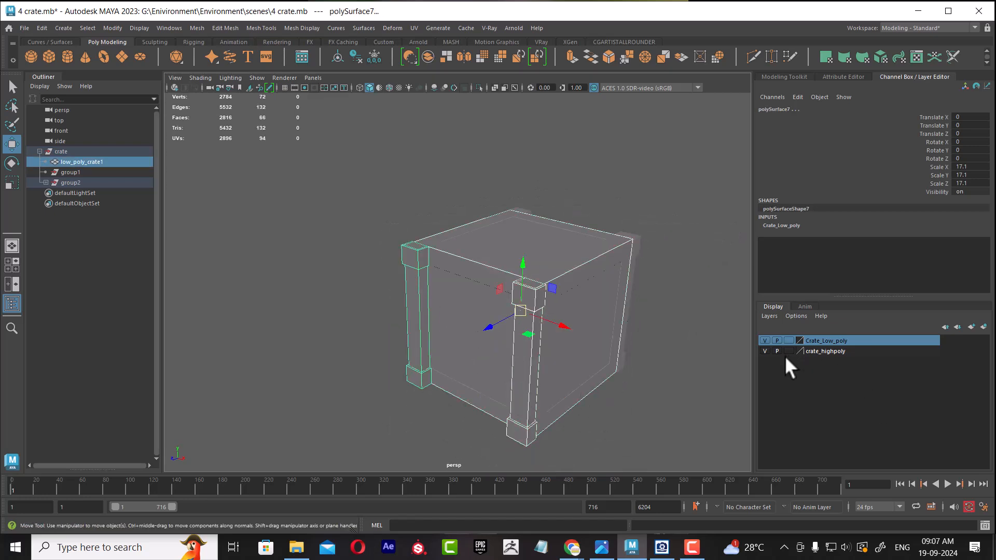
pyautogui.click(765, 351)
pyautogui.click(766, 351)
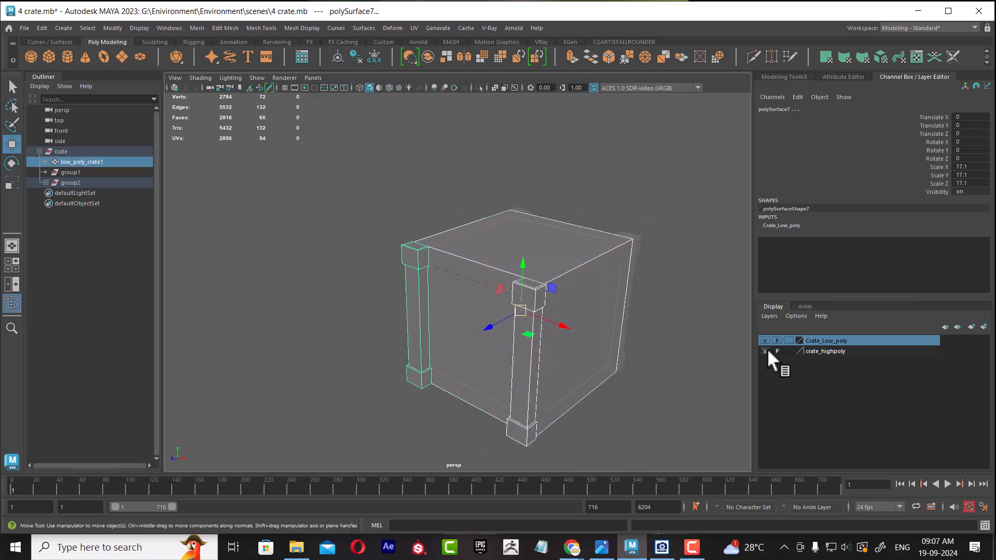
# Step: Select only the nearest corner post and show all hidden objects in the scene
pyautogui.click(737, 378)
pyautogui.click(517, 369)
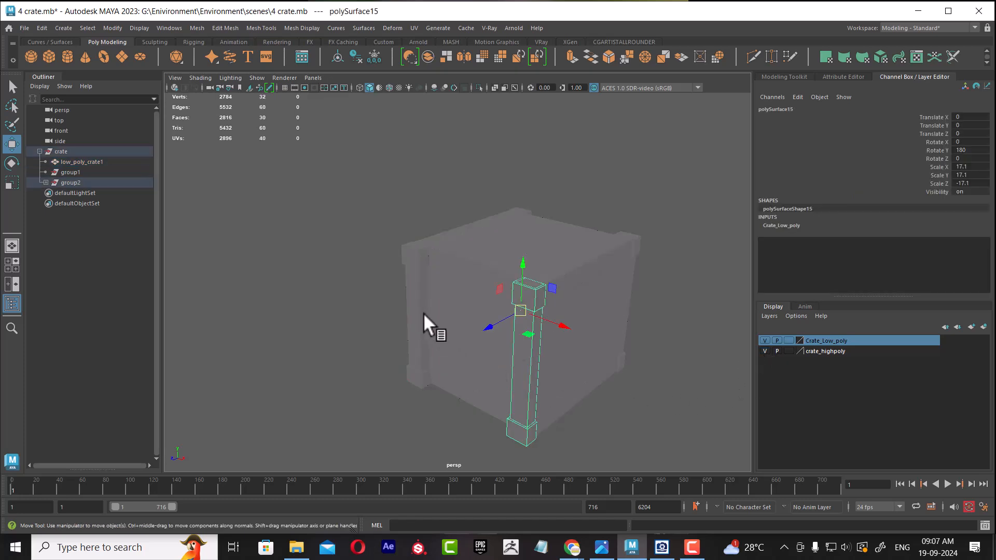
pyautogui.click(139, 28)
pyautogui.moveTo(194, 93)
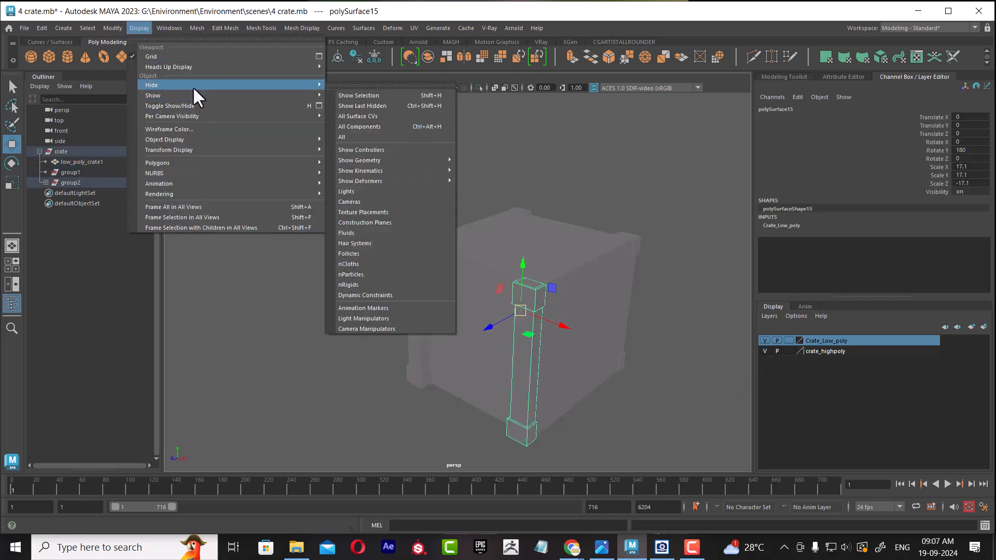
pyautogui.click(420, 137)
# Step: Select all four corner posts, try moving them about -20 cm along the X axis, and undo that move
pyautogui.click(642, 432)
pyautogui.click(524, 362)
pyautogui.keyDown('shift'); pyautogui.click(411, 275); pyautogui.keyUp('shift')
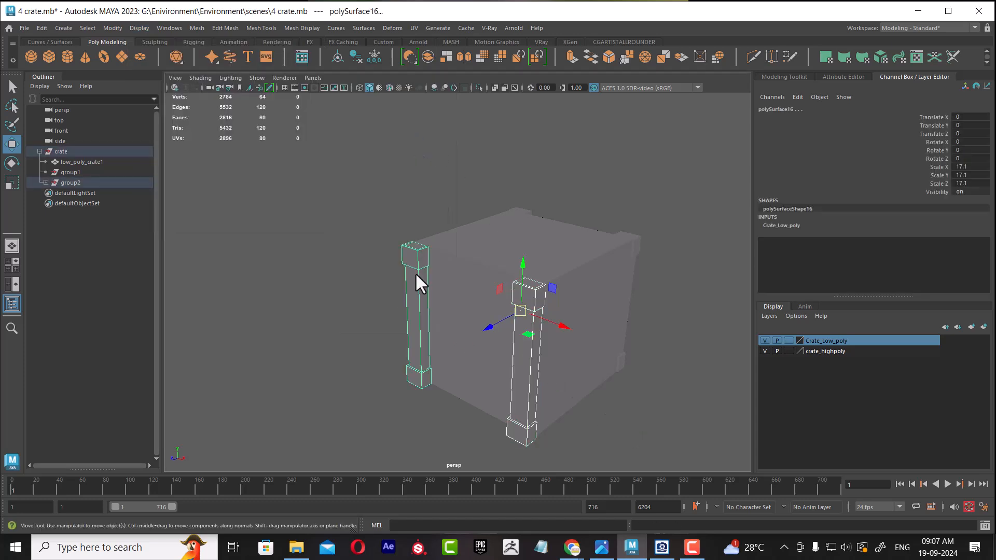
pyautogui.keyDown('shift'); pyautogui.click(633, 235); pyautogui.keyUp('shift')
pyautogui.keyDown('alt'); pyautogui.moveTo(605, 226); pyautogui.dragTo(560, 204); pyautogui.keyUp('alt')
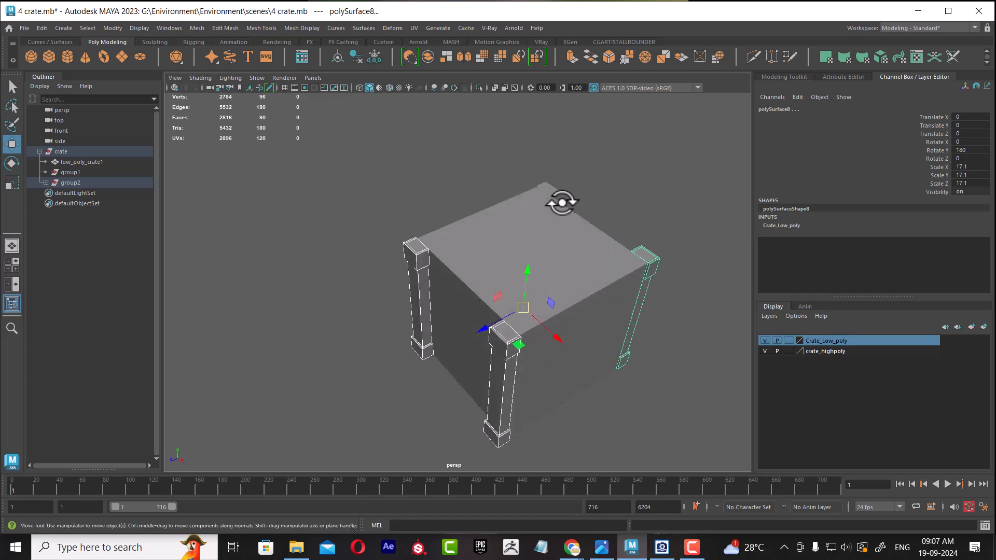
pyautogui.keyDown('shift'); pyautogui.click(560, 195); pyautogui.keyUp('shift')
pyautogui.moveTo(555, 338); pyautogui.dragTo(434, 252)
pyautogui.hotkey('ctrl', 'z')
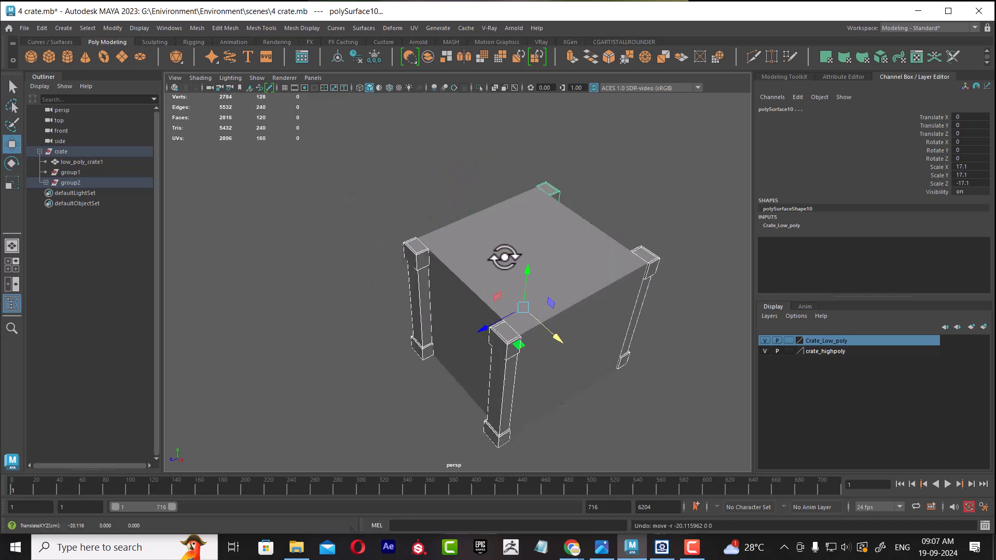
# Step: Hide the crate_highpoly layer, and reassign the selected corner posts from crate_highpoly to the Crate_Low_poly layer
pyautogui.click(765, 351)
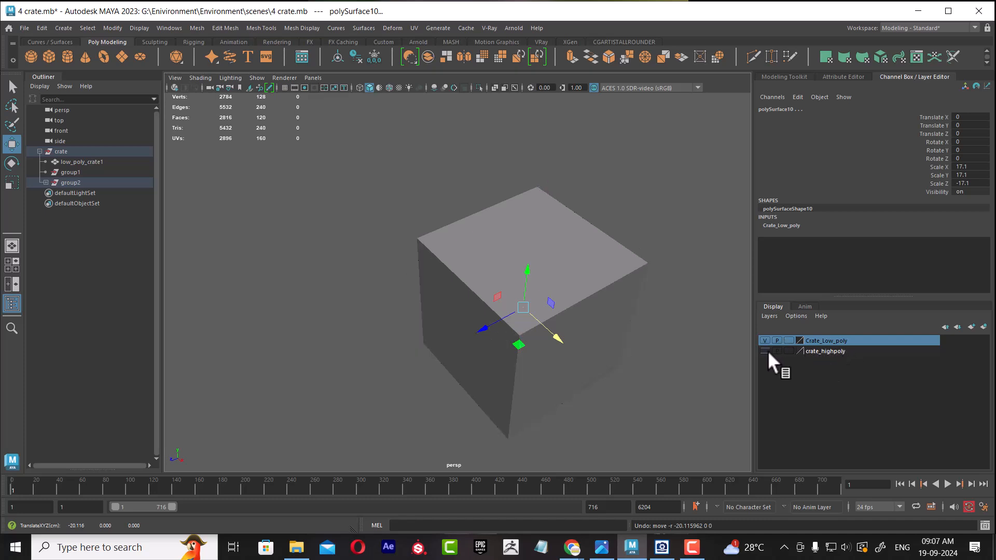
pyautogui.rightClick(852, 340)
pyautogui.click(876, 364)
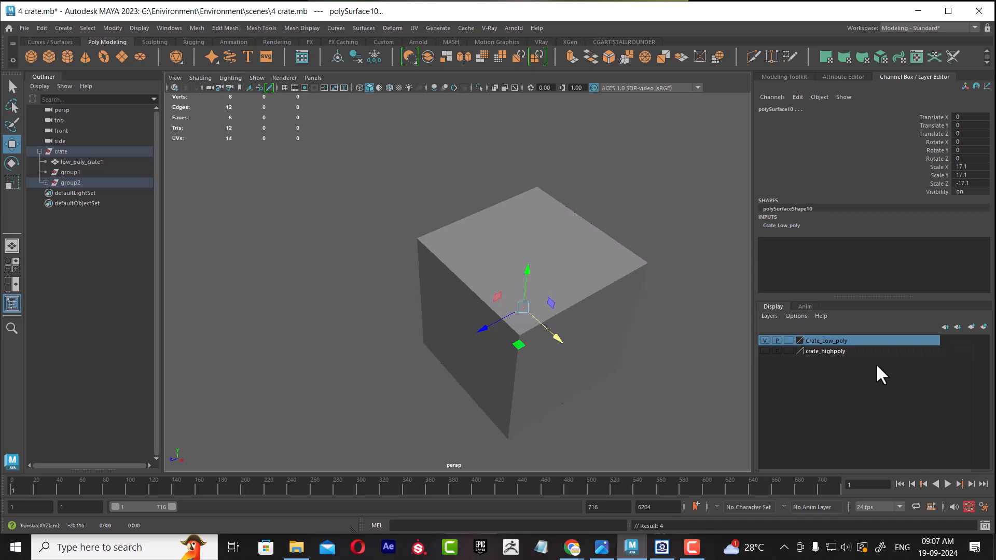
pyautogui.rightClick(823, 353)
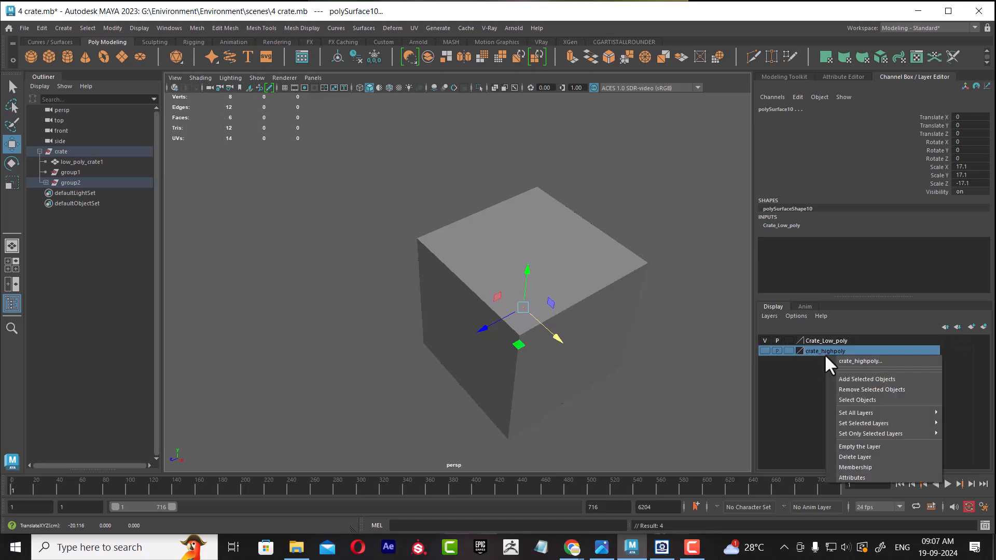
pyautogui.click(873, 390)
pyautogui.click(844, 341)
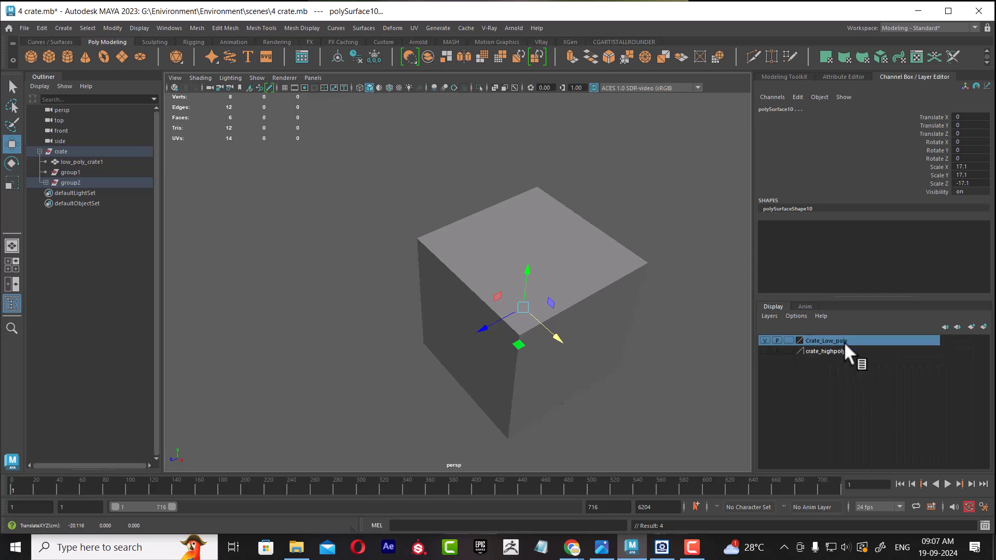
# Step: Show all hidden objects in the scene and empty the crate_highpoly layer
pyautogui.click(137, 29)
pyautogui.moveTo(171, 95)
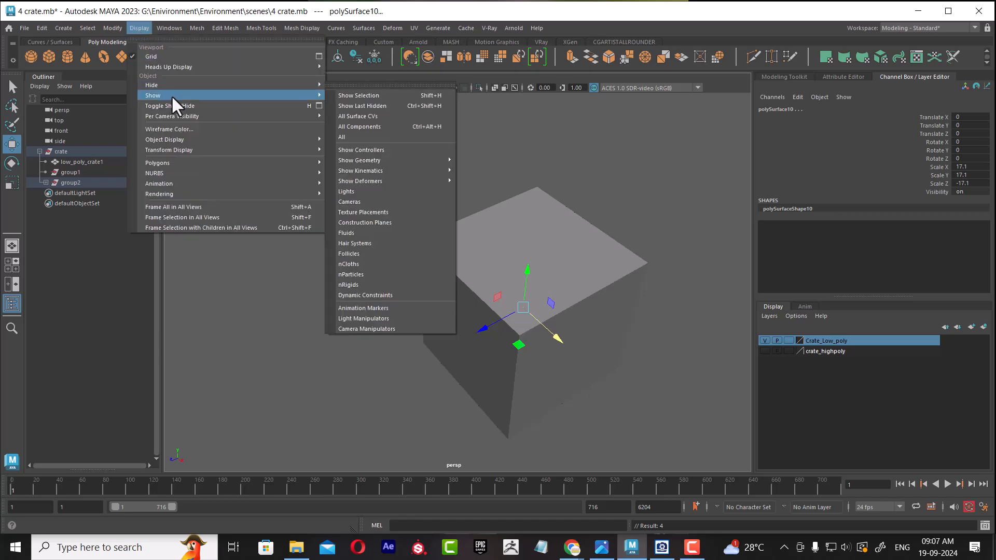
pyautogui.click(388, 137)
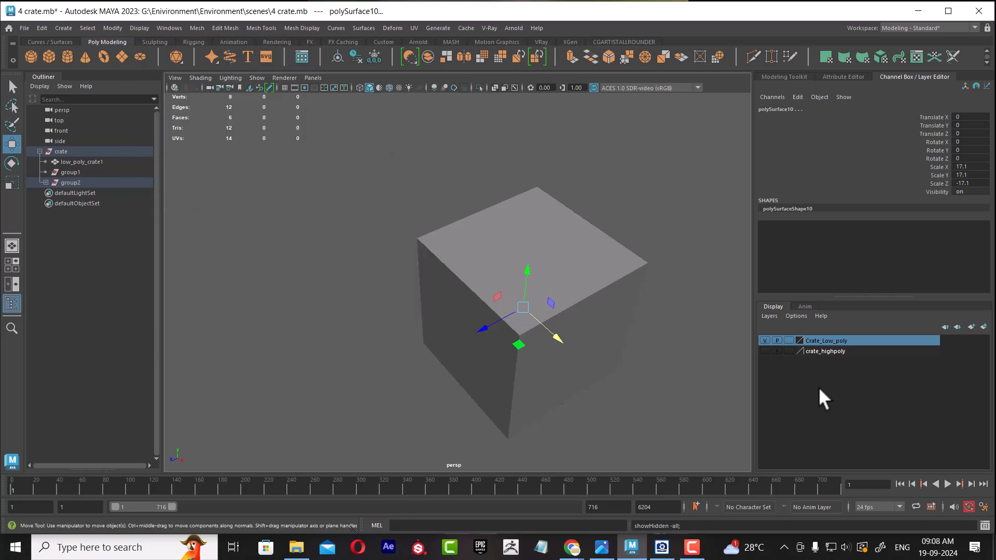
pyautogui.click(816, 352)
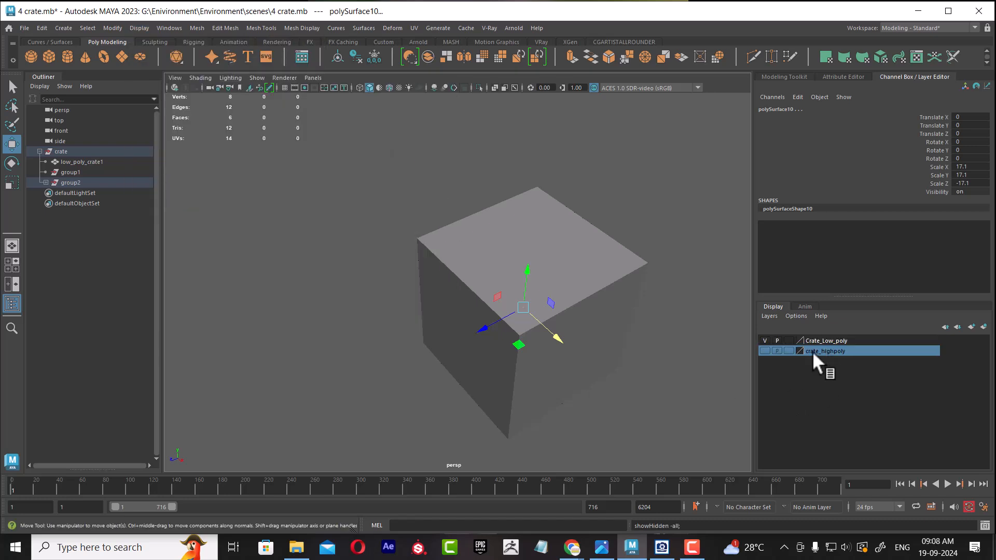
pyautogui.rightClick(851, 351)
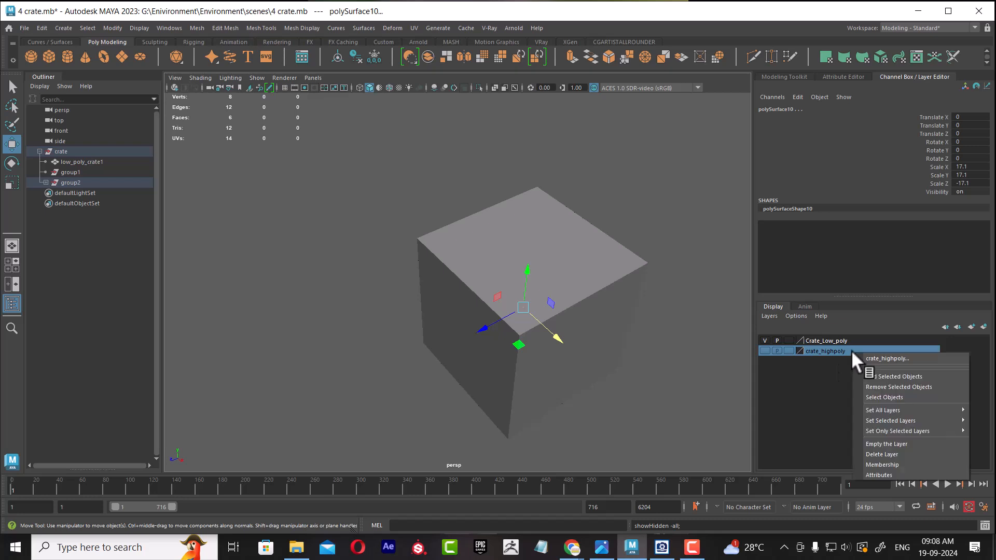
pyautogui.click(911, 446)
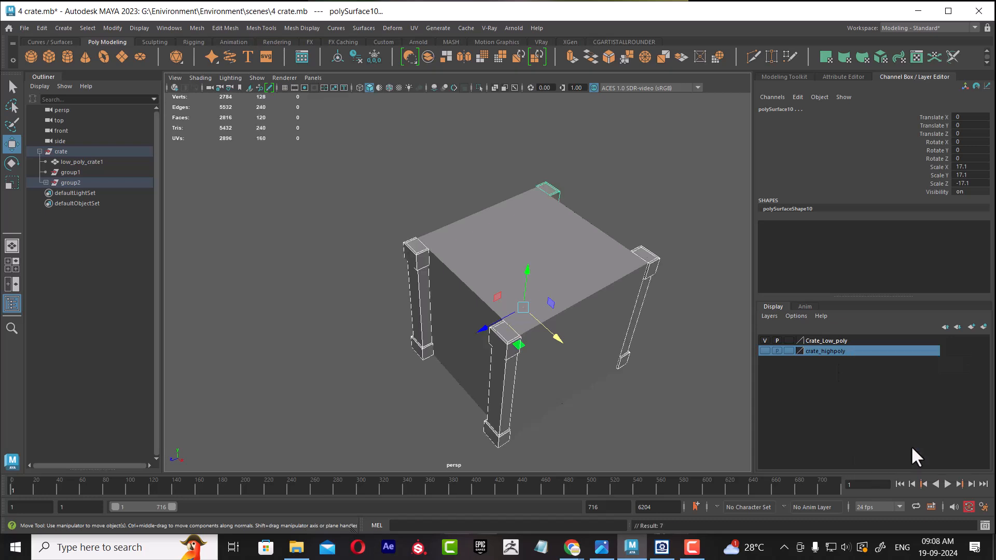
# Step: Add the selected corner posts to the Crate_Low_poly layer and check the assignment by toggling that layer's visibility
pyautogui.keyDown('alt'); pyautogui.moveTo(676, 387); pyautogui.dragTo(672, 365); pyautogui.keyUp('alt')
pyautogui.keyDown('alt'); pyautogui.moveTo(672, 366); pyautogui.dragTo(786, 384, button='right'); pyautogui.keyUp('alt')
pyautogui.rightClick(838, 341)
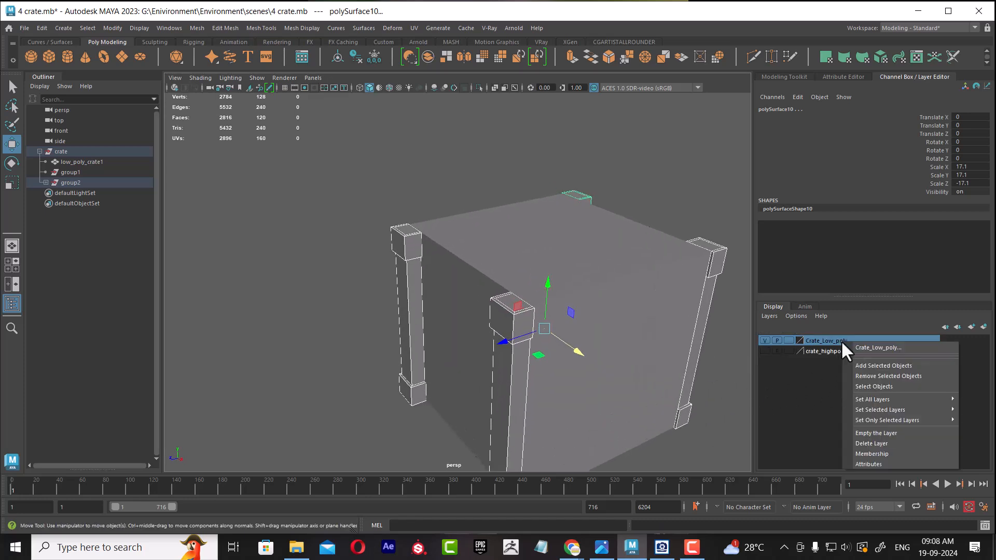
pyautogui.click(879, 365)
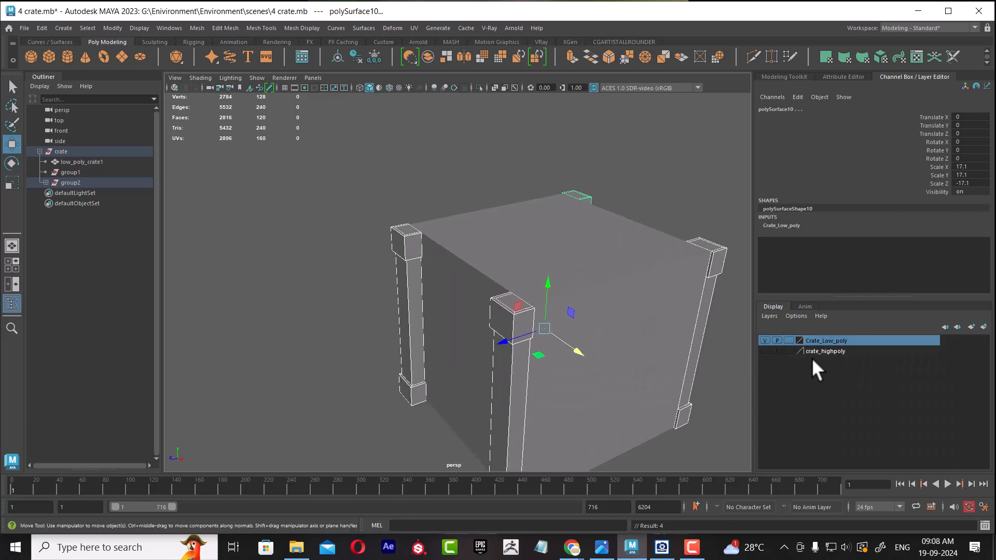
pyautogui.click(766, 341)
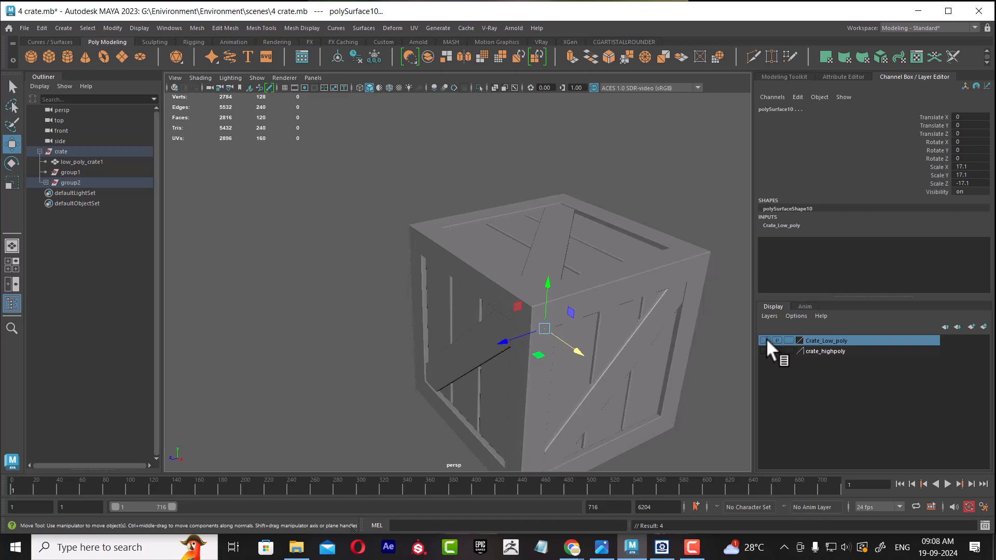
pyautogui.click(766, 341)
# Step: Select the four corner posts together with the low_poly_crate1 box, leaving the high-poly frame pieces out of the selection
pyautogui.click(521, 379)
pyautogui.moveTo(519, 374)
pyautogui.keyDown('alt'); pyautogui.mouseDown()
pyautogui.moveTo(503, 391)
pyautogui.moveTo(519, 381)
pyautogui.mouseUp(); pyautogui.keyUp('alt')
pyautogui.keyDown('shift'); pyautogui.click(399, 276); pyautogui.keyUp('shift')
pyautogui.keyDown('alt'); pyautogui.moveTo(539, 296); pyautogui.dragTo(448, 303); pyautogui.keyUp('alt')
pyautogui.keyDown('alt'); pyautogui.moveTo(648, 352); pyautogui.dragTo(570, 306, button='middle'); pyautogui.keyUp('alt')
pyautogui.click(581, 349)
pyautogui.keyDown('shift'); pyautogui.click(587, 202); pyautogui.keyUp('shift')
pyautogui.keyDown('shift'); pyautogui.click(357, 179); pyautogui.keyUp('shift')
pyautogui.keyDown('shift'); pyautogui.click(289, 301); pyautogui.keyUp('shift')
pyautogui.keyDown('alt'); pyautogui.moveTo(400, 356); pyautogui.dragTo(567, 295); pyautogui.keyUp('alt')
pyautogui.keyDown('shift'); pyautogui.click(551, 282); pyautogui.keyUp('shift')
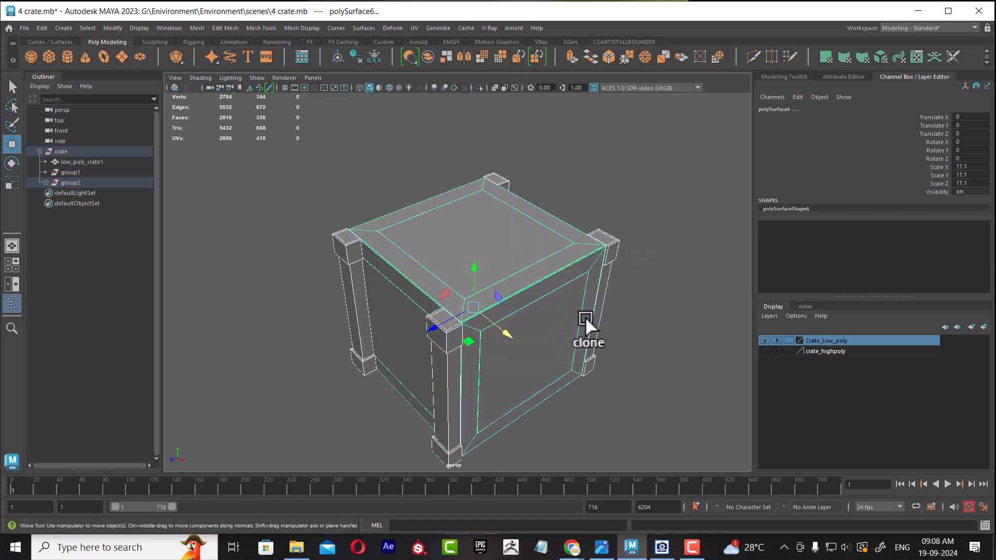
pyautogui.keyDown('shift'); pyautogui.click(516, 243); pyautogui.keyUp('shift')
pyautogui.click(515, 240)
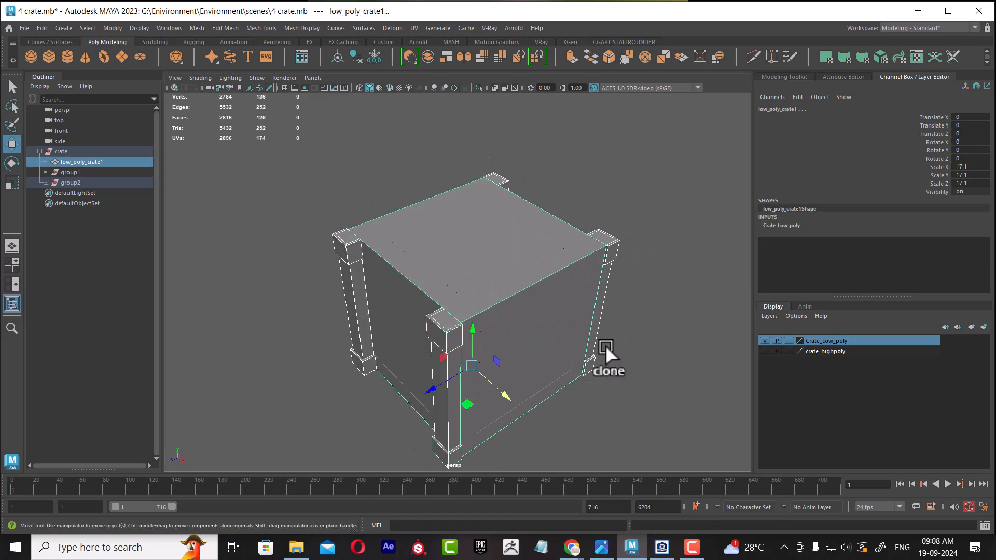
# Step: Empty the Crate_Low_poly layer, add the selected box and corner posts to it, and hide the layer
pyautogui.rightClick(851, 340)
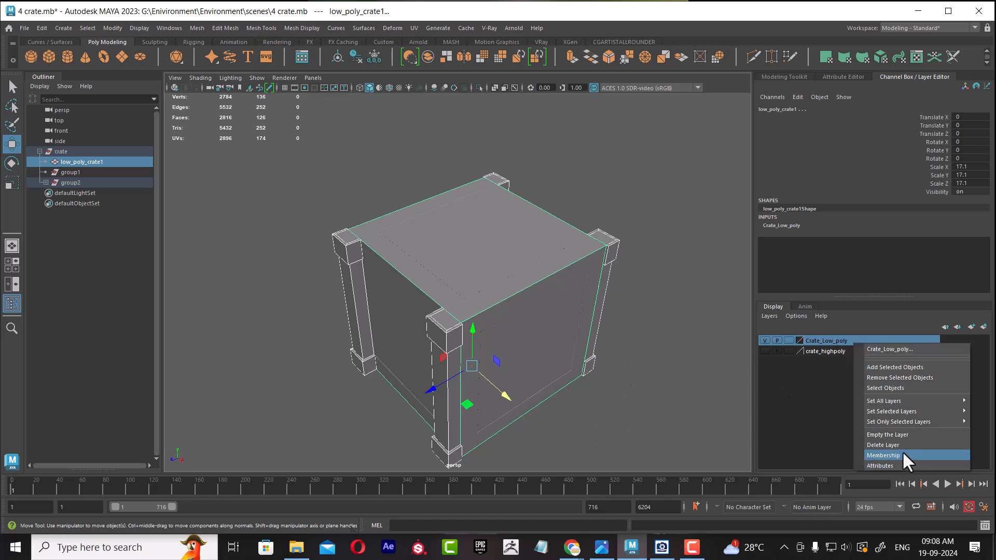
pyautogui.click(909, 434)
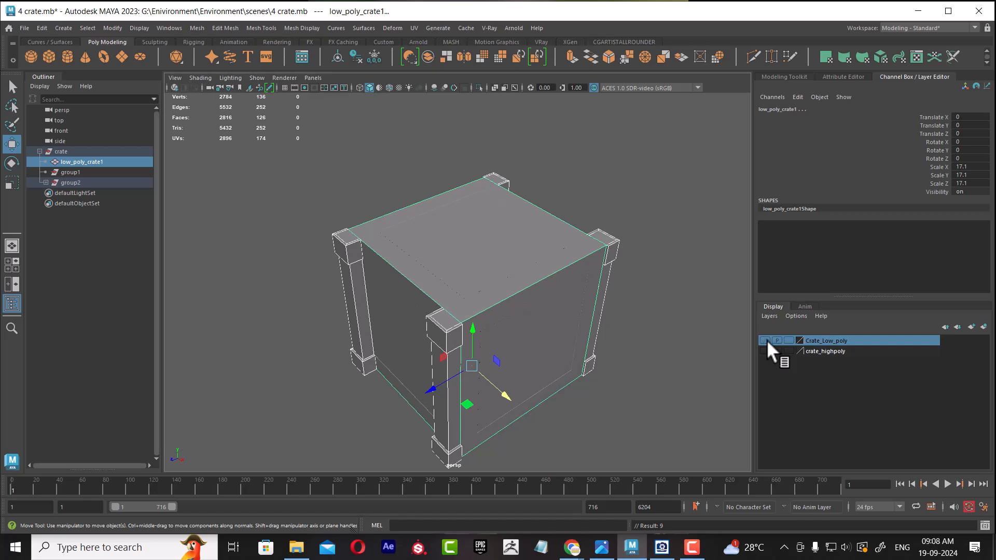
pyautogui.rightClick(846, 339)
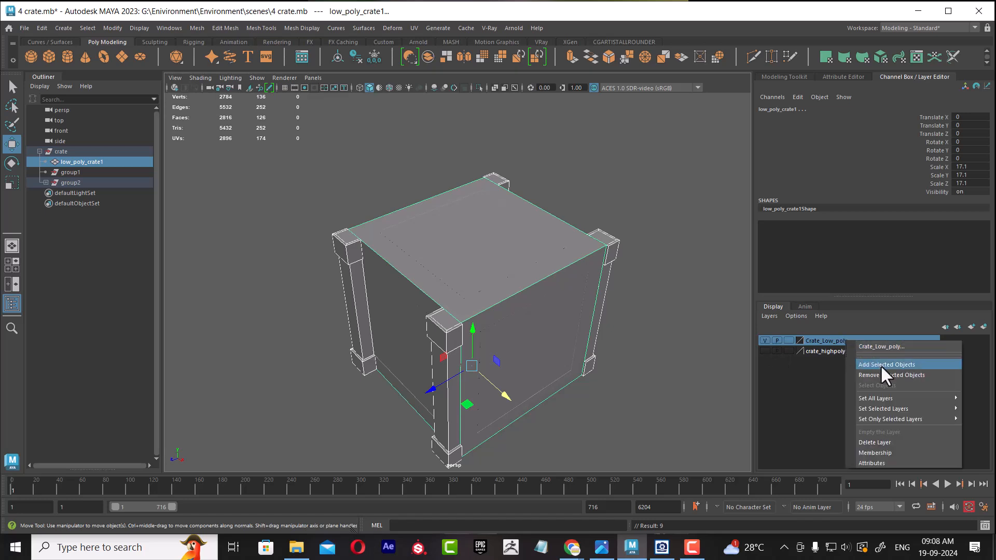
pyautogui.click(880, 366)
pyautogui.click(760, 339)
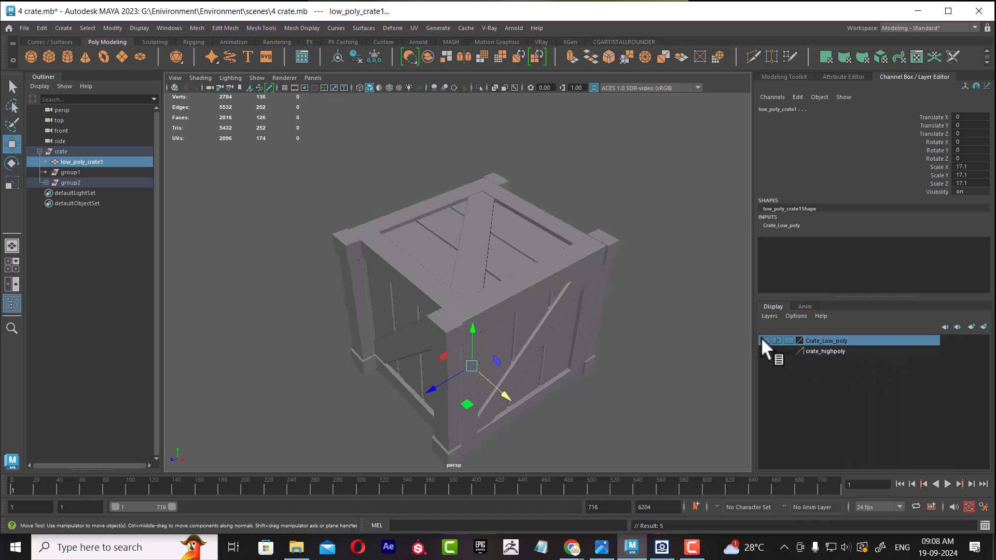
# Step: Select all the remaining visible crate parts, add them to the crate_highpoly layer, and make that layer visible
pyautogui.click(612, 193)
pyautogui.moveTo(631, 151); pyautogui.dragTo(311, 457)
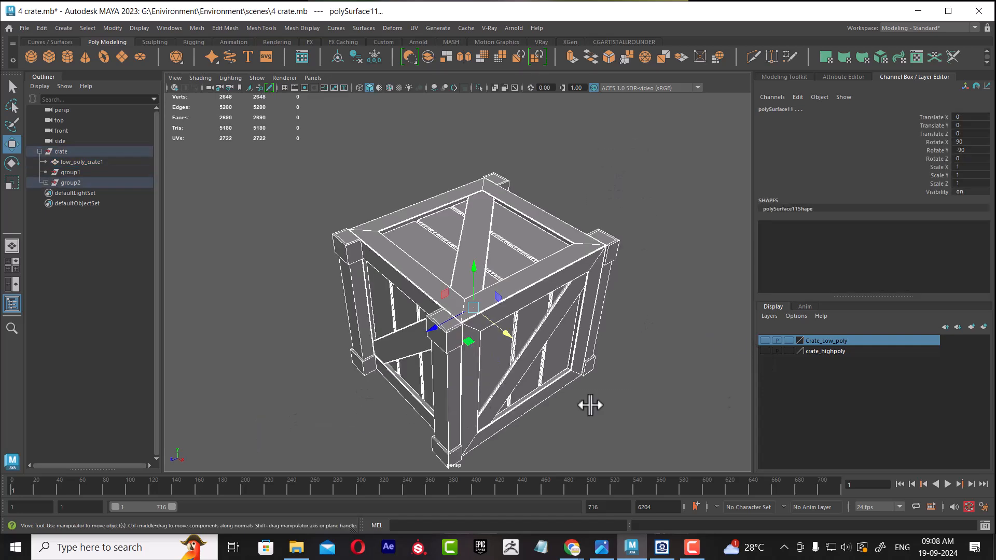
pyautogui.click(862, 353)
pyautogui.rightClick(862, 353)
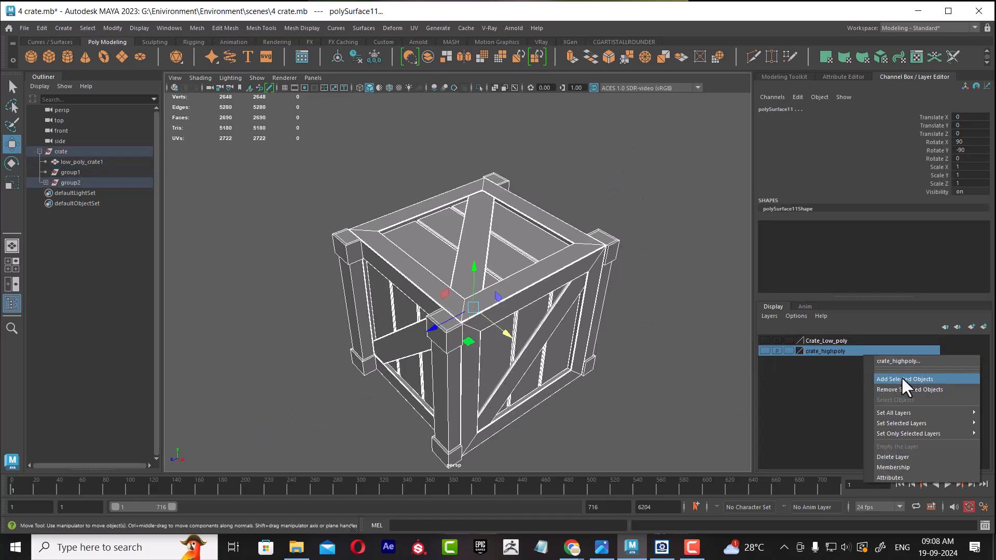
pyautogui.click(898, 378)
pyautogui.click(765, 348)
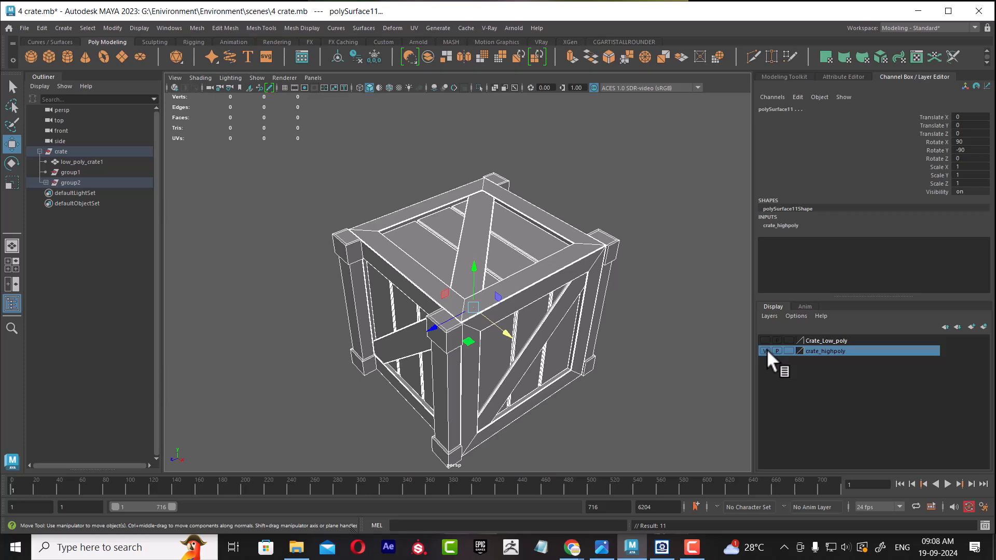
# Step: Display only the Crate_Low_poly layer, select its parts, and compare them with the wooden-fence reference image
pyautogui.click(767, 350)
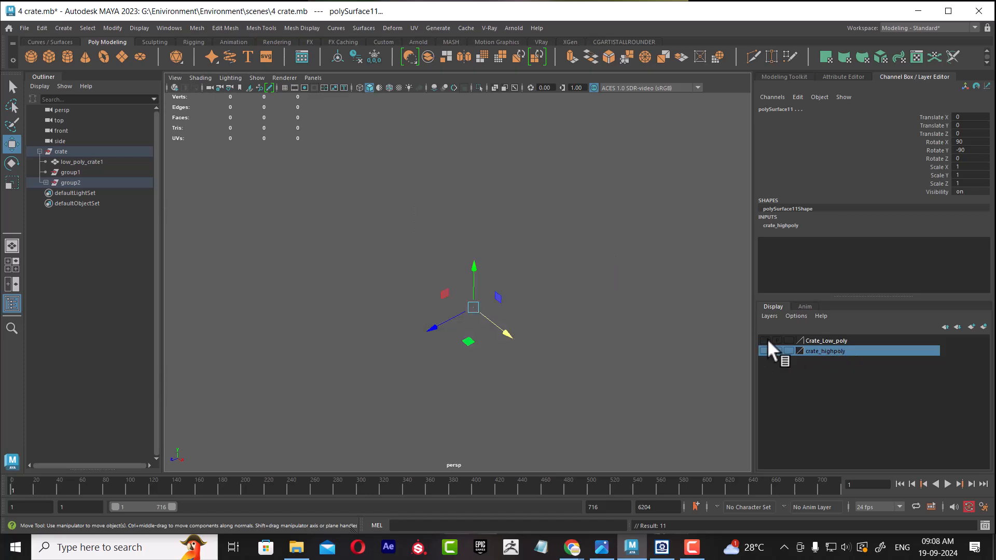
pyautogui.click(766, 340)
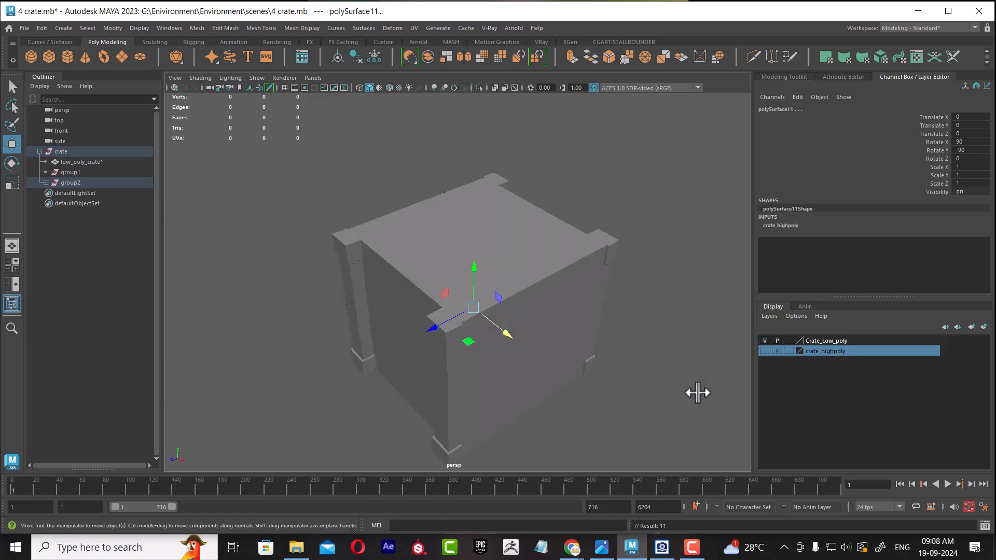
pyautogui.keyDown('alt'); pyautogui.moveTo(601, 415); pyautogui.dragTo(586, 373); pyautogui.keyUp('alt')
pyautogui.keyDown('alt'); pyautogui.moveTo(587, 373); pyautogui.dragTo(580, 337, button='right'); pyautogui.keyUp('alt')
pyautogui.moveTo(682, 143); pyautogui.dragTo(255, 464)
pyautogui.keyDown('alt'); pyautogui.moveTo(533, 312); pyautogui.dragTo(627, 371); pyautogui.keyUp('alt')
pyautogui.click(661, 549)
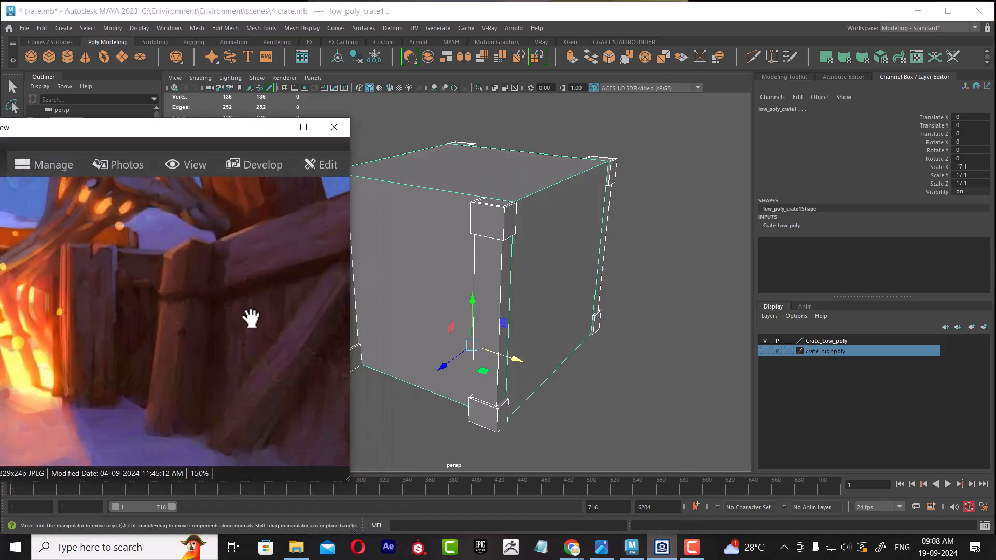
pyautogui.keyDown('alt'); pyautogui.moveTo(373, 329); pyautogui.dragTo(638, 324); pyautogui.keyUp('alt')
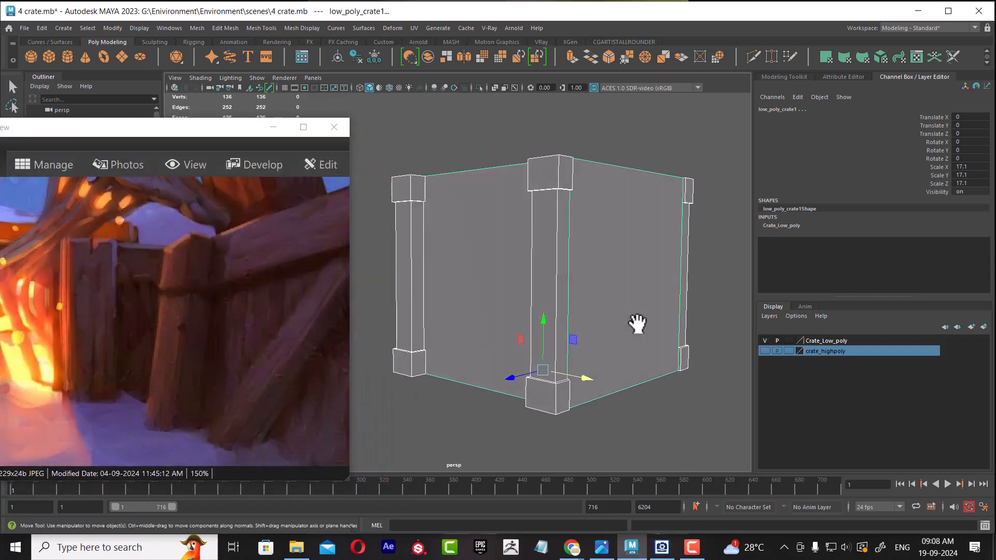
# Step: Hide the Crate_Low_poly layer, show crate_highpoly, and select one of its corner posts
pyautogui.click(764, 341)
pyautogui.click(764, 351)
pyautogui.keyDown('alt'); pyautogui.moveTo(715, 362); pyautogui.dragTo(562, 313); pyautogui.keyUp('alt')
pyautogui.click(483, 296)
pyautogui.keyDown('alt'); pyautogui.moveTo(482, 291); pyautogui.dragTo(550, 358); pyautogui.keyUp('alt')
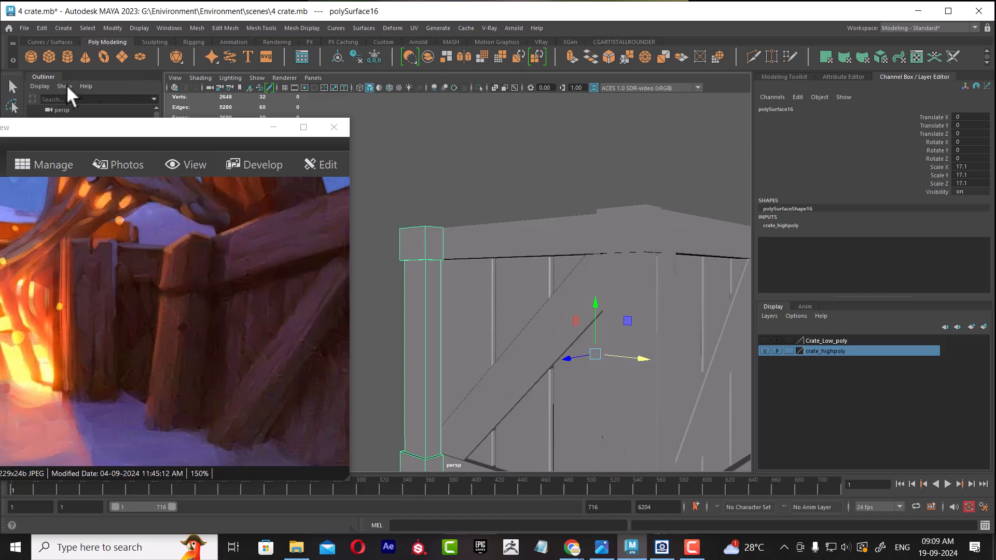
# Step: Subdivide the selected corner post with Add Divisions in exponential quads mode, using 2 division levels
pyautogui.press('space')
pyautogui.moveTo(590, 189); pyautogui.dragTo(638, 175)
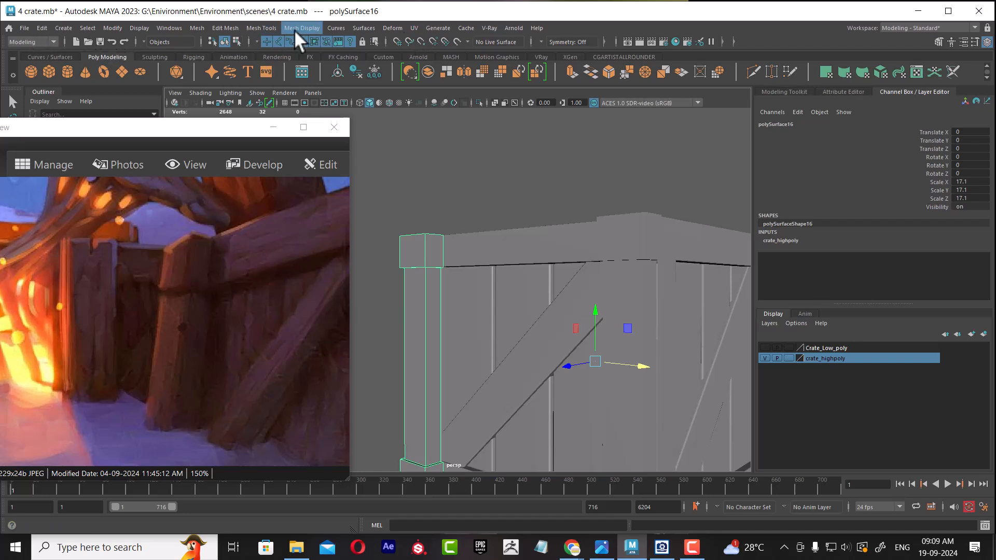
pyautogui.click(260, 28)
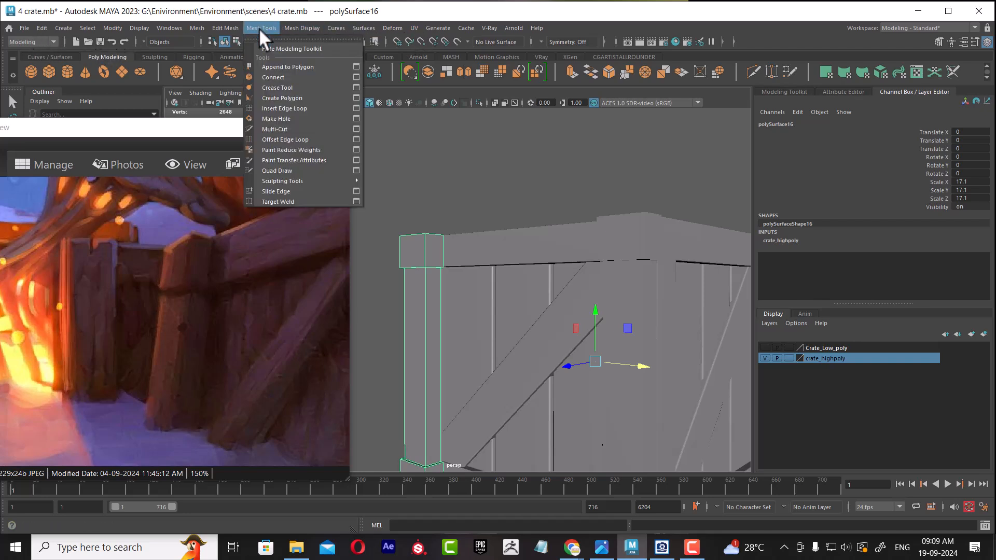
pyautogui.moveTo(234, 27)
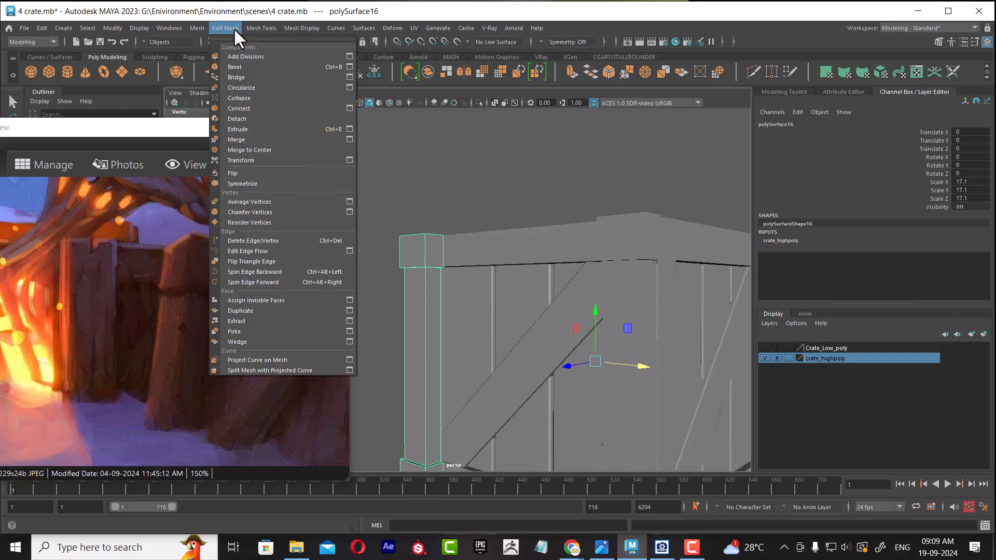
pyautogui.click(349, 54)
pyautogui.moveTo(353, 60); pyautogui.dragTo(799, 123)
pyautogui.keyDown('alt'); pyautogui.moveTo(702, 345); pyautogui.dragTo(437, 312); pyautogui.keyUp('alt')
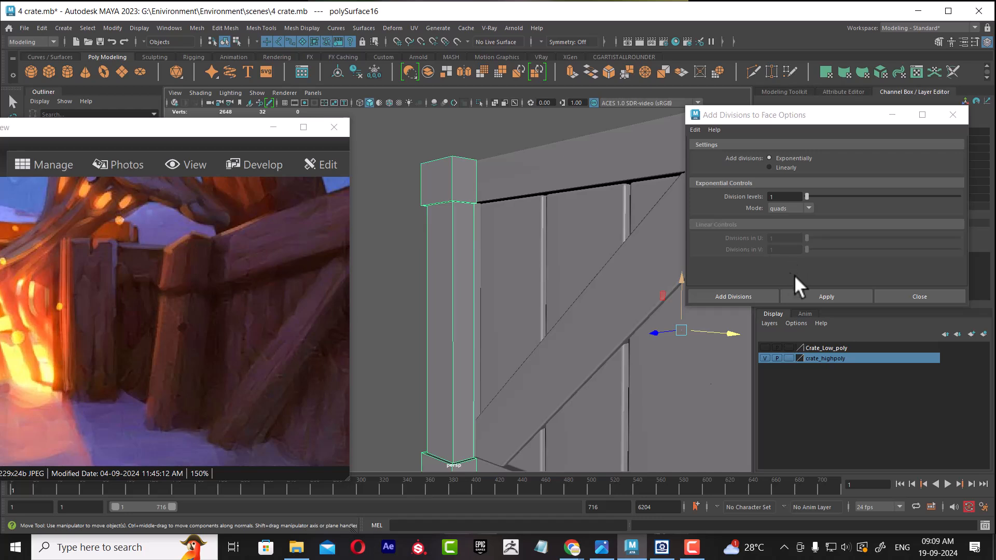
pyautogui.click(808, 196)
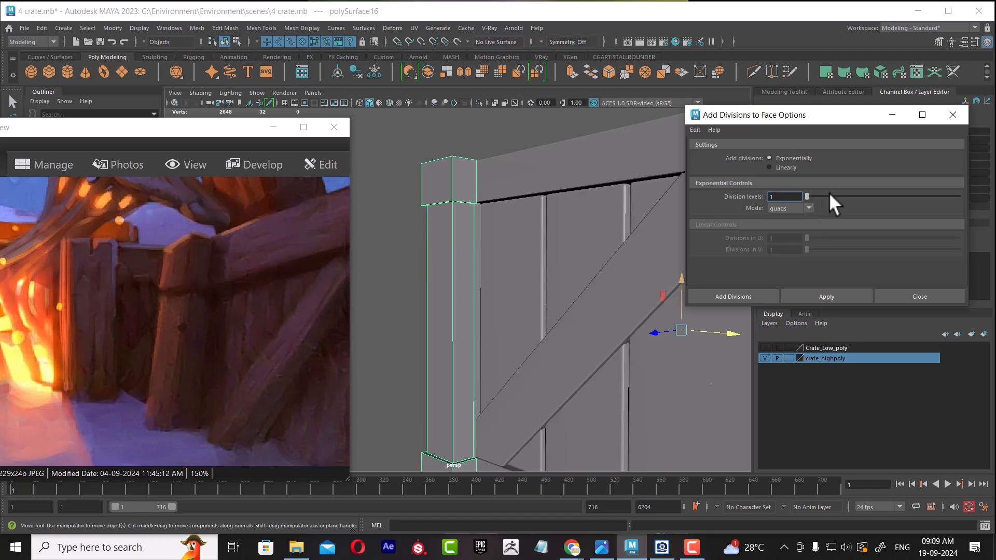
pyautogui.click(694, 130)
pyautogui.click(718, 151)
pyautogui.doubleClick(775, 197)
pyautogui.click(826, 296)
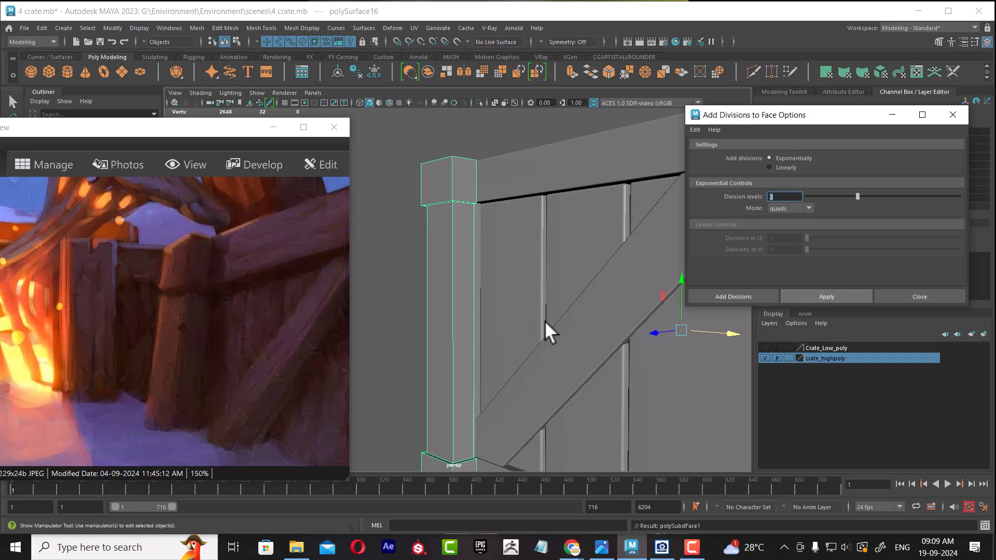
# Step: Apply Add Divisions at 2 levels to the corner post a second time and inspect its denser mesh
pyautogui.keyDown('alt'); pyautogui.moveTo(553, 316); pyautogui.dragTo(533, 292); pyautogui.keyUp('alt')
pyautogui.keyDown('alt'); pyautogui.moveTo(533, 291); pyautogui.dragTo(522, 325, button='right'); pyautogui.keyUp('alt')
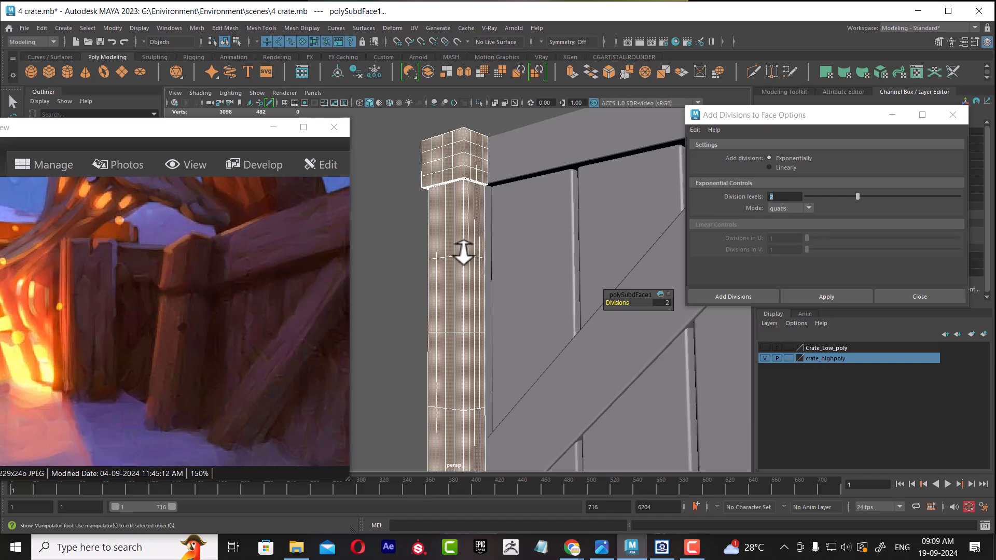
pyautogui.keyDown('alt'); pyautogui.moveTo(420, 274); pyautogui.dragTo(449, 276); pyautogui.keyUp('alt')
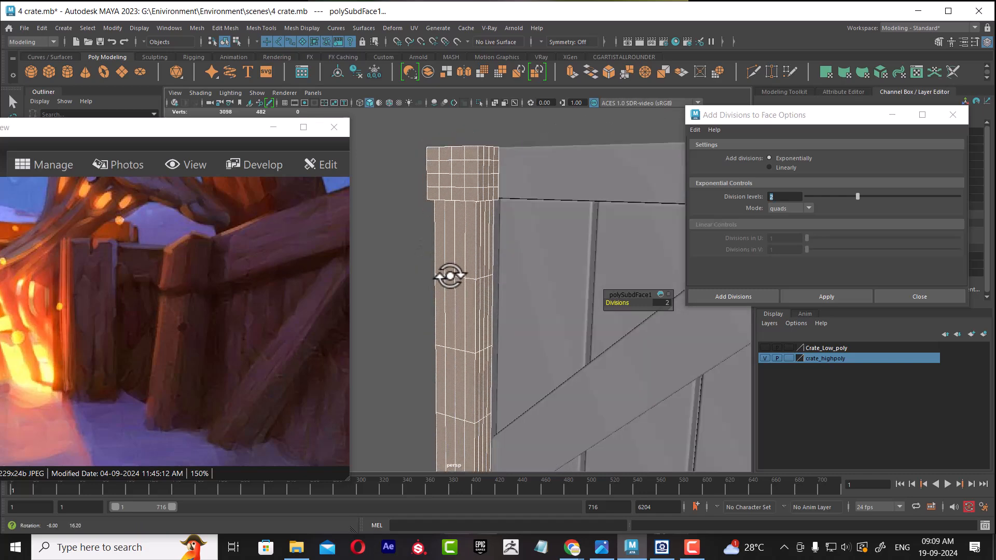
pyautogui.keyDown('alt'); pyautogui.moveTo(489, 275); pyautogui.dragTo(468, 228, button='right'); pyautogui.keyUp('alt')
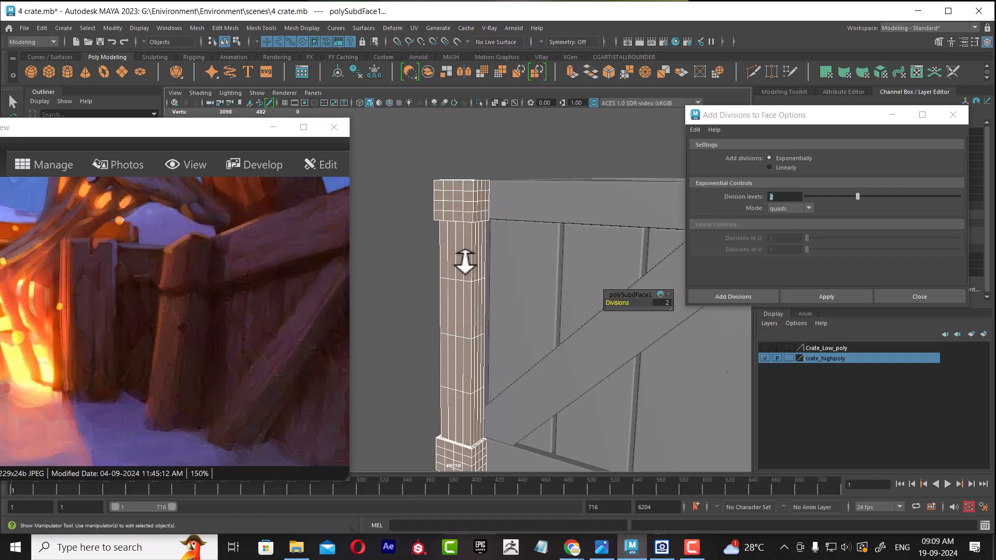
pyautogui.moveTo(474, 262)
pyautogui.keyDown('alt'); pyautogui.mouseDown()
pyautogui.moveTo(481, 274)
pyautogui.moveTo(470, 266)
pyautogui.mouseUp(); pyautogui.keyUp('alt')
pyautogui.click(834, 298)
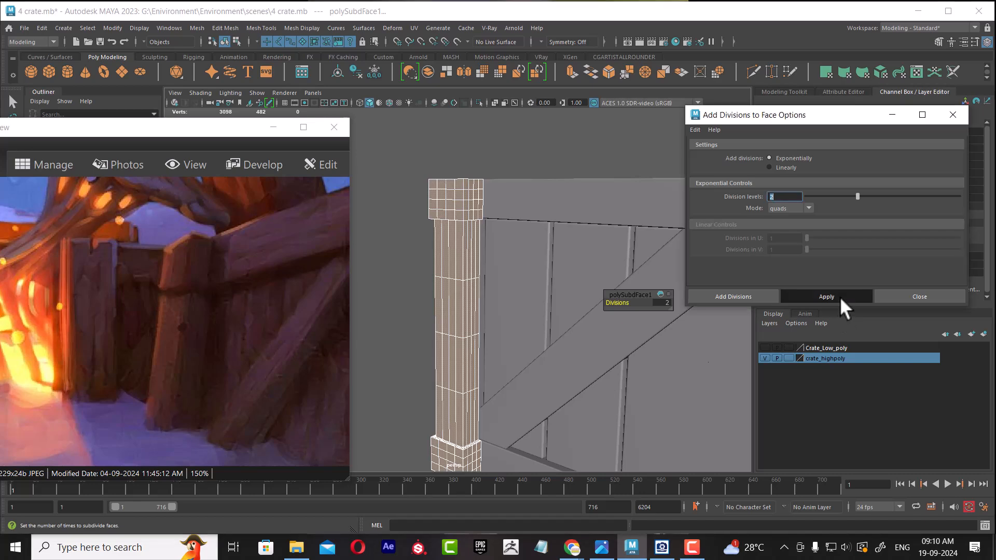
pyautogui.keyDown('alt'); pyautogui.moveTo(519, 327); pyautogui.dragTo(447, 329); pyautogui.keyUp('alt')
pyautogui.keyDown('alt'); pyautogui.moveTo(446, 329); pyautogui.dragTo(505, 321, button='right'); pyautogui.keyUp('alt')
pyautogui.moveTo(506, 321)
pyautogui.keyDown('alt'); pyautogui.mouseDown()
pyautogui.moveTo(516, 344)
pyautogui.moveTo(511, 306)
pyautogui.mouseUp(); pyautogui.keyUp('alt')
pyautogui.keyDown('alt'); pyautogui.moveTo(511, 306); pyautogui.dragTo(500, 209, button='right'); pyautogui.keyUp('alt')
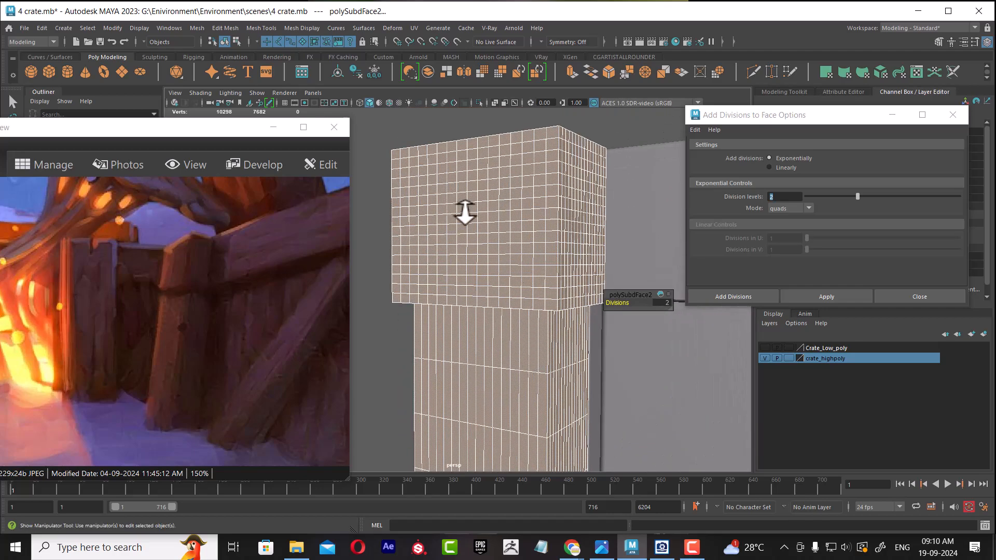
pyautogui.keyDown('alt'); pyautogui.moveTo(607, 456); pyautogui.dragTo(560, 257, button='middle'); pyautogui.keyUp('alt')
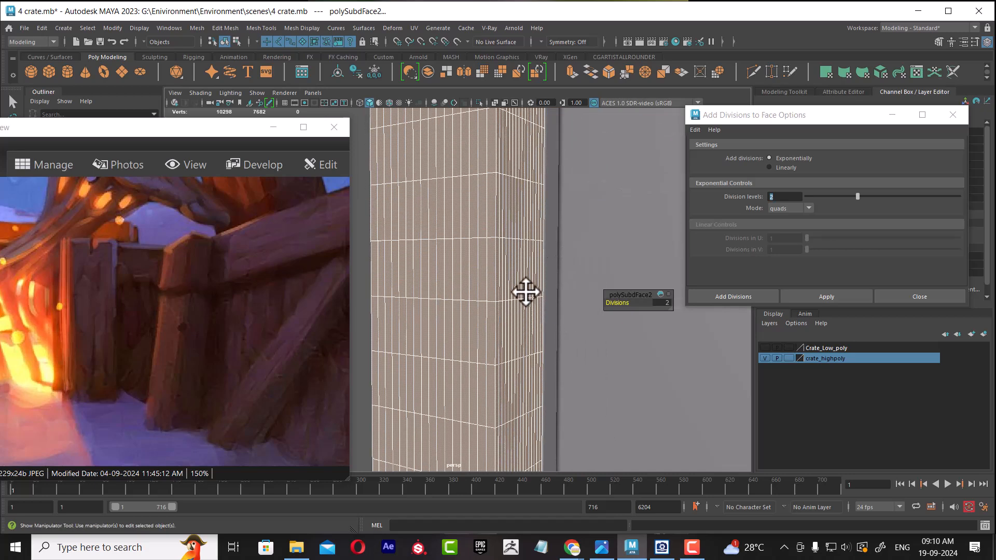
pyautogui.keyDown('alt'); pyautogui.moveTo(494, 337); pyautogui.dragTo(513, 342); pyautogui.keyUp('alt')
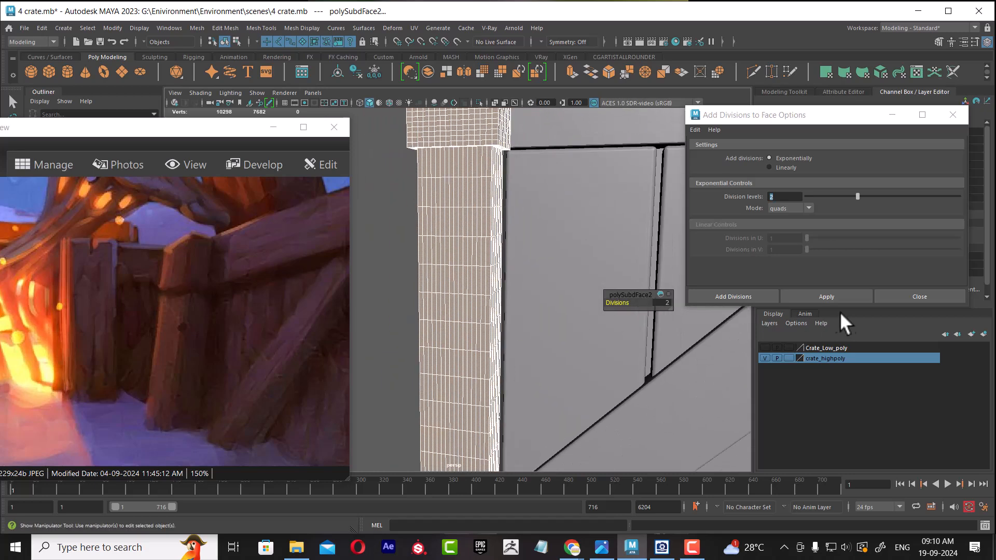
# Step: Close the Add Divisions options and examine the subdivided corner post's mesh density from several angles
pyautogui.click(921, 297)
pyautogui.keyDown('alt'); pyautogui.moveTo(462, 317); pyautogui.dragTo(568, 160, button='right'); pyautogui.keyUp('alt')
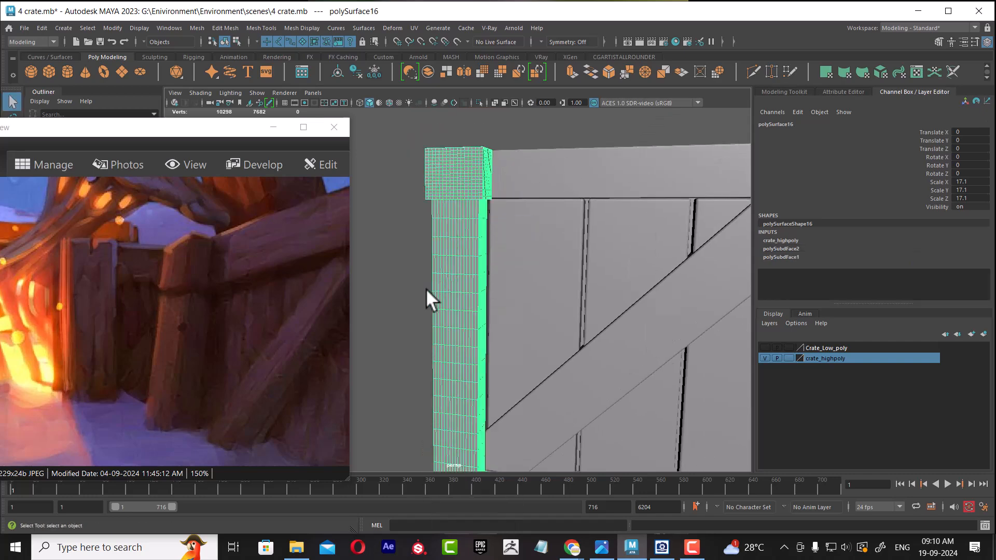
pyautogui.click(409, 285)
pyautogui.click(469, 280)
pyautogui.keyDown('alt'); pyautogui.moveTo(486, 284); pyautogui.dragTo(524, 164, button='right'); pyautogui.keyUp('alt')
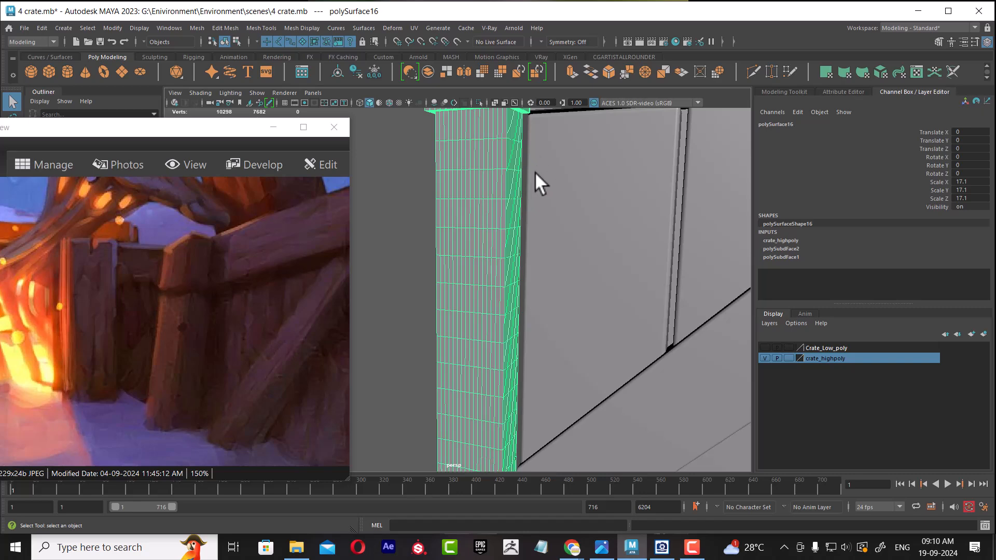
pyautogui.keyDown('alt'); pyautogui.moveTo(534, 194); pyautogui.dragTo(502, 196); pyautogui.keyUp('alt')
pyautogui.keyDown('alt'); pyautogui.moveTo(461, 183); pyautogui.dragTo(519, 277, button='middle'); pyautogui.keyUp('alt')
pyautogui.keyDown('alt'); pyautogui.moveTo(510, 288); pyautogui.dragTo(531, 285, button='right'); pyautogui.keyUp('alt')
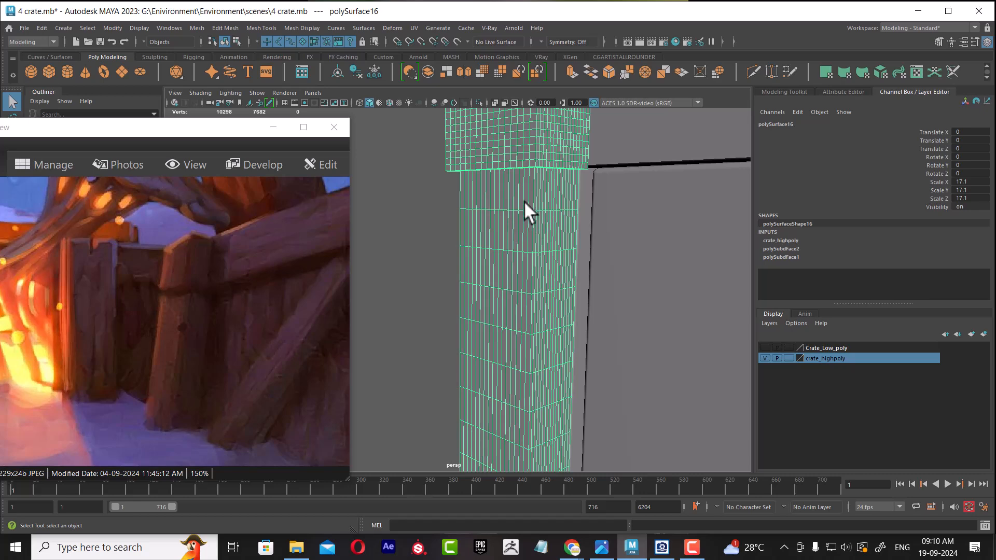
pyautogui.moveTo(526, 245)
pyautogui.keyDown('alt'); pyautogui.mouseDown()
pyautogui.moveTo(533, 279)
pyautogui.moveTo(527, 218)
pyautogui.moveTo(534, 256)
pyautogui.moveTo(521, 240)
pyautogui.mouseUp(); pyautogui.keyUp('alt')
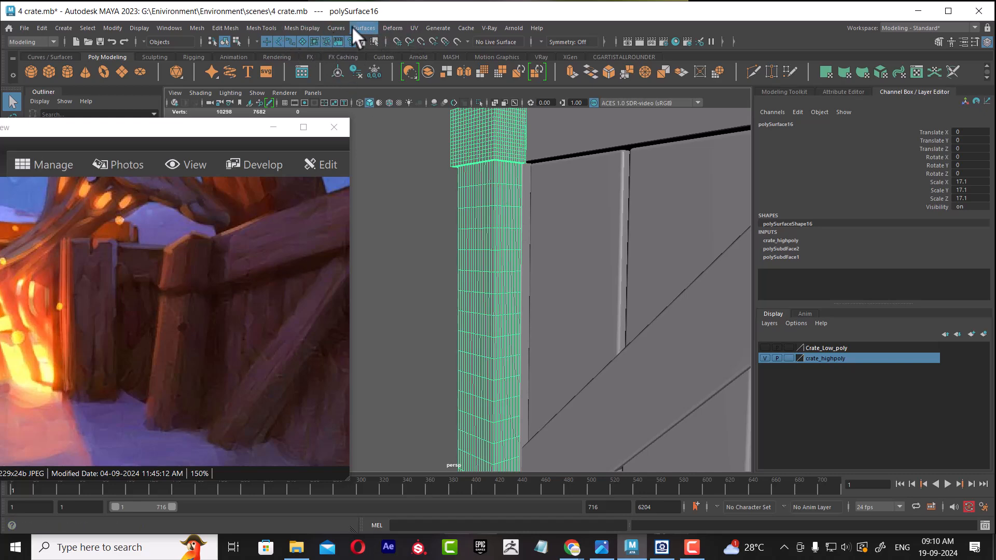
# Step: Apply Add Divisions to the corner post a third time and bring the whole crate into view
pyautogui.click(313, 24)
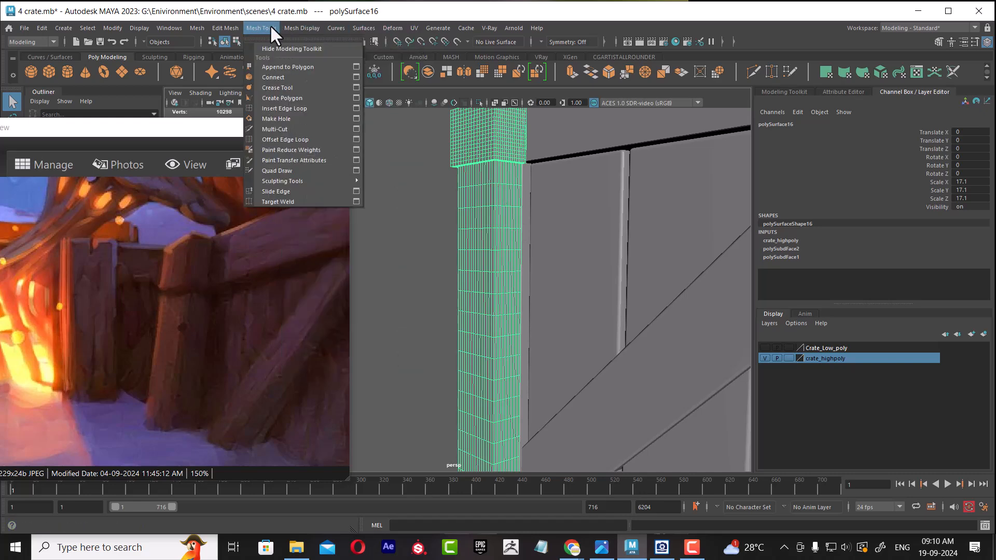
pyautogui.click(248, 56)
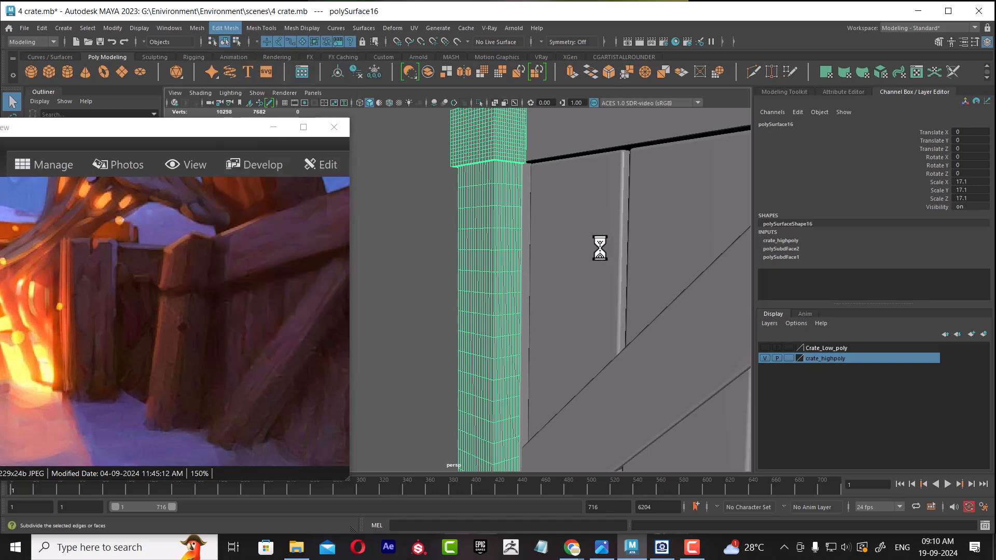
pyautogui.moveTo(594, 246)
pyautogui.keyDown('alt'); pyautogui.mouseDown()
pyautogui.moveTo(436, 309)
pyautogui.moveTo(536, 304)
pyautogui.moveTo(564, 263)
pyautogui.moveTo(610, 234)
pyautogui.mouseUp(); pyautogui.keyUp('alt')
pyautogui.keyDown('alt'); pyautogui.moveTo(522, 310); pyautogui.dragTo(521, 301, button='middle'); pyautogui.keyUp('alt')
pyautogui.keyDown('alt'); pyautogui.moveTo(537, 236); pyautogui.dragTo(538, 351, button='right'); pyautogui.keyUp('alt')
pyautogui.keyDown('alt'); pyautogui.moveTo(540, 311); pyautogui.dragTo(562, 405, button='middle'); pyautogui.keyUp('alt')
pyautogui.keyDown('alt'); pyautogui.moveTo(542, 296); pyautogui.dragTo(539, 334); pyautogui.keyUp('alt')
pyautogui.keyDown('alt'); pyautogui.moveTo(536, 378); pyautogui.dragTo(456, 238, button='right'); pyautogui.keyUp('alt')
pyautogui.keyDown('alt'); pyautogui.moveTo(456, 238); pyautogui.dragTo(476, 329); pyautogui.keyUp('alt')
pyautogui.press('w')
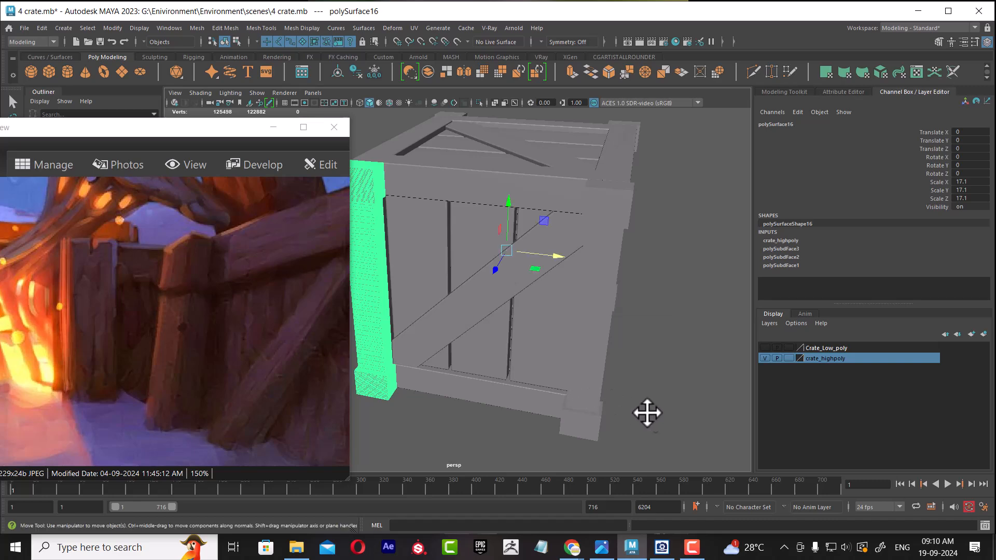
# Step: Select the undivided corner post for comparison, reselect the subdivided one, and examine its dense mesh around the crate
pyautogui.click(586, 362)
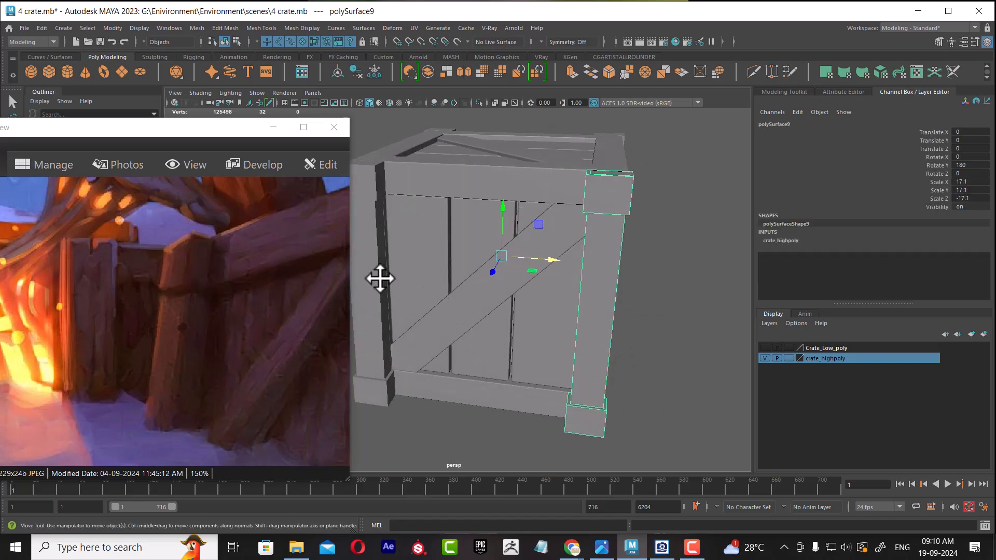
pyautogui.click(380, 278)
pyautogui.moveTo(226, 132); pyautogui.dragTo(197, 226)
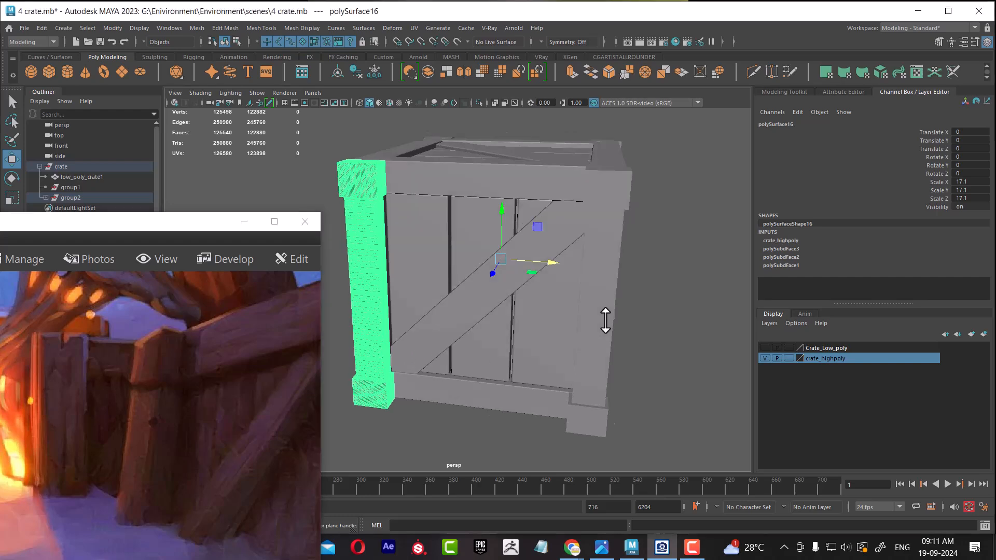
pyautogui.keyDown('alt'); pyautogui.moveTo(604, 328); pyautogui.dragTo(570, 318); pyautogui.keyUp('alt')
pyautogui.keyDown('alt'); pyautogui.moveTo(570, 317); pyautogui.dragTo(585, 352, button='right'); pyautogui.keyUp('alt')
pyautogui.keyDown('alt'); pyautogui.moveTo(584, 353); pyautogui.dragTo(654, 384, button='middle'); pyautogui.keyUp('alt')
pyautogui.keyDown('alt'); pyautogui.moveTo(654, 384); pyautogui.dragTo(575, 358); pyautogui.keyUp('alt')
pyautogui.keyDown('alt'); pyautogui.moveTo(575, 357); pyautogui.dragTo(593, 372, button='right'); pyautogui.keyUp('alt')
pyautogui.keyDown('alt'); pyautogui.moveTo(593, 372); pyautogui.dragTo(642, 405, button='middle'); pyautogui.keyUp('alt')
pyautogui.keyDown('alt'); pyautogui.moveTo(641, 404); pyautogui.dragTo(561, 383); pyautogui.keyUp('alt')
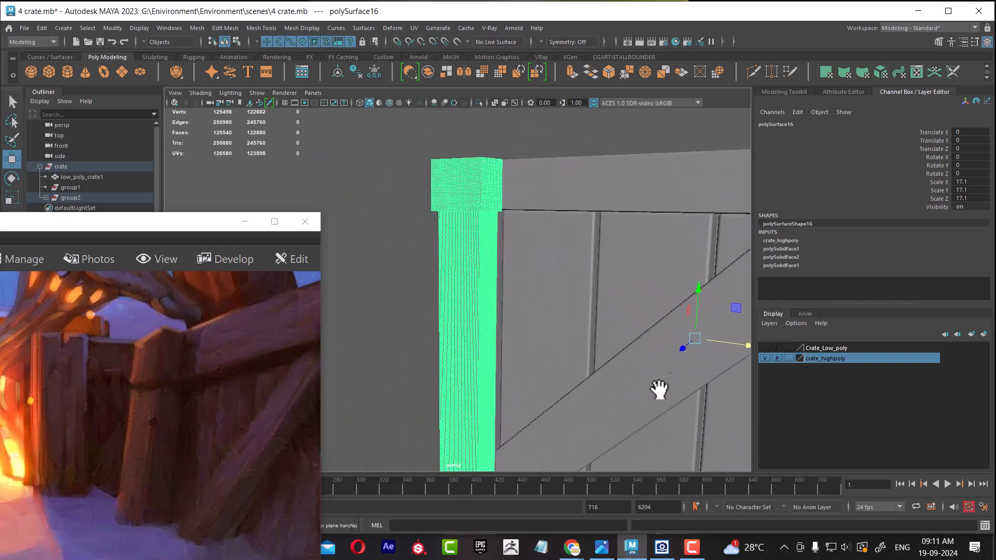
pyautogui.keyDown('alt'); pyautogui.moveTo(663, 397); pyautogui.dragTo(603, 348); pyautogui.keyUp('alt')
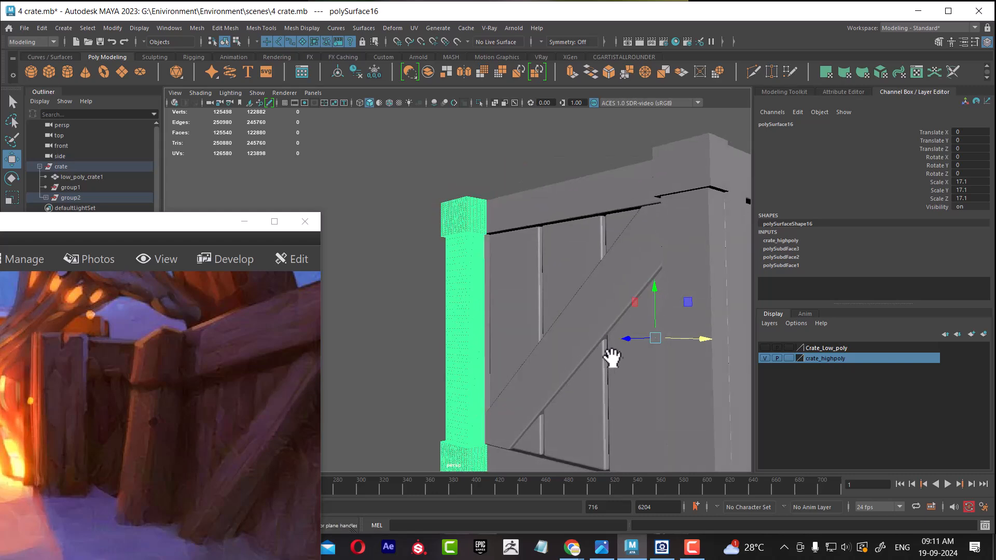
pyautogui.keyDown('alt'); pyautogui.moveTo(624, 380); pyautogui.dragTo(626, 359, button='middle'); pyautogui.keyUp('alt')
pyautogui.keyDown('alt'); pyautogui.moveTo(633, 378); pyautogui.dragTo(618, 372); pyautogui.keyUp('alt')
# Step: Select the crate's plank-and-brace side panel, undo its first move, and shift it to Translate Z -0.757
pyautogui.click(595, 382)
pyautogui.keyDown('alt'); pyautogui.moveTo(686, 368); pyautogui.dragTo(608, 360); pyautogui.keyUp('alt')
pyautogui.moveTo(694, 331); pyautogui.dragTo(716, 322, button='middle')
pyautogui.hotkey('ctrl', 'z')
pyautogui.keyDown('alt'); pyautogui.moveTo(612, 360); pyautogui.dragTo(603, 398); pyautogui.keyUp('alt')
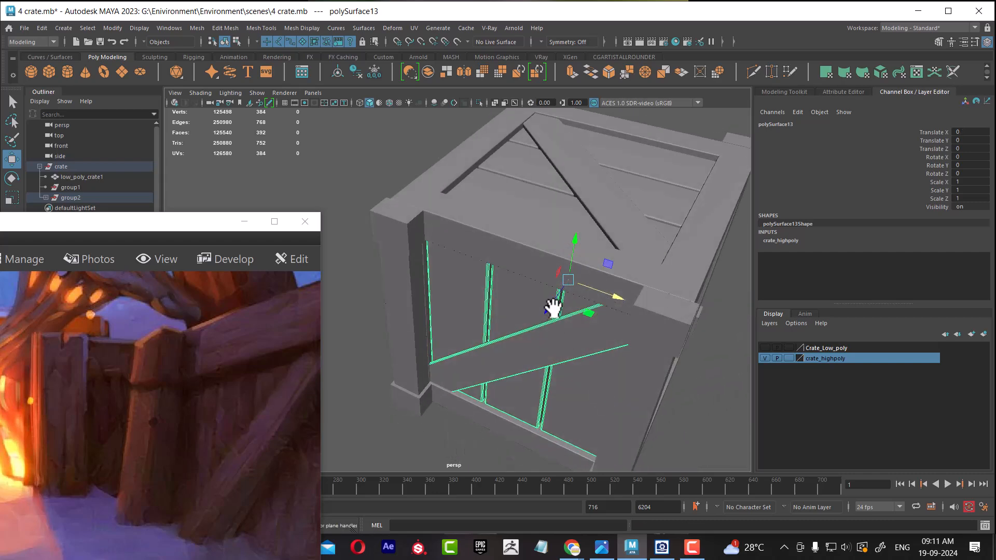
pyautogui.moveTo(560, 300)
pyautogui.mouseDown(button='middle')
pyautogui.moveTo(560, 349)
pyautogui.moveTo(555, 311)
pyautogui.moveTo(564, 310)
pyautogui.mouseUp(button='middle')
pyautogui.moveTo(565, 310)
pyautogui.keyDown('alt'); pyautogui.mouseDown()
pyautogui.moveTo(582, 329)
pyautogui.moveTo(596, 291)
pyautogui.moveTo(595, 312)
pyautogui.moveTo(579, 322)
pyautogui.mouseUp(); pyautogui.keyUp('alt')
pyautogui.moveTo(262, 475); pyautogui.dragTo(229, 389)
pyautogui.keyDown('alt'); pyautogui.moveTo(583, 366); pyautogui.dragTo(620, 367); pyautogui.keyUp('alt')
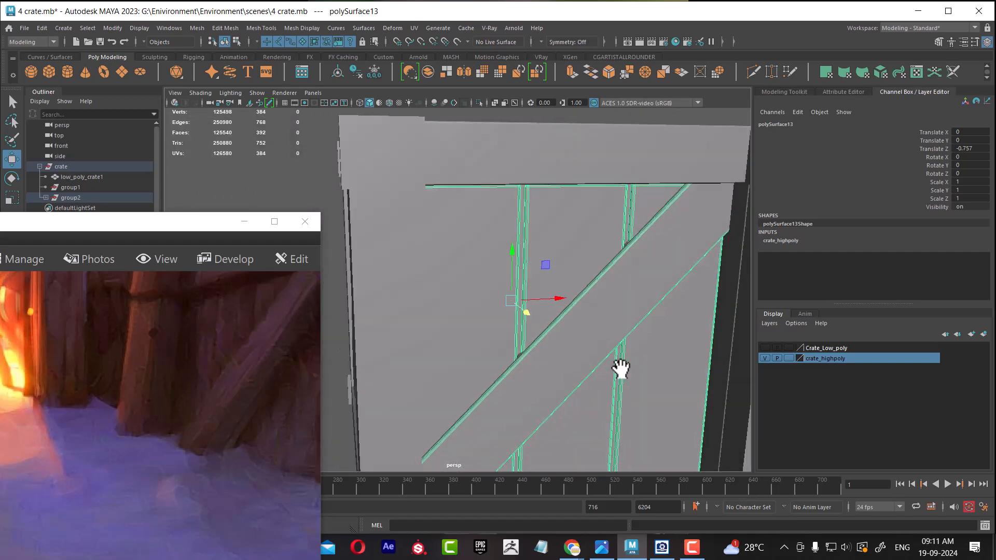
# Step: Switch the panel to face selection and grow the selection over the faces of its diagonal brace
pyautogui.moveTo(623, 237); pyautogui.dragTo(630, 297, button='right')
pyautogui.moveTo(630, 261); pyautogui.dragTo(629, 267, button='right')
pyautogui.click(608, 304)
pyautogui.keyDown('alt'); pyautogui.moveTo(589, 314); pyautogui.dragTo(615, 336); pyautogui.keyUp('alt')
pyautogui.keyDown('alt'); pyautogui.moveTo(545, 319); pyautogui.dragTo(649, 361, button='right'); pyautogui.keyUp('alt')
pyautogui.keyDown('alt'); pyautogui.moveTo(648, 363); pyautogui.dragTo(629, 343); pyautogui.keyUp('alt')
pyautogui.hotkey('shift', '.')
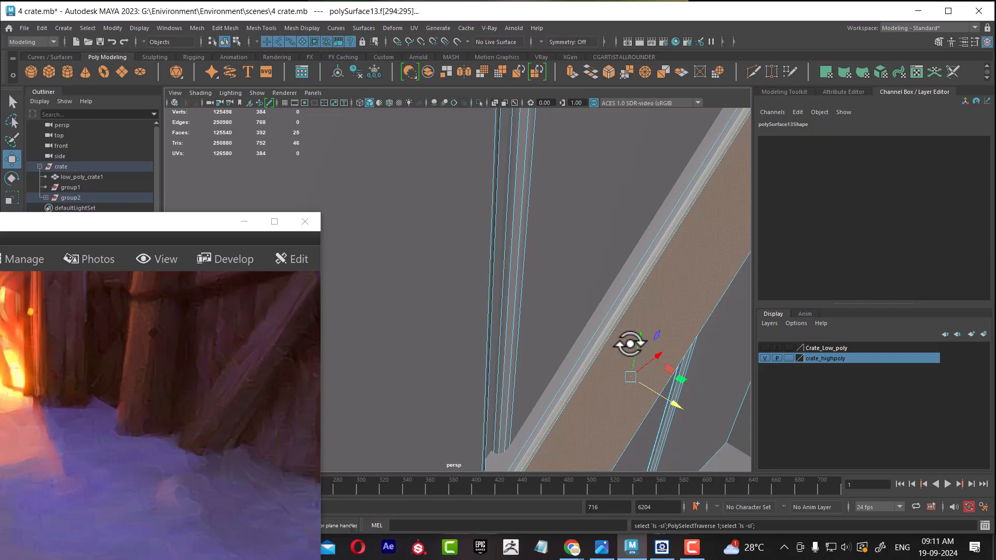
pyautogui.keyDown('alt'); pyautogui.moveTo(600, 369); pyautogui.dragTo(612, 284); pyautogui.keyUp('alt')
# Step: Pull the selected brace faces outward in the wireframe top view, then check them in the shaded perspective view
pyautogui.press('space')
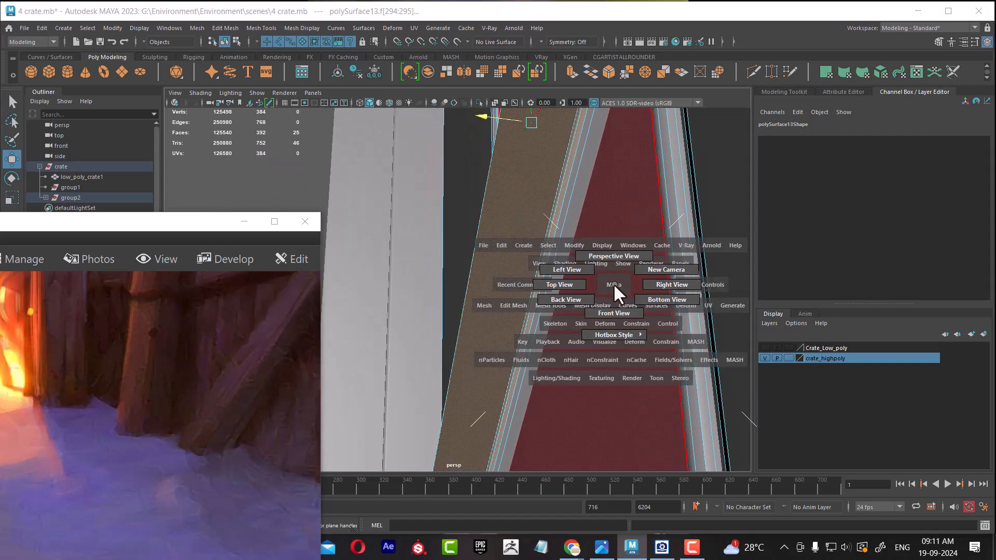
pyautogui.click(534, 285)
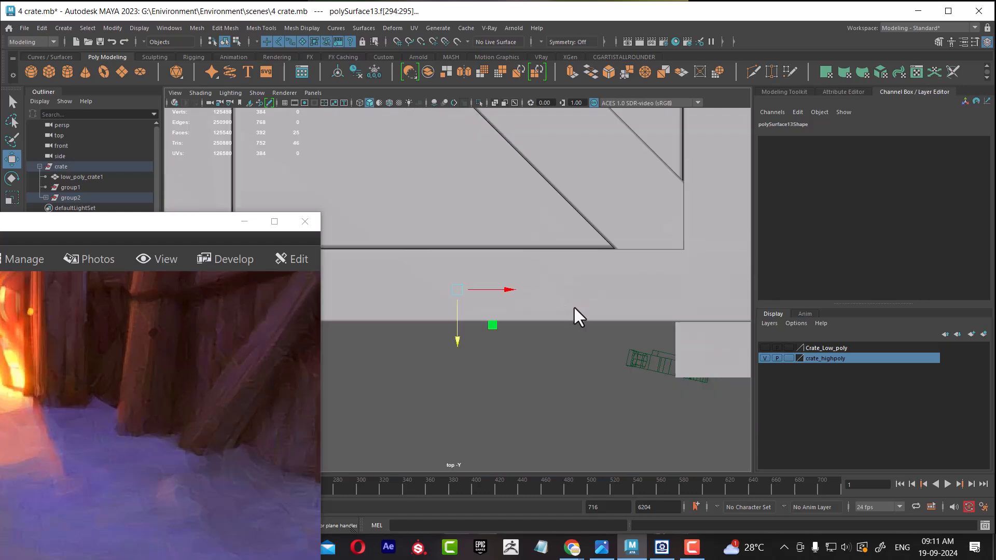
pyautogui.press('4')
pyautogui.scroll(-5, 576, 248)
pyautogui.keyDown('alt'); pyautogui.moveTo(453, 404); pyautogui.dragTo(507, 340, button='middle'); pyautogui.keyUp('alt')
pyautogui.scroll(3, 507, 339)
pyautogui.moveTo(533, 251); pyautogui.dragTo(534, 274)
pyautogui.press('space')
pyautogui.moveTo(553, 343)
pyautogui.mouseDown()
pyautogui.moveTo(551, 207)
pyautogui.moveTo(578, 285)
pyautogui.moveTo(538, 219)
pyautogui.mouseUp()
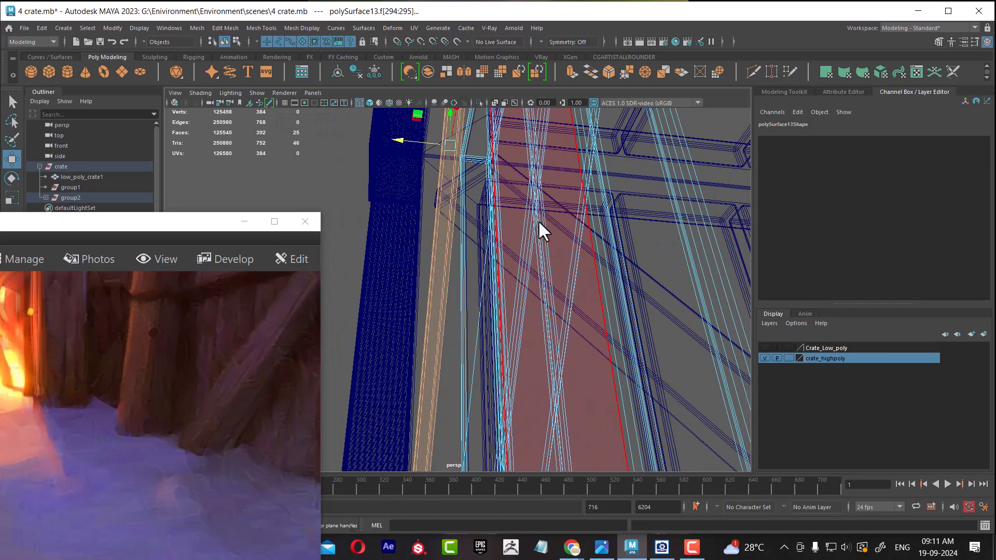
pyautogui.press('5')
pyautogui.keyDown('alt'); pyautogui.moveTo(605, 284); pyautogui.dragTo(548, 263); pyautogui.keyUp('alt')
pyautogui.scroll(-5, 595, 282)
pyautogui.keyDown('alt'); pyautogui.moveTo(663, 318); pyautogui.dragTo(605, 264); pyautogui.keyUp('alt')
pyautogui.scroll(-4, 571, 263)
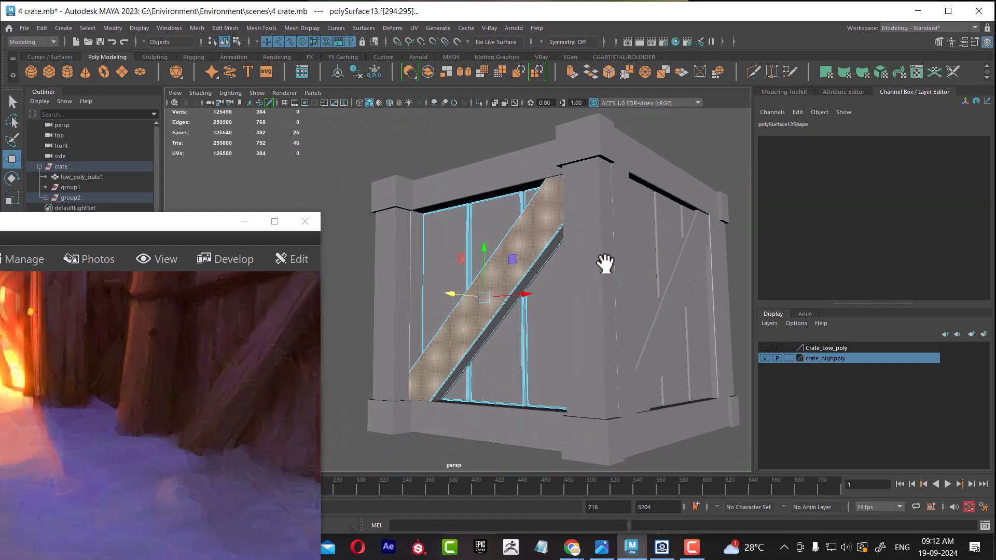
# Step: Examine the fence planks, posts and crates in the reference painting and compare them with the crate model
pyautogui.moveTo(150, 413); pyautogui.dragTo(107, 449)
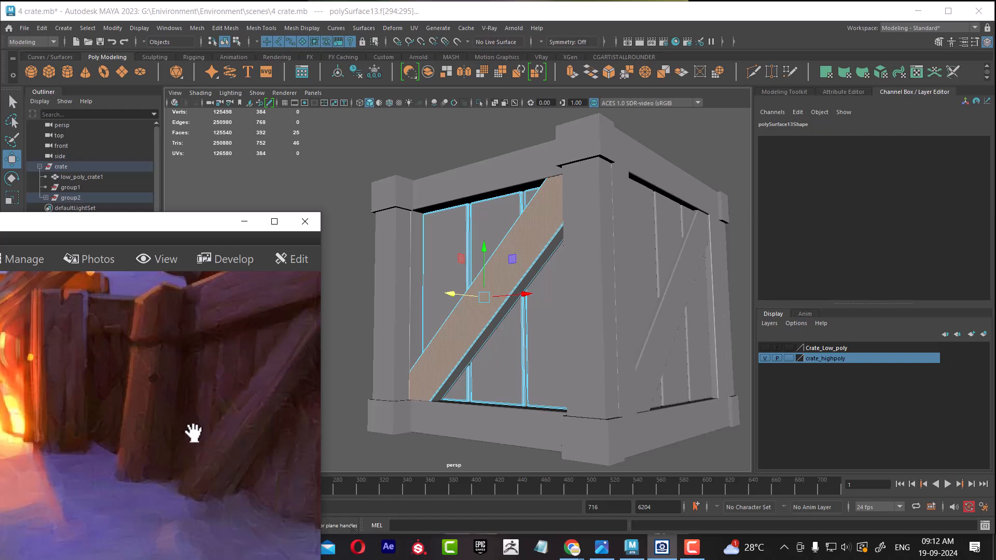
pyautogui.moveTo(171, 433); pyautogui.dragTo(358, 418)
pyautogui.moveTo(42, 427); pyautogui.dragTo(274, 415)
pyautogui.moveTo(169, 422); pyautogui.dragTo(332, 409)
pyautogui.moveTo(57, 419); pyautogui.dragTo(332, 430)
pyautogui.moveTo(194, 431)
pyautogui.mouseDown()
pyautogui.moveTo(204, 429)
pyautogui.moveTo(188, 445)
pyautogui.mouseUp()
pyautogui.scroll(-2, 195, 430)
pyautogui.moveTo(158, 222); pyautogui.dragTo(307, 105)
pyautogui.moveTo(300, 299); pyautogui.dragTo(68, 309)
pyautogui.scroll(-3, 280, 298)
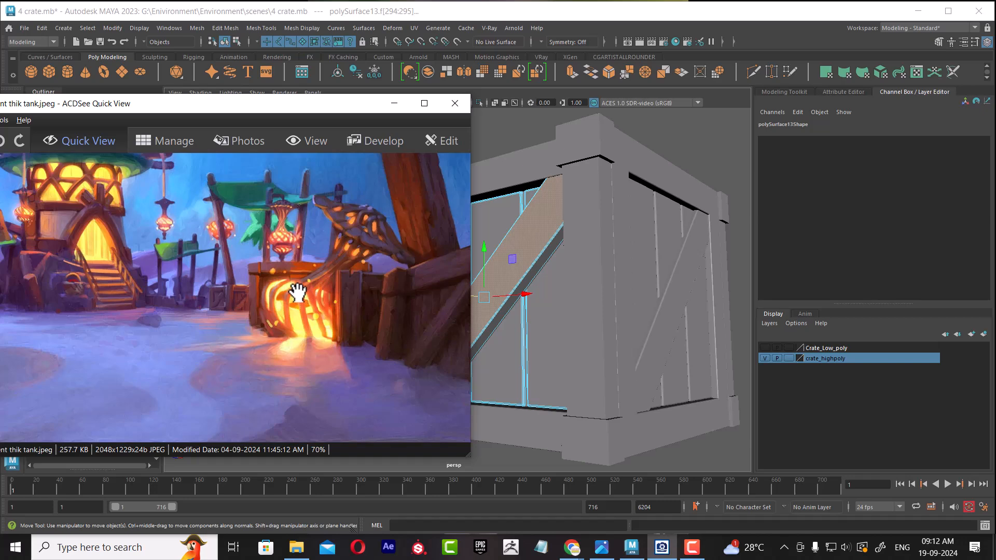
pyautogui.scroll(5, 297, 293)
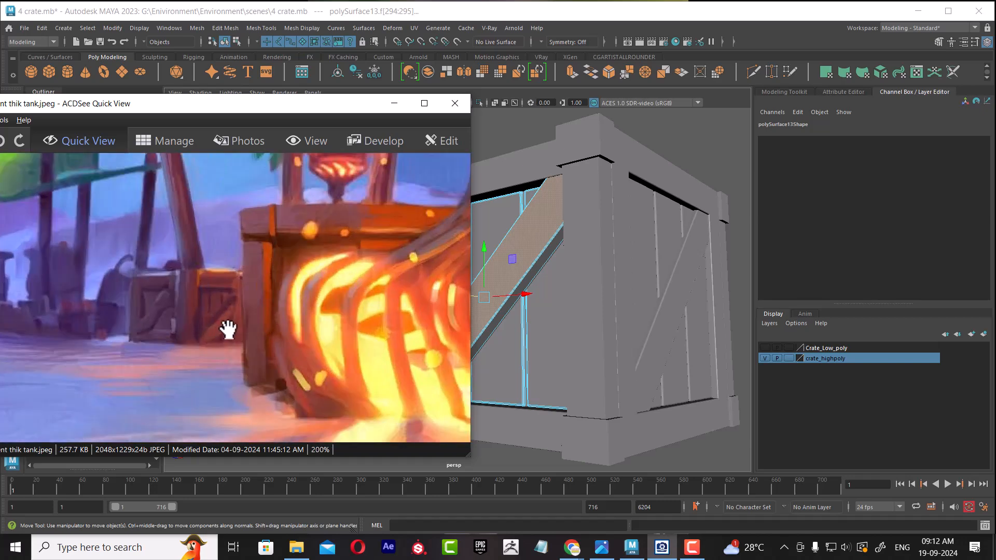
pyautogui.moveTo(358, 351); pyautogui.dragTo(255, 331)
pyautogui.scroll(-1, 363, 333)
pyautogui.moveTo(394, 323); pyautogui.dragTo(234, 303)
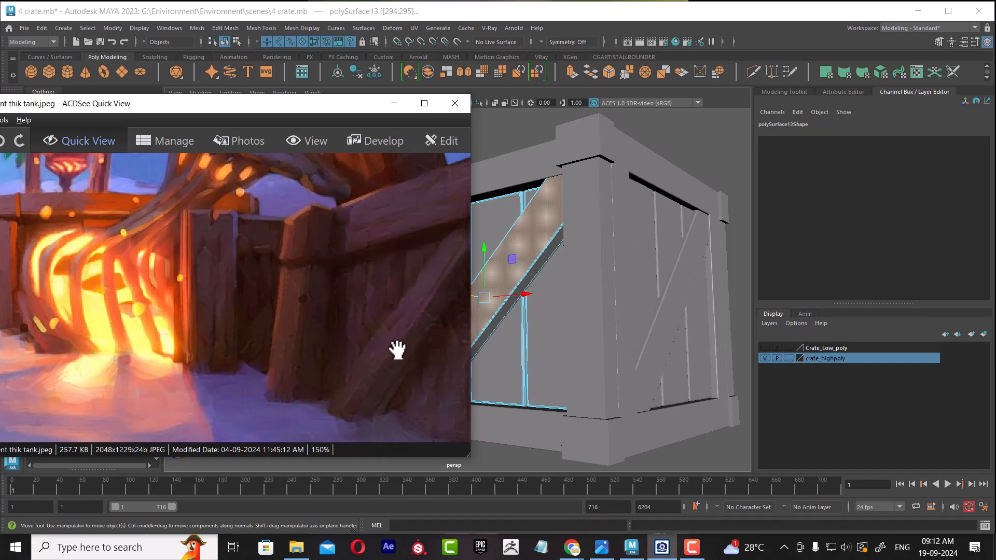
pyautogui.scroll(-2, 722, 366)
pyautogui.keyDown('alt'); pyautogui.moveTo(722, 366); pyautogui.dragTo(633, 340); pyautogui.keyUp('alt')
pyautogui.scroll(2, 633, 339)
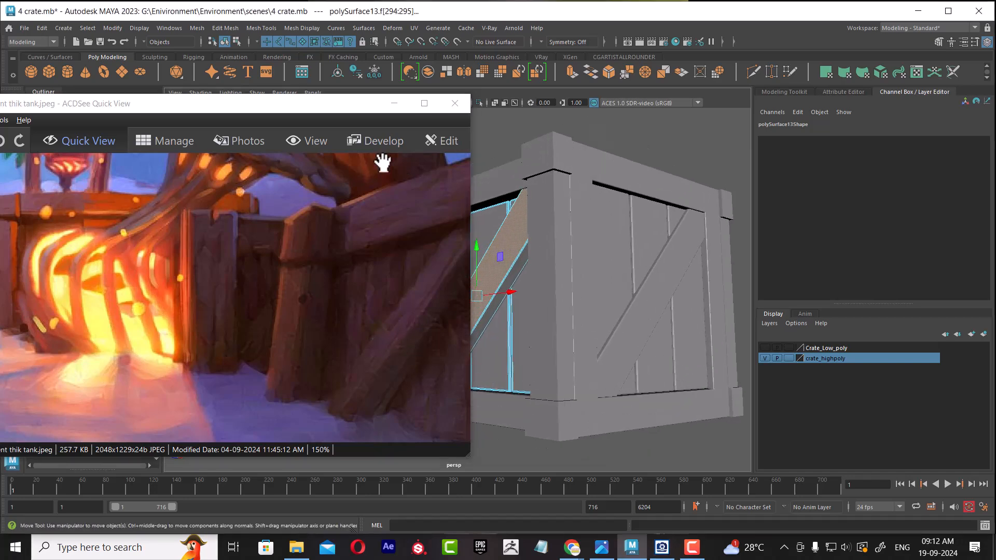
pyautogui.moveTo(342, 110); pyautogui.dragTo(225, 118)
pyautogui.scroll(2, 609, 345)
pyautogui.keyDown('alt'); pyautogui.moveTo(609, 344); pyautogui.dragTo(629, 356); pyautogui.keyUp('alt')
pyautogui.scroll(2, 637, 357)
# Step: Return to object selection, select the subdivided corner post, and activate the Sculpt Tool on it
pyautogui.moveTo(600, 234); pyautogui.dragTo(721, 197, button='right')
pyautogui.click(449, 368)
pyautogui.keyDown('alt'); pyautogui.moveTo(447, 343); pyautogui.dragTo(500, 402); pyautogui.keyUp('alt')
pyautogui.click(429, 343)
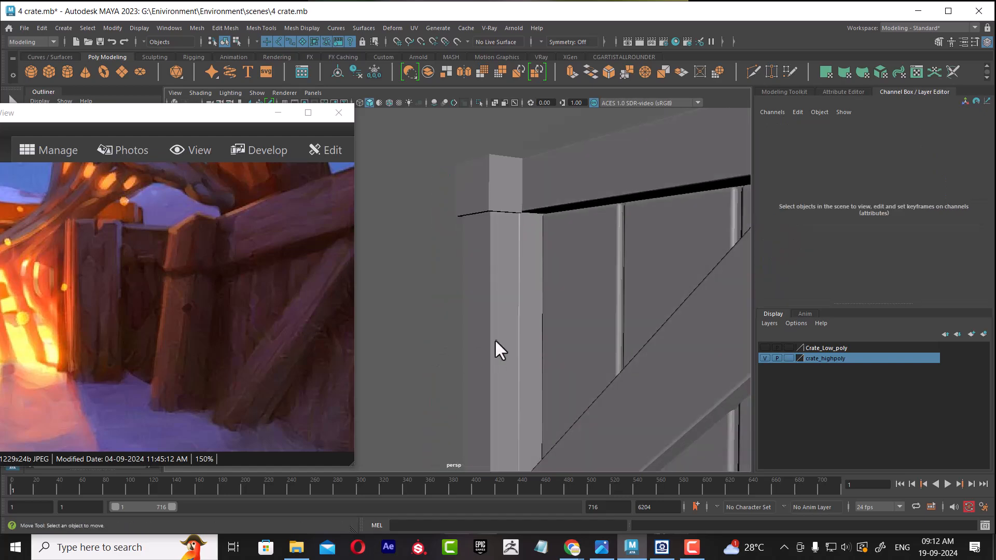
pyautogui.keyDown('alt'); pyautogui.moveTo(495, 348); pyautogui.dragTo(531, 374); pyautogui.keyUp('alt')
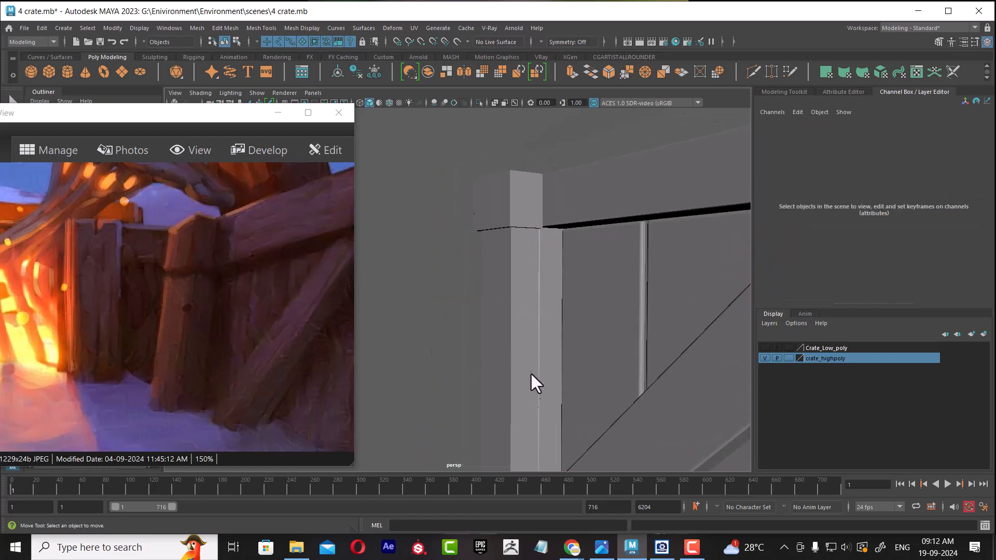
pyautogui.click(506, 328)
pyautogui.moveTo(507, 328)
pyautogui.keyDown('alt'); pyautogui.mouseDown()
pyautogui.moveTo(513, 340)
pyautogui.moveTo(541, 297)
pyautogui.moveTo(500, 334)
pyautogui.mouseUp(); pyautogui.keyUp('alt')
pyautogui.click(500, 333)
pyautogui.click(568, 299)
pyautogui.keyDown('shift'); pyautogui.rightClick(494, 246); pyautogui.keyUp('shift')
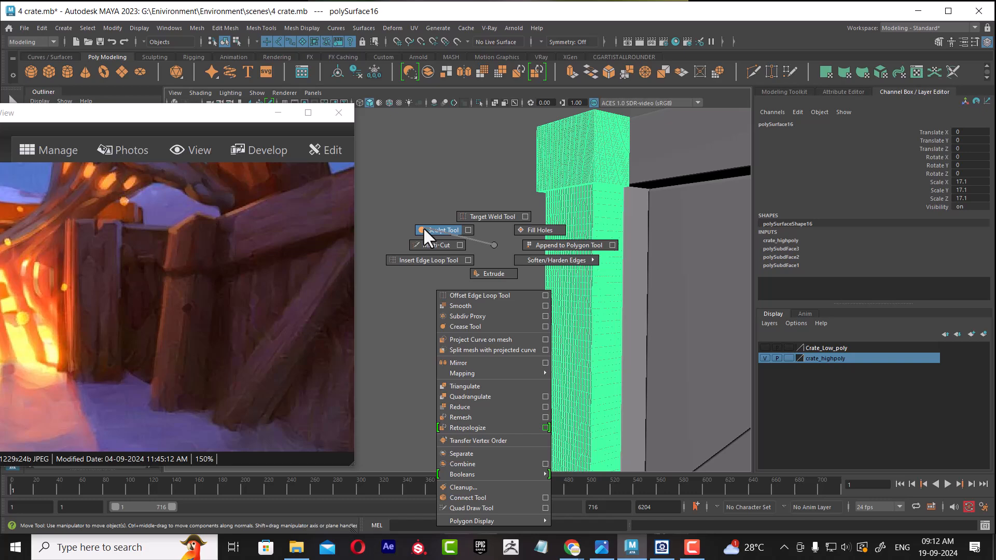
pyautogui.keyDown('shift'); pyautogui.moveTo(424, 230); pyautogui.dragTo(424, 229, button='right'); pyautogui.keyUp('shift')
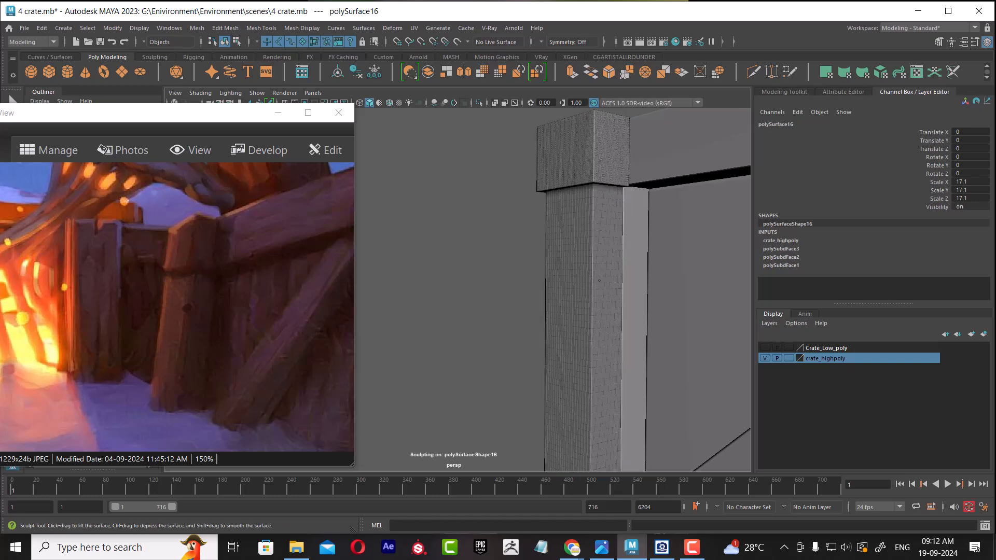
# Step: Frame the upper part of the corner post and adjust the Sculpt Tool's brush size
pyautogui.keyDown('alt'); pyautogui.moveTo(580, 301); pyautogui.dragTo(555, 322); pyautogui.keyUp('alt')
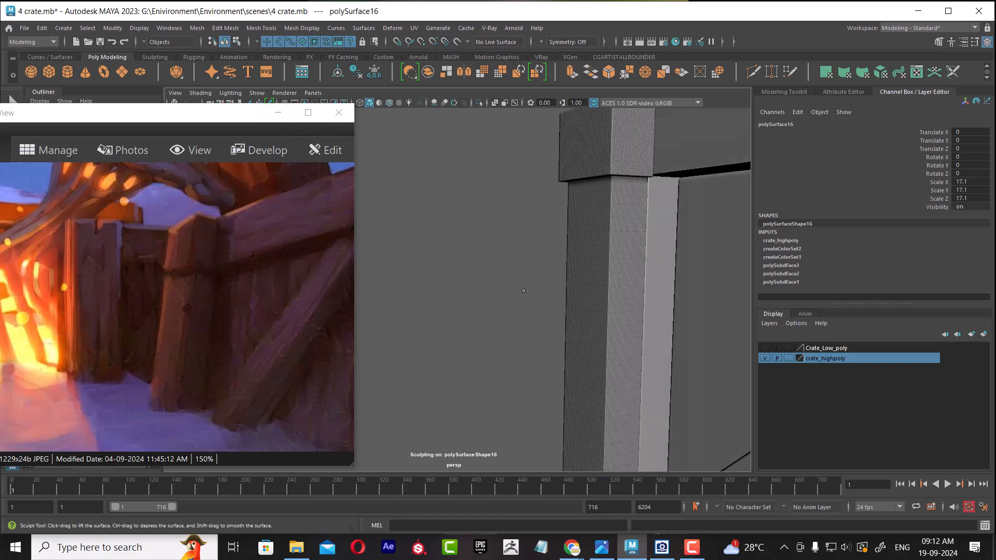
pyautogui.keyDown('alt'); pyautogui.moveTo(555, 321); pyautogui.dragTo(455, 399, button='middle'); pyautogui.keyUp('alt')
pyautogui.scroll(3, 451, 397)
pyautogui.moveTo(479, 336)
pyautogui.keyDown('alt'); pyautogui.mouseDown()
pyautogui.moveTo(549, 375)
pyautogui.moveTo(532, 306)
pyautogui.moveTo(545, 304)
pyautogui.moveTo(524, 335)
pyautogui.moveTo(415, 282)
pyautogui.mouseUp(); pyautogui.keyUp('alt')
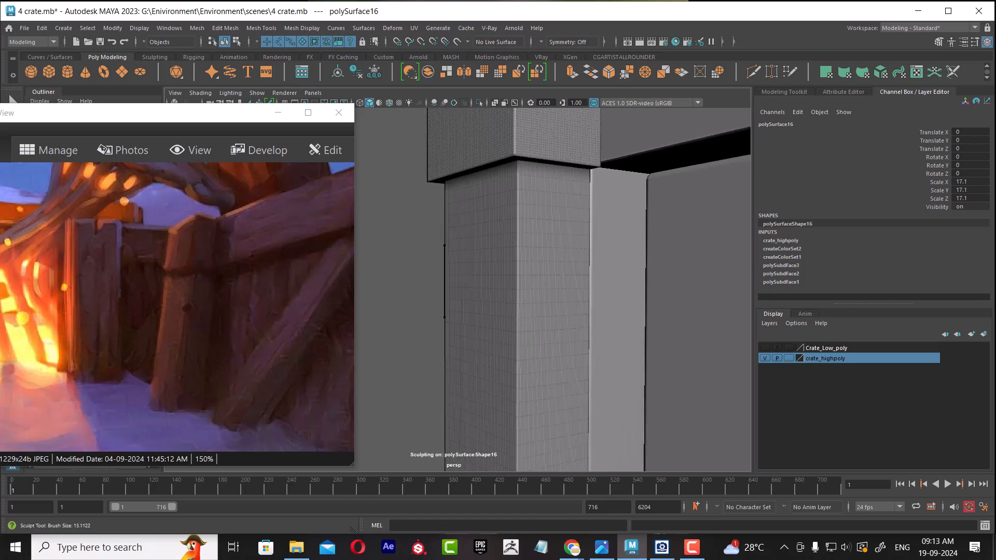
pyautogui.moveTo(496, 255); pyautogui.dragTo(501, 255)
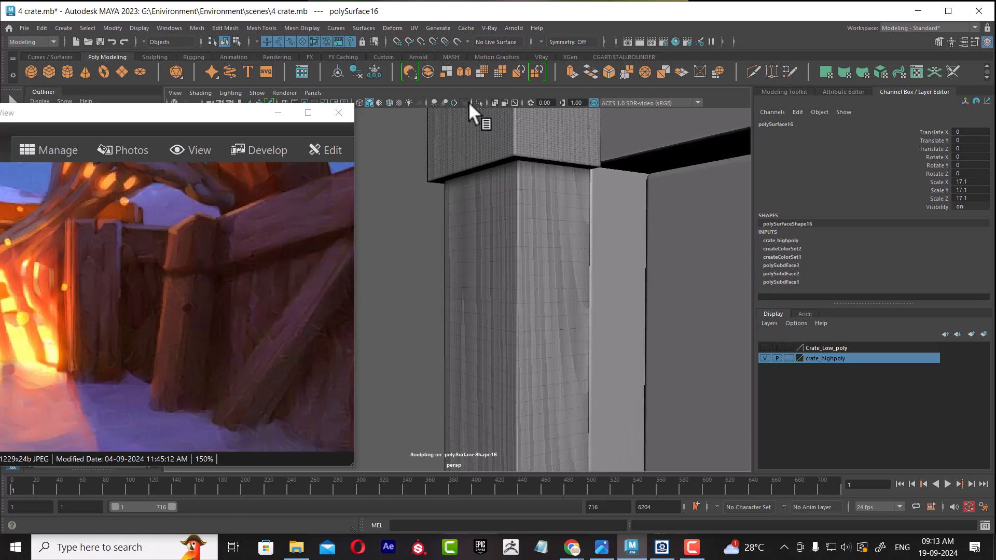
# Step: Minimize the reference image and inspect the crate and the upper end of the subdivided post
pyautogui.click(278, 113)
pyautogui.keyDown('alt'); pyautogui.moveTo(451, 280); pyautogui.dragTo(518, 346); pyautogui.keyUp('alt')
pyautogui.keyDown('alt'); pyautogui.moveTo(487, 316); pyautogui.dragTo(398, 269, button='right'); pyautogui.keyUp('alt')
pyautogui.keyDown('alt'); pyautogui.moveTo(487, 324); pyautogui.dragTo(430, 316); pyautogui.keyUp('alt')
pyautogui.keyDown('alt'); pyautogui.moveTo(441, 279); pyautogui.dragTo(389, 267); pyautogui.keyUp('alt')
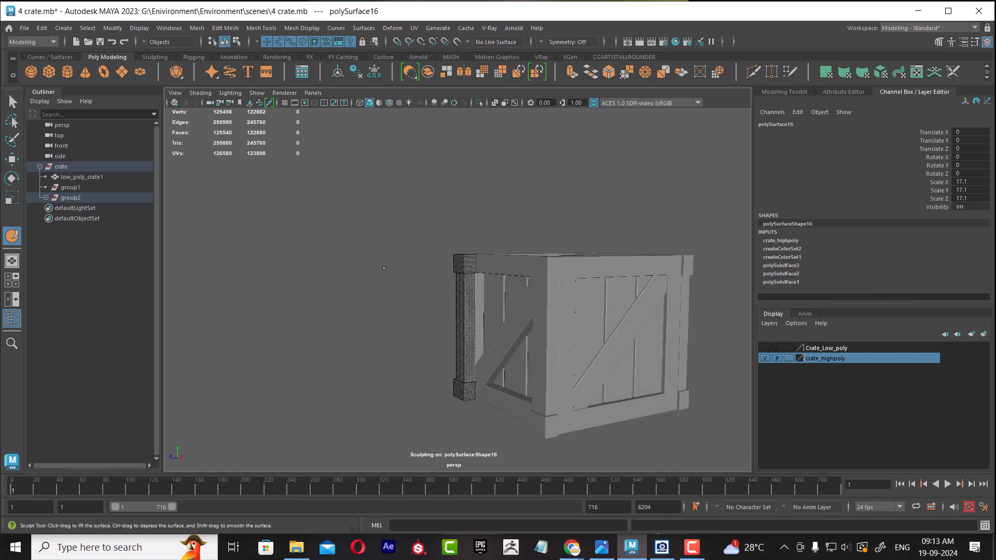
pyautogui.keyDown('alt'); pyautogui.moveTo(409, 228); pyautogui.dragTo(480, 262, button='right'); pyautogui.keyUp('alt')
pyautogui.keyDown('alt'); pyautogui.moveTo(479, 261); pyautogui.dragTo(489, 275, button='middle'); pyautogui.keyUp('alt')
pyautogui.keyDown('alt'); pyautogui.moveTo(489, 283); pyautogui.dragTo(506, 346, button='right'); pyautogui.keyUp('alt')
pyautogui.keyDown('alt'); pyautogui.moveTo(506, 346); pyautogui.dragTo(504, 338, button='middle'); pyautogui.keyUp('alt')
pyautogui.keyDown('alt'); pyautogui.moveTo(503, 338); pyautogui.dragTo(459, 398, button='right'); pyautogui.keyUp('alt')
pyautogui.keyDown('alt'); pyautogui.moveTo(460, 355); pyautogui.dragTo(493, 393); pyautogui.keyUp('alt')
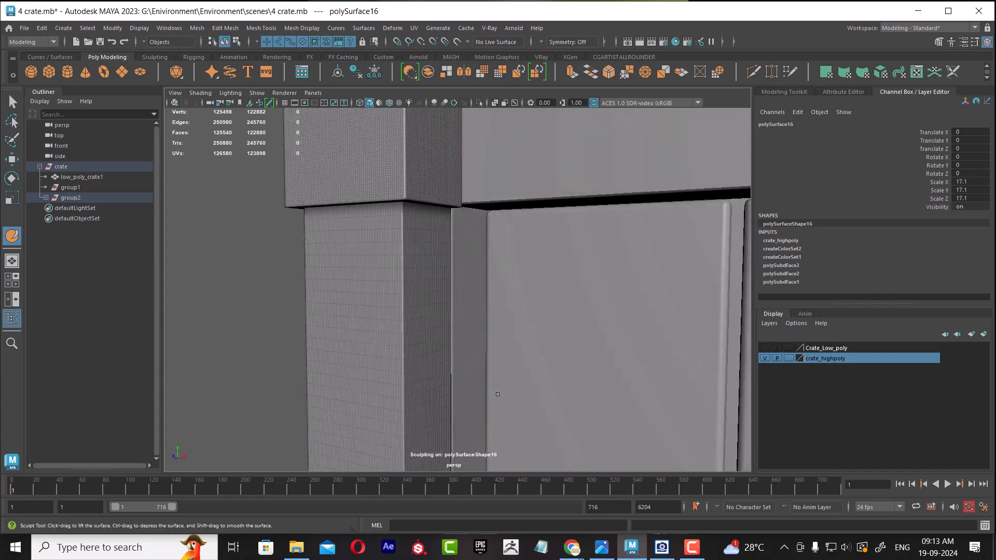
pyautogui.scroll(-2, 493, 393)
# Step: Restore the wooden-fence reference image and place it beside the corner post
pyautogui.click(661, 550)
pyautogui.moveTo(271, 349); pyautogui.dragTo(195, 331)
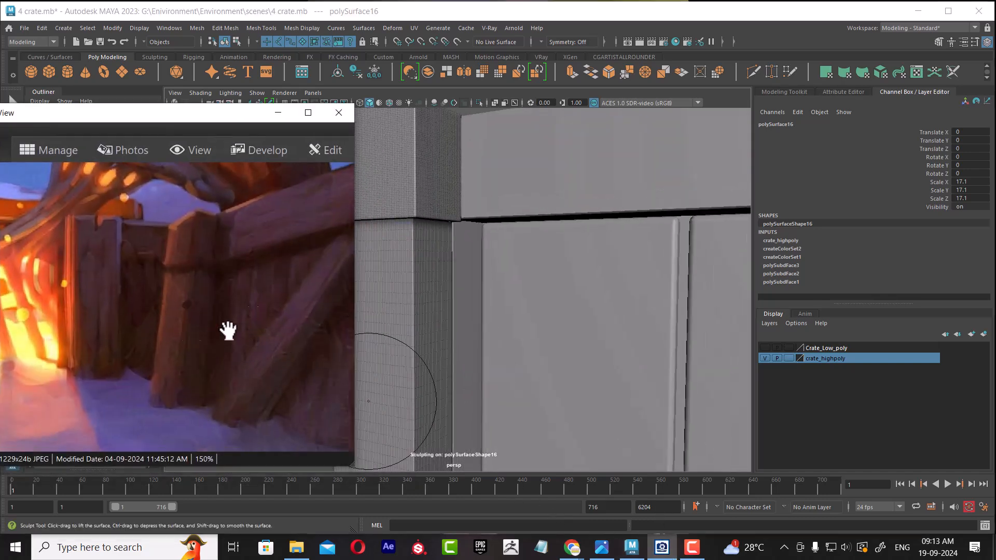
pyautogui.moveTo(209, 118); pyautogui.dragTo(127, 114)
# Step: Adjust the sculpt brush's size and strength using test strokes on the corner post, undoing the strokes
pyautogui.moveTo(502, 309)
pyautogui.keyDown('alt'); pyautogui.mouseDown()
pyautogui.moveTo(466, 293)
pyautogui.moveTo(452, 314)
pyautogui.moveTo(418, 314)
pyautogui.moveTo(436, 302)
pyautogui.mouseUp(); pyautogui.keyUp('alt')
pyautogui.press('b')
pyautogui.hotkey('ctrl', 'z')
pyautogui.press('m')
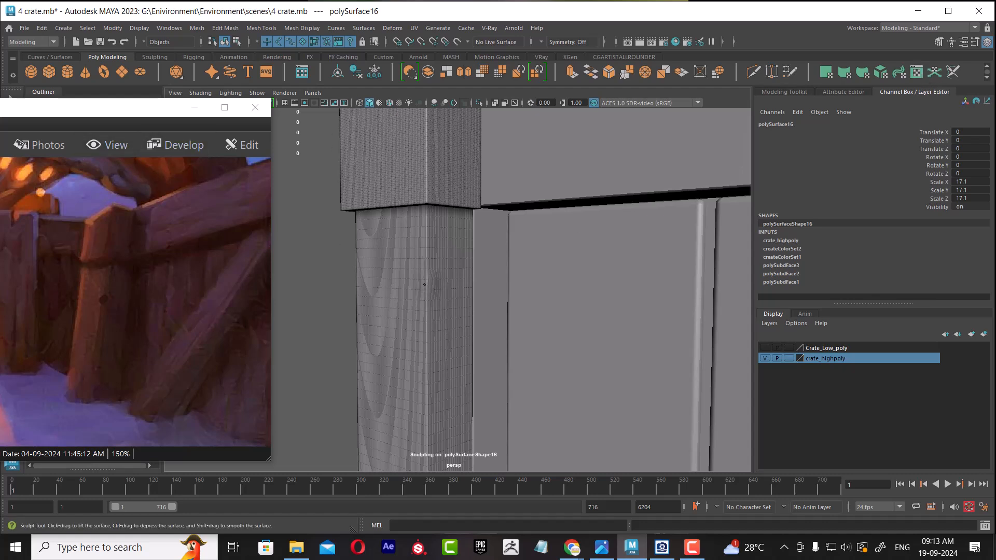
pyautogui.keyDown('alt'); pyautogui.moveTo(445, 283); pyautogui.dragTo(467, 315, button='right'); pyautogui.keyUp('alt')
pyautogui.keyDown('alt'); pyautogui.moveTo(467, 316); pyautogui.dragTo(511, 323); pyautogui.keyUp('alt')
pyautogui.keyDown('alt'); pyautogui.moveTo(510, 323); pyautogui.dragTo(524, 335, button='right'); pyautogui.keyUp('alt')
pyautogui.keyDown('alt'); pyautogui.moveTo(478, 303); pyautogui.dragTo(498, 298, button='middle'); pyautogui.keyUp('alt')
pyautogui.hotkey('ctrl', 'z')
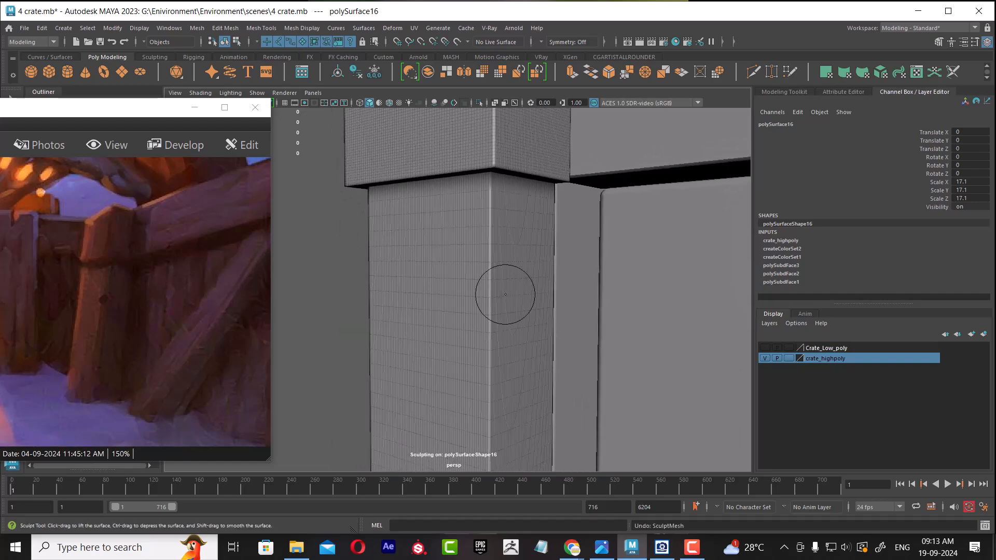
# Step: Flatten a small spot on the corner post's vertical edge below the cap with a resized Flatten Tool brush
pyautogui.moveTo(502, 327)
pyautogui.keyDown('alt'); pyautogui.mouseDown()
pyautogui.moveTo(484, 293)
pyautogui.moveTo(501, 298)
pyautogui.mouseUp(); pyautogui.keyUp('alt')
pyautogui.keyDown('alt'); pyautogui.moveTo(501, 298); pyautogui.dragTo(509, 304, button='middle'); pyautogui.keyUp('alt')
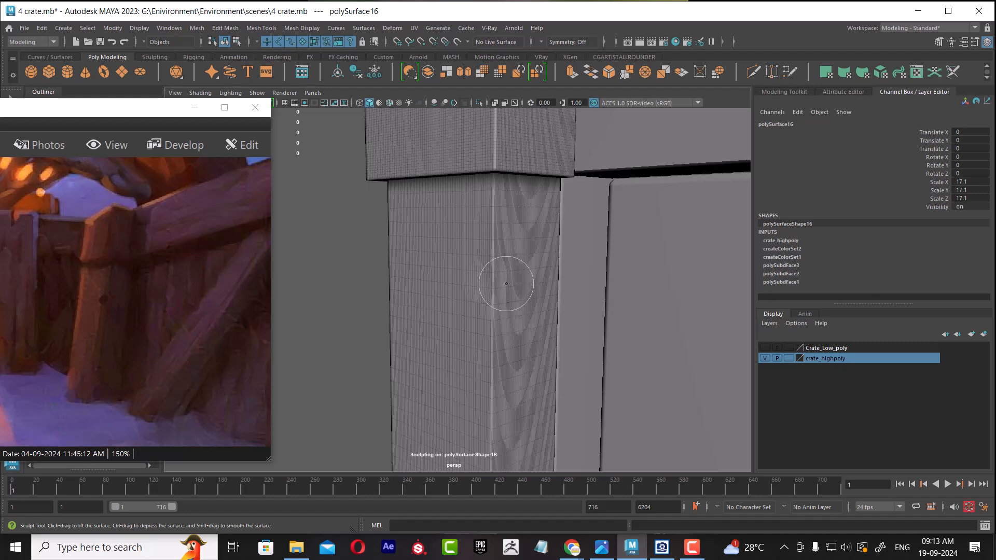
pyautogui.click(155, 57)
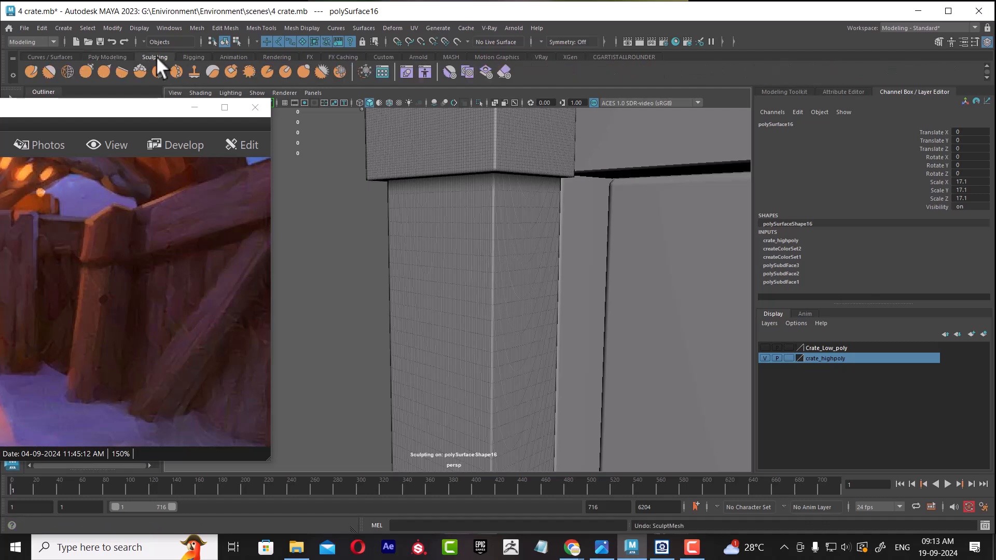
pyautogui.click(121, 71)
pyautogui.scroll(2, 506, 317)
pyautogui.press('b')
pyautogui.moveTo(502, 312); pyautogui.dragTo(485, 311)
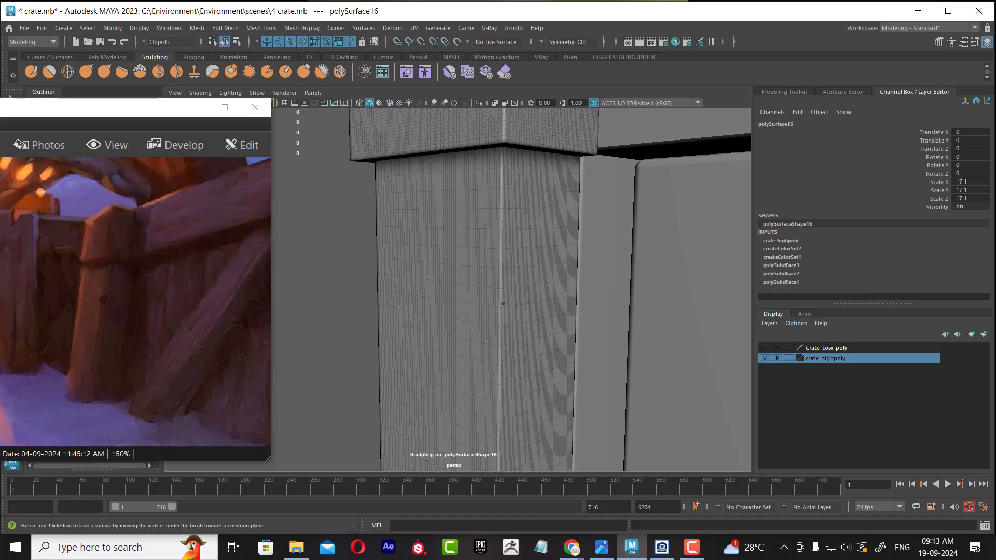
pyautogui.keyDown('alt'); pyautogui.moveTo(498, 301); pyautogui.dragTo(491, 266, button='middle'); pyautogui.keyUp('alt')
pyautogui.scroll(3, 500, 261)
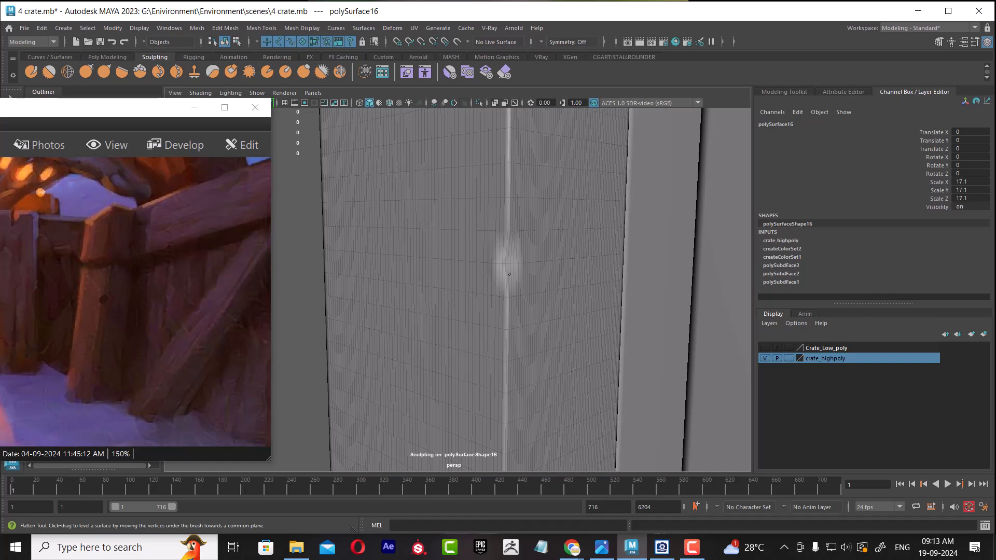
# Step: Leave sculpting and apply Smooth with 1 division to the corner post mesh for a denser surface
pyautogui.moveTo(629, 304)
pyautogui.keyDown('alt'); pyautogui.mouseDown()
pyautogui.moveTo(520, 294)
pyautogui.moveTo(472, 242)
pyautogui.mouseUp(); pyautogui.keyUp('alt')
pyautogui.press('w')
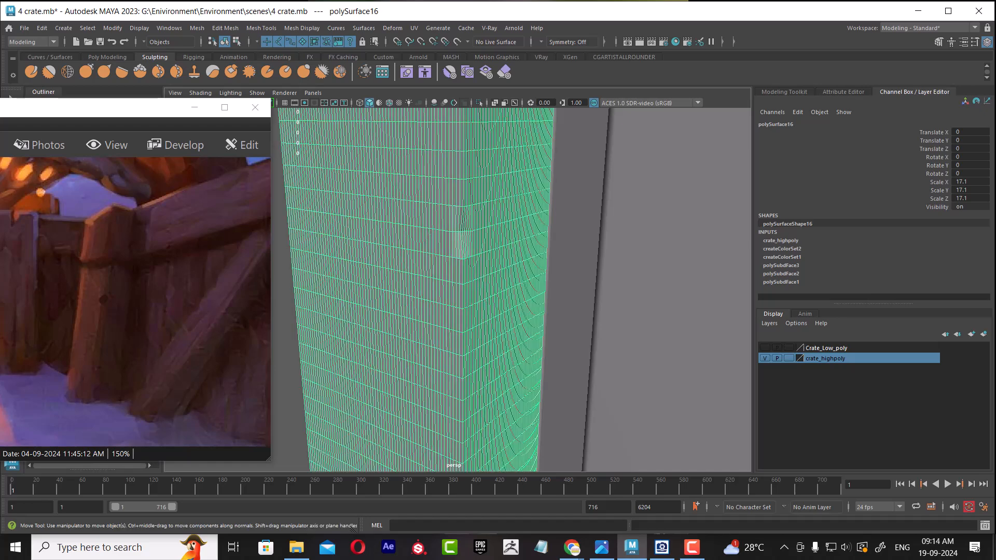
pyautogui.scroll(-2, 415, 290)
pyautogui.click(332, 192)
pyautogui.click(479, 184)
pyautogui.keyDown('shift'); pyautogui.moveTo(479, 185); pyautogui.dragTo(468, 249, button='right'); pyautogui.keyUp('shift')
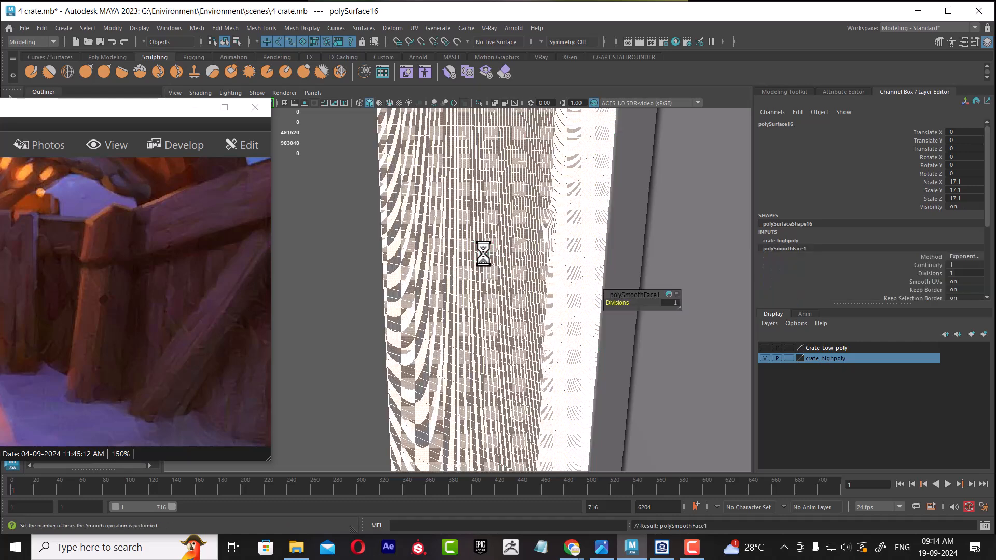
pyautogui.click(346, 301)
# Step: Reselect the corner post and flatten the worn spot on its vertical edge further with an adjusted Flatten Tool brush
pyautogui.moveTo(341, 290)
pyautogui.keyDown('alt'); pyautogui.mouseDown()
pyautogui.moveTo(330, 278)
pyautogui.moveTo(349, 271)
pyautogui.moveTo(340, 291)
pyautogui.mouseUp(); pyautogui.keyUp('alt')
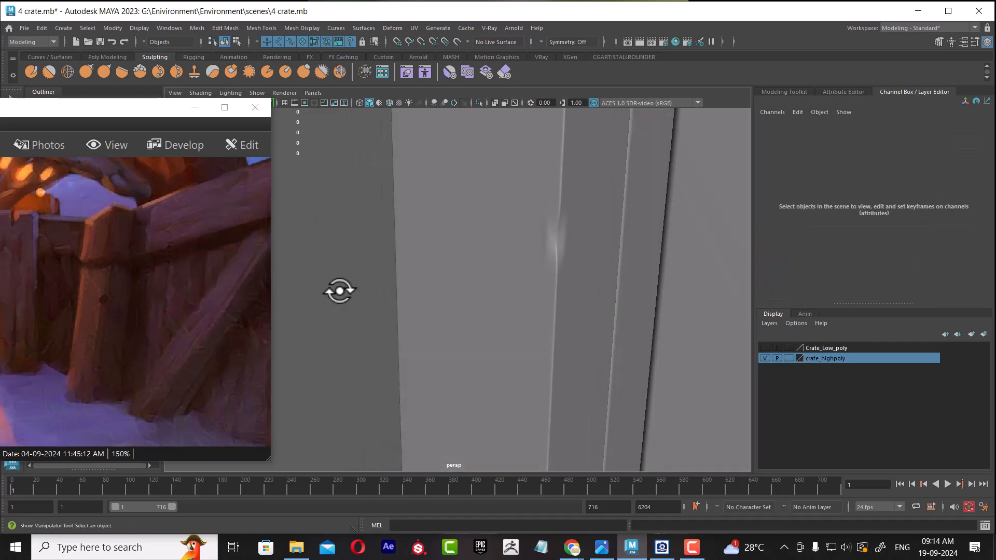
pyautogui.keyDown('alt'); pyautogui.moveTo(469, 268); pyautogui.dragTo(412, 313, button='middle'); pyautogui.keyUp('alt')
pyautogui.keyDown('alt'); pyautogui.moveTo(397, 314); pyautogui.dragTo(466, 355, button='right'); pyautogui.keyUp('alt')
pyautogui.click(122, 74)
pyautogui.moveTo(523, 285)
pyautogui.keyDown('alt'); pyautogui.mouseDown(button='right')
pyautogui.moveTo(536, 304)
pyautogui.moveTo(505, 249)
pyautogui.mouseUp(button='right'); pyautogui.keyUp('alt')
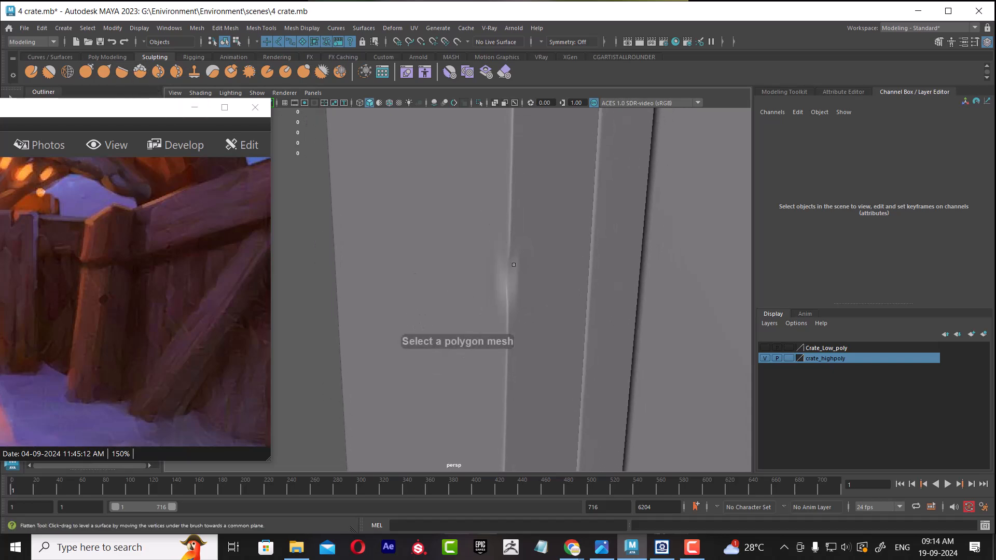
pyautogui.click(526, 281)
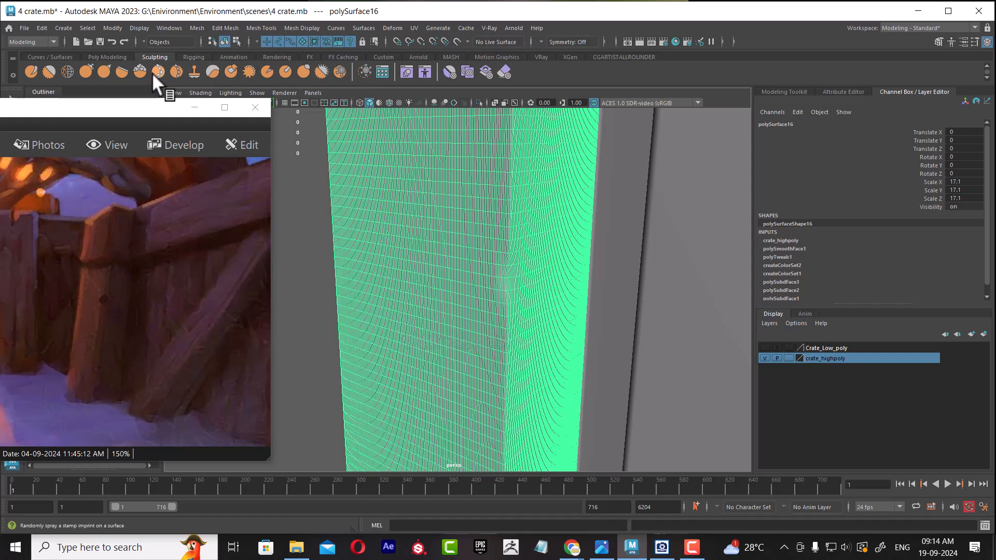
pyautogui.click(121, 72)
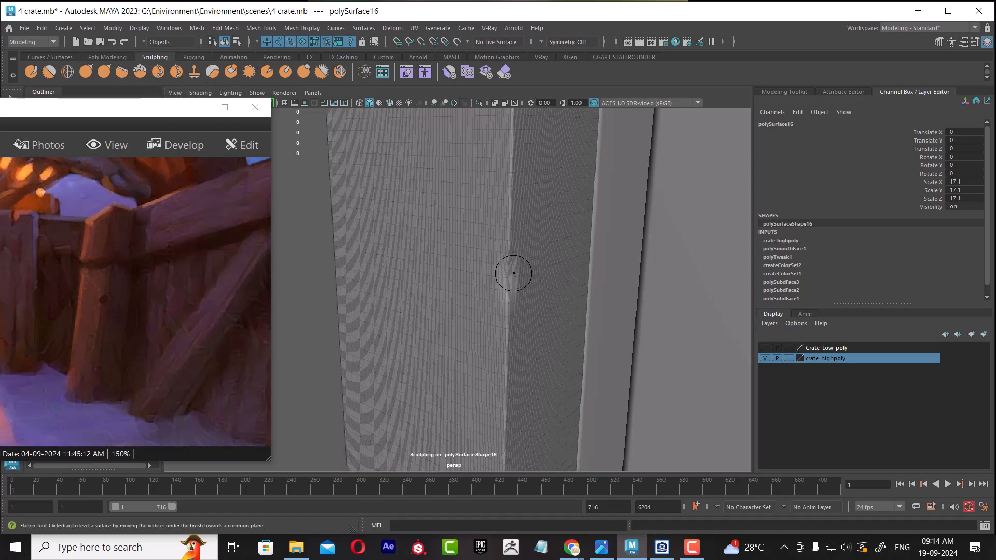
pyautogui.press('b')
pyautogui.moveTo(518, 285); pyautogui.dragTo(516, 282)
pyautogui.press('b')
pyautogui.moveTo(486, 293); pyautogui.dragTo(508, 278)
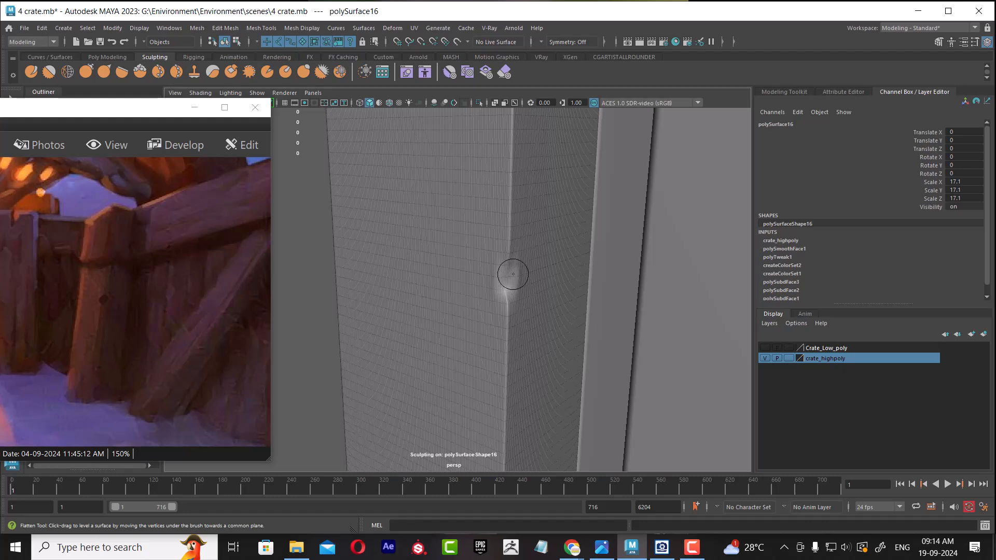
# Step: Sculpt the worn spot on the post's vertical edge into a chip with the Sculpt Tool, undoing the test groove beside it
pyautogui.click(32, 73)
pyautogui.moveTo(507, 253)
pyautogui.mouseDown()
pyautogui.moveTo(503, 291)
pyautogui.moveTo(511, 282)
pyautogui.mouseUp()
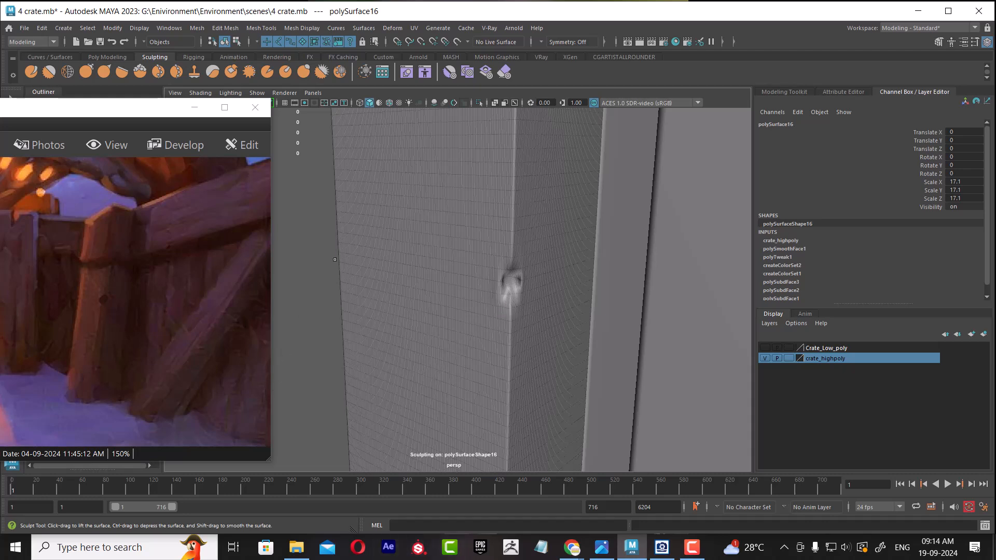
pyautogui.keyDown('alt'); pyautogui.moveTo(353, 295); pyautogui.dragTo(430, 316); pyautogui.keyUp('alt')
pyautogui.keyDown('alt'); pyautogui.moveTo(430, 316); pyautogui.dragTo(428, 322, button='middle'); pyautogui.keyUp('alt')
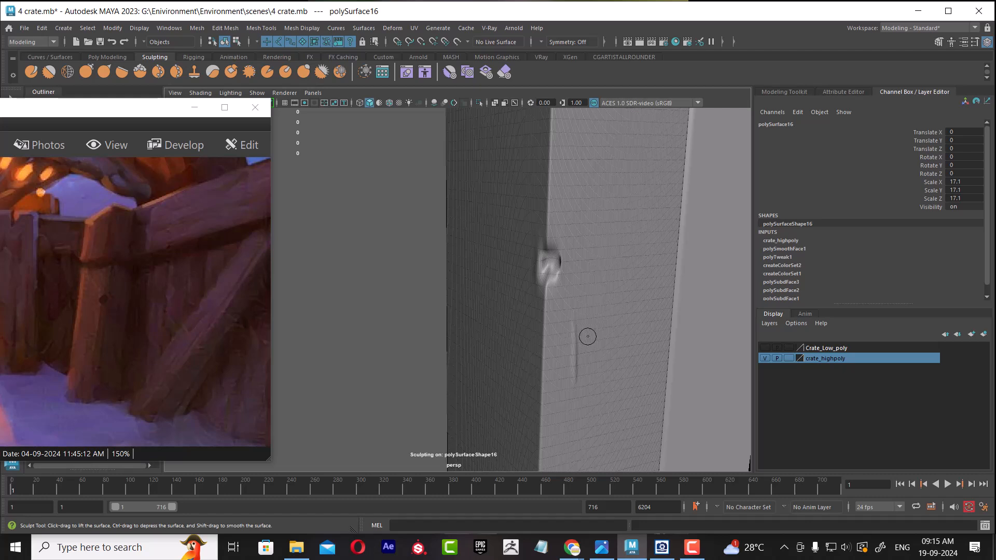
pyautogui.hotkey('ctrl', 'z')
# Step: Carve scattered short vertical wood-grain grooves into the post face beside the chipped edge with depressing Sculpt Tool strokes
pyautogui.keyDown('ctrl'); pyautogui.moveTo(557, 315); pyautogui.dragTo(563, 381); pyautogui.keyUp('ctrl')
pyautogui.keyDown('ctrl'); pyautogui.moveTo(606, 202); pyautogui.dragTo(599, 238); pyautogui.keyUp('ctrl')
pyautogui.keyDown('ctrl'); pyautogui.moveTo(580, 152); pyautogui.dragTo(571, 223); pyautogui.keyUp('ctrl')
pyautogui.keyDown('ctrl'); pyautogui.moveTo(642, 151); pyautogui.dragTo(637, 208); pyautogui.keyUp('ctrl')
pyautogui.keyDown('ctrl'); pyautogui.moveTo(635, 340); pyautogui.dragTo(631, 389); pyautogui.keyUp('ctrl')
pyautogui.keyDown('ctrl'); pyautogui.moveTo(582, 277); pyautogui.dragTo(580, 328); pyautogui.keyUp('ctrl')
pyautogui.keyDown('ctrl'); pyautogui.moveTo(627, 239); pyautogui.dragTo(625, 291); pyautogui.keyUp('ctrl')
pyautogui.keyDown('ctrl'); pyautogui.moveTo(655, 220); pyautogui.dragTo(651, 258); pyautogui.keyUp('ctrl')
# Step: Extend the carved vertical grain grooves to the upper post, the cap's side and the post's adjacent face
pyautogui.keyDown('alt'); pyautogui.moveTo(639, 313); pyautogui.dragTo(603, 392, button='right'); pyautogui.keyUp('alt')
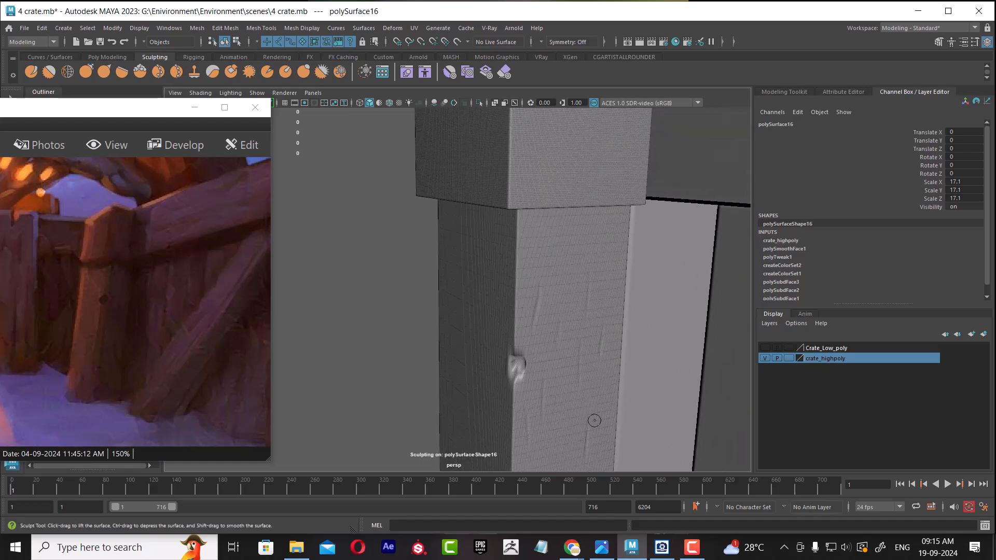
pyautogui.keyDown('ctrl'); pyautogui.moveTo(560, 229); pyautogui.dragTo(557, 263); pyautogui.keyUp('ctrl')
pyautogui.keyDown('ctrl'); pyautogui.moveTo(555, 127); pyautogui.dragTo(558, 158); pyautogui.keyUp('ctrl')
pyautogui.moveTo(486, 254)
pyautogui.keyDown('ctrl'); pyautogui.mouseDown()
pyautogui.moveTo(476, 331)
pyautogui.moveTo(483, 381)
pyautogui.mouseUp(); pyautogui.keyUp('ctrl')
pyautogui.keyDown('alt'); pyautogui.moveTo(424, 415); pyautogui.dragTo(422, 244); pyautogui.keyUp('alt')
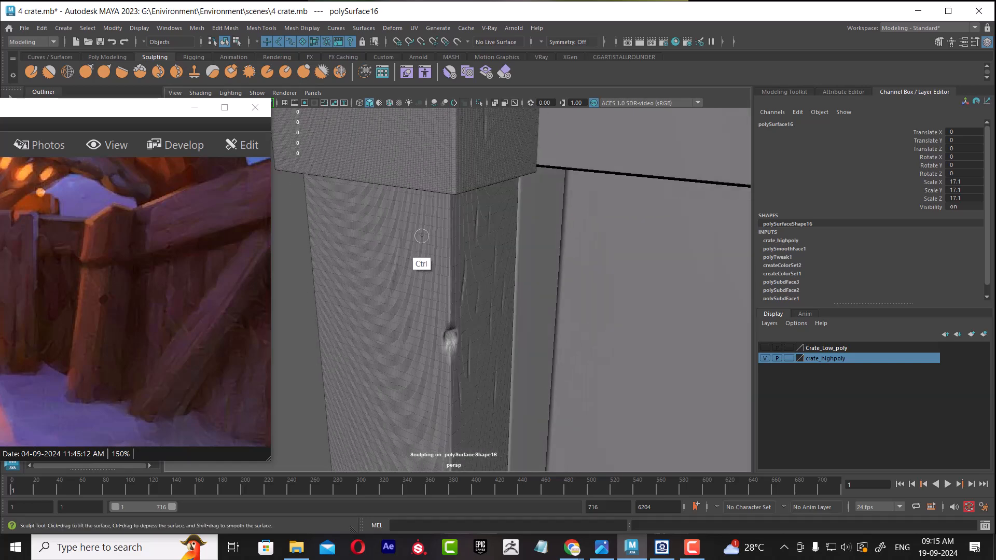
pyautogui.keyDown('ctrl'); pyautogui.moveTo(341, 339); pyautogui.dragTo(352, 452); pyautogui.keyUp('ctrl')
pyautogui.keyDown('alt'); pyautogui.moveTo(306, 344); pyautogui.dragTo(458, 357); pyautogui.keyUp('alt')
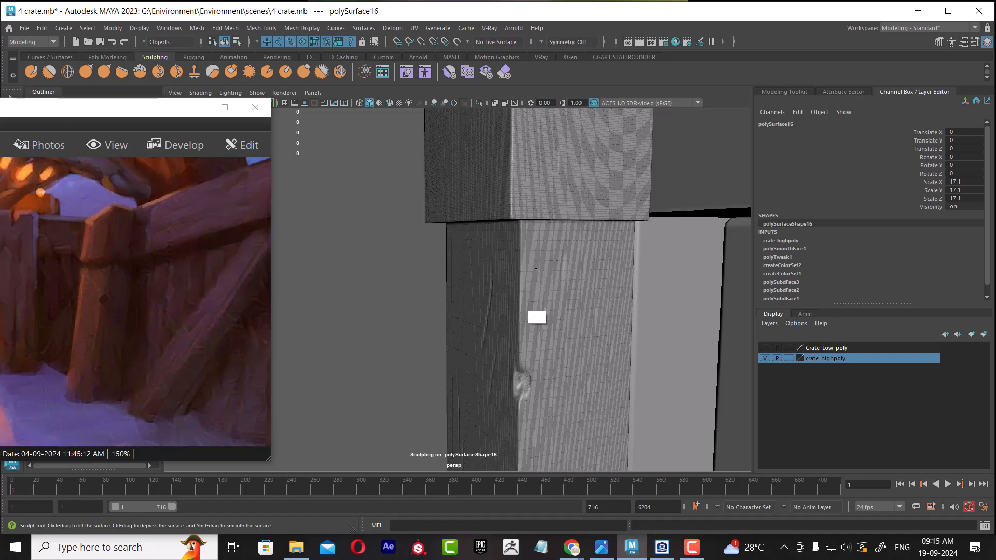
# Step: Shift the reference image to the neighbouring fence planks and carve a notch across the upper edge of the post's cap
pyautogui.moveTo(98, 393); pyautogui.dragTo(132, 397)
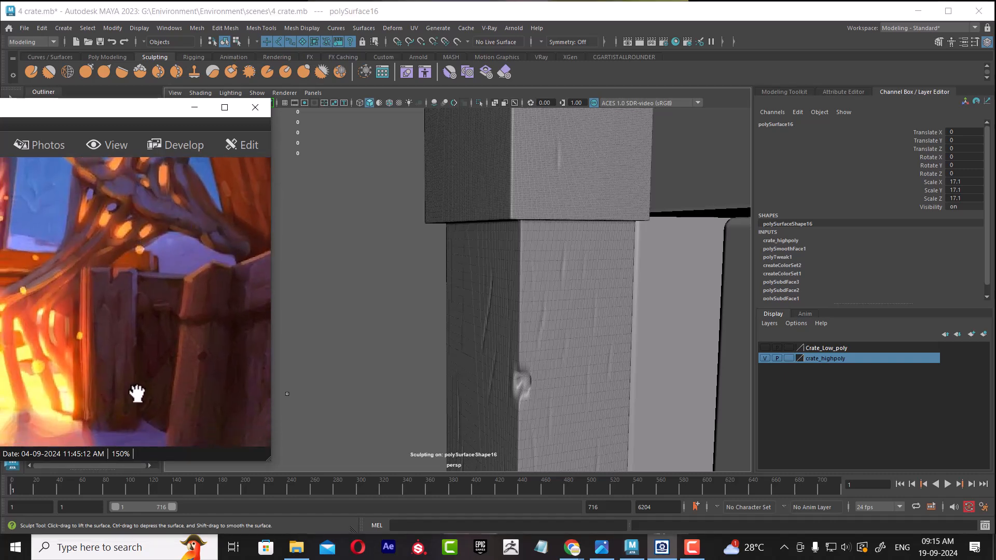
pyautogui.keyDown('alt'); pyautogui.moveTo(444, 311); pyautogui.dragTo(540, 312); pyautogui.keyUp('alt')
pyautogui.keyDown('alt'); pyautogui.moveTo(539, 312); pyautogui.dragTo(573, 311, button='right'); pyautogui.keyUp('alt')
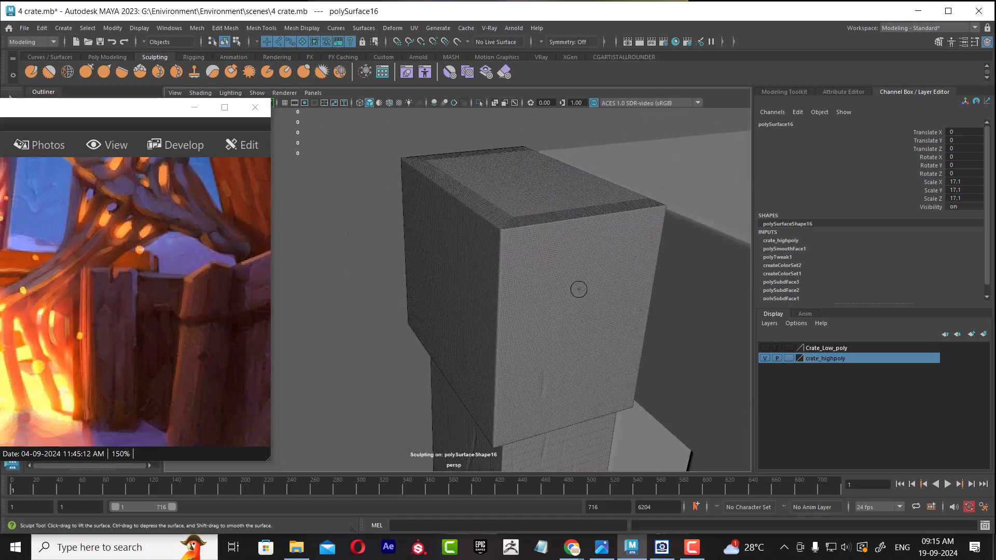
pyautogui.keyDown('alt'); pyautogui.moveTo(573, 275); pyautogui.dragTo(549, 285, button='middle'); pyautogui.keyUp('alt')
pyautogui.keyDown('alt'); pyautogui.moveTo(549, 285); pyautogui.dragTo(526, 296); pyautogui.keyUp('alt')
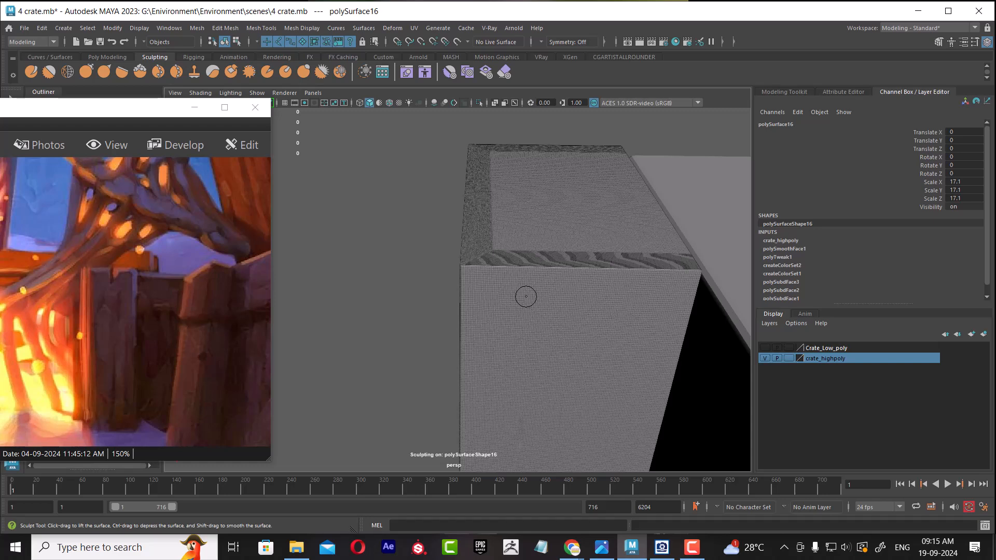
pyautogui.keyDown('ctrl'); pyautogui.moveTo(537, 249); pyautogui.dragTo(537, 289); pyautogui.keyUp('ctrl')
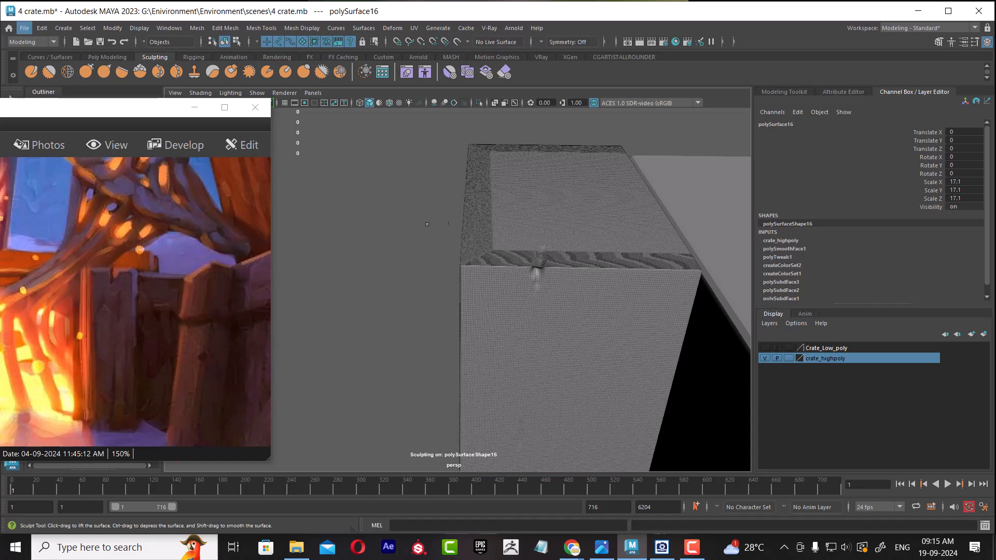
# Step: Flatten and smooth the carved notch on the cap's upper edge with the Flatten Tool
pyautogui.keyDown('alt'); pyautogui.moveTo(433, 280); pyautogui.dragTo(450, 337, button='right'); pyautogui.keyUp('alt')
pyautogui.keyDown('alt'); pyautogui.moveTo(450, 337); pyautogui.dragTo(426, 366, button='middle'); pyautogui.keyUp('alt')
pyautogui.keyDown('alt'); pyautogui.moveTo(426, 366); pyautogui.dragTo(458, 366, button='right'); pyautogui.keyUp('alt')
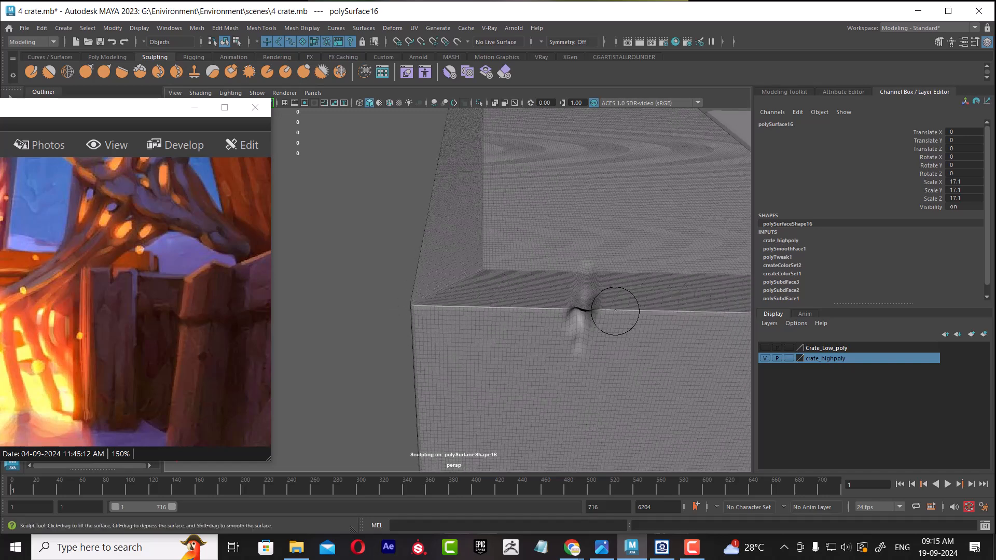
pyautogui.click(122, 71)
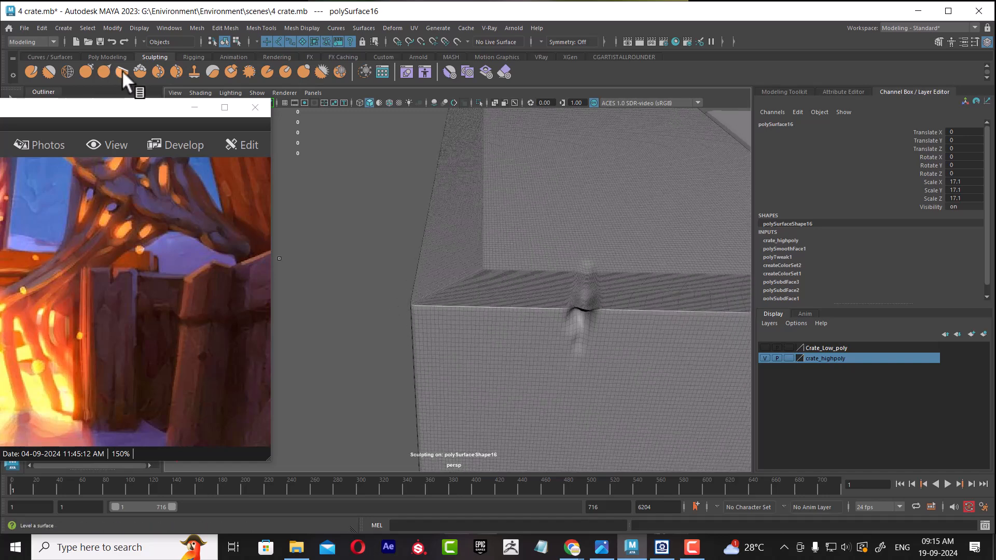
pyautogui.moveTo(584, 310)
pyautogui.mouseDown()
pyautogui.moveTo(575, 338)
pyautogui.moveTo(584, 306)
pyautogui.moveTo(578, 323)
pyautogui.mouseUp()
pyautogui.keyDown('shift'); pyautogui.moveTo(598, 289); pyautogui.dragTo(598, 298); pyautogui.keyUp('shift')
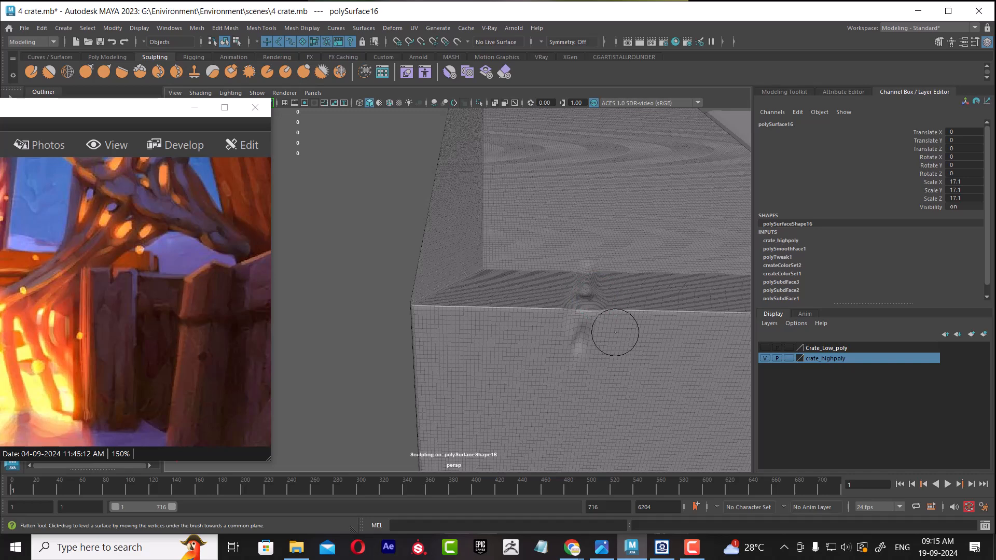
# Step: Look through the Flatten Tool's falloff, stylus, stamp and display settings and turn off its wireframe display
pyautogui.doubleClick(120, 72)
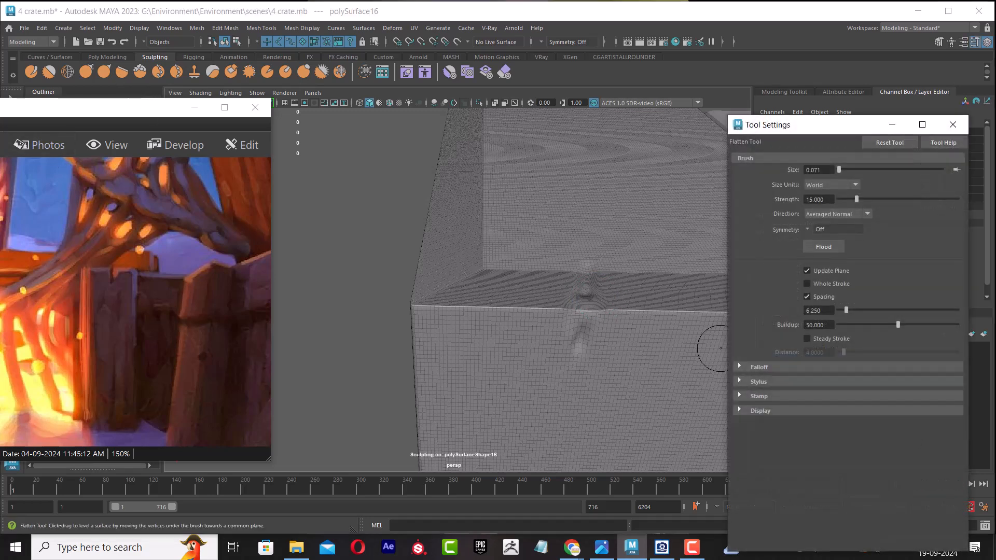
pyautogui.click(779, 366)
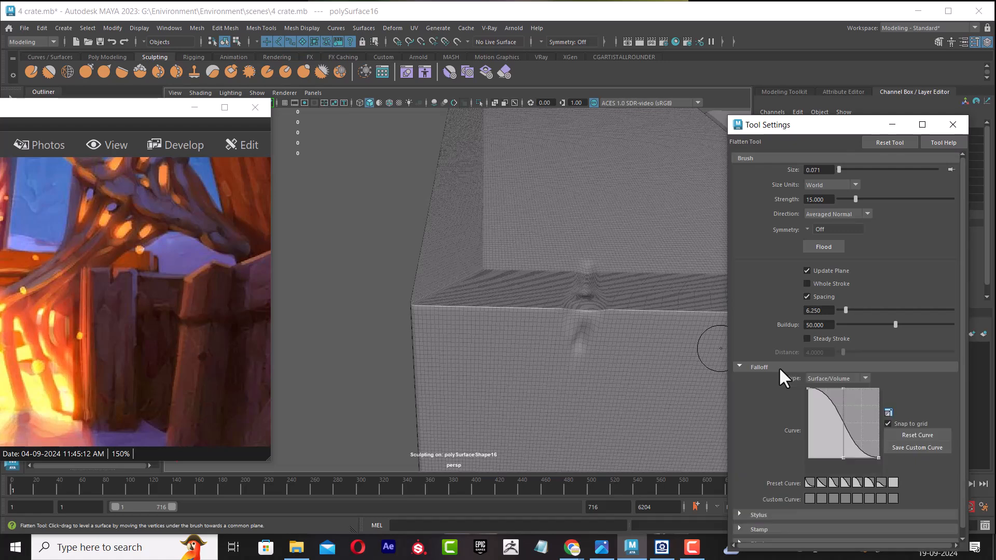
pyautogui.click(779, 366)
pyautogui.click(780, 382)
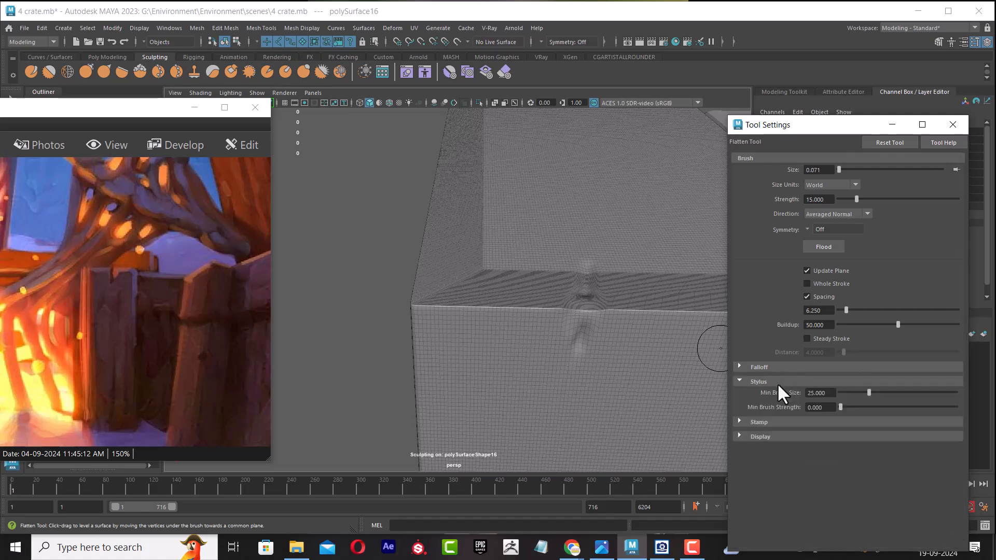
pyautogui.click(789, 421)
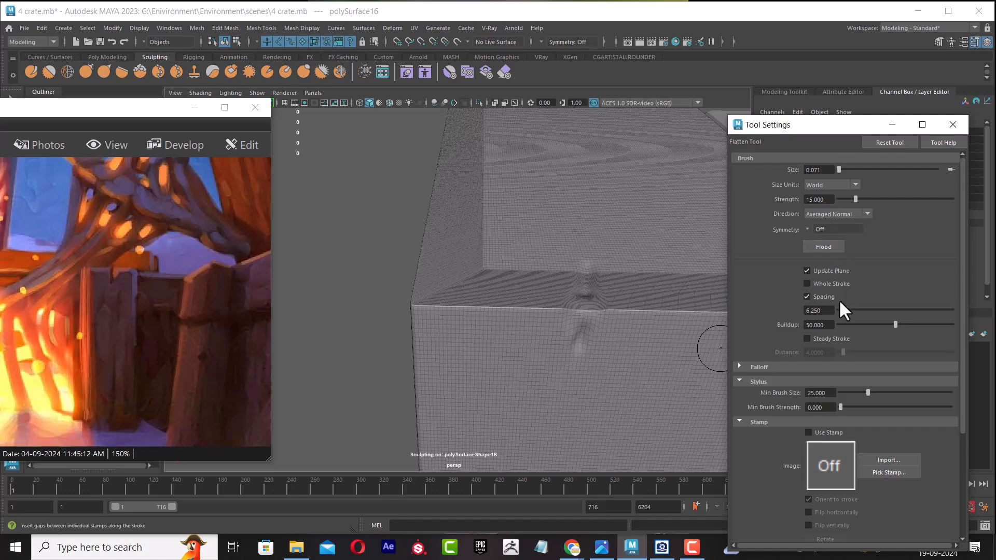
pyautogui.scroll(-4, 741, 451)
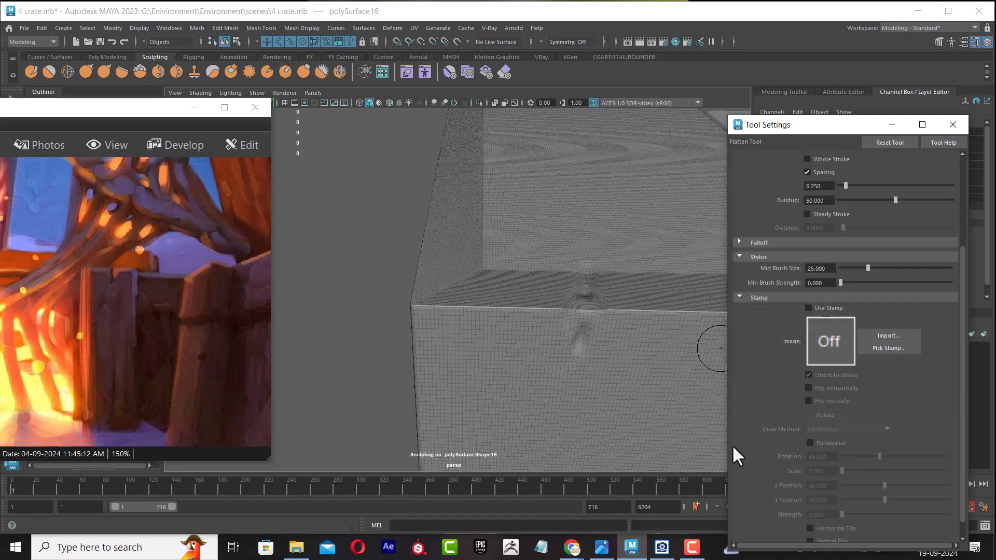
pyautogui.click(775, 299)
pyautogui.click(773, 437)
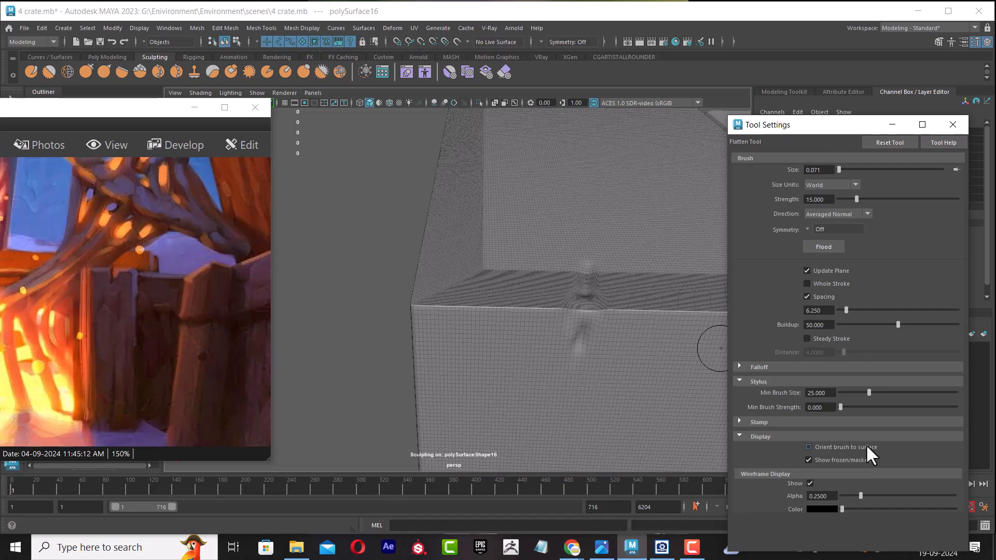
pyautogui.click(809, 483)
# Step: Set the Flatten brush size to 0.059 and flatten and smooth the cap's notch into a rounded chip
pyautogui.moveTo(559, 307)
pyautogui.keyDown('alt'); pyautogui.mouseDown()
pyautogui.moveTo(604, 326)
pyautogui.moveTo(578, 329)
pyautogui.mouseUp(); pyautogui.keyUp('alt')
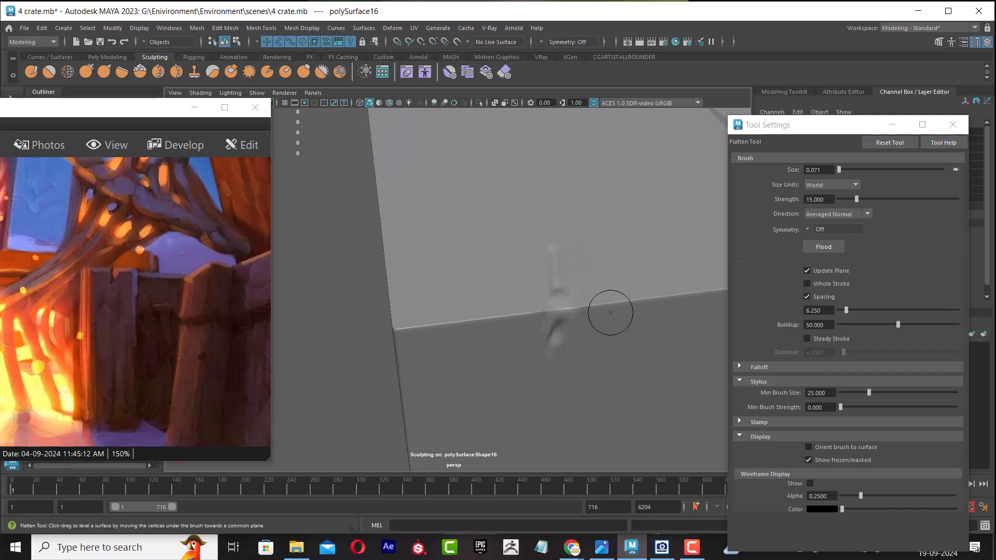
pyautogui.press('b')
pyautogui.moveTo(559, 298); pyautogui.dragTo(559, 311)
pyautogui.moveTo(557, 309)
pyautogui.keyDown('shift'); pyautogui.mouseDown()
pyautogui.moveTo(556, 324)
pyautogui.moveTo(555, 309)
pyautogui.mouseUp(); pyautogui.keyUp('shift')
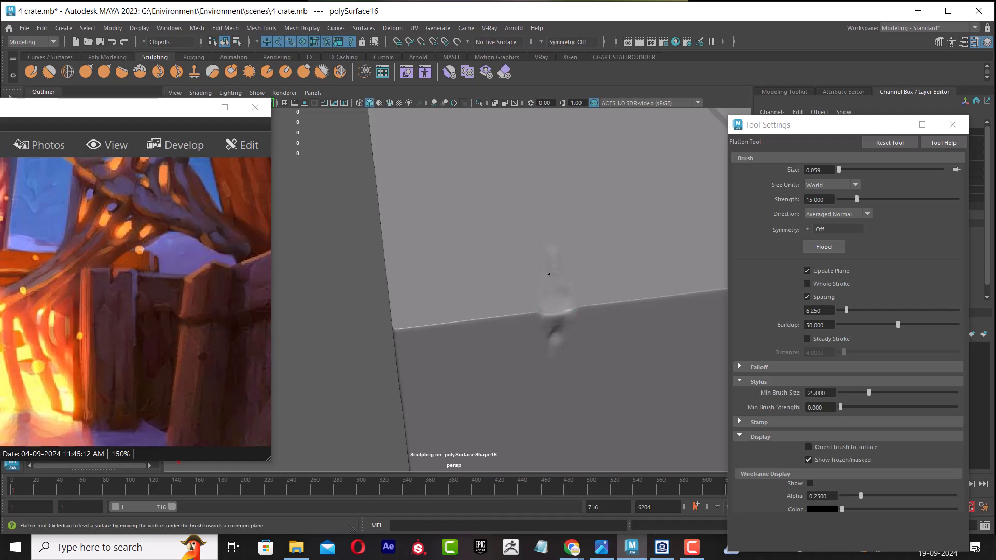
pyautogui.moveTo(552, 312); pyautogui.dragTo(551, 316)
pyautogui.moveTo(551, 314); pyautogui.dragTo(560, 315)
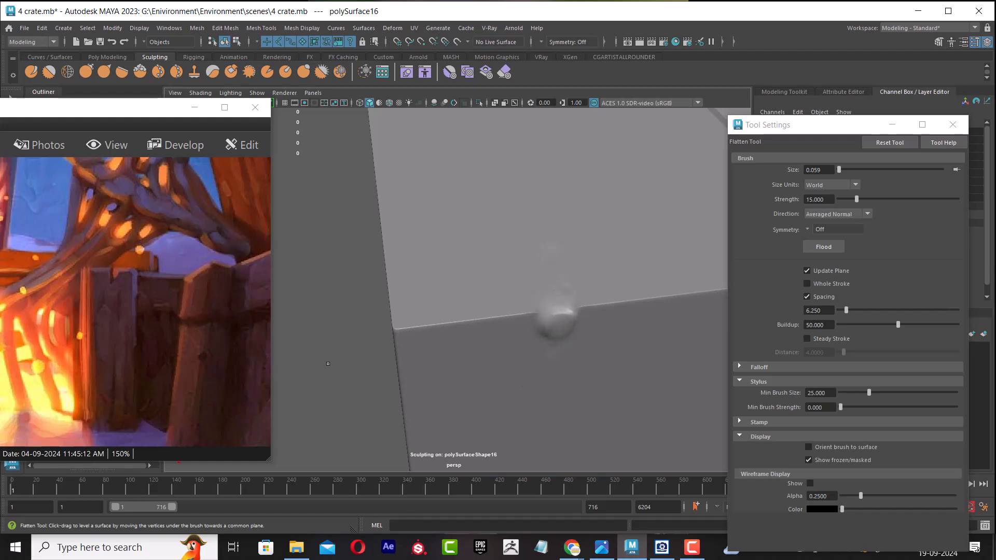
# Step: Pull the lower edge of the cap's notch down into a V-shaped point with the Grab Tool
pyautogui.keyDown('alt'); pyautogui.moveTo(391, 364); pyautogui.dragTo(363, 363); pyautogui.keyUp('alt')
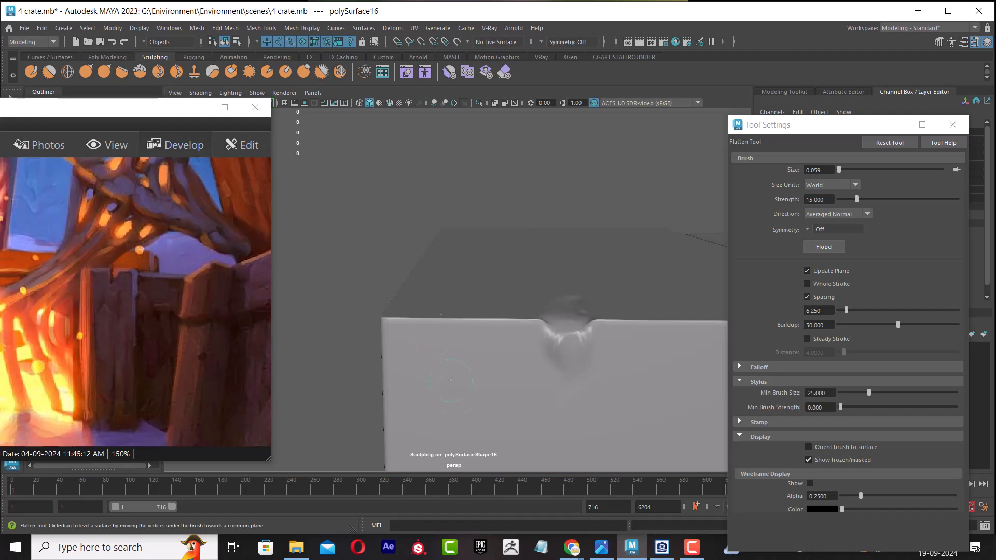
pyautogui.rightClick(506, 249)
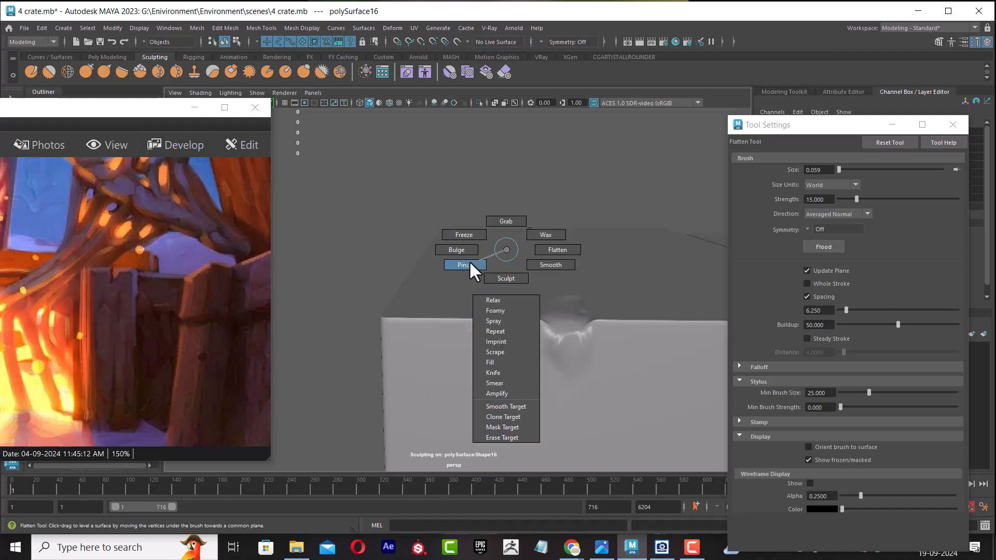
pyautogui.click(516, 212)
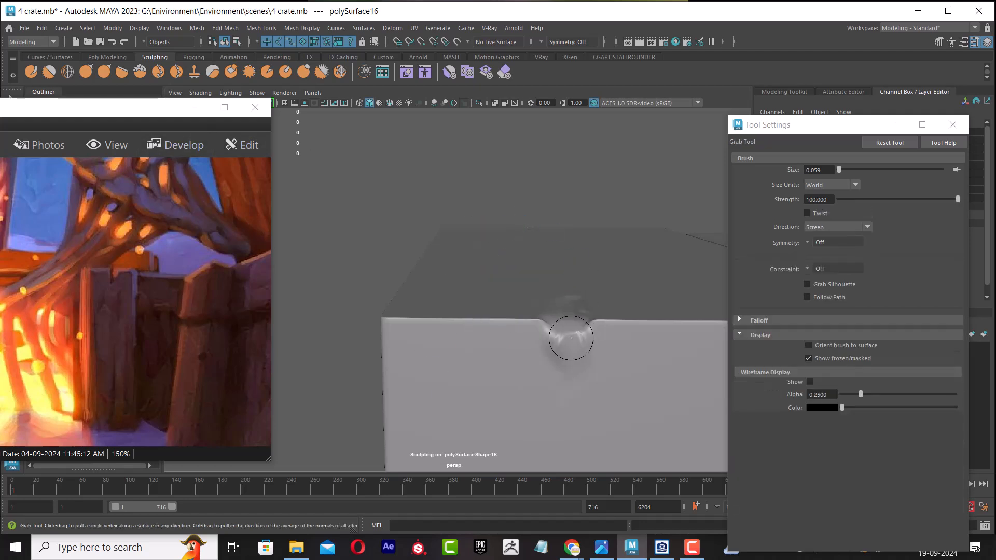
pyautogui.moveTo(565, 335); pyautogui.dragTo(569, 359)
# Step: Switch to the Wax Tool, undo a trial stroke beside the notch, and set the buildup to 20.264
pyautogui.keyDown('ctrl'); pyautogui.rightClick(494, 179); pyautogui.keyUp('ctrl')
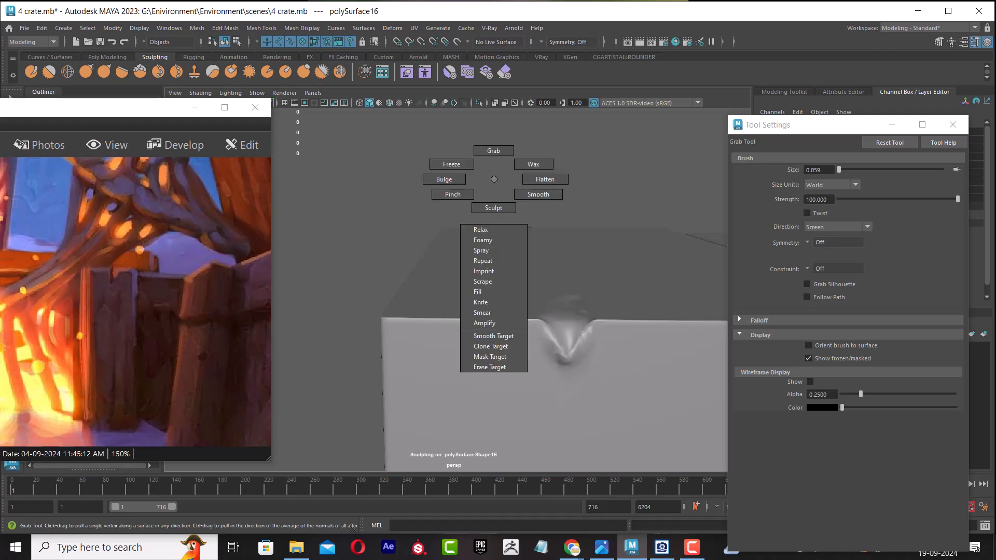
pyautogui.moveTo(493, 179)
pyautogui.mouseDown(button='right')
pyautogui.moveTo(530, 179)
pyautogui.moveTo(533, 166)
pyautogui.mouseUp(button='right')
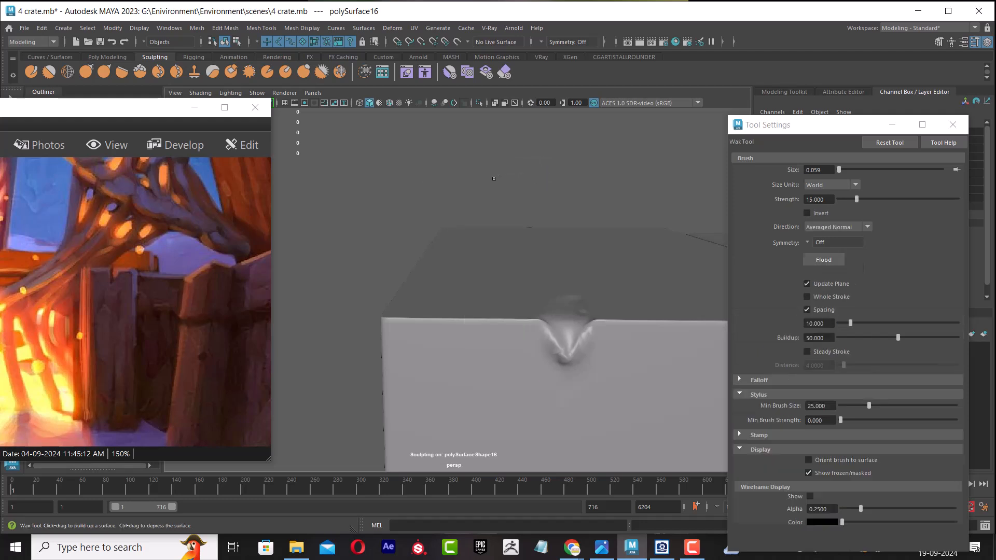
pyautogui.moveTo(632, 323); pyautogui.dragTo(626, 329)
pyautogui.hotkey('ctrl', 'z')
pyautogui.press('m')
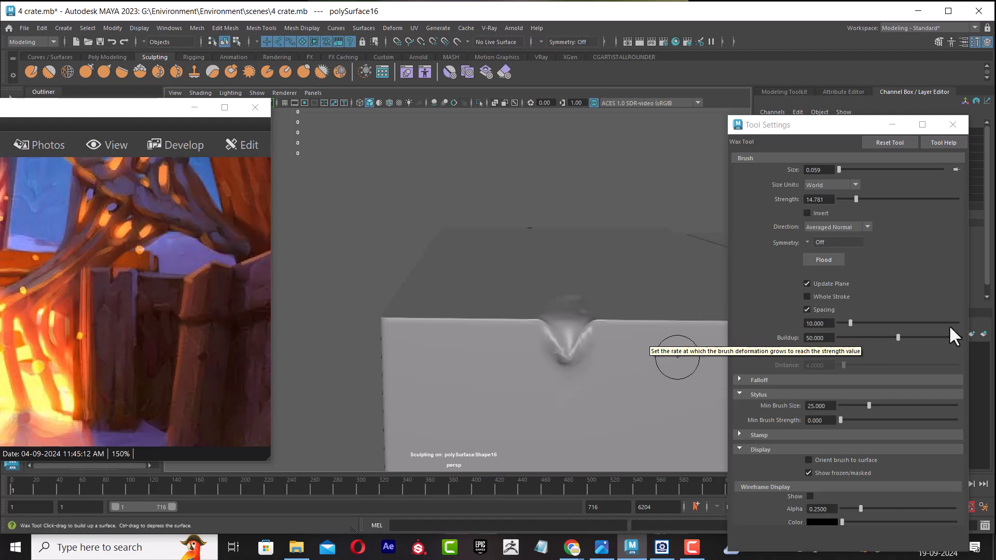
pyautogui.moveTo(873, 337); pyautogui.dragTo(862, 338)
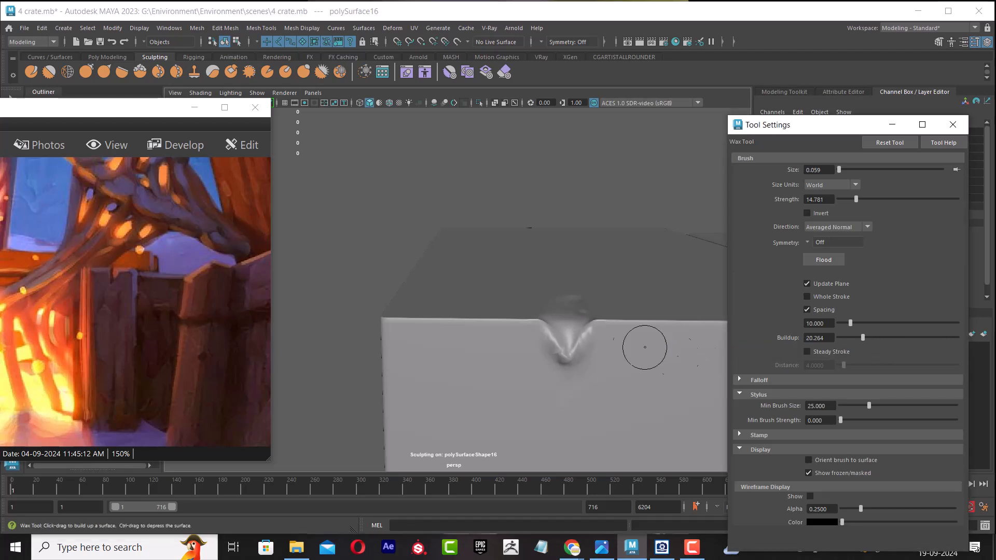
# Step: Set the Wax brush size to 0.044 and its strength to 5
pyautogui.rightClick(607, 323)
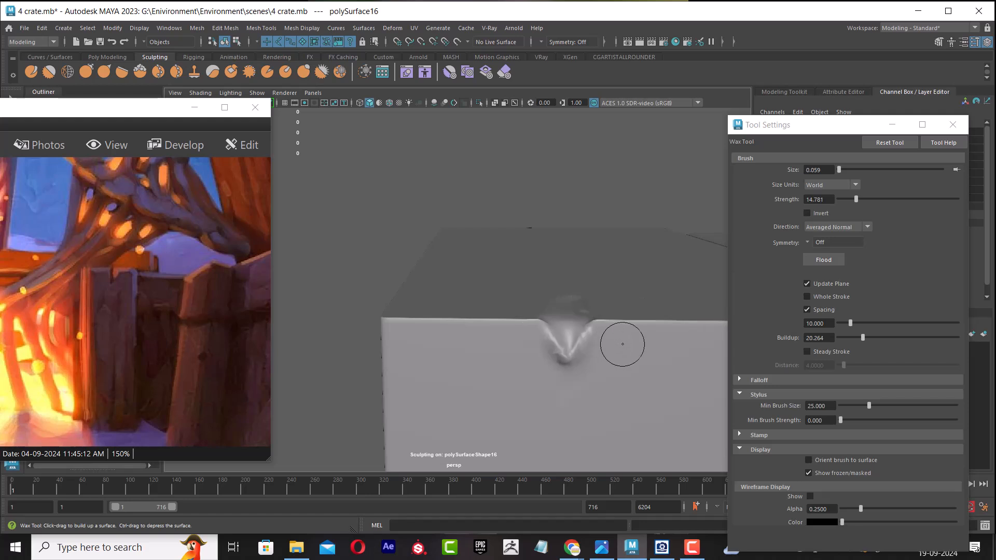
pyautogui.press('b')
pyautogui.moveTo(609, 345); pyautogui.dragTo(605, 344)
pyautogui.press('m')
pyautogui.moveTo(604, 344)
pyautogui.mouseDown()
pyautogui.moveTo(520, 242)
pyautogui.moveTo(362, 260)
pyautogui.mouseUp()
pyautogui.press('m')
pyautogui.moveTo(614, 306); pyautogui.dragTo(674, 256)
pyautogui.press('m')
pyautogui.moveTo(651, 306); pyautogui.dragTo(629, 260)
pyautogui.moveTo(629, 260); pyautogui.dragTo(637, 223)
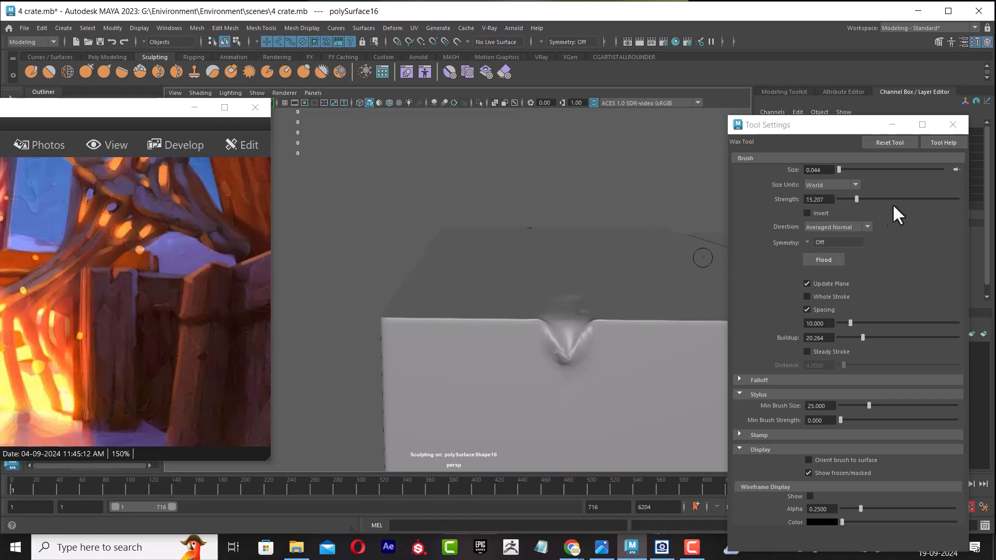
pyautogui.click(818, 199)
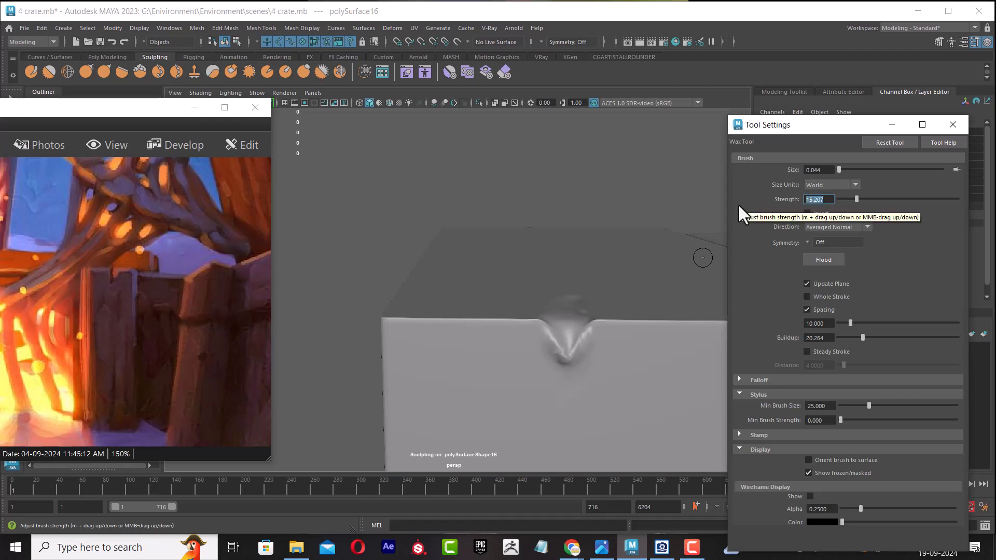
pyautogui.write('5')
pyautogui.press('Return')
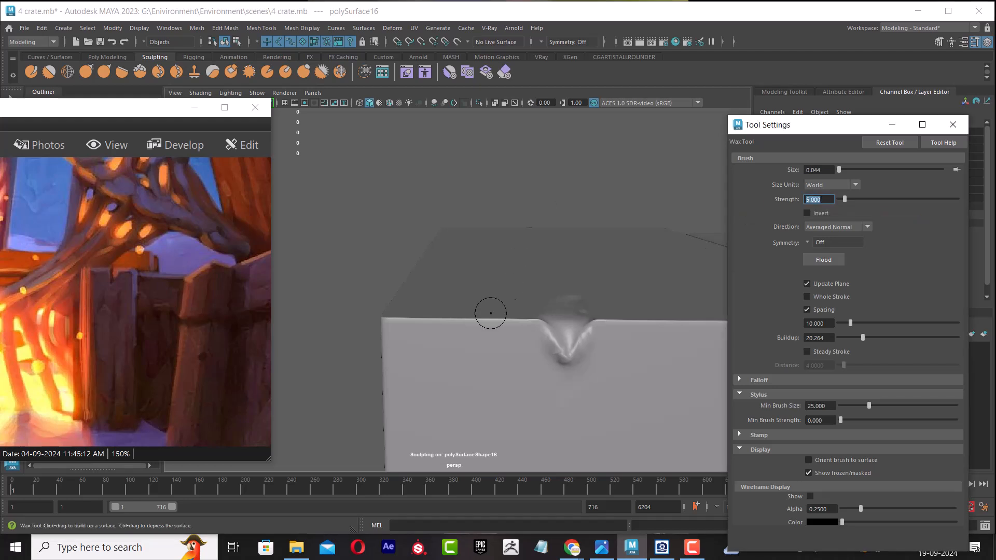
# Step: Try wax strokes around the notch's rim, reduce the strength to 1, and undo the trial stroke
pyautogui.click(549, 322)
pyautogui.press('m')
pyautogui.moveTo(595, 303); pyautogui.dragTo(595, 304)
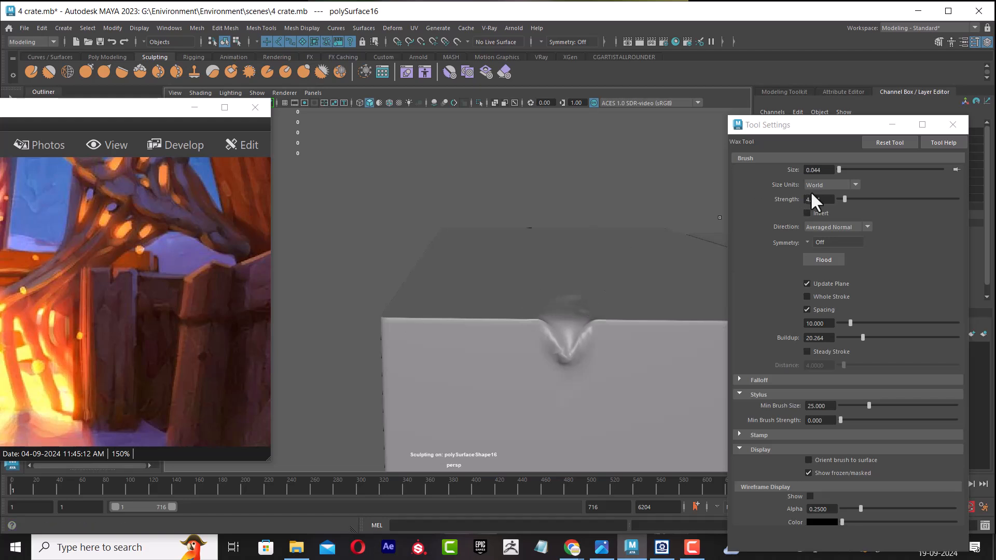
pyautogui.write('1')
pyautogui.press('Return')
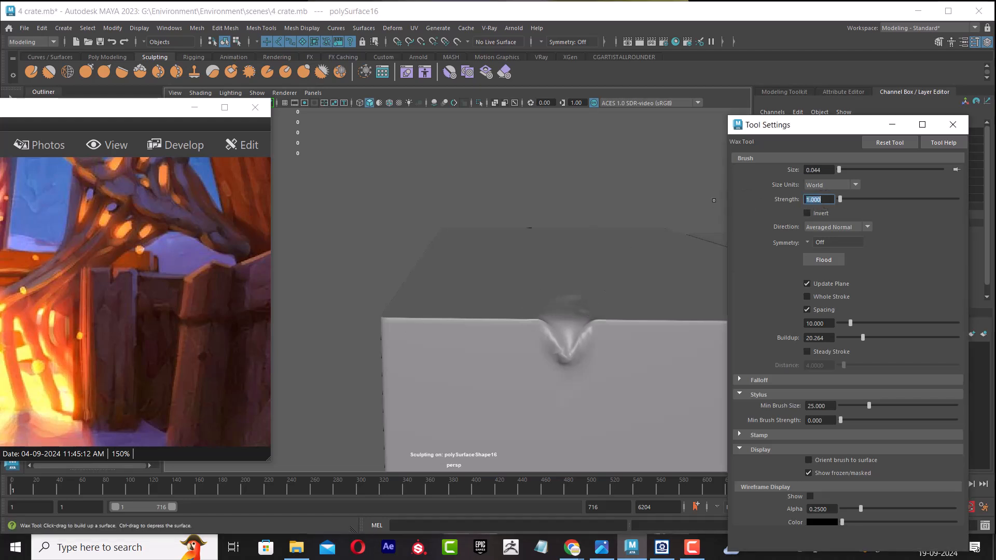
pyautogui.click(608, 337)
pyautogui.hotkey('ctrl', 'z')
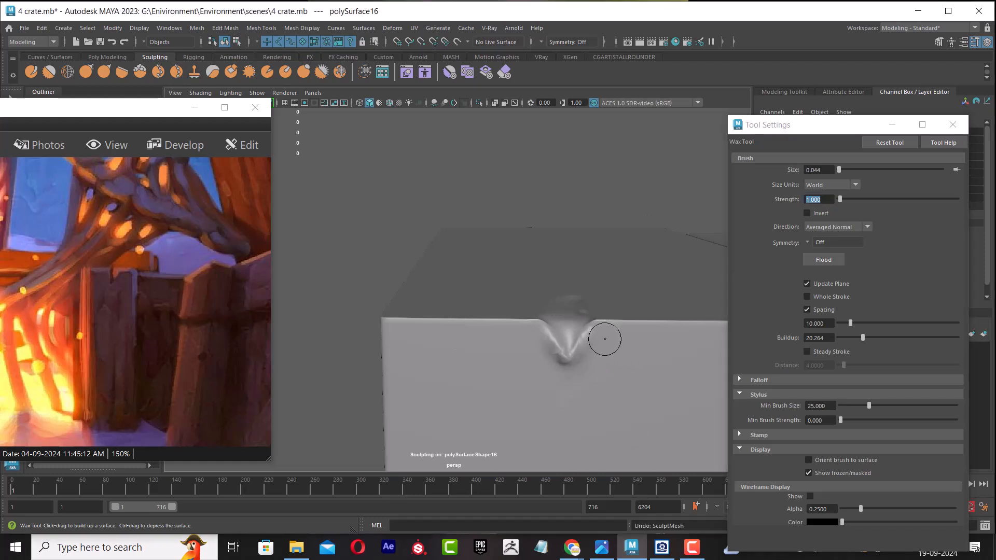
# Step: Set the Wax strength to 1.667, try strokes across the cap's front edge, and undo them
pyautogui.press('m')
pyautogui.moveTo(608, 341); pyautogui.dragTo(608, 343)
pyautogui.keyDown('alt'); pyautogui.moveTo(554, 181); pyautogui.dragTo(518, 265, button='right'); pyautogui.keyUp('alt')
pyautogui.keyDown('alt'); pyautogui.moveTo(497, 269); pyautogui.dragTo(549, 290); pyautogui.keyUp('alt')
pyautogui.scroll(2, 549, 291)
pyautogui.moveTo(448, 305)
pyautogui.mouseDown()
pyautogui.moveTo(527, 378)
pyautogui.moveTo(480, 354)
pyautogui.mouseUp()
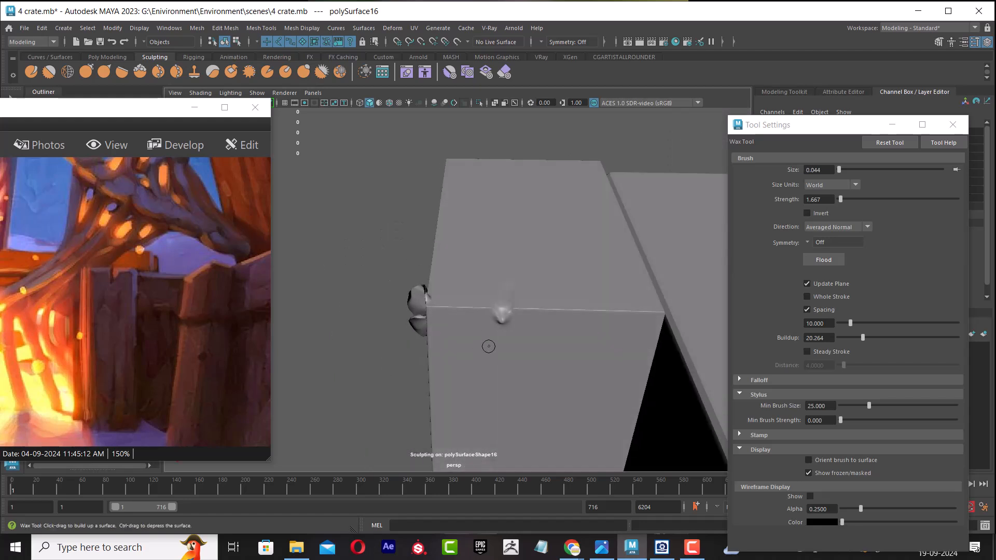
pyautogui.hotkey('ctrl', 'z')
pyautogui.keyDown('alt'); pyautogui.moveTo(516, 318); pyautogui.dragTo(541, 354, button='right'); pyautogui.keyUp('alt')
pyautogui.moveTo(550, 293)
pyautogui.mouseDown()
pyautogui.moveTo(550, 343)
pyautogui.moveTo(597, 316)
pyautogui.moveTo(600, 300)
pyautogui.moveTo(547, 316)
pyautogui.moveTo(580, 340)
pyautogui.mouseUp()
pyautogui.hotkey('ctrl', 'z')
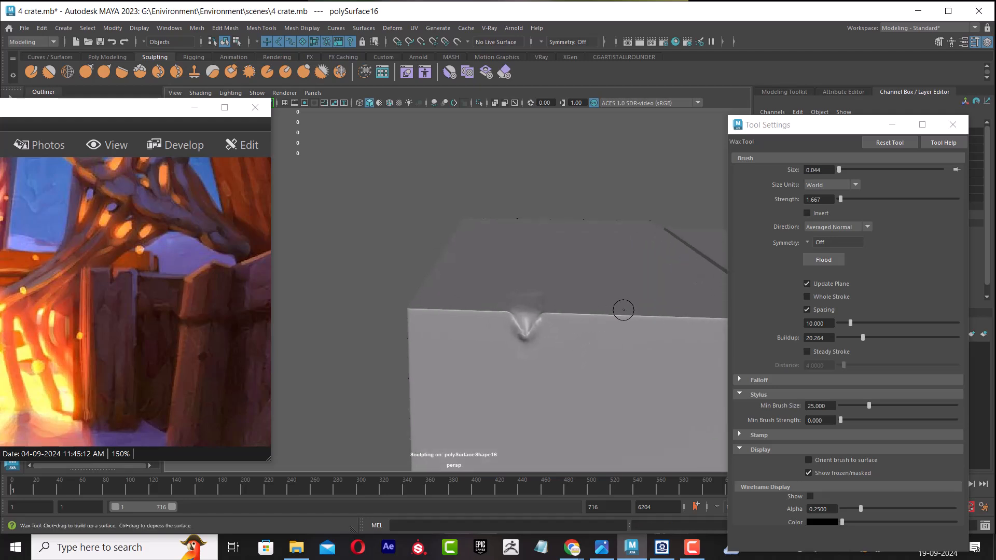
# Step: Set the Wax brush size to 1.663 and its strength to 0.619 while viewing the whole crate
pyautogui.moveTo(580, 330)
pyautogui.keyDown('alt'); pyautogui.mouseDown(button='right')
pyautogui.moveTo(539, 313)
pyautogui.moveTo(587, 327)
pyautogui.mouseUp(button='right'); pyautogui.keyUp('alt')
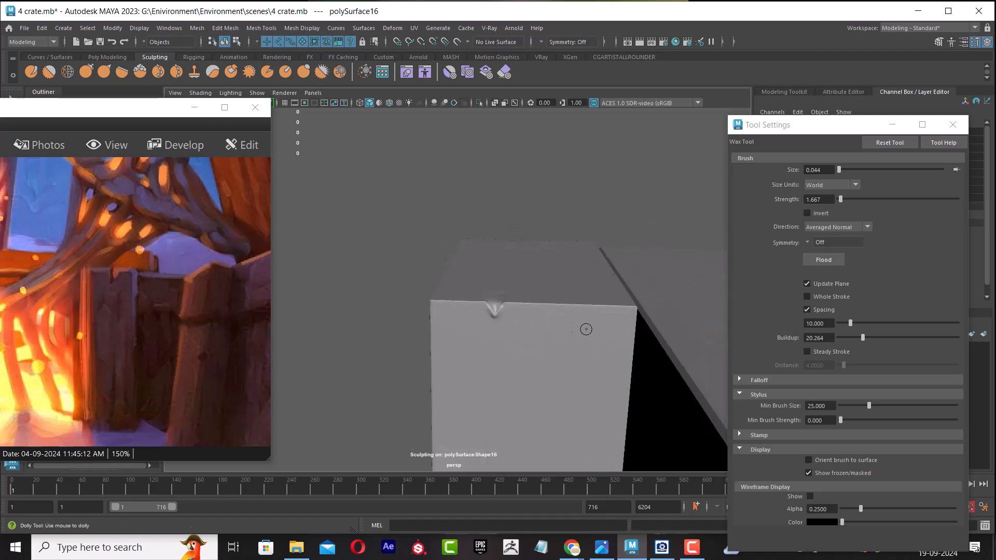
pyautogui.keyDown('alt'); pyautogui.moveTo(544, 316); pyautogui.dragTo(593, 323); pyautogui.keyUp('alt')
pyautogui.keyDown('alt'); pyautogui.moveTo(593, 323); pyautogui.dragTo(492, 290, button='right'); pyautogui.keyUp('alt')
pyautogui.press('b')
pyautogui.moveTo(528, 308)
pyautogui.mouseDown()
pyautogui.moveTo(544, 308)
pyautogui.moveTo(437, 229)
pyautogui.mouseUp()
pyautogui.press('m')
pyautogui.scroll(8, 539, 337)
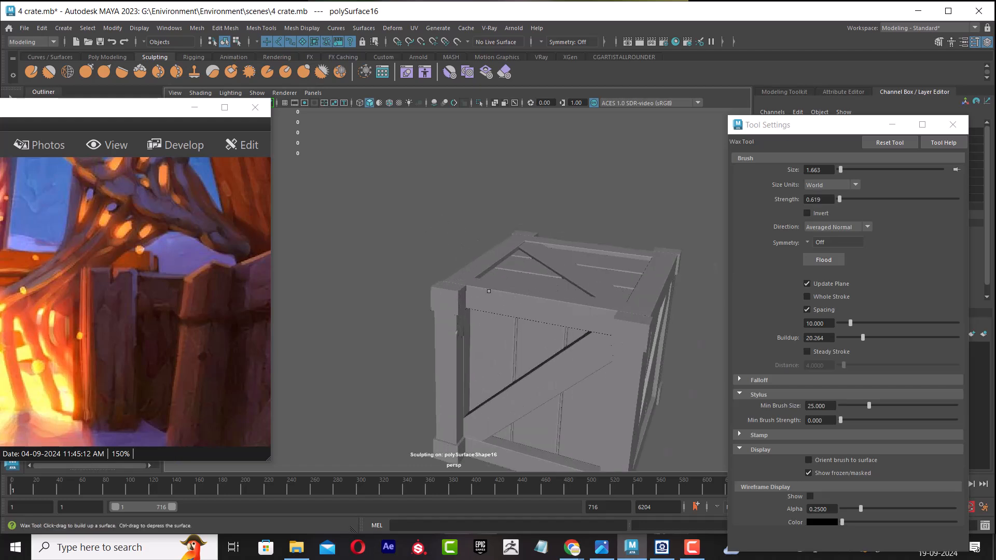
# Step: Return to the post's notched cap and set the Wax brush size to 0.146 and its strength to 0.118
pyautogui.scroll(4, 542, 344)
pyautogui.keyDown('alt'); pyautogui.moveTo(571, 318); pyautogui.dragTo(529, 331); pyautogui.keyUp('alt')
pyautogui.scroll(3, 528, 331)
pyautogui.keyDown('alt'); pyautogui.moveTo(529, 285); pyautogui.dragTo(500, 290); pyautogui.keyUp('alt')
pyautogui.scroll(3, 541, 339)
pyautogui.scroll(1, 542, 340)
pyautogui.press('b')
pyautogui.moveTo(542, 320); pyautogui.dragTo(395, 320)
pyautogui.press('b')
pyautogui.moveTo(556, 323)
pyautogui.mouseDown()
pyautogui.moveTo(499, 324)
pyautogui.moveTo(490, 372)
pyautogui.moveTo(486, 363)
pyautogui.mouseUp()
pyautogui.press('m')
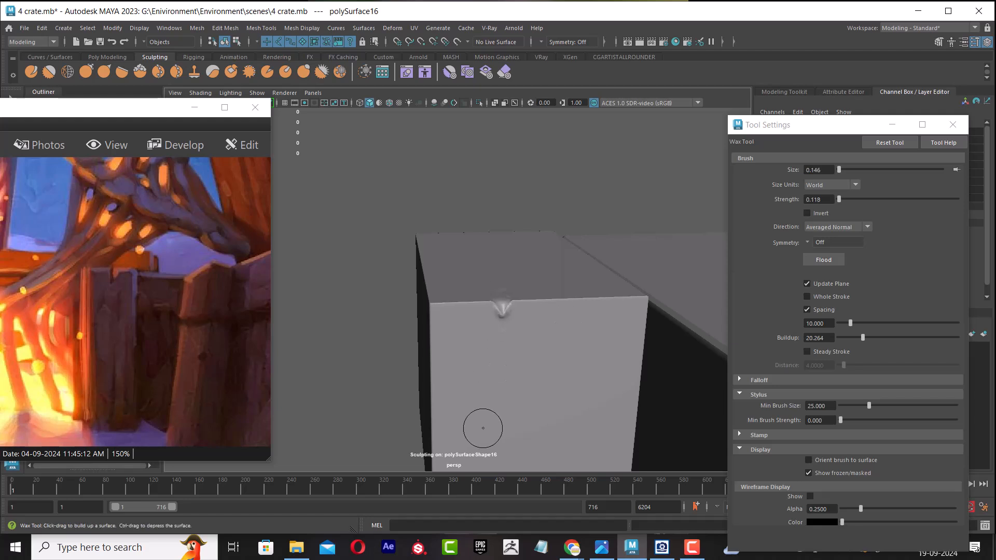
# Step: Set the Wax brush size to 0.103 and strength to 0.049, and undo the trial stroke near the notch
pyautogui.moveTo(556, 285)
pyautogui.keyDown('alt'); pyautogui.mouseDown()
pyautogui.moveTo(562, 345)
pyautogui.moveTo(582, 386)
pyautogui.moveTo(575, 378)
pyautogui.mouseUp(); pyautogui.keyUp('alt')
pyautogui.press('b')
pyautogui.moveTo(625, 330)
pyautogui.mouseDown()
pyautogui.moveTo(647, 313)
pyautogui.moveTo(653, 362)
pyautogui.mouseUp()
pyautogui.press('m')
pyautogui.hotkey('ctrl', 'z')
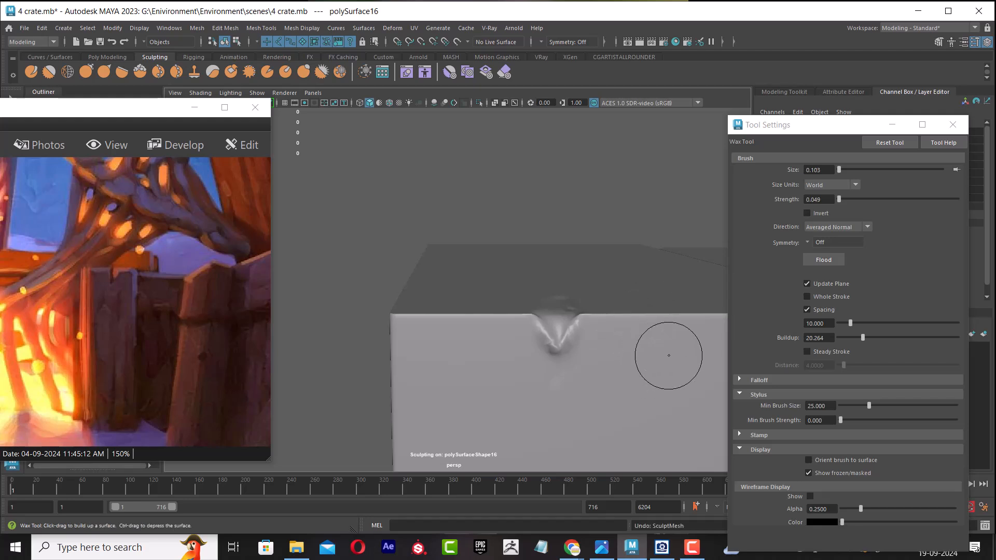
# Step: Set the Wax brush size to 0.068 and strength to 0.014 and build up the inside of the cap's notch
pyautogui.keyDown('alt'); pyautogui.moveTo(635, 366); pyautogui.dragTo(560, 356, button='middle'); pyautogui.keyUp('alt')
pyautogui.keyDown('alt'); pyautogui.moveTo(556, 355); pyautogui.dragTo(540, 360); pyautogui.keyUp('alt')
pyautogui.keyDown('alt'); pyautogui.moveTo(542, 330); pyautogui.dragTo(592, 359, button='middle'); pyautogui.keyUp('alt')
pyautogui.scroll(1, 570, 381)
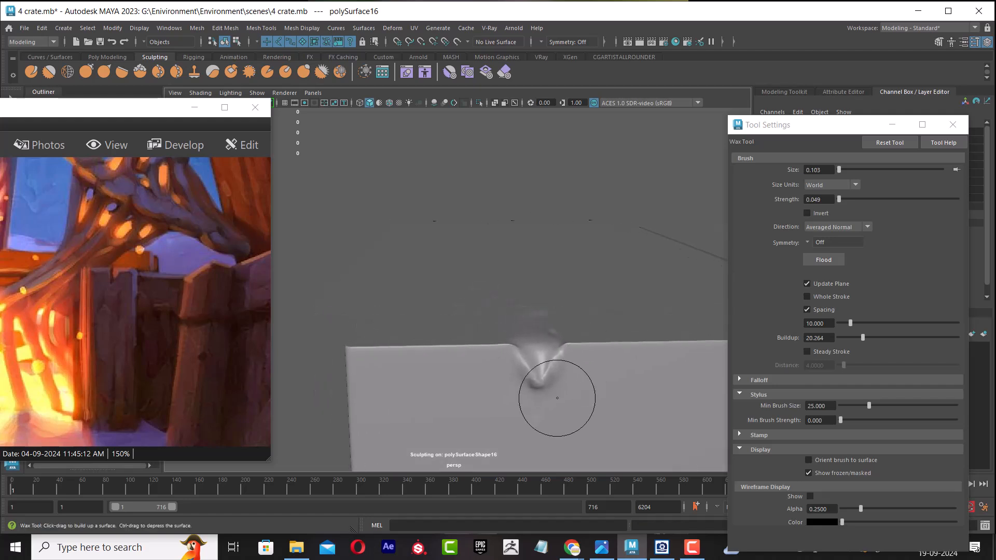
pyautogui.press('b')
pyautogui.moveTo(642, 336)
pyautogui.mouseDown()
pyautogui.moveTo(629, 344)
pyautogui.moveTo(644, 349)
pyautogui.mouseUp()
pyautogui.press('m')
pyautogui.hotkey('ctrl', 'z')
pyautogui.moveTo(538, 381)
pyautogui.mouseDown()
pyautogui.moveTo(532, 392)
pyautogui.moveTo(546, 340)
pyautogui.mouseUp()
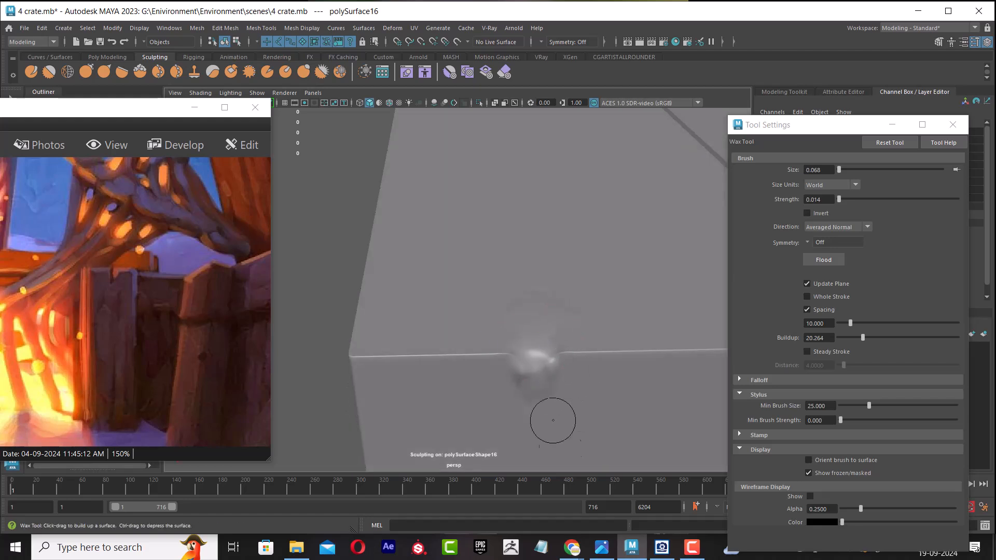
# Step: Set the Wax brush size to 0.030 and strength to 0.059 and soften the ridges below the notch
pyautogui.moveTo(542, 330)
pyautogui.keyDown('alt'); pyautogui.mouseDown()
pyautogui.moveTo(546, 295)
pyautogui.moveTo(560, 346)
pyautogui.mouseUp(); pyautogui.keyUp('alt')
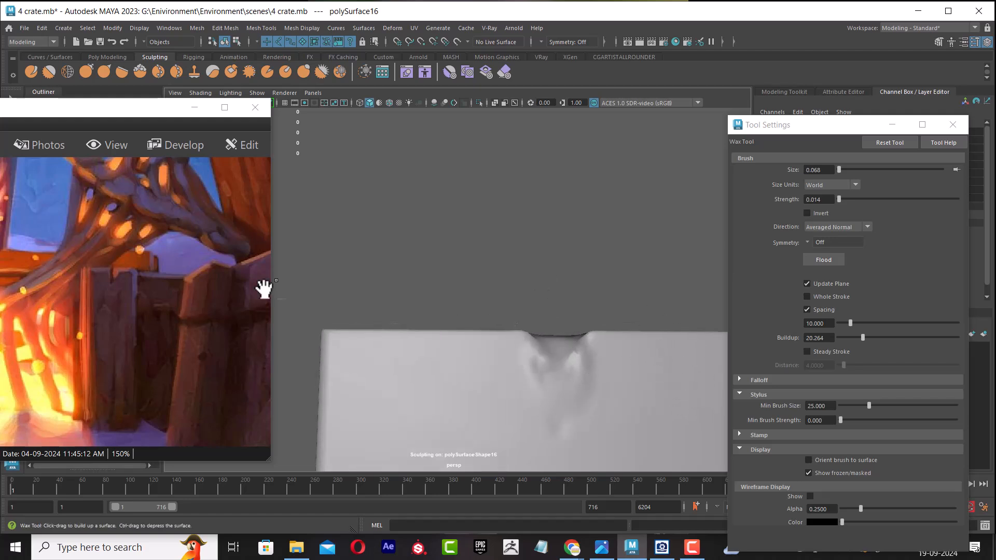
pyautogui.press('b')
pyautogui.moveTo(582, 347)
pyautogui.mouseDown()
pyautogui.moveTo(556, 362)
pyautogui.moveTo(564, 339)
pyautogui.moveTo(551, 367)
pyautogui.moveTo(565, 369)
pyautogui.moveTo(543, 373)
pyautogui.moveTo(567, 380)
pyautogui.moveTo(554, 402)
pyautogui.moveTo(563, 390)
pyautogui.mouseUp()
pyautogui.press('m')
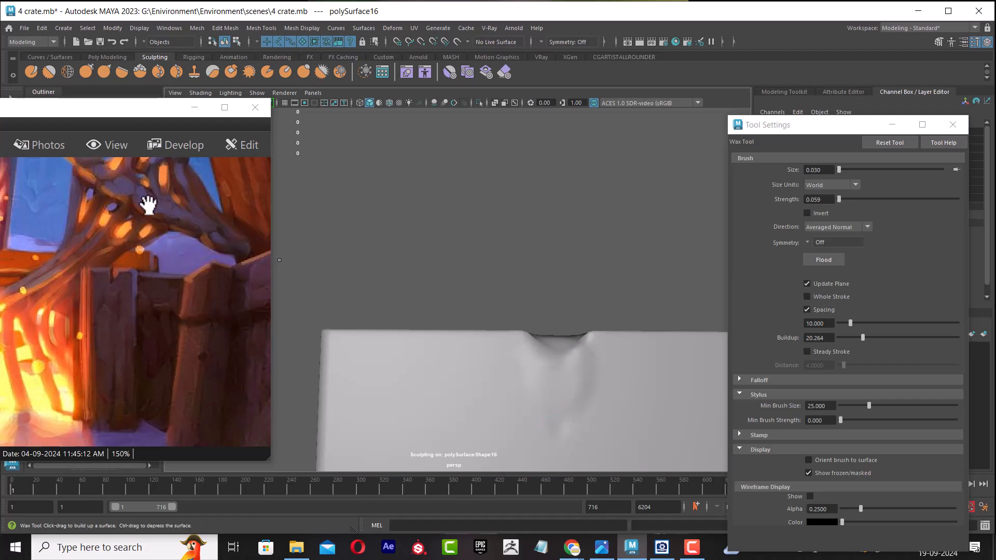
# Step: Try to sculpt groove strokes below and beside the notch with the Sculpt Tool and undo them
pyautogui.click(32, 72)
pyautogui.moveTo(551, 348); pyautogui.dragTo(562, 392)
pyautogui.hotkey('ctrl', 'z')
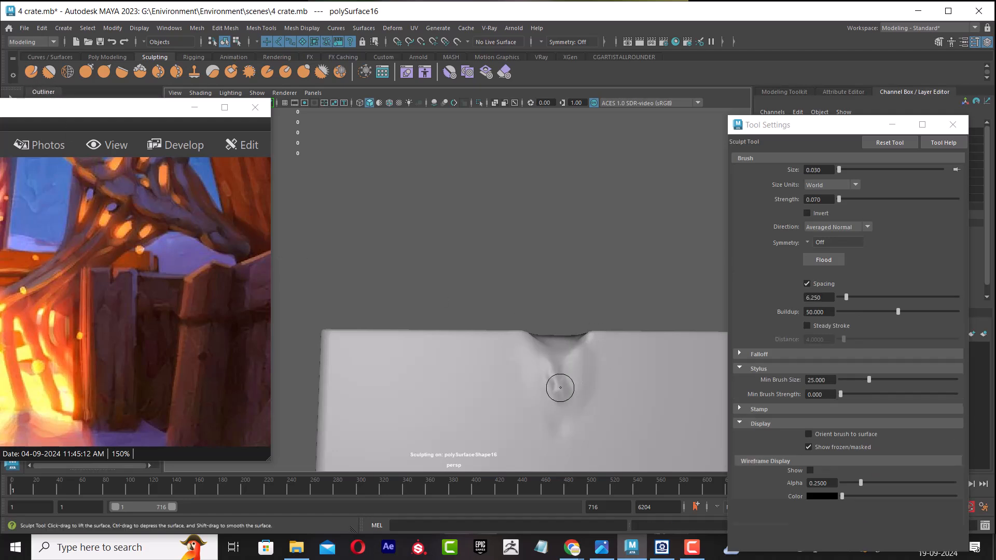
pyautogui.moveTo(476, 372); pyautogui.dragTo(499, 447)
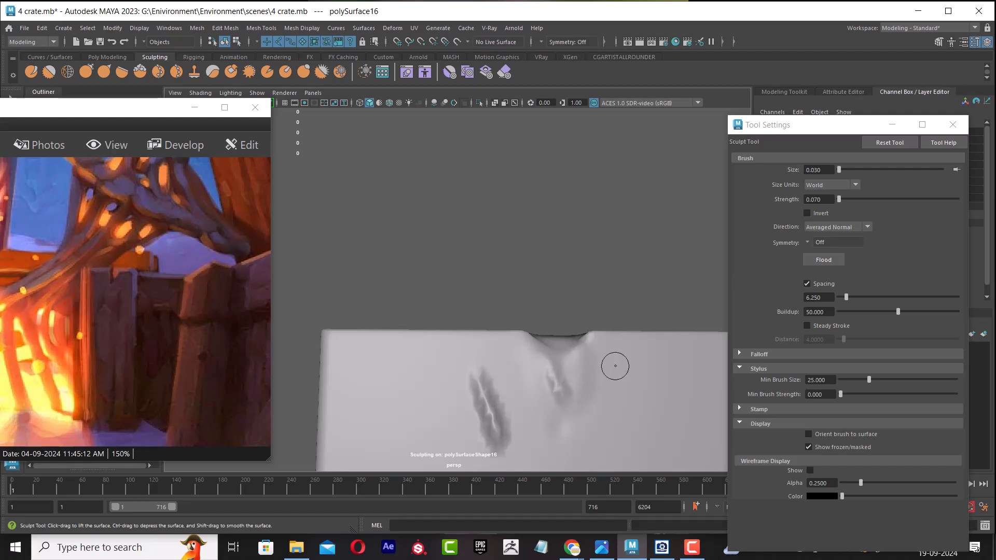
pyautogui.moveTo(605, 349)
pyautogui.keyDown('alt'); pyautogui.mouseDown(button='right')
pyautogui.moveTo(570, 270)
pyautogui.moveTo(564, 284)
pyautogui.mouseUp(button='right'); pyautogui.keyUp('alt')
pyautogui.hotkey('ctrl', 'z')
pyautogui.hotkey('ctrl', 'z')
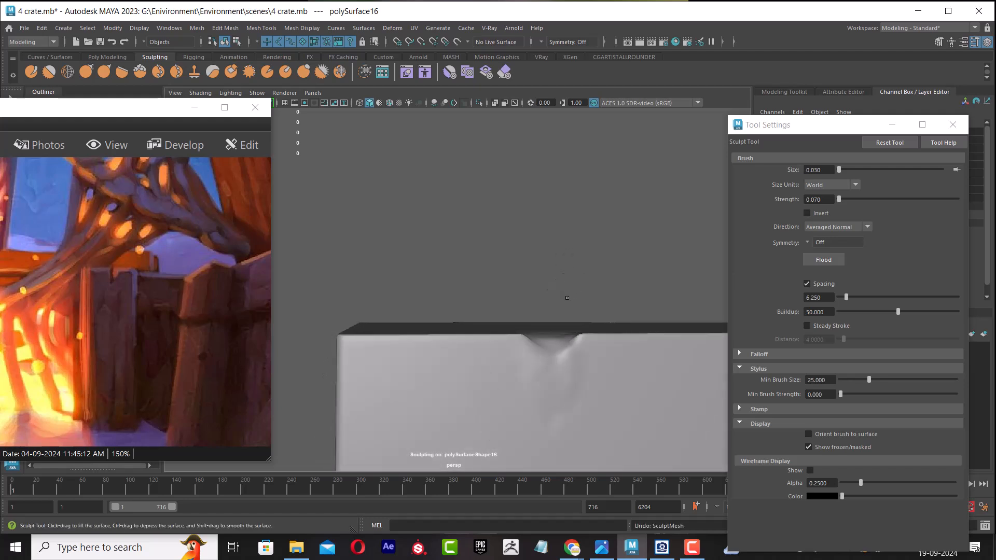
# Step: Leave sculpting and apply Smooth to the corner post's mesh to make it denser
pyautogui.press('w')
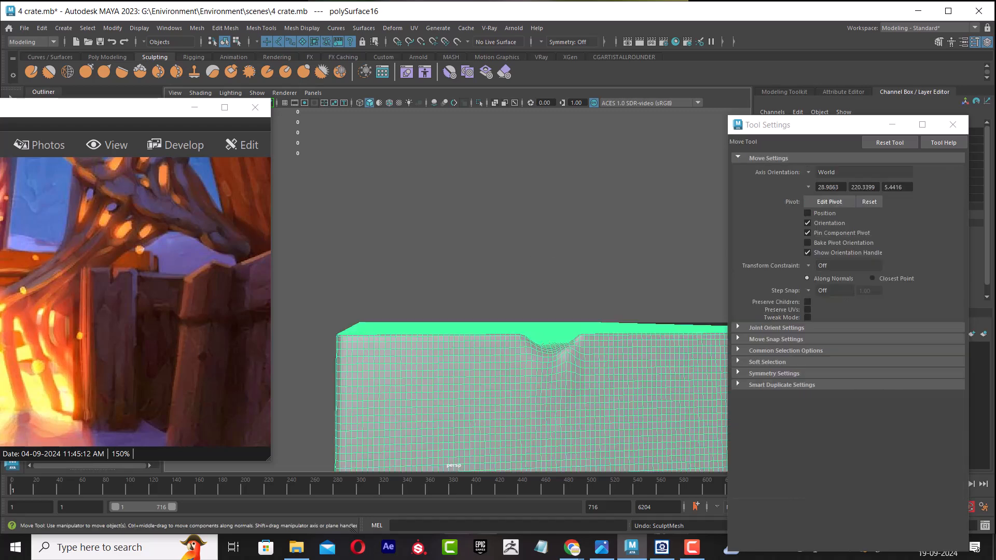
pyautogui.keyDown('alt'); pyautogui.moveTo(570, 311); pyautogui.dragTo(467, 327, button='right'); pyautogui.keyUp('alt')
pyautogui.keyDown('alt'); pyautogui.moveTo(466, 327); pyautogui.dragTo(557, 337); pyautogui.keyUp('alt')
pyautogui.keyDown('shift'); pyautogui.rightClick(547, 205); pyautogui.keyUp('shift')
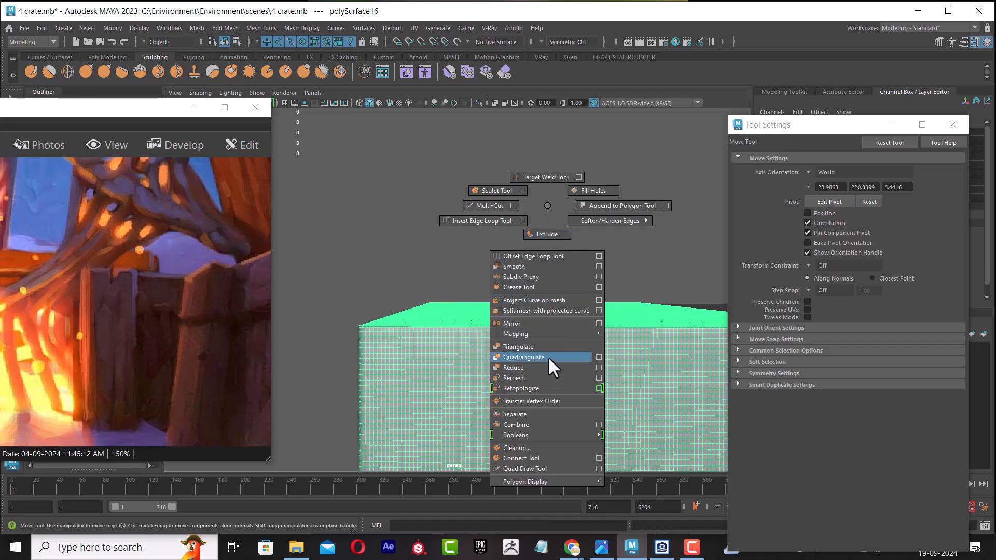
pyautogui.click(537, 266)
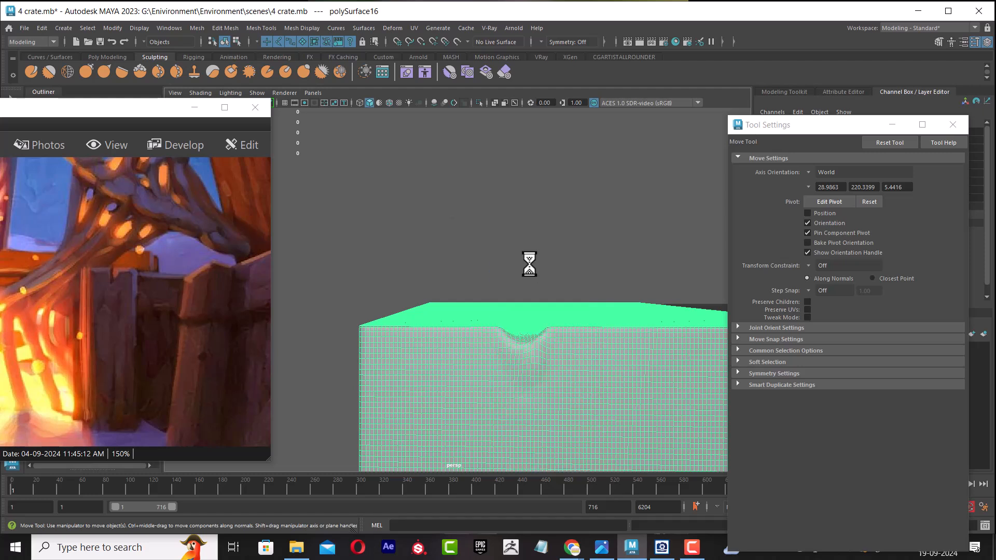
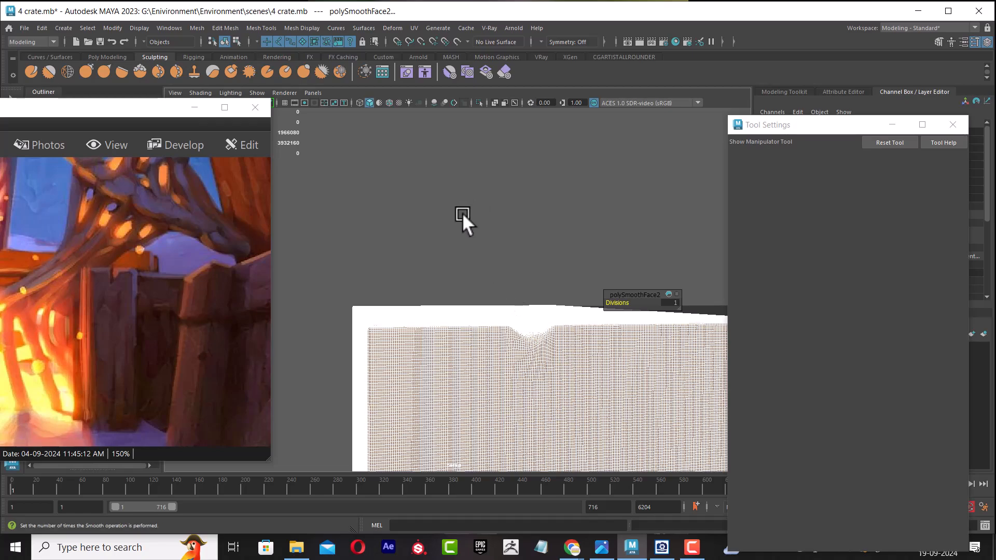
# Step: Return the smoothed post to object mode, clear the selection and frame its notch closely
pyautogui.keyDown('alt'); pyautogui.moveTo(494, 222); pyautogui.dragTo(478, 307); pyautogui.keyUp('alt')
pyautogui.moveTo(478, 238); pyautogui.dragTo(543, 194, button='right')
pyautogui.click(544, 194)
pyautogui.keyDown('alt'); pyautogui.moveTo(527, 307); pyautogui.dragTo(560, 336, button='right'); pyautogui.keyUp('alt')
pyautogui.keyDown('alt'); pyautogui.moveTo(560, 336); pyautogui.dragTo(502, 264, button='middle'); pyautogui.keyUp('alt')
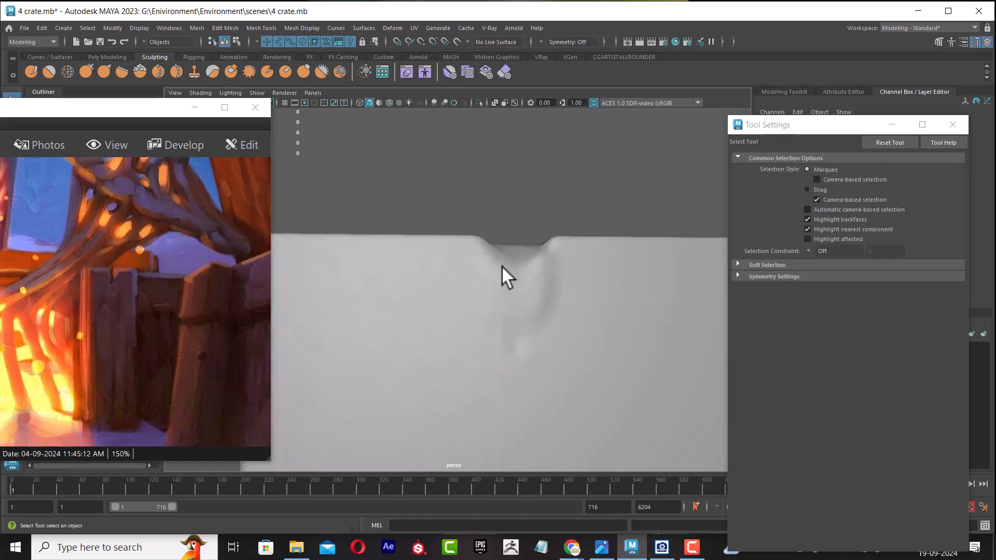
# Step: Reselect the smoothed corner post and activate the Sculpt Tool on it near the notch
pyautogui.click(31, 73)
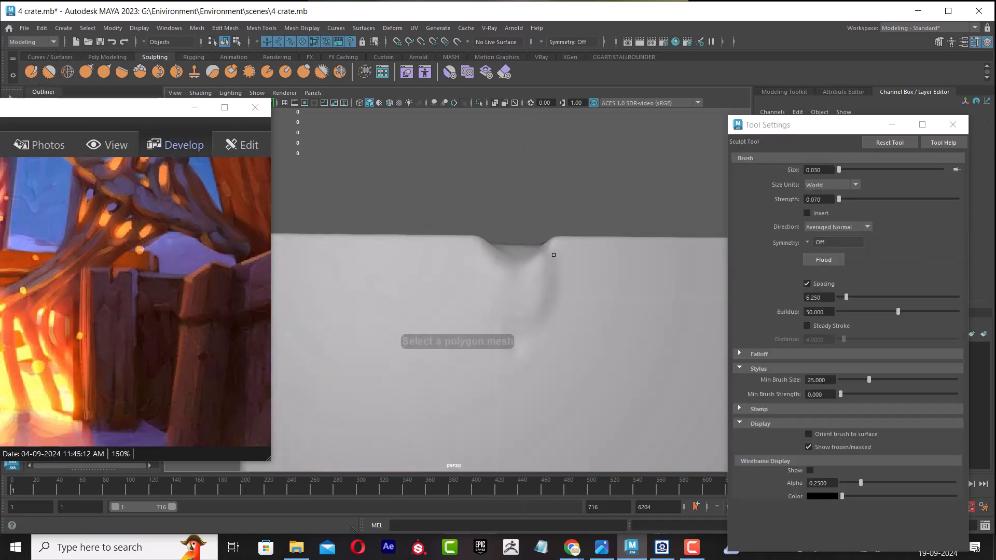
pyautogui.press('w')
pyautogui.click(532, 278)
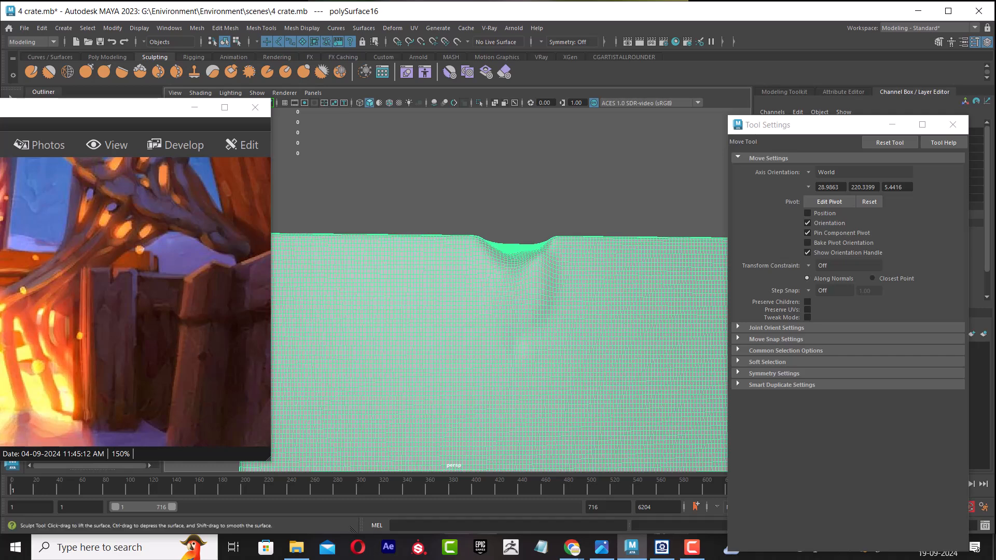
pyautogui.click(31, 72)
pyautogui.keyDown('alt'); pyautogui.moveTo(560, 274); pyautogui.dragTo(581, 315, button='right'); pyautogui.keyUp('alt')
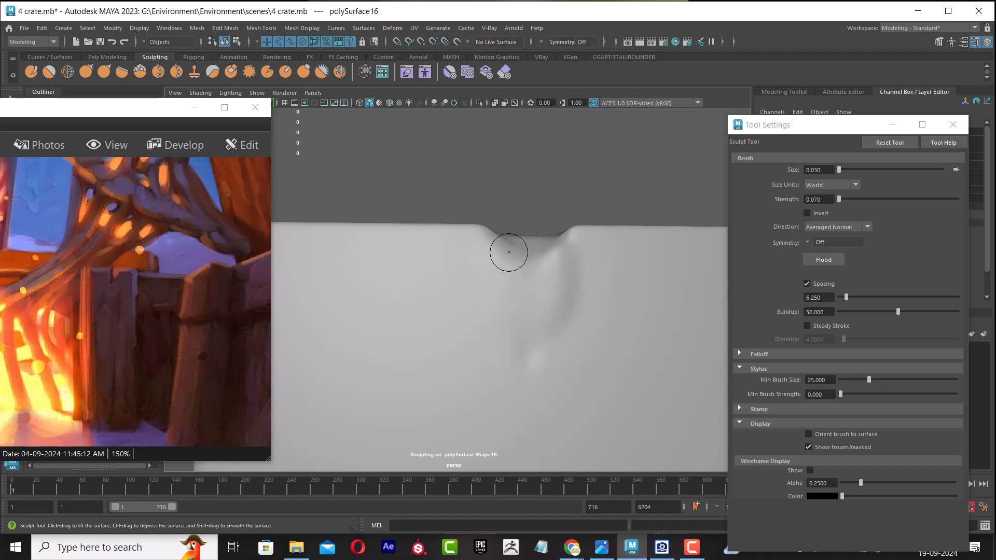
# Step: Carve a tapering crack downward from the corner post's notch with the Sculpt Tool, using brush size 0.038 and strength 0.042
pyautogui.moveTo(516, 270)
pyautogui.keyDown('ctrl'); pyautogui.mouseDown()
pyautogui.moveTo(527, 257)
pyautogui.moveTo(536, 289)
pyautogui.moveTo(538, 261)
pyautogui.moveTo(525, 306)
pyautogui.moveTo(522, 270)
pyautogui.moveTo(531, 330)
pyautogui.moveTo(560, 241)
pyautogui.moveTo(531, 353)
pyautogui.moveTo(514, 271)
pyautogui.moveTo(534, 315)
pyautogui.moveTo(549, 273)
pyautogui.moveTo(529, 261)
pyautogui.moveTo(527, 332)
pyautogui.mouseUp(); pyautogui.keyUp('ctrl')
pyautogui.hotkey('ctrl', 'z')
pyautogui.press('m')
pyautogui.hotkey('ctrl', 'z')
pyautogui.press('b')
pyautogui.keyDown('ctrl'); pyautogui.moveTo(531, 291); pyautogui.dragTo(534, 338); pyautogui.keyUp('ctrl')
pyautogui.moveTo(557, 244)
pyautogui.keyDown('ctrl'); pyautogui.mouseDown()
pyautogui.moveTo(543, 263)
pyautogui.moveTo(532, 245)
pyautogui.moveTo(537, 312)
pyautogui.moveTo(582, 308)
pyautogui.mouseUp(); pyautogui.keyUp('ctrl')
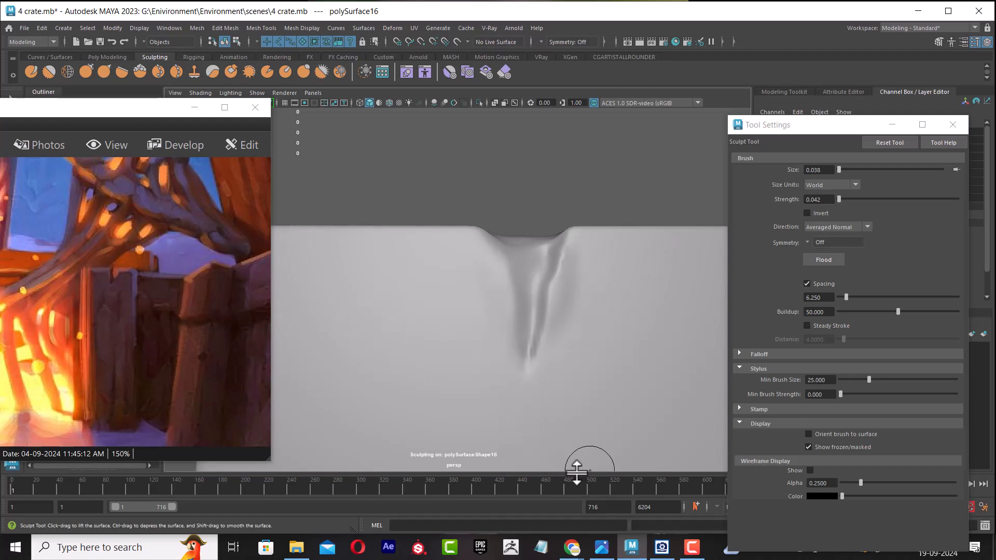
# Step: Examine the crate's post and upper frame from several angles against the planks in the wooden-fence reference
pyautogui.scroll(-5, 608, 313)
pyautogui.keyDown('alt'); pyautogui.moveTo(610, 308); pyautogui.dragTo(600, 333); pyautogui.keyUp('alt')
pyautogui.keyDown('alt'); pyautogui.moveTo(600, 333); pyautogui.dragTo(551, 267, button='right'); pyautogui.keyUp('alt')
pyautogui.moveTo(578, 358)
pyautogui.keyDown('alt'); pyautogui.mouseDown()
pyautogui.moveTo(572, 315)
pyautogui.moveTo(545, 296)
pyautogui.moveTo(465, 284)
pyautogui.moveTo(536, 344)
pyautogui.moveTo(559, 351)
pyautogui.moveTo(529, 345)
pyautogui.mouseUp(); pyautogui.keyUp('alt')
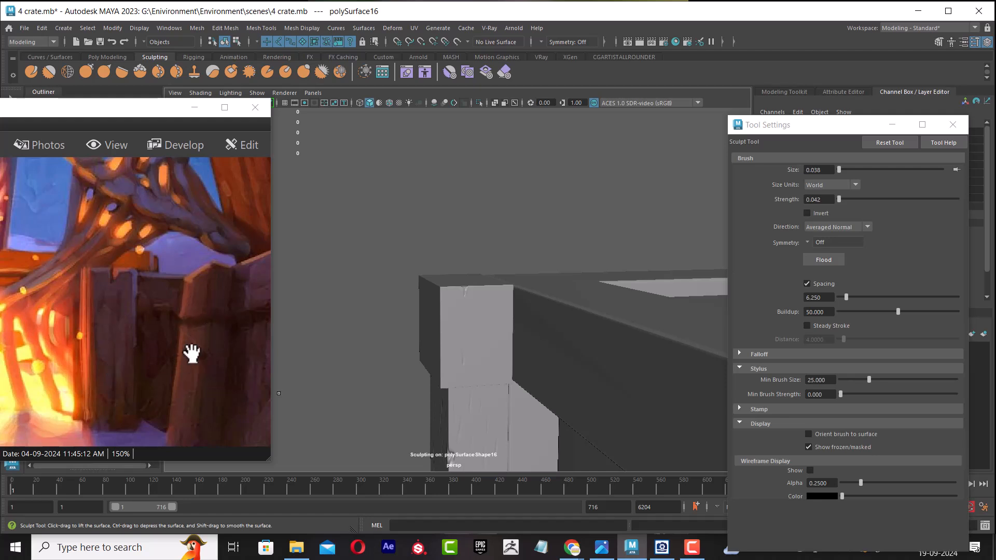
pyautogui.moveTo(476, 318)
pyautogui.keyDown('alt'); pyautogui.mouseDown()
pyautogui.moveTo(503, 289)
pyautogui.moveTo(485, 313)
pyautogui.mouseUp(); pyautogui.keyUp('alt')
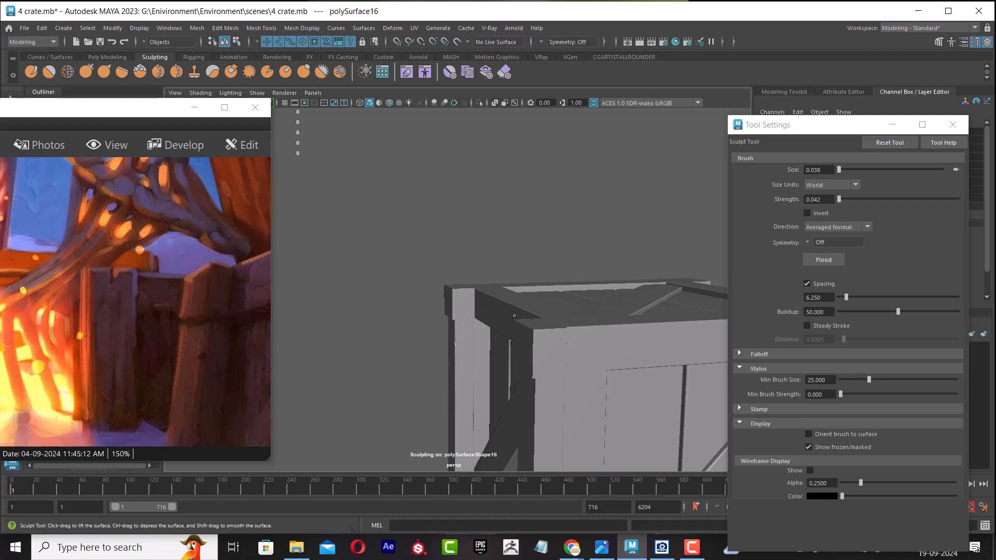
pyautogui.moveTo(184, 363); pyautogui.dragTo(207, 273)
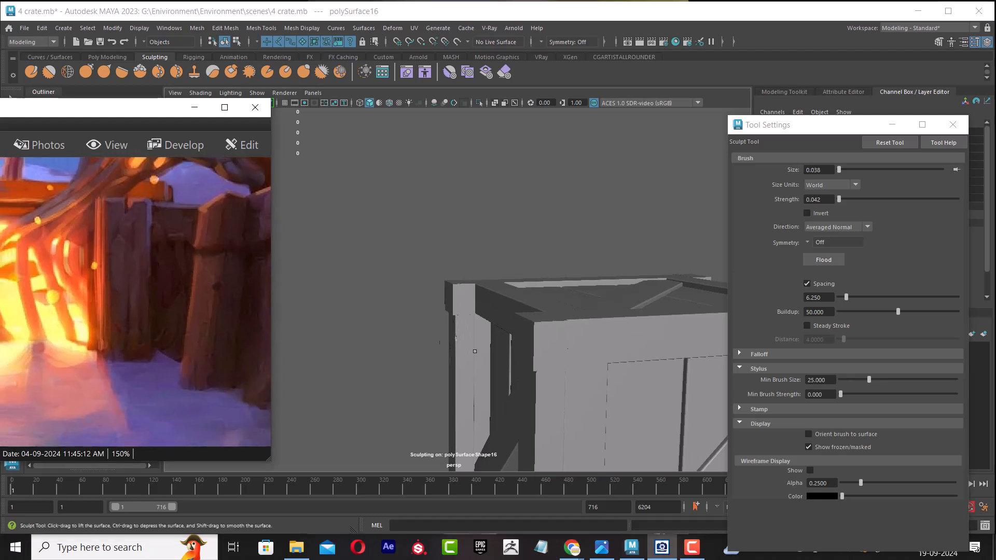
pyautogui.keyDown('alt'); pyautogui.moveTo(440, 343); pyautogui.dragTo(555, 367); pyautogui.keyUp('alt')
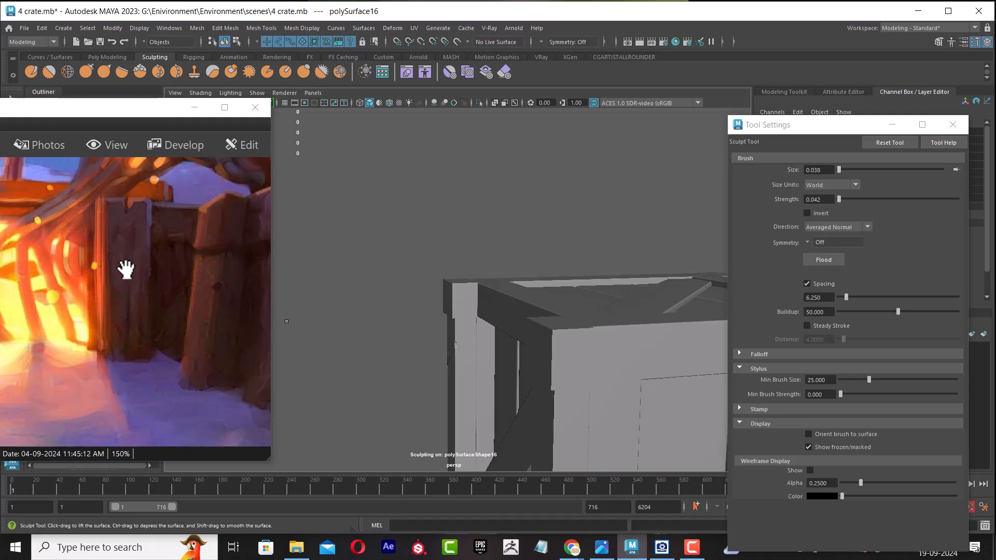
pyautogui.keyDown('alt'); pyautogui.moveTo(524, 324); pyautogui.dragTo(522, 305); pyautogui.keyUp('alt')
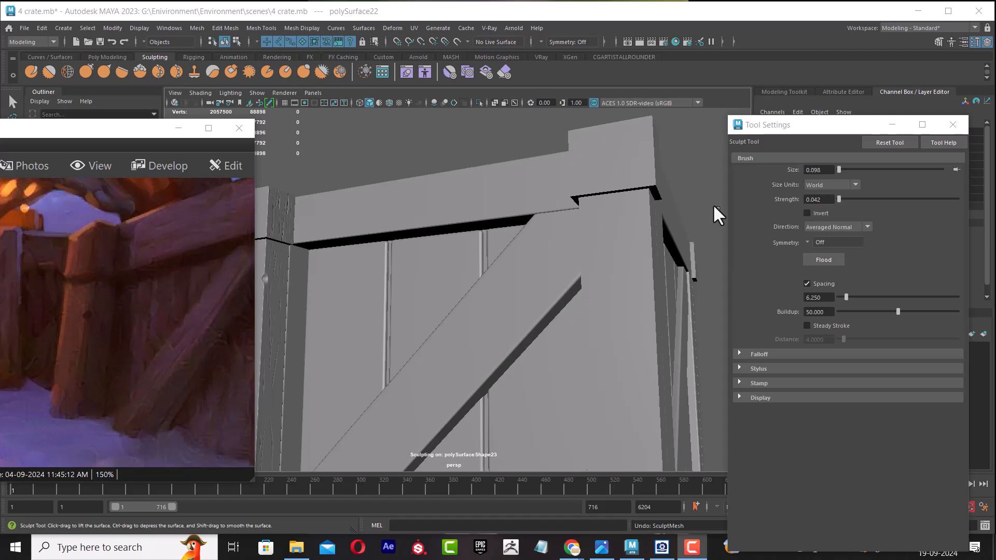
# Step: Reactivate the Sculpt Tool on the diagonal brace and carve grooves along its lower edge with brush size 0.098 and strength 0.042
pyautogui.moveTo(563, 216)
pyautogui.keyDown('alt'); pyautogui.mouseDown()
pyautogui.moveTo(551, 251)
pyautogui.moveTo(595, 208)
pyautogui.moveTo(618, 218)
pyautogui.moveTo(645, 255)
pyautogui.mouseUp(); pyautogui.keyUp('alt')
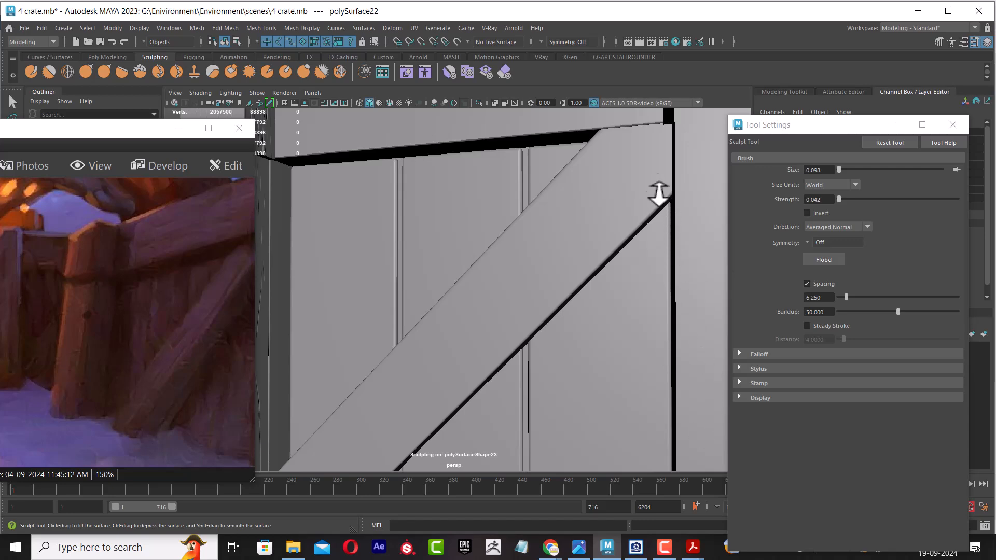
pyautogui.press('w')
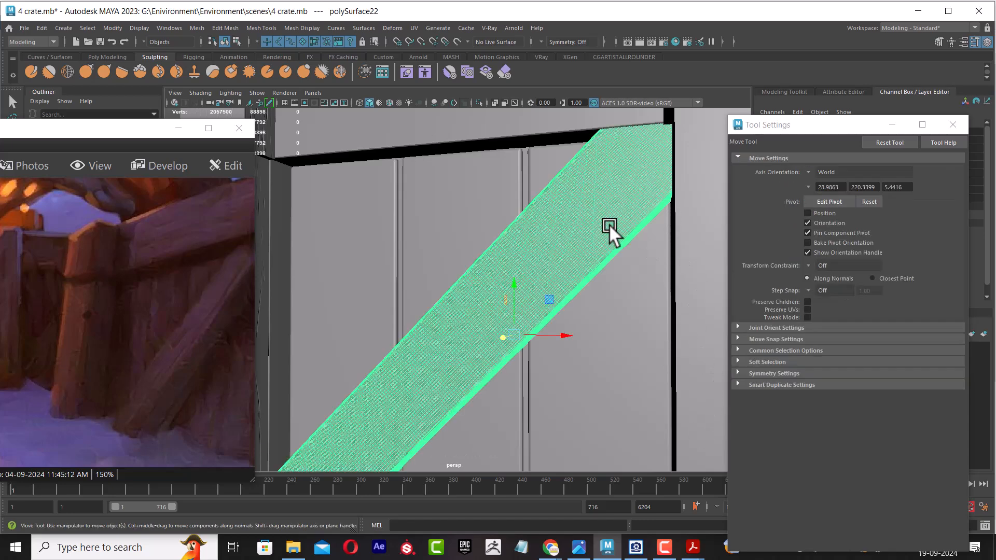
pyautogui.click(31, 68)
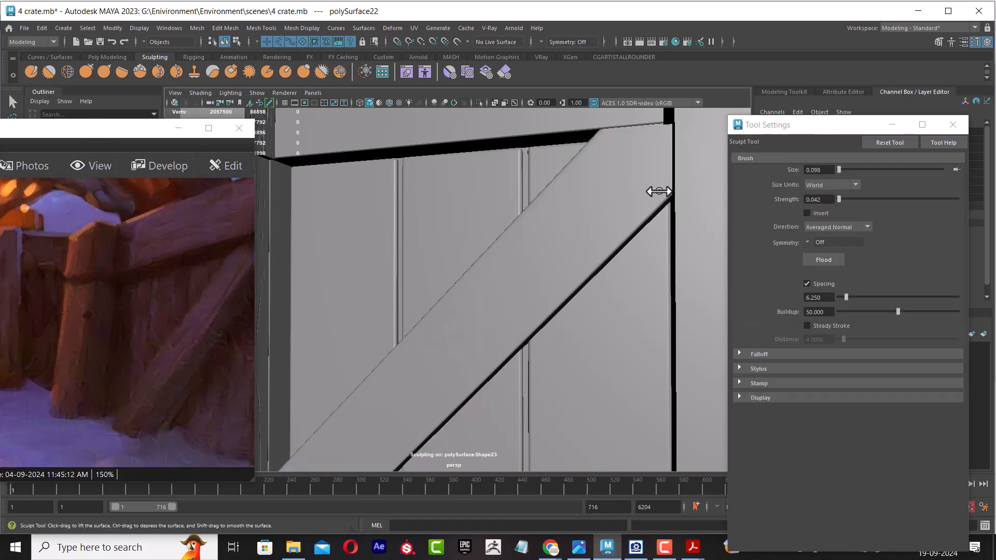
pyautogui.keyDown('alt'); pyautogui.moveTo(628, 255); pyautogui.dragTo(633, 251); pyautogui.keyUp('alt')
pyautogui.keyDown('ctrl'); pyautogui.moveTo(657, 187); pyautogui.dragTo(503, 361); pyautogui.keyUp('ctrl')
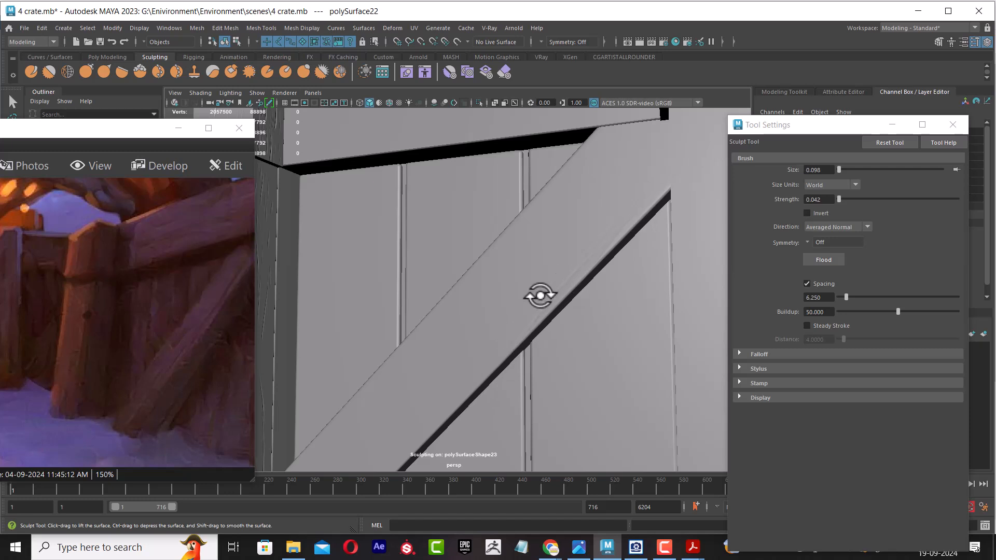
pyautogui.keyDown('alt'); pyautogui.moveTo(611, 337); pyautogui.dragTo(604, 299); pyautogui.keyUp('alt')
pyautogui.keyDown('alt'); pyautogui.moveTo(532, 368); pyautogui.dragTo(522, 363); pyautogui.keyUp('alt')
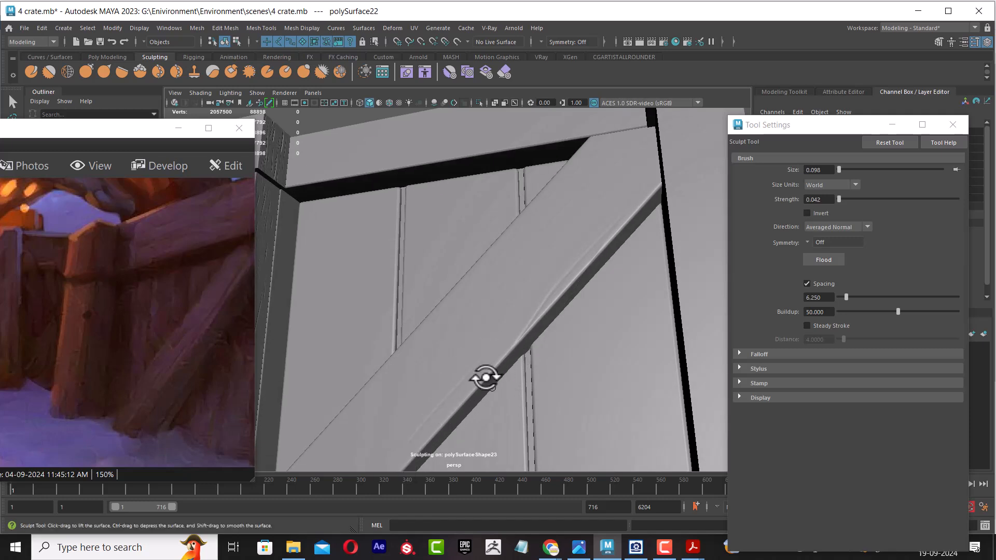
# Step: Continue the edge grooves toward the lower half of the diagonal brace and compare them with the fence reference
pyautogui.keyDown('alt'); pyautogui.moveTo(504, 351); pyautogui.dragTo(598, 237, button='middle'); pyautogui.keyUp('alt')
pyautogui.keyDown('alt'); pyautogui.moveTo(598, 237); pyautogui.dragTo(550, 338, button='right'); pyautogui.keyUp('alt')
pyautogui.keyDown('alt'); pyautogui.moveTo(550, 339); pyautogui.dragTo(572, 357); pyautogui.keyUp('alt')
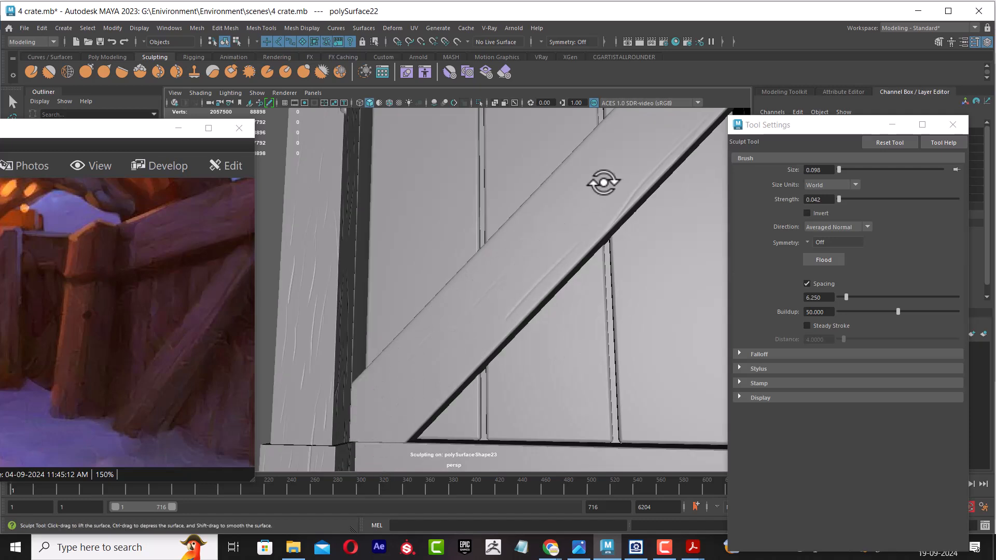
pyautogui.keyDown('alt'); pyautogui.moveTo(509, 236); pyautogui.dragTo(497, 216); pyautogui.keyUp('alt')
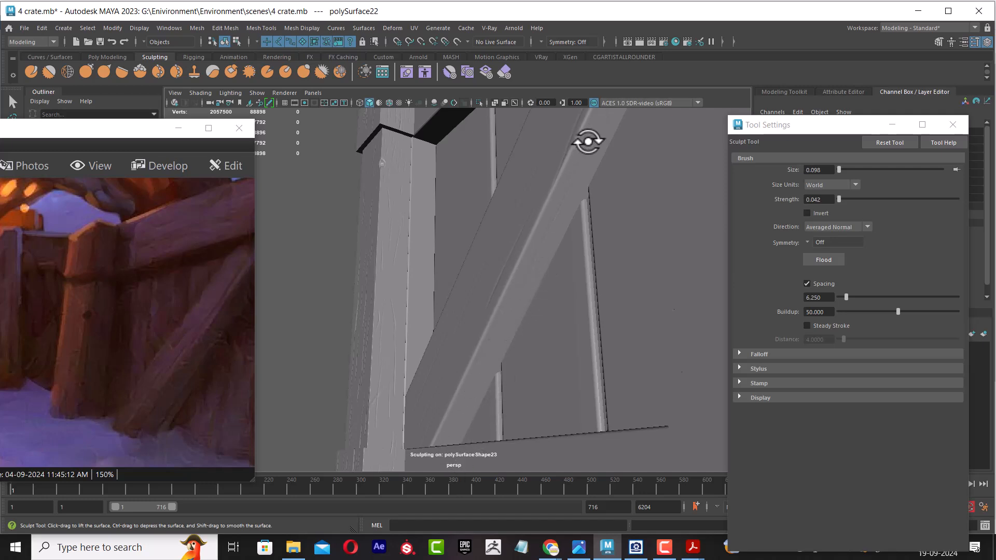
pyautogui.keyDown('alt'); pyautogui.moveTo(472, 213); pyautogui.dragTo(589, 373); pyautogui.keyUp('alt')
pyautogui.click(67, 344)
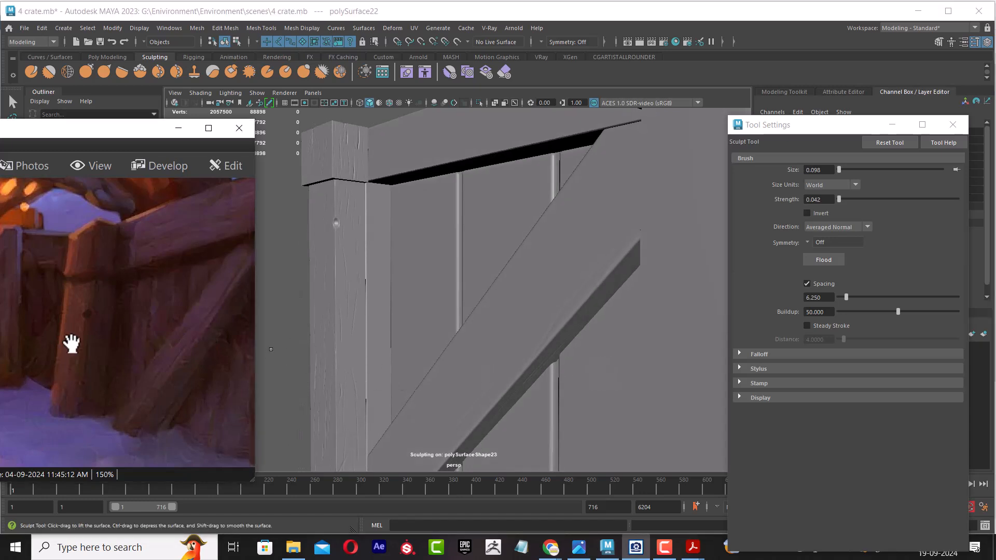
pyautogui.keyDown('alt'); pyautogui.moveTo(713, 222); pyautogui.dragTo(677, 151); pyautogui.keyUp('alt')
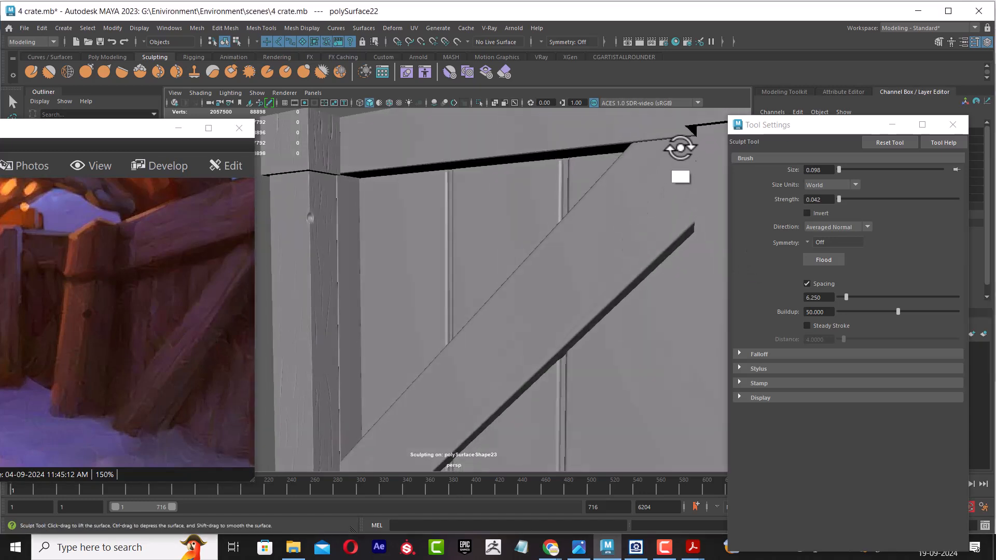
pyautogui.keyDown('alt'); pyautogui.moveTo(560, 285); pyautogui.dragTo(641, 199); pyautogui.keyUp('alt')
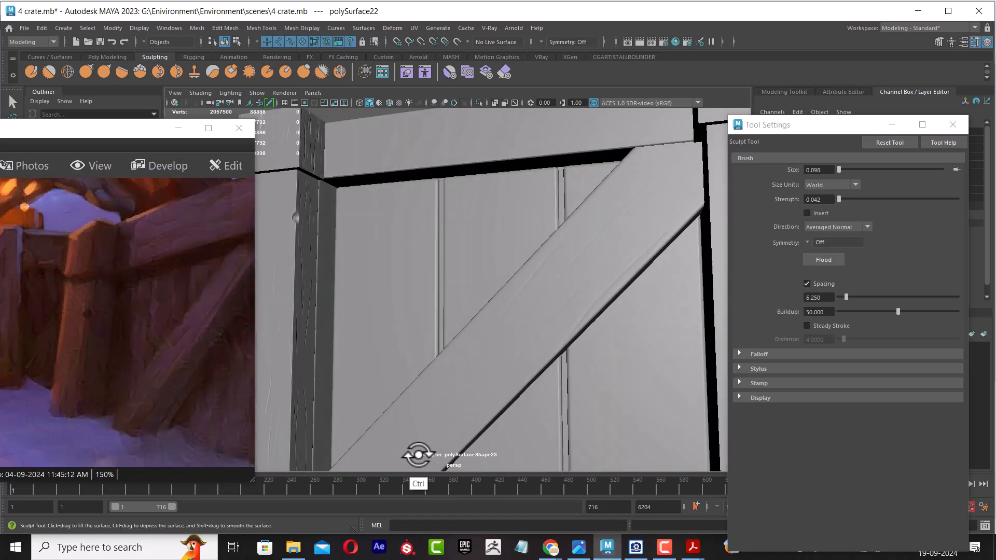
# Step: Carve long wood-grain grooves lengthwise across the diagonal brace's front face, down to its lower end
pyautogui.keyDown('alt'); pyautogui.moveTo(665, 370); pyautogui.dragTo(649, 270, button='middle'); pyautogui.keyUp('alt')
pyautogui.keyDown('alt'); pyautogui.moveTo(649, 270); pyautogui.dragTo(593, 269, button='right'); pyautogui.keyUp('alt')
pyautogui.keyDown('alt'); pyautogui.moveTo(593, 269); pyautogui.dragTo(622, 291); pyautogui.keyUp('alt')
pyautogui.keyDown('alt'); pyautogui.moveTo(622, 290); pyautogui.dragTo(600, 320, button='right'); pyautogui.keyUp('alt')
pyautogui.keyDown('alt'); pyautogui.moveTo(600, 320); pyautogui.dragTo(542, 299); pyautogui.keyUp('alt')
pyautogui.keyDown('ctrl'); pyautogui.moveTo(473, 261); pyautogui.dragTo(397, 339); pyautogui.keyUp('ctrl')
pyautogui.moveTo(478, 319)
pyautogui.keyDown('ctrl'); pyautogui.mouseDown()
pyautogui.moveTo(402, 401)
pyautogui.moveTo(384, 398)
pyautogui.mouseUp(); pyautogui.keyUp('ctrl')
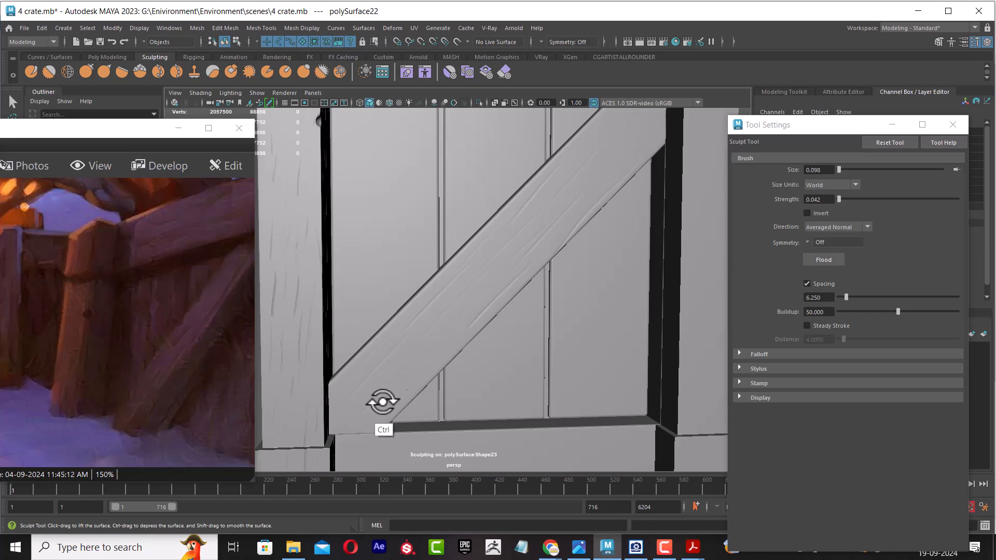
# Step: Carve lengthwise wood-grain grooves into the narrow underside of the diagonal brace
pyautogui.moveTo(511, 314)
pyautogui.keyDown('alt'); pyautogui.mouseDown()
pyautogui.moveTo(538, 342)
pyautogui.moveTo(468, 301)
pyautogui.mouseUp(); pyautogui.keyUp('alt')
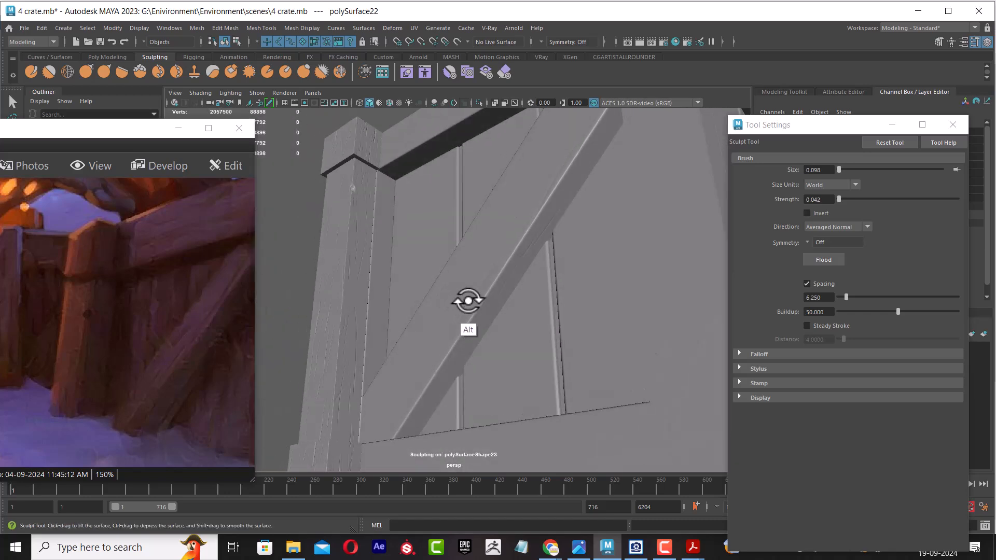
pyautogui.keyDown('alt'); pyautogui.moveTo(489, 300); pyautogui.dragTo(469, 376, button='middle'); pyautogui.keyUp('alt')
pyautogui.keyDown('alt'); pyautogui.moveTo(470, 376); pyautogui.dragTo(490, 347); pyautogui.keyUp('alt')
pyautogui.keyDown('alt'); pyautogui.moveTo(490, 347); pyautogui.dragTo(522, 359, button='right'); pyautogui.keyUp('alt')
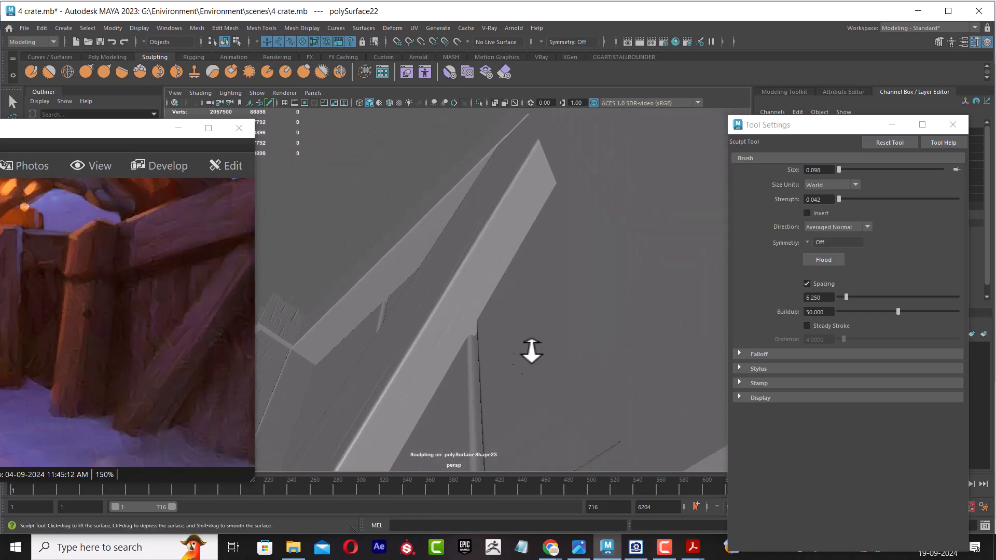
pyautogui.keyDown('alt'); pyautogui.moveTo(524, 363); pyautogui.dragTo(539, 390); pyautogui.keyUp('alt')
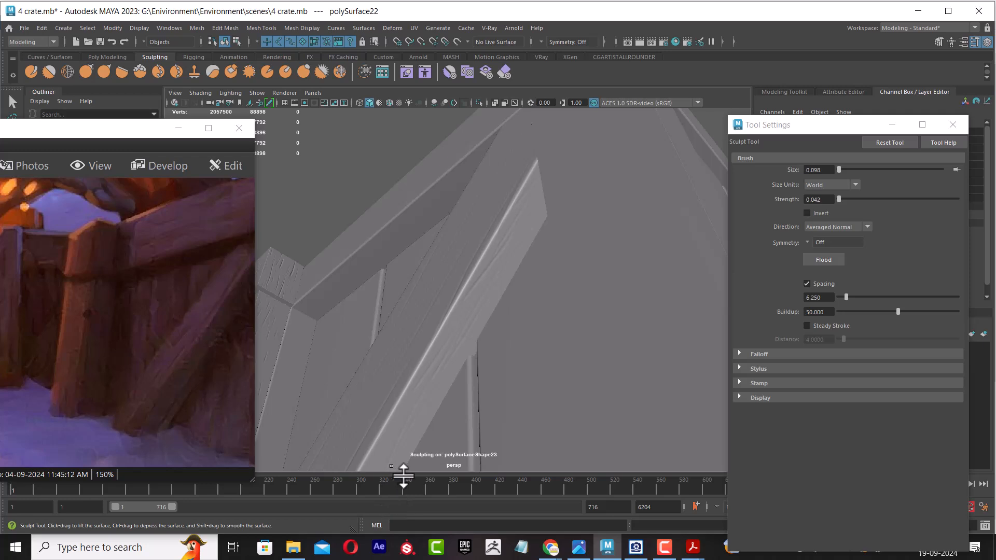
pyautogui.keyDown('alt'); pyautogui.moveTo(431, 313); pyautogui.dragTo(478, 227, button='middle'); pyautogui.keyUp('alt')
pyautogui.keyDown('alt'); pyautogui.moveTo(478, 227); pyautogui.dragTo(519, 270); pyautogui.keyUp('alt')
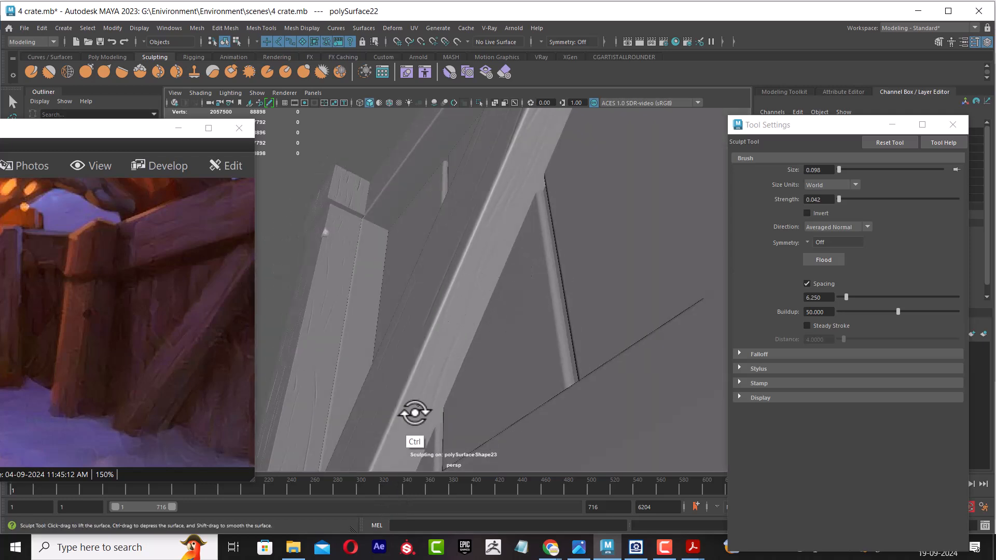
pyautogui.keyDown('alt'); pyautogui.moveTo(377, 464); pyautogui.dragTo(542, 216, button='middle'); pyautogui.keyUp('alt')
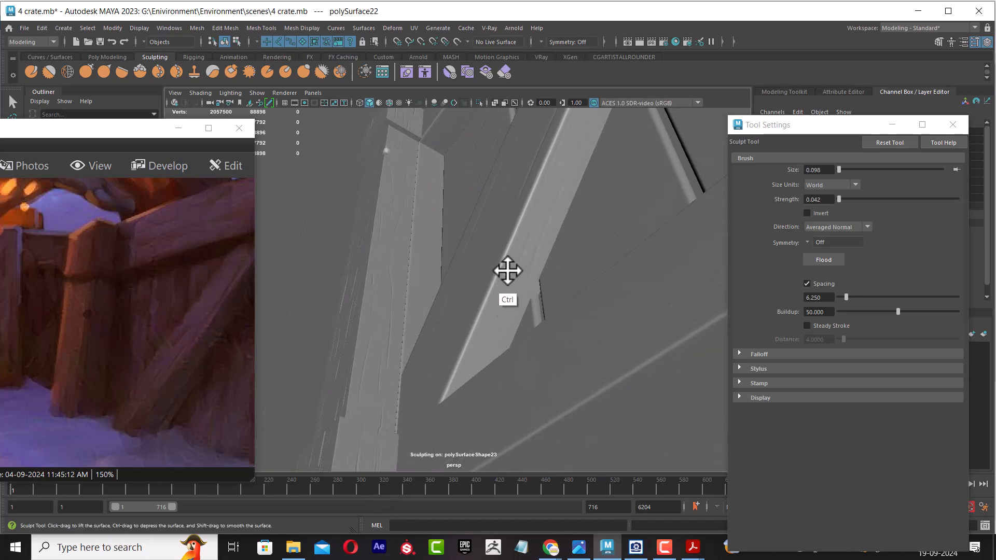
# Step: Carve wood-grain grooves along the narrow upper side of the diagonal brace
pyautogui.keyDown('alt'); pyautogui.moveTo(454, 372); pyautogui.dragTo(493, 373); pyautogui.keyUp('alt')
pyautogui.keyDown('alt'); pyautogui.moveTo(494, 373); pyautogui.dragTo(538, 423, button='right'); pyautogui.keyUp('alt')
pyautogui.keyDown('alt'); pyautogui.moveTo(538, 423); pyautogui.dragTo(585, 395); pyautogui.keyUp('alt')
pyautogui.moveTo(585, 396)
pyautogui.keyDown('alt'); pyautogui.mouseDown(button='middle')
pyautogui.moveTo(560, 367)
pyautogui.moveTo(542, 393)
pyautogui.mouseUp(button='middle'); pyautogui.keyUp('alt')
pyautogui.moveTo(560, 249)
pyautogui.keyDown('alt'); pyautogui.mouseDown()
pyautogui.moveTo(596, 258)
pyautogui.moveTo(533, 211)
pyautogui.moveTo(498, 217)
pyautogui.moveTo(401, 391)
pyautogui.moveTo(349, 455)
pyautogui.moveTo(527, 194)
pyautogui.moveTo(419, 377)
pyautogui.mouseUp(); pyautogui.keyUp('alt')
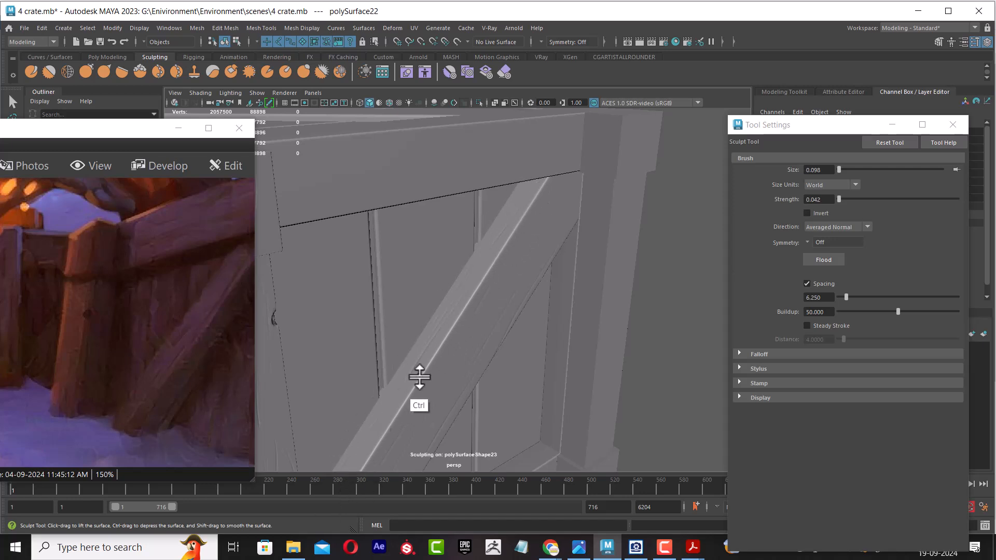
# Step: Inspect the sculpted brace and post on the whole crate and compare them with the planks in the fence reference
pyautogui.keyDown('alt'); pyautogui.moveTo(441, 322); pyautogui.dragTo(431, 318); pyautogui.keyUp('alt')
pyautogui.keyDown('alt'); pyautogui.moveTo(431, 318); pyautogui.dragTo(422, 337, button='right'); pyautogui.keyUp('alt')
pyautogui.keyDown('alt'); pyautogui.moveTo(422, 338); pyautogui.dragTo(405, 350); pyautogui.keyUp('alt')
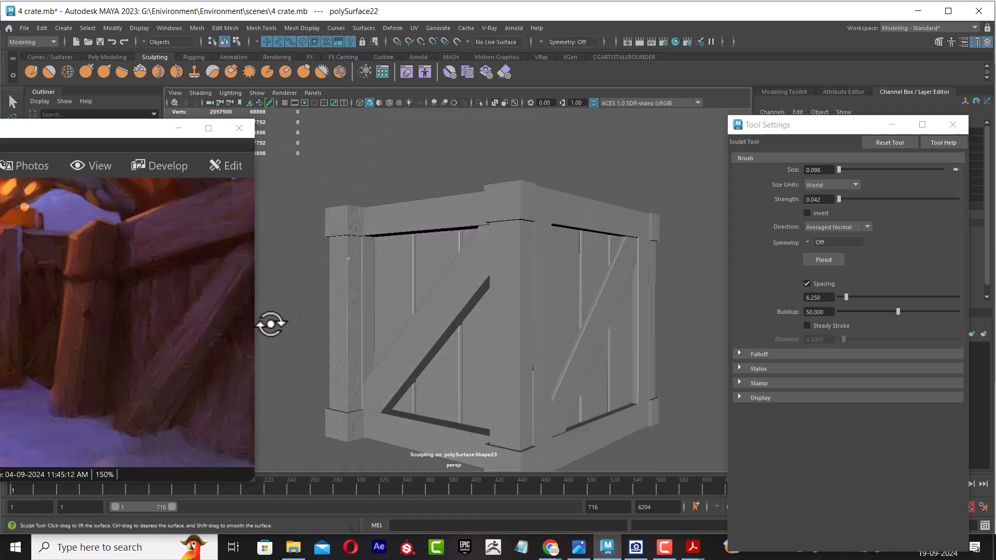
pyautogui.keyDown('alt'); pyautogui.moveTo(320, 298); pyautogui.dragTo(476, 316); pyautogui.keyUp('alt')
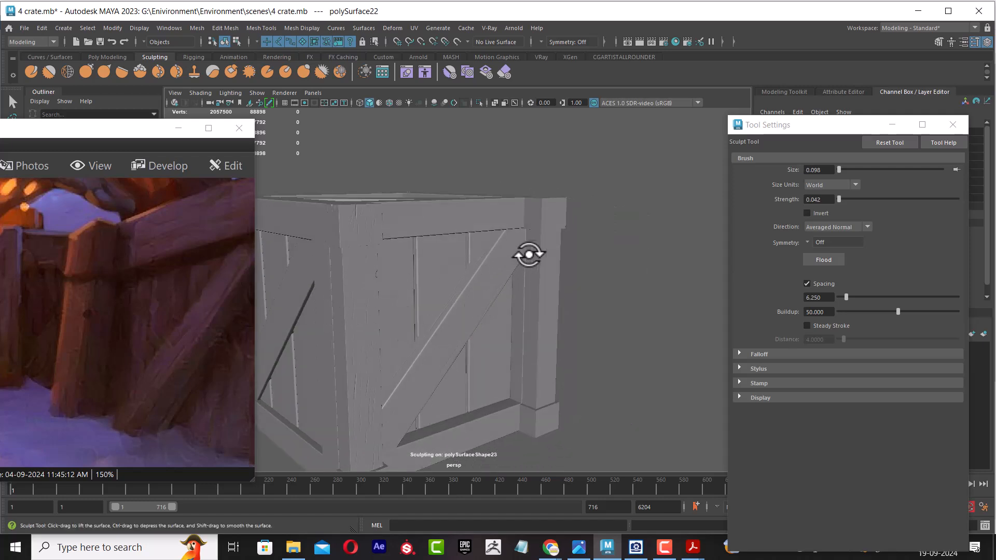
pyautogui.keyDown('alt'); pyautogui.moveTo(476, 276); pyautogui.dragTo(503, 284); pyautogui.keyUp('alt')
pyautogui.keyDown('alt'); pyautogui.moveTo(503, 284); pyautogui.dragTo(513, 338, button='right'); pyautogui.keyUp('alt')
pyautogui.keyDown('alt'); pyautogui.moveTo(513, 338); pyautogui.dragTo(464, 343); pyautogui.keyUp('alt')
pyautogui.moveTo(128, 337); pyautogui.dragTo(128, 327)
pyautogui.keyDown('alt'); pyautogui.moveTo(467, 305); pyautogui.dragTo(423, 291); pyautogui.keyUp('alt')
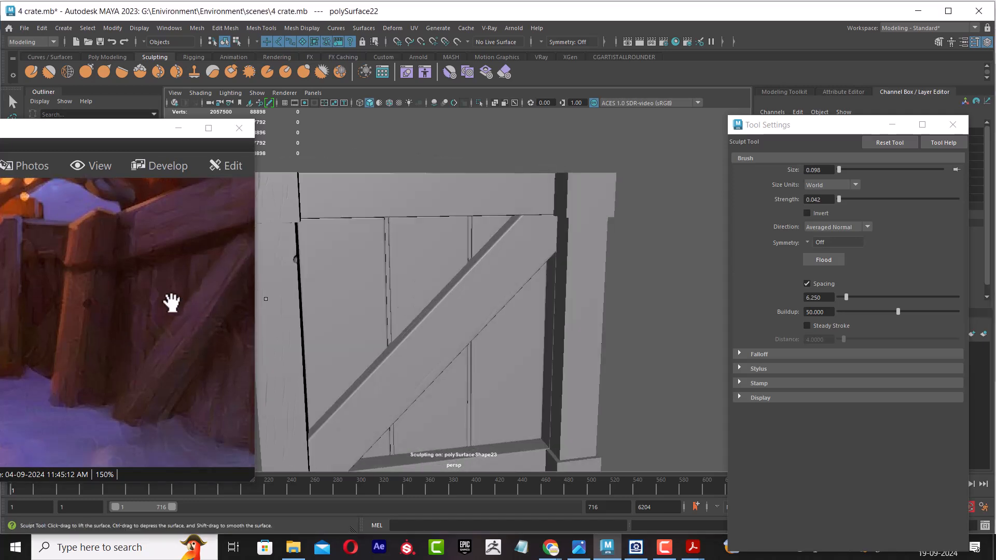
pyautogui.moveTo(180, 306); pyautogui.dragTo(160, 335)
pyautogui.moveTo(457, 259)
pyautogui.keyDown('alt'); pyautogui.mouseDown()
pyautogui.moveTo(410, 260)
pyautogui.moveTo(442, 260)
pyautogui.mouseUp(); pyautogui.keyUp('alt')
pyautogui.keyDown('alt'); pyautogui.moveTo(443, 261); pyautogui.dragTo(450, 193, button='right'); pyautogui.keyUp('alt')
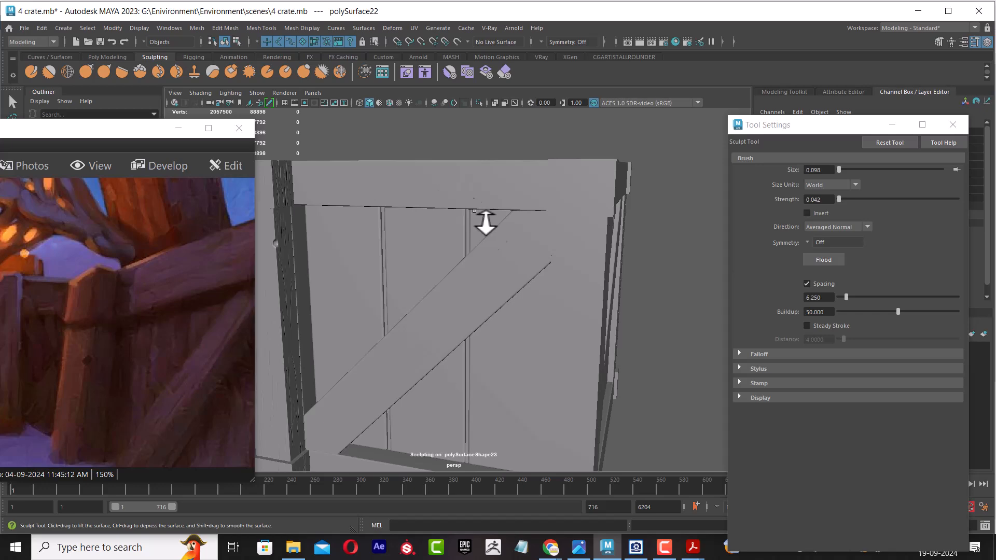
# Step: Leave sculpting, select the crate's main frame body and hide all unselected objects
pyautogui.press('w')
pyautogui.click(509, 193)
pyautogui.keyDown('alt'); pyautogui.moveTo(529, 232); pyautogui.dragTo(506, 216); pyautogui.keyUp('alt')
pyautogui.moveTo(506, 216)
pyautogui.keyDown('alt'); pyautogui.mouseDown(button='right')
pyautogui.moveTo(535, 242)
pyautogui.moveTo(552, 305)
pyautogui.mouseUp(button='right'); pyautogui.keyUp('alt')
pyautogui.keyDown('alt'); pyautogui.moveTo(551, 304); pyautogui.dragTo(514, 282); pyautogui.keyUp('alt')
pyautogui.keyDown('alt'); pyautogui.moveTo(514, 282); pyautogui.dragTo(518, 286, button='right'); pyautogui.keyUp('alt')
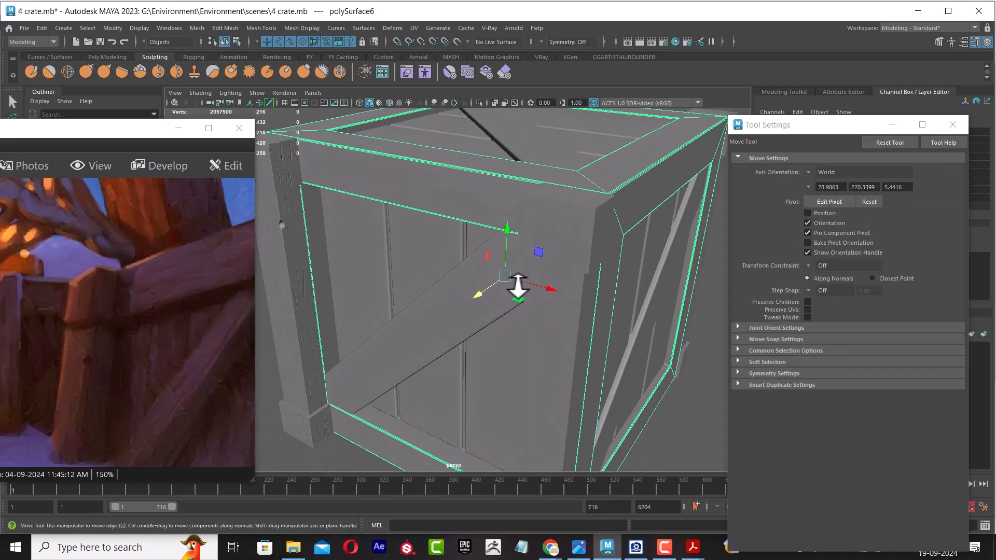
pyautogui.hotkey('alt', 'h')
# Step: Try applying Smooth to the isolated crate body and undo it
pyautogui.keyDown('alt'); pyautogui.moveTo(546, 285); pyautogui.dragTo(582, 332); pyautogui.keyUp('alt')
pyautogui.keyDown('shift'); pyautogui.rightClick(585, 234); pyautogui.keyUp('shift')
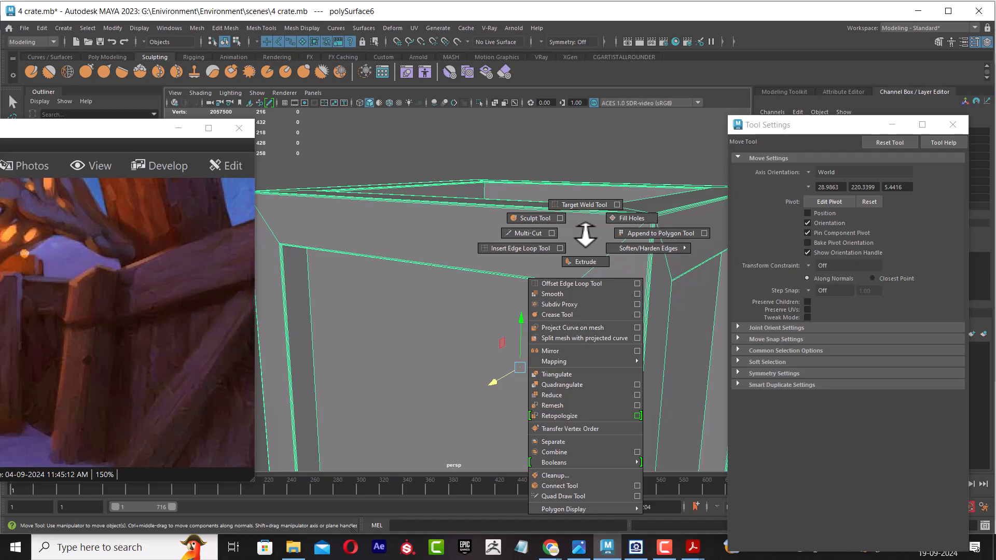
pyautogui.click(577, 294)
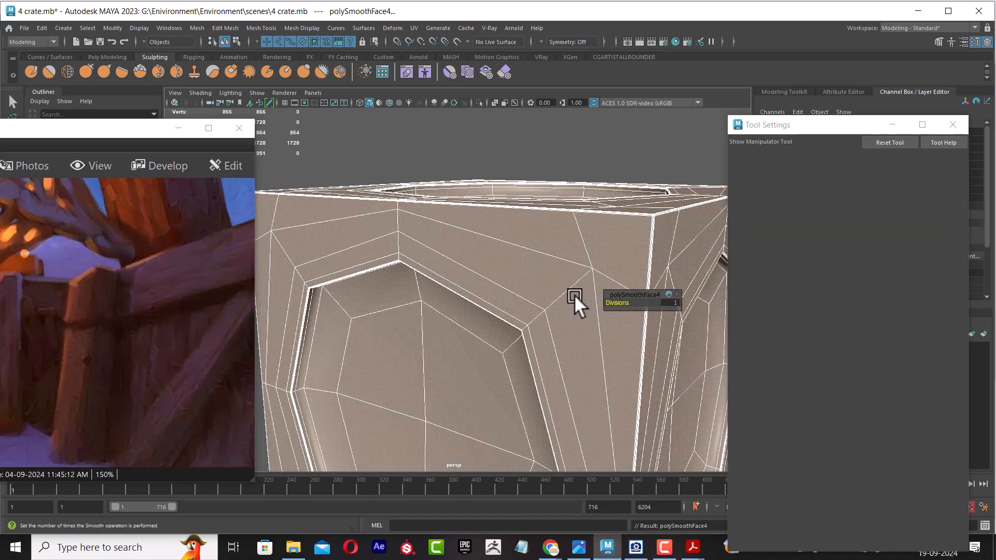
pyautogui.hotkey('ctrl', 'z')
# Step: Subdivide the crate's main frame body with Add Divisions twice, using 2 divisions each time
pyautogui.keyDown('alt'); pyautogui.moveTo(585, 304); pyautogui.dragTo(574, 263); pyautogui.keyUp('alt')
pyautogui.moveTo(574, 238); pyautogui.dragTo(689, 175, button='right')
pyautogui.keyDown('alt'); pyautogui.moveTo(555, 265); pyautogui.dragTo(547, 285); pyautogui.keyUp('alt')
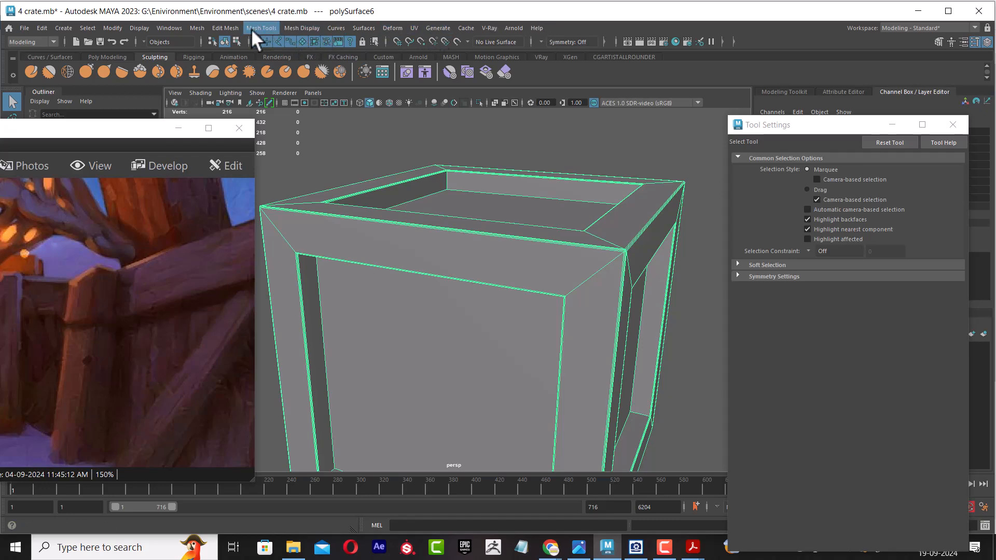
pyautogui.click(203, 27)
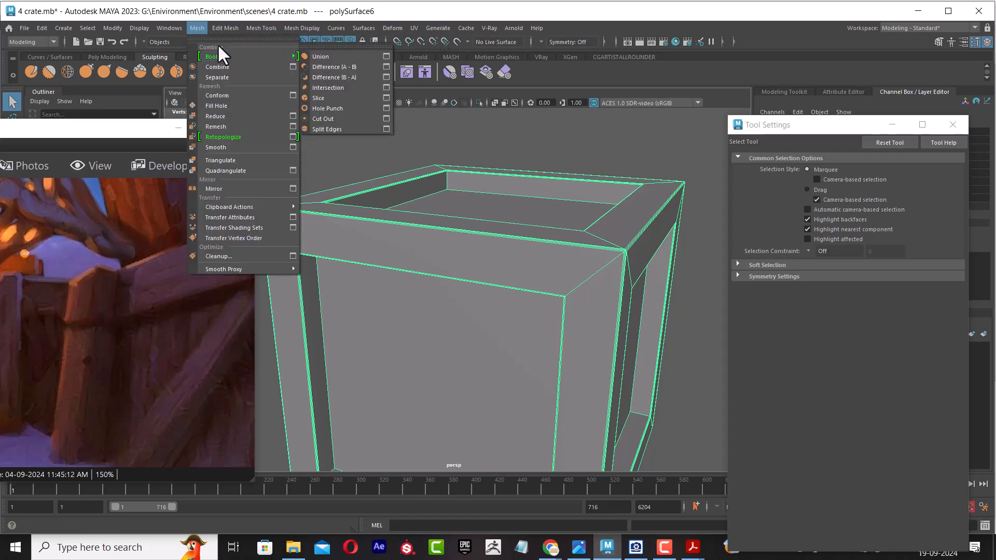
pyautogui.moveTo(180, 29)
pyautogui.moveTo(217, 27)
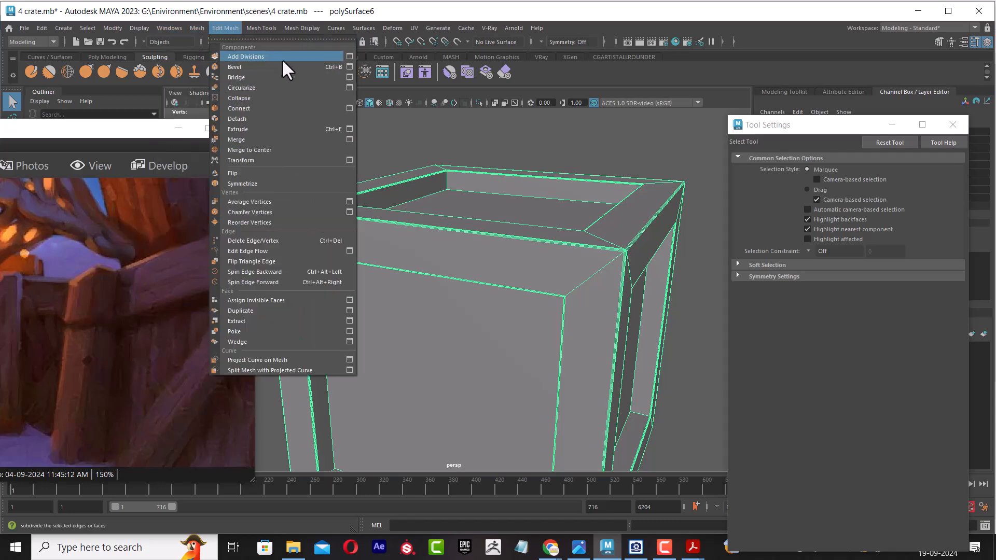
pyautogui.click(296, 57)
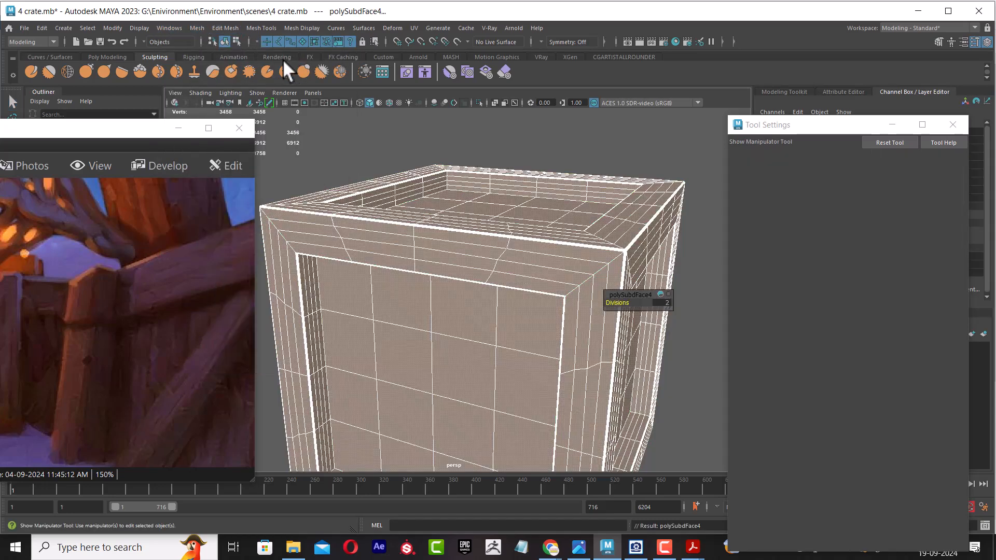
pyautogui.click(201, 28)
pyautogui.moveTo(222, 28)
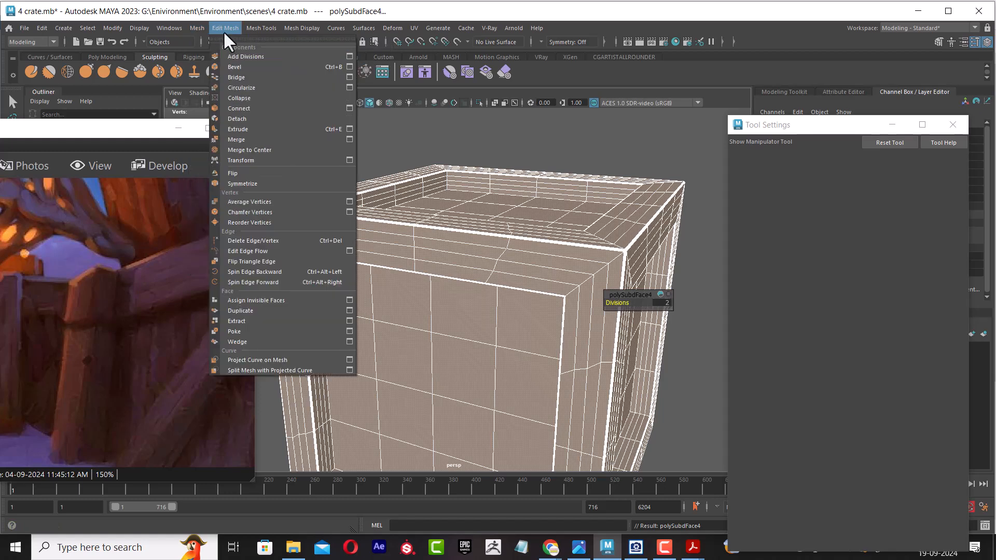
pyautogui.click(250, 56)
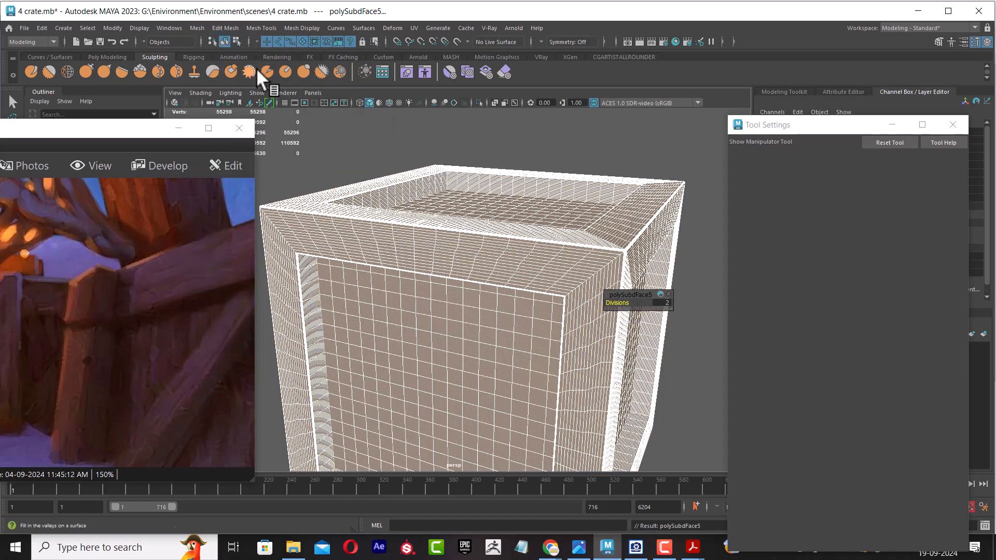
pyautogui.click(586, 157)
pyautogui.click(550, 243)
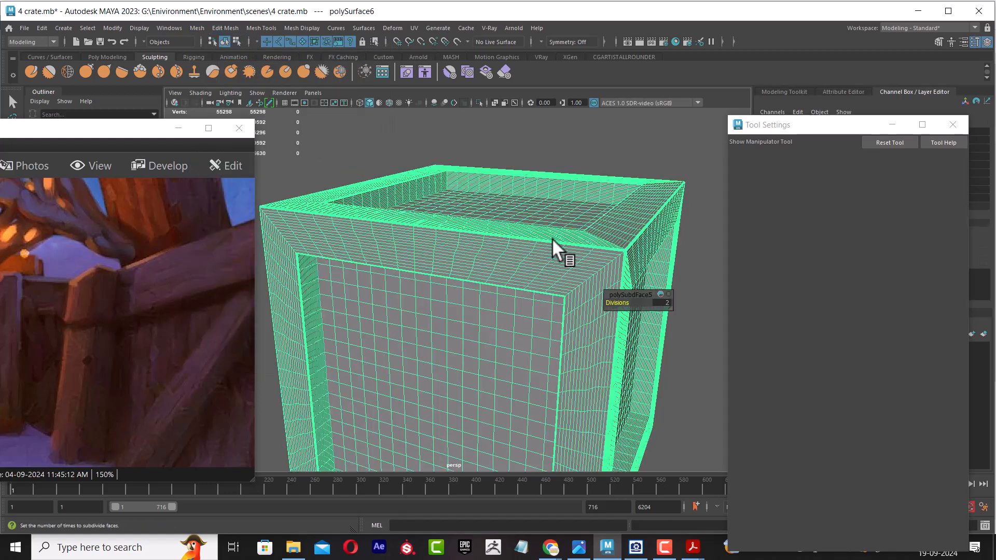
# Step: Try applying Smooth with 1 division to the subdivided crate body and undo it
pyautogui.keyDown('shift'); pyautogui.moveTo(589, 182); pyautogui.dragTo(585, 216, button='right'); pyautogui.keyUp('shift')
pyautogui.keyDown('alt'); pyautogui.moveTo(577, 218); pyautogui.dragTo(560, 207); pyautogui.keyUp('alt')
pyautogui.keyDown('alt'); pyautogui.moveTo(560, 207); pyautogui.dragTo(573, 223, button='right'); pyautogui.keyUp('alt')
pyautogui.keyDown('alt'); pyautogui.moveTo(573, 222); pyautogui.dragTo(586, 244); pyautogui.keyUp('alt')
pyautogui.click(669, 303)
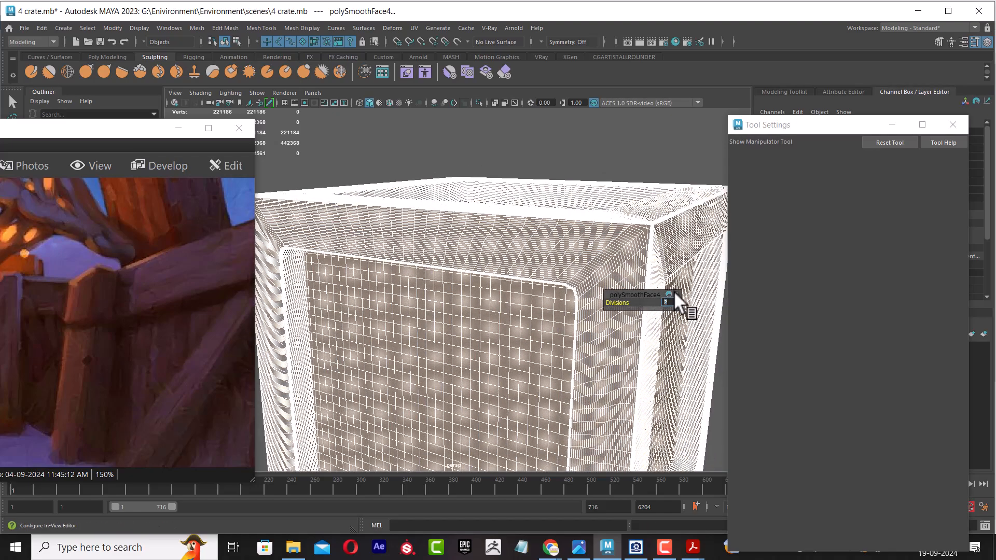
pyautogui.click(584, 179)
pyautogui.keyDown('alt'); pyautogui.moveTo(585, 178); pyautogui.dragTo(547, 193); pyautogui.keyUp('alt')
pyautogui.keyDown('alt'); pyautogui.moveTo(547, 193); pyautogui.dragTo(586, 254, button='right'); pyautogui.keyUp('alt')
pyautogui.keyDown('alt'); pyautogui.moveTo(607, 263); pyautogui.dragTo(609, 197); pyautogui.keyUp('alt')
pyautogui.click(593, 242)
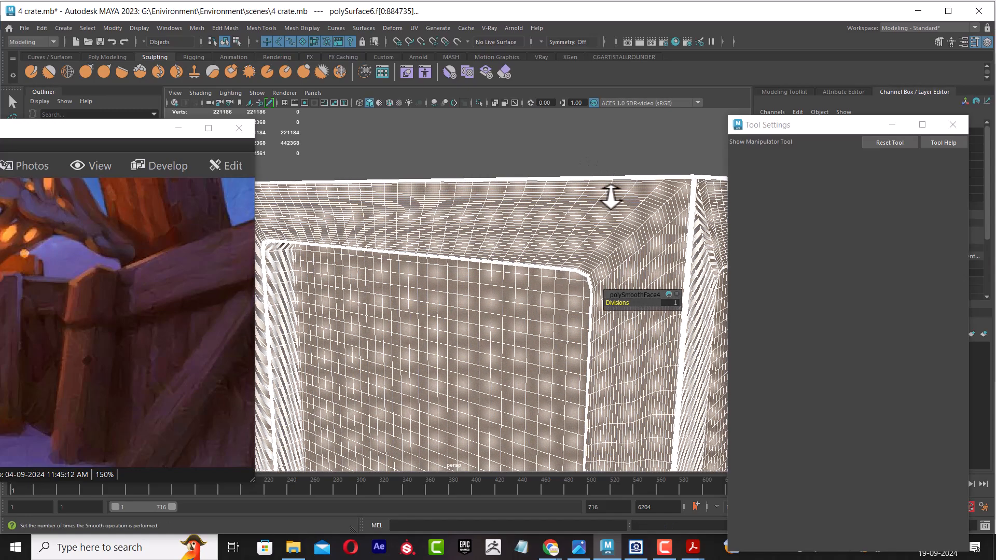
pyautogui.hotkey('ctrl', 'z')
# Step: Inspect the subdivided mesh density of the crate body and check the lower part of the fence reference
pyautogui.keyDown('alt'); pyautogui.moveTo(585, 217); pyautogui.dragTo(649, 231, button='right'); pyautogui.keyUp('alt')
pyautogui.keyDown('alt'); pyautogui.moveTo(648, 231); pyautogui.dragTo(511, 204, button='middle'); pyautogui.keyUp('alt')
pyautogui.keyDown('alt'); pyautogui.moveTo(511, 204); pyautogui.dragTo(545, 240); pyautogui.keyUp('alt')
pyautogui.keyDown('alt'); pyautogui.moveTo(544, 240); pyautogui.dragTo(512, 171, button='right'); pyautogui.keyUp('alt')
pyautogui.moveTo(178, 341); pyautogui.dragTo(176, 283)
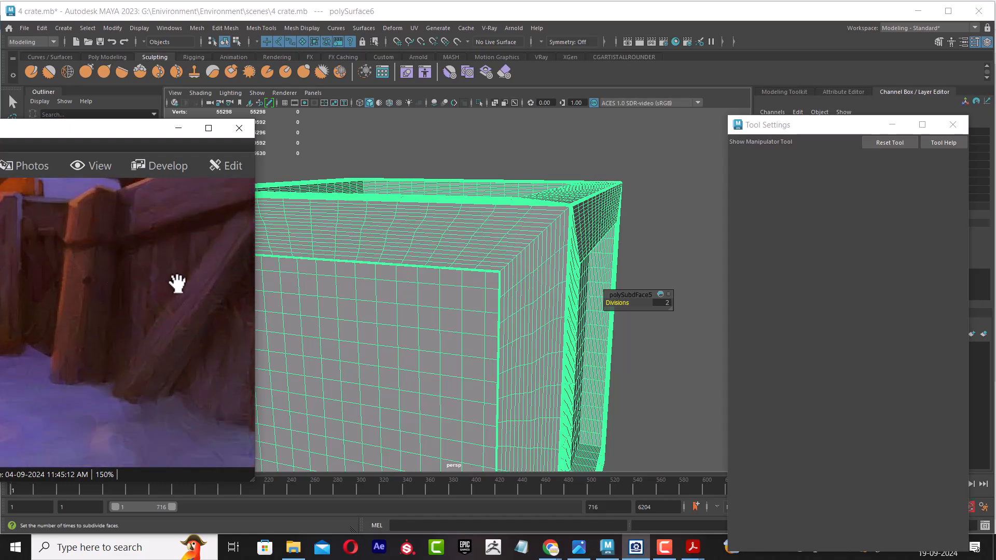
pyautogui.keyDown('alt'); pyautogui.moveTo(476, 261); pyautogui.dragTo(470, 258, button='right'); pyautogui.keyUp('alt')
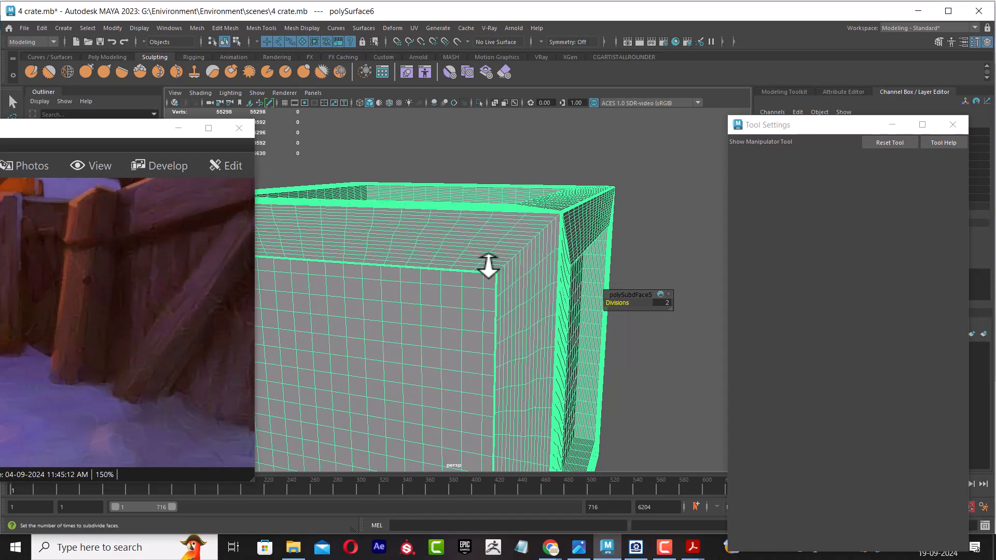
pyautogui.keyDown('alt'); pyautogui.moveTo(411, 246); pyautogui.dragTo(407, 218, button='right'); pyautogui.keyUp('alt')
pyautogui.keyDown('alt'); pyautogui.moveTo(407, 217); pyautogui.dragTo(497, 222); pyautogui.keyUp('alt')
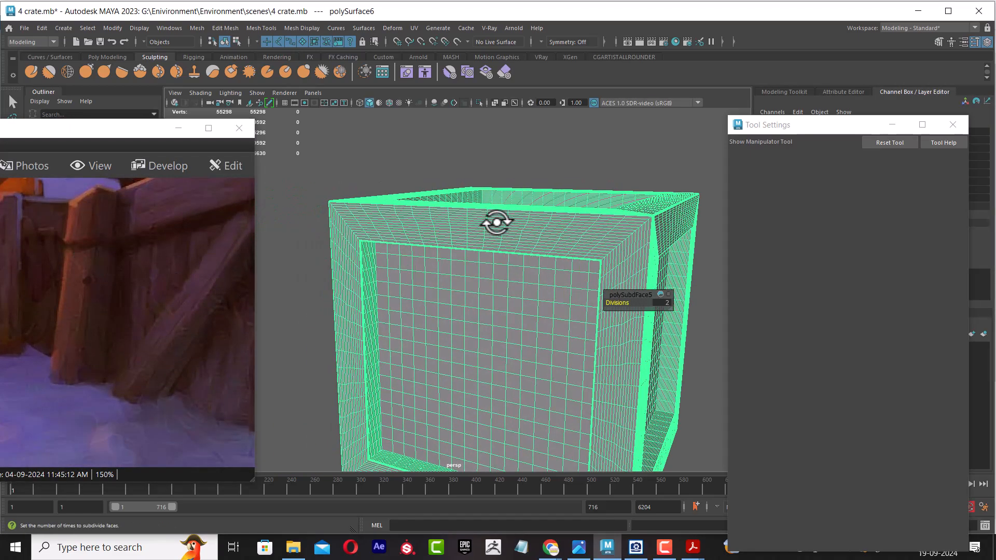
pyautogui.keyDown('alt'); pyautogui.moveTo(494, 225); pyautogui.dragTo(478, 296, button='right'); pyautogui.keyUp('alt')
pyautogui.keyDown('alt'); pyautogui.moveTo(478, 296); pyautogui.dragTo(417, 221); pyautogui.keyUp('alt')
pyautogui.keyDown('alt'); pyautogui.moveTo(417, 221); pyautogui.dragTo(418, 254, button='right'); pyautogui.keyUp('alt')
# Step: Hide all unselected objects around the crate body and close the Tool Settings window
pyautogui.hotkey('alt', 'h')
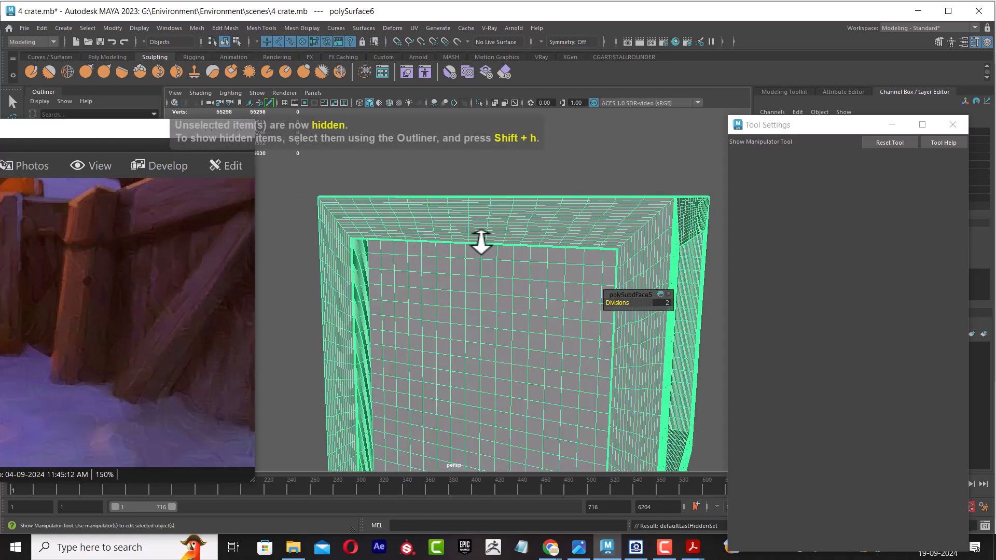
pyautogui.keyDown('alt'); pyautogui.moveTo(451, 240); pyautogui.dragTo(540, 216); pyautogui.keyUp('alt')
pyautogui.keyDown('alt'); pyautogui.moveTo(539, 215); pyautogui.dragTo(573, 249, button='right'); pyautogui.keyUp('alt')
pyautogui.keyDown('alt'); pyautogui.moveTo(574, 249); pyautogui.dragTo(576, 208); pyautogui.keyUp('alt')
pyautogui.keyDown('alt'); pyautogui.moveTo(575, 208); pyautogui.dragTo(493, 223, button='middle'); pyautogui.keyUp('alt')
pyautogui.keyDown('alt'); pyautogui.moveTo(493, 223); pyautogui.dragTo(523, 234); pyautogui.keyUp('alt')
pyautogui.keyDown('alt'); pyautogui.moveTo(524, 234); pyautogui.dragTo(539, 275, button='right'); pyautogui.keyUp('alt')
pyautogui.keyDown('alt'); pyautogui.moveTo(539, 275); pyautogui.dragTo(540, 258); pyautogui.keyUp('alt')
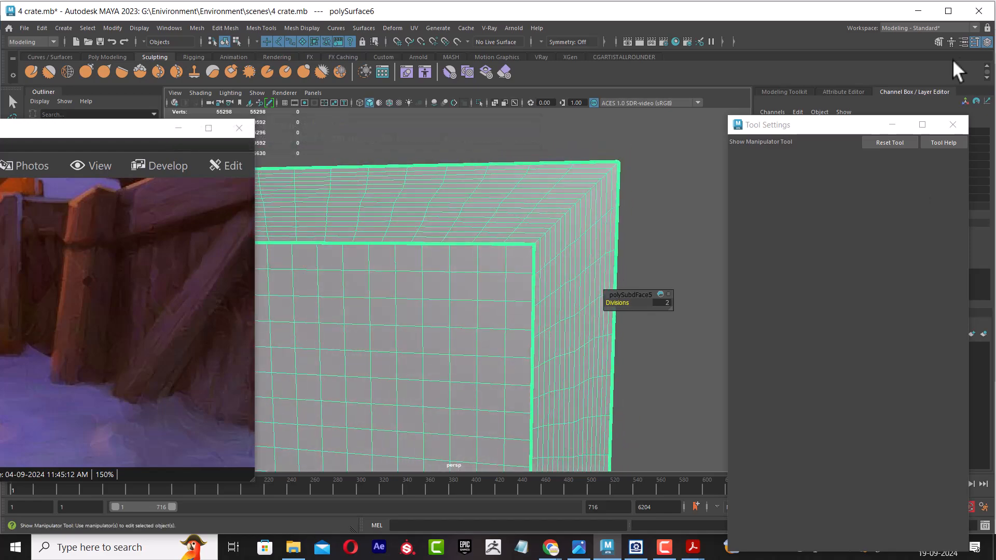
pyautogui.click(949, 122)
# Step: Subdivide the crate body once more with Add Divisions, using 2 divisions
pyautogui.keyDown('alt'); pyautogui.moveTo(571, 213); pyautogui.dragTo(568, 232, button='right'); pyautogui.keyUp('alt')
pyautogui.keyDown('alt'); pyautogui.moveTo(568, 232); pyautogui.dragTo(576, 214); pyautogui.keyUp('alt')
pyautogui.keyDown('alt'); pyautogui.moveTo(577, 214); pyautogui.dragTo(596, 209, button='right'); pyautogui.keyUp('alt')
pyautogui.keyDown('alt'); pyautogui.moveTo(596, 209); pyautogui.dragTo(601, 225); pyautogui.keyUp('alt')
pyautogui.keyDown('alt'); pyautogui.moveTo(600, 226); pyautogui.dragTo(588, 208, button='right'); pyautogui.keyUp('alt')
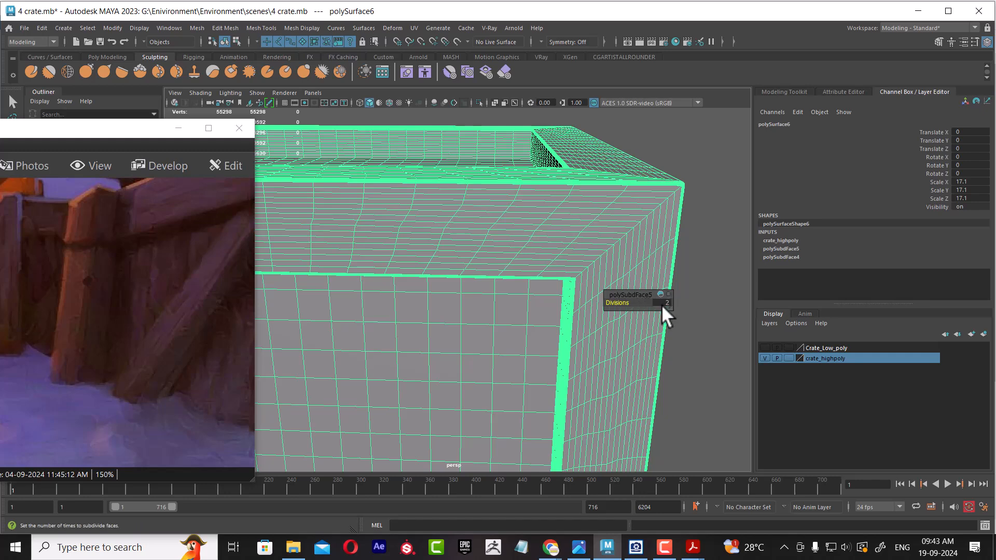
pyautogui.click(683, 167)
pyautogui.click(615, 227)
pyautogui.click(259, 27)
pyautogui.click(260, 27)
pyautogui.click(236, 27)
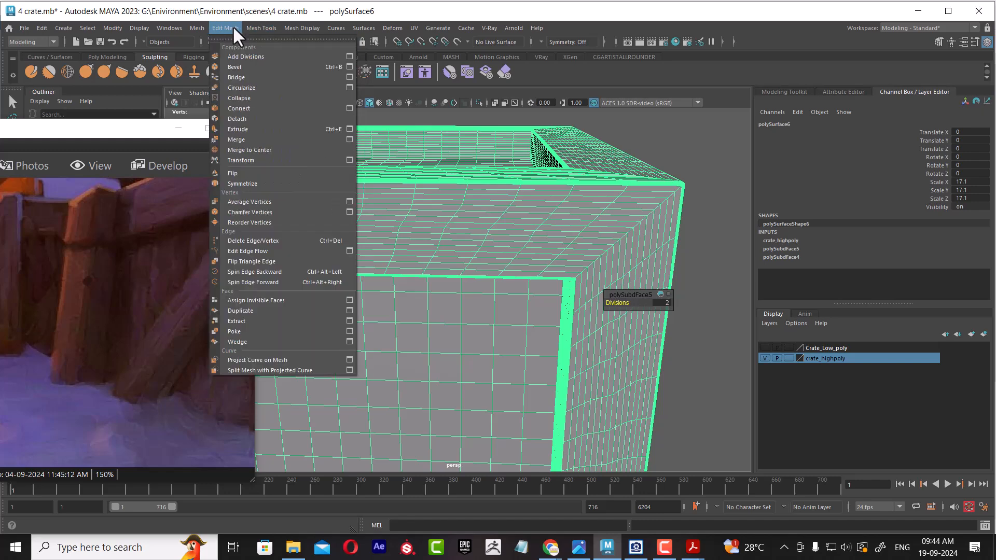
pyautogui.click(238, 57)
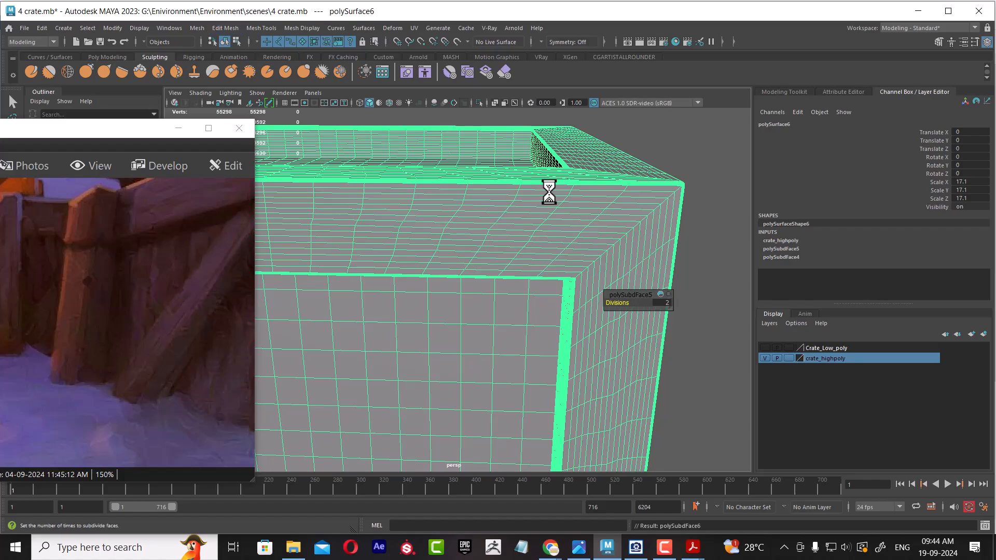
# Step: Deselect the densely subdivided crate body and examine its frame corners and recessed panel edges from several angles
pyautogui.click(678, 211)
pyautogui.keyDown('alt'); pyautogui.moveTo(700, 196); pyautogui.dragTo(623, 184); pyautogui.keyUp('alt')
pyautogui.keyDown('alt'); pyautogui.moveTo(622, 184); pyautogui.dragTo(561, 223, button='right'); pyautogui.keyUp('alt')
pyautogui.keyDown('alt'); pyautogui.moveTo(571, 223); pyautogui.dragTo(646, 208, button='middle'); pyautogui.keyUp('alt')
pyautogui.moveTo(646, 209)
pyautogui.keyDown('alt'); pyautogui.mouseDown()
pyautogui.moveTo(671, 211)
pyautogui.moveTo(643, 212)
pyautogui.mouseUp(); pyautogui.keyUp('alt')
pyautogui.click(684, 200)
pyautogui.keyDown('alt'); pyautogui.moveTo(643, 213); pyautogui.dragTo(655, 236, button='right'); pyautogui.keyUp('alt')
pyautogui.click(604, 229)
pyautogui.moveTo(683, 221)
pyautogui.keyDown('alt'); pyautogui.mouseDown()
pyautogui.moveTo(695, 229)
pyautogui.moveTo(677, 206)
pyautogui.mouseUp(); pyautogui.keyUp('alt')
pyautogui.keyDown('alt'); pyautogui.moveTo(677, 206); pyautogui.dragTo(687, 213, button='right'); pyautogui.keyUp('alt')
pyautogui.keyDown('alt'); pyautogui.moveTo(686, 213); pyautogui.dragTo(631, 226); pyautogui.keyUp('alt')
pyautogui.keyDown('alt'); pyautogui.moveTo(631, 227); pyautogui.dragTo(572, 245, button='middle'); pyautogui.keyUp('alt')
pyautogui.keyDown('alt'); pyautogui.moveTo(572, 245); pyautogui.dragTo(640, 231, button='right'); pyautogui.keyUp('alt')
pyautogui.keyDown('alt'); pyautogui.moveTo(640, 232); pyautogui.dragTo(596, 240); pyautogui.keyUp('alt')
pyautogui.click(658, 210)
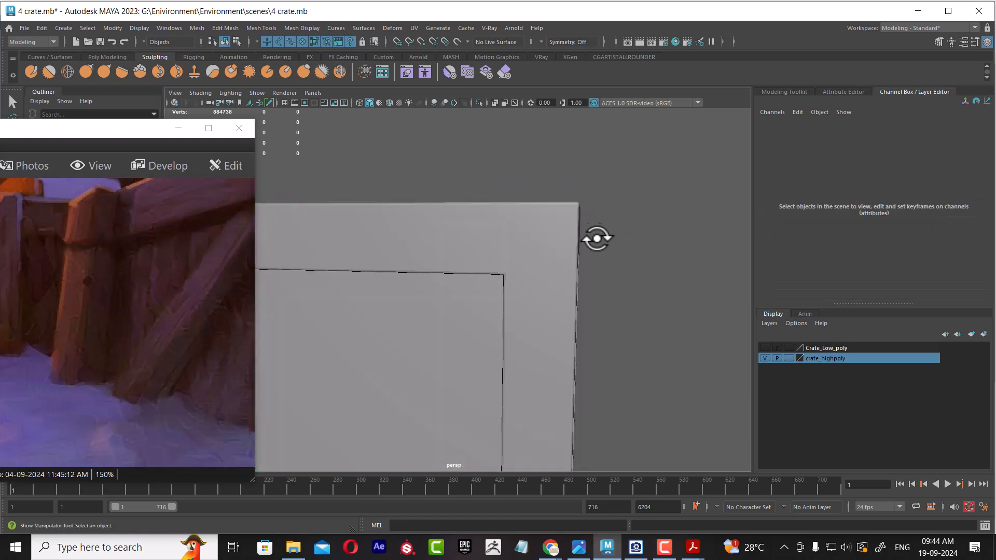
pyautogui.keyDown('alt'); pyautogui.moveTo(596, 240); pyautogui.dragTo(651, 213, button='middle'); pyautogui.keyUp('alt')
pyautogui.keyDown('alt'); pyautogui.moveTo(651, 213); pyautogui.dragTo(659, 232); pyautogui.keyUp('alt')
pyautogui.keyDown('alt'); pyautogui.moveTo(658, 232); pyautogui.dragTo(535, 216, button='middle'); pyautogui.keyUp('alt')
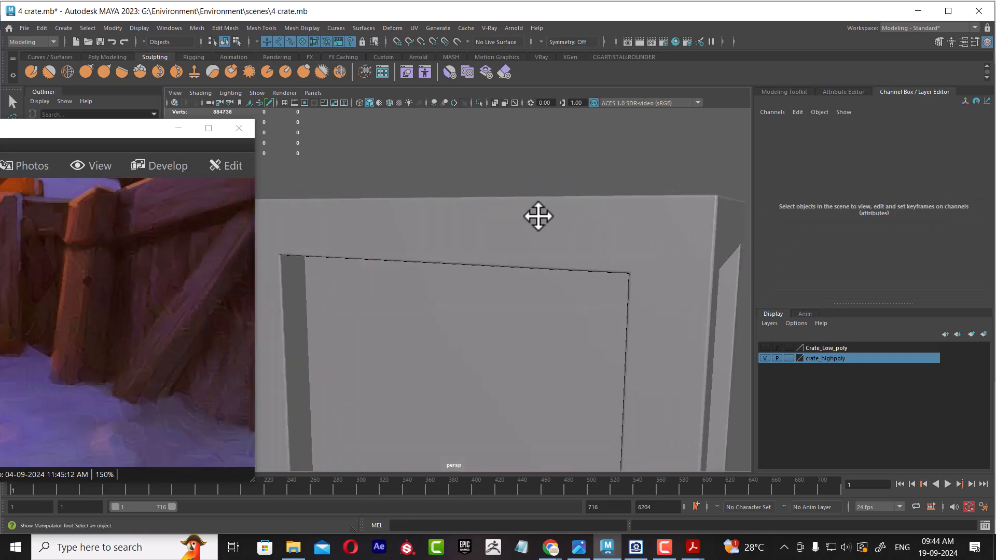
pyautogui.keyDown('alt'); pyautogui.moveTo(536, 216); pyautogui.dragTo(535, 209); pyautogui.keyUp('alt')
# Step: Pan the fence reference to the post tops and move its window aside to uncover more of the crate
pyautogui.moveTo(220, 258); pyautogui.dragTo(175, 332)
pyautogui.keyDown('alt'); pyautogui.moveTo(451, 280); pyautogui.dragTo(517, 266, button='right'); pyautogui.keyUp('alt')
pyautogui.keyDown('alt'); pyautogui.moveTo(518, 267); pyautogui.dragTo(525, 279, button='middle'); pyautogui.keyUp('alt')
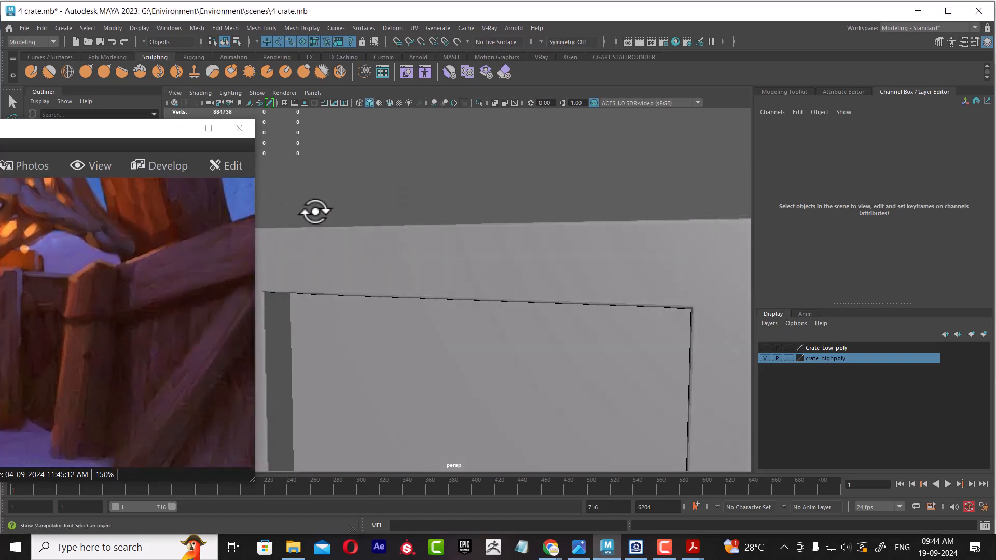
pyautogui.moveTo(135, 131); pyautogui.dragTo(81, 134)
pyautogui.keyDown('alt'); pyautogui.moveTo(459, 207); pyautogui.dragTo(496, 209); pyautogui.keyUp('alt')
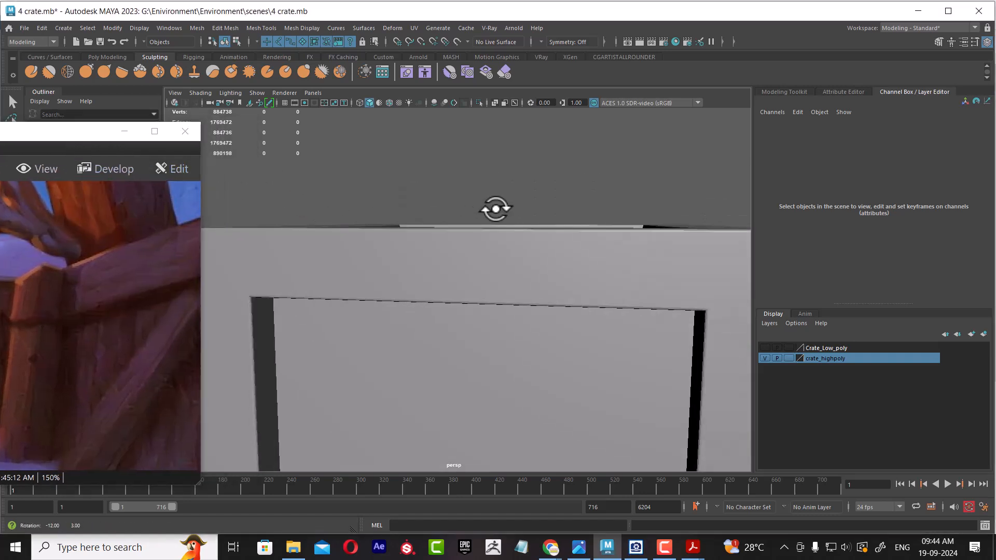
# Step: Select the crate body and carve shallow wood-grain grooves along the upper frame rail with the Sculpt Tool
pyautogui.click(472, 285)
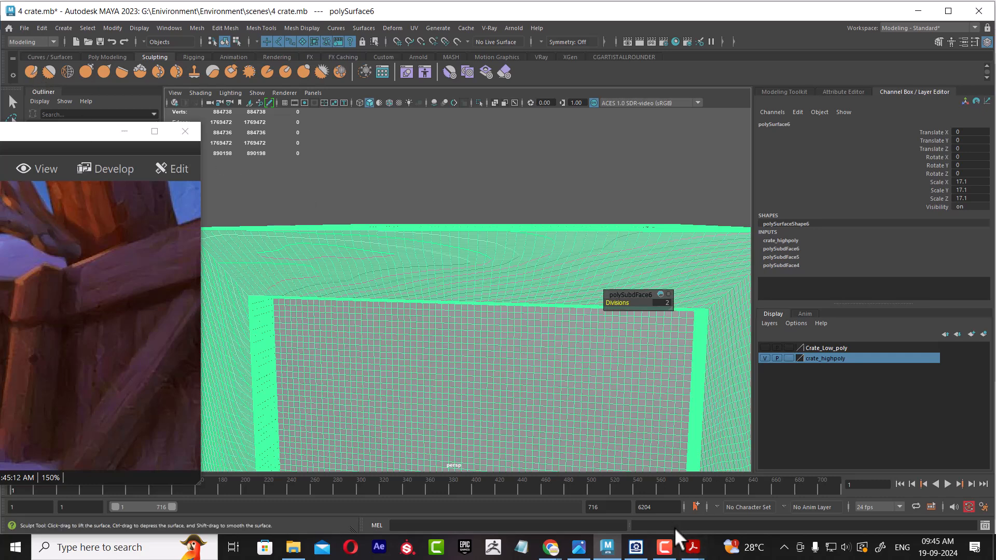
pyautogui.click(670, 551)
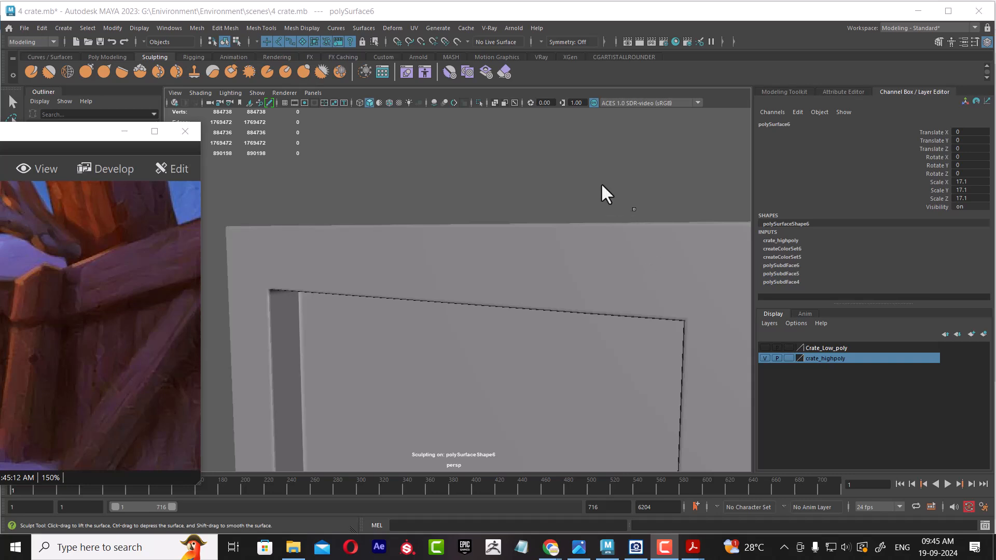
pyautogui.scroll(3, 622, 267)
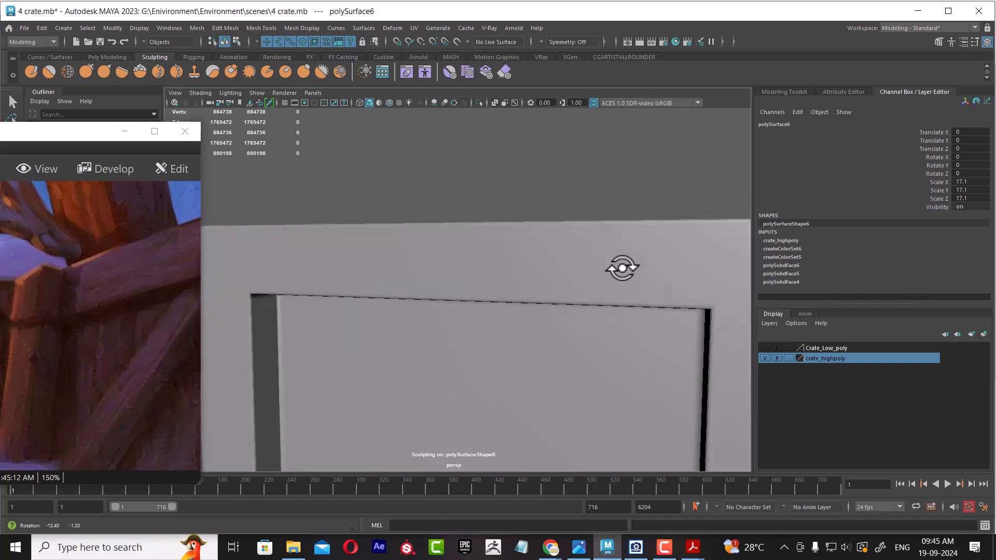
pyautogui.keyDown('alt'); pyautogui.moveTo(320, 304); pyautogui.dragTo(456, 268, button='middle'); pyautogui.keyUp('alt')
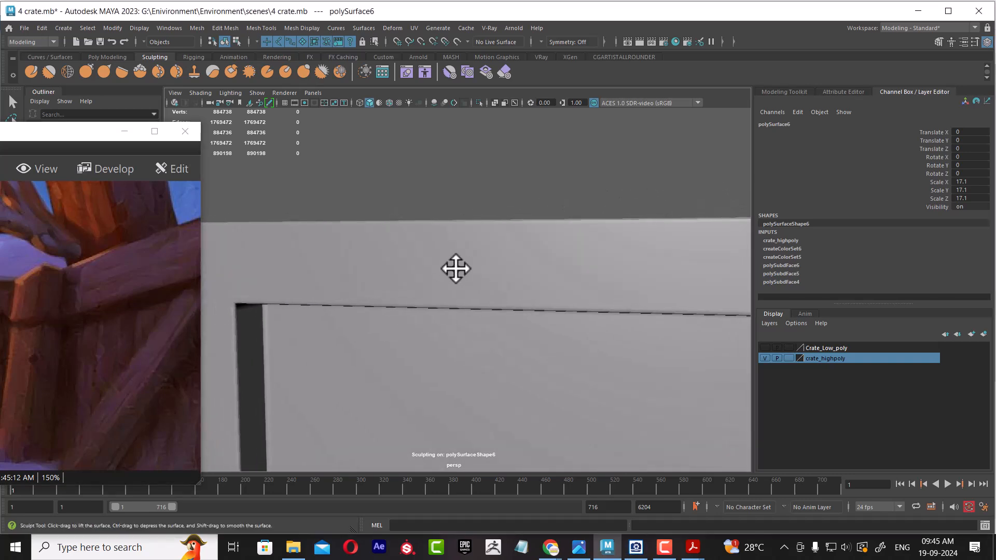
pyautogui.keyDown('ctrl'); pyautogui.moveTo(528, 237); pyautogui.dragTo(399, 256); pyautogui.keyUp('ctrl')
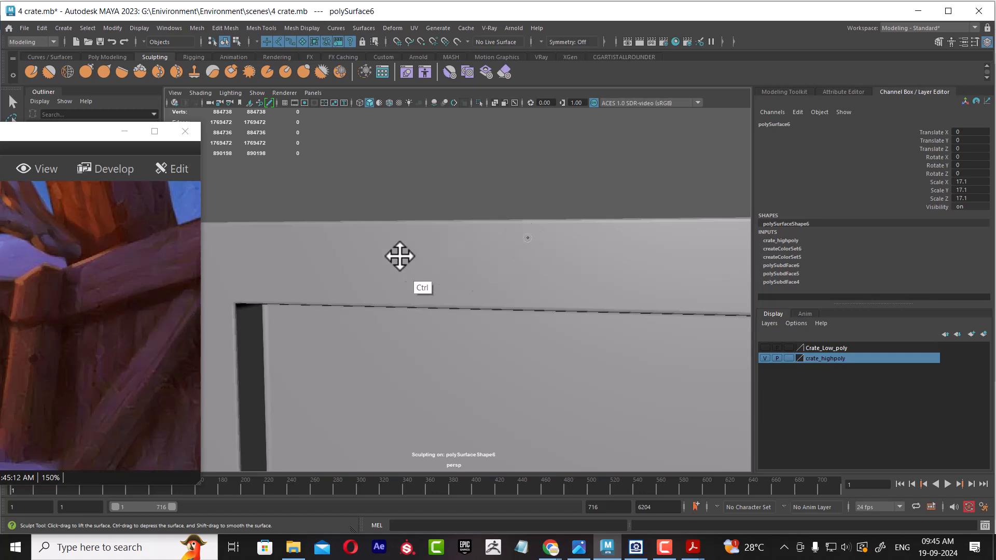
pyautogui.keyDown('alt'); pyautogui.moveTo(746, 169); pyautogui.dragTo(645, 204); pyautogui.keyUp('alt')
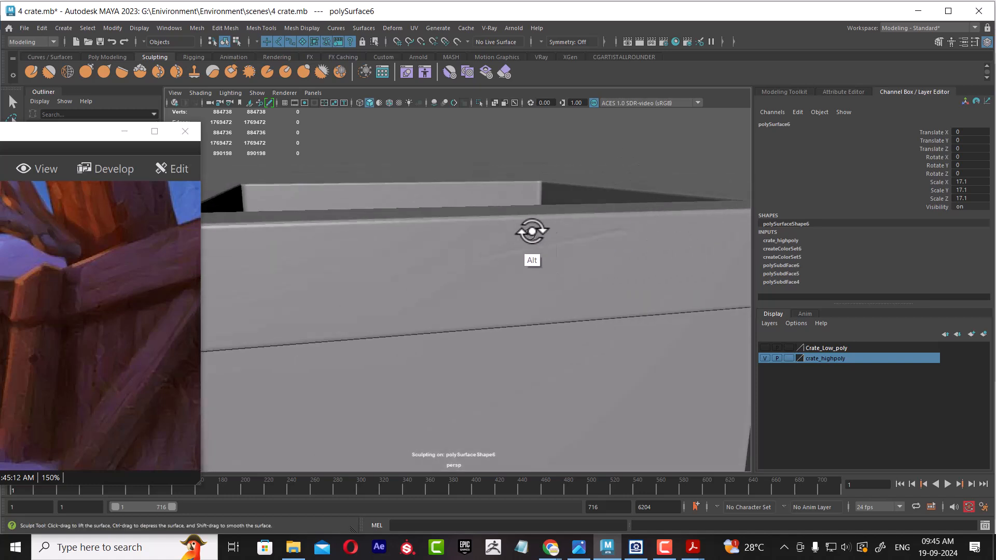
pyautogui.moveTo(689, 156)
pyautogui.keyDown('alt'); pyautogui.mouseDown()
pyautogui.moveTo(634, 251)
pyautogui.moveTo(645, 233)
pyautogui.mouseUp(); pyautogui.keyUp('alt')
pyautogui.hotkey('ctrl', 'z')
pyautogui.keyDown('alt'); pyautogui.moveTo(642, 212); pyautogui.dragTo(637, 187, button='right'); pyautogui.keyUp('alt')
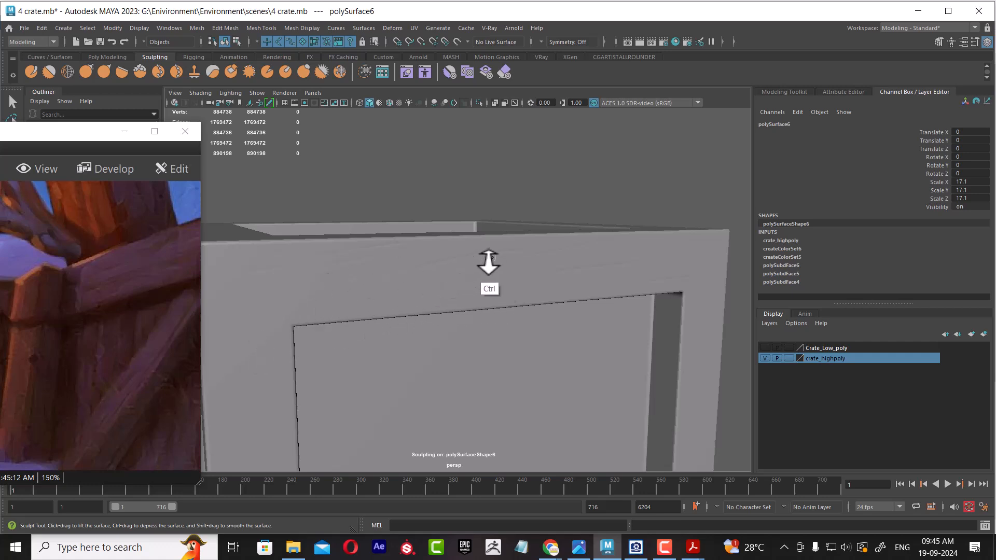
pyautogui.keyDown('alt'); pyautogui.moveTo(543, 170); pyautogui.dragTo(493, 211); pyautogui.keyUp('alt')
pyautogui.scroll(-3, 485, 225)
pyautogui.keyDown('alt'); pyautogui.moveTo(493, 212); pyautogui.dragTo(485, 210, button='middle'); pyautogui.keyUp('alt')
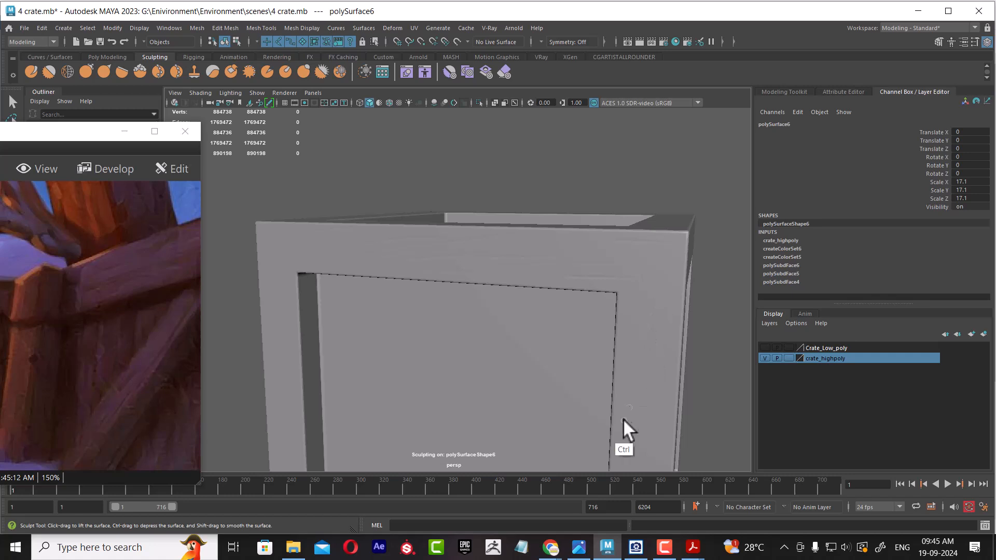
# Step: Carve vertical wood-grain grooves down the frame upright beside the recessed panel
pyautogui.keyDown('alt'); pyautogui.moveTo(660, 424); pyautogui.dragTo(637, 412); pyautogui.keyUp('alt')
pyautogui.keyDown('alt'); pyautogui.moveTo(637, 413); pyautogui.dragTo(627, 267, button='middle'); pyautogui.keyUp('alt')
pyautogui.keyDown('alt'); pyautogui.moveTo(638, 281); pyautogui.dragTo(685, 269); pyautogui.keyUp('alt')
pyautogui.keyDown('alt'); pyautogui.moveTo(686, 269); pyautogui.dragTo(648, 391, button='middle'); pyautogui.keyUp('alt')
pyautogui.keyDown('alt'); pyautogui.moveTo(648, 391); pyautogui.dragTo(646, 402); pyautogui.keyUp('alt')
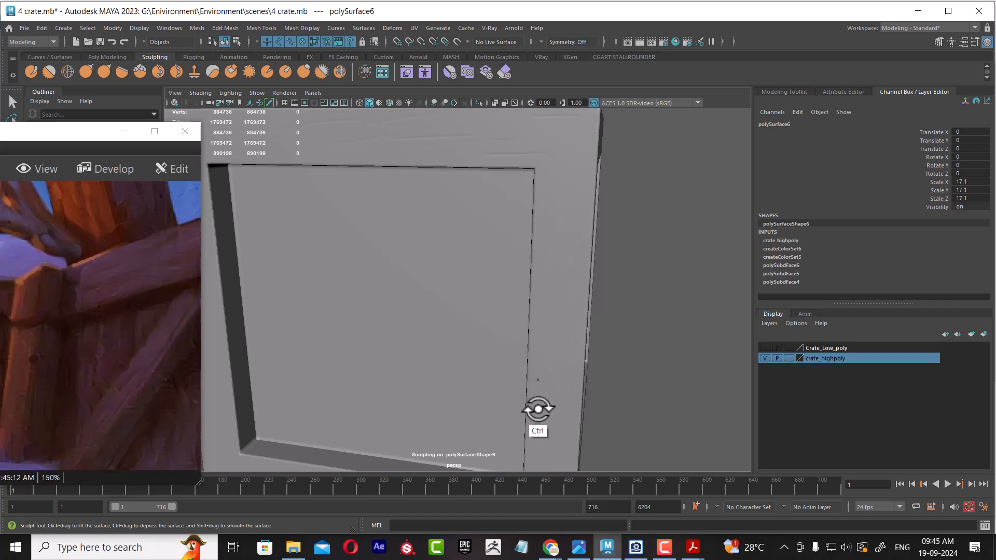
pyautogui.keyDown('alt'); pyautogui.moveTo(568, 381); pyautogui.dragTo(589, 300, button='middle'); pyautogui.keyUp('alt')
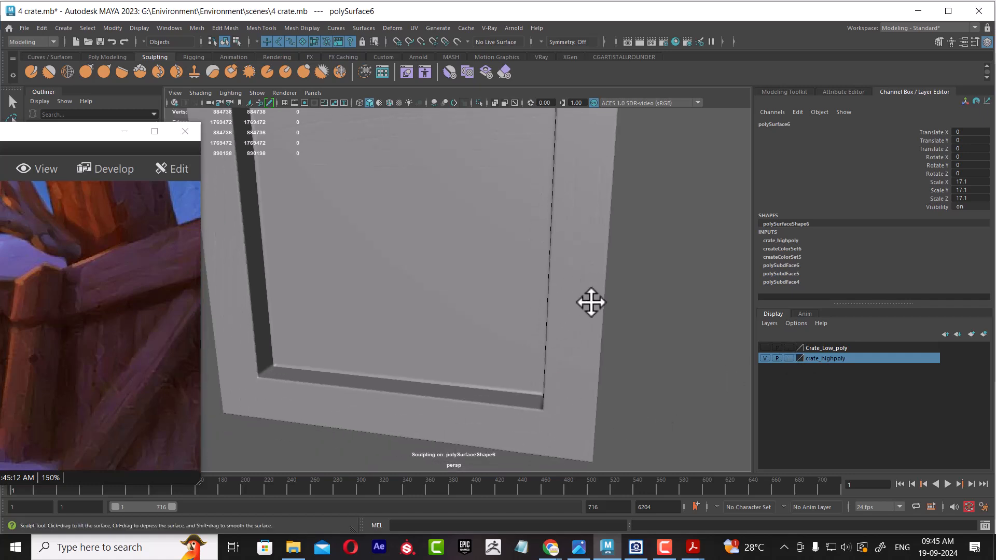
pyautogui.moveTo(580, 317)
pyautogui.keyDown('ctrl'); pyautogui.mouseDown()
pyautogui.moveTo(562, 349)
pyautogui.moveTo(579, 393)
pyautogui.moveTo(589, 238)
pyautogui.moveTo(578, 323)
pyautogui.moveTo(534, 423)
pyautogui.moveTo(582, 273)
pyautogui.moveTo(589, 157)
pyautogui.moveTo(585, 265)
pyautogui.mouseUp(); pyautogui.keyUp('ctrl')
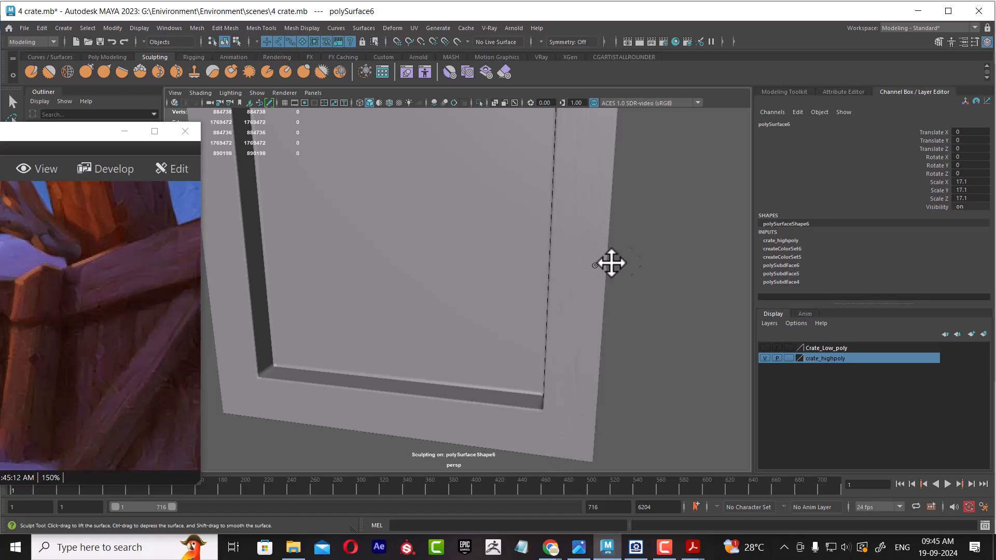
# Step: Carve horizontal wood-grain grooves along the frame's upper rail above the recessed panel with the Sculpt Tool
pyautogui.keyDown('alt'); pyautogui.moveTo(667, 279); pyautogui.dragTo(656, 392, button='middle'); pyautogui.keyUp('alt')
pyautogui.keyDown('alt'); pyautogui.moveTo(656, 392); pyautogui.dragTo(641, 371); pyautogui.keyUp('alt')
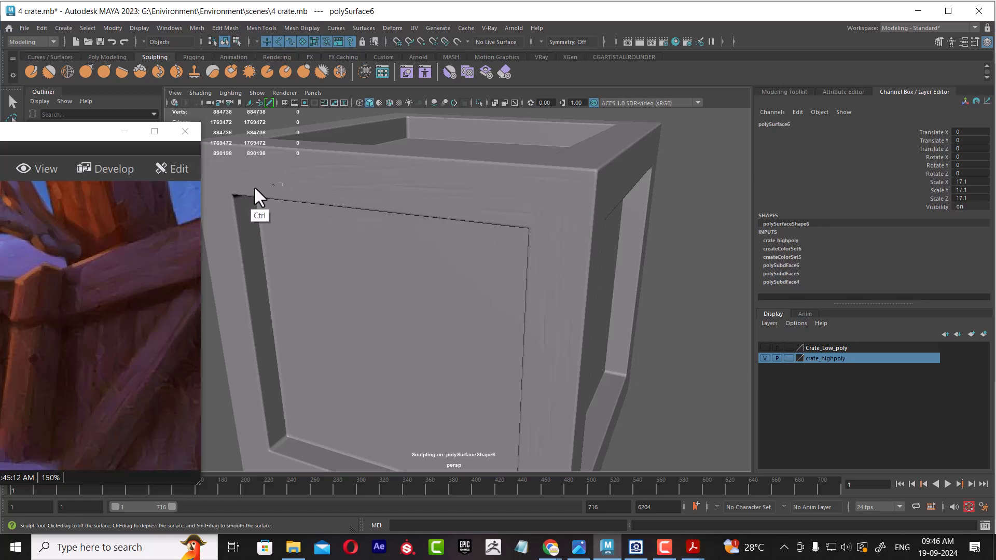
pyautogui.keyDown('alt'); pyautogui.moveTo(397, 247); pyautogui.dragTo(518, 301); pyautogui.keyUp('alt')
pyautogui.keyDown('alt'); pyautogui.moveTo(519, 301); pyautogui.dragTo(624, 302, button='middle'); pyautogui.keyUp('alt')
pyautogui.keyDown('alt'); pyautogui.moveTo(624, 302); pyautogui.dragTo(562, 295); pyautogui.keyUp('alt')
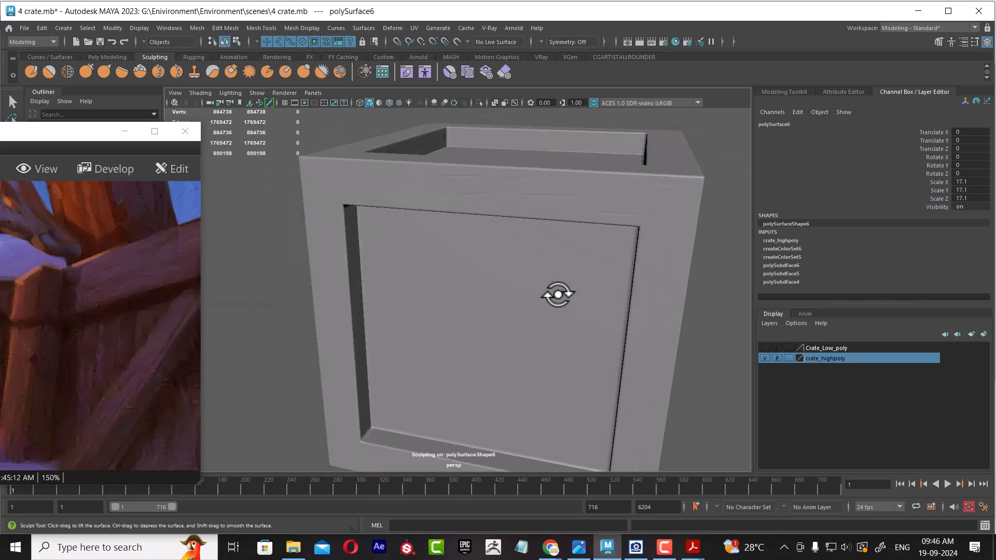
# Step: Carve long vertical wood-grain grooves down the upright beside the recessed panel on the adjacent frame face
pyautogui.keyDown('alt'); pyautogui.moveTo(444, 327); pyautogui.dragTo(568, 304, button='middle'); pyautogui.keyUp('alt')
pyautogui.keyDown('alt'); pyautogui.moveTo(568, 304); pyautogui.dragTo(596, 304); pyautogui.keyUp('alt')
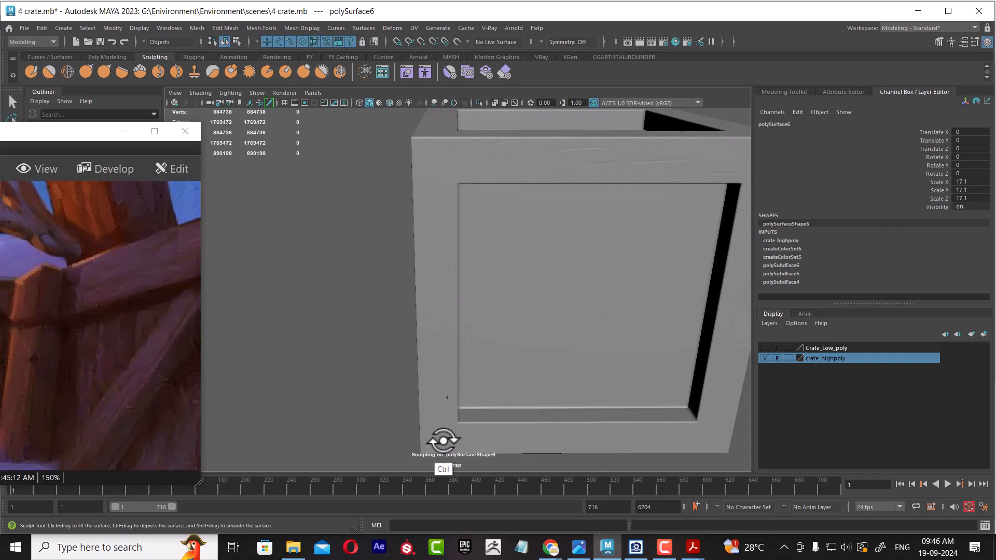
pyautogui.keyDown('alt'); pyautogui.moveTo(314, 322); pyautogui.dragTo(453, 278); pyautogui.keyUp('alt')
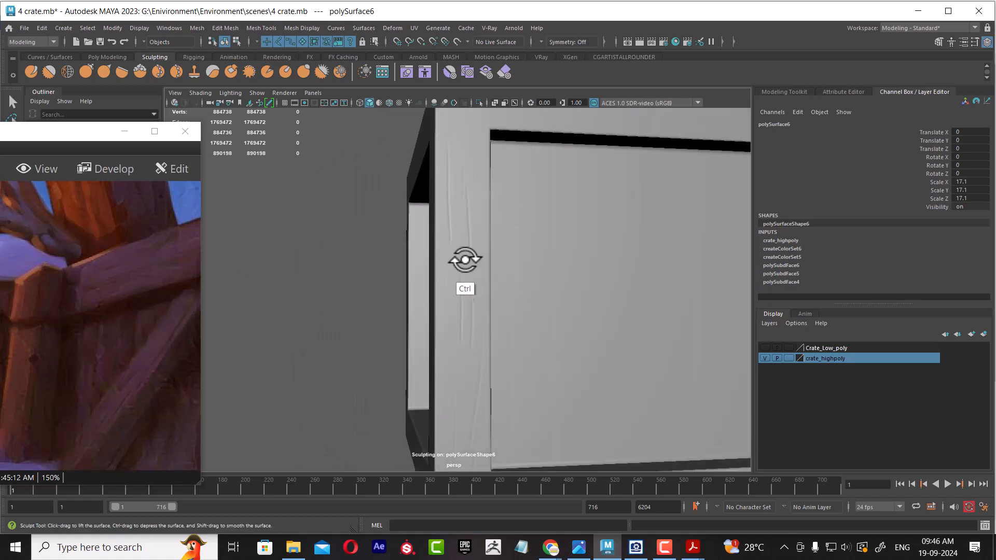
pyautogui.keyDown('ctrl'); pyautogui.moveTo(456, 403); pyautogui.dragTo(457, 428); pyautogui.keyUp('ctrl')
pyautogui.keyDown('ctrl'); pyautogui.moveTo(476, 242); pyautogui.dragTo(482, 345); pyautogui.keyUp('ctrl')
pyautogui.keyDown('ctrl'); pyautogui.moveTo(453, 176); pyautogui.dragTo(458, 292); pyautogui.keyUp('ctrl')
pyautogui.keyDown('ctrl'); pyautogui.moveTo(457, 200); pyautogui.dragTo(460, 306); pyautogui.keyUp('ctrl')
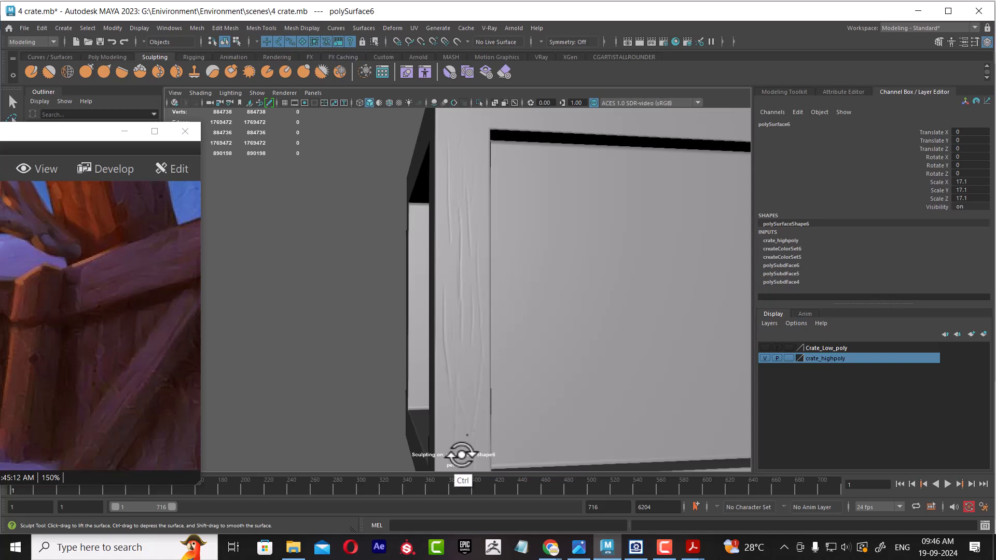
# Step: Carve wood grain across that face's upper rail and zoom the environment reference out to 50%
pyautogui.keyDown('alt'); pyautogui.moveTo(513, 280); pyautogui.dragTo(482, 398, button='middle'); pyautogui.keyUp('alt')
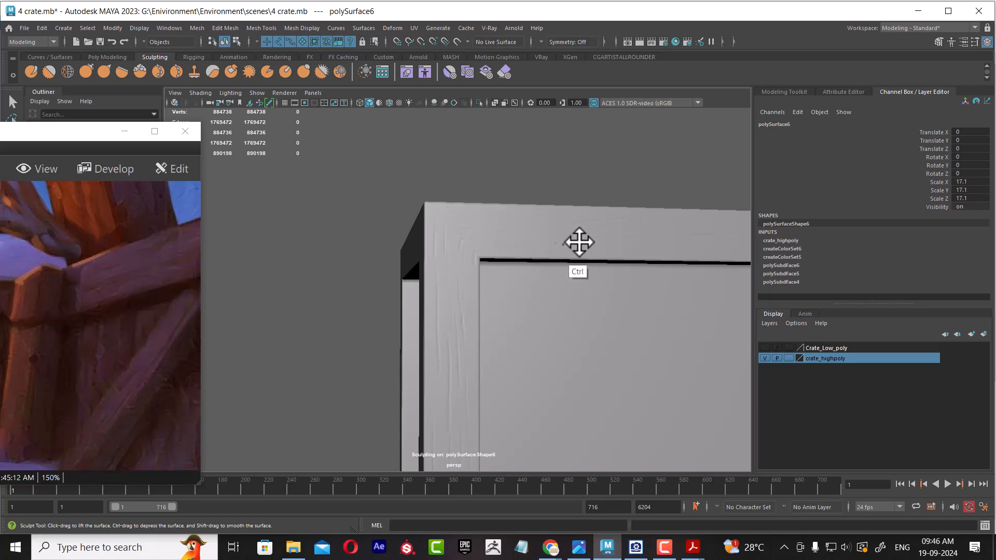
pyautogui.keyDown('alt'); pyautogui.moveTo(514, 244); pyautogui.dragTo(524, 284); pyautogui.keyUp('alt')
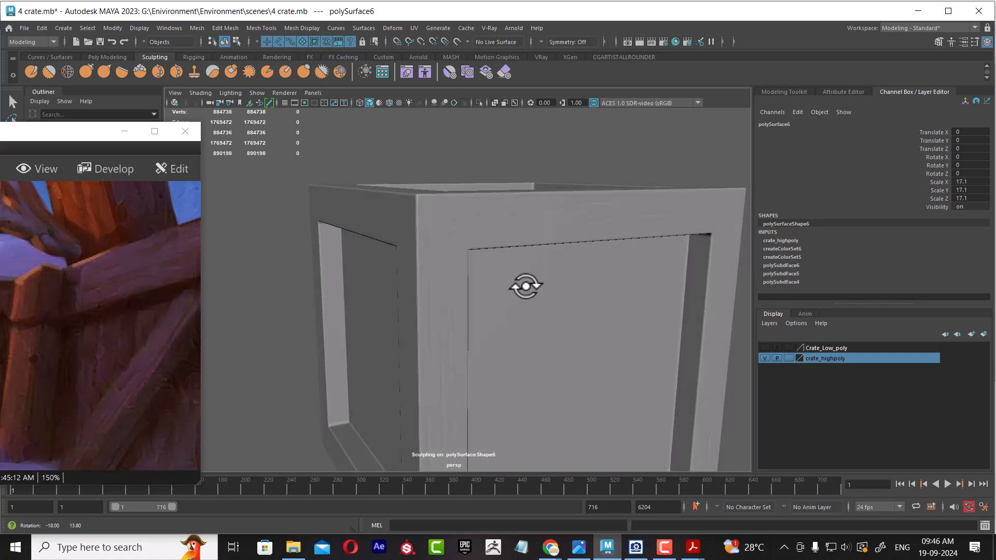
pyautogui.keyDown('alt'); pyautogui.moveTo(524, 285); pyautogui.dragTo(467, 275, button='right'); pyautogui.keyUp('alt')
pyautogui.keyDown('alt'); pyautogui.moveTo(467, 275); pyautogui.dragTo(582, 327); pyautogui.keyUp('alt')
pyautogui.moveTo(149, 331); pyautogui.dragTo(226, 315)
pyautogui.scroll(-5, 195, 323)
pyautogui.scroll(-2, 195, 323)
# Step: Carve vertical wood-grain grooves along the full height of the corner upright on the next crate face
pyautogui.keyDown('alt'); pyautogui.moveTo(372, 311); pyautogui.dragTo(468, 297); pyautogui.keyUp('alt')
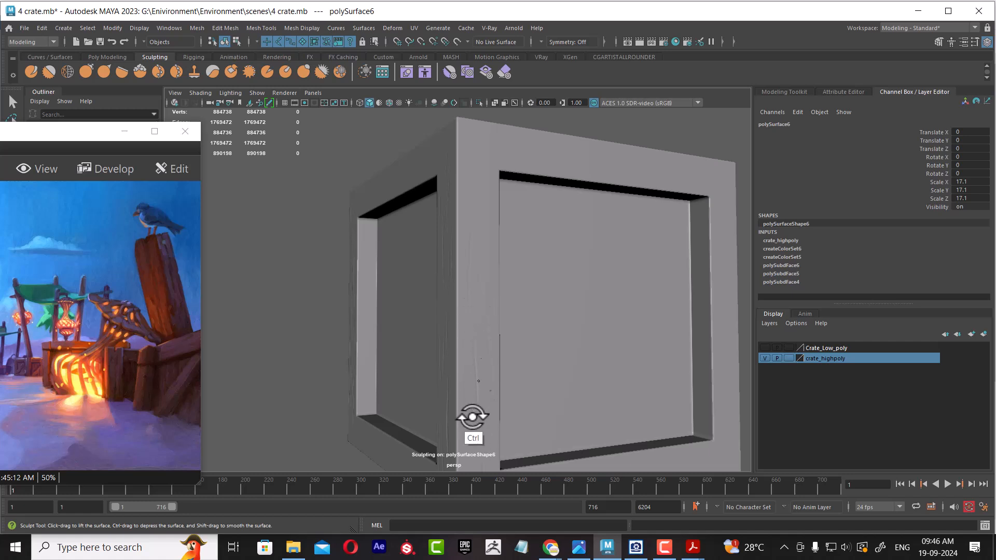
pyautogui.keyDown('alt'); pyautogui.moveTo(577, 400); pyautogui.dragTo(558, 296, button='middle'); pyautogui.keyUp('alt')
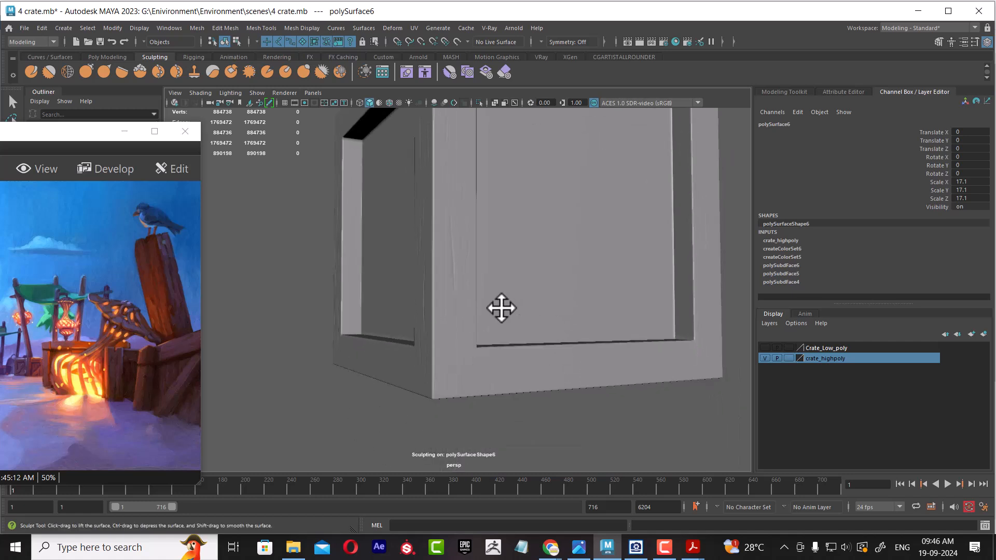
pyautogui.keyDown('ctrl'); pyautogui.moveTo(447, 201); pyautogui.dragTo(462, 331); pyautogui.keyUp('ctrl')
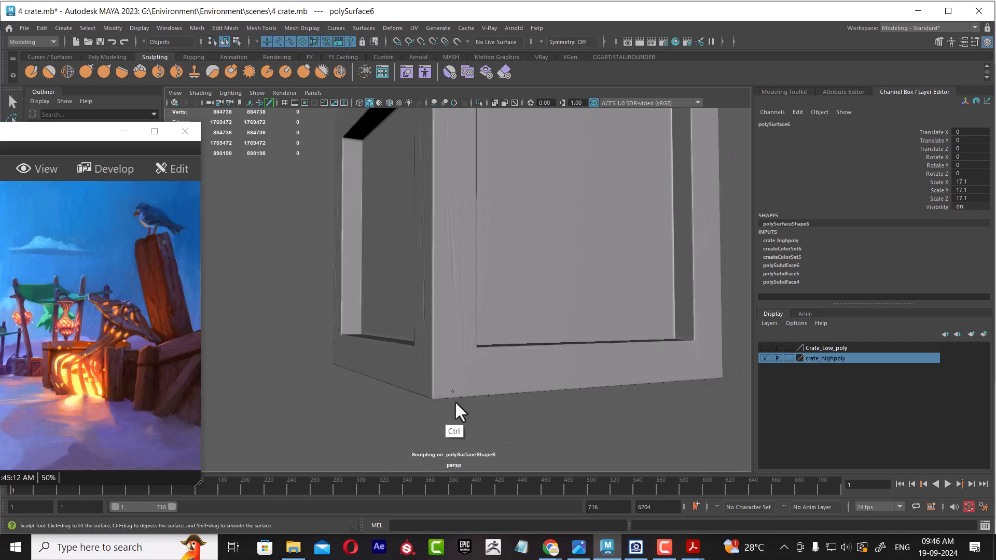
pyautogui.keyDown('alt'); pyautogui.moveTo(462, 289); pyautogui.dragTo(456, 388); pyautogui.keyUp('alt')
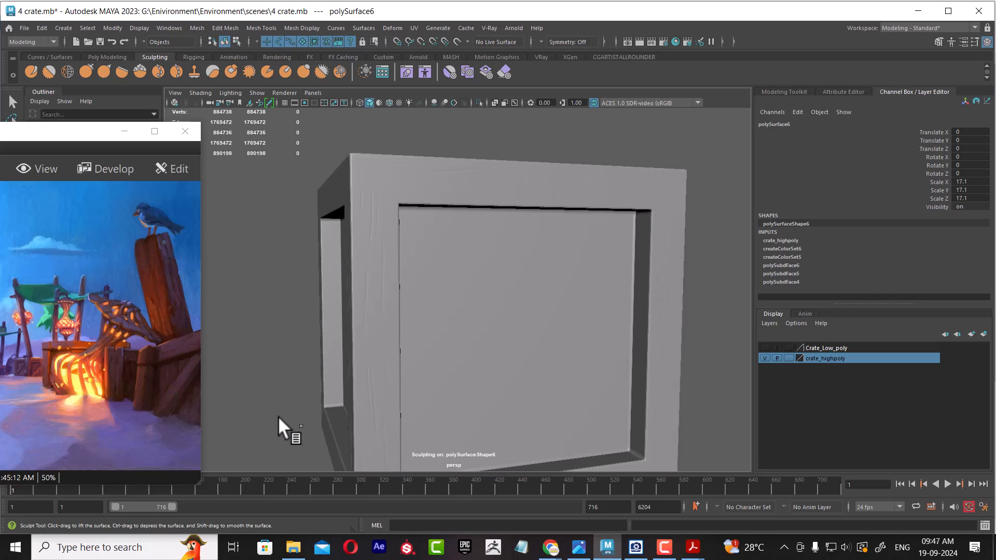
# Step: Carve matching wood grain into this face's lower rail, opposite upright and upper rail
pyautogui.keyDown('alt'); pyautogui.moveTo(626, 382); pyautogui.dragTo(586, 360); pyautogui.keyUp('alt')
pyautogui.keyDown('alt'); pyautogui.moveTo(586, 360); pyautogui.dragTo(555, 325, button='middle'); pyautogui.keyUp('alt')
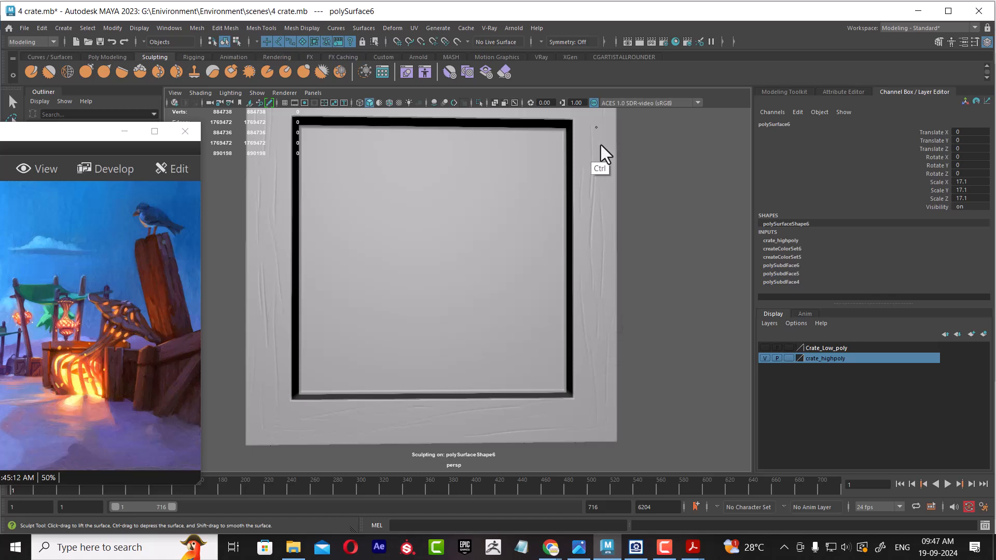
pyautogui.keyDown('alt'); pyautogui.moveTo(682, 276); pyautogui.dragTo(669, 333, button='middle'); pyautogui.keyUp('alt')
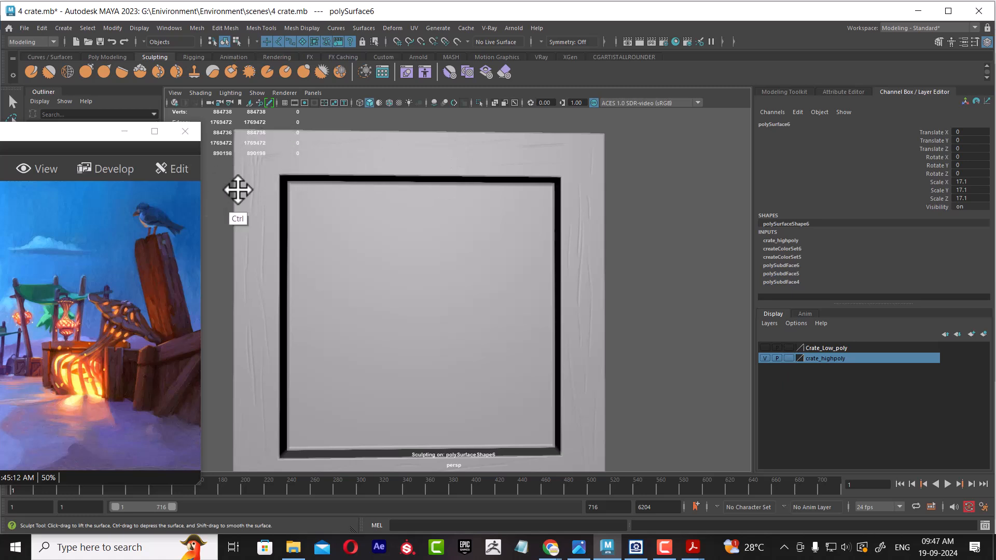
pyautogui.moveTo(429, 229)
pyautogui.keyDown('alt'); pyautogui.mouseDown()
pyautogui.moveTo(640, 282)
pyautogui.moveTo(535, 262)
pyautogui.moveTo(346, 267)
pyautogui.moveTo(493, 282)
pyautogui.moveTo(524, 244)
pyautogui.moveTo(524, 263)
pyautogui.mouseUp(); pyautogui.keyUp('alt')
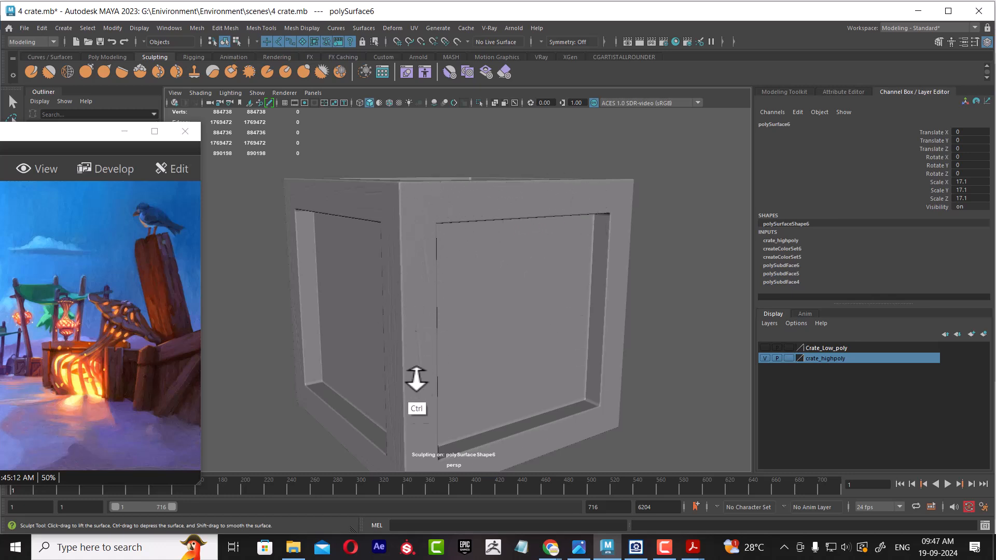
# Step: Carve vertical grain down another face's corner upright and horizontal grain along its lower rail
pyautogui.keyDown('ctrl'); pyautogui.moveTo(411, 338); pyautogui.dragTo(421, 412); pyautogui.keyUp('ctrl')
pyautogui.keyDown('alt'); pyautogui.moveTo(441, 215); pyautogui.dragTo(467, 145, button='middle'); pyautogui.keyUp('alt')
pyautogui.keyDown('alt'); pyautogui.moveTo(467, 144); pyautogui.dragTo(428, 145); pyautogui.keyUp('alt')
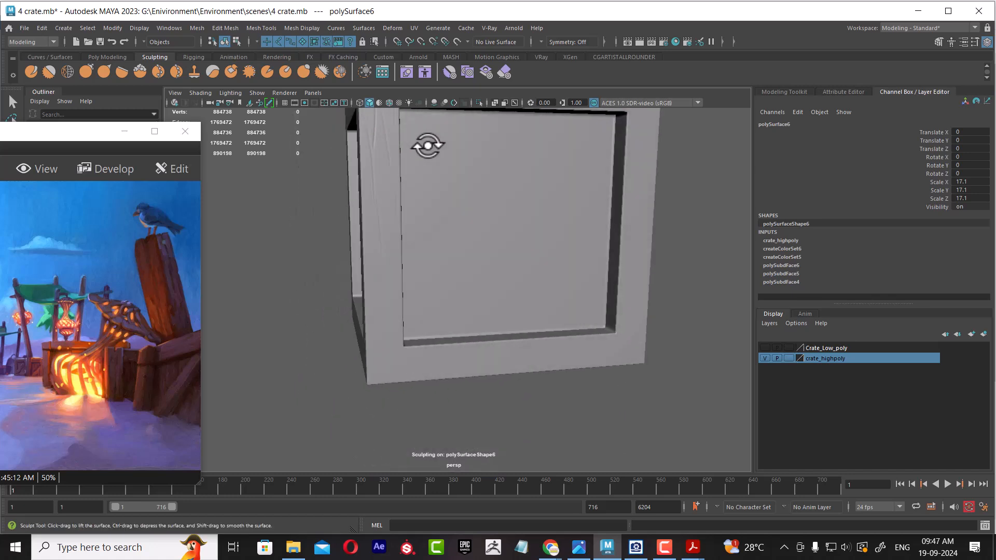
pyautogui.keyDown('ctrl'); pyautogui.moveTo(393, 192); pyautogui.dragTo(399, 285); pyautogui.keyUp('ctrl')
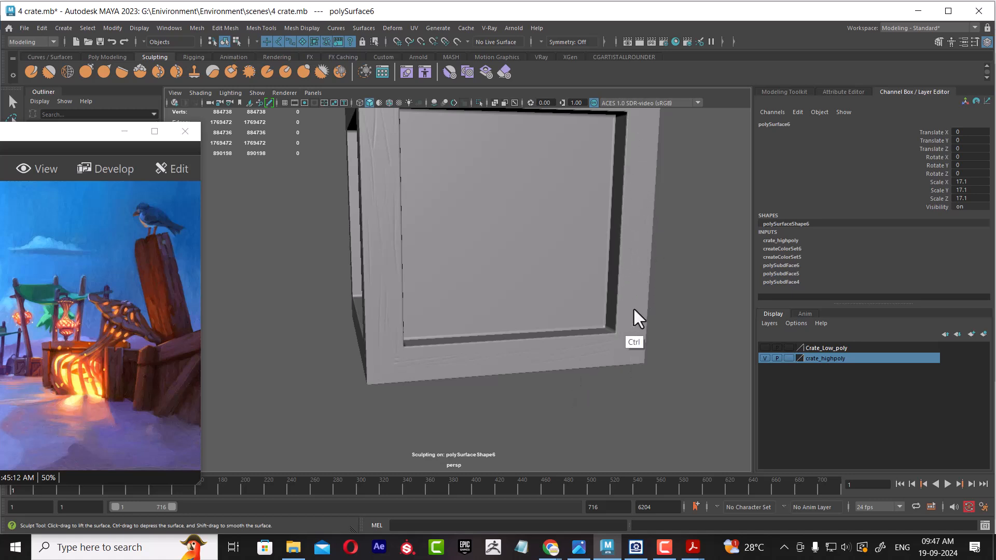
# Step: Carve wood-grain grooves along the same face's upper rail and down its opposite upright
pyautogui.keyDown('alt'); pyautogui.moveTo(667, 293); pyautogui.dragTo(649, 427, button='middle'); pyautogui.keyUp('alt')
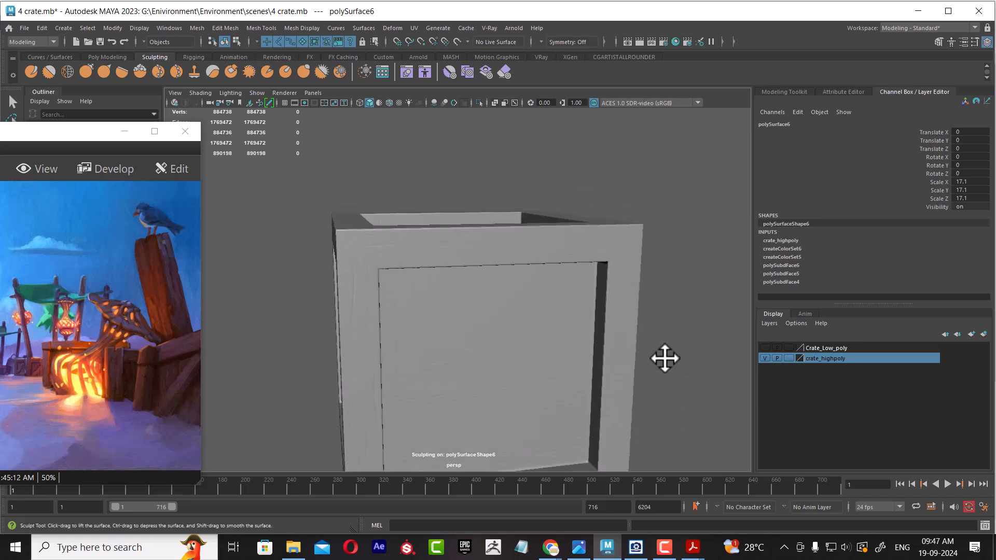
pyautogui.keyDown('alt'); pyautogui.moveTo(686, 358); pyautogui.dragTo(651, 335); pyautogui.keyUp('alt')
pyautogui.keyDown('alt'); pyautogui.moveTo(650, 335); pyautogui.dragTo(664, 369, button='right'); pyautogui.keyUp('alt')
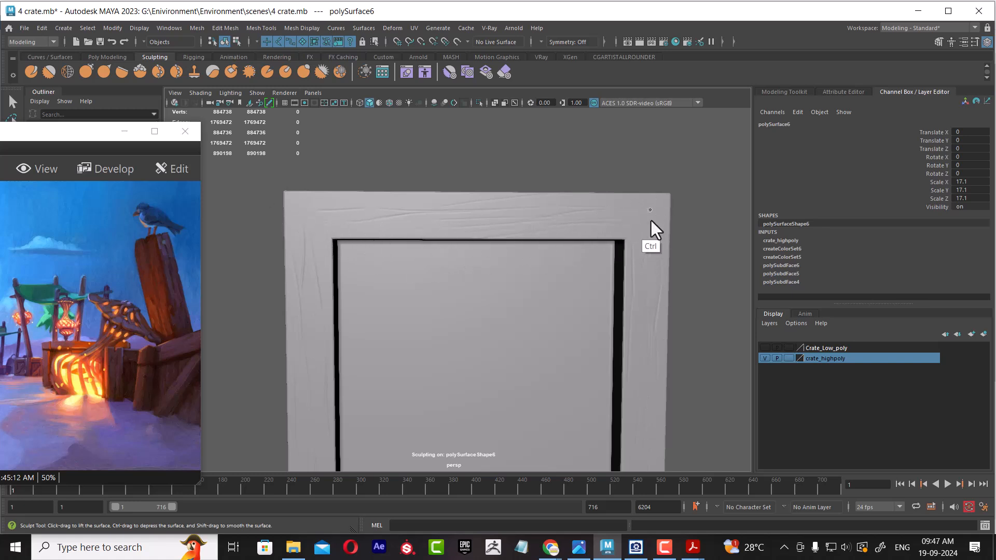
pyautogui.keyDown('alt'); pyautogui.moveTo(686, 319); pyautogui.dragTo(592, 248, button='right'); pyautogui.keyUp('alt')
pyautogui.keyDown('alt'); pyautogui.moveTo(593, 248); pyautogui.dragTo(499, 240); pyautogui.keyUp('alt')
pyautogui.keyDown('alt'); pyautogui.moveTo(499, 240); pyautogui.dragTo(513, 366, button='right'); pyautogui.keyUp('alt')
pyautogui.keyDown('alt'); pyautogui.moveTo(514, 366); pyautogui.dragTo(493, 316); pyautogui.keyUp('alt')
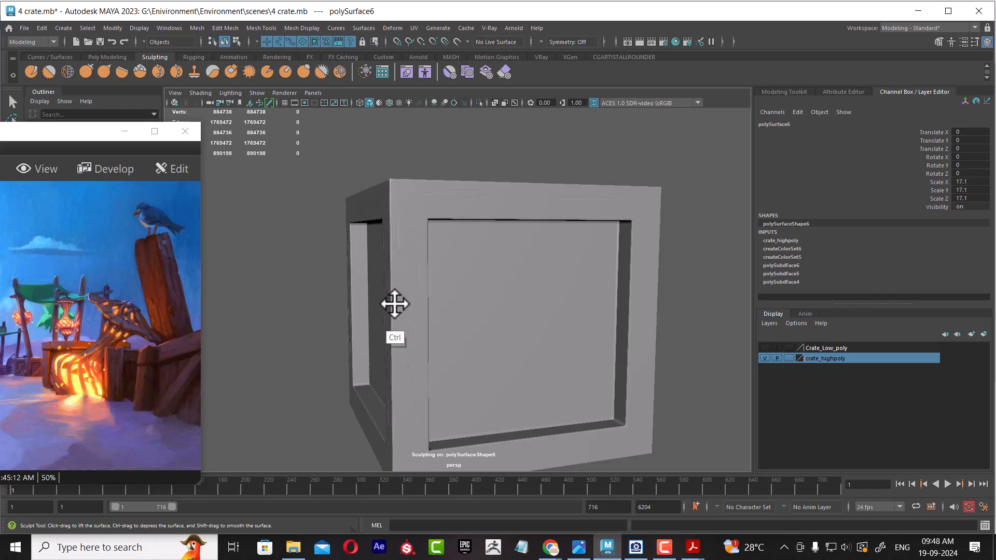
# Step: Carve wood-grain grooves into the remaining face's uprights and lower rail
pyautogui.keyDown('alt'); pyautogui.moveTo(409, 355); pyautogui.dragTo(408, 282, button='middle'); pyautogui.keyUp('alt')
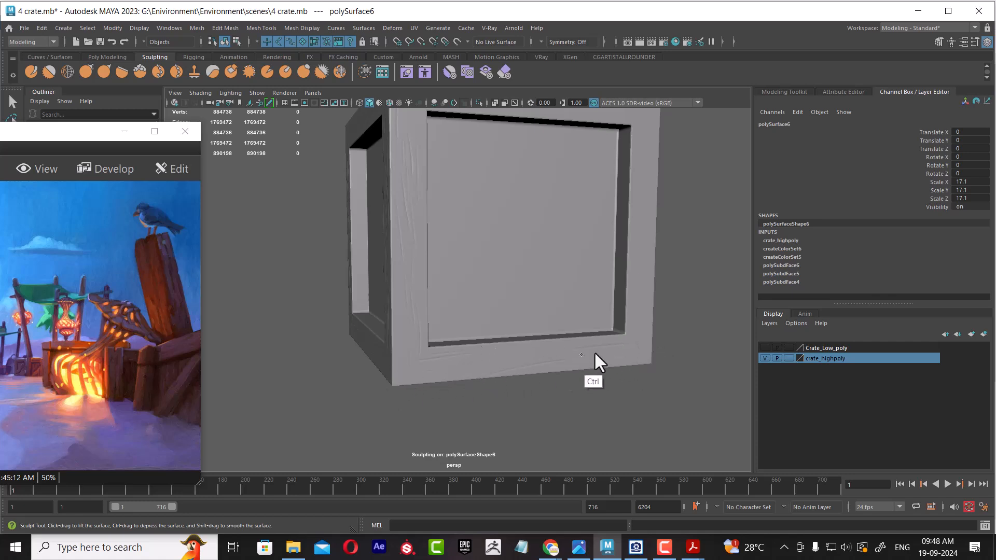
pyautogui.moveTo(520, 332)
pyautogui.keyDown('alt'); pyautogui.mouseDown()
pyautogui.moveTo(467, 318)
pyautogui.moveTo(509, 318)
pyautogui.mouseUp(); pyautogui.keyUp('alt')
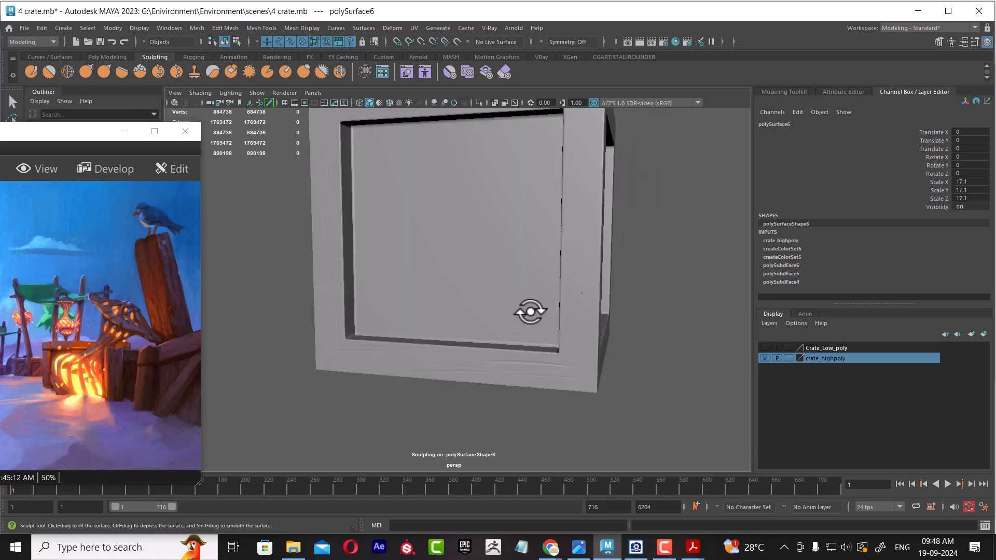
pyautogui.keyDown('alt'); pyautogui.moveTo(509, 318); pyautogui.dragTo(562, 308, button='middle'); pyautogui.keyUp('alt')
pyautogui.moveTo(574, 129)
pyautogui.keyDown('ctrl'); pyautogui.mouseDown()
pyautogui.moveTo(559, 221)
pyautogui.moveTo(566, 402)
pyautogui.mouseUp(); pyautogui.keyUp('ctrl')
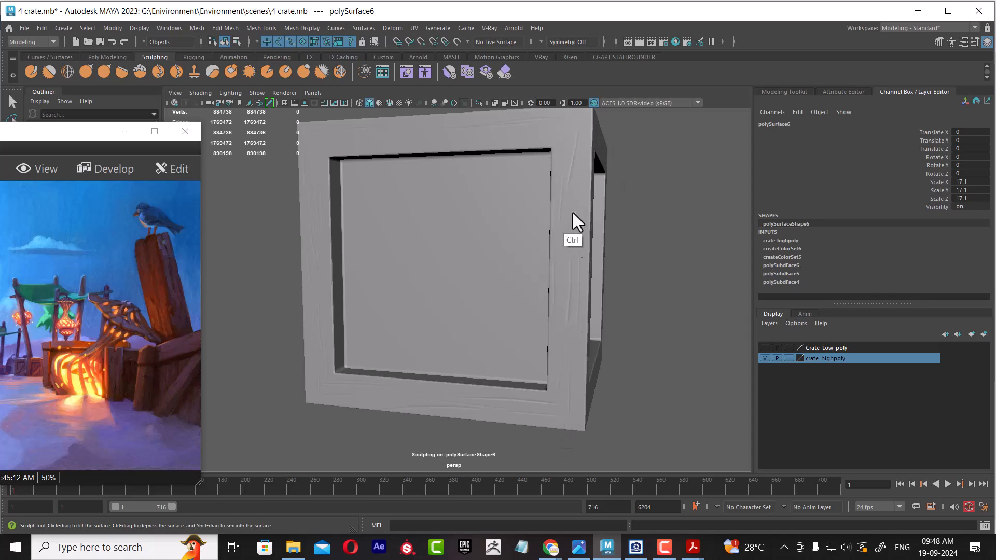
# Step: Carve horizontal wood-grain grooves along the remaining face's upper rail and check the crate's top frame
pyautogui.keyDown('alt'); pyautogui.moveTo(607, 240); pyautogui.dragTo(629, 247); pyautogui.keyUp('alt')
pyautogui.keyDown('alt'); pyautogui.moveTo(628, 246); pyautogui.dragTo(633, 347, button='middle'); pyautogui.keyUp('alt')
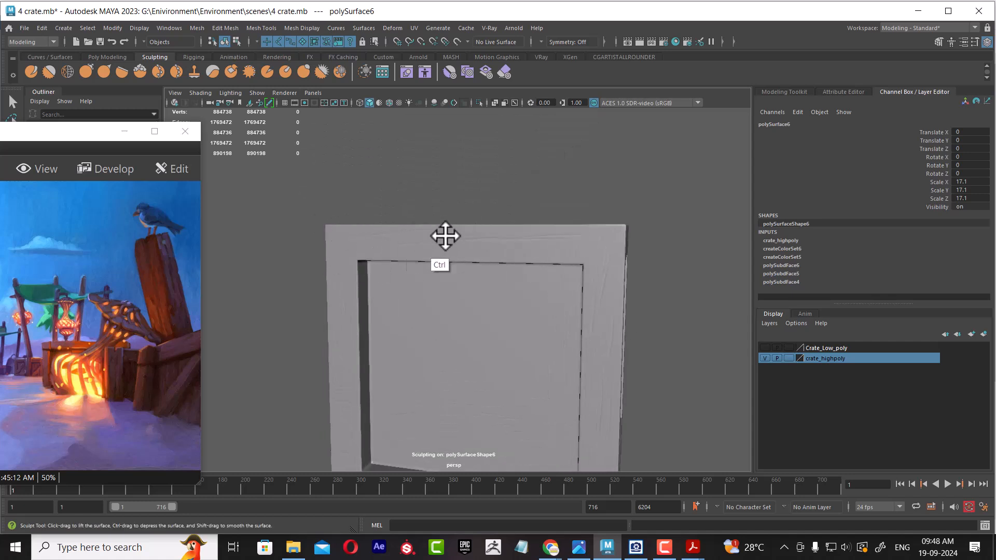
pyautogui.keyDown('alt'); pyautogui.moveTo(244, 213); pyautogui.dragTo(387, 275); pyautogui.keyUp('alt')
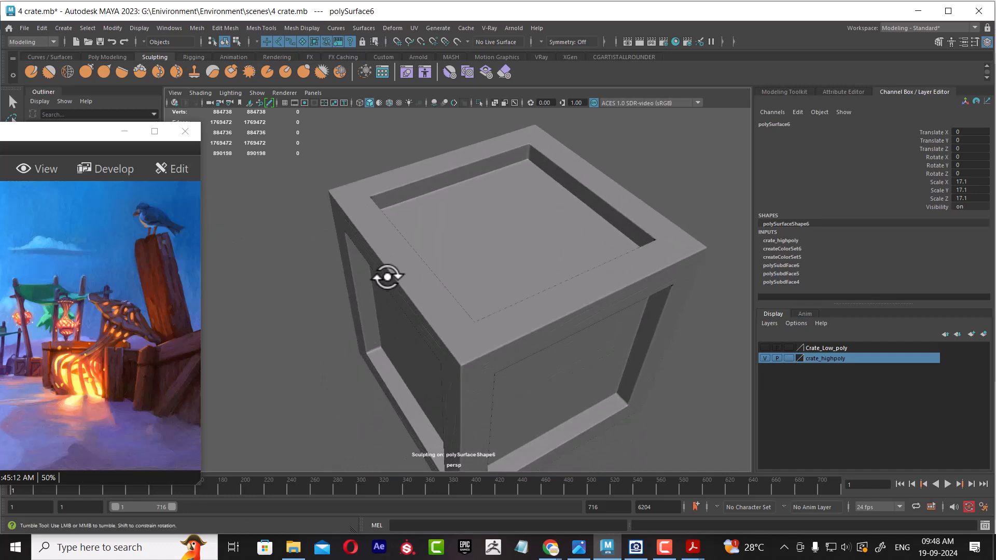
# Step: Bring the full environment reference into view to check the wooden props, and minimize its window
pyautogui.click(42, 402)
pyautogui.moveTo(88, 135); pyautogui.dragTo(454, 64)
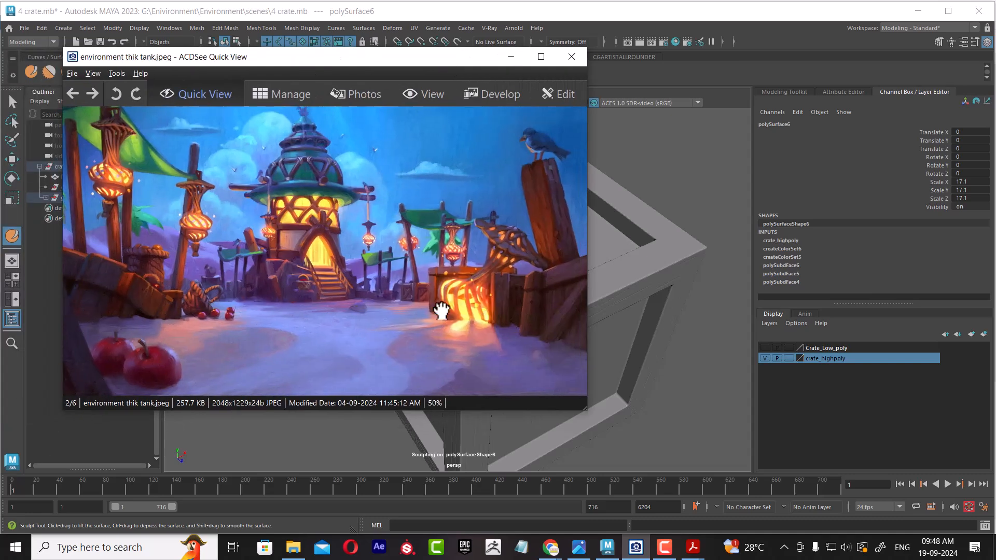
pyautogui.click(511, 58)
# Step: Leave the Sculpt Tool, deselect the crate body and examine the grooved frame from the corner
pyautogui.keyDown('alt'); pyautogui.moveTo(597, 283); pyautogui.dragTo(568, 311); pyautogui.keyUp('alt')
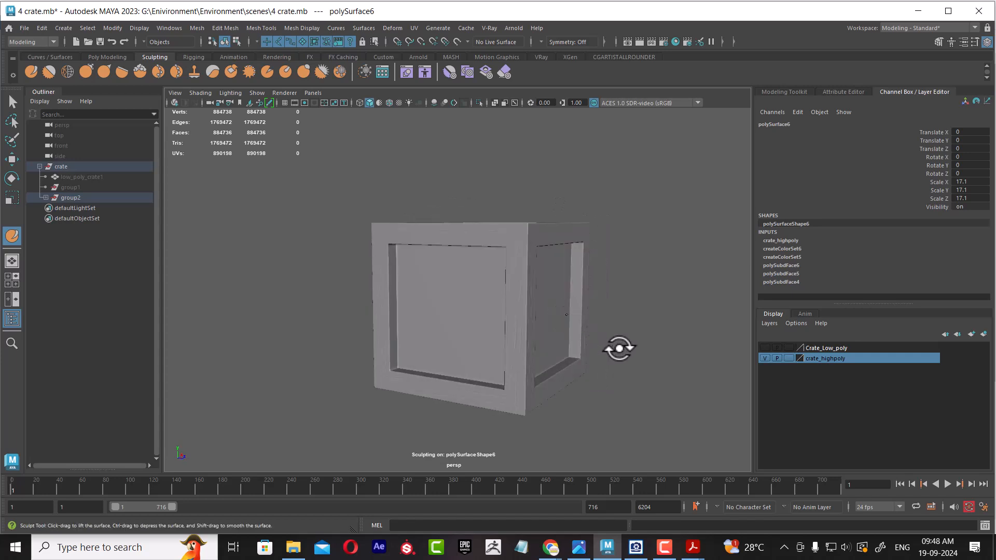
pyautogui.press('w')
pyautogui.click(697, 375)
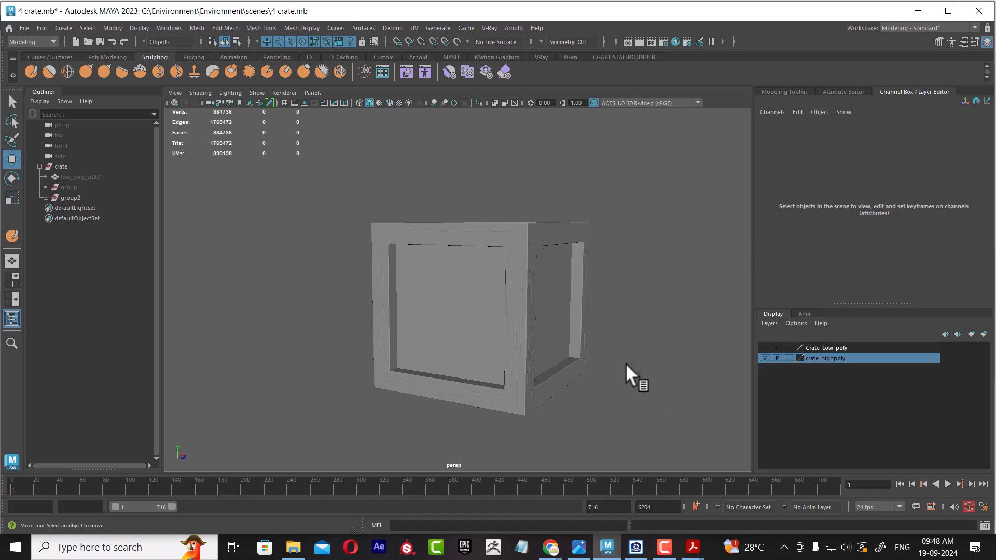
pyautogui.moveTo(644, 303)
pyautogui.keyDown('alt'); pyautogui.mouseDown()
pyautogui.moveTo(654, 304)
pyautogui.moveTo(627, 302)
pyautogui.mouseUp(); pyautogui.keyUp('alt')
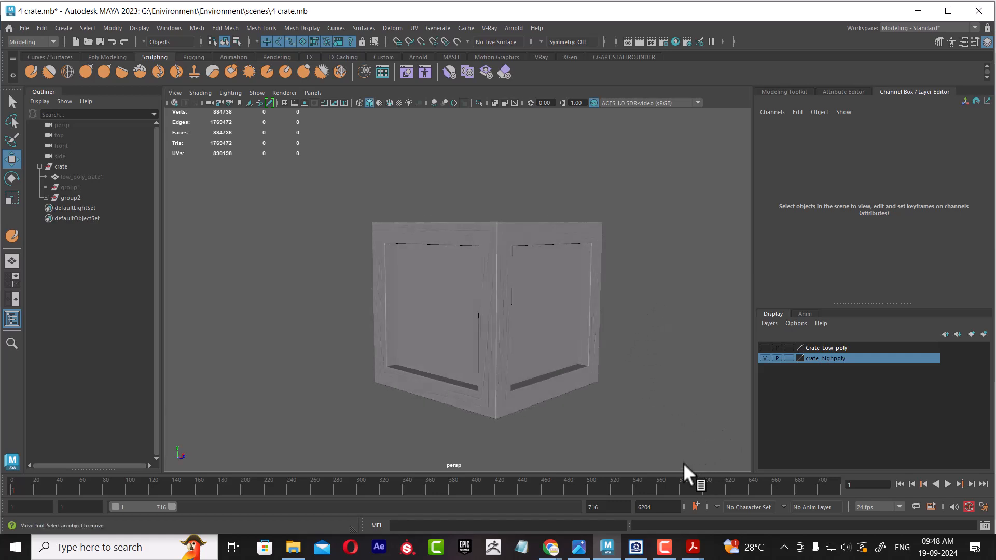
# Step: Restore the environment reference beside the crate and compare its wooden props with the sculpted frame faces
pyautogui.click(636, 547)
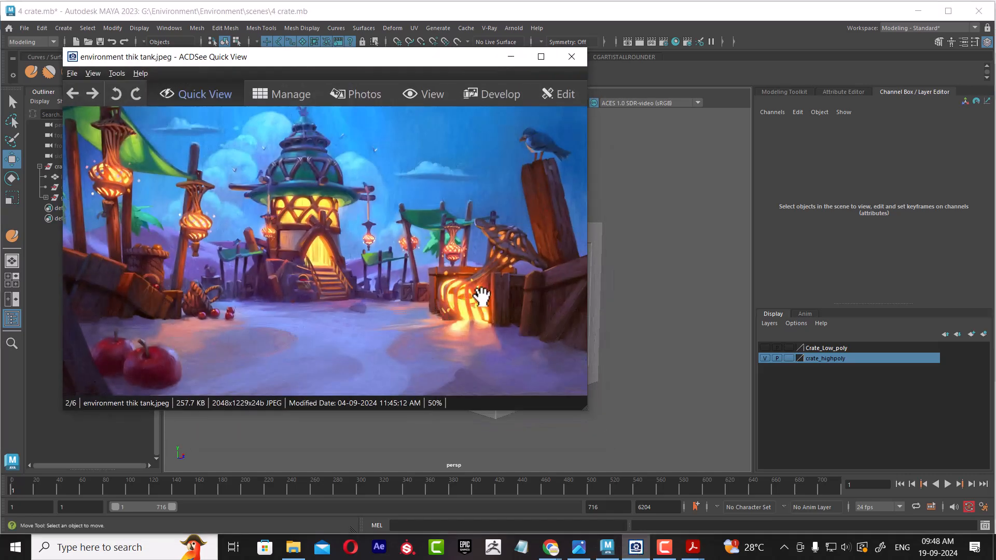
pyautogui.moveTo(426, 58); pyautogui.dragTo(296, 52)
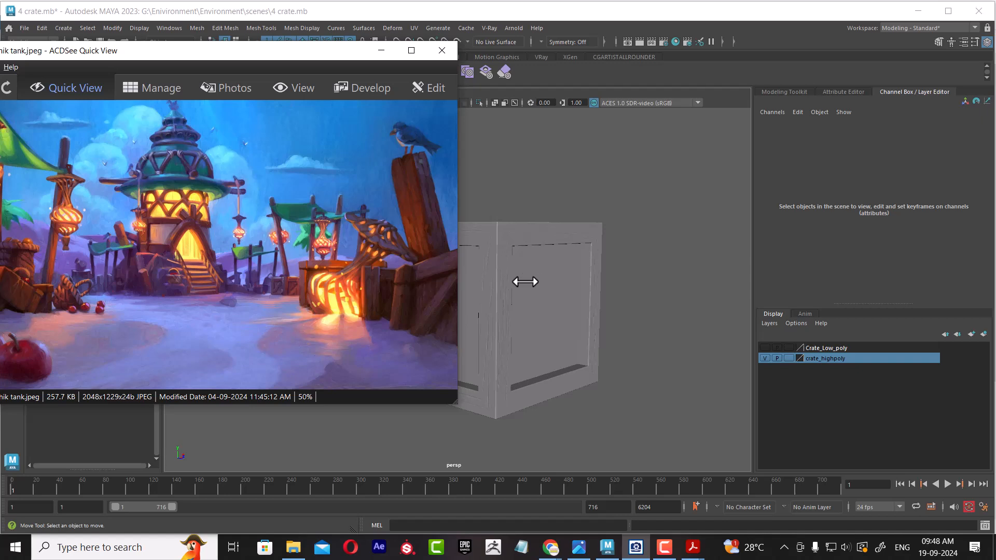
pyautogui.keyDown('alt'); pyautogui.moveTo(631, 316); pyautogui.dragTo(655, 326); pyautogui.keyUp('alt')
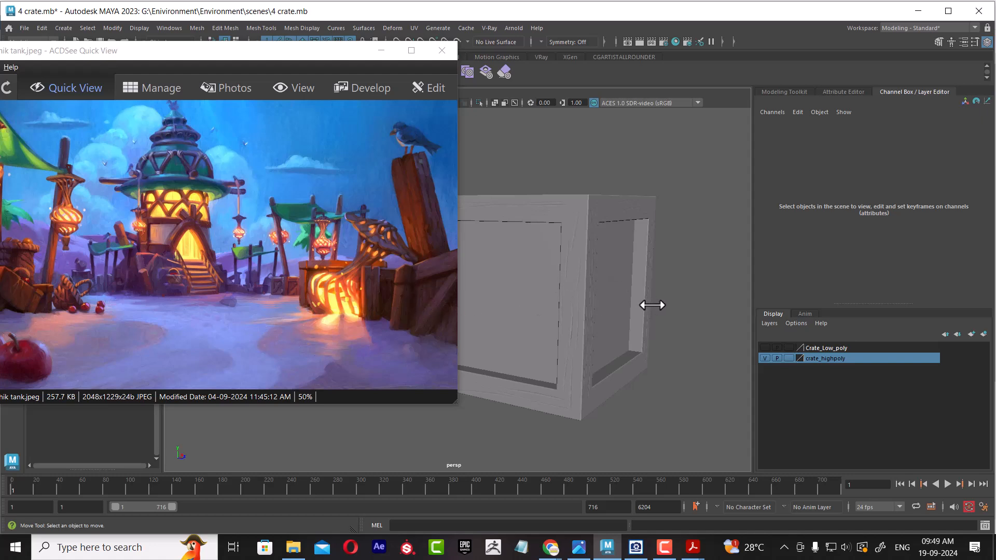
pyautogui.keyDown('alt'); pyautogui.moveTo(654, 303); pyautogui.dragTo(743, 365); pyautogui.keyUp('alt')
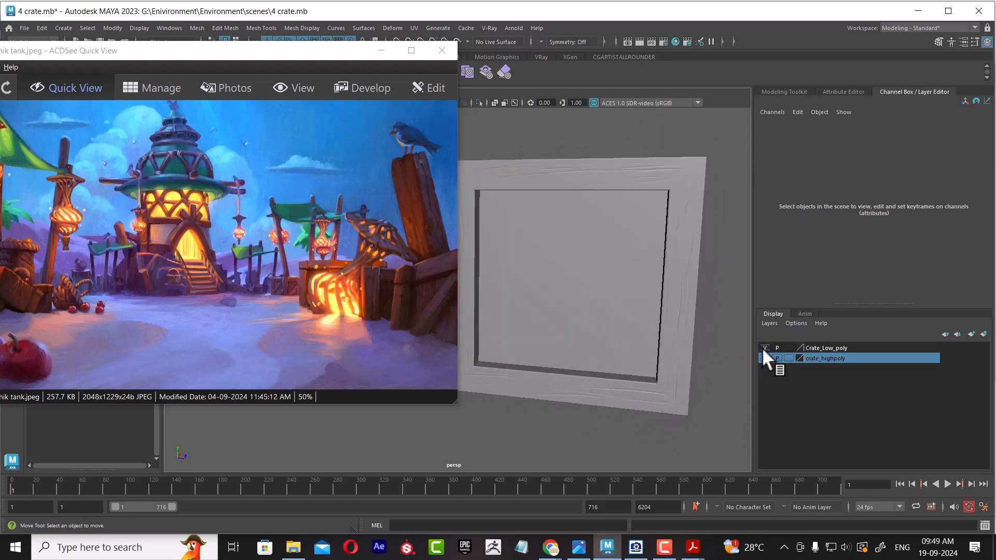
# Step: Show the Crate_Low_poly layer in place of crate_highpoly, minimize the reference and unhide all hidden objects
pyautogui.click(765, 358)
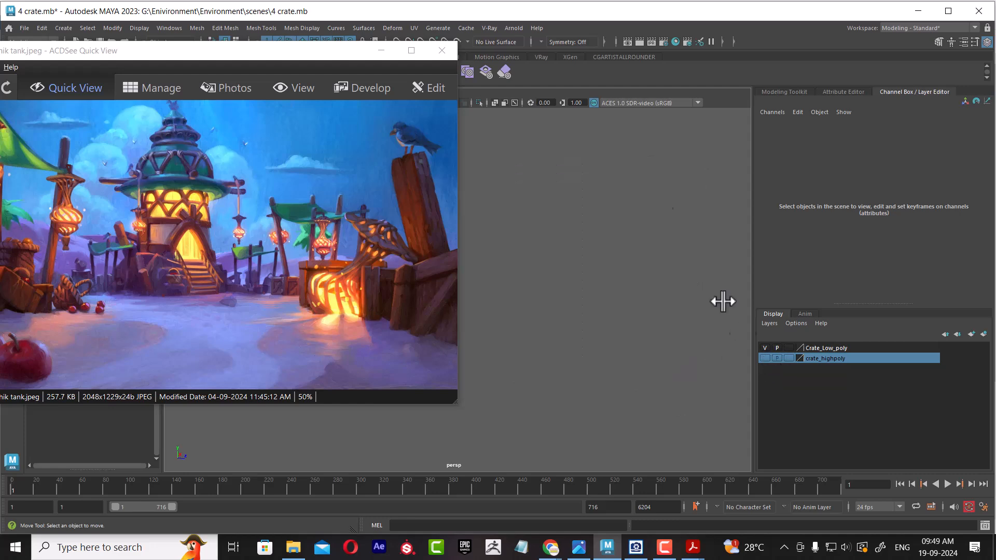
pyautogui.click(381, 50)
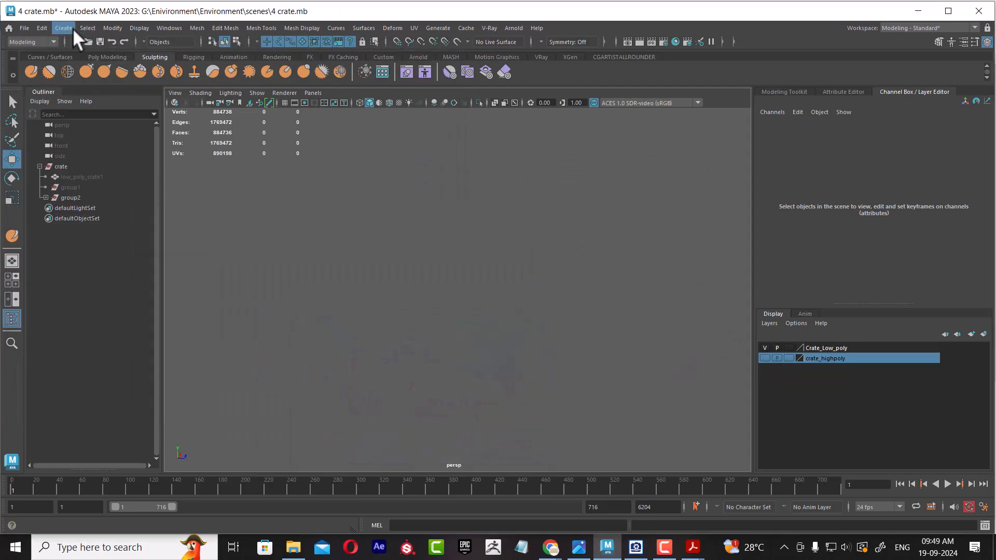
pyautogui.click(129, 31)
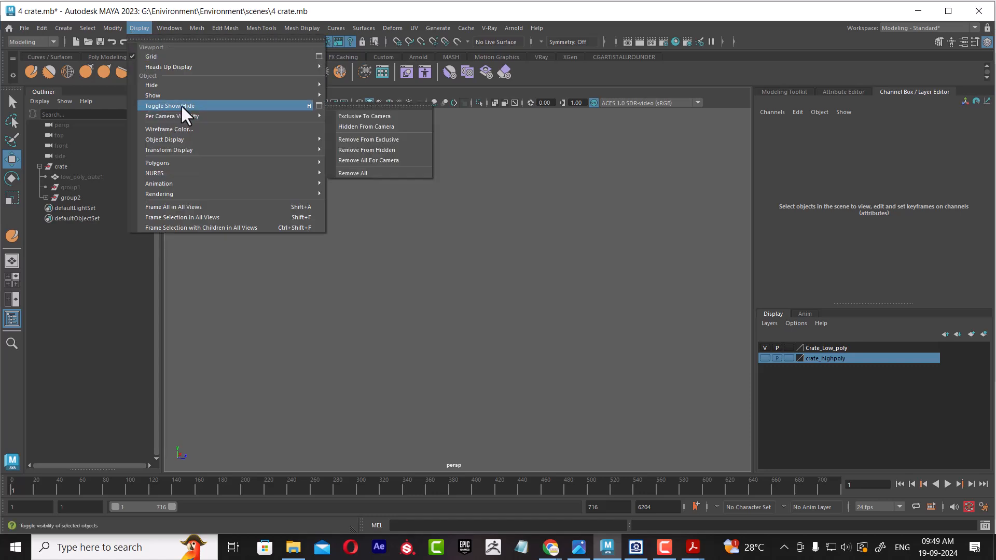
pyautogui.moveTo(189, 95)
pyautogui.click(427, 137)
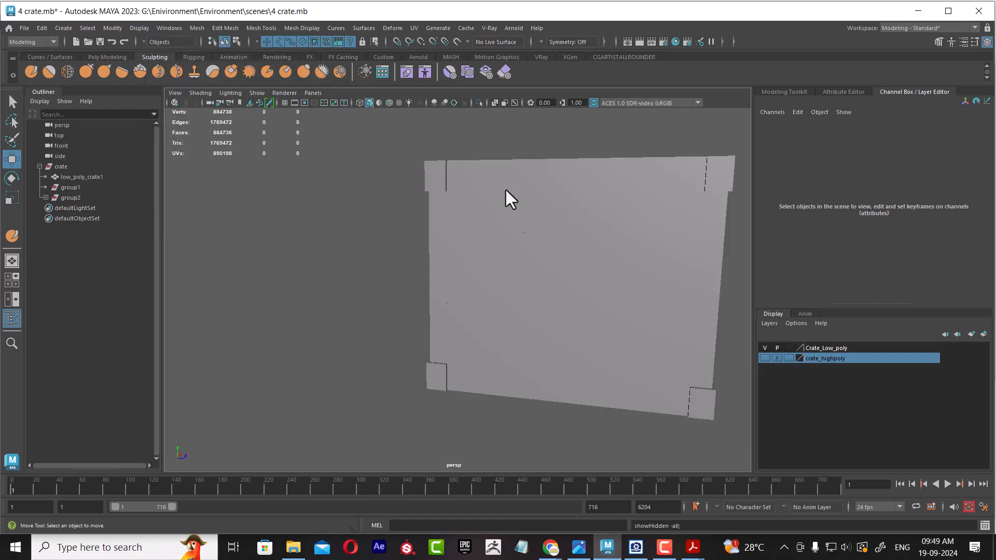
# Step: Select the low-poly crate body and examine its plain box and corner blocks
pyautogui.keyDown('alt'); pyautogui.moveTo(493, 187); pyautogui.dragTo(553, 353); pyautogui.keyUp('alt')
pyautogui.click(599, 268)
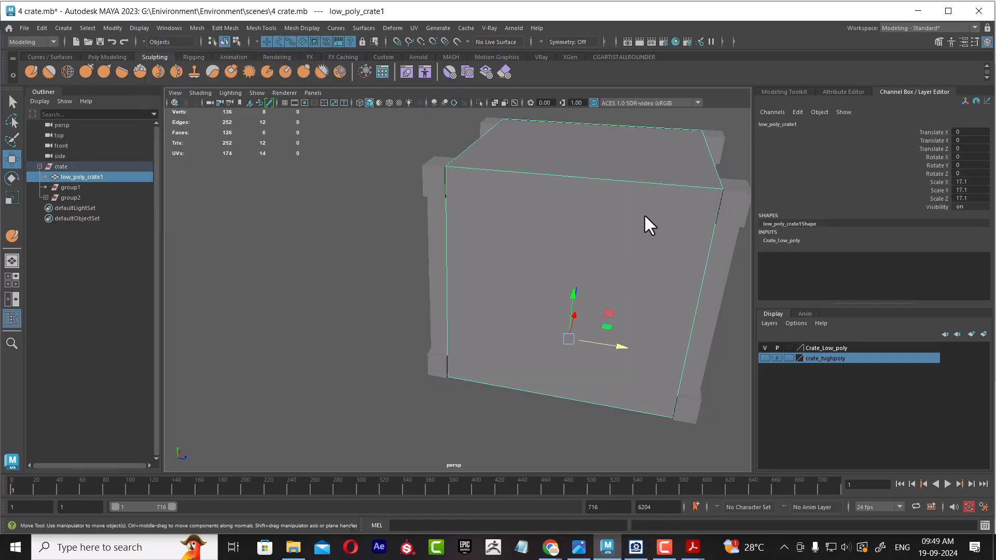
pyautogui.keyDown('alt'); pyautogui.moveTo(644, 217); pyautogui.dragTo(637, 219); pyautogui.keyUp('alt')
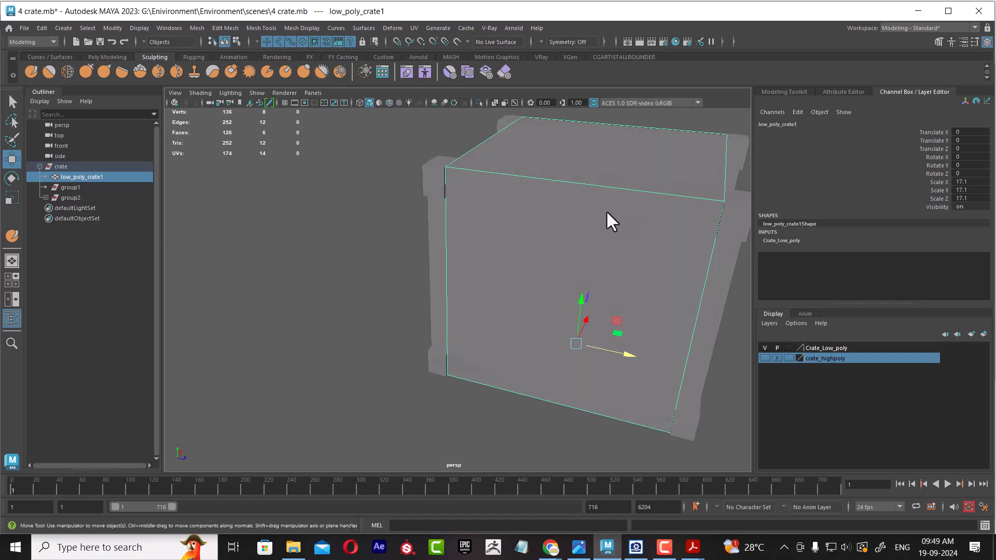
# Step: Hide the Crate_Low_poly layer, show crate_highpoly and examine the assembled high-poly crate from several sides
pyautogui.click(764, 348)
pyautogui.click(764, 358)
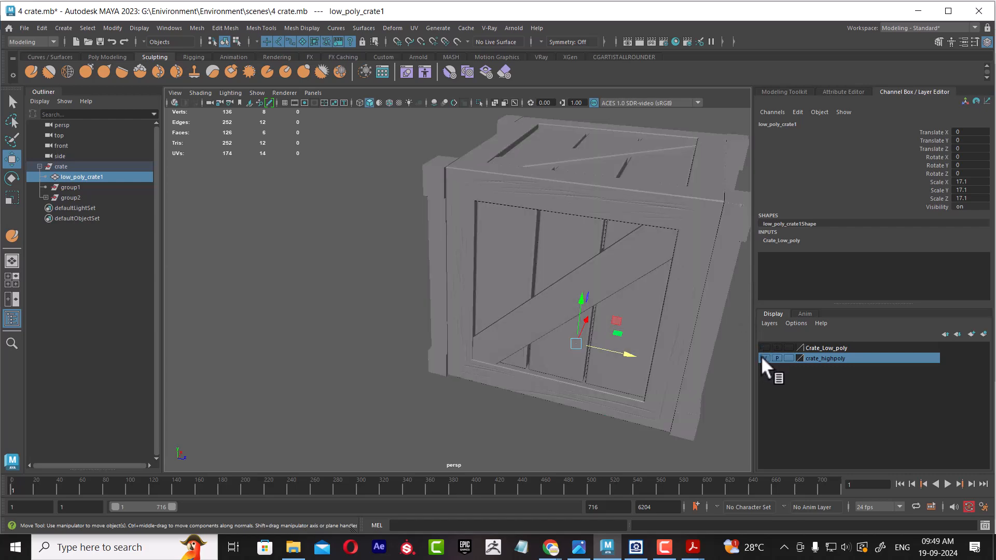
pyautogui.keyDown('alt'); pyautogui.moveTo(544, 216); pyautogui.dragTo(584, 234); pyautogui.keyUp('alt')
pyautogui.keyDown('alt'); pyautogui.moveTo(482, 273); pyautogui.dragTo(499, 316); pyautogui.keyUp('alt')
pyautogui.keyDown('alt'); pyautogui.moveTo(500, 316); pyautogui.dragTo(486, 290, button='right'); pyautogui.keyUp('alt')
pyautogui.keyDown('alt'); pyautogui.moveTo(486, 290); pyautogui.dragTo(456, 281); pyautogui.keyUp('alt')
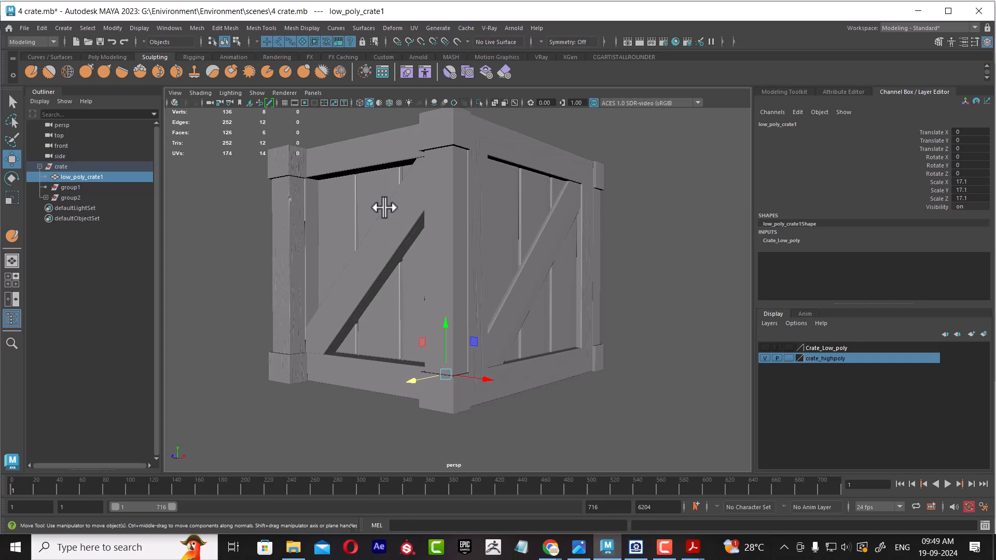
# Step: Compare the crate_highpoly and Crate_Low_poly layers by showing each one alone, ending with crate_highpoly shown
pyautogui.click(764, 357)
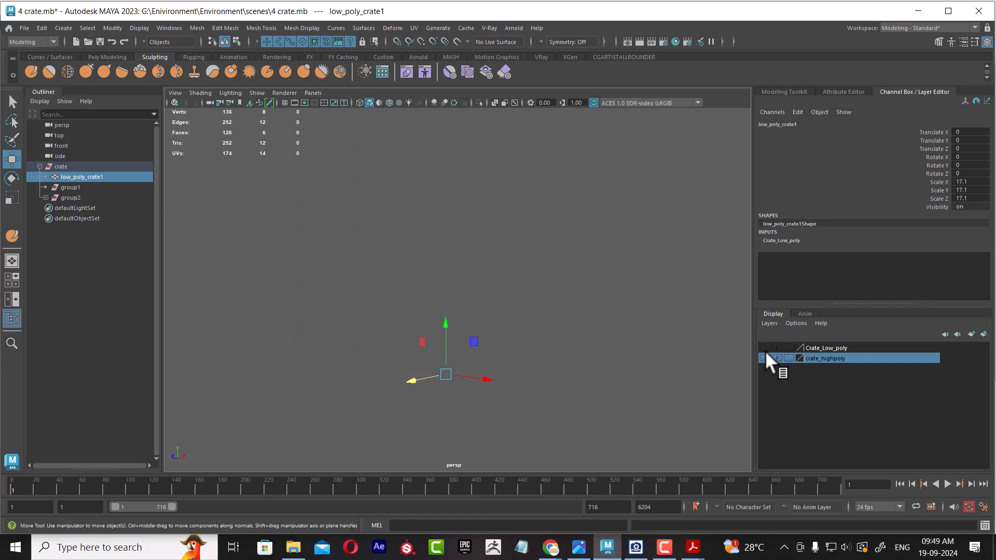
pyautogui.click(765, 348)
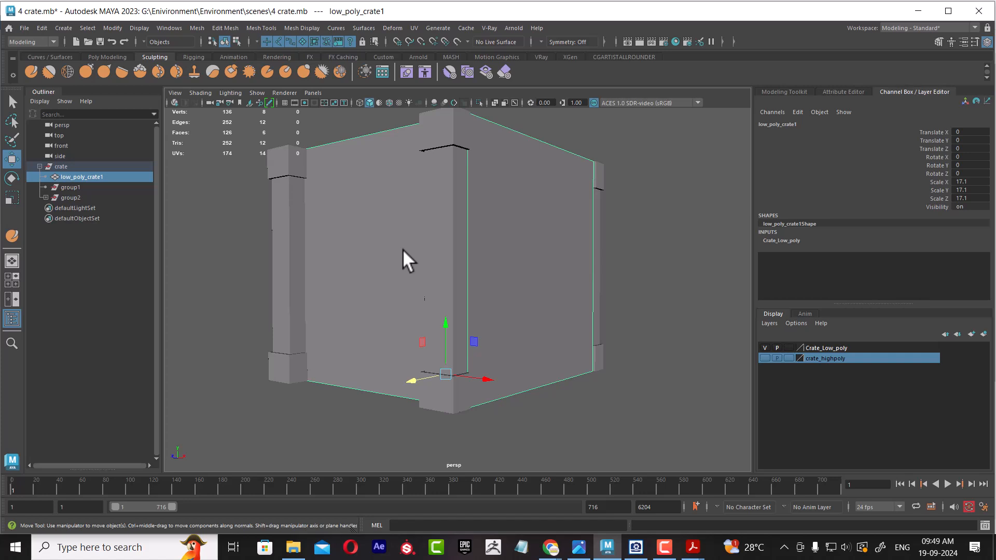
pyautogui.click(764, 348)
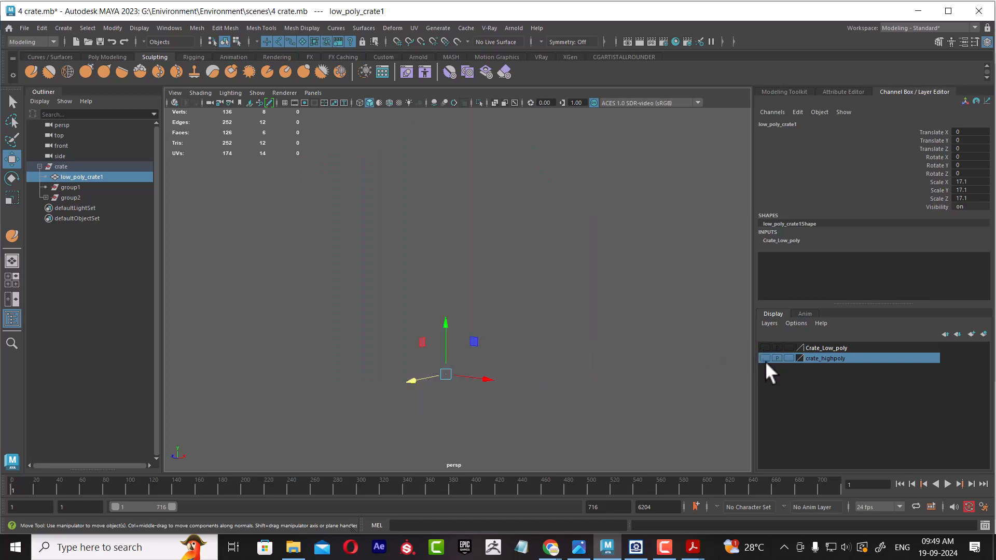
pyautogui.click(764, 358)
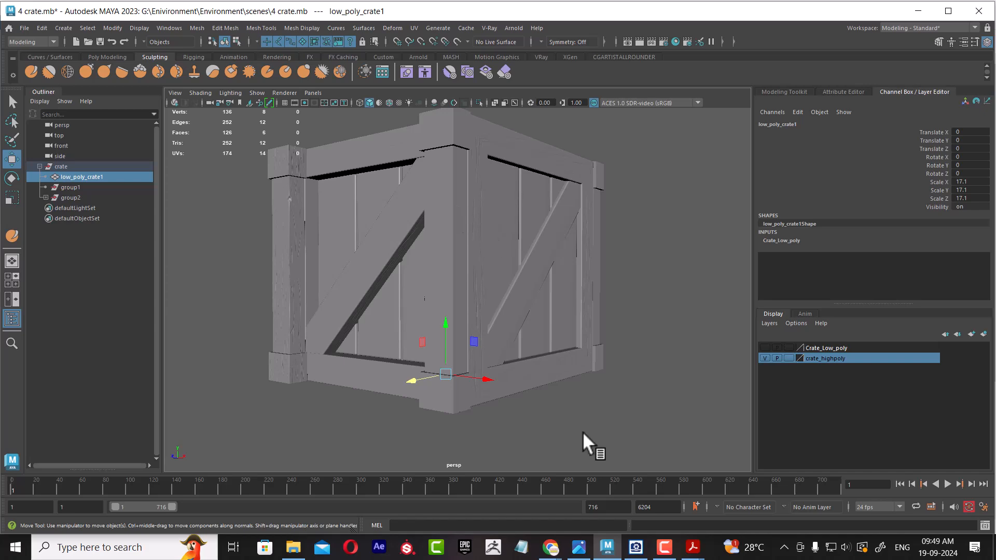
# Step: Switch to ACDSee Quick View and compare the wooden planks in environment thik tank.jpeg with the high-poly crate
pyautogui.click(635, 547)
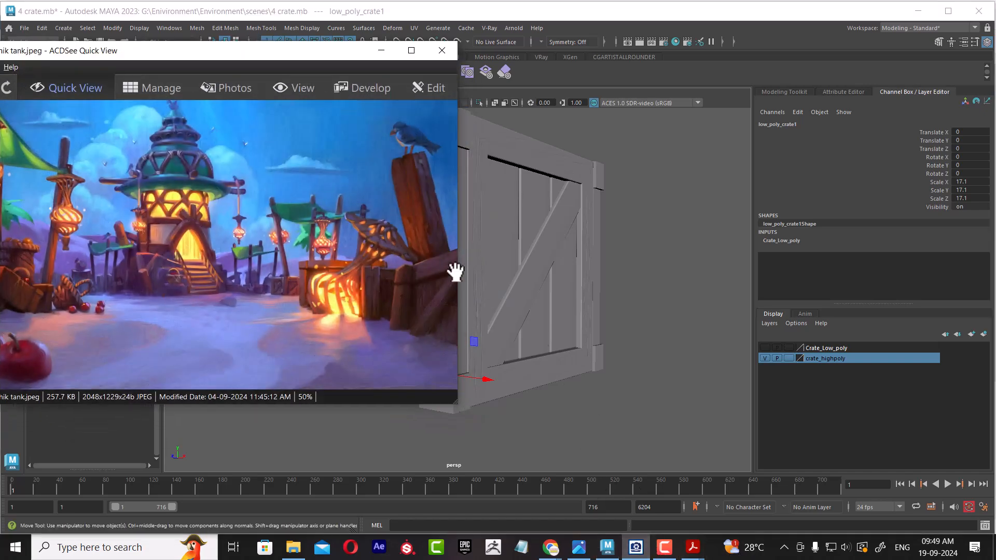
pyautogui.scroll(1, 415, 270)
pyautogui.moveTo(415, 269)
pyautogui.mouseDown()
pyautogui.moveTo(257, 200)
pyautogui.moveTo(153, 241)
pyautogui.moveTo(153, 231)
pyautogui.mouseUp()
pyautogui.scroll(1, 258, 200)
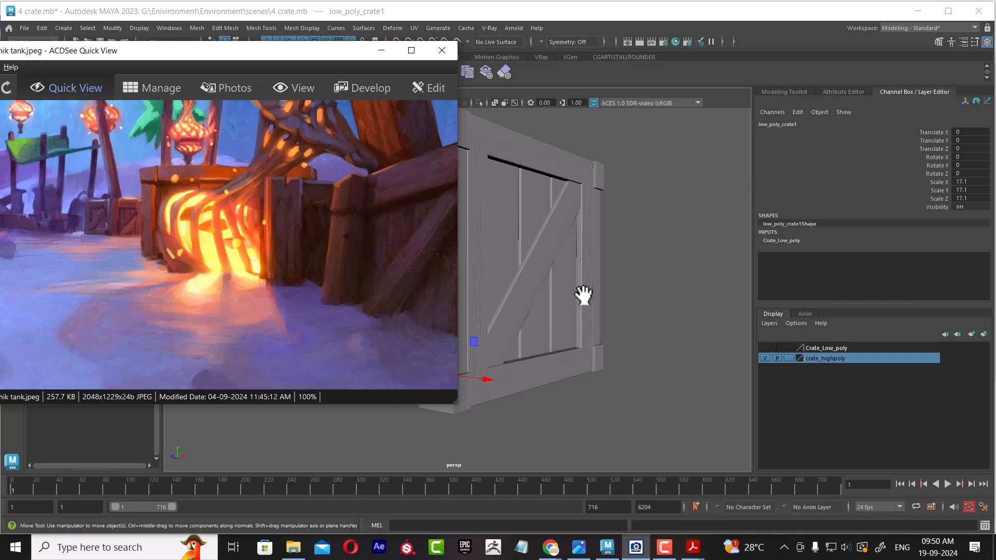
pyautogui.keyDown('alt'); pyautogui.moveTo(615, 298); pyautogui.dragTo(685, 322, button='middle'); pyautogui.keyUp('alt')
pyautogui.keyDown('alt'); pyautogui.moveTo(595, 280); pyautogui.dragTo(607, 303, button='right'); pyautogui.keyUp('alt')
pyautogui.keyDown('alt'); pyautogui.moveTo(607, 304); pyautogui.dragTo(632, 291); pyautogui.keyUp('alt')
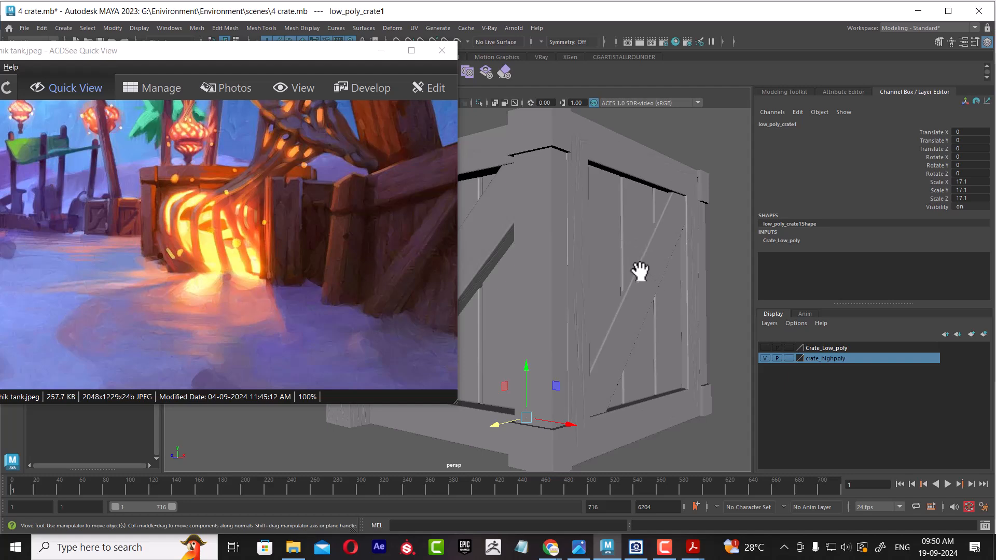
pyautogui.keyDown('alt'); pyautogui.moveTo(597, 268); pyautogui.dragTo(598, 291); pyautogui.keyUp('alt')
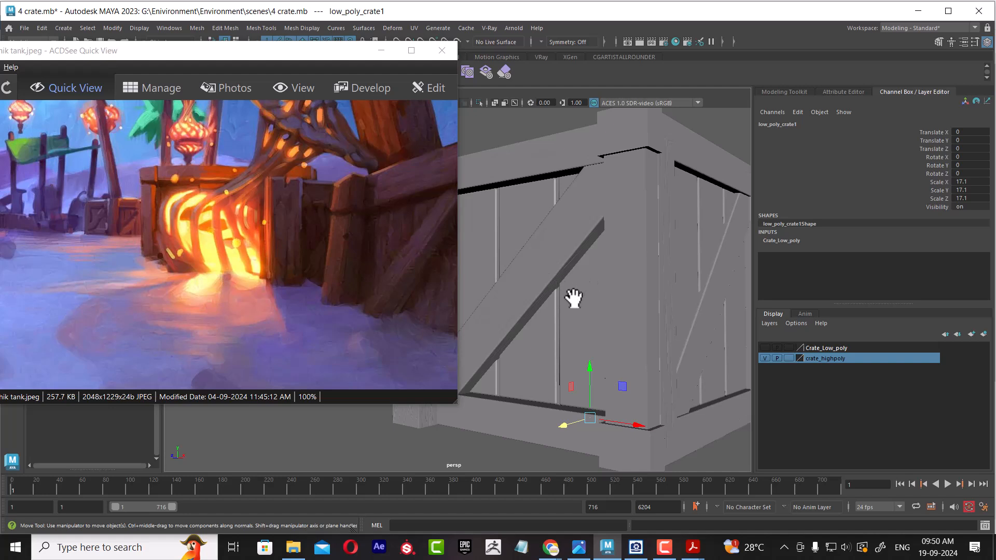
pyautogui.click(381, 51)
# Step: Start an incremental copy of the scene and create a folder named 4 Crate inside the scenes directory
pyautogui.click(29, 29)
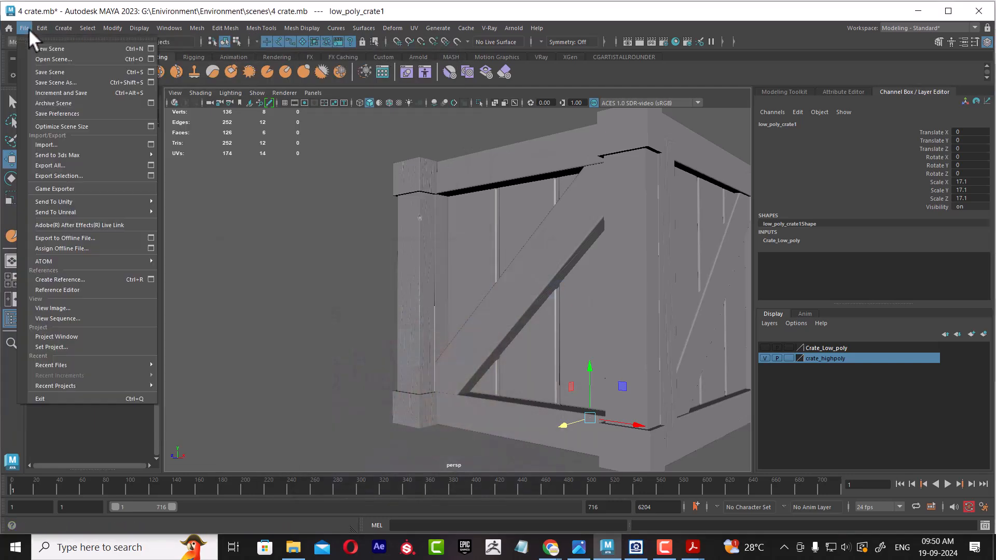
pyautogui.click(84, 93)
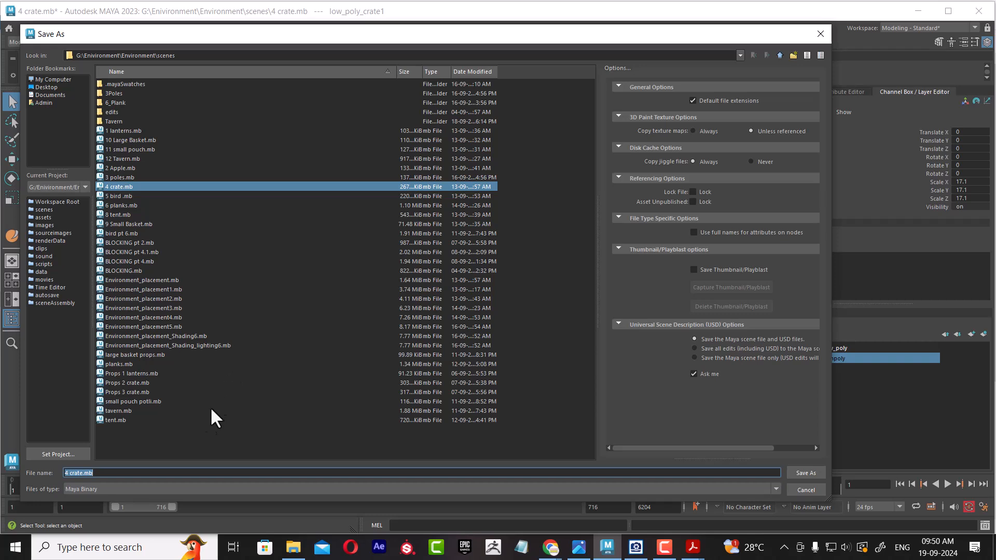
pyautogui.click(794, 55)
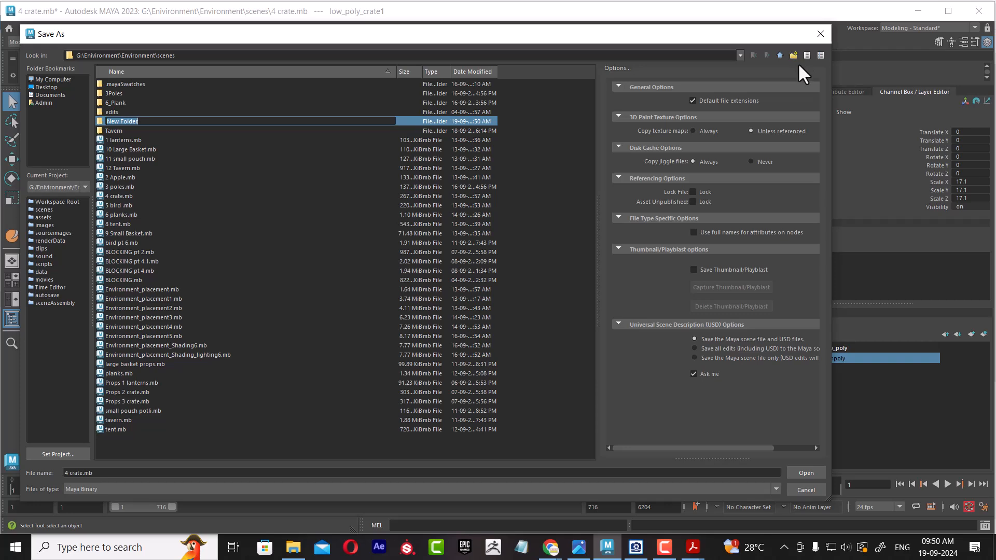
pyautogui.write('4 Crate')
pyautogui.press('Return')
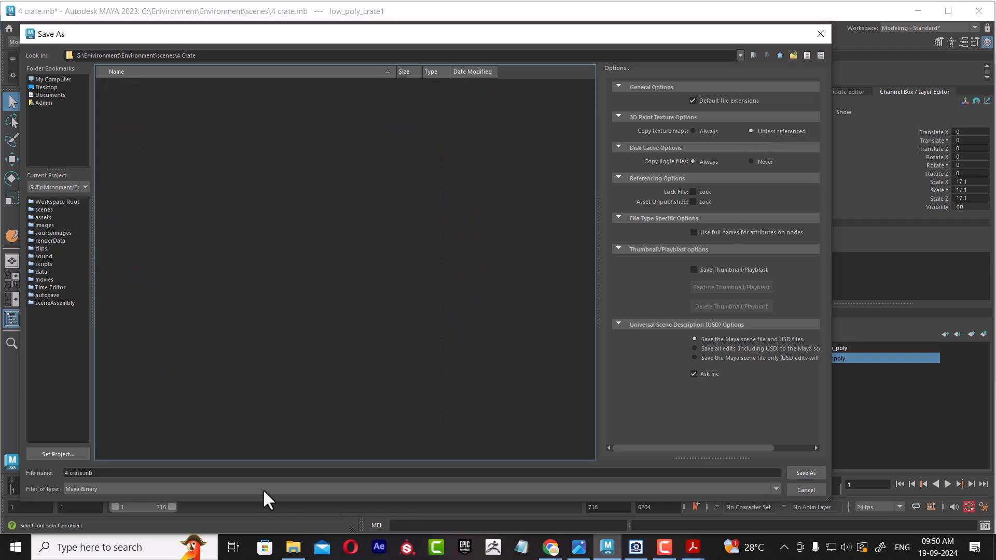
# Step: Save the scene as 4 crate sculpting.mb in the 4 Crate folder
pyautogui.click(206, 476)
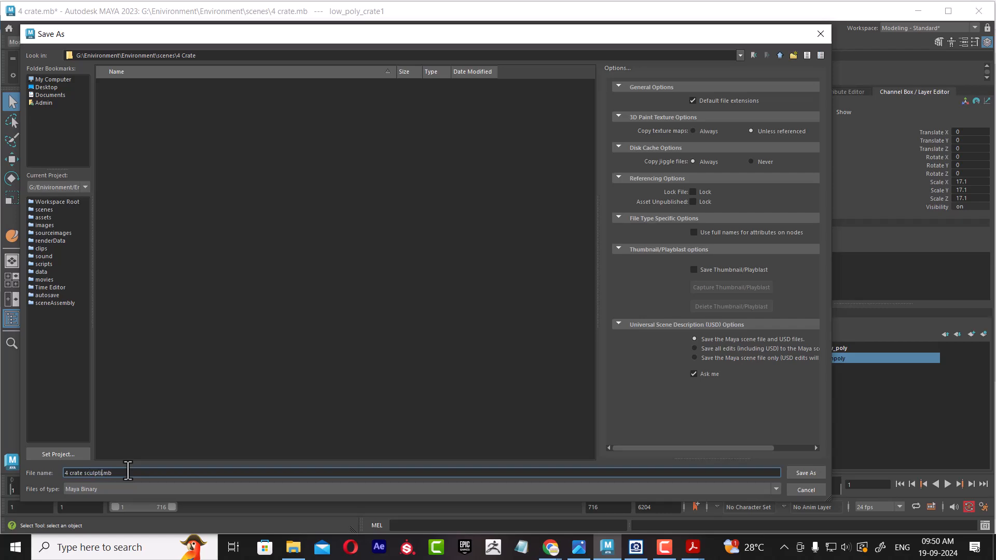
pyautogui.write('sculpting')
pyautogui.press('Return')
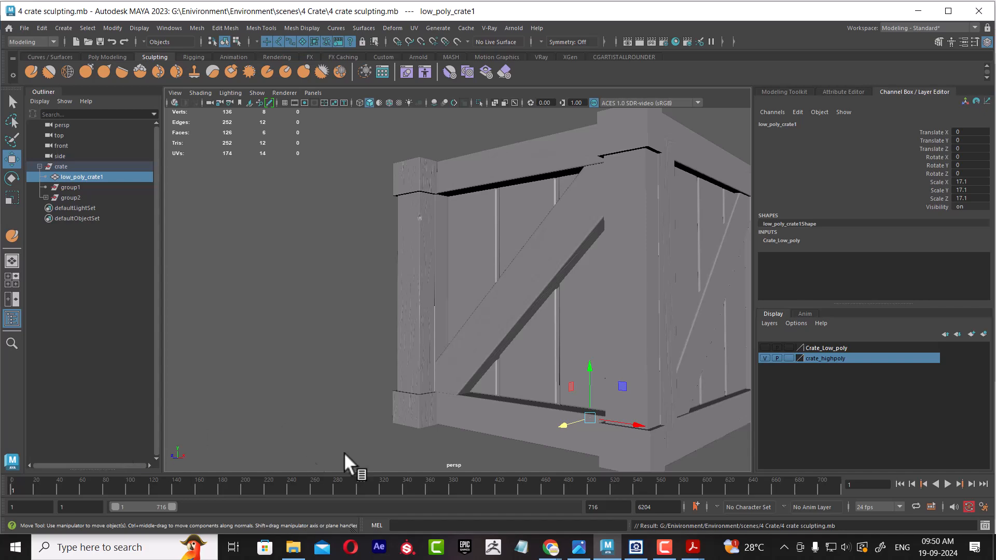
# Step: Launch Maya 2023 through the Windows search
pyautogui.keyDown('alt'); pyautogui.moveTo(553, 383); pyautogui.dragTo(542, 375); pyautogui.keyUp('alt')
pyautogui.keyDown('alt'); pyautogui.moveTo(558, 323); pyautogui.dragTo(583, 318); pyautogui.keyUp('alt')
pyautogui.scroll(-3, 575, 331)
pyautogui.press('super')
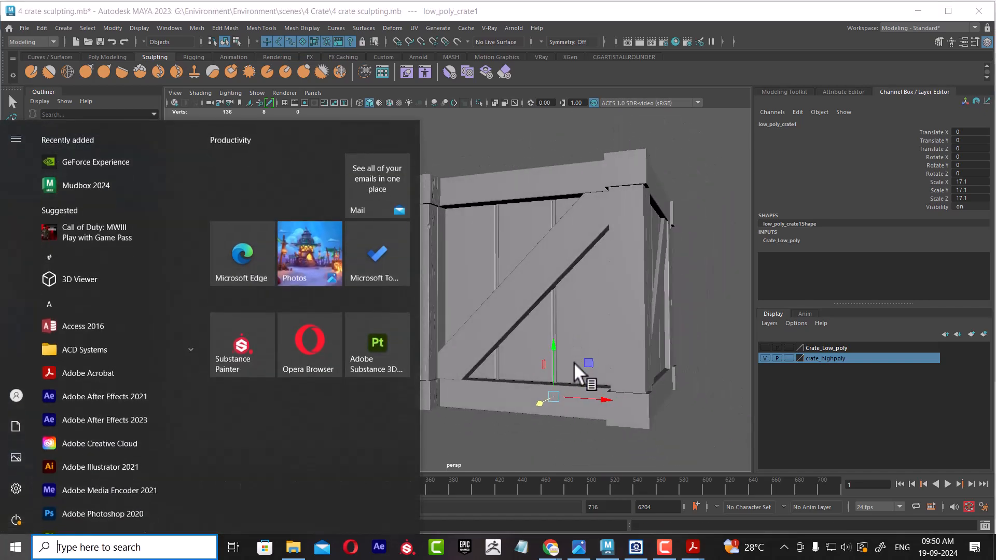
pyautogui.write('maya')
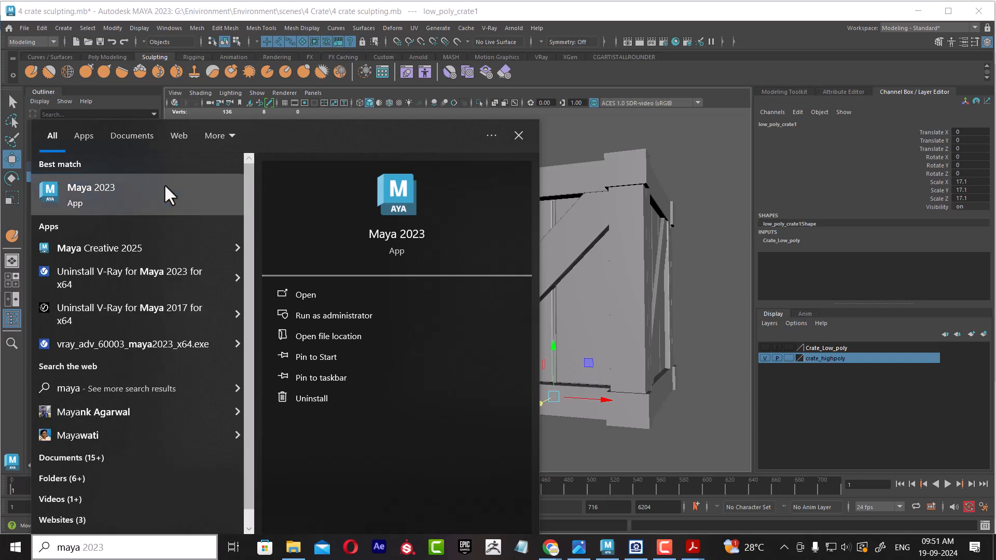
pyautogui.click(183, 199)
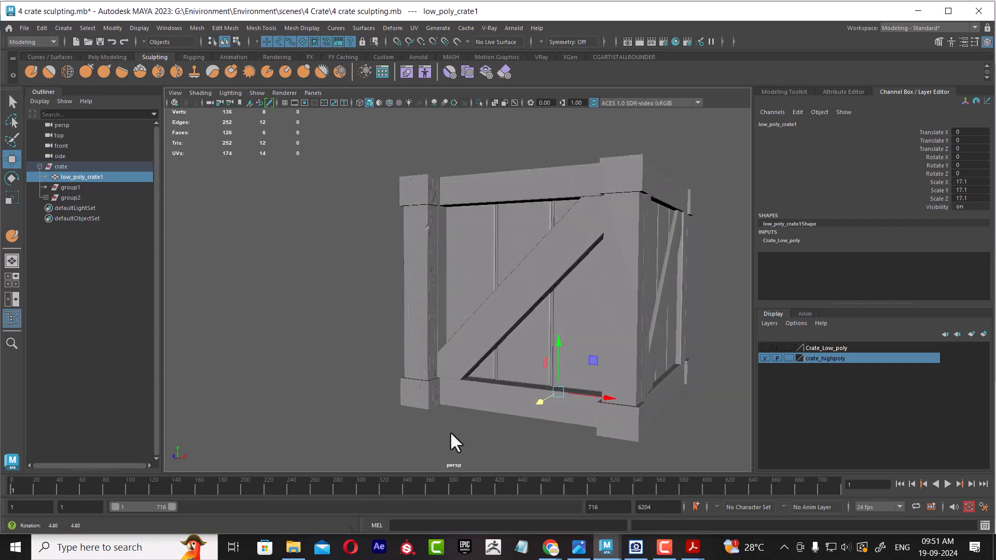
# Step: Select the high-poly corner post of the crate
pyautogui.keyDown('alt'); pyautogui.moveTo(576, 375); pyautogui.dragTo(527, 321); pyautogui.keyUp('alt')
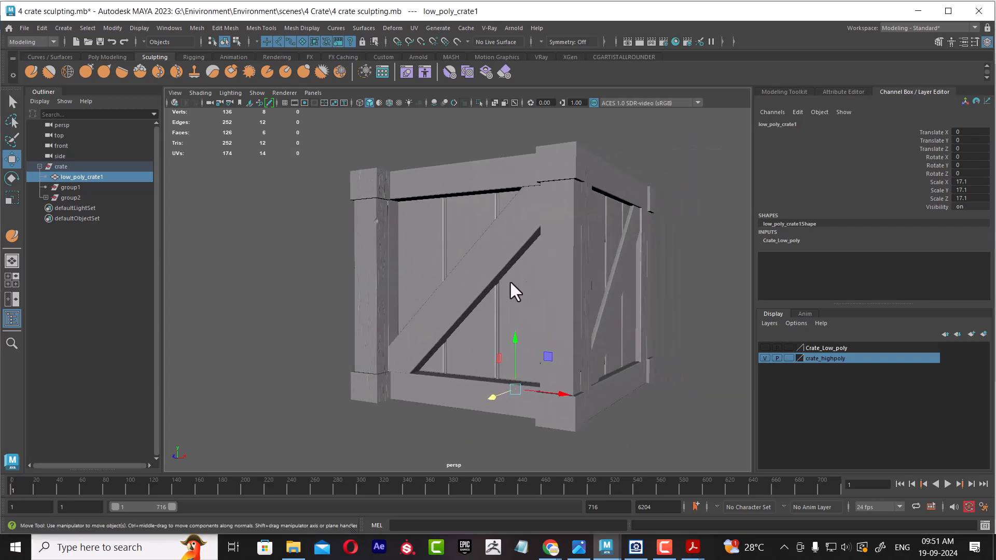
pyautogui.click(381, 260)
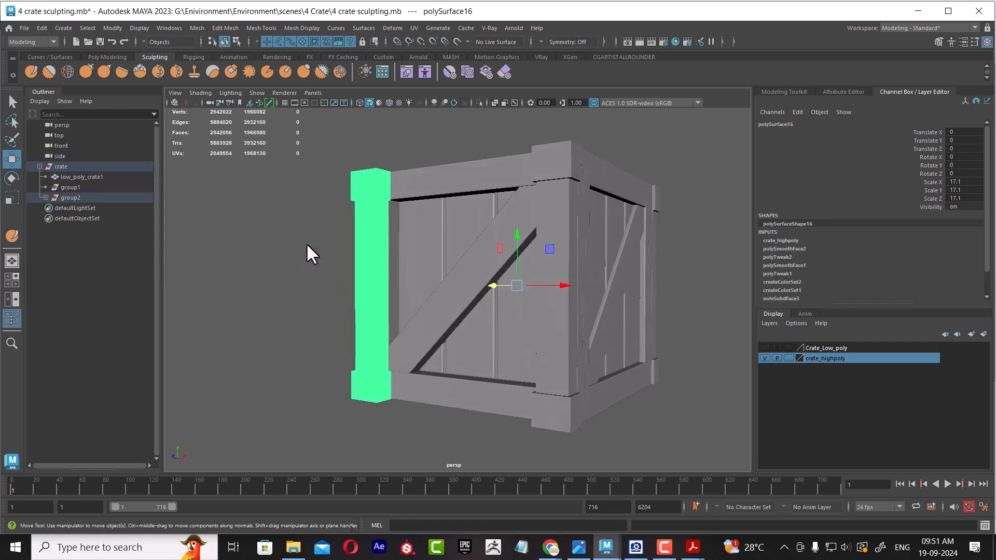
pyautogui.click(666, 548)
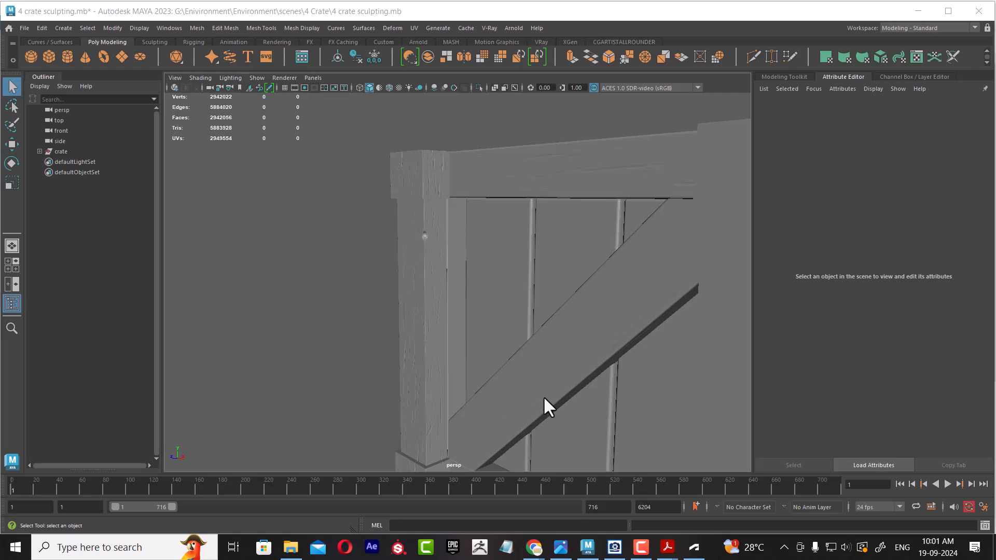
pyautogui.click(291, 548)
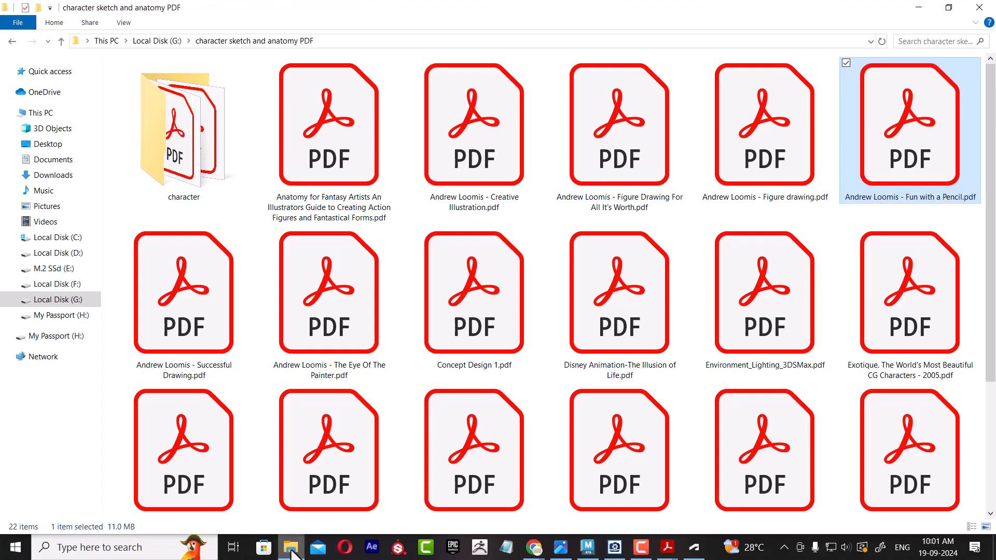
pyautogui.click(644, 551)
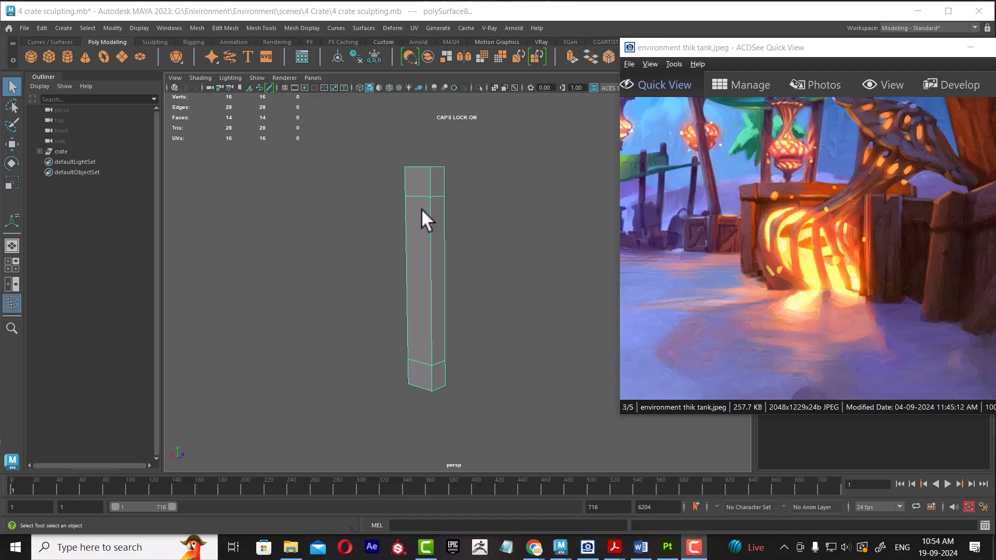
# Step: Unhide the rest of the crate around the isolated low-poly corner post
pyautogui.keyDown('alt'); pyautogui.moveTo(403, 226); pyautogui.dragTo(434, 262); pyautogui.keyUp('alt')
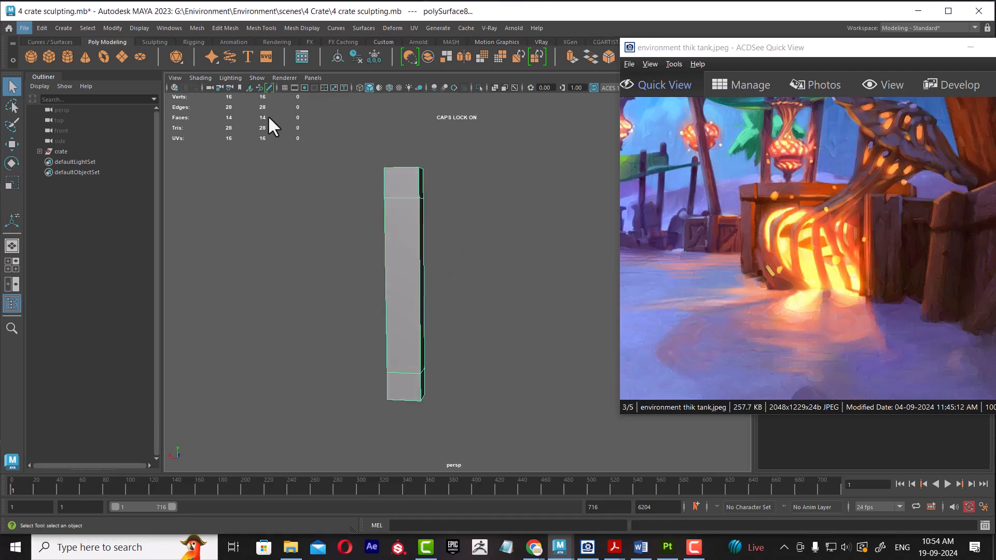
pyautogui.keyDown('alt'); pyautogui.moveTo(346, 210); pyautogui.dragTo(447, 275); pyautogui.keyUp('alt')
pyautogui.hotkey('ctrl', 'shift', 'h')
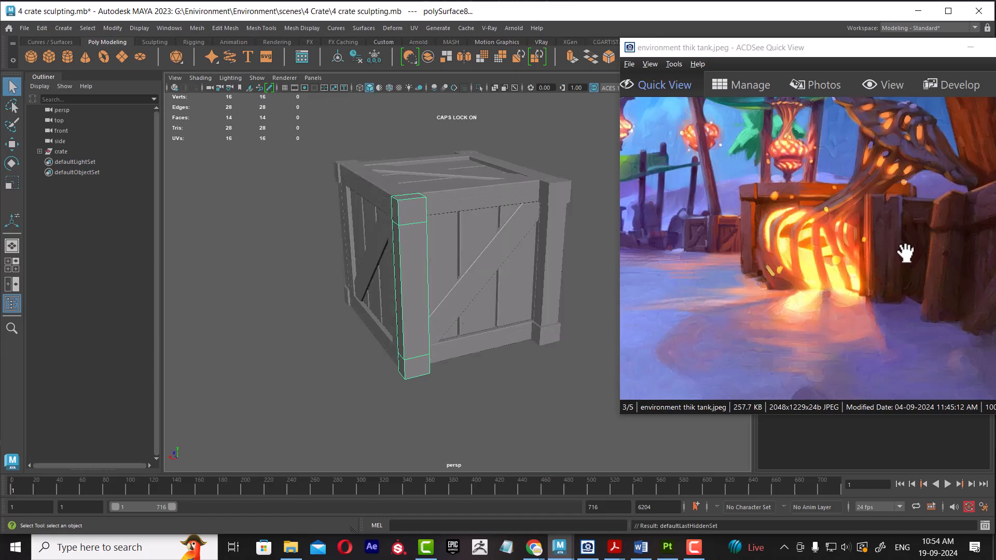
# Step: Select the low-poly corner post alone and center its pivot
pyautogui.keyDown('alt'); pyautogui.moveTo(538, 302); pyautogui.dragTo(507, 289); pyautogui.keyUp('alt')
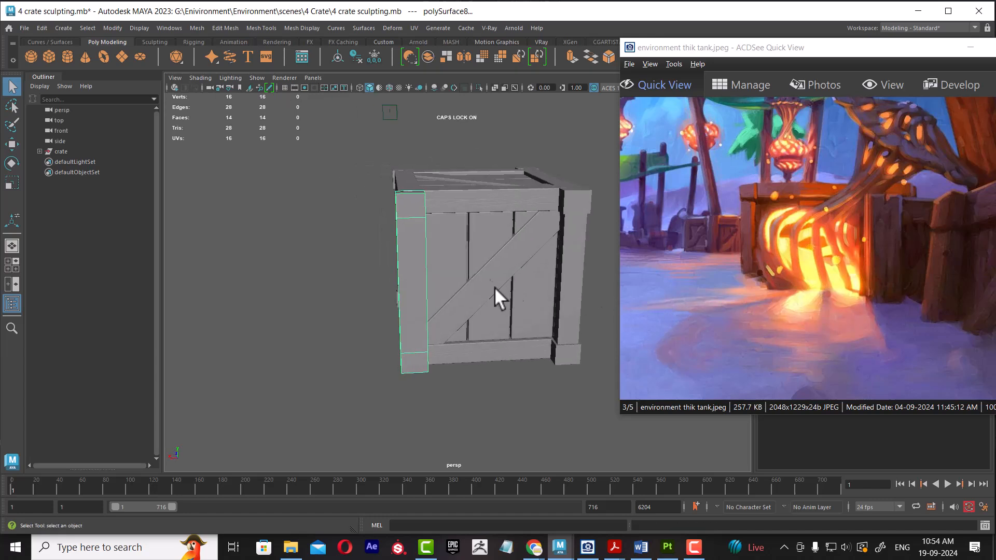
pyautogui.keyDown('alt'); pyautogui.moveTo(509, 296); pyautogui.dragTo(450, 290, button='right'); pyautogui.keyUp('alt')
pyautogui.keyDown('alt'); pyautogui.moveTo(424, 324); pyautogui.dragTo(436, 417); pyautogui.keyUp('alt')
pyautogui.click(360, 362)
pyautogui.keyDown('alt'); pyautogui.moveTo(359, 351); pyautogui.dragTo(371, 347); pyautogui.keyUp('alt')
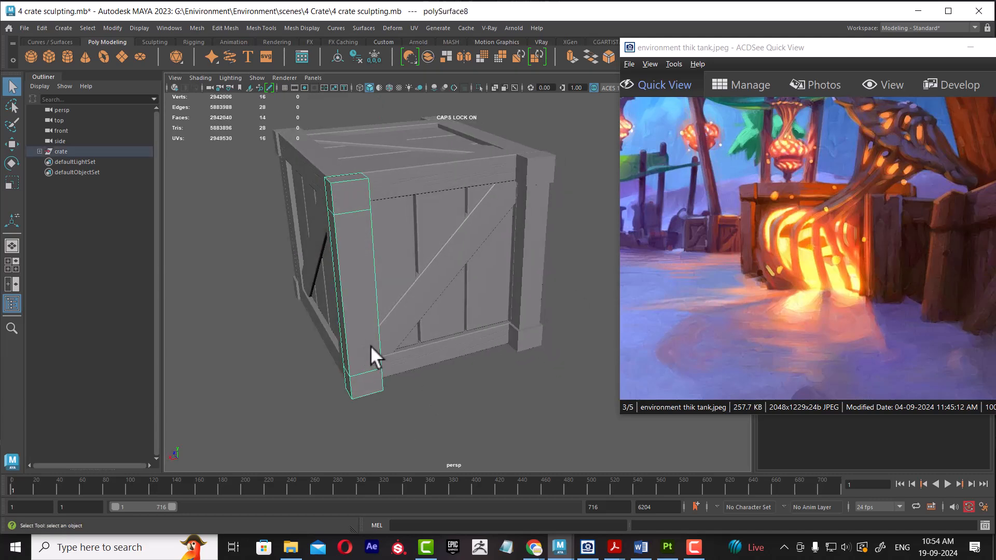
pyautogui.press('r')
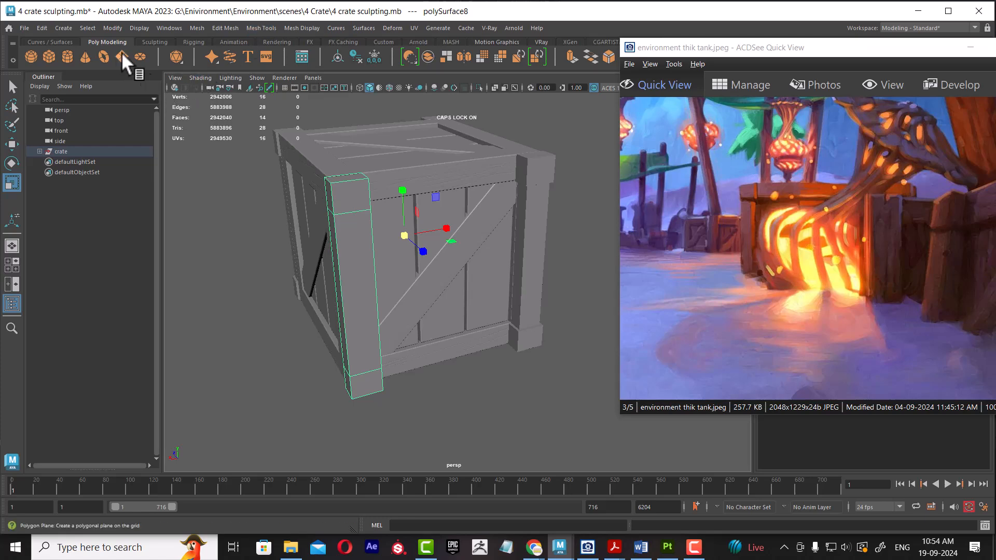
pyautogui.click(109, 28)
pyautogui.click(151, 102)
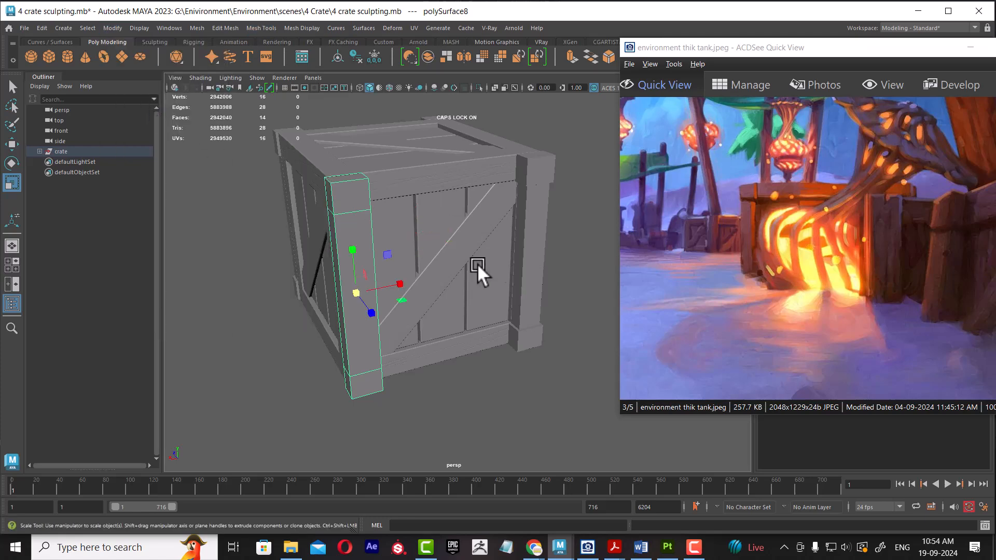
# Step: Examine the low-poly corner post against the crate in the perspective and top views
pyautogui.keyDown('alt'); pyautogui.moveTo(421, 282); pyautogui.dragTo(447, 285); pyautogui.keyUp('alt')
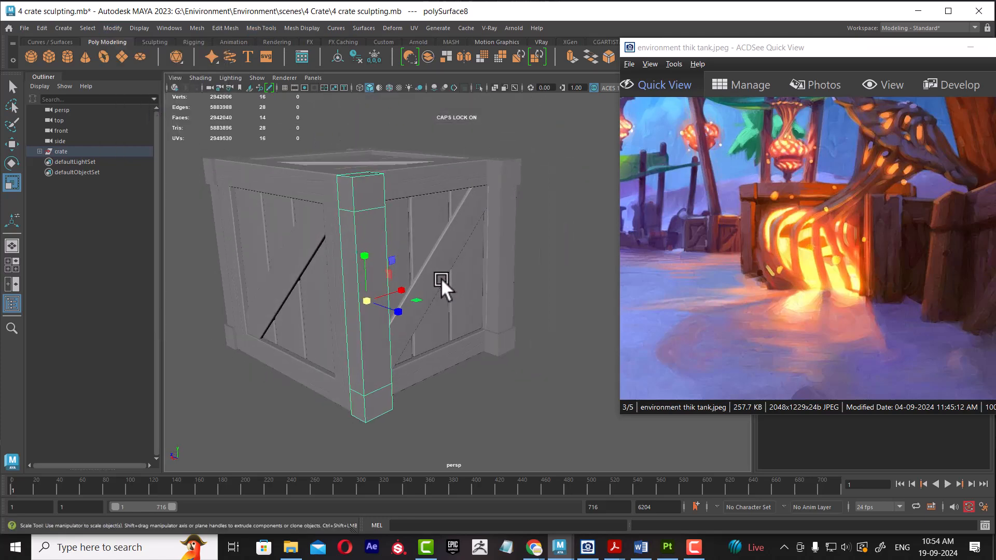
pyautogui.moveTo(396, 153); pyautogui.dragTo(561, 113, button='right')
pyautogui.click(375, 190)
pyautogui.moveTo(453, 163); pyautogui.dragTo(537, 121, button='right')
pyautogui.click(381, 206)
pyautogui.press('space')
pyautogui.moveTo(511, 329); pyautogui.dragTo(442, 322)
pyautogui.scroll(-3, 442, 322)
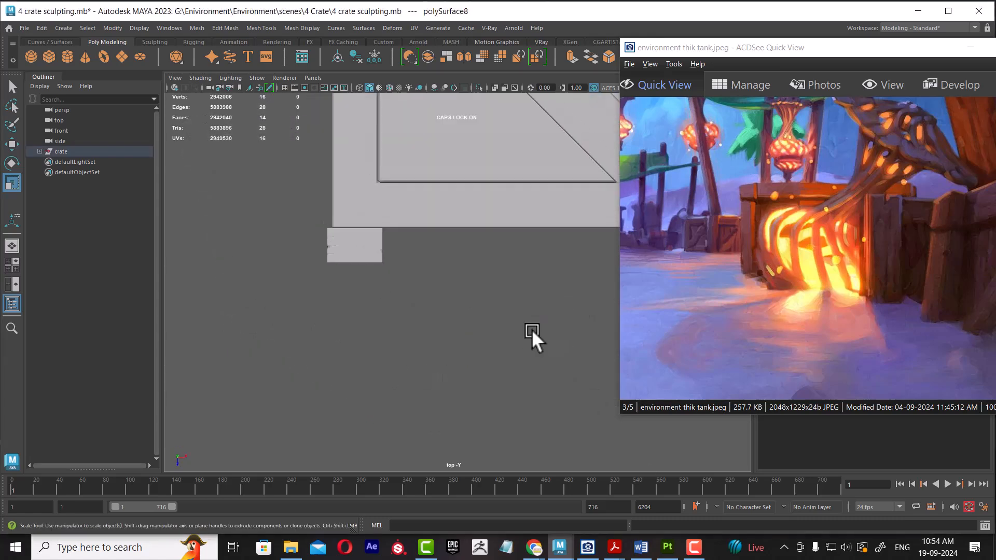
pyautogui.press('space')
pyautogui.moveTo(415, 329); pyautogui.dragTo(390, 272)
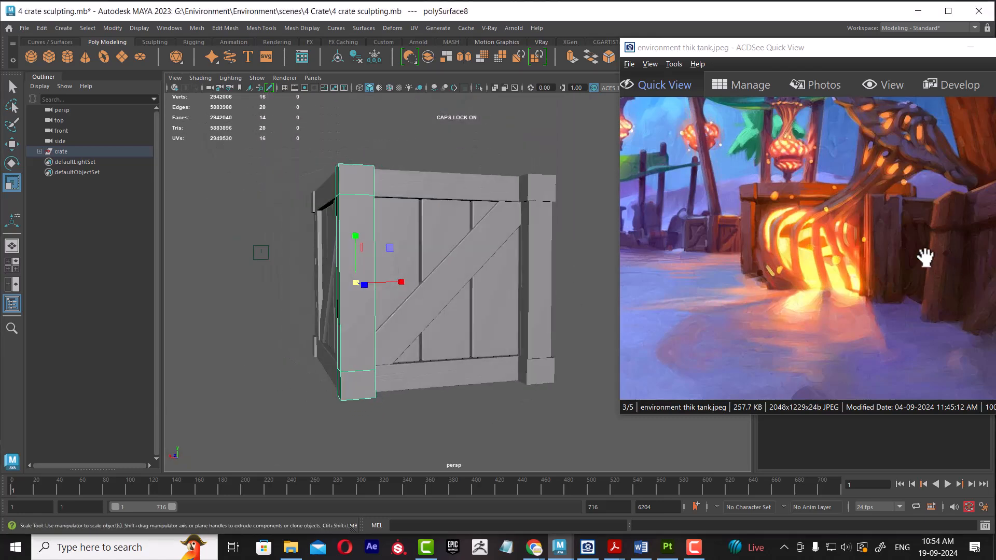
pyautogui.keyDown('alt'); pyautogui.moveTo(415, 319); pyautogui.dragTo(408, 356); pyautogui.keyUp('alt')
# Step: Widen the low-poly corner post by moving its inner-side vertices, selected in the top view, and reselect it in object mode
pyautogui.press('space')
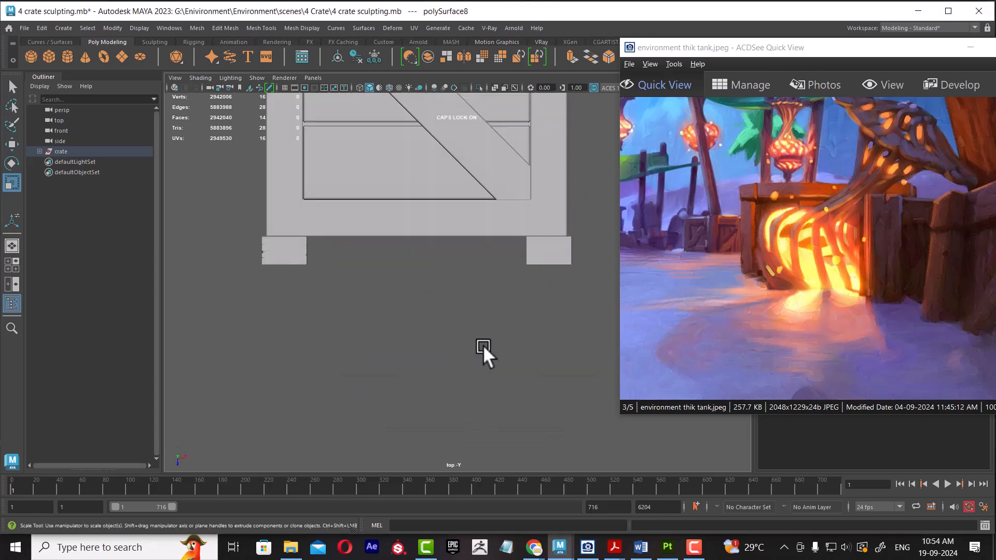
pyautogui.press('f')
pyautogui.scroll(-5, 419, 249)
pyautogui.moveTo(502, 217); pyautogui.dragTo(382, 213, button='right')
pyautogui.moveTo(410, 226); pyautogui.dragTo(468, 284)
pyautogui.press('w')
pyautogui.press('space')
pyautogui.moveTo(484, 317); pyautogui.dragTo(460, 242)
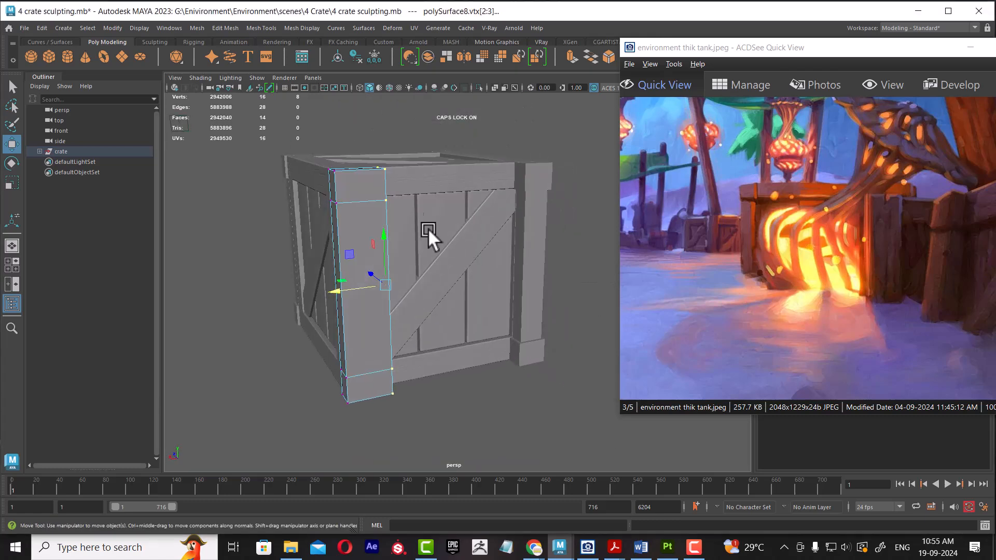
pyautogui.moveTo(364, 198); pyautogui.dragTo(465, 130, button='right')
pyautogui.click(480, 114)
pyautogui.keyDown('alt'); pyautogui.moveTo(418, 231); pyautogui.dragTo(524, 352); pyautogui.keyUp('alt')
pyautogui.click(365, 226)
# Step: Reposition the reference image window and pan the image to compare its wooden planks with the crate
pyautogui.moveTo(897, 292); pyautogui.dragTo(887, 291)
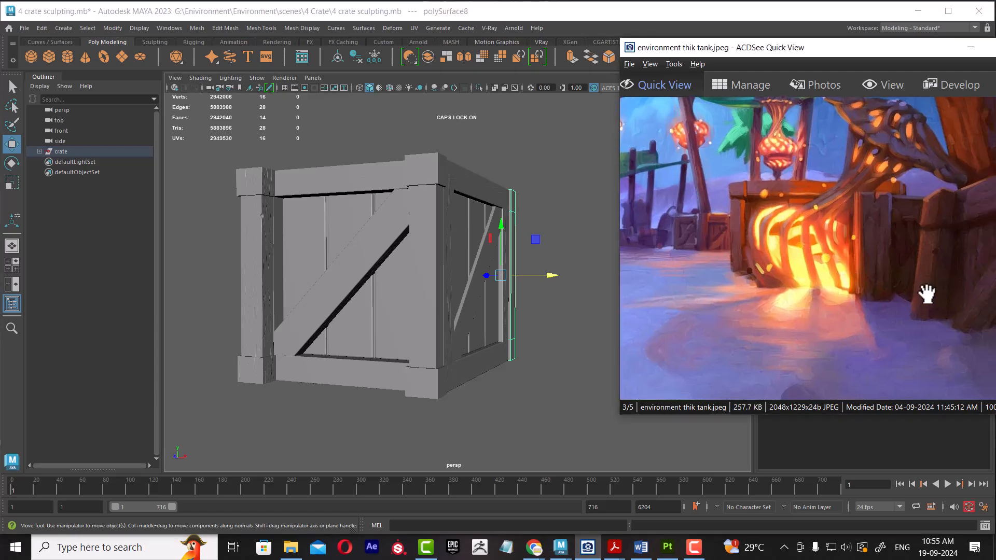
pyautogui.moveTo(911, 53); pyautogui.dragTo(855, 61)
pyautogui.moveTo(892, 196); pyautogui.dragTo(827, 324)
pyautogui.keyDown('alt'); pyautogui.moveTo(438, 370); pyautogui.dragTo(398, 360); pyautogui.keyUp('alt')
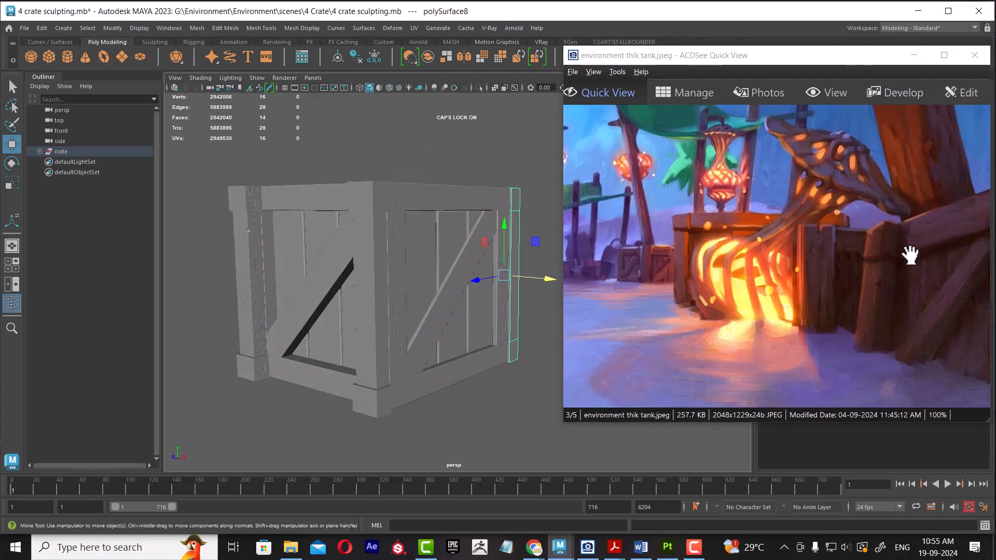
# Step: Examine the crate's low-poly corner post, plank panels and outer frame from several sides, comparing them with the reference image
pyautogui.keyDown('alt'); pyautogui.moveTo(523, 299); pyautogui.dragTo(269, 302); pyautogui.keyUp('alt')
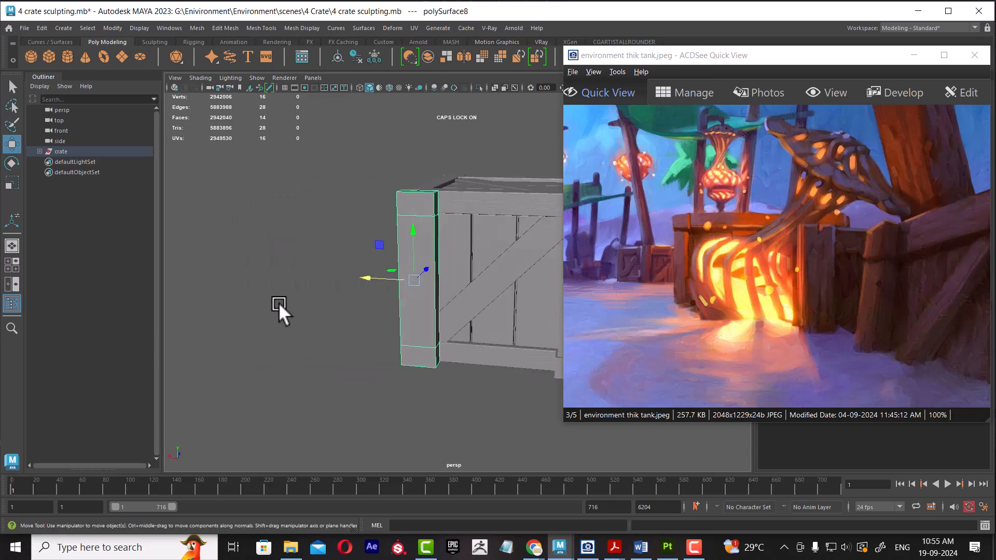
pyautogui.keyDown('alt'); pyautogui.moveTo(453, 320); pyautogui.dragTo(428, 358); pyautogui.keyUp('alt')
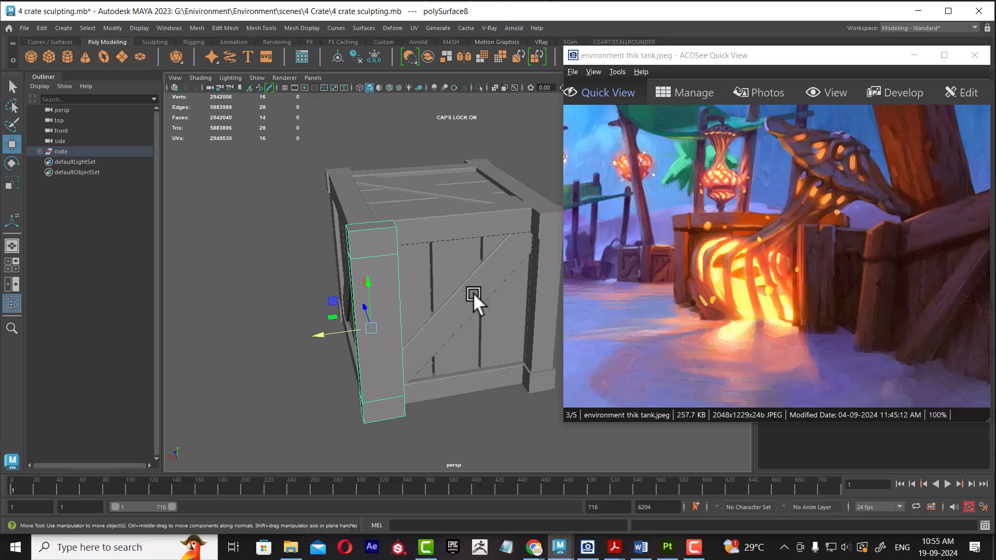
pyautogui.click(455, 291)
pyautogui.keyDown('alt'); pyautogui.moveTo(444, 328); pyautogui.dragTo(495, 321); pyautogui.keyUp('alt')
pyautogui.click(373, 350)
pyautogui.keyDown('alt'); pyautogui.moveTo(370, 351); pyautogui.dragTo(436, 375); pyautogui.keyUp('alt')
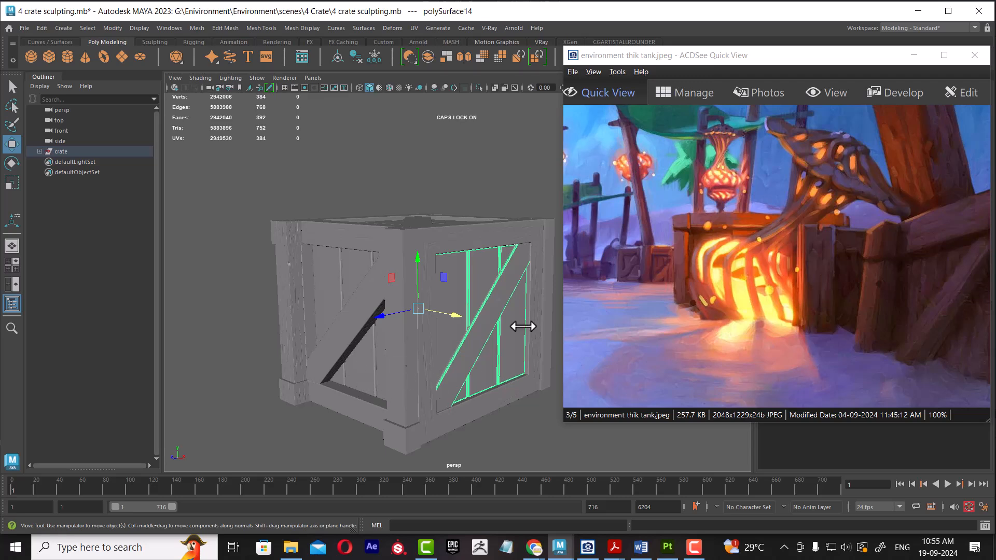
pyautogui.click(336, 342)
pyautogui.click(368, 360)
pyautogui.keyDown('alt'); pyautogui.moveTo(382, 362); pyautogui.dragTo(482, 338); pyautogui.keyUp('alt')
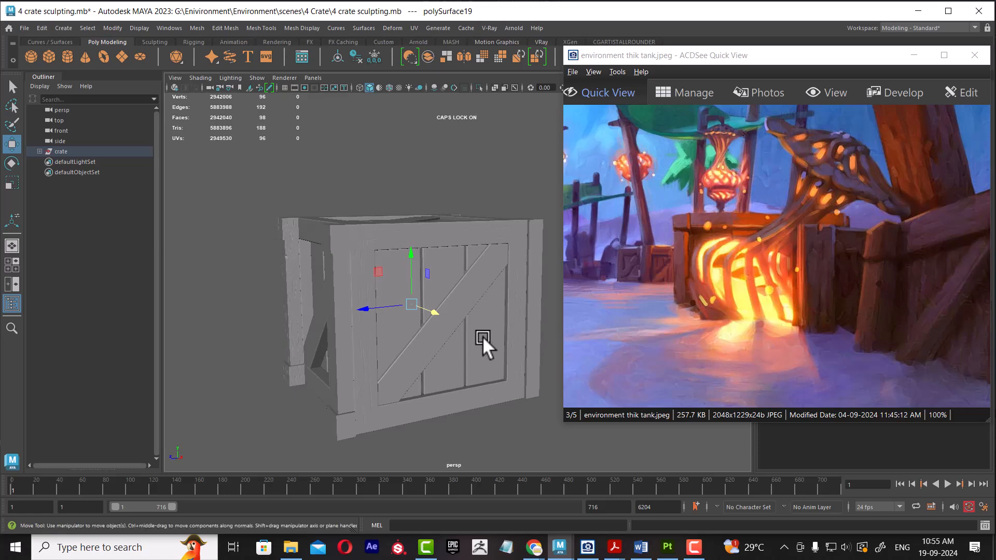
pyautogui.keyDown('alt'); pyautogui.moveTo(366, 272); pyautogui.dragTo(393, 329); pyautogui.keyUp('alt')
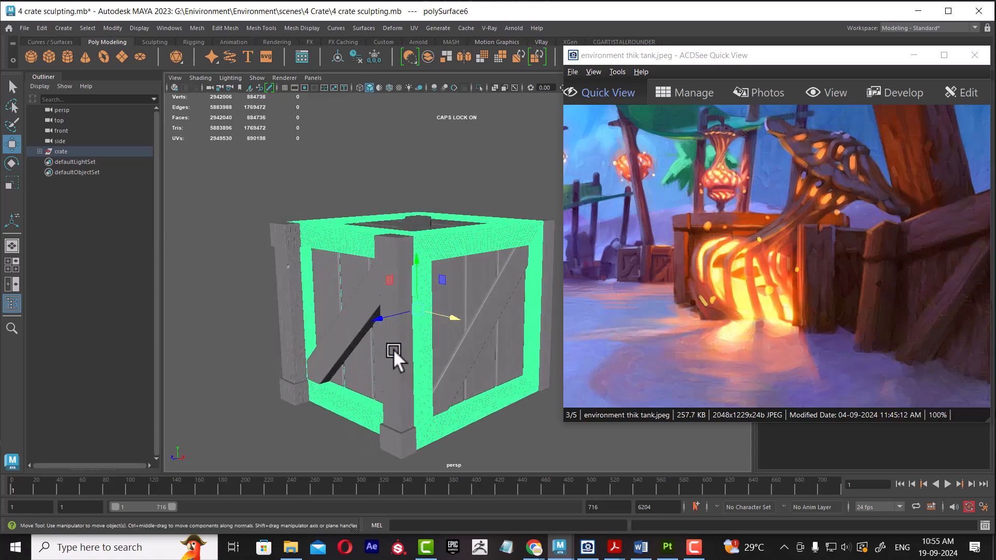
pyautogui.click(356, 381)
pyautogui.click(798, 311)
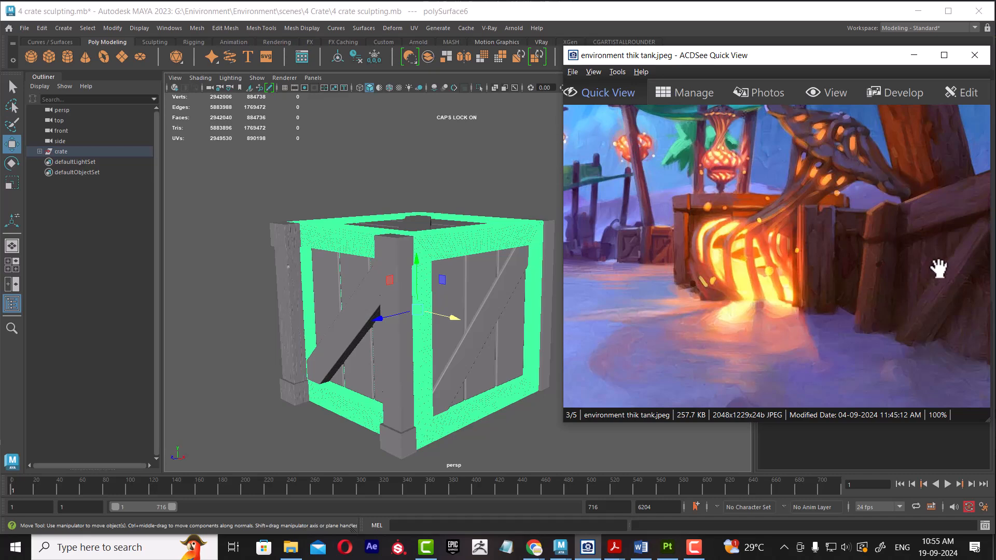
# Step: Pick out the plank panels and a corner post on the crate and compare them with the planks in the reference image
pyautogui.keyDown('alt'); pyautogui.moveTo(384, 360); pyautogui.dragTo(408, 356); pyautogui.keyUp('alt')
pyautogui.click(409, 362)
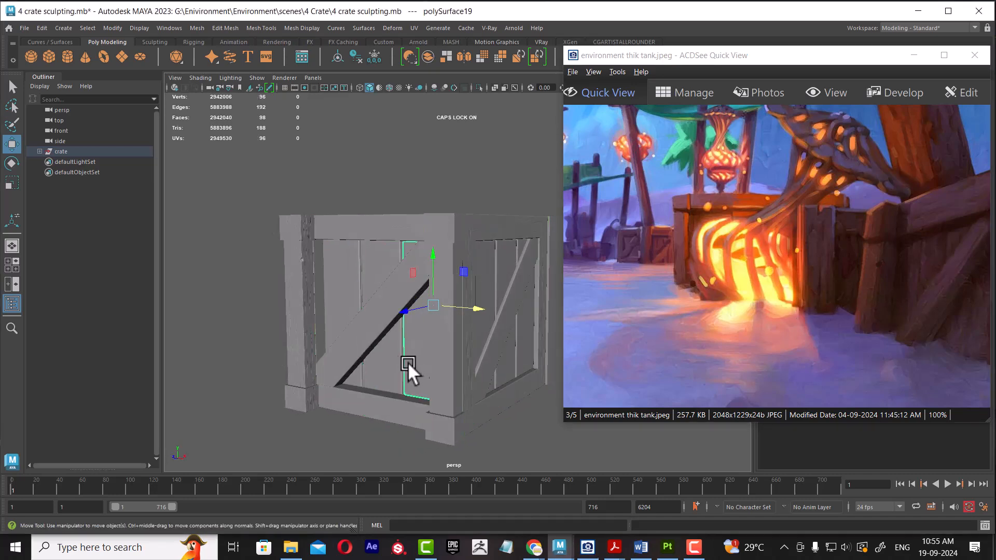
pyautogui.keyDown('shift'); pyautogui.click(383, 364); pyautogui.keyUp('shift')
pyautogui.keyDown('shift'); pyautogui.click(337, 298); pyautogui.keyUp('shift')
pyautogui.keyDown('alt'); pyautogui.moveTo(423, 360); pyautogui.dragTo(391, 374); pyautogui.keyUp('alt')
pyautogui.click(880, 288)
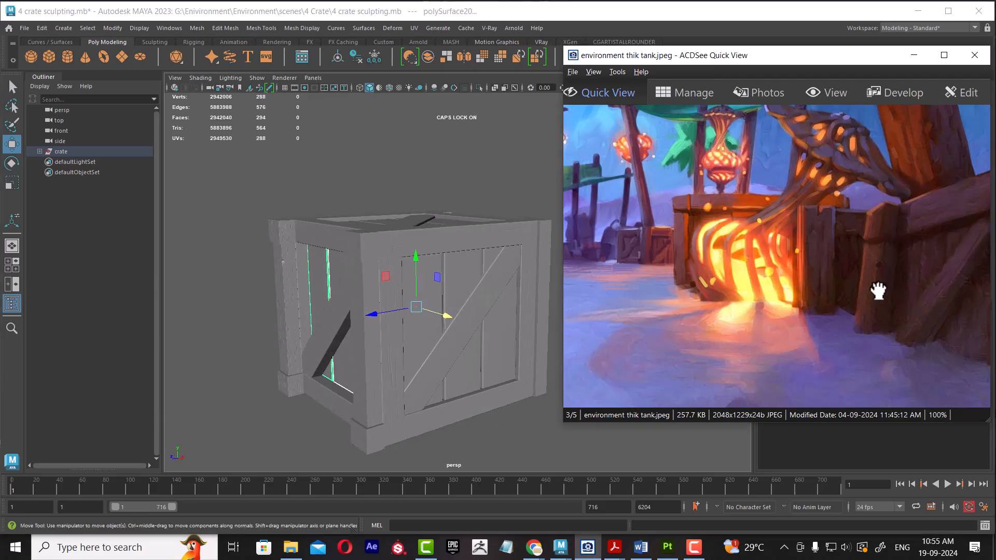
pyautogui.click(291, 300)
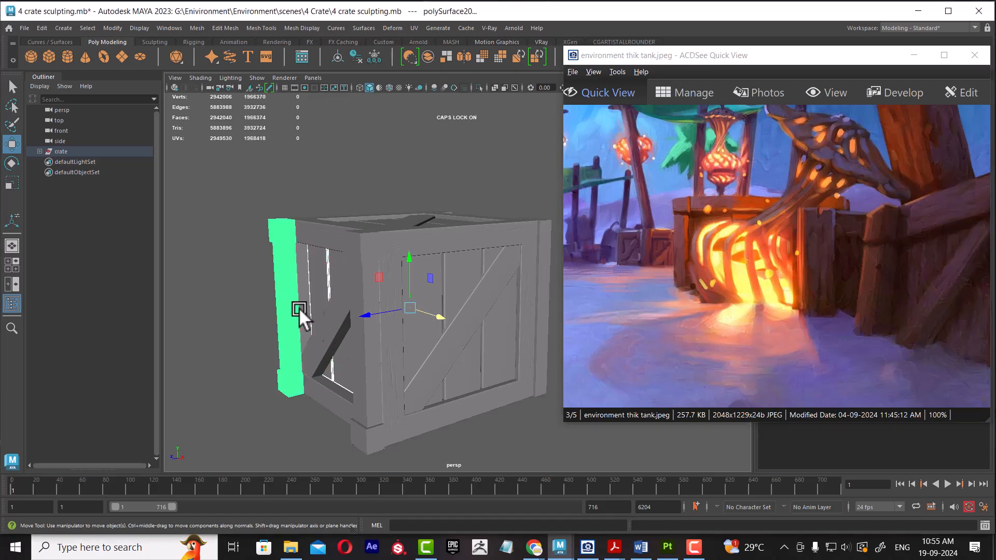
# Step: Select the crate's detailed corner posts, outer frame and diagonal brace together to review which parts are high-poly
pyautogui.keyDown('alt'); pyautogui.moveTo(447, 294); pyautogui.dragTo(446, 322); pyautogui.keyUp('alt')
pyautogui.click(472, 279)
pyautogui.click(389, 293)
pyautogui.keyDown('alt'); pyautogui.moveTo(428, 366); pyautogui.dragTo(438, 334); pyautogui.keyUp('alt')
pyautogui.click(360, 344)
pyautogui.keyDown('shift'); pyautogui.click(446, 251); pyautogui.keyUp('shift')
pyautogui.keyDown('alt'); pyautogui.moveTo(461, 339); pyautogui.dragTo(432, 332, button='middle'); pyautogui.keyUp('alt')
pyautogui.keyDown('alt'); pyautogui.moveTo(431, 332); pyautogui.dragTo(363, 312); pyautogui.keyUp('alt')
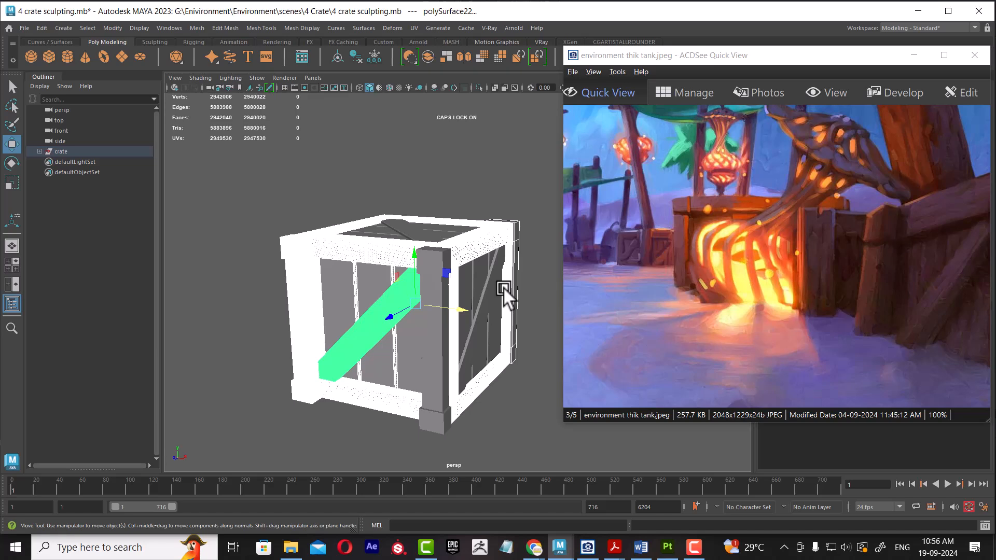
pyautogui.keyDown('alt'); pyautogui.moveTo(494, 291); pyautogui.dragTo(406, 316, button='middle'); pyautogui.keyUp('alt')
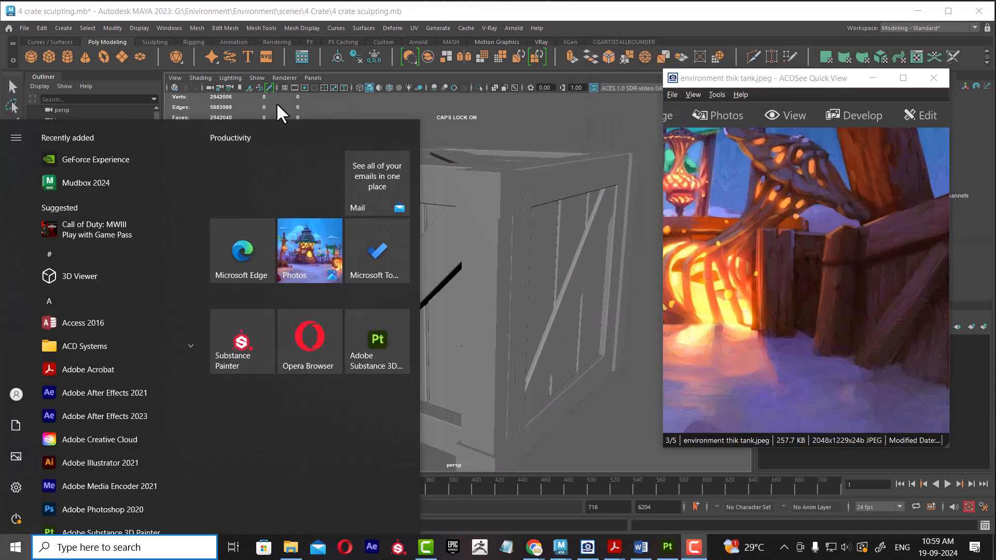
# Step: Select the crate's outer frame with the sculpting tools displayed, and move the reference image window clear of the channel box
pyautogui.keyDown('alt'); pyautogui.moveTo(570, 326); pyautogui.dragTo(555, 353); pyautogui.keyUp('alt')
pyautogui.click(425, 188)
pyautogui.keyDown('alt'); pyautogui.moveTo(425, 188); pyautogui.dragTo(437, 206); pyautogui.keyUp('alt')
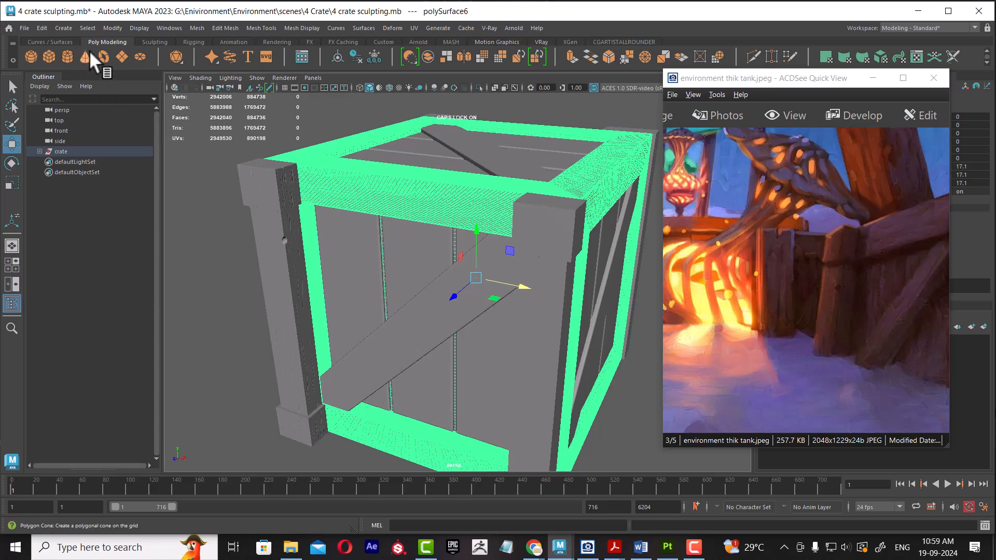
pyautogui.click(154, 42)
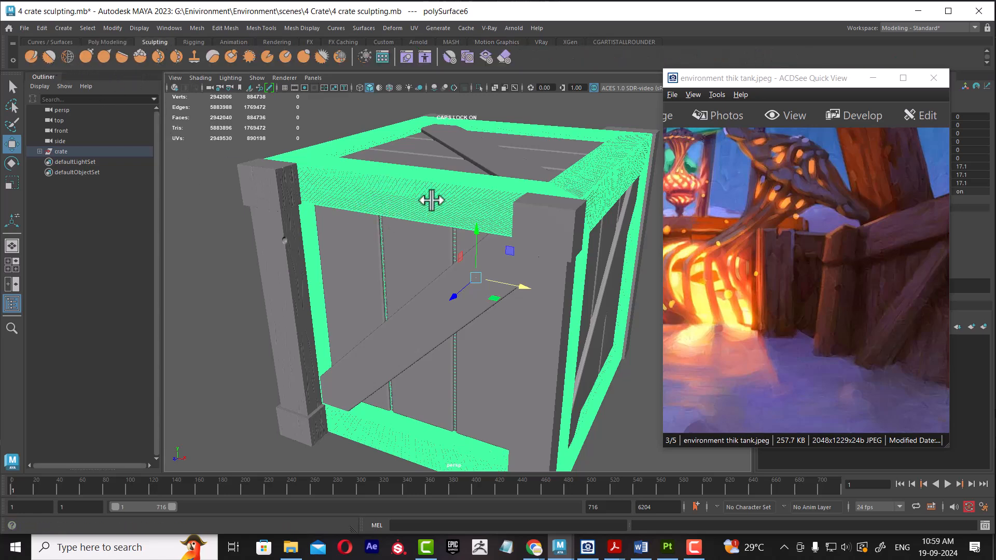
pyautogui.keyDown('alt'); pyautogui.moveTo(431, 200); pyautogui.dragTo(415, 156, button='right'); pyautogui.keyUp('alt')
pyautogui.keyDown('alt'); pyautogui.moveTo(415, 156); pyautogui.dragTo(426, 205, button='middle'); pyautogui.keyUp('alt')
pyautogui.moveTo(823, 85); pyautogui.dragTo(171, 166)
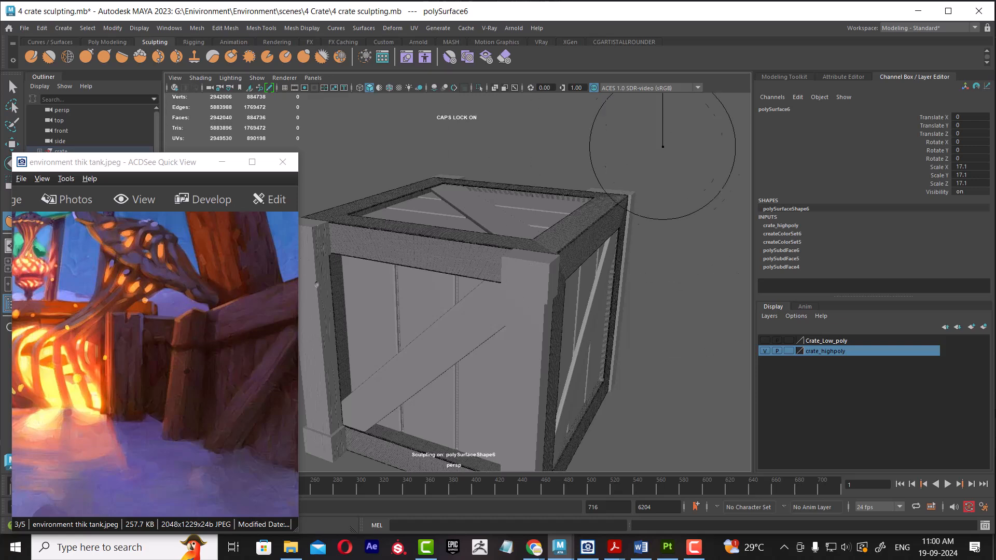
# Step: Turn off the wireframe display in the Flatten Tool's settings and close them
pyautogui.doubleClick(121, 55)
pyautogui.click(780, 413)
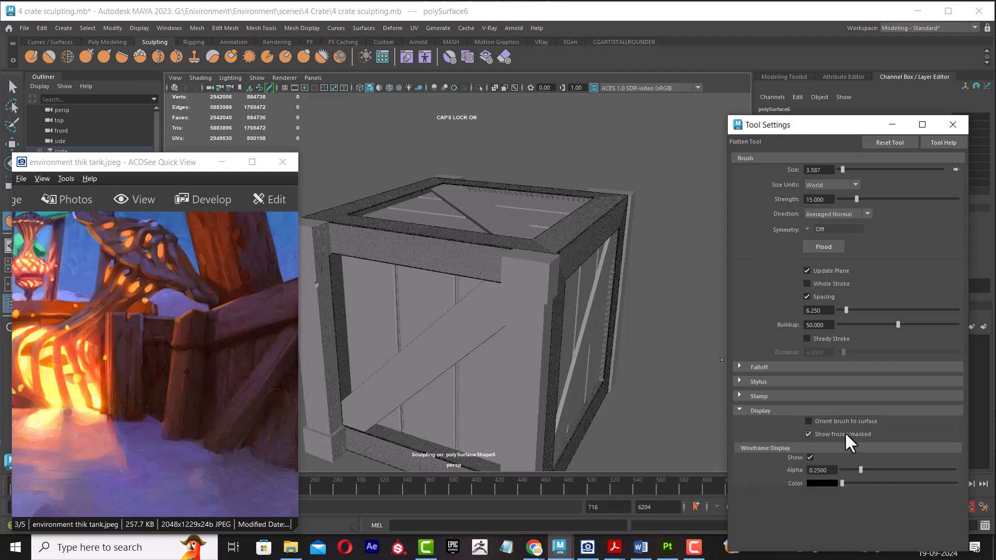
pyautogui.click(810, 457)
pyautogui.scroll(5, 555, 342)
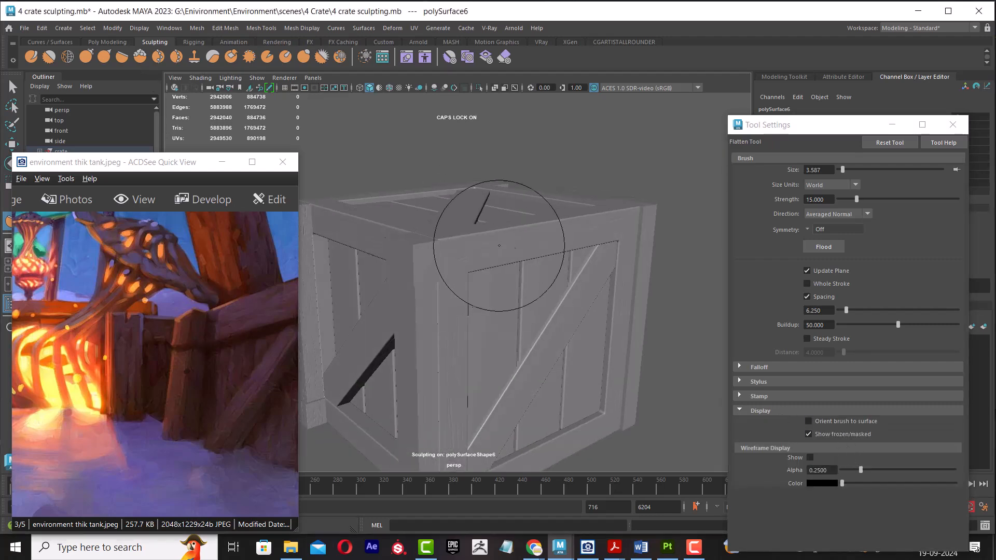
pyautogui.moveTo(555, 346)
pyautogui.keyDown('alt'); pyautogui.mouseDown()
pyautogui.moveTo(629, 244)
pyautogui.moveTo(580, 325)
pyautogui.moveTo(548, 299)
pyautogui.moveTo(503, 299)
pyautogui.mouseUp(); pyautogui.keyUp('alt')
pyautogui.moveTo(572, 284)
pyautogui.keyDown('alt'); pyautogui.mouseDown()
pyautogui.moveTo(578, 306)
pyautogui.moveTo(564, 285)
pyautogui.moveTo(604, 291)
pyautogui.moveTo(563, 285)
pyautogui.moveTo(666, 280)
pyautogui.moveTo(659, 244)
pyautogui.moveTo(652, 234)
pyautogui.moveTo(658, 256)
pyautogui.moveTo(544, 222)
pyautogui.mouseUp(); pyautogui.keyUp('alt')
pyautogui.click(952, 125)
# Step: Try the Wax brush on the upper edge of the crate's frame, adjusting the brush size and undoing the strokes
pyautogui.rightClick(538, 209)
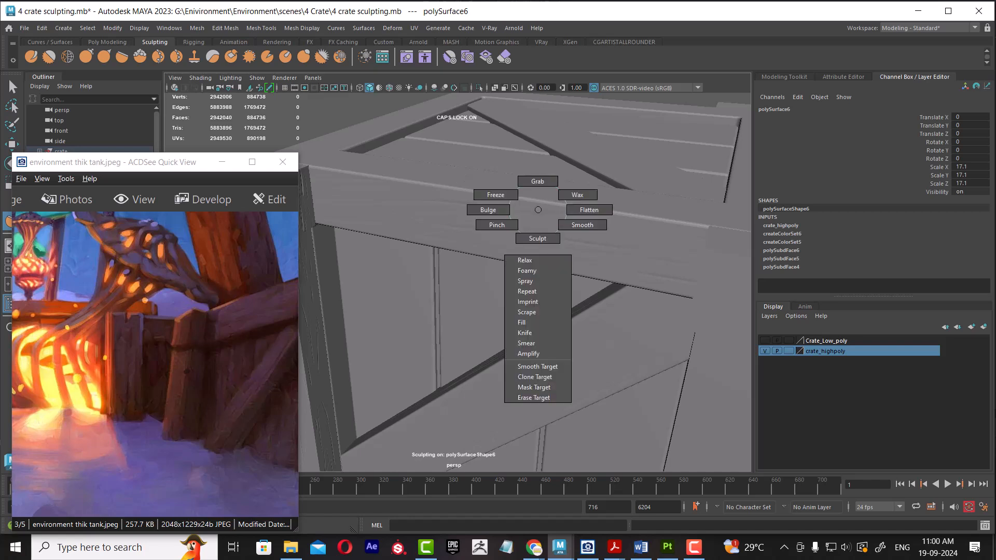
pyautogui.click(577, 192)
pyautogui.moveTo(593, 204); pyautogui.dragTo(576, 208)
pyautogui.hotkey('ctrl', 'z')
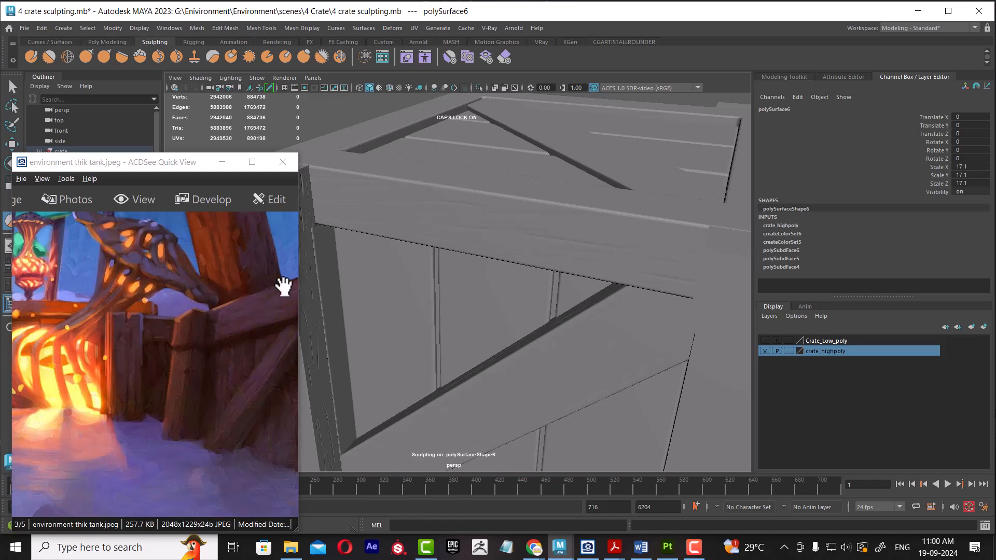
pyautogui.moveTo(616, 201)
pyautogui.mouseDown()
pyautogui.moveTo(614, 222)
pyautogui.moveTo(622, 217)
pyautogui.moveTo(614, 216)
pyautogui.mouseUp()
pyautogui.hotkey('ctrl', 'z')
pyautogui.press('b')
pyautogui.moveTo(581, 215)
pyautogui.mouseDown()
pyautogui.moveTo(579, 230)
pyautogui.moveTo(596, 223)
pyautogui.mouseUp()
pyautogui.hotkey('ctrl', 'z')
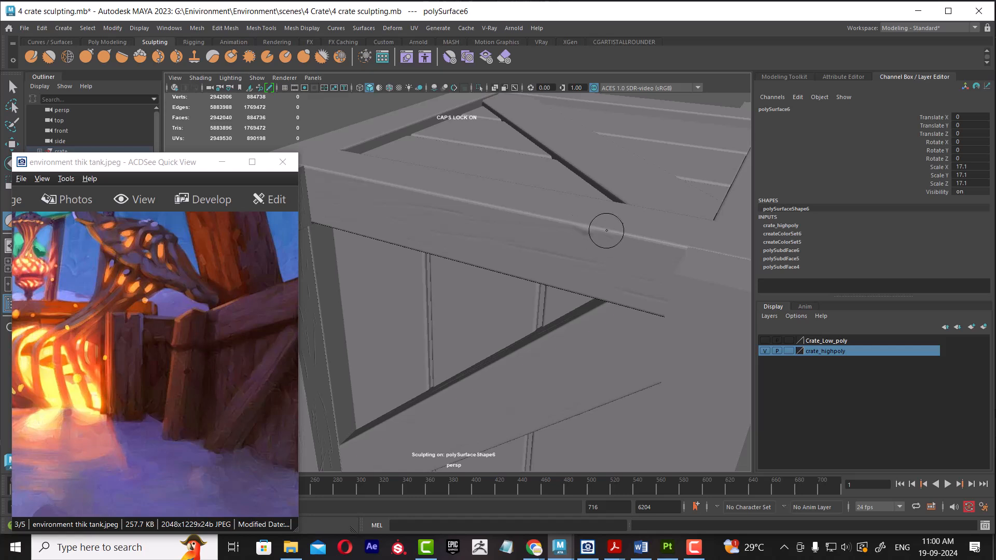
# Step: Smooth the uneven spot on the upper edge of the crate's frame
pyautogui.press('shift')
pyautogui.moveTo(596, 262)
pyautogui.keyDown('alt'); pyautogui.mouseDown()
pyautogui.moveTo(625, 245)
pyautogui.moveTo(631, 258)
pyautogui.mouseUp(); pyautogui.keyUp('alt')
pyautogui.keyDown('alt'); pyautogui.moveTo(632, 163); pyautogui.dragTo(627, 190); pyautogui.keyUp('alt')
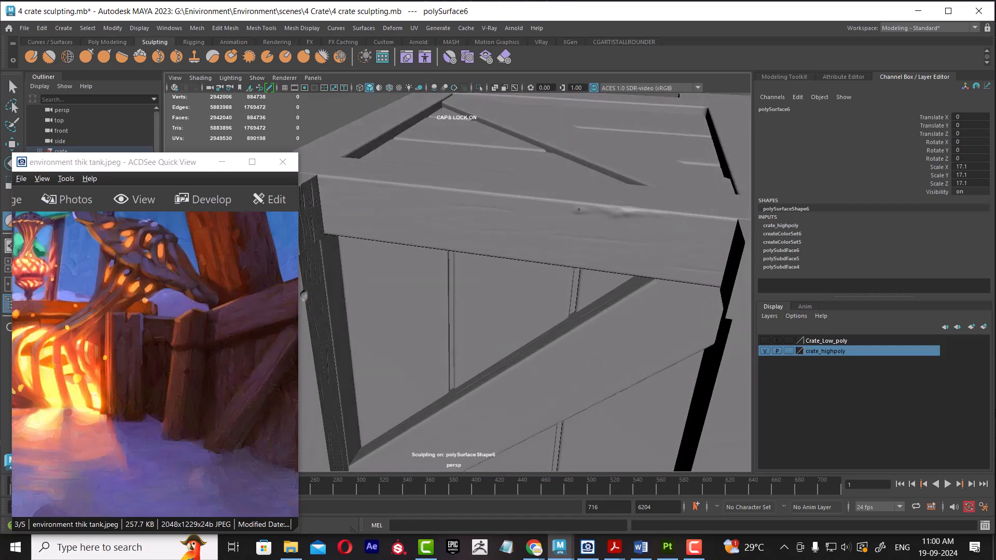
pyautogui.moveTo(555, 207)
pyautogui.keyDown('shift'); pyautogui.mouseDown()
pyautogui.moveTo(617, 210)
pyautogui.moveTo(560, 200)
pyautogui.mouseUp(); pyautogui.keyUp('shift')
pyautogui.keyDown('alt'); pyautogui.moveTo(614, 301); pyautogui.dragTo(600, 212); pyautogui.keyUp('alt')
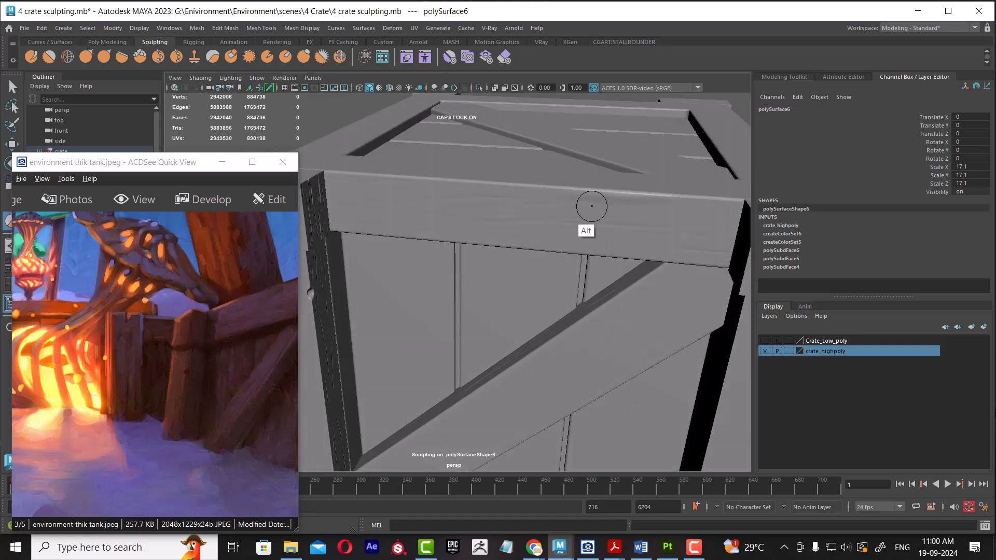
# Step: Flatten the upper edge of the crate's frame with the Flatten tool and smooth the strokes along its length
pyautogui.click(127, 58)
pyautogui.moveTo(527, 186)
pyautogui.mouseDown()
pyautogui.moveTo(505, 185)
pyautogui.moveTo(546, 184)
pyautogui.moveTo(481, 186)
pyautogui.moveTo(640, 191)
pyautogui.moveTo(608, 215)
pyautogui.mouseUp()
pyautogui.click(702, 195)
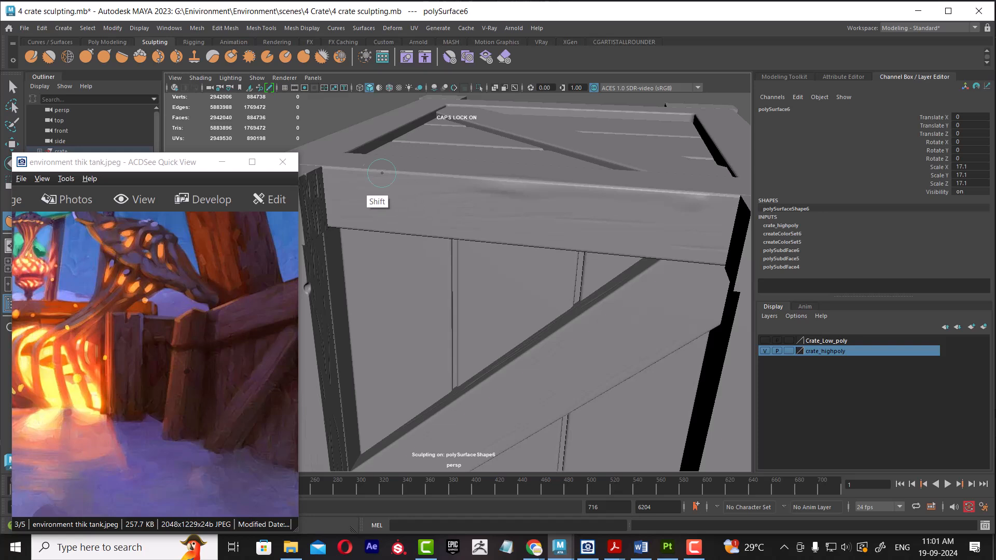
pyautogui.moveTo(374, 171)
pyautogui.keyDown('shift'); pyautogui.mouseDown()
pyautogui.moveTo(362, 172)
pyautogui.moveTo(484, 174)
pyautogui.moveTo(511, 187)
pyautogui.moveTo(699, 208)
pyautogui.mouseUp(); pyautogui.keyUp('shift')
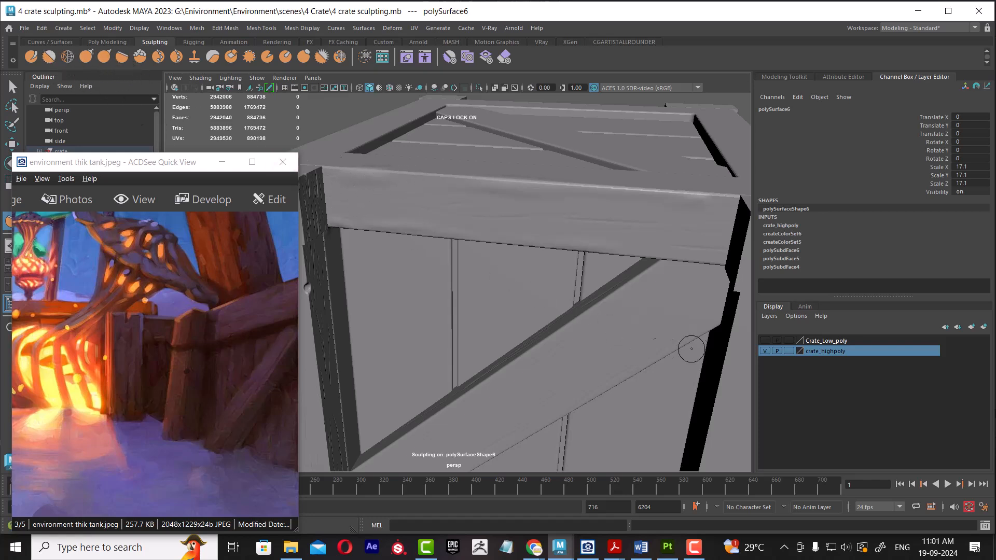
# Step: Examine the sculpted frame edge and the detailed corner post's wood grain, knot and end block up close
pyautogui.keyDown('alt'); pyautogui.moveTo(511, 372); pyautogui.dragTo(553, 185); pyautogui.keyUp('alt')
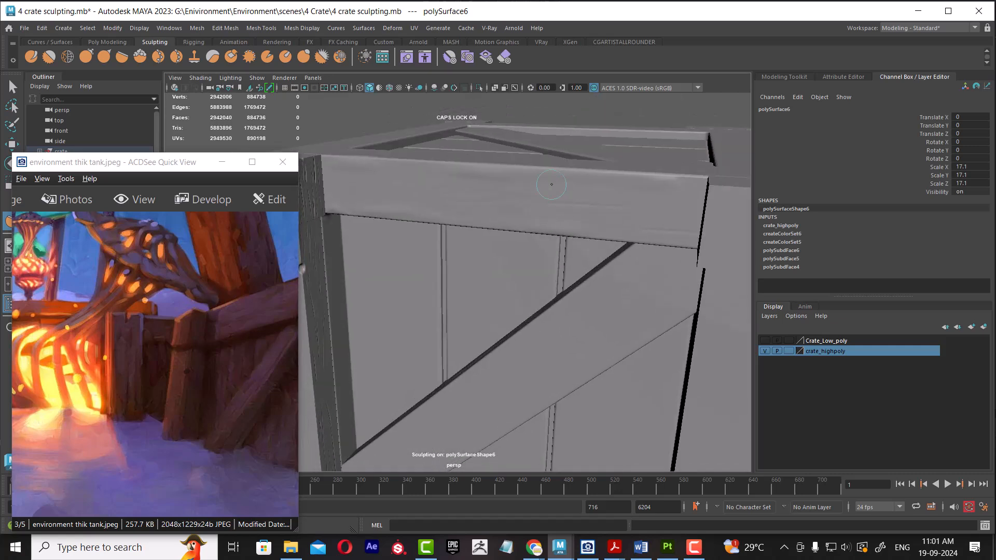
pyautogui.moveTo(637, 228)
pyautogui.keyDown('alt'); pyautogui.mouseDown()
pyautogui.moveTo(593, 204)
pyautogui.moveTo(647, 240)
pyautogui.mouseUp(); pyautogui.keyUp('alt')
pyautogui.keyDown('alt'); pyautogui.moveTo(490, 187); pyautogui.dragTo(485, 252); pyautogui.keyUp('alt')
pyautogui.keyDown('alt'); pyautogui.moveTo(479, 289); pyautogui.dragTo(556, 280, button='middle'); pyautogui.keyUp('alt')
pyautogui.keyDown('alt'); pyautogui.moveTo(556, 280); pyautogui.dragTo(524, 273); pyautogui.keyUp('alt')
pyautogui.keyDown('alt'); pyautogui.moveTo(498, 238); pyautogui.dragTo(510, 275, button='middle'); pyautogui.keyUp('alt')
pyautogui.keyDown('alt'); pyautogui.moveTo(509, 275); pyautogui.dragTo(501, 340); pyautogui.keyUp('alt')
pyautogui.keyDown('alt'); pyautogui.moveTo(501, 339); pyautogui.dragTo(527, 405, button='right'); pyautogui.keyUp('alt')
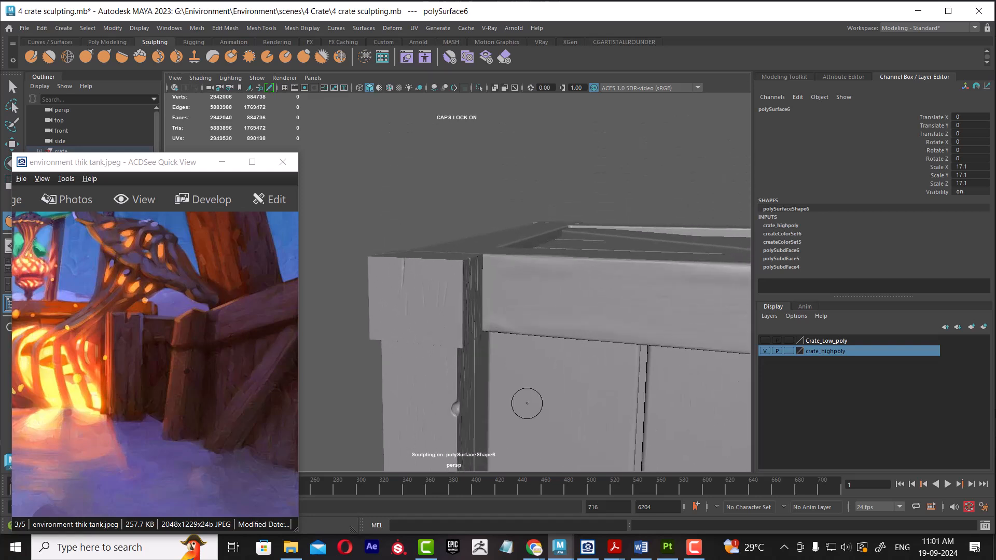
pyautogui.keyDown('alt'); pyautogui.moveTo(526, 404); pyautogui.dragTo(480, 355); pyautogui.keyUp('alt')
pyautogui.keyDown('alt'); pyautogui.moveTo(480, 356); pyautogui.dragTo(535, 379, button='middle'); pyautogui.keyUp('alt')
pyautogui.keyDown('alt'); pyautogui.moveTo(535, 379); pyautogui.dragTo(541, 398, button='right'); pyautogui.keyUp('alt')
pyautogui.keyDown('alt'); pyautogui.moveTo(540, 398); pyautogui.dragTo(554, 303); pyautogui.keyUp('alt')
pyautogui.keyDown('alt'); pyautogui.moveTo(554, 302); pyautogui.dragTo(590, 330, button='middle'); pyautogui.keyUp('alt')
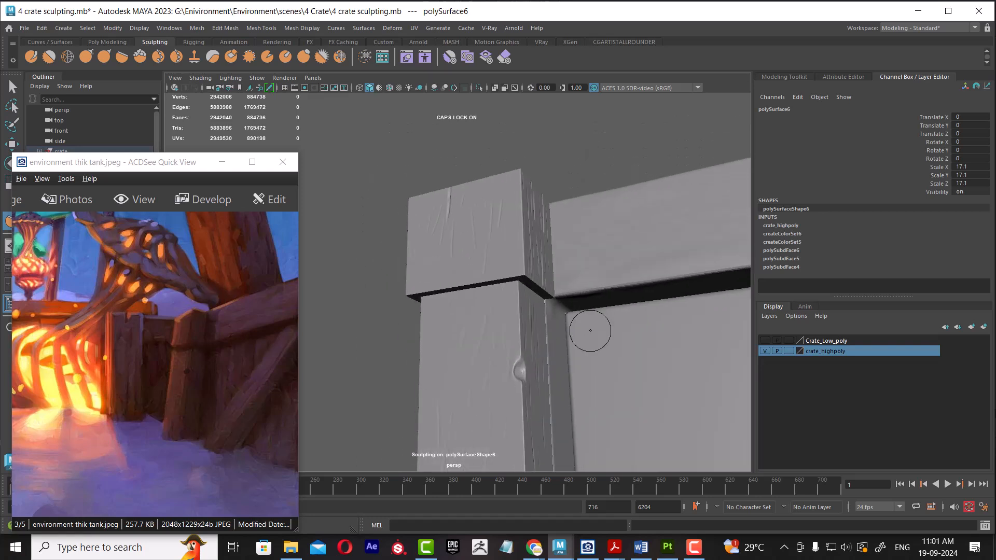
pyautogui.keyDown('alt'); pyautogui.moveTo(540, 284); pyautogui.dragTo(506, 272); pyautogui.keyUp('alt')
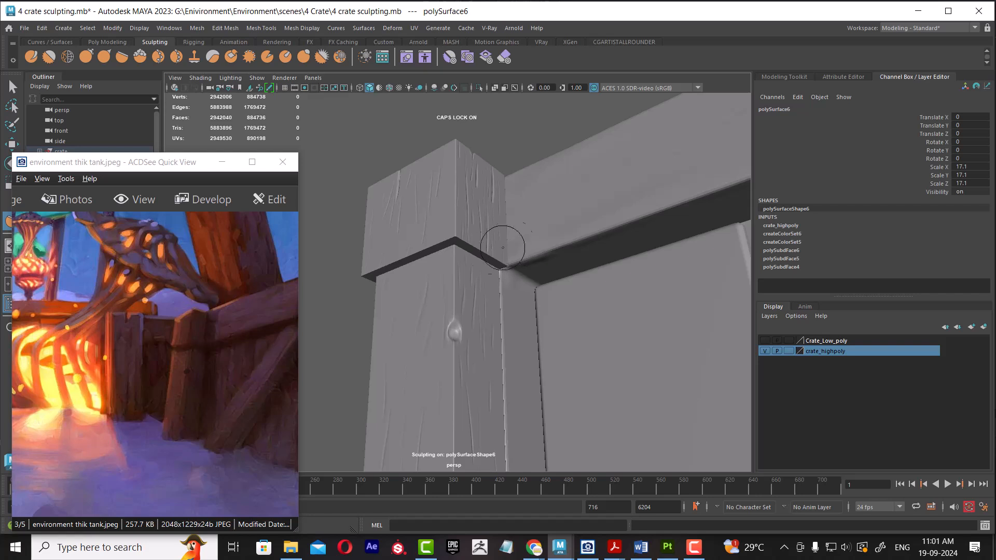
pyautogui.keyDown('alt'); pyautogui.moveTo(481, 252); pyautogui.dragTo(498, 281, button='right'); pyautogui.keyUp('alt')
pyautogui.keyDown('alt'); pyautogui.moveTo(498, 281); pyautogui.dragTo(502, 256); pyautogui.keyUp('alt')
pyautogui.keyDown('alt'); pyautogui.moveTo(502, 257); pyautogui.dragTo(513, 262, button='middle'); pyautogui.keyUp('alt')
pyautogui.keyDown('alt'); pyautogui.moveTo(513, 263); pyautogui.dragTo(515, 294, button='right'); pyautogui.keyUp('alt')
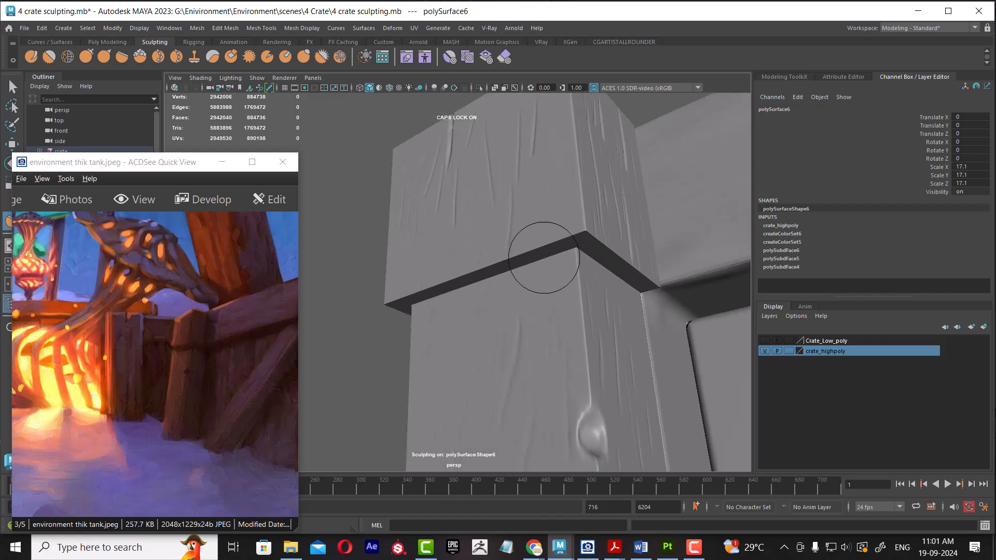
pyautogui.keyDown('alt'); pyautogui.moveTo(573, 286); pyautogui.dragTo(553, 223, button='right'); pyautogui.keyUp('alt')
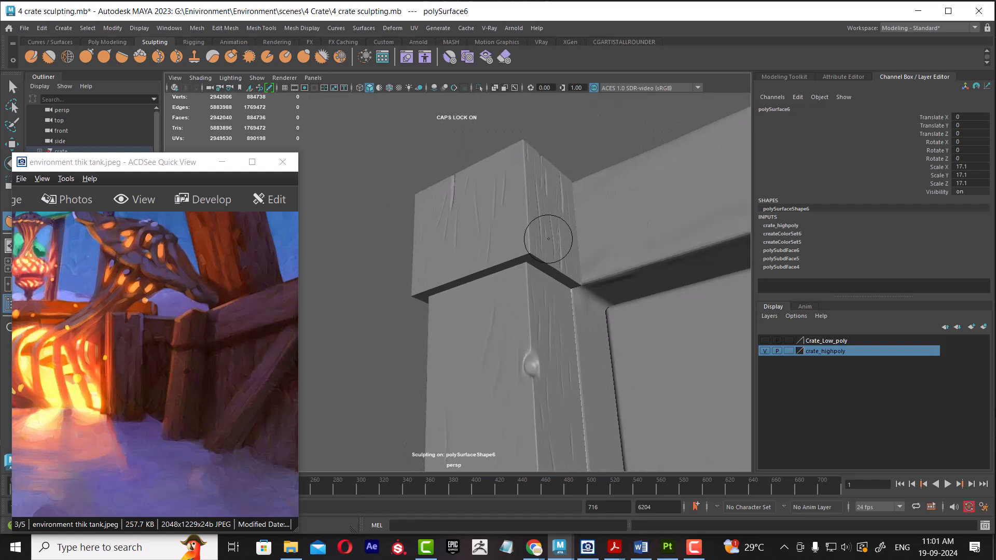
# Step: Leave sculpting, clear the selection and inspect the corner posts and diagonal brace around the crate
pyautogui.press('w')
pyautogui.click(477, 300)
pyautogui.keyDown('alt'); pyautogui.moveTo(477, 301); pyautogui.dragTo(410, 239); pyautogui.keyUp('alt')
pyautogui.click(338, 368)
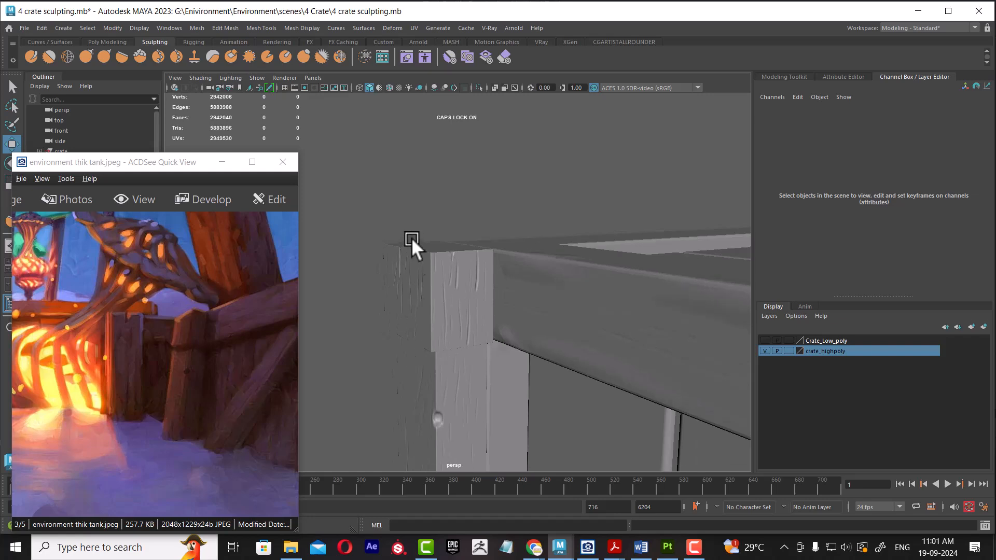
pyautogui.keyDown('alt'); pyautogui.moveTo(400, 397); pyautogui.dragTo(525, 282); pyautogui.keyUp('alt')
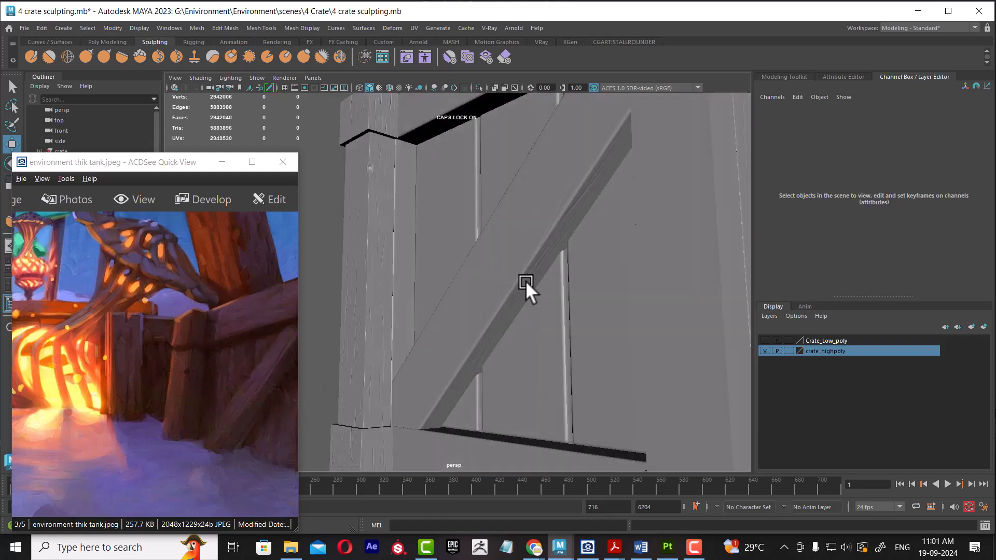
pyautogui.keyDown('alt'); pyautogui.moveTo(550, 237); pyautogui.dragTo(583, 295); pyautogui.keyUp('alt')
pyautogui.keyDown('alt'); pyautogui.moveTo(583, 294); pyautogui.dragTo(516, 238, button='right'); pyautogui.keyUp('alt')
pyautogui.keyDown('alt'); pyautogui.moveTo(515, 238); pyautogui.dragTo(468, 279); pyautogui.keyUp('alt')
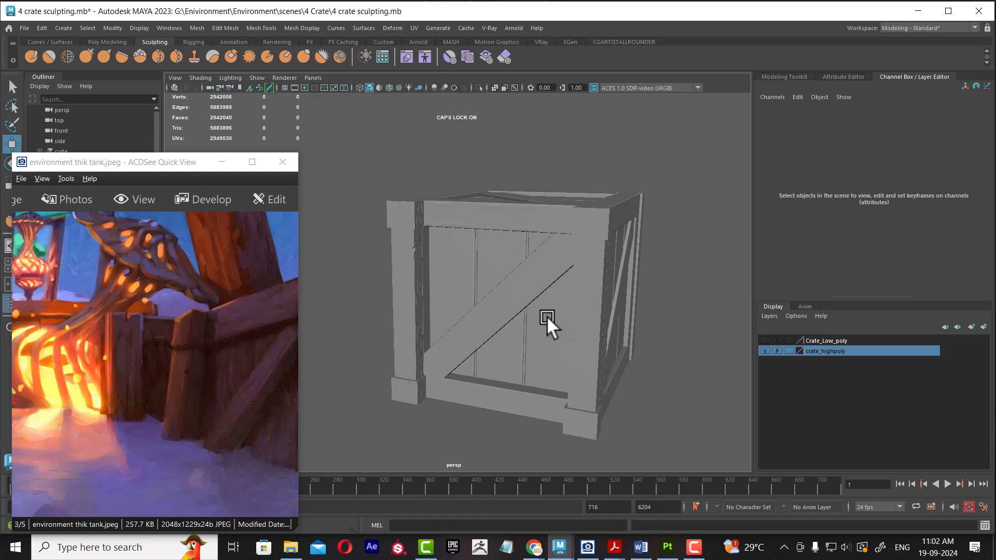
# Step: Delete the two horizontal edge loops near the ends of the plain low-poly corner post
pyautogui.keyDown('alt'); pyautogui.moveTo(565, 297); pyautogui.dragTo(523, 302); pyautogui.keyUp('alt')
pyautogui.keyDown('alt'); pyautogui.moveTo(523, 301); pyautogui.dragTo(566, 282, button='right'); pyautogui.keyUp('alt')
pyautogui.keyDown('alt'); pyautogui.moveTo(566, 282); pyautogui.dragTo(459, 313); pyautogui.keyUp('alt')
pyautogui.keyDown('alt'); pyautogui.moveTo(531, 283); pyautogui.dragTo(503, 293); pyautogui.keyUp('alt')
pyautogui.click(506, 271)
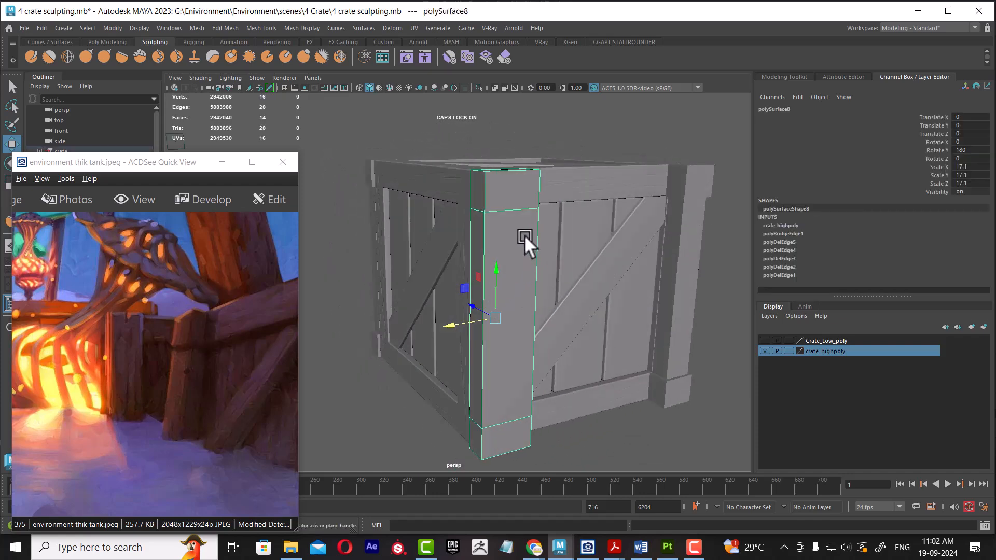
pyautogui.keyDown('alt'); pyautogui.moveTo(418, 288); pyautogui.dragTo(539, 287); pyautogui.keyUp('alt')
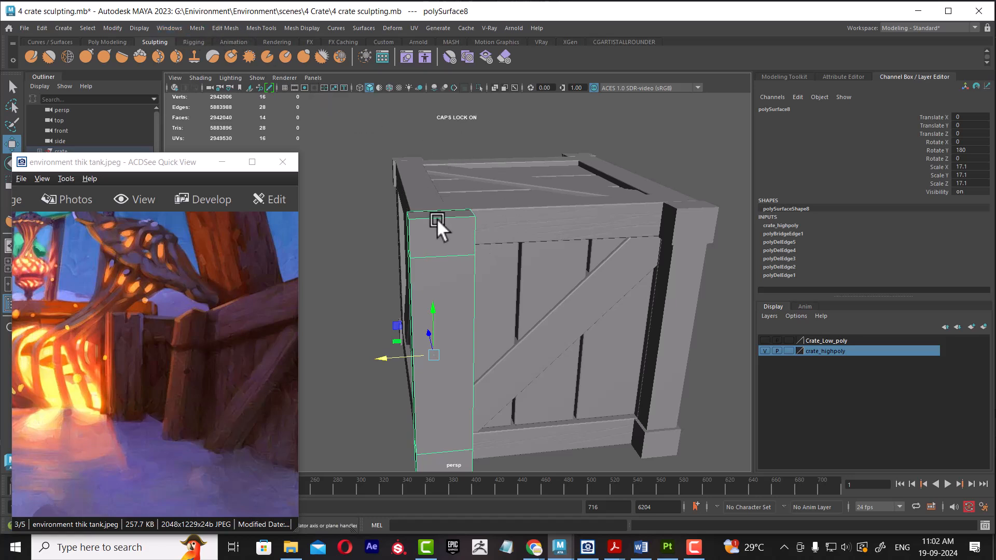
pyautogui.moveTo(440, 226); pyautogui.dragTo(440, 201, button='right')
pyautogui.doubleClick(445, 253)
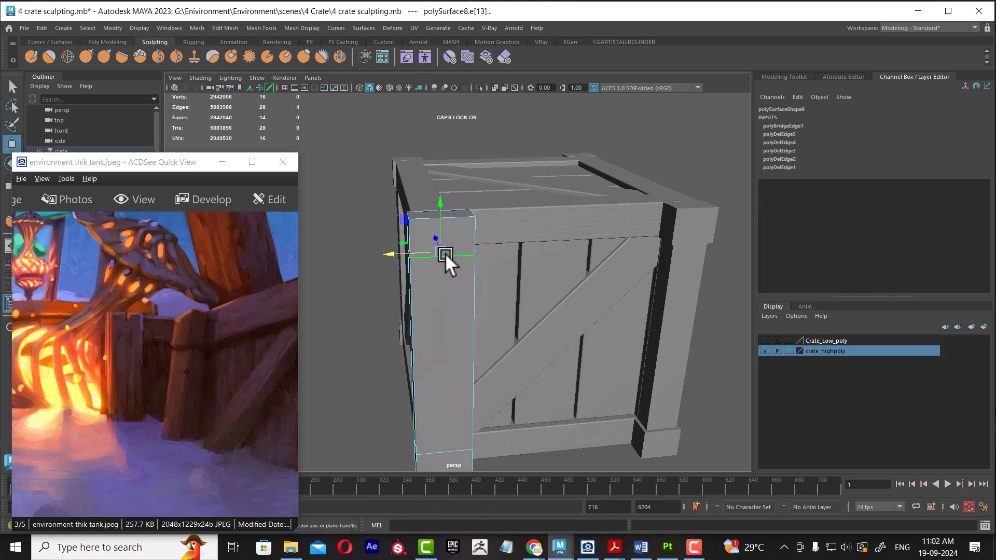
pyautogui.keyDown('shift'); pyautogui.doubleClick(444, 449); pyautogui.keyUp('shift')
pyautogui.keyDown('shift'); pyautogui.moveTo(440, 306); pyautogui.dragTo(377, 331, button='right'); pyautogui.keyUp('shift')
pyautogui.moveTo(437, 220); pyautogui.dragTo(550, 125, button='right')
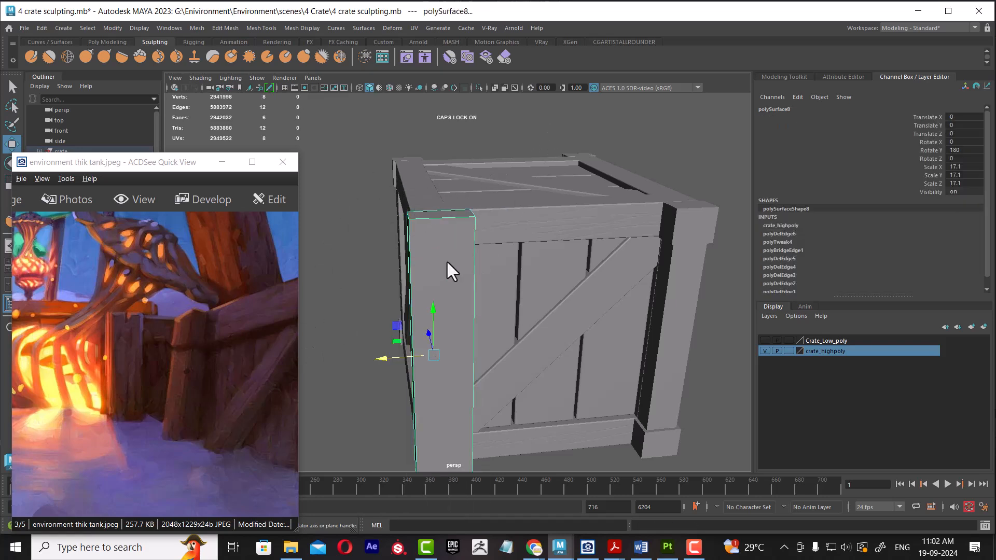
# Step: Subdivide all faces of the corner post with Add Divisions, raising the divisions to 4
pyautogui.click(219, 29)
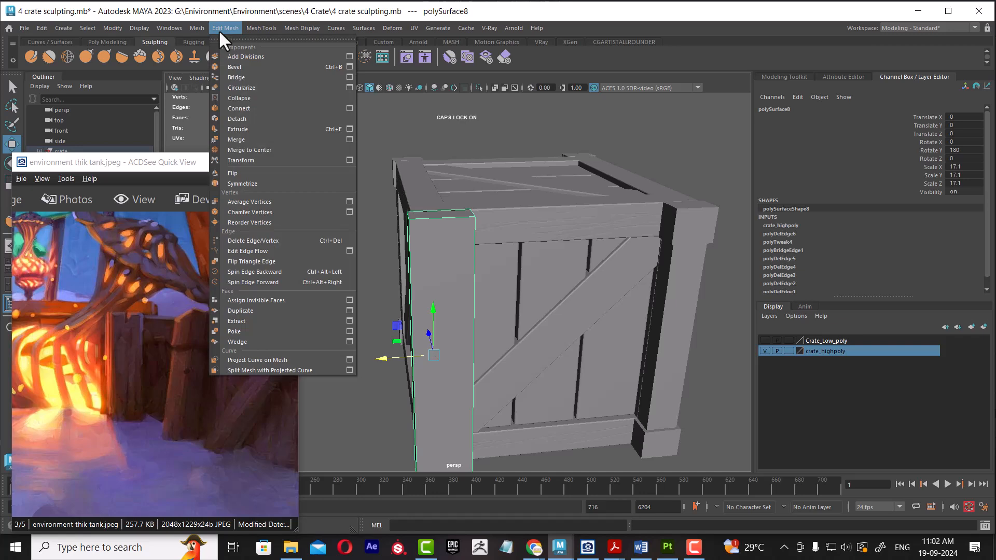
pyautogui.click(247, 55)
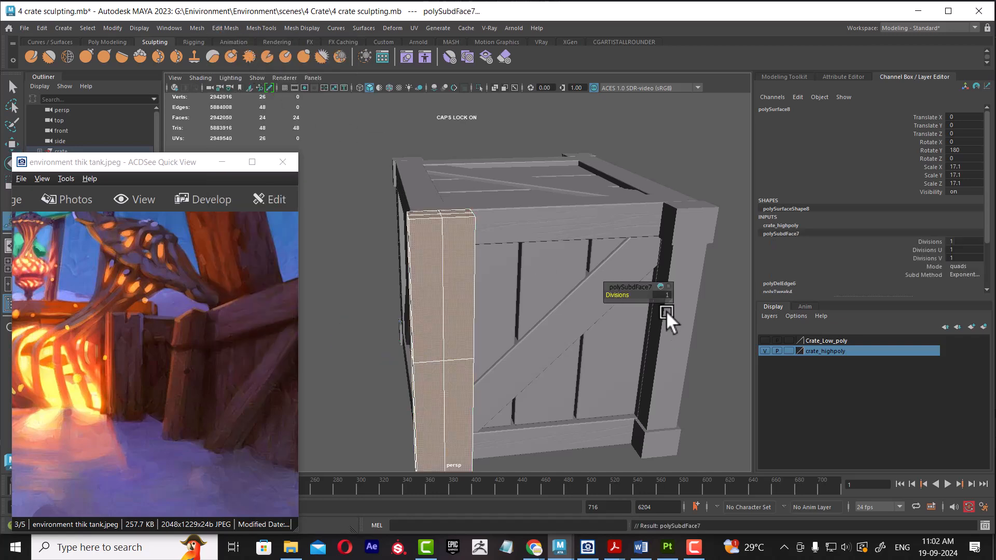
pyautogui.moveTo(622, 295); pyautogui.dragTo(635, 294)
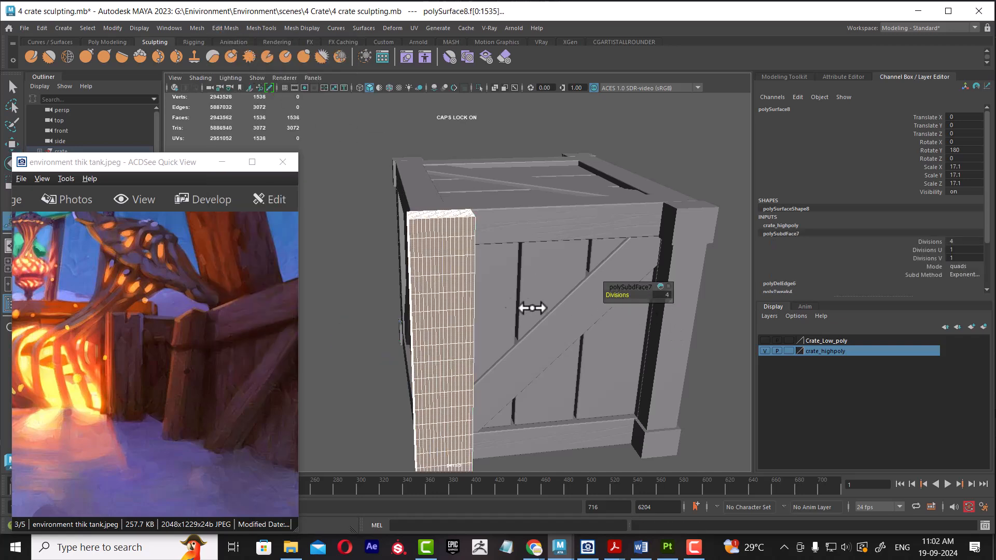
pyautogui.keyDown('alt'); pyautogui.moveTo(457, 291); pyautogui.dragTo(382, 323); pyautogui.keyUp('alt')
pyautogui.keyDown('alt'); pyautogui.moveTo(382, 323); pyautogui.dragTo(470, 413, button='right'); pyautogui.keyUp('alt')
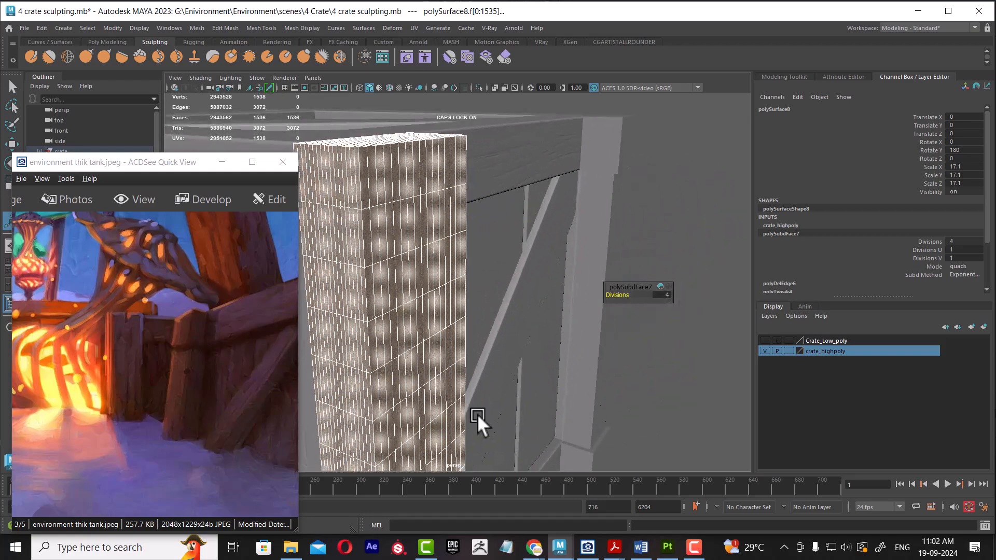
pyautogui.keyDown('alt'); pyautogui.moveTo(415, 306); pyautogui.dragTo(455, 325); pyautogui.keyUp('alt')
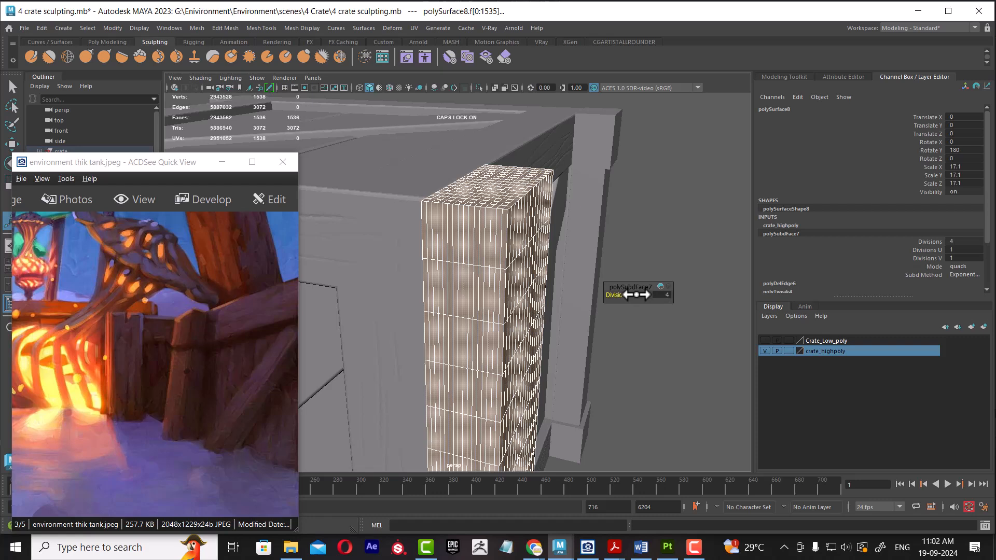
pyautogui.keyDown('alt'); pyautogui.moveTo(692, 366); pyautogui.dragTo(673, 358); pyautogui.keyUp('alt')
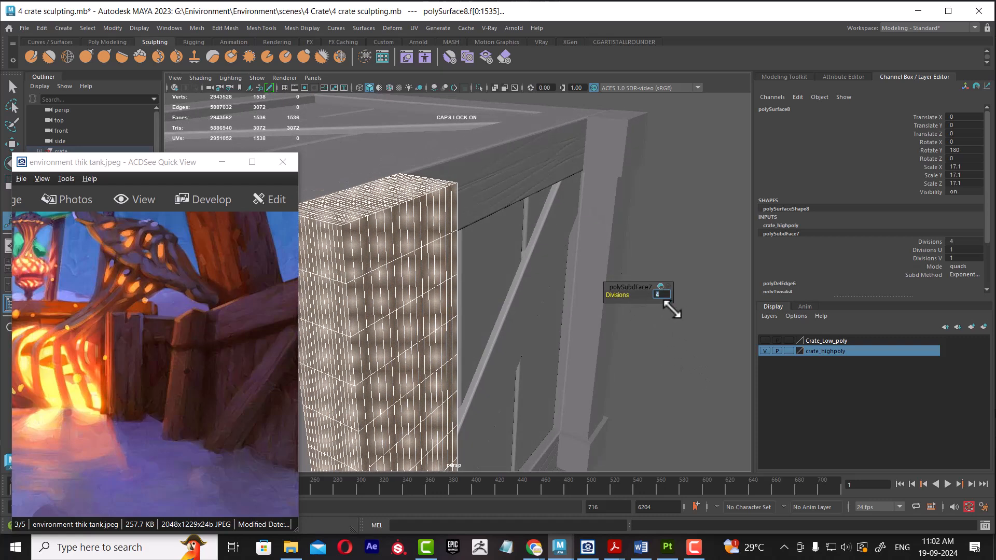
pyautogui.press('Return')
# Step: Return the subdivided corner post to object mode, smooth its mesh and clear the selection
pyautogui.moveTo(440, 237); pyautogui.dragTo(492, 222, button='right')
pyautogui.press('q')
pyautogui.click(642, 179)
pyautogui.click(440, 228)
pyautogui.scroll(-4, 440, 226)
pyautogui.keyDown('alt'); pyautogui.moveTo(440, 226); pyautogui.dragTo(503, 342); pyautogui.keyUp('alt')
pyautogui.keyDown('shift'); pyautogui.moveTo(468, 218); pyautogui.dragTo(463, 285, button='right'); pyautogui.keyUp('shift')
pyautogui.keyDown('alt'); pyautogui.moveTo(467, 287); pyautogui.dragTo(363, 296); pyautogui.keyUp('alt')
pyautogui.keyDown('alt'); pyautogui.moveTo(363, 297); pyautogui.dragTo(496, 281, button='middle'); pyautogui.keyUp('alt')
pyautogui.keyDown('alt'); pyautogui.moveTo(495, 281); pyautogui.dragTo(393, 298); pyautogui.keyUp('alt')
pyautogui.click(393, 298)
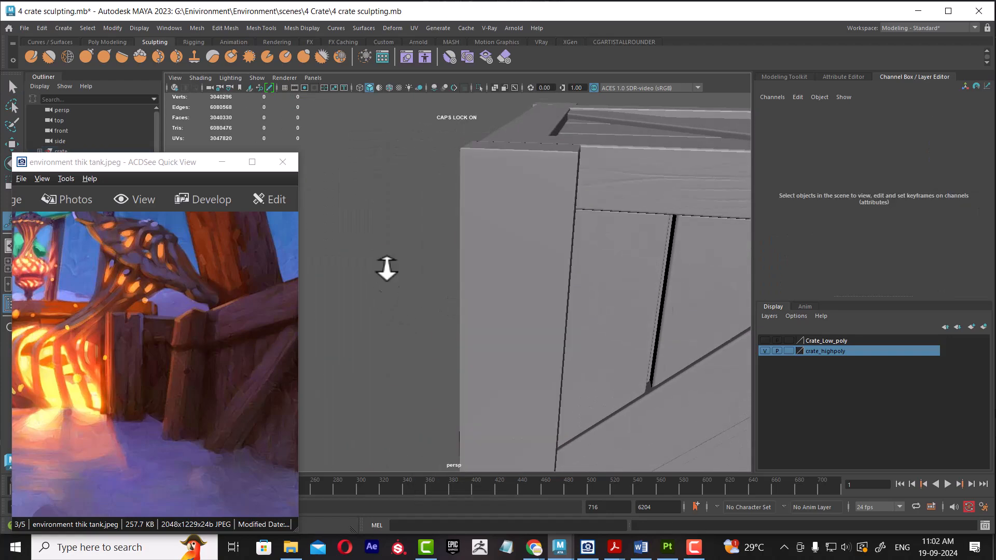
# Step: Start sculpting on the crate meshes at the corner post's upper end with a reduced brush size
pyautogui.keyDown('alt'); pyautogui.moveTo(386, 268); pyautogui.dragTo(389, 309, button='middle'); pyautogui.keyUp('alt')
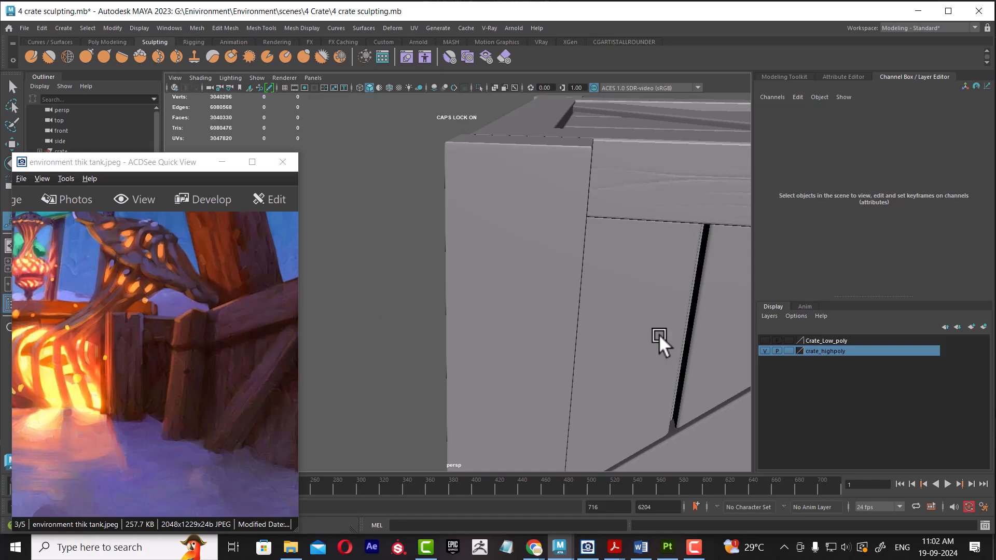
pyautogui.keyDown('alt'); pyautogui.moveTo(392, 287); pyautogui.dragTo(398, 325); pyautogui.keyUp('alt')
pyautogui.keyDown('alt'); pyautogui.moveTo(399, 324); pyautogui.dragTo(409, 351, button='right'); pyautogui.keyUp('alt')
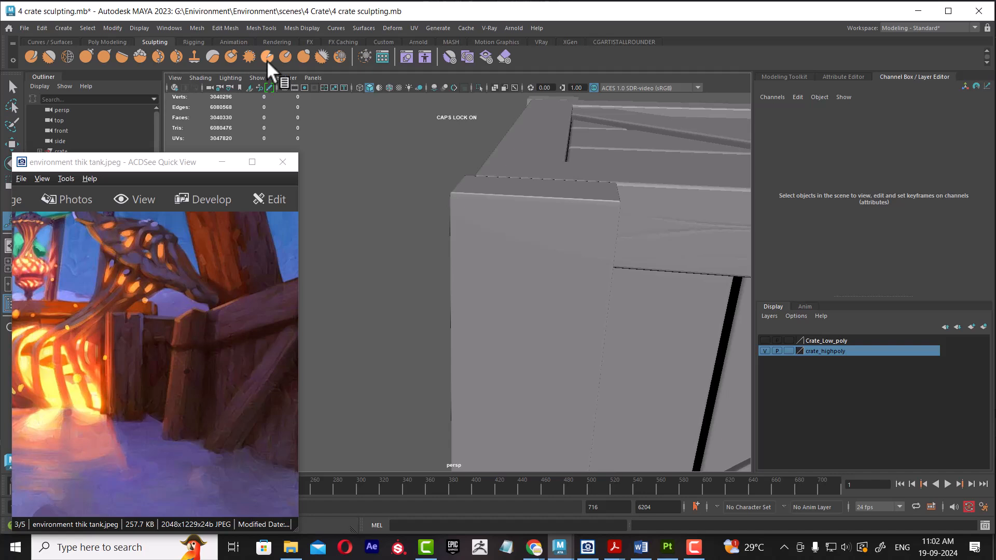
pyautogui.keyDown('shift'); pyautogui.rightClick(376, 184); pyautogui.keyUp('shift')
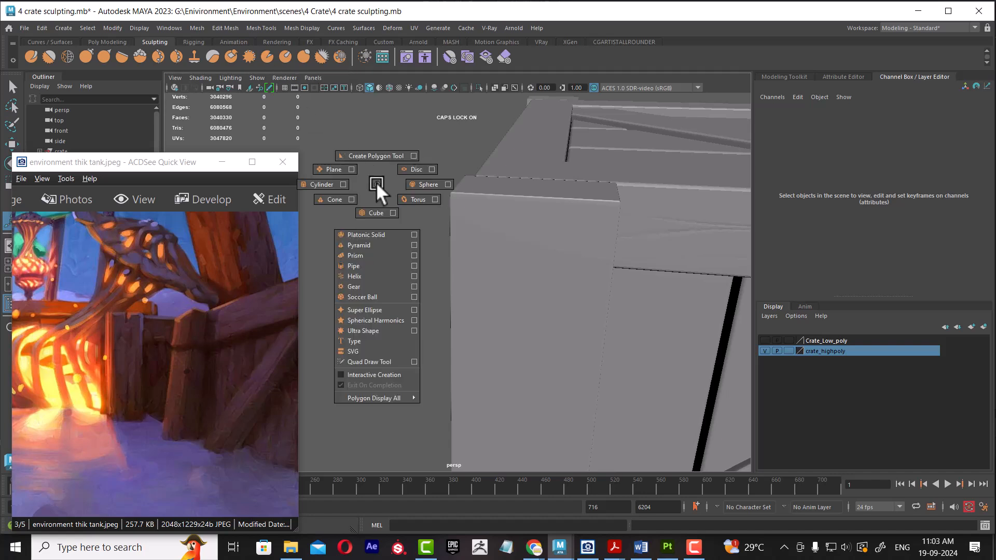
pyautogui.click(284, 57)
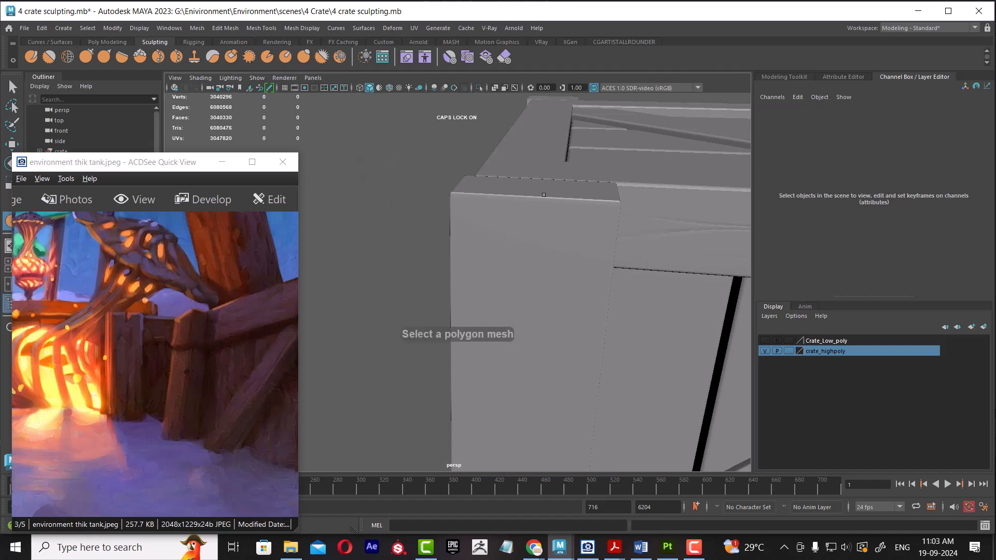
pyautogui.click(501, 206)
pyautogui.scroll(-1, 630, 198)
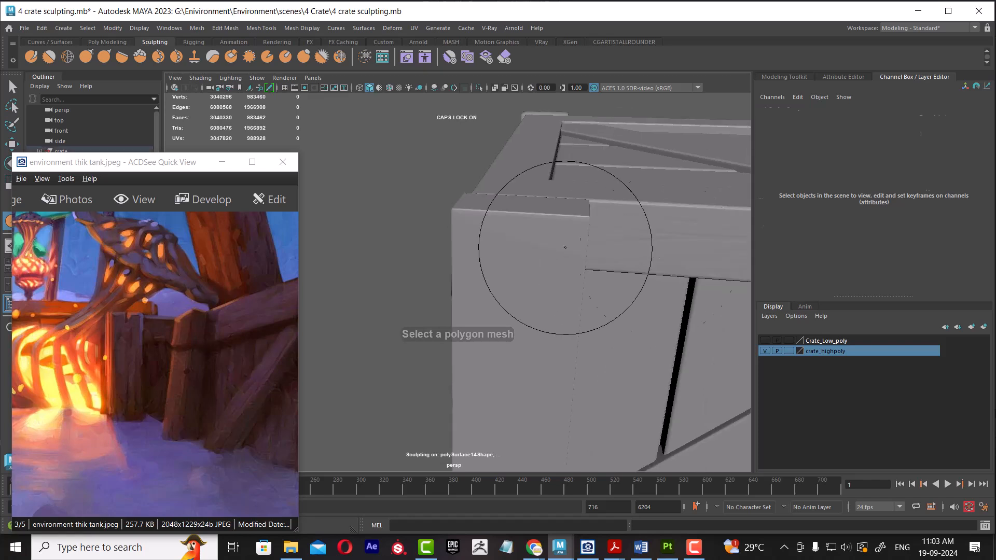
pyautogui.press('b')
pyautogui.moveTo(572, 248); pyautogui.dragTo(527, 271)
pyautogui.keyDown('alt'); pyautogui.moveTo(550, 225); pyautogui.dragTo(560, 246, button='middle'); pyautogui.keyUp('alt')
pyautogui.scroll(1, 560, 259)
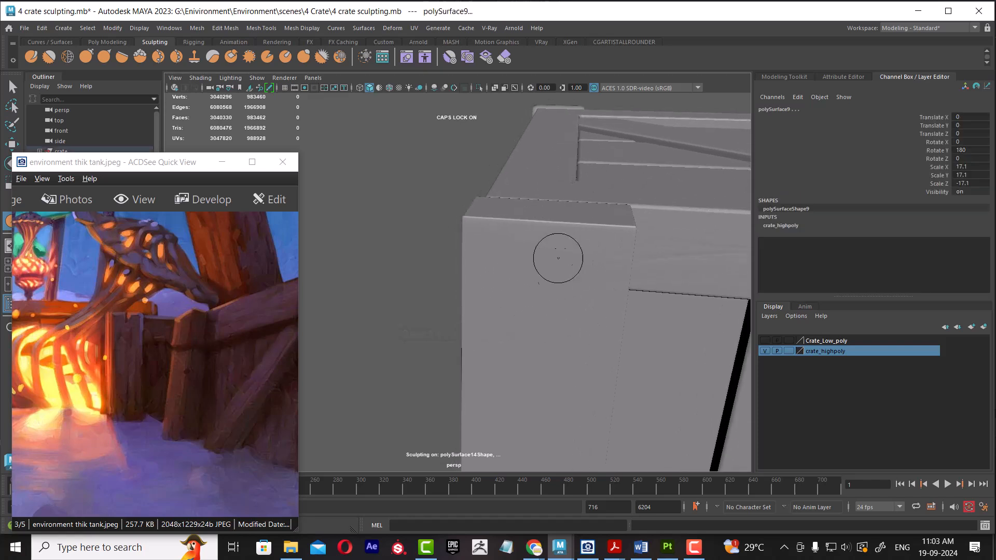
# Step: Carve a short groove running down the post's front face from the middle of its upper edge, adjusting the brush size
pyautogui.moveTo(556, 223)
pyautogui.mouseDown()
pyautogui.moveTo(543, 241)
pyautogui.moveTo(551, 227)
pyautogui.mouseUp()
pyautogui.hotkey('ctrl', 'z')
pyautogui.moveTo(548, 251)
pyautogui.mouseDown()
pyautogui.moveTo(551, 238)
pyautogui.moveTo(643, 255)
pyautogui.moveTo(566, 270)
pyautogui.mouseUp()
pyautogui.keyDown('alt'); pyautogui.moveTo(567, 270); pyautogui.dragTo(561, 290, button='right'); pyautogui.keyUp('alt')
pyautogui.keyDown('alt'); pyautogui.moveTo(561, 289); pyautogui.dragTo(542, 297); pyautogui.keyUp('alt')
pyautogui.keyDown('alt'); pyautogui.moveTo(542, 296); pyautogui.dragTo(594, 331, button='right'); pyautogui.keyUp('alt')
pyautogui.keyDown('alt'); pyautogui.moveTo(580, 298); pyautogui.dragTo(610, 318, button='middle'); pyautogui.keyUp('alt')
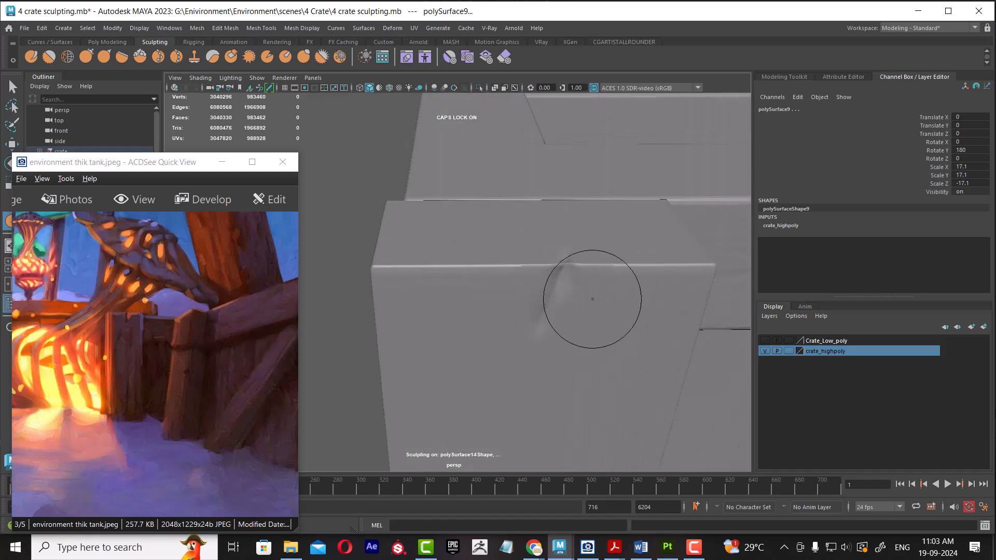
pyautogui.press('b')
pyautogui.moveTo(575, 265)
pyautogui.mouseDown()
pyautogui.moveTo(557, 274)
pyautogui.moveTo(563, 261)
pyautogui.moveTo(550, 266)
pyautogui.moveTo(563, 258)
pyautogui.moveTo(535, 333)
pyautogui.mouseUp()
pyautogui.press('b')
# Step: Deepen the notch where the groove crosses the post's upper edge and smooth its rim
pyautogui.moveTo(515, 300)
pyautogui.keyDown('alt'); pyautogui.mouseDown()
pyautogui.moveTo(543, 266)
pyautogui.moveTo(554, 345)
pyautogui.moveTo(589, 337)
pyautogui.moveTo(593, 318)
pyautogui.mouseUp(); pyautogui.keyUp('alt')
pyautogui.moveTo(599, 254); pyautogui.dragTo(589, 344)
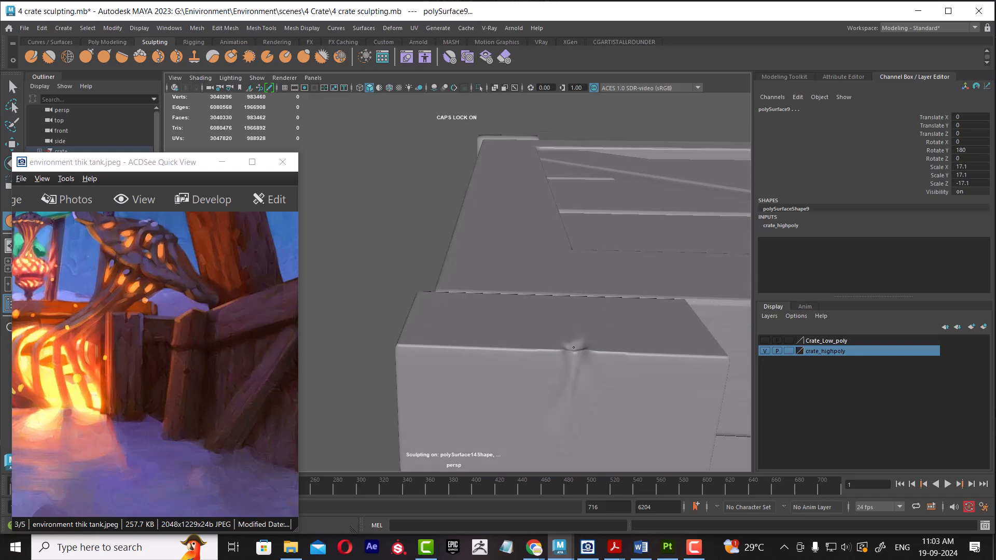
pyautogui.moveTo(578, 342); pyautogui.dragTo(582, 335)
pyautogui.moveTo(549, 351)
pyautogui.keyDown('alt'); pyautogui.mouseDown()
pyautogui.moveTo(560, 351)
pyautogui.moveTo(544, 355)
pyautogui.mouseUp(); pyautogui.keyUp('alt')
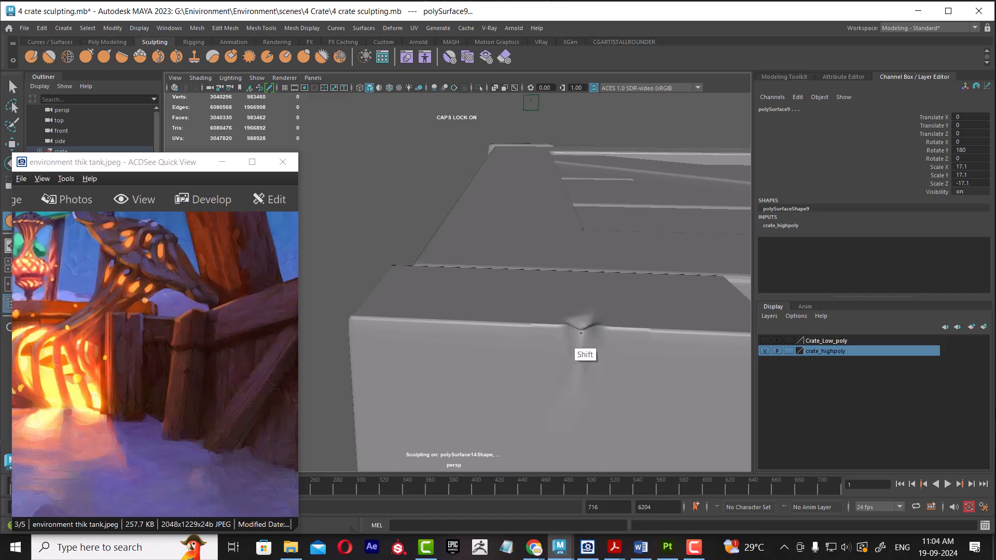
pyautogui.keyDown('shift'); pyautogui.moveTo(581, 326); pyautogui.dragTo(584, 327); pyautogui.keyUp('shift')
# Step: Shape the notch and the groove below it on the post's upper edge with the Wax tool, including inverted strokes
pyautogui.rightClick(390, 221)
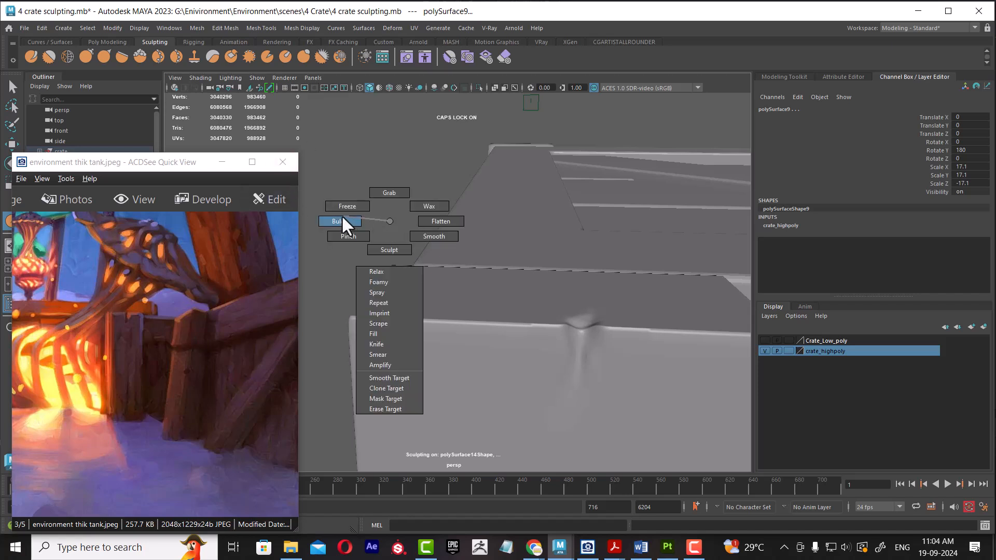
pyautogui.click(426, 207)
pyautogui.moveTo(603, 348); pyautogui.dragTo(589, 347)
pyautogui.moveTo(591, 310)
pyautogui.mouseDown()
pyautogui.moveTo(587, 344)
pyautogui.moveTo(588, 329)
pyautogui.mouseUp()
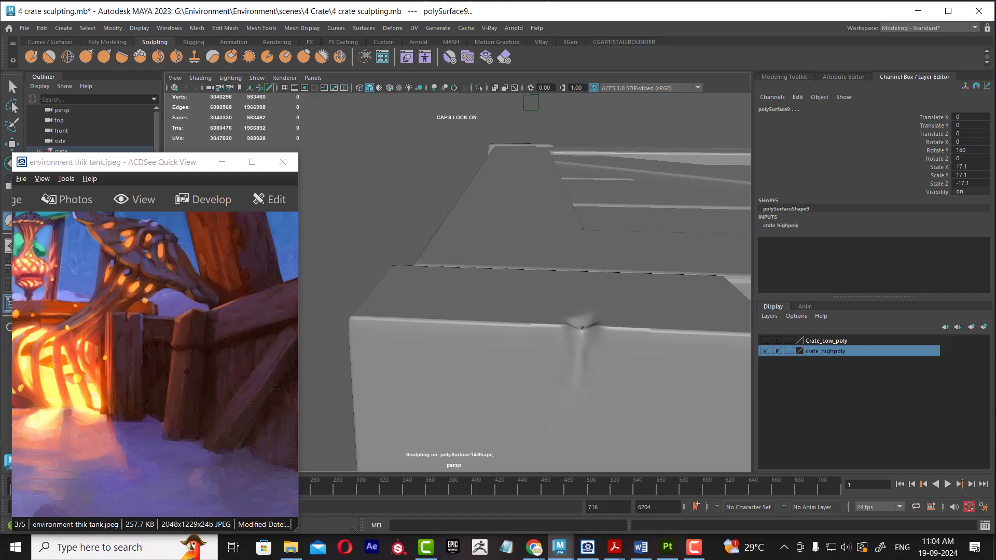
pyautogui.moveTo(585, 329)
pyautogui.keyDown('ctrl'); pyautogui.mouseDown()
pyautogui.moveTo(583, 319)
pyautogui.moveTo(567, 411)
pyautogui.moveTo(569, 357)
pyautogui.moveTo(585, 363)
pyautogui.moveTo(592, 332)
pyautogui.moveTo(600, 340)
pyautogui.moveTo(685, 326)
pyautogui.moveTo(660, 369)
pyautogui.mouseUp(); pyautogui.keyUp('ctrl')
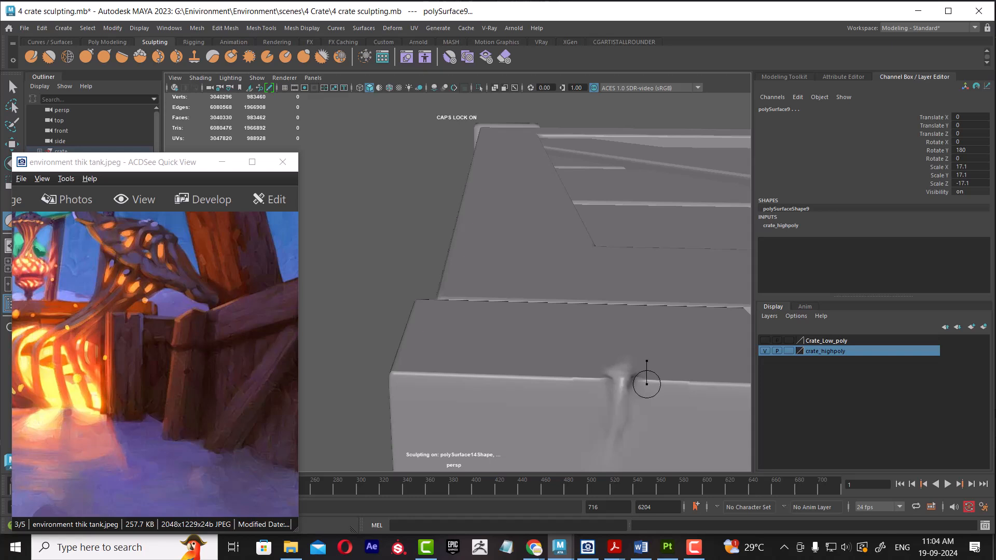
pyautogui.moveTo(642, 381)
pyautogui.keyDown('ctrl'); pyautogui.mouseDown()
pyautogui.moveTo(632, 375)
pyautogui.moveTo(625, 442)
pyautogui.moveTo(620, 429)
pyautogui.mouseUp(); pyautogui.keyUp('ctrl')
pyautogui.moveTo(625, 349)
pyautogui.keyDown('ctrl'); pyautogui.mouseDown()
pyautogui.moveTo(627, 380)
pyautogui.moveTo(627, 353)
pyautogui.moveTo(628, 378)
pyautogui.moveTo(607, 338)
pyautogui.moveTo(620, 226)
pyautogui.mouseUp(); pyautogui.keyUp('ctrl')
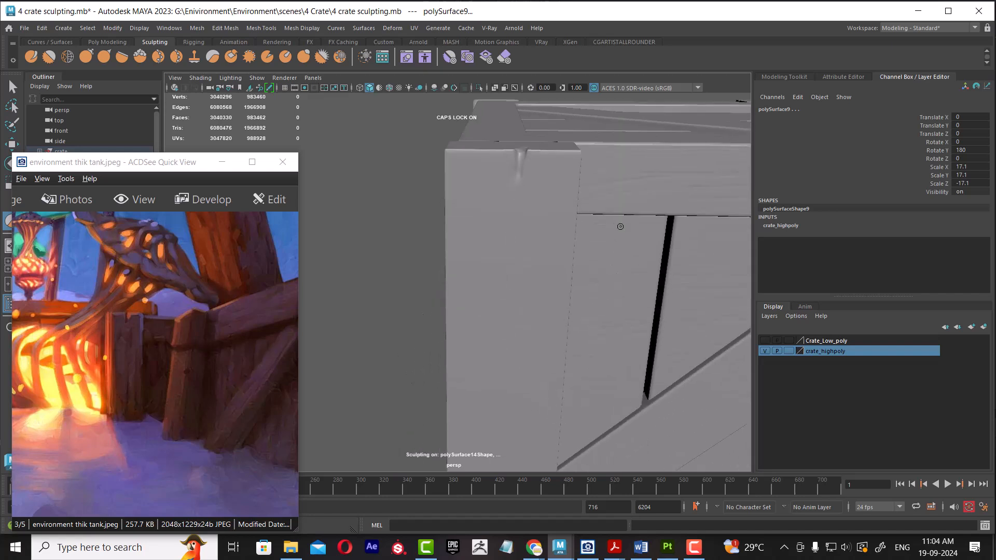
# Step: Carve slanted V-shaped cracks into the post's front face below the notch with the Knife tool
pyautogui.keyDown('alt'); pyautogui.moveTo(599, 306); pyautogui.dragTo(620, 322, button='middle'); pyautogui.keyUp('alt')
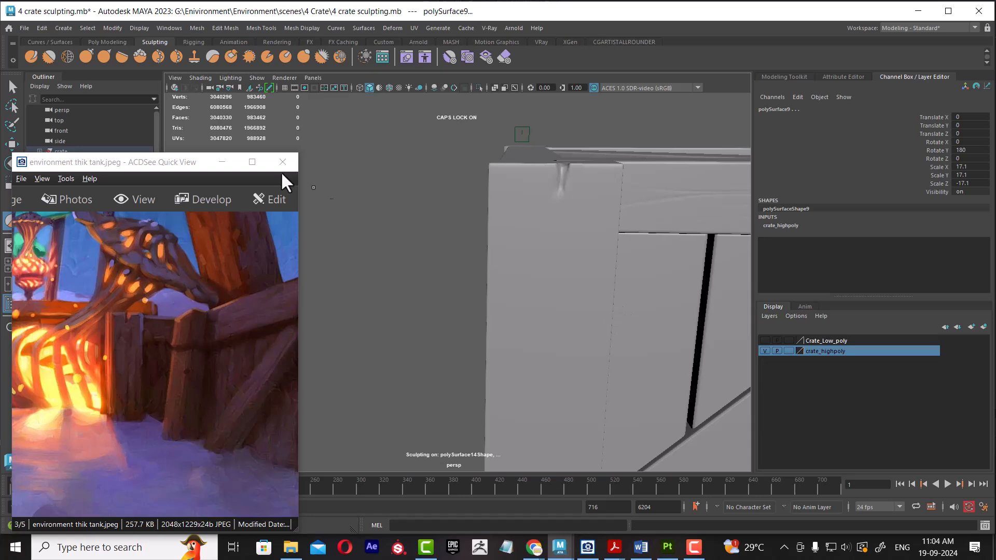
pyautogui.click(268, 56)
pyautogui.moveTo(592, 272)
pyautogui.keyDown('alt'); pyautogui.mouseDown()
pyautogui.moveTo(602, 271)
pyautogui.moveTo(580, 279)
pyautogui.mouseUp(); pyautogui.keyUp('alt')
pyautogui.keyDown('alt'); pyautogui.moveTo(564, 294); pyautogui.dragTo(587, 263, button='right'); pyautogui.keyUp('alt')
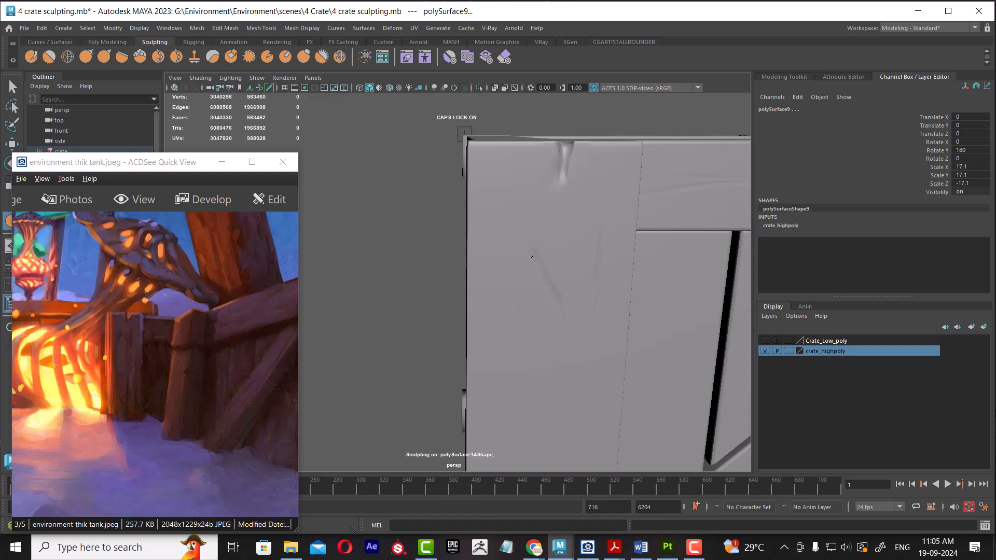
pyautogui.scroll(-3, 617, 318)
pyautogui.keyDown('alt'); pyautogui.moveTo(617, 309); pyautogui.dragTo(588, 272, button='middle'); pyautogui.keyUp('alt')
pyautogui.scroll(-2, 612, 274)
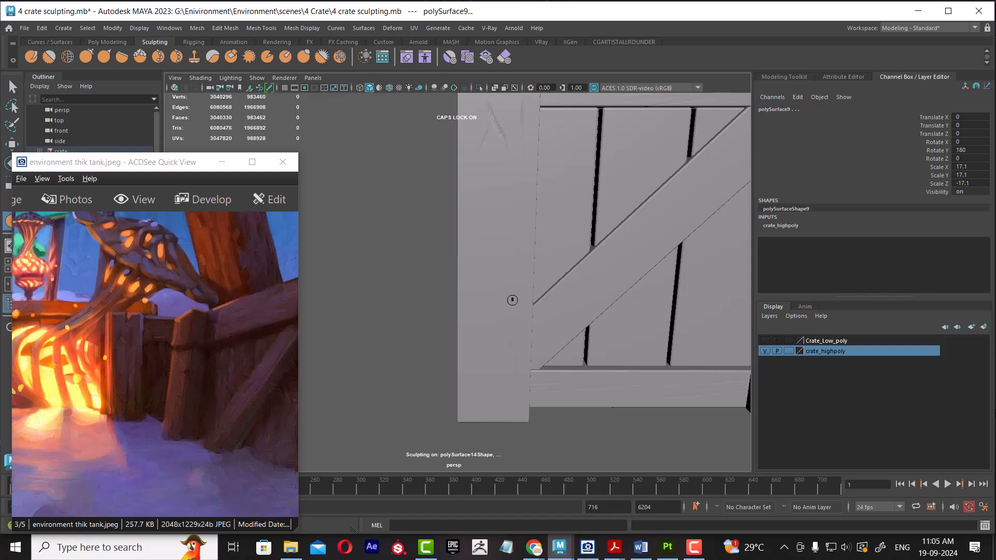
# Step: Try long vertical grain grooves on the lower part of the post's front face, undoing the strokes
pyautogui.moveTo(510, 370)
pyautogui.keyDown('alt'); pyautogui.mouseDown()
pyautogui.moveTo(502, 356)
pyautogui.moveTo(510, 348)
pyautogui.mouseUp(); pyautogui.keyUp('alt')
pyautogui.keyDown('alt'); pyautogui.moveTo(542, 308); pyautogui.dragTo(547, 356, button='right'); pyautogui.keyUp('alt')
pyautogui.hotkey('ctrl', 'z')
pyautogui.hotkey('ctrl', 'z')
pyautogui.hotkey('ctrl', 'z')
pyautogui.hotkey('ctrl', 'z')
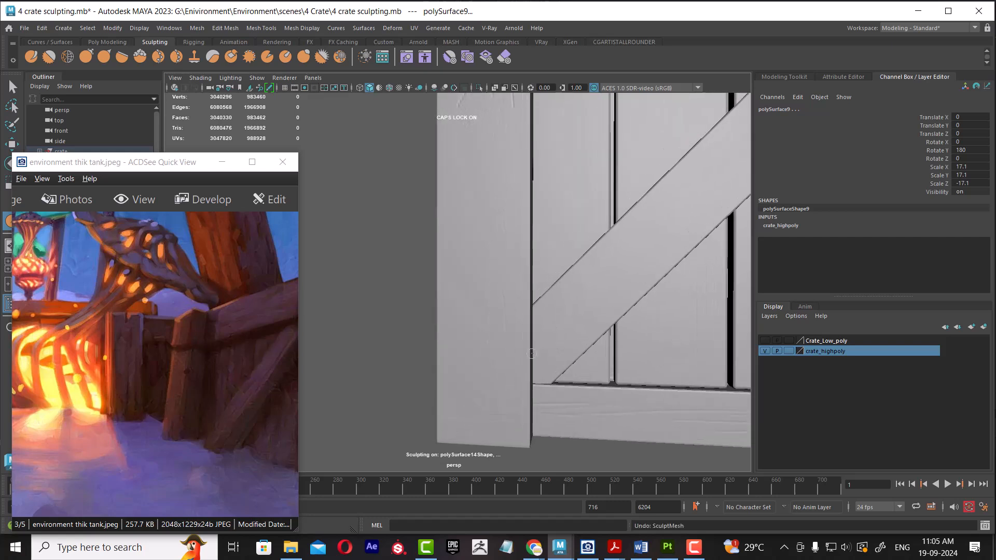
pyautogui.moveTo(507, 188)
pyautogui.mouseDown()
pyautogui.moveTo(499, 268)
pyautogui.moveTo(508, 332)
pyautogui.mouseUp()
pyautogui.hotkey('ctrl', 'z')
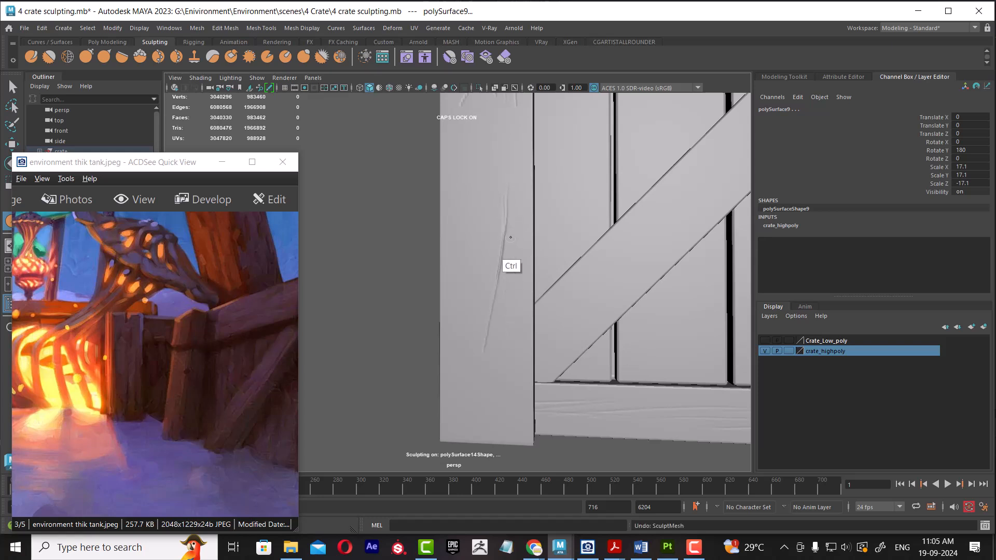
pyautogui.hotkey('ctrl', 'z')
# Step: Carve several overlapping vertical grain grooves down the lower part of the post's front face to its base
pyautogui.moveTo(506, 244); pyautogui.dragTo(503, 336)
pyautogui.moveTo(502, 288); pyautogui.dragTo(505, 378)
pyautogui.moveTo(506, 246)
pyautogui.mouseDown()
pyautogui.moveTo(499, 384)
pyautogui.moveTo(496, 350)
pyautogui.moveTo(508, 367)
pyautogui.mouseUp()
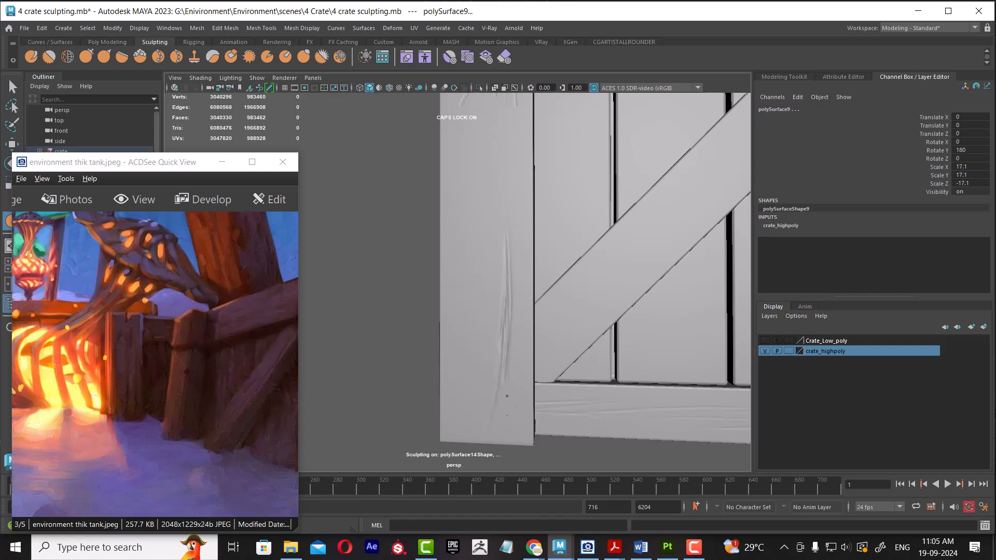
pyautogui.moveTo(500, 317); pyautogui.dragTo(496, 351)
pyautogui.moveTo(507, 266); pyautogui.dragTo(499, 363)
pyautogui.moveTo(508, 286); pyautogui.dragTo(508, 295)
pyautogui.moveTo(502, 414); pyautogui.dragTo(499, 424)
# Step: Smooth the vertical grain grooves on the lower part of the post
pyautogui.moveTo(505, 262)
pyautogui.keyDown('shift'); pyautogui.mouseDown()
pyautogui.moveTo(502, 445)
pyautogui.moveTo(500, 410)
pyautogui.mouseUp(); pyautogui.keyUp('shift')
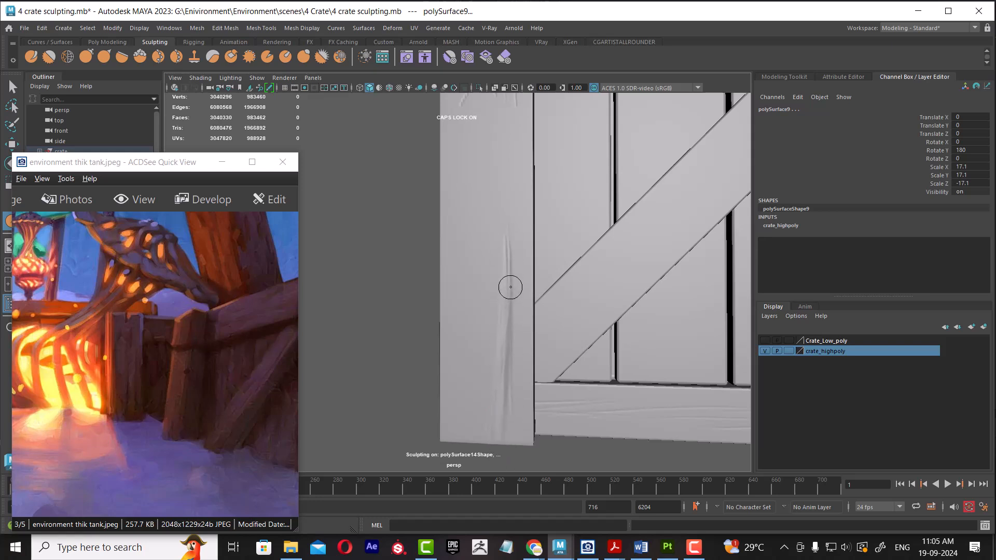
pyautogui.moveTo(499, 343)
pyautogui.keyDown('shift'); pyautogui.mouseDown()
pyautogui.moveTo(506, 257)
pyautogui.moveTo(498, 413)
pyautogui.moveTo(494, 376)
pyautogui.mouseUp(); pyautogui.keyUp('shift')
pyautogui.keyDown('alt'); pyautogui.moveTo(506, 343); pyautogui.dragTo(513, 343); pyautogui.keyUp('alt')
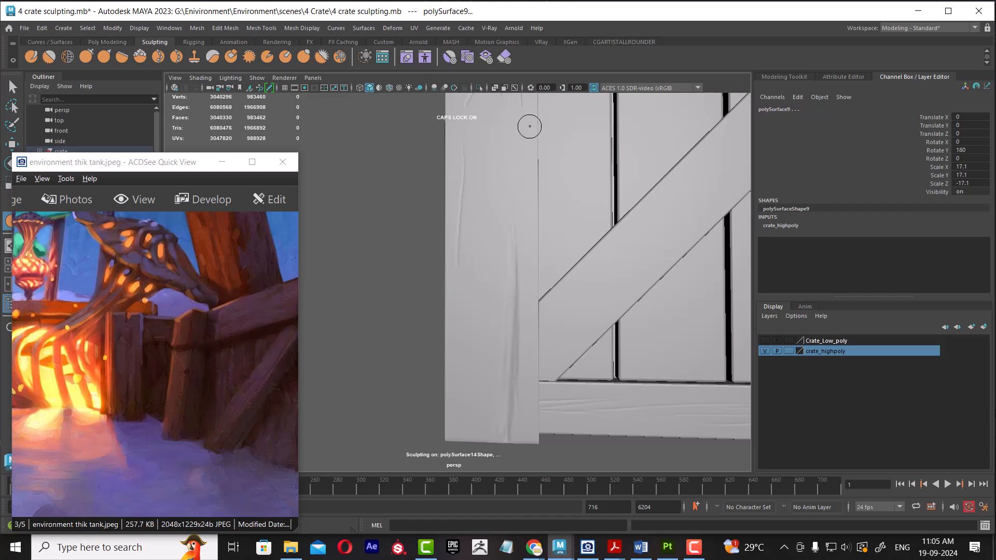
# Step: Carve a vertical groove near the post's inner edge and refine the V-shaped crack near its upper end
pyautogui.moveTo(528, 151); pyautogui.dragTo(524, 224)
pyautogui.keyDown('alt'); pyautogui.moveTo(545, 339); pyautogui.dragTo(505, 244, button='right'); pyautogui.keyUp('alt')
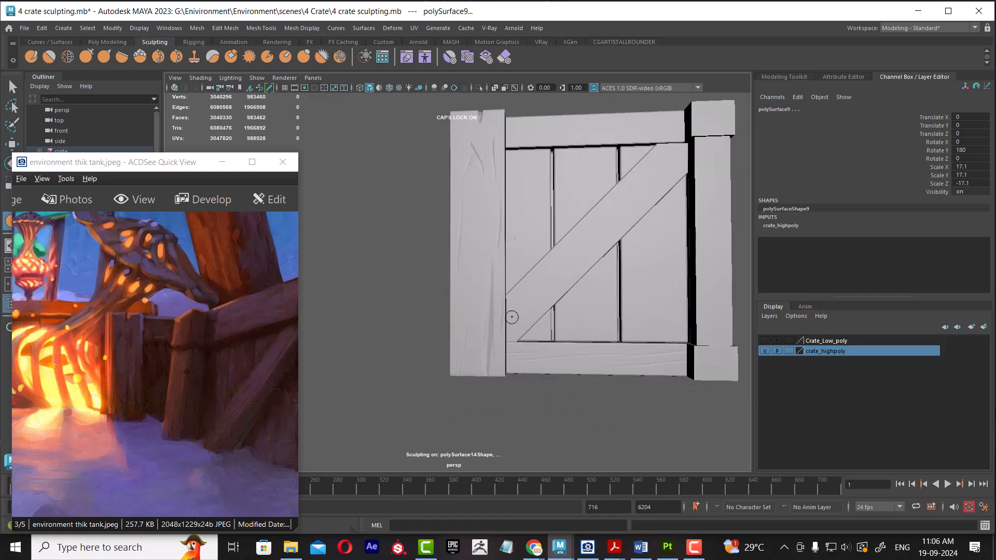
pyautogui.keyDown('alt'); pyautogui.moveTo(525, 249); pyautogui.dragTo(533, 280, button='middle'); pyautogui.keyUp('alt')
pyautogui.keyDown('alt'); pyautogui.moveTo(534, 280); pyautogui.dragTo(523, 314, button='right'); pyautogui.keyUp('alt')
pyautogui.keyDown('alt'); pyautogui.moveTo(522, 314); pyautogui.dragTo(524, 368, button='middle'); pyautogui.keyUp('alt')
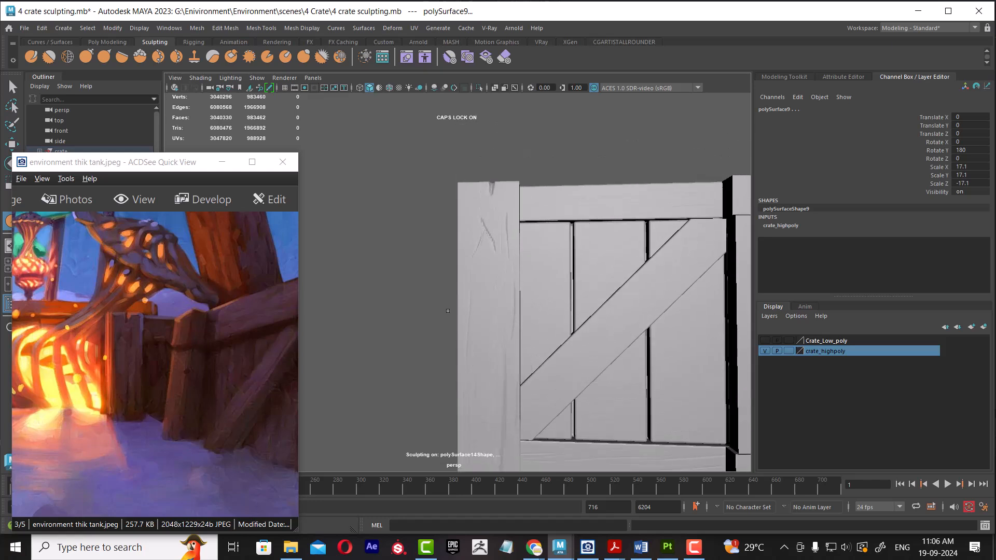
pyautogui.moveTo(489, 242)
pyautogui.keyDown('shift'); pyautogui.mouseDown()
pyautogui.moveTo(493, 252)
pyautogui.moveTo(476, 228)
pyautogui.moveTo(476, 255)
pyautogui.moveTo(505, 228)
pyautogui.moveTo(502, 268)
pyautogui.mouseUp(); pyautogui.keyUp('shift')
pyautogui.moveTo(485, 233); pyautogui.dragTo(495, 251)
# Step: Shift the reference image to its wooden fence posts and examine the post's notched upper end up close
pyautogui.moveTo(152, 411); pyautogui.dragTo(178, 384)
pyautogui.keyDown('alt'); pyautogui.moveTo(496, 283); pyautogui.dragTo(513, 322); pyautogui.keyUp('alt')
pyautogui.keyDown('alt'); pyautogui.moveTo(513, 322); pyautogui.dragTo(548, 404, button='right'); pyautogui.keyUp('alt')
pyautogui.keyDown('alt'); pyautogui.moveTo(574, 300); pyautogui.dragTo(569, 368); pyautogui.keyUp('alt')
pyautogui.keyDown('alt'); pyautogui.moveTo(537, 339); pyautogui.dragTo(546, 402, button='right'); pyautogui.keyUp('alt')
pyautogui.moveTo(583, 376)
pyautogui.keyDown('alt'); pyautogui.mouseDown()
pyautogui.moveTo(609, 351)
pyautogui.moveTo(606, 401)
pyautogui.mouseUp(); pyautogui.keyUp('alt')
pyautogui.keyDown('alt'); pyautogui.moveTo(592, 360); pyautogui.dragTo(577, 371, button='middle'); pyautogui.keyUp('alt')
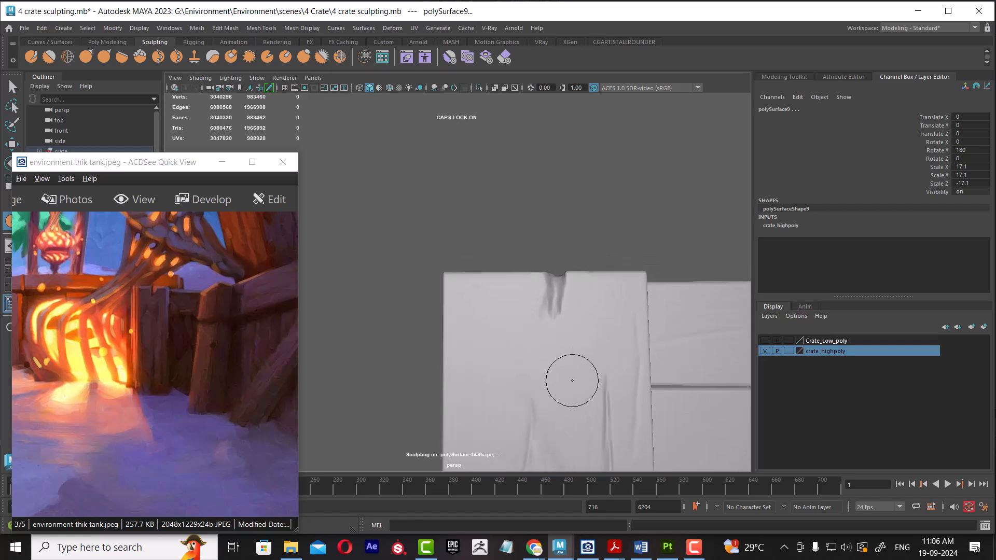
# Step: Extend the crack at the post's upper end, smooth it, and cut its notch into the top edge
pyautogui.moveTo(554, 300)
pyautogui.mouseDown()
pyautogui.moveTo(551, 334)
pyautogui.moveTo(565, 290)
pyautogui.mouseUp()
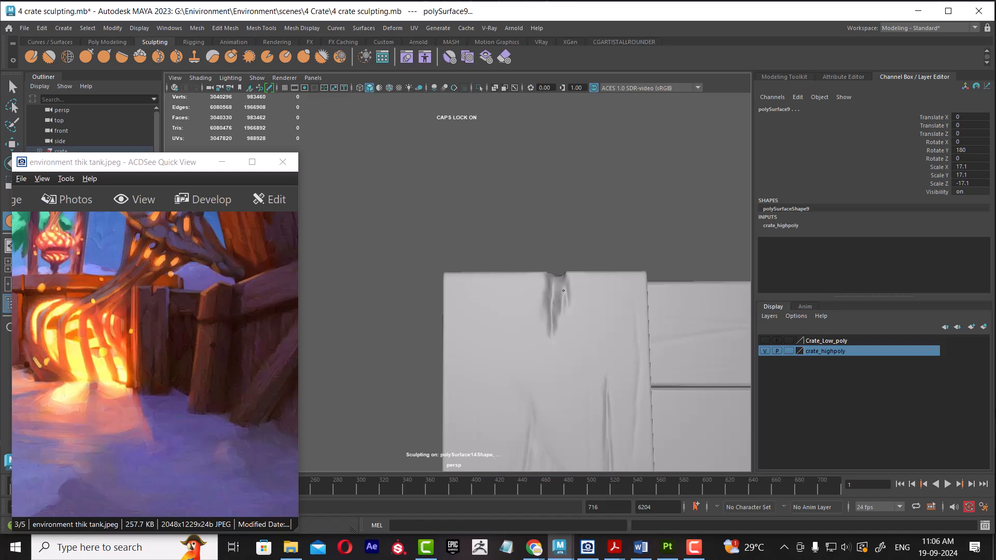
pyautogui.moveTo(562, 303)
pyautogui.keyDown('shift'); pyautogui.mouseDown()
pyautogui.moveTo(558, 312)
pyautogui.moveTo(584, 271)
pyautogui.moveTo(594, 299)
pyautogui.mouseUp(); pyautogui.keyUp('shift')
pyautogui.keyDown('shift'); pyautogui.moveTo(604, 282); pyautogui.dragTo(630, 267, button='right'); pyautogui.keyUp('shift')
pyautogui.keyDown('alt'); pyautogui.moveTo(550, 298); pyautogui.dragTo(576, 315, button='right'); pyautogui.keyUp('alt')
pyautogui.keyDown('alt'); pyautogui.moveTo(576, 316); pyautogui.dragTo(559, 296); pyautogui.keyUp('alt')
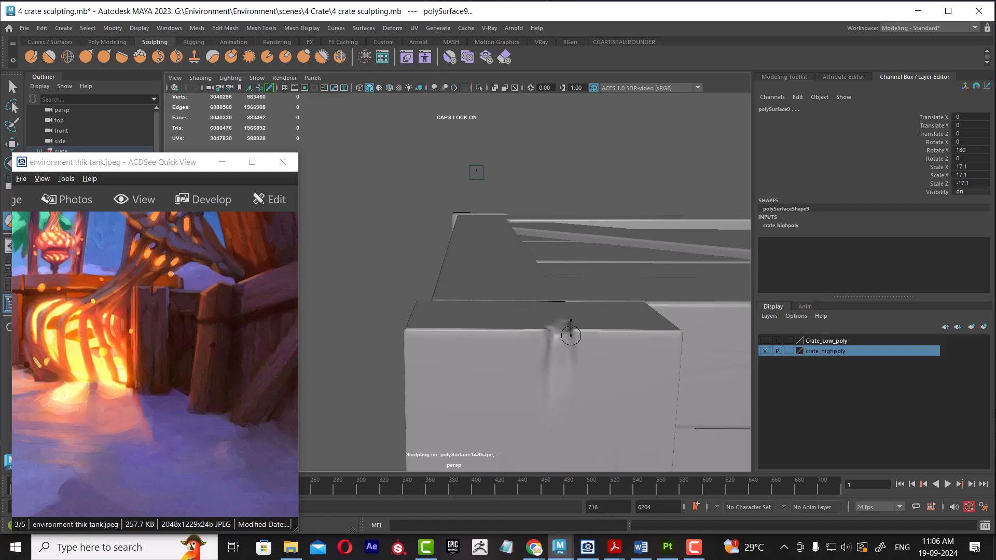
pyautogui.keyDown('ctrl'); pyautogui.moveTo(574, 330); pyautogui.dragTo(567, 343); pyautogui.keyUp('ctrl')
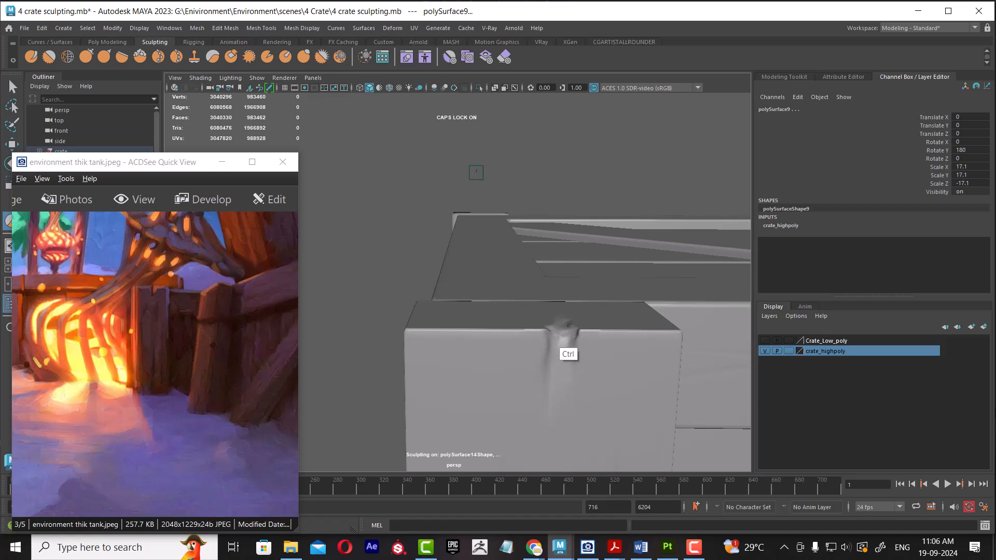
pyautogui.keyDown('alt'); pyautogui.moveTo(577, 350); pyautogui.dragTo(573, 330); pyautogui.keyUp('alt')
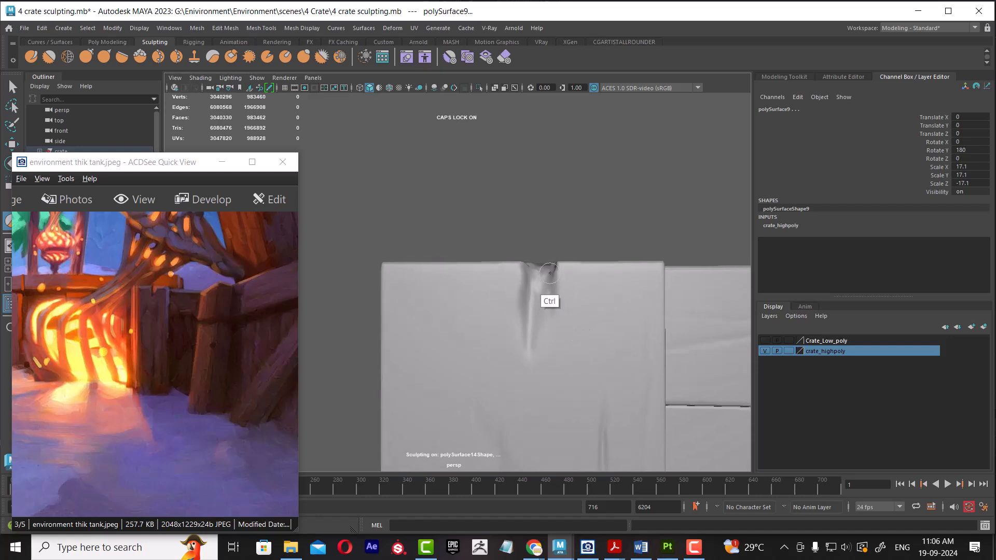
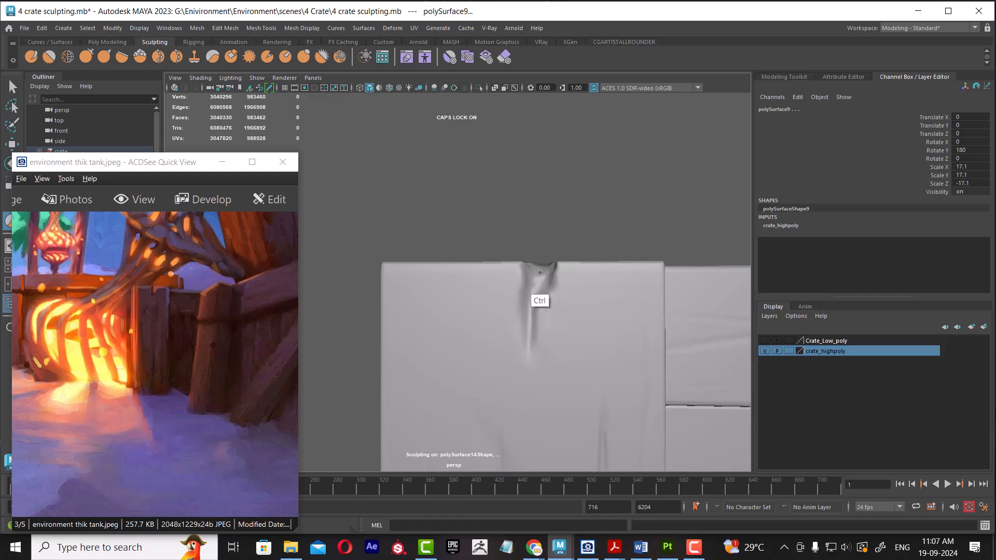
# Step: Widen and deepen the notch in the post's top edge and carve its crack further down the front face
pyautogui.keyDown('alt'); pyautogui.moveTo(536, 262); pyautogui.dragTo(579, 235); pyautogui.keyUp('alt')
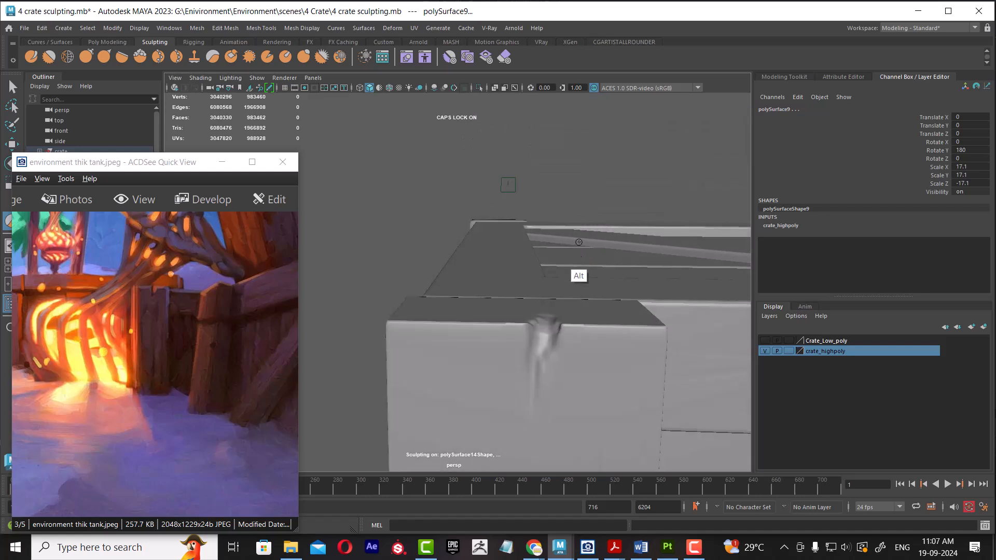
pyautogui.moveTo(546, 314)
pyautogui.keyDown('alt'); pyautogui.mouseDown()
pyautogui.moveTo(562, 251)
pyautogui.moveTo(553, 299)
pyautogui.mouseUp(); pyautogui.keyUp('alt')
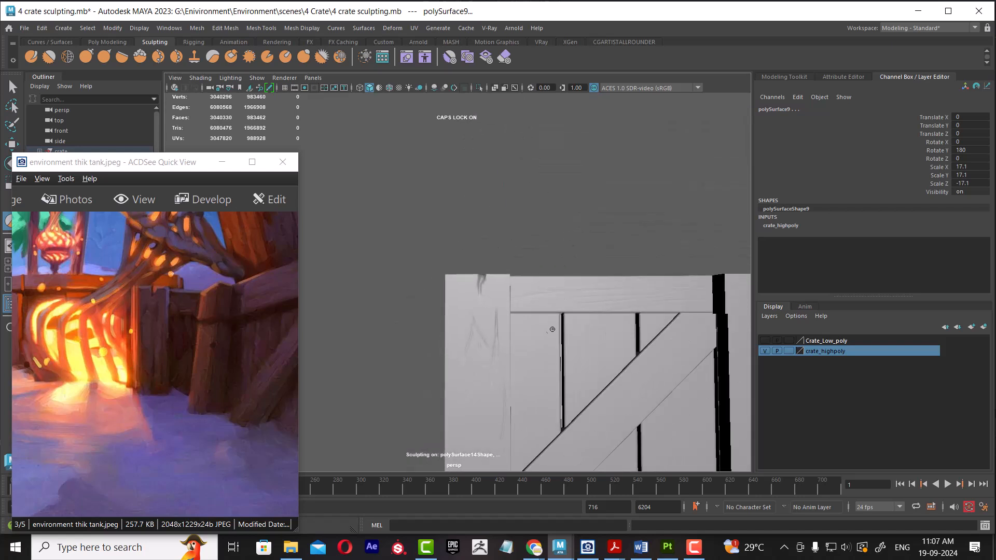
pyautogui.keyDown('alt'); pyautogui.moveTo(521, 322); pyautogui.dragTo(576, 424, button='right'); pyautogui.keyUp('alt')
pyautogui.moveTo(602, 255)
pyautogui.keyDown('ctrl'); pyautogui.mouseDown()
pyautogui.moveTo(569, 296)
pyautogui.moveTo(577, 315)
pyautogui.moveTo(566, 331)
pyautogui.moveTo(574, 319)
pyautogui.mouseUp(); pyautogui.keyUp('ctrl')
pyautogui.keyDown('alt'); pyautogui.moveTo(559, 318); pyautogui.dragTo(526, 125, button='right'); pyautogui.keyUp('alt')
pyautogui.keyDown('alt'); pyautogui.moveTo(518, 357); pyautogui.dragTo(524, 382); pyautogui.keyUp('alt')
pyautogui.keyDown('alt'); pyautogui.moveTo(508, 324); pyautogui.dragTo(573, 332, button='right'); pyautogui.keyUp('alt')
pyautogui.keyDown('alt'); pyautogui.moveTo(573, 332); pyautogui.dragTo(574, 367); pyautogui.keyUp('alt')
pyautogui.keyDown('alt'); pyautogui.moveTo(573, 367); pyautogui.dragTo(551, 301, button='middle'); pyautogui.keyUp('alt')
pyautogui.keyDown('alt'); pyautogui.moveTo(551, 300); pyautogui.dragTo(559, 317, button='right'); pyautogui.keyUp('alt')
pyautogui.keyDown('ctrl'); pyautogui.moveTo(556, 285); pyautogui.dragTo(535, 349); pyautogui.keyUp('ctrl')
pyautogui.keyDown('ctrl'); pyautogui.moveTo(534, 275); pyautogui.dragTo(543, 328); pyautogui.keyUp('ctrl')
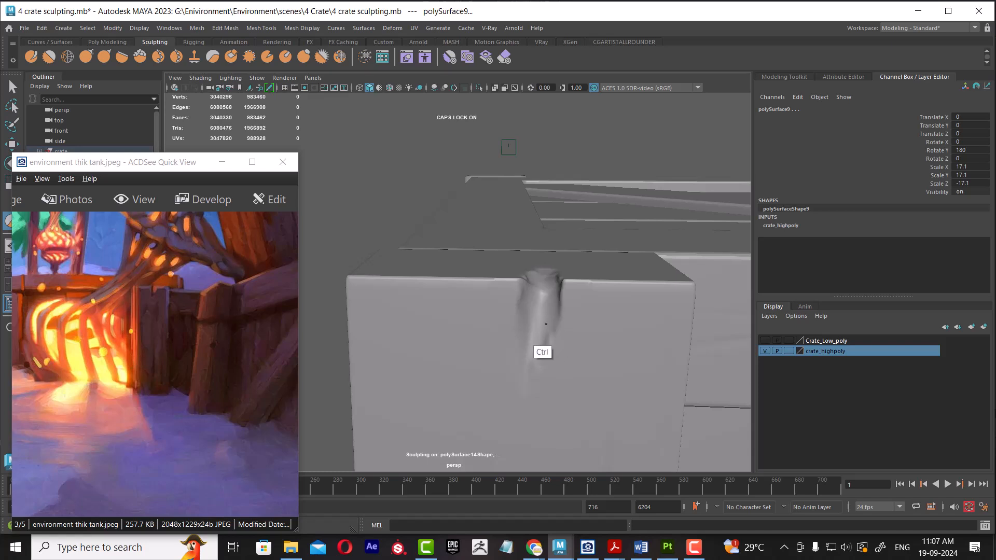
pyautogui.moveTo(546, 327)
pyautogui.keyDown('ctrl'); pyautogui.mouseDown()
pyautogui.moveTo(543, 348)
pyautogui.moveTo(559, 314)
pyautogui.mouseUp(); pyautogui.keyUp('ctrl')
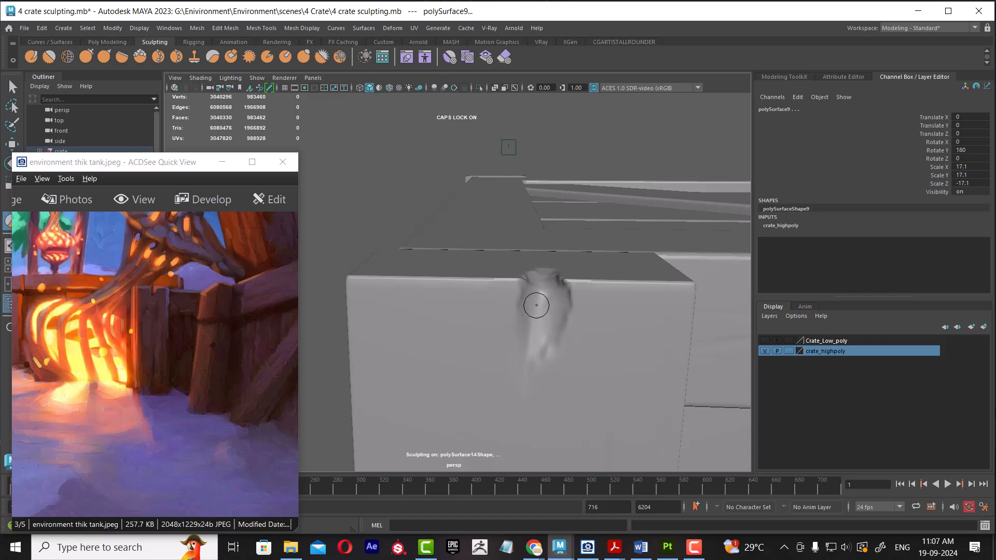
# Step: Carve the vertical grain groove deeper below the notch, near the inner edge of the post's front face
pyautogui.scroll(-6, 536, 305)
pyautogui.keyDown('alt'); pyautogui.moveTo(607, 304); pyautogui.dragTo(591, 289); pyautogui.keyUp('alt')
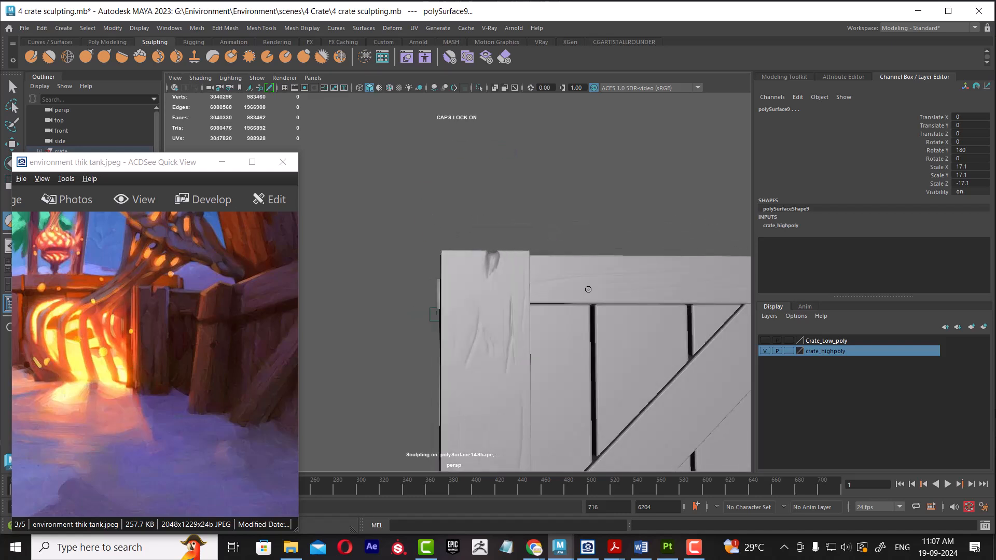
pyautogui.keyDown('alt'); pyautogui.moveTo(573, 325); pyautogui.dragTo(553, 282, button='right'); pyautogui.keyUp('alt')
pyautogui.keyDown('alt'); pyautogui.moveTo(556, 319); pyautogui.dragTo(572, 288, button='middle'); pyautogui.keyUp('alt')
pyautogui.keyDown('alt'); pyautogui.moveTo(570, 293); pyautogui.dragTo(561, 341, button='right'); pyautogui.keyUp('alt')
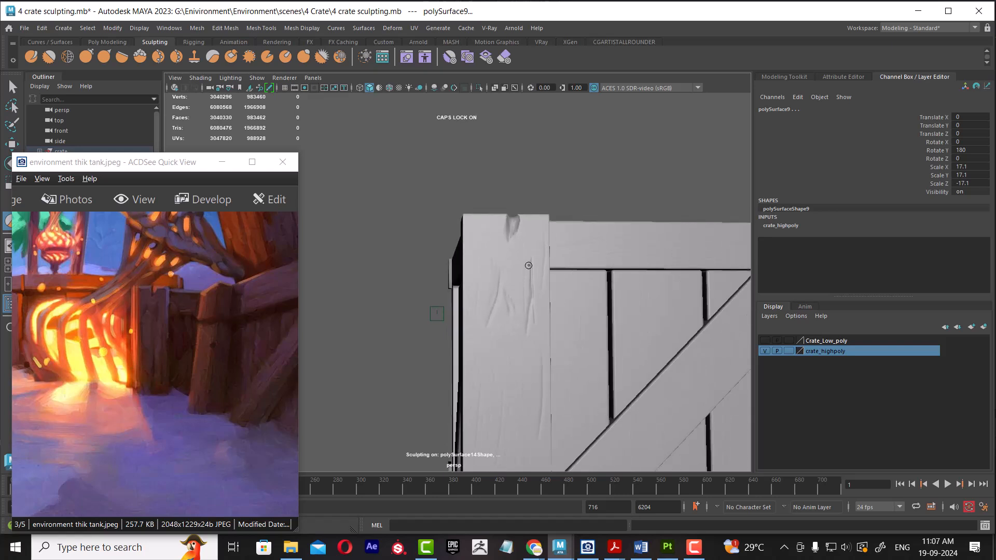
pyautogui.keyDown('ctrl'); pyautogui.moveTo(529, 268); pyautogui.dragTo(523, 339); pyautogui.keyUp('ctrl')
pyautogui.keyDown('alt'); pyautogui.moveTo(582, 285); pyautogui.dragTo(574, 202, button='middle'); pyautogui.keyUp('alt')
pyautogui.keyDown('alt'); pyautogui.moveTo(583, 275); pyautogui.dragTo(582, 314, button='right'); pyautogui.keyUp('alt')
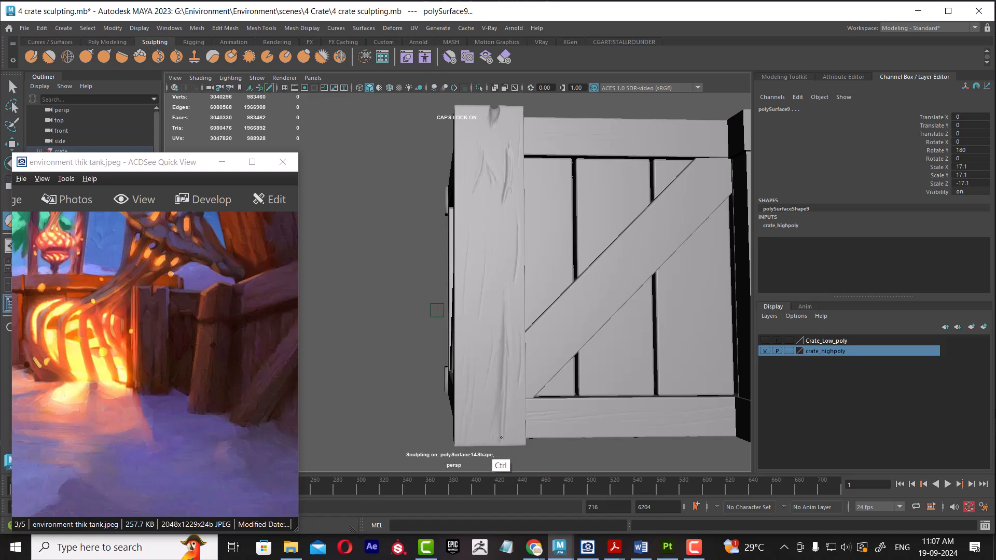
# Step: Carve short vertical grooves near the outer edge of the post's lower part, then stop sculpting and deselect the post
pyautogui.moveTo(509, 354)
pyautogui.keyDown('alt'); pyautogui.mouseDown()
pyautogui.moveTo(447, 349)
pyautogui.moveTo(460, 342)
pyautogui.mouseUp(); pyautogui.keyUp('alt')
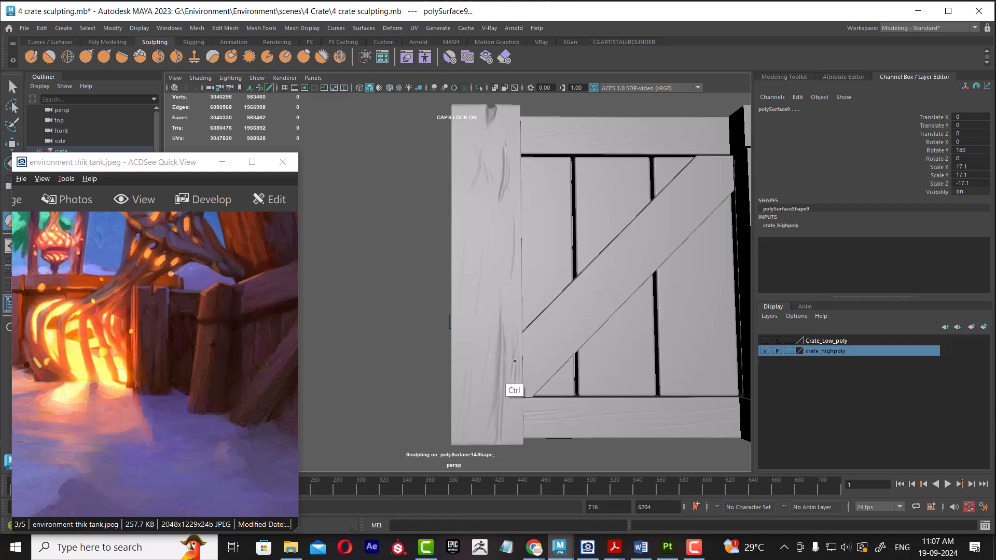
pyautogui.keyDown('ctrl'); pyautogui.moveTo(460, 358); pyautogui.dragTo(465, 400); pyautogui.keyUp('ctrl')
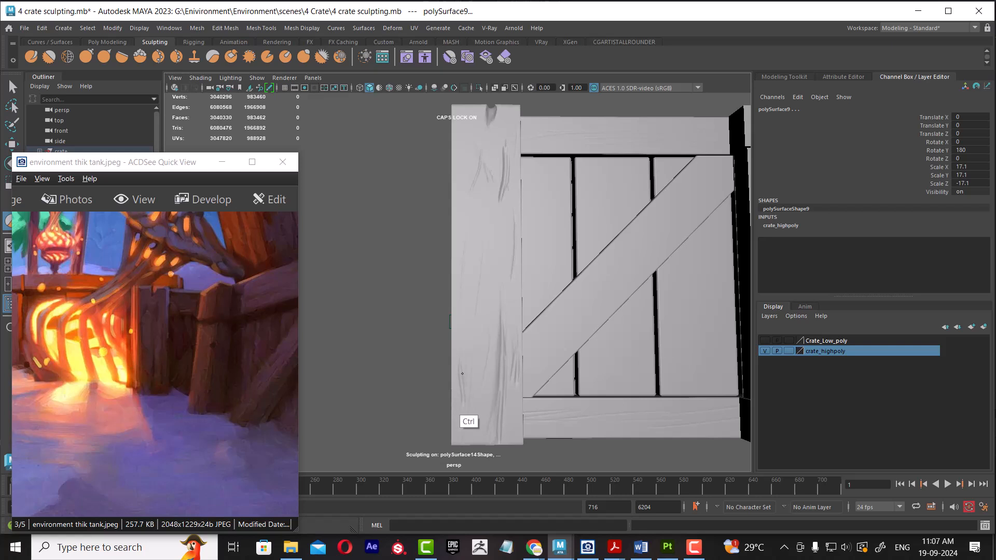
pyautogui.keyDown('ctrl'); pyautogui.moveTo(460, 365); pyautogui.dragTo(470, 415); pyautogui.keyUp('ctrl')
pyautogui.keyDown('alt'); pyautogui.moveTo(499, 357); pyautogui.dragTo(598, 341); pyautogui.keyUp('alt')
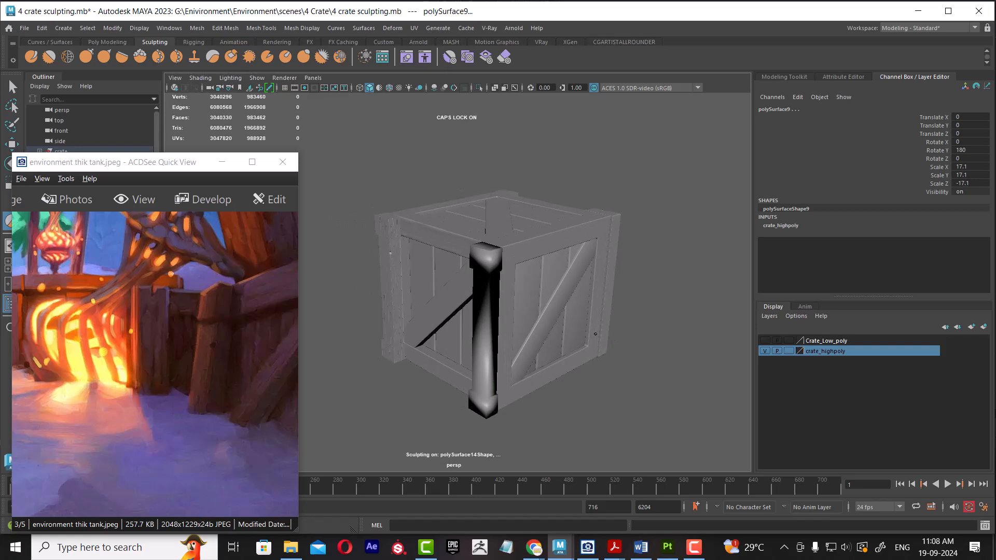
pyautogui.press('w')
pyautogui.click(642, 317)
pyautogui.moveTo(612, 318)
pyautogui.keyDown('alt'); pyautogui.mouseDown()
pyautogui.moveTo(591, 321)
pyautogui.moveTo(534, 290)
pyautogui.moveTo(555, 343)
pyautogui.moveTo(511, 348)
pyautogui.moveTo(534, 311)
pyautogui.moveTo(612, 314)
pyautogui.mouseUp(); pyautogui.keyUp('alt')
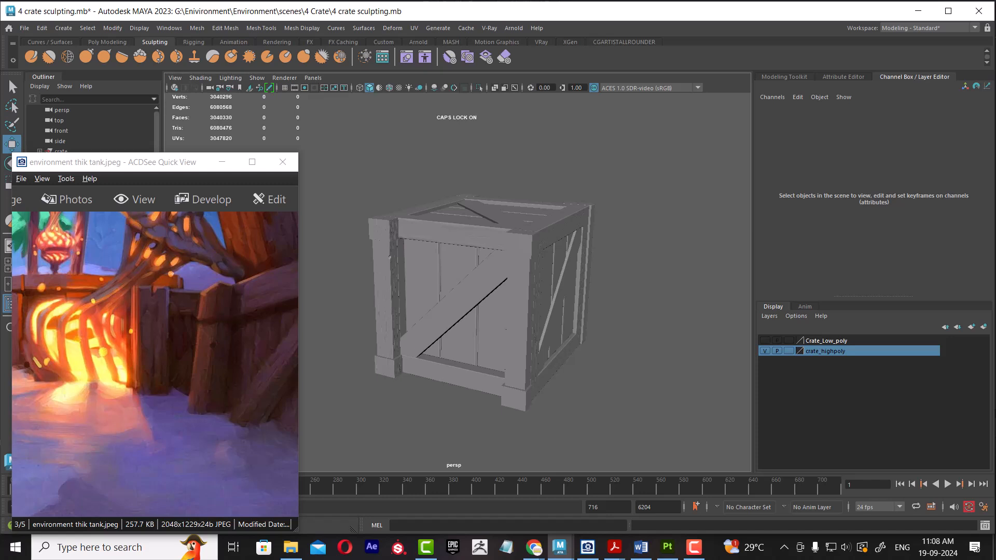
# Step: Shift the reference image and activate the Sculpt Tool on the already grained corner post with the bump on its edge
pyautogui.moveTo(262, 352); pyautogui.dragTo(234, 343)
pyautogui.keyDown('alt'); pyautogui.moveTo(470, 320); pyautogui.dragTo(501, 371, button='right'); pyautogui.keyUp('alt')
pyautogui.keyDown('alt'); pyautogui.moveTo(500, 371); pyautogui.dragTo(494, 346); pyautogui.keyUp('alt')
pyautogui.keyDown('alt'); pyautogui.moveTo(449, 294); pyautogui.dragTo(520, 327, button='middle'); pyautogui.keyUp('alt')
pyautogui.keyDown('alt'); pyautogui.moveTo(520, 326); pyautogui.dragTo(508, 327); pyautogui.keyUp('alt')
pyautogui.keyDown('alt'); pyautogui.moveTo(508, 326); pyautogui.dragTo(569, 421, button='right'); pyautogui.keyUp('alt')
pyautogui.keyDown('alt'); pyautogui.moveTo(570, 421); pyautogui.dragTo(583, 324); pyautogui.keyUp('alt')
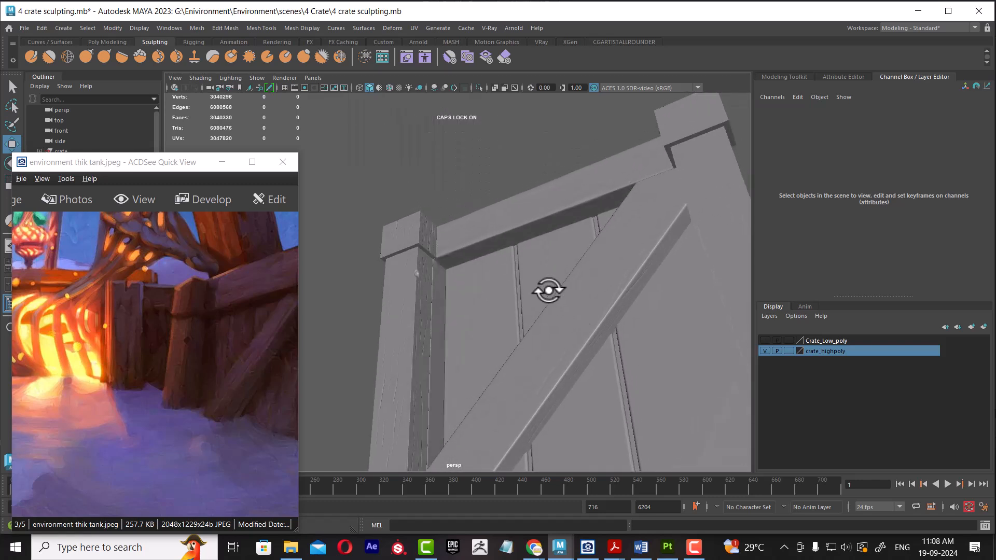
pyautogui.moveTo(413, 303)
pyautogui.keyDown('alt'); pyautogui.mouseDown()
pyautogui.moveTo(482, 289)
pyautogui.moveTo(427, 306)
pyautogui.mouseUp(); pyautogui.keyUp('alt')
pyautogui.click(408, 306)
pyautogui.keyDown('alt'); pyautogui.moveTo(460, 242); pyautogui.dragTo(473, 153); pyautogui.keyUp('alt')
pyautogui.keyDown('shift'); pyautogui.rightClick(472, 140); pyautogui.keyUp('shift')
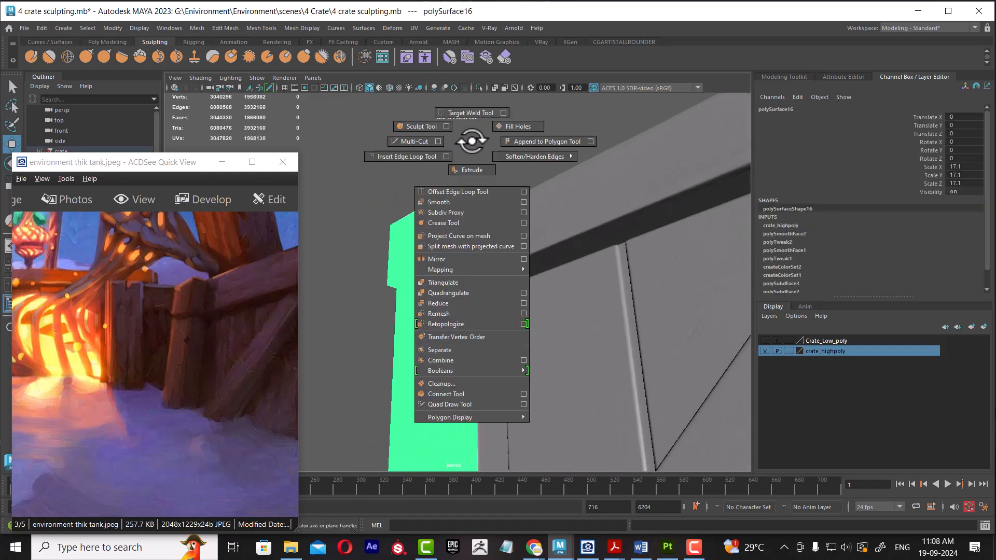
pyautogui.keyDown('shift'); pyautogui.moveTo(471, 141); pyautogui.dragTo(417, 129, button='right'); pyautogui.keyUp('shift')
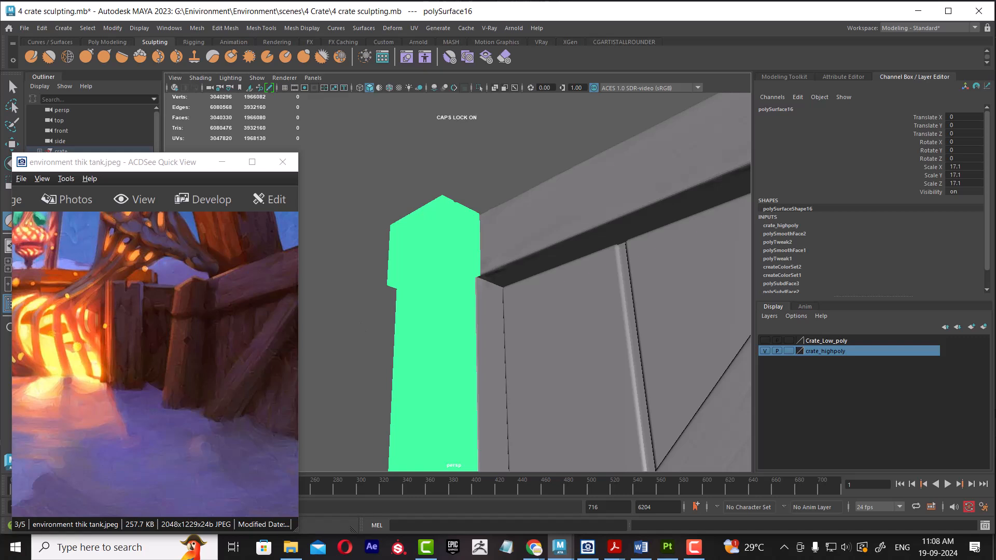
# Step: Reshape the knot on the post's corner edge below the cap using the Wax brush
pyautogui.keyDown('alt'); pyautogui.moveTo(372, 324); pyautogui.dragTo(371, 322); pyautogui.keyUp('alt')
pyautogui.keyDown('alt'); pyautogui.moveTo(371, 324); pyautogui.dragTo(430, 363, button='right'); pyautogui.keyUp('alt')
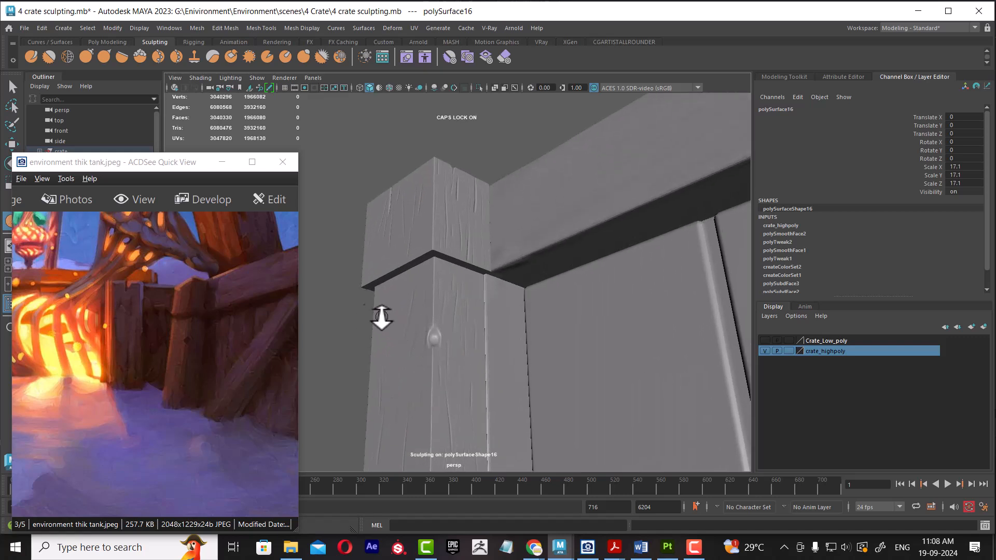
pyautogui.keyDown('alt'); pyautogui.moveTo(349, 322); pyautogui.dragTo(387, 294, button='middle'); pyautogui.keyUp('alt')
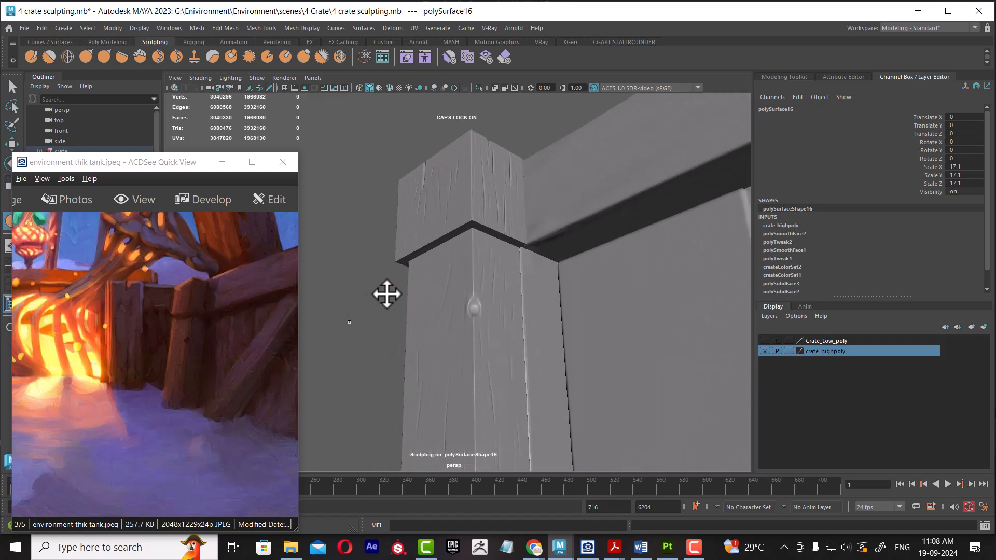
pyautogui.click(471, 307)
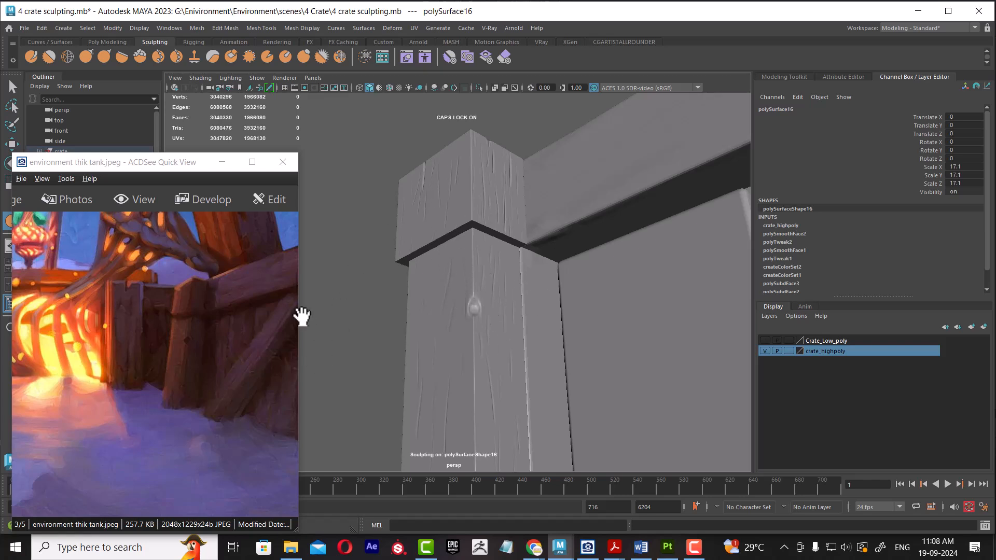
pyautogui.rightClick(357, 278)
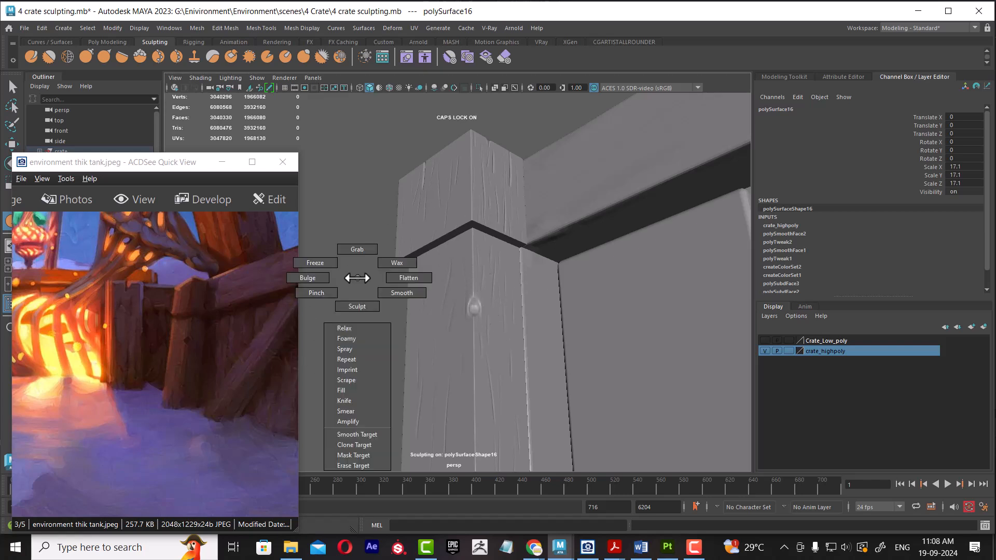
pyautogui.click(396, 263)
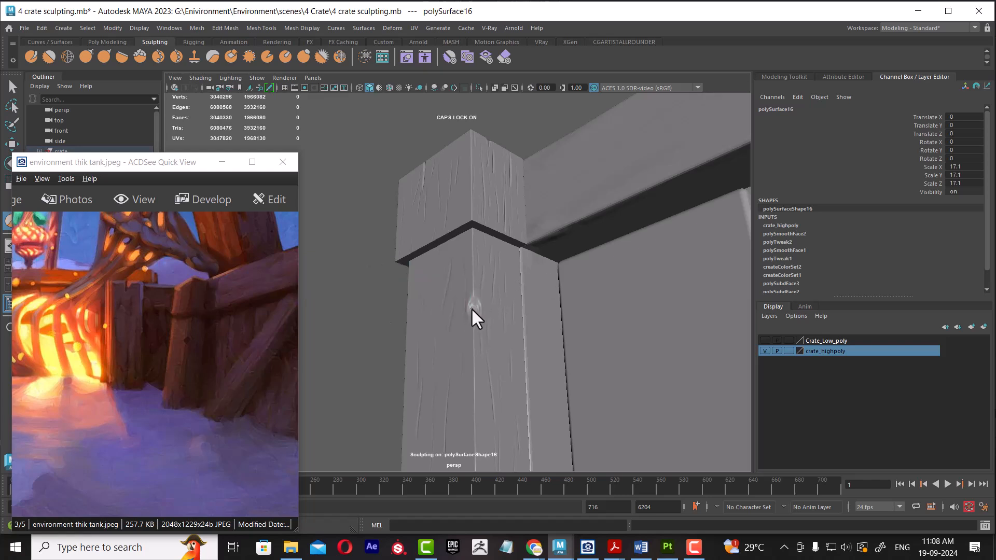
pyautogui.keyDown('alt'); pyautogui.moveTo(478, 309); pyautogui.dragTo(400, 333); pyautogui.keyUp('alt')
pyautogui.moveTo(340, 319)
pyautogui.keyDown('alt'); pyautogui.mouseDown(button='right')
pyautogui.moveTo(422, 473)
pyautogui.moveTo(405, 451)
pyautogui.mouseUp(button='right'); pyautogui.keyUp('alt')
pyautogui.moveTo(491, 352)
pyautogui.keyDown('ctrl'); pyautogui.mouseDown()
pyautogui.moveTo(491, 380)
pyautogui.moveTo(482, 365)
pyautogui.moveTo(495, 348)
pyautogui.moveTo(504, 375)
pyautogui.moveTo(493, 381)
pyautogui.moveTo(476, 365)
pyautogui.moveTo(487, 348)
pyautogui.moveTo(496, 390)
pyautogui.moveTo(477, 374)
pyautogui.moveTo(493, 346)
pyautogui.moveTo(489, 377)
pyautogui.mouseUp(); pyautogui.keyUp('ctrl')
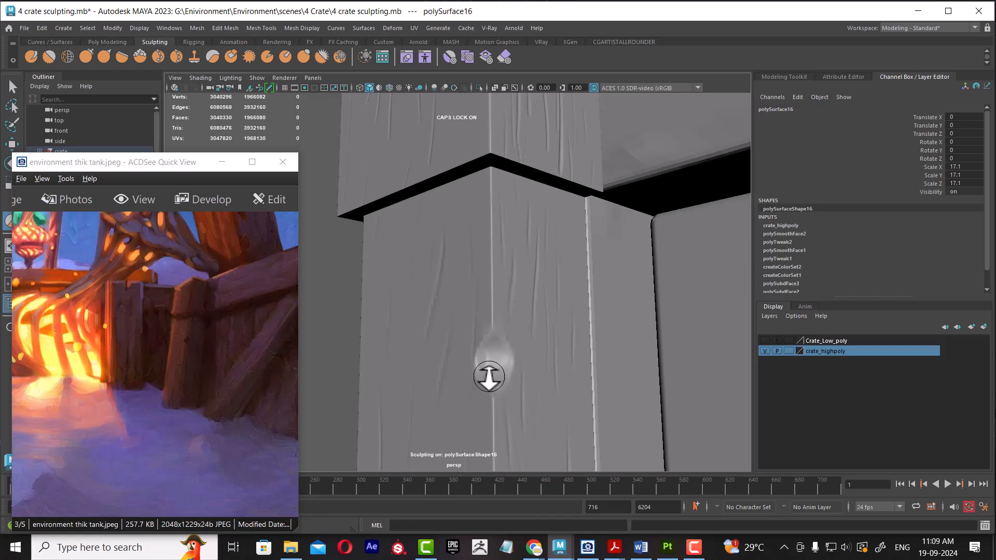
# Step: Examine the reshaped knot and the crate from several angles, then stop sculpting on the post
pyautogui.scroll(-7, 529, 327)
pyautogui.moveTo(472, 305)
pyautogui.keyDown('alt'); pyautogui.mouseDown()
pyautogui.moveTo(470, 313)
pyautogui.moveTo(480, 299)
pyautogui.mouseUp(); pyautogui.keyUp('alt')
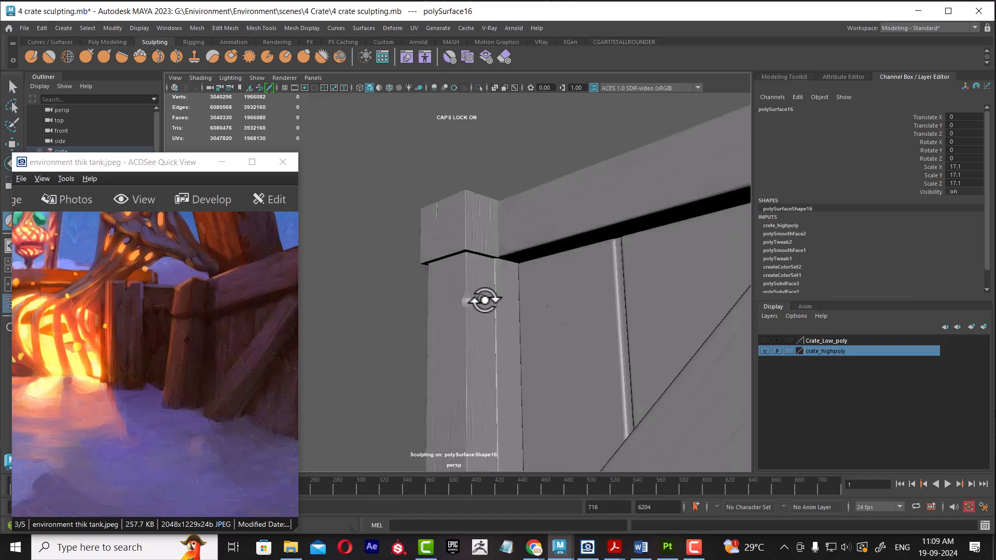
pyautogui.keyDown('alt'); pyautogui.moveTo(604, 296); pyautogui.dragTo(573, 300, button='right'); pyautogui.keyUp('alt')
pyautogui.keyDown('alt'); pyautogui.moveTo(574, 301); pyautogui.dragTo(493, 311, button='middle'); pyautogui.keyUp('alt')
pyautogui.keyDown('alt'); pyautogui.moveTo(494, 311); pyautogui.dragTo(490, 307); pyautogui.keyUp('alt')
pyautogui.keyDown('alt'); pyautogui.moveTo(491, 306); pyautogui.dragTo(500, 305, button='middle'); pyautogui.keyUp('alt')
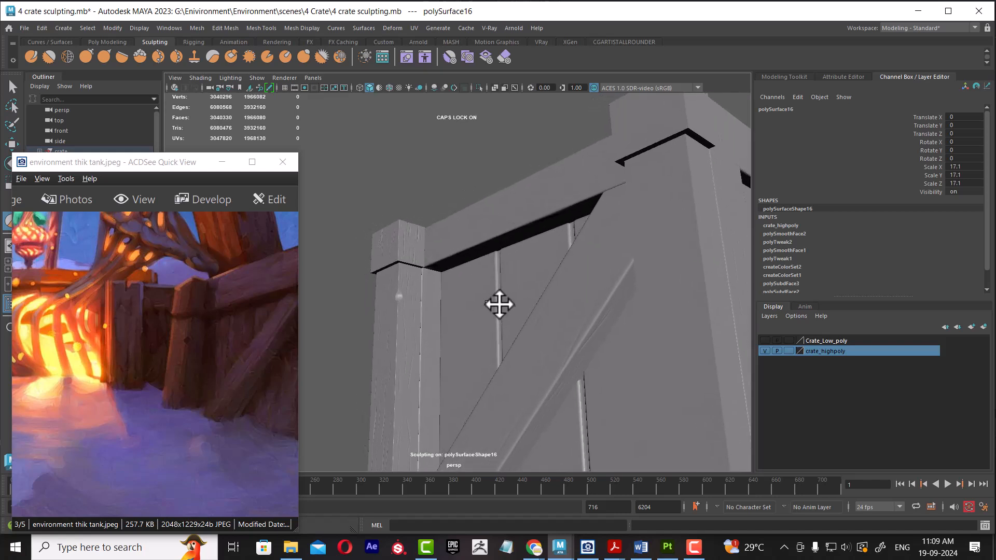
pyautogui.keyDown('alt'); pyautogui.moveTo(509, 318); pyautogui.dragTo(512, 325); pyautogui.keyUp('alt')
pyautogui.keyDown('alt'); pyautogui.moveTo(511, 316); pyautogui.dragTo(527, 311, button='middle'); pyautogui.keyUp('alt')
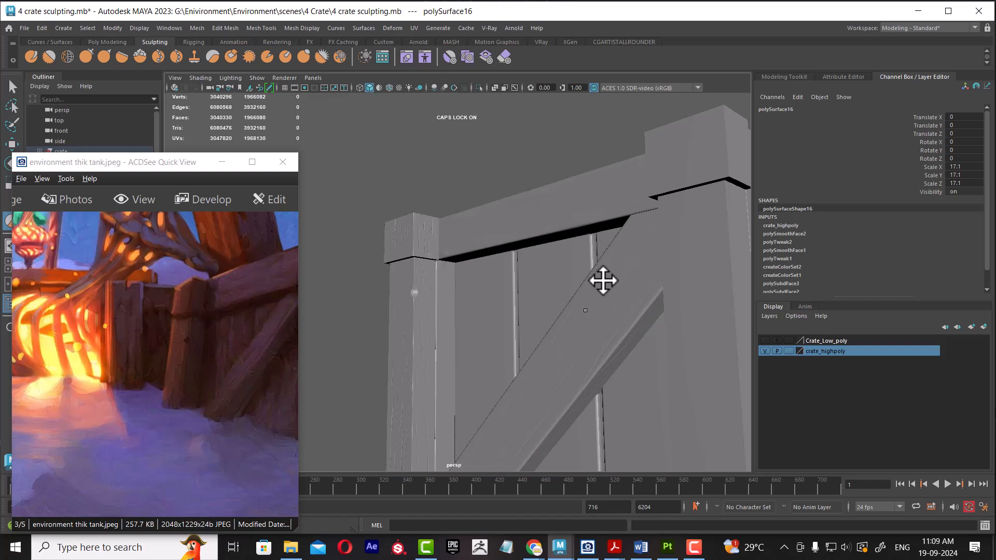
pyautogui.press('w')
pyautogui.scroll(-5, 602, 279)
pyautogui.scroll(-5, 606, 320)
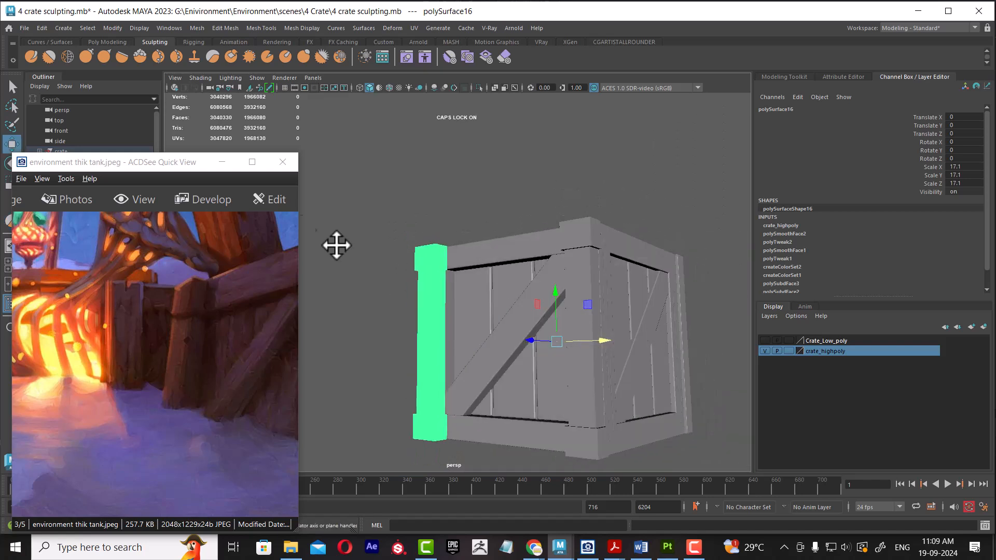
# Step: Move the reference image window aside, deselect the post and bring the modeling scene back to the front
pyautogui.click(172, 164)
pyautogui.moveTo(172, 164); pyautogui.dragTo(128, 114)
pyautogui.click(478, 191)
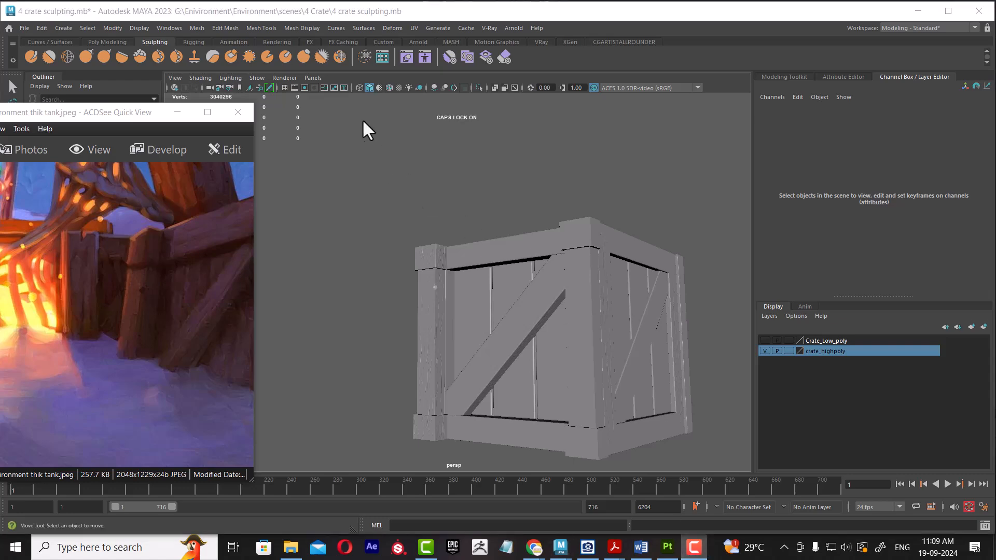
pyautogui.click(309, 109)
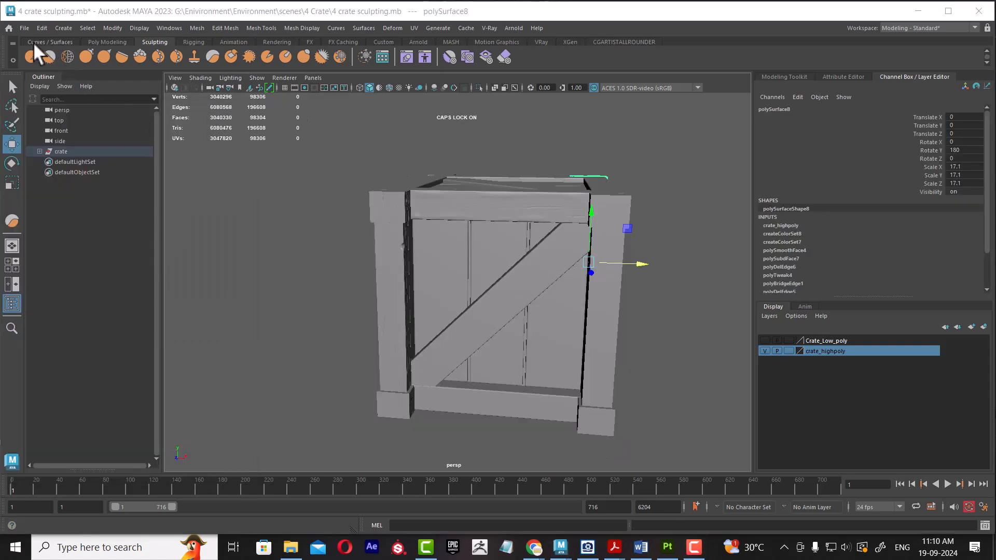
# Step: Save the scene in the 4 Crate folder under the new name 4 crate sculptingHIGH.mb
pyautogui.click(25, 28)
pyautogui.click(82, 80)
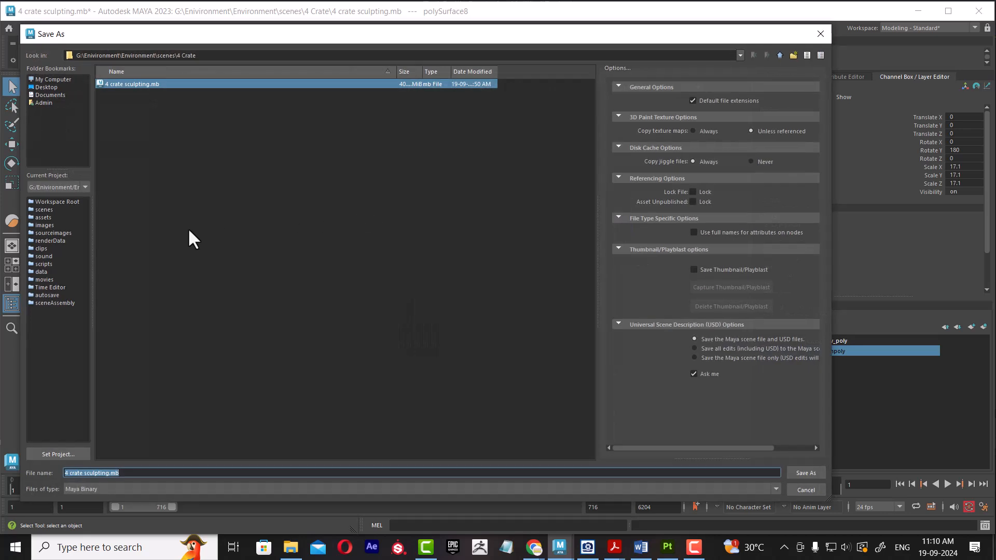
pyautogui.click(148, 474)
pyautogui.write('Hi')
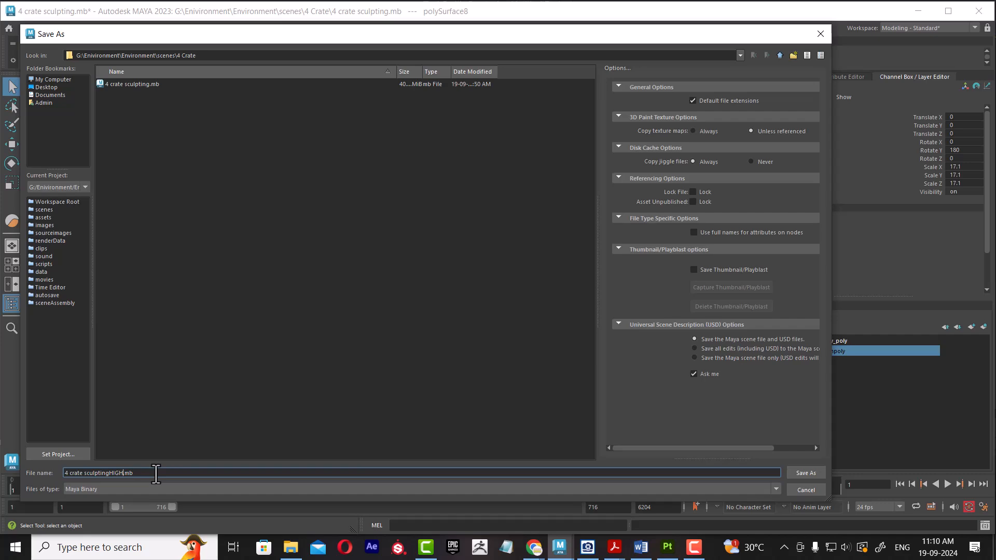
pyautogui.press('Return')
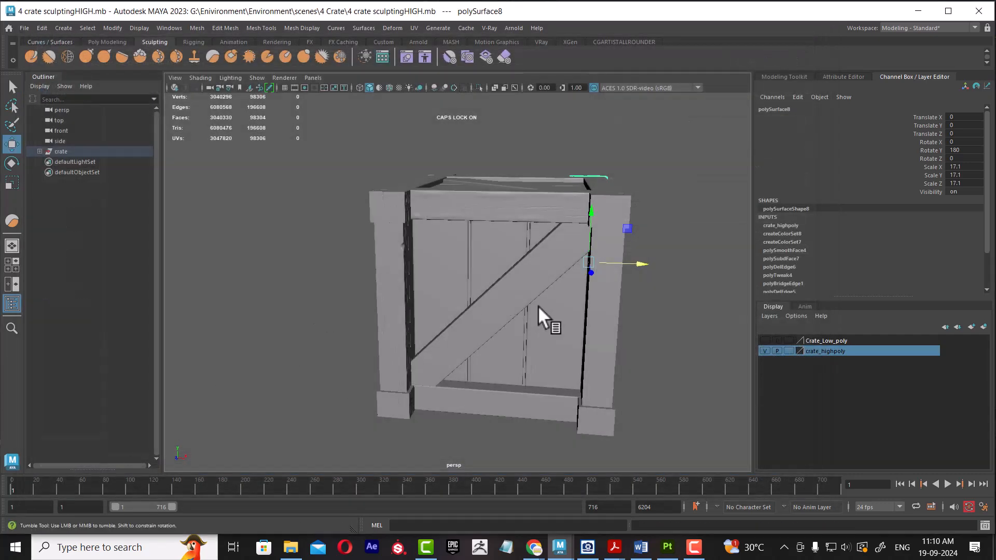
pyautogui.keyDown('alt'); pyautogui.moveTo(540, 306); pyautogui.dragTo(536, 310); pyautogui.keyUp('alt')
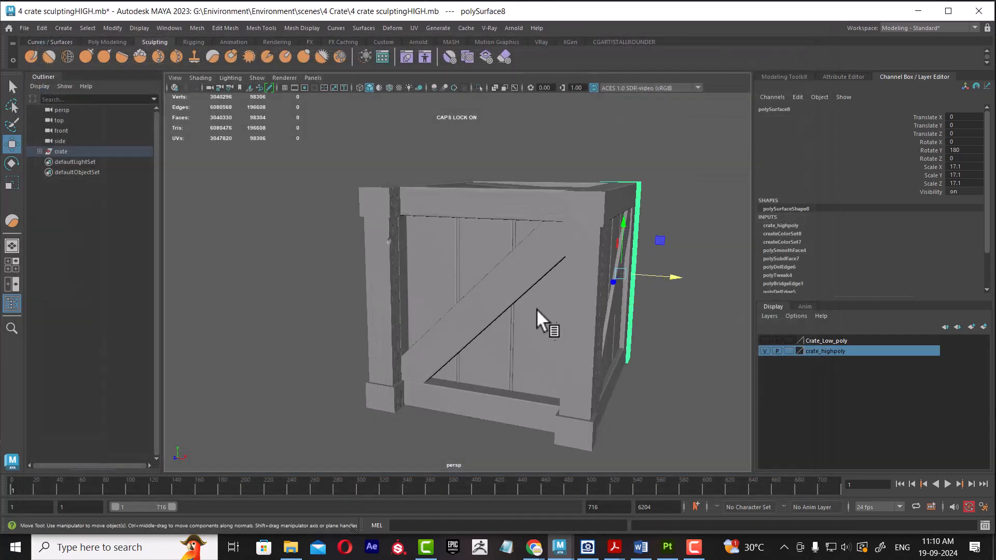
# Step: Mirror the low-poly front corner post onto the opposite front corner using Duplicate Special with default settings and Scale X -1
pyautogui.click(392, 299)
pyautogui.keyDown('alt'); pyautogui.moveTo(548, 340); pyautogui.dragTo(606, 371); pyautogui.keyUp('alt')
pyautogui.click(581, 358)
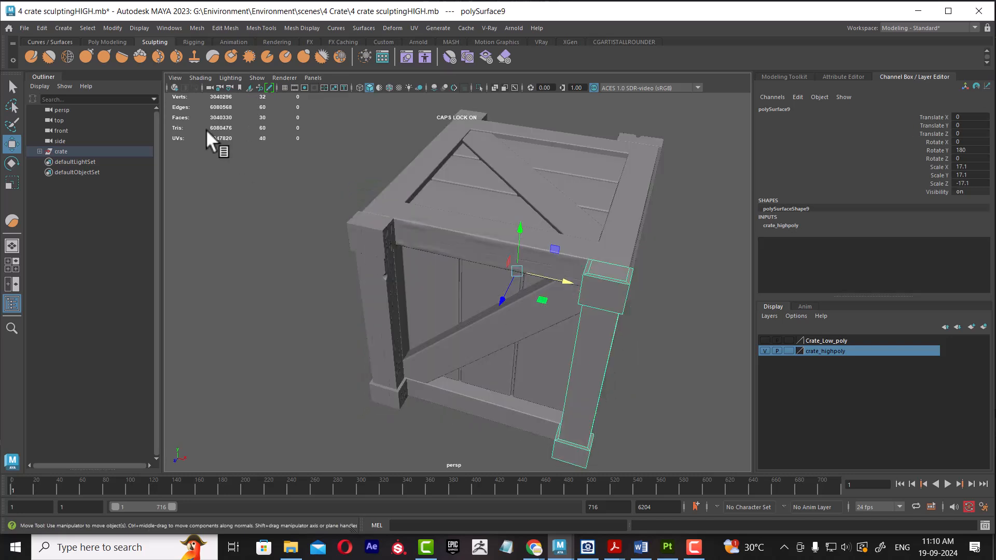
pyautogui.click(47, 29)
pyautogui.click(168, 190)
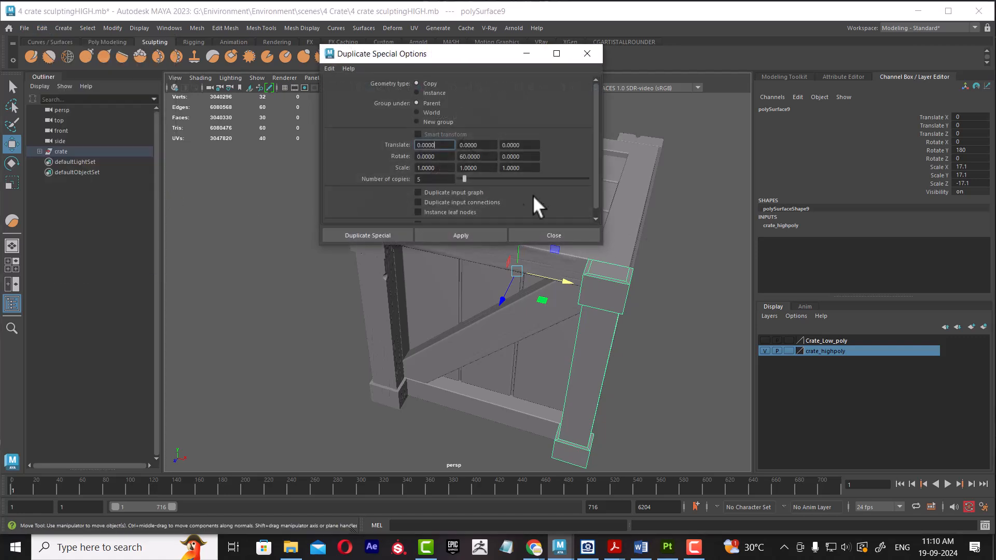
pyautogui.click(324, 69)
pyautogui.click(340, 86)
pyautogui.keyDown('alt'); pyautogui.moveTo(615, 349); pyautogui.dragTo(565, 299); pyautogui.keyUp('alt')
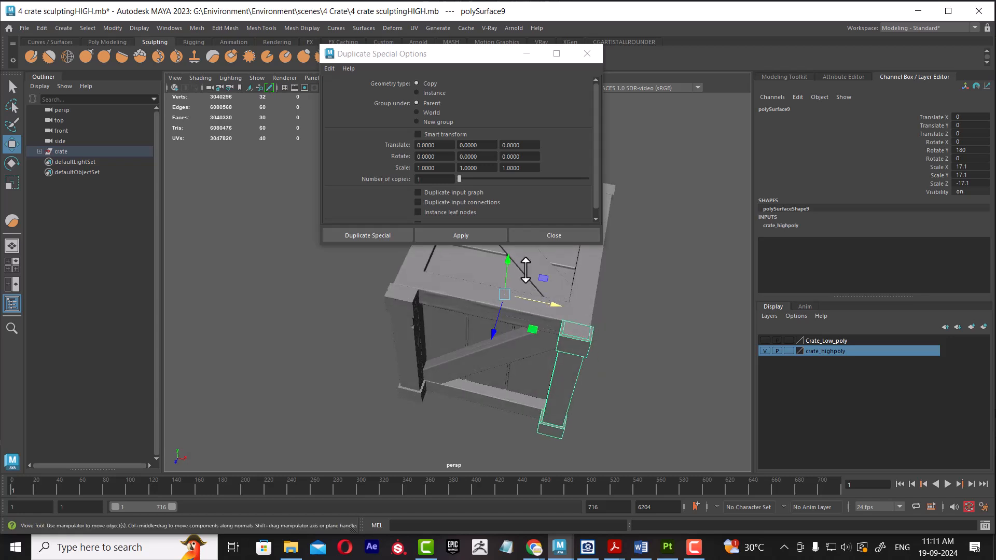
pyautogui.click(418, 170)
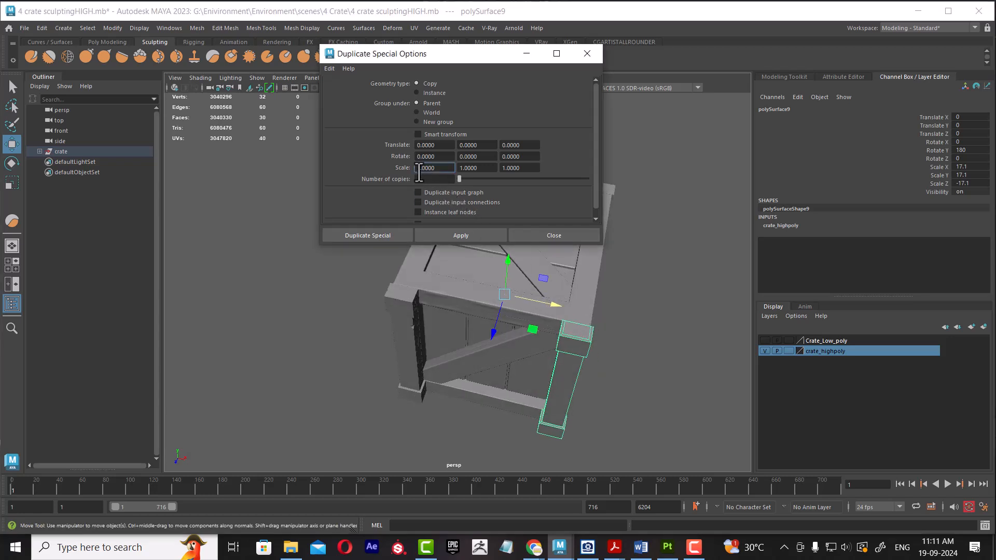
pyautogui.click(464, 232)
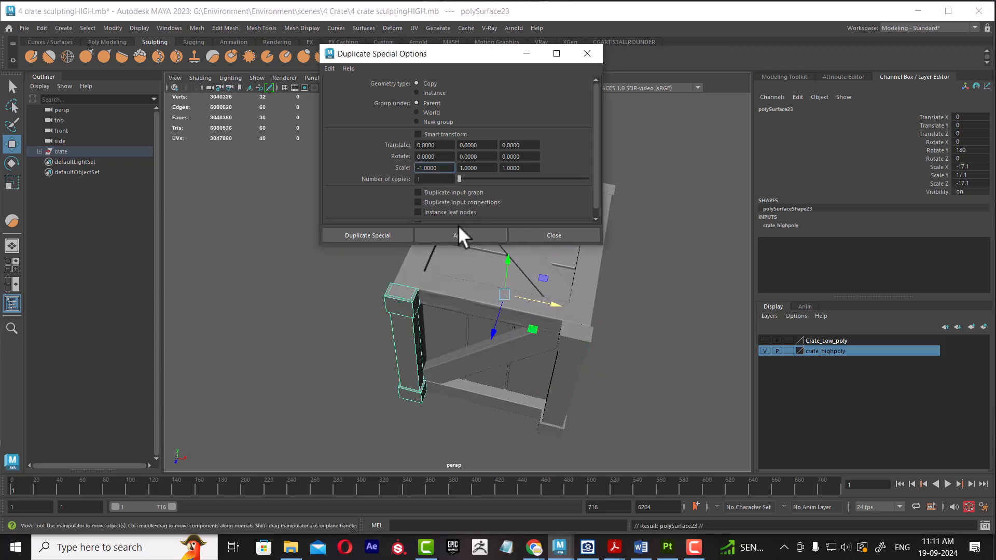
pyautogui.click(563, 239)
# Step: Delete the dense sculpted post on the front corner that overlaps the new mirrored post
pyautogui.keyDown('alt'); pyautogui.moveTo(533, 280); pyautogui.dragTo(493, 323); pyautogui.keyUp('alt')
pyautogui.keyDown('alt'); pyautogui.moveTo(449, 302); pyautogui.dragTo(480, 279, button='middle'); pyautogui.keyUp('alt')
pyautogui.scroll(1, 480, 279)
pyautogui.click(313, 340)
pyautogui.click(369, 216)
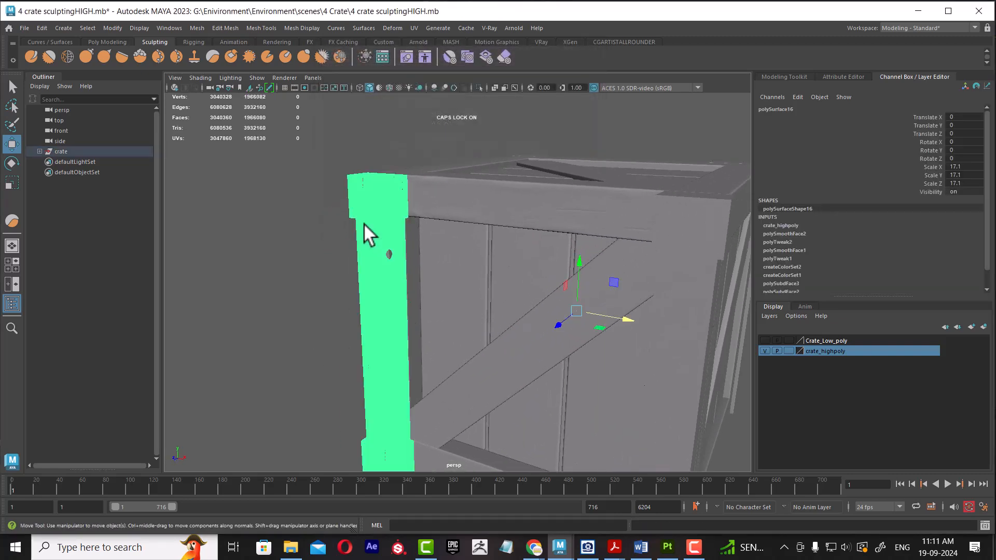
pyautogui.click(416, 300)
pyautogui.keyDown('alt'); pyautogui.moveTo(393, 283); pyautogui.dragTo(445, 330); pyautogui.keyUp('alt')
pyautogui.scroll(2, 434, 291)
pyautogui.keyDown('alt'); pyautogui.moveTo(445, 330); pyautogui.dragTo(509, 316, button='middle'); pyautogui.keyUp('alt')
pyautogui.keyDown('alt'); pyautogui.moveTo(509, 315); pyautogui.dragTo(509, 278, button='right'); pyautogui.keyUp('alt')
# Step: Switch to the 4 crate.mb scene and copy the crate's low-poly outer frame
pyautogui.click(518, 202)
pyautogui.keyDown('alt'); pyautogui.moveTo(564, 212); pyautogui.dragTo(506, 229); pyautogui.keyUp('alt')
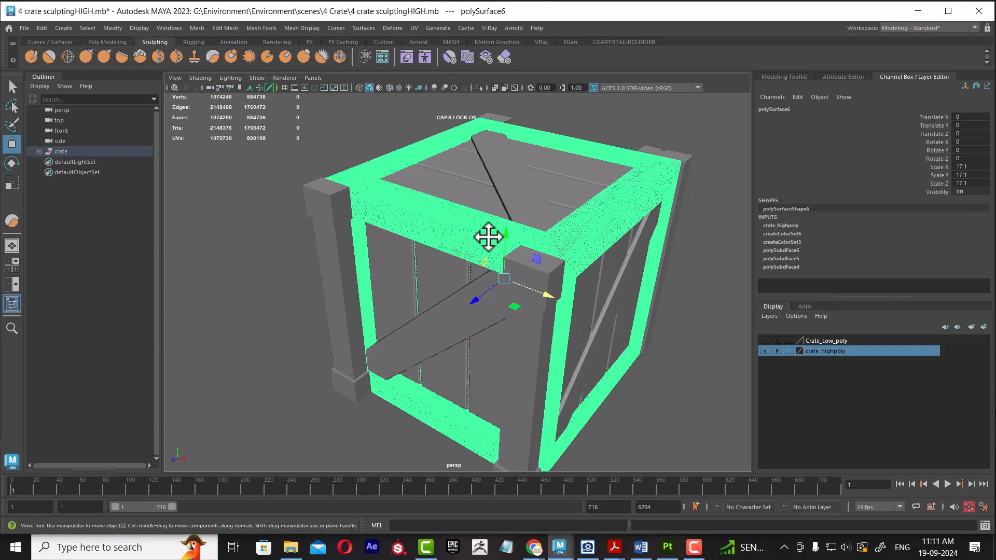
pyautogui.keyDown('alt'); pyautogui.moveTo(475, 234); pyautogui.dragTo(531, 245); pyautogui.keyUp('alt')
pyautogui.click(666, 340)
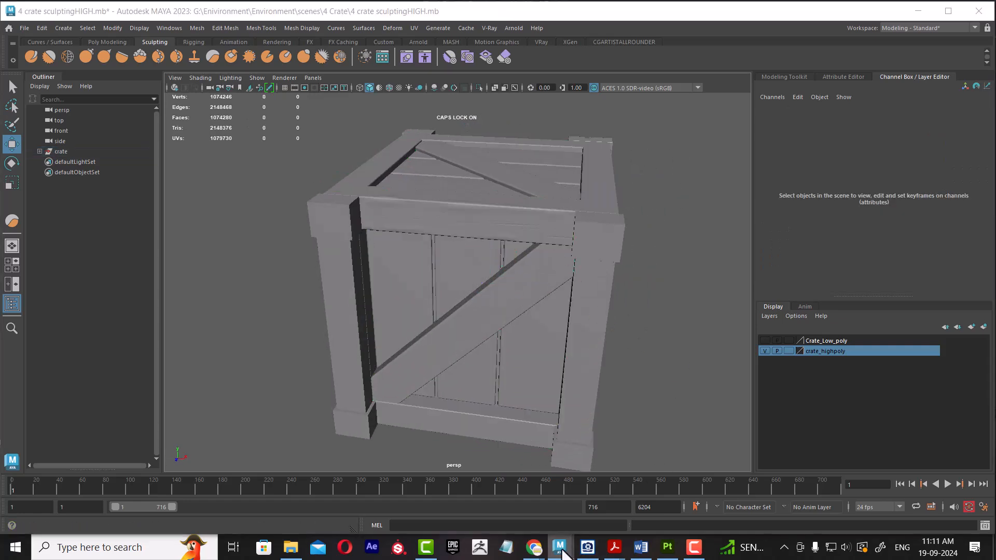
pyautogui.moveTo(560, 547)
pyautogui.click(625, 497)
pyautogui.keyDown('alt'); pyautogui.moveTo(662, 363); pyautogui.dragTo(625, 304); pyautogui.keyUp('alt')
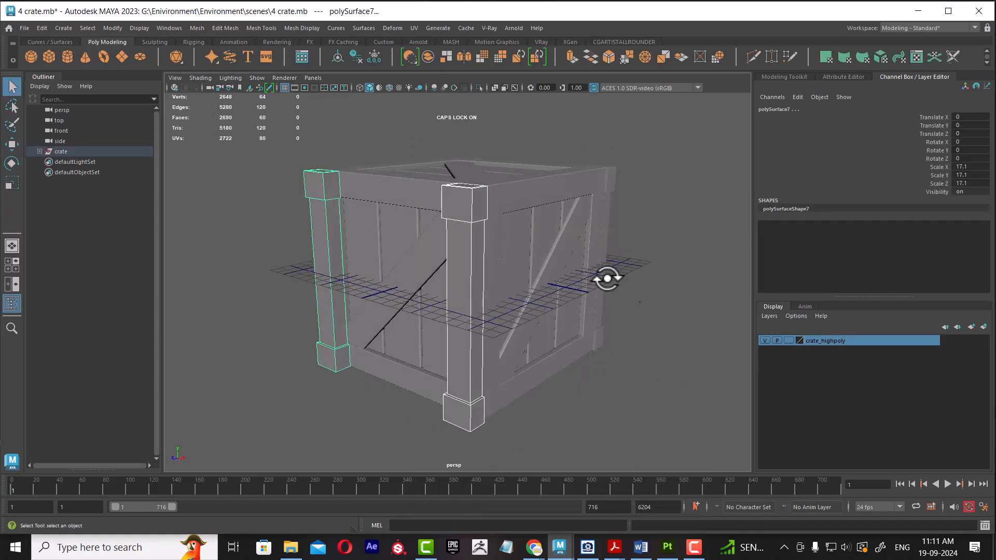
pyautogui.keyDown('alt'); pyautogui.moveTo(535, 200); pyautogui.dragTo(554, 287); pyautogui.keyUp('alt')
pyautogui.keyDown('alt'); pyautogui.moveTo(554, 287); pyautogui.dragTo(584, 296, button='right'); pyautogui.keyUp('alt')
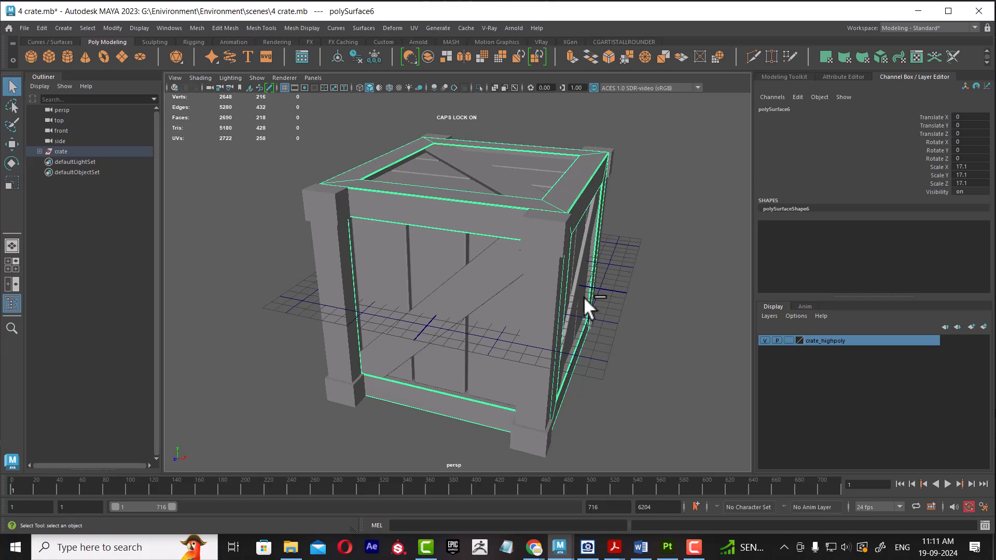
# Step: Return to the 4 crate sculptingHIGH.mb scene and paste the copied low-poly frame over the crate
pyautogui.moveTo(560, 547)
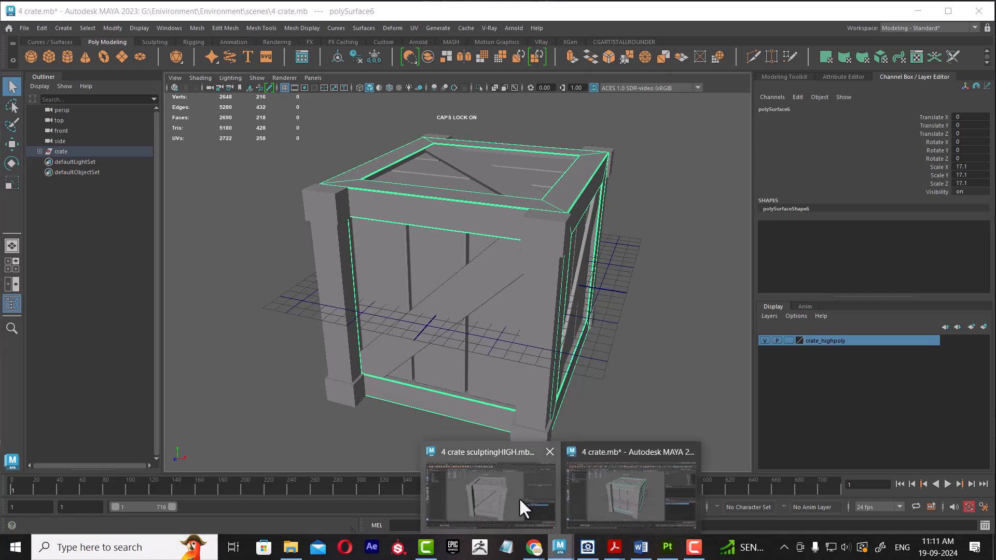
pyautogui.click(518, 498)
pyautogui.keyDown('alt'); pyautogui.moveTo(564, 373); pyautogui.dragTo(650, 416); pyautogui.keyUp('alt')
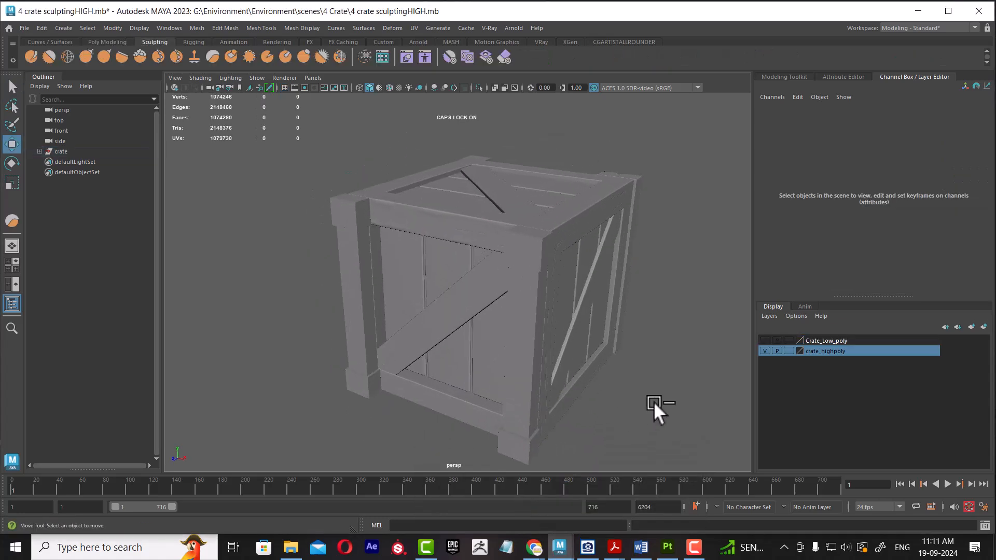
pyautogui.hotkey('ctrl', 'v')
pyautogui.keyDown('alt'); pyautogui.moveTo(598, 344); pyautogui.dragTo(609, 344); pyautogui.keyUp('alt')
pyautogui.keyDown('alt'); pyautogui.moveTo(609, 345); pyautogui.dragTo(626, 351, button='right'); pyautogui.keyUp('alt')
# Step: Rename the pasted frame's group as CRATE_LOW
pyautogui.doubleClick(766, 110)
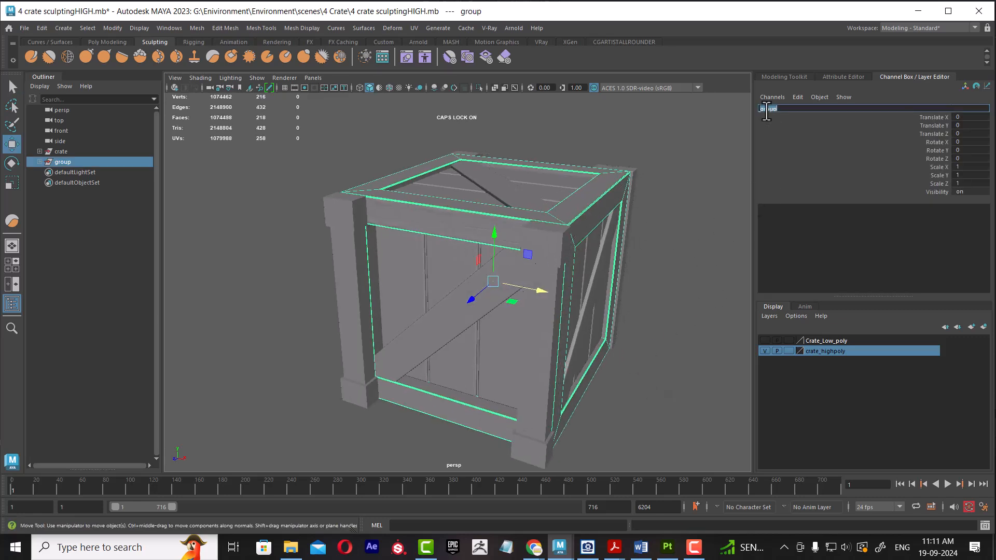
pyautogui.write('LOW')
pyautogui.press('Return')
pyautogui.keyDown('alt'); pyautogui.moveTo(703, 359); pyautogui.dragTo(667, 342); pyautogui.keyUp('alt')
# Step: Show the Crate_Low_poly layer and delete the plain box that covers the crate
pyautogui.click(832, 340)
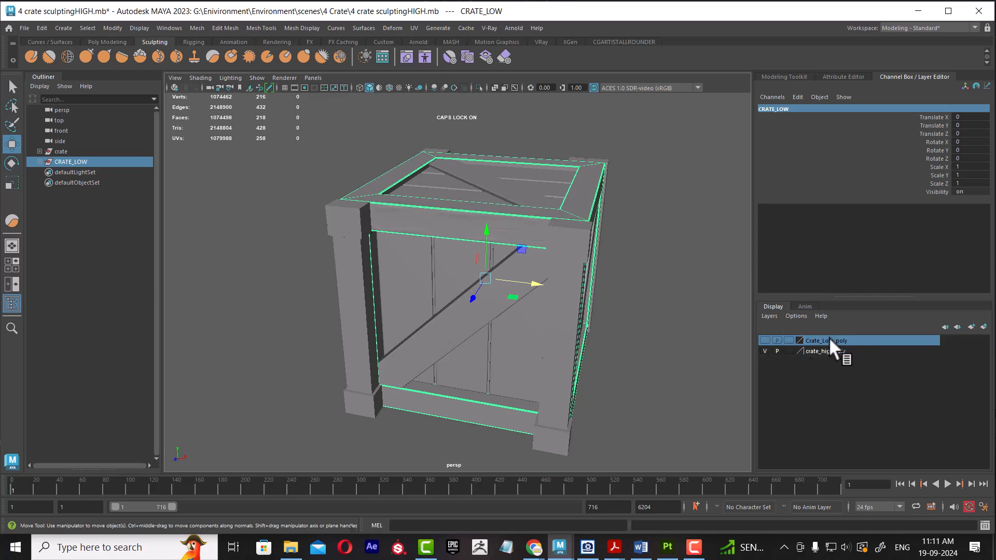
pyautogui.click(763, 340)
pyautogui.click(500, 336)
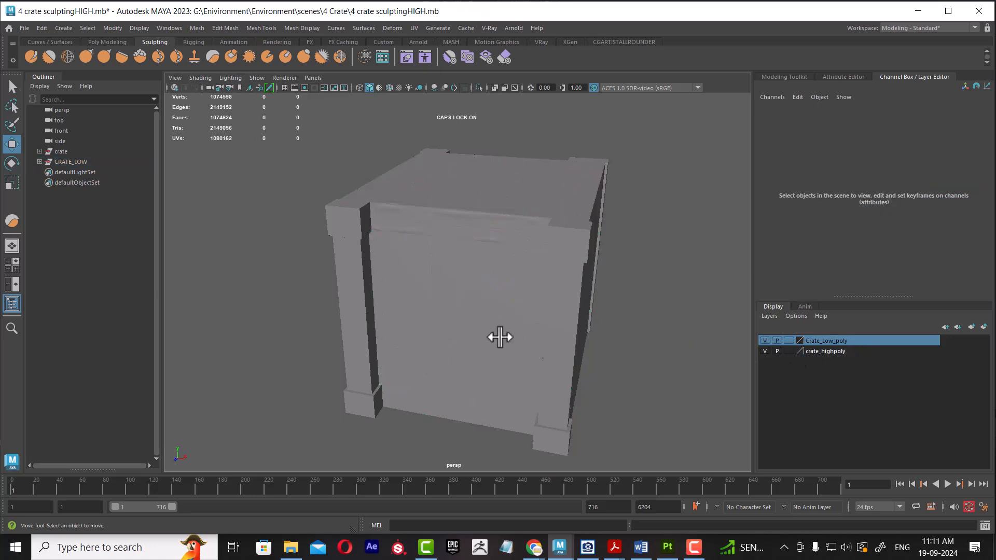
pyautogui.moveTo(522, 366); pyautogui.dragTo(278, 311)
pyautogui.press('Delete')
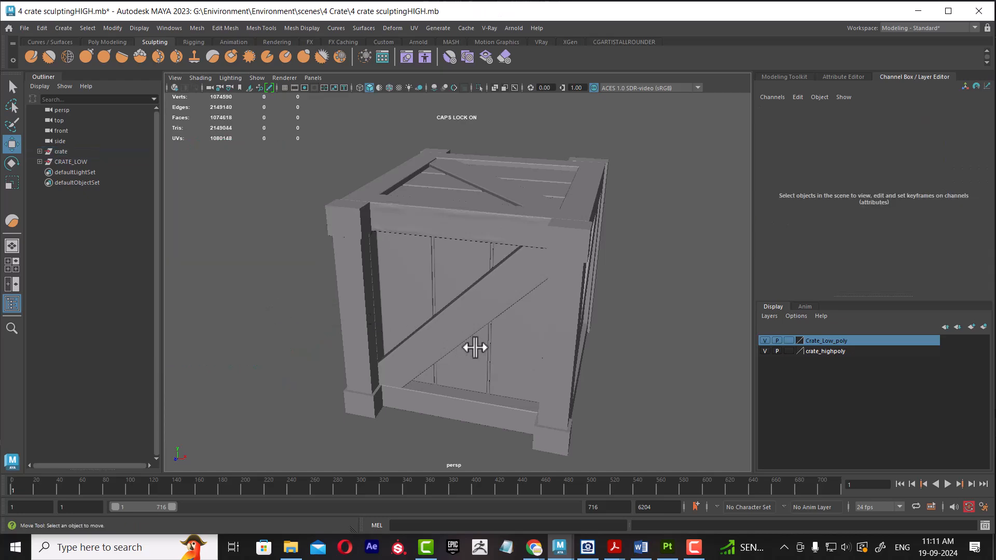
pyautogui.click(474, 344)
pyautogui.click(518, 225)
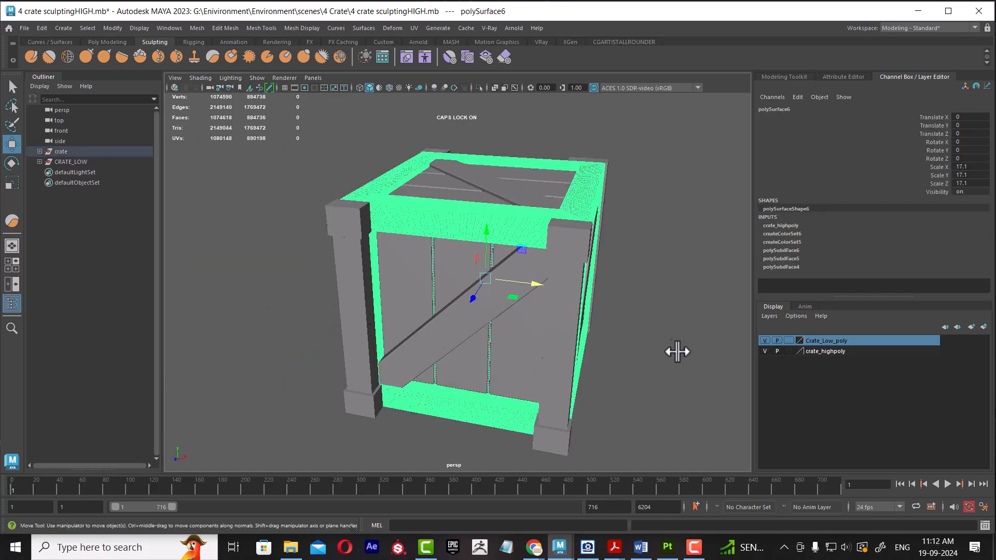
pyautogui.moveTo(666, 363)
pyautogui.keyDown('alt'); pyautogui.mouseDown()
pyautogui.moveTo(646, 332)
pyautogui.moveTo(662, 376)
pyautogui.moveTo(652, 374)
pyautogui.mouseUp(); pyautogui.keyUp('alt')
pyautogui.click(653, 374)
pyautogui.click(513, 241)
pyautogui.keyDown('shift'); pyautogui.click(350, 263); pyautogui.keyUp('shift')
pyautogui.click(309, 371)
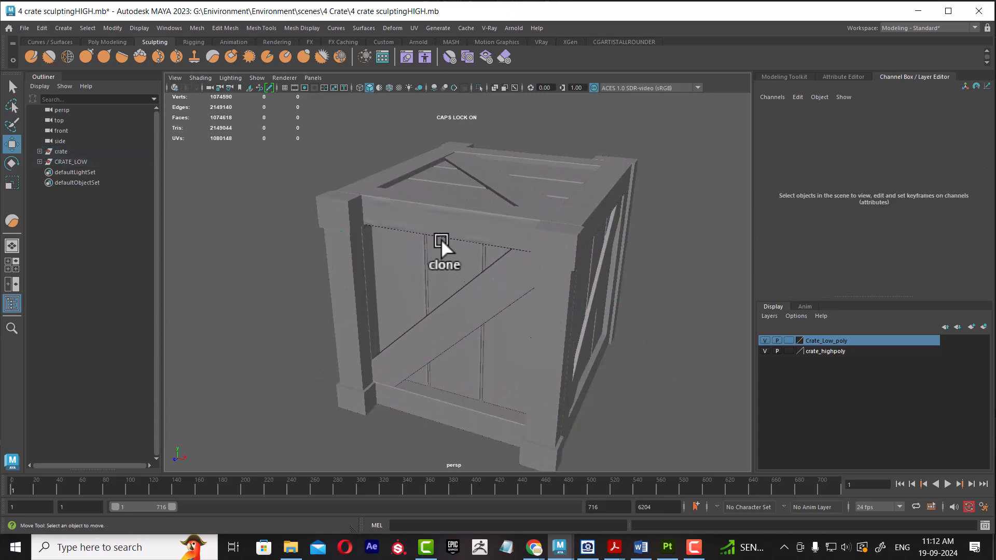
# Step: Empty the crate_highpoly layer so only the dense sculpted frame is assigned to it, and hide the layer
pyautogui.click(823, 351)
pyautogui.rightClick(823, 351)
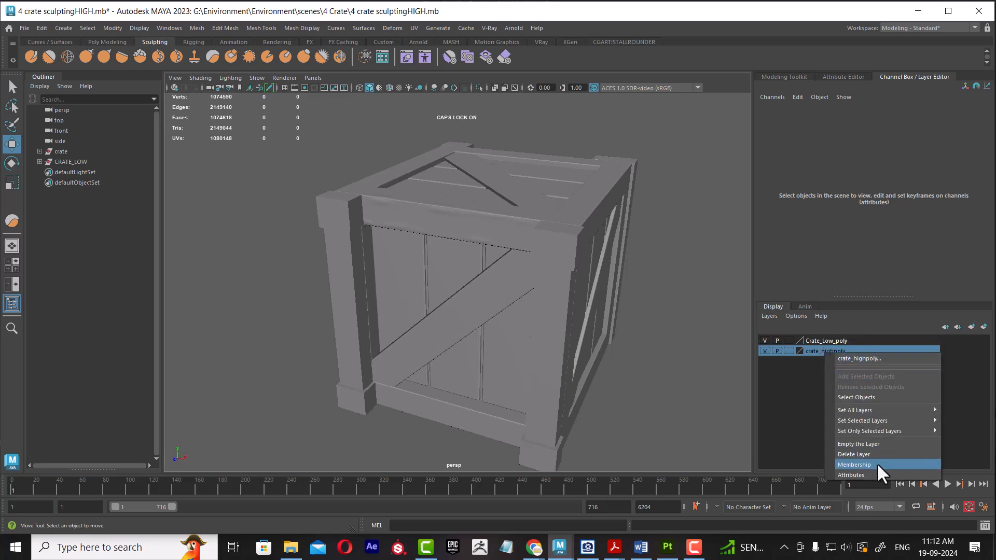
pyautogui.click(883, 445)
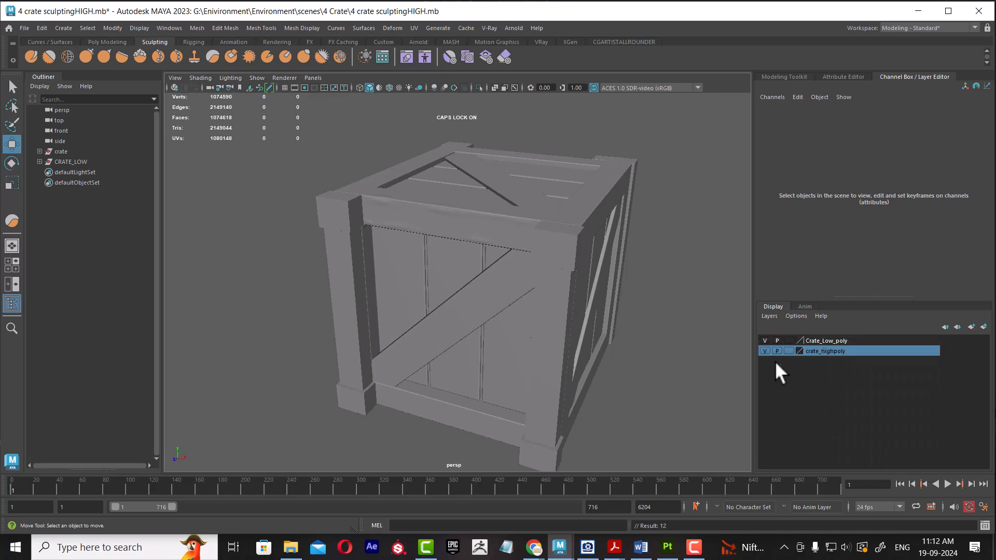
pyautogui.click(529, 244)
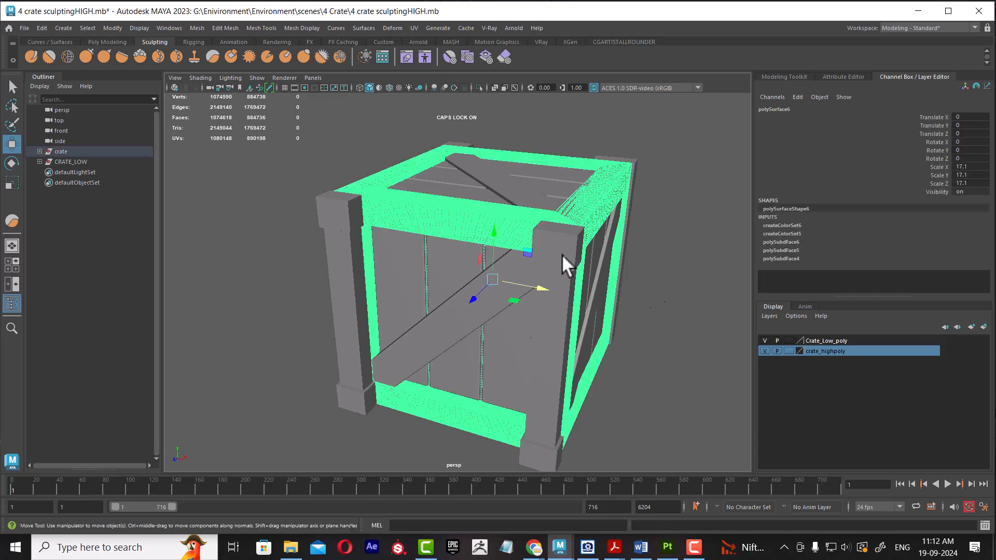
pyautogui.rightClick(866, 352)
pyautogui.click(901, 373)
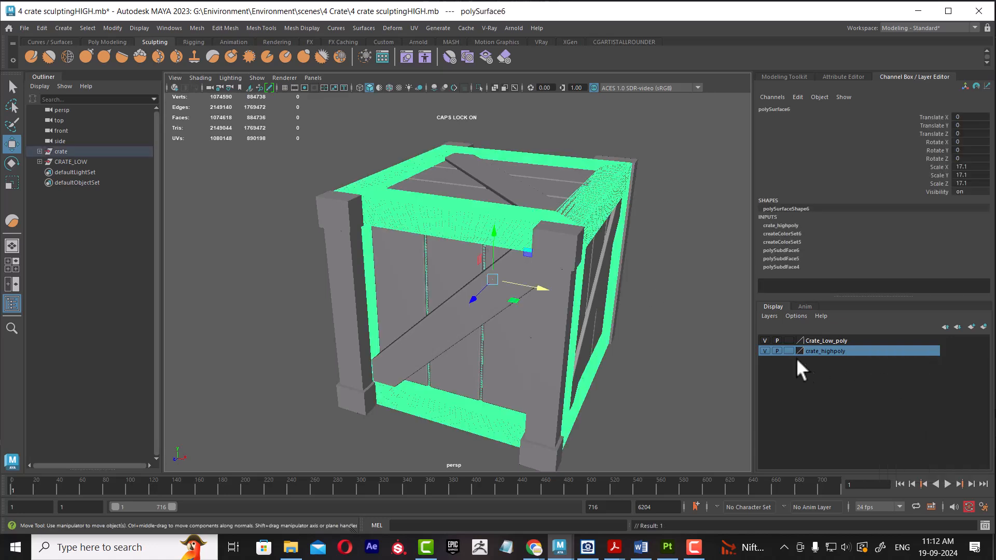
pyautogui.click(764, 351)
# Step: Replace the Crate_Low_poly layer's contents with the pasted low-poly frame and hide the layer
pyautogui.click(453, 218)
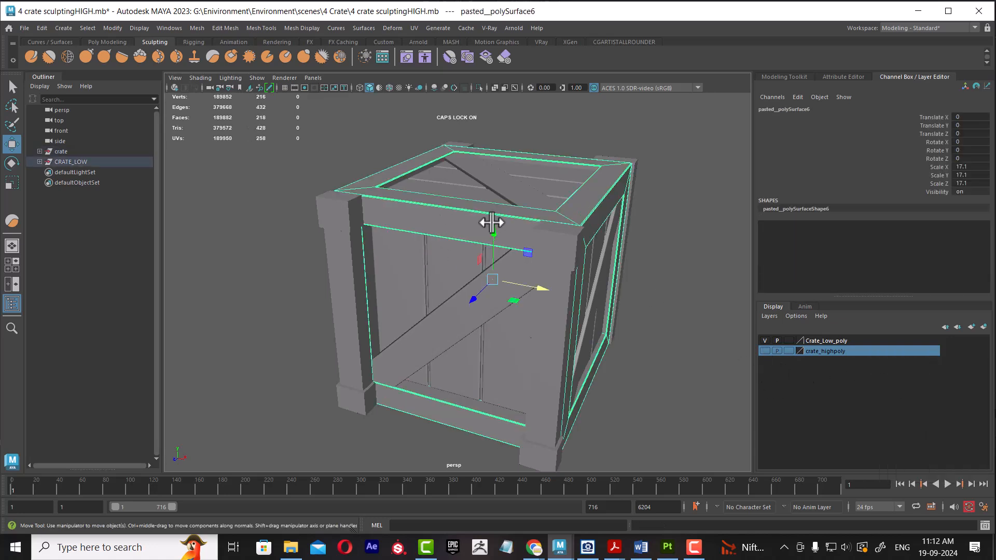
pyautogui.rightClick(826, 340)
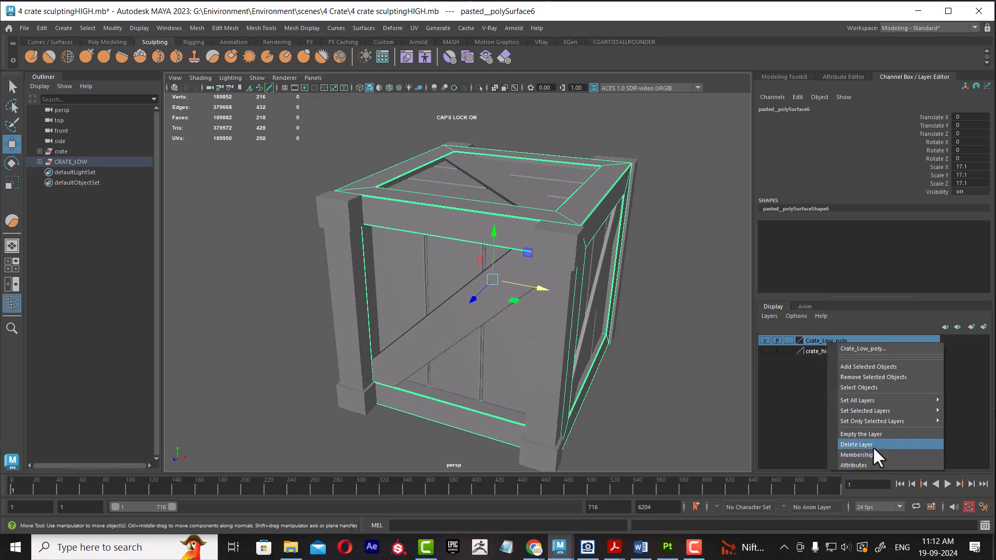
pyautogui.click(877, 435)
pyautogui.rightClick(840, 340)
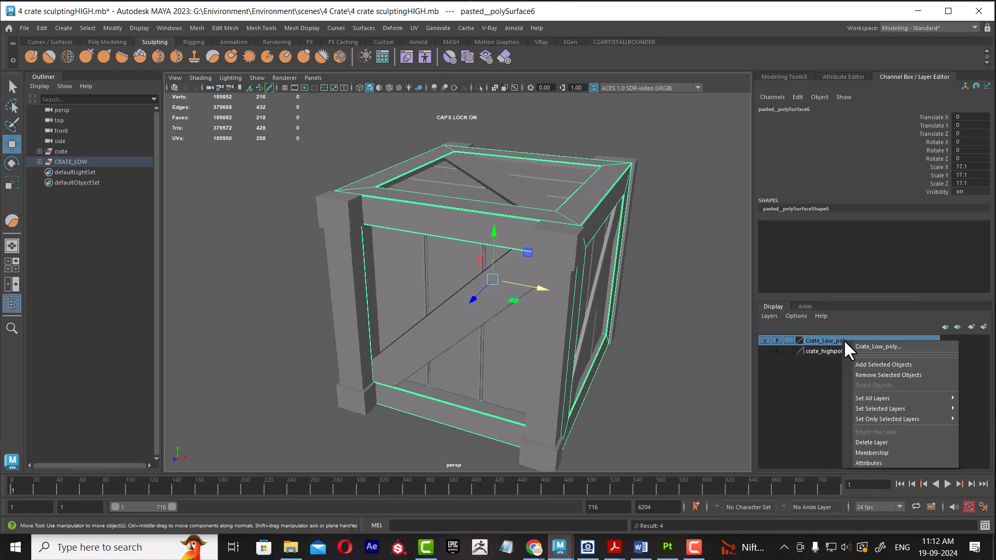
pyautogui.click(867, 364)
pyautogui.click(765, 340)
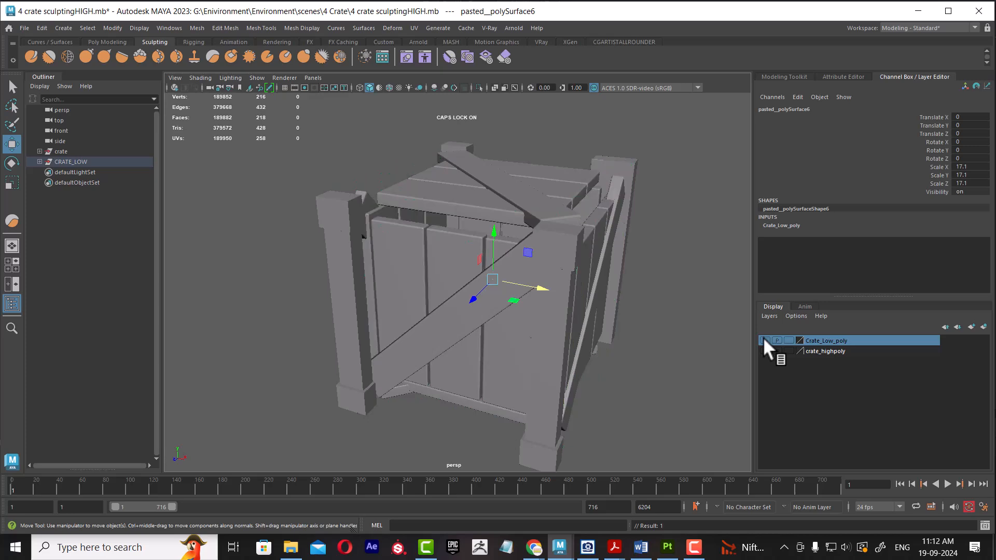
# Step: Examine the planks of the crate's front panel by selecting them individually
pyautogui.click(423, 268)
pyautogui.scroll(3, 527, 342)
pyautogui.keyDown('alt'); pyautogui.moveTo(471, 296); pyautogui.dragTo(444, 271); pyautogui.keyUp('alt')
pyautogui.click(444, 271)
pyautogui.click(560, 222)
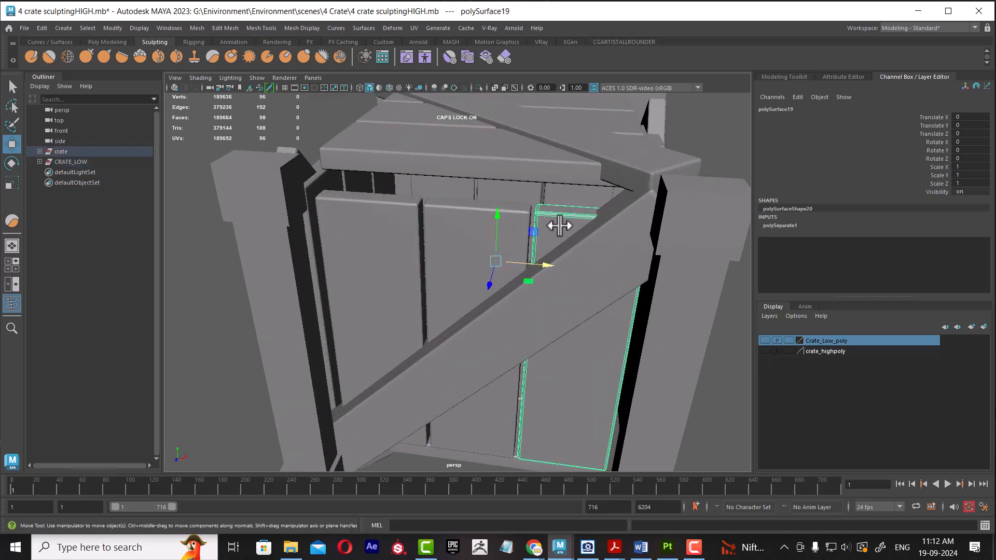
pyautogui.click(443, 275)
pyautogui.click(384, 273)
pyautogui.keyDown('alt'); pyautogui.moveTo(518, 310); pyautogui.dragTo(507, 343); pyautogui.keyUp('alt')
# Step: Hide the two opposite plank side panels of the crate together with their diagonal braces
pyautogui.click(580, 311)
pyautogui.keyDown('alt'); pyautogui.moveTo(626, 263); pyautogui.dragTo(583, 334); pyautogui.keyUp('alt')
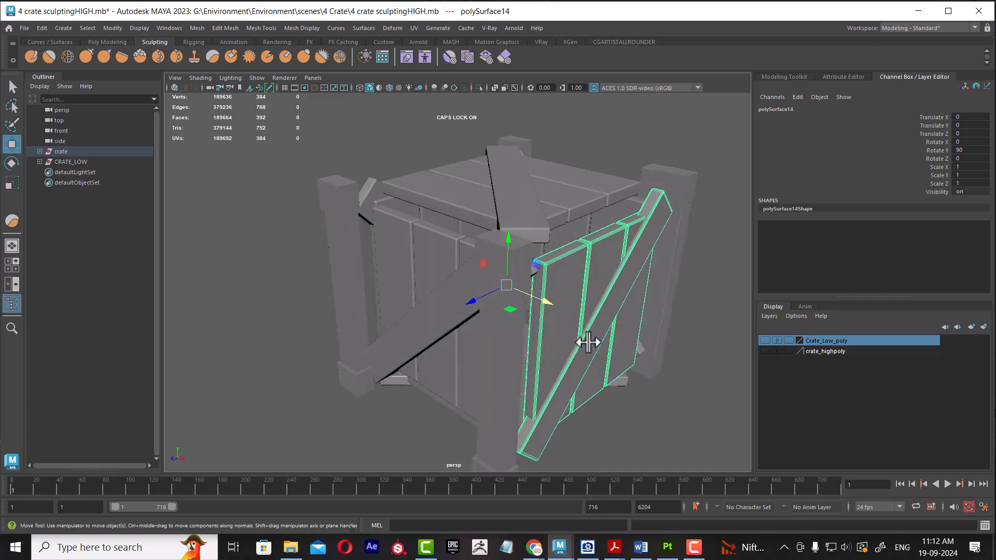
pyautogui.hotkey('ctrl', 'h')
pyautogui.keyDown('alt'); pyautogui.moveTo(622, 349); pyautogui.dragTo(525, 309); pyautogui.keyUp('alt')
pyautogui.click(525, 308)
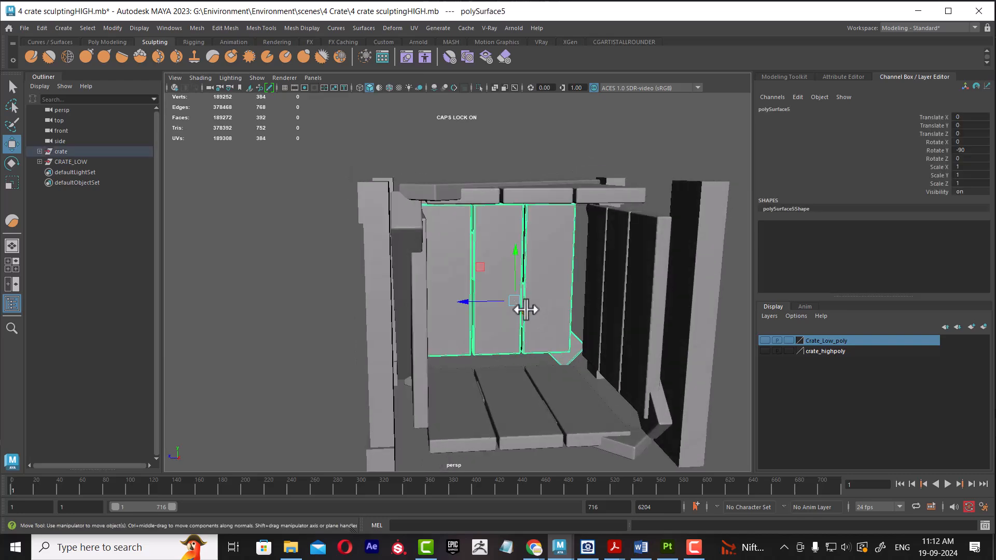
pyautogui.hotkey('ctrl', 'h')
# Step: Mirror the back plank panel to the opposite side of the crate using Duplicate Special with reset settings and Scale Z -1
pyautogui.click(498, 392)
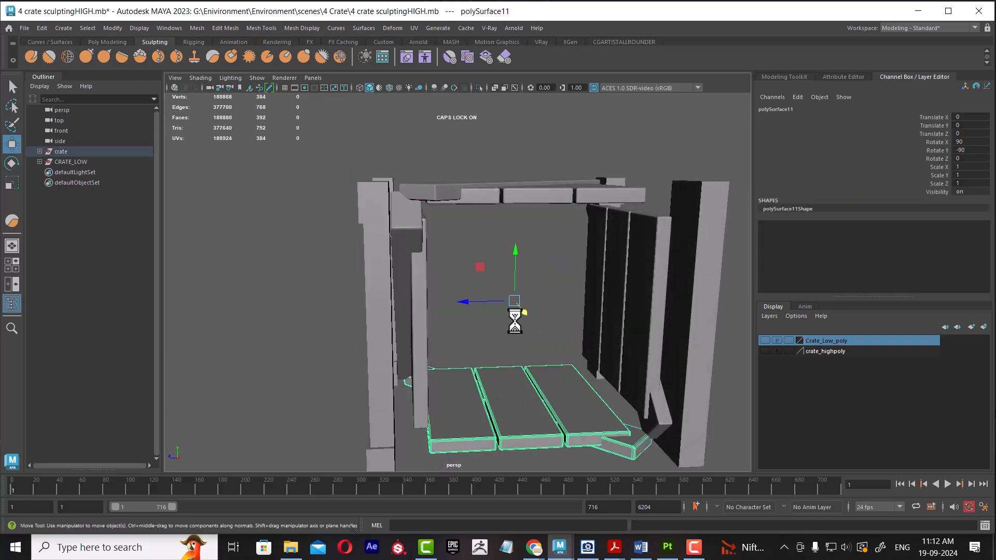
pyautogui.keyDown('alt'); pyautogui.moveTo(540, 338); pyautogui.dragTo(660, 344); pyautogui.keyUp('alt')
pyautogui.click(638, 334)
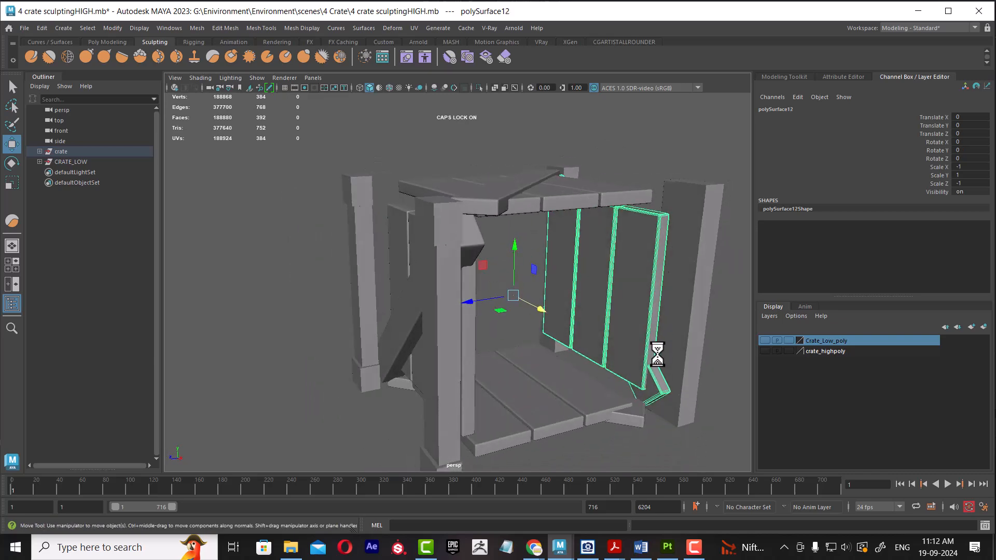
pyautogui.click(42, 28)
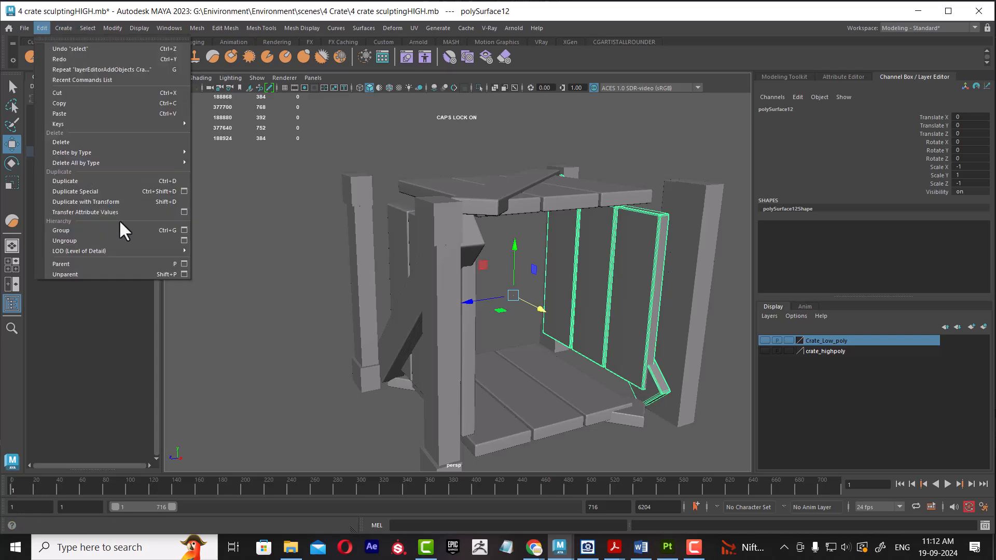
pyautogui.click(184, 191)
pyautogui.click(329, 69)
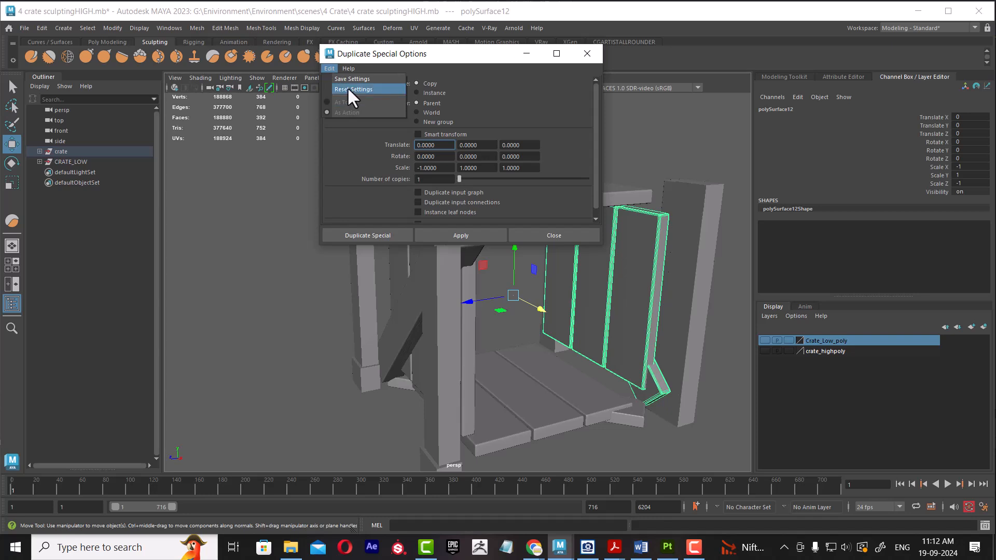
pyautogui.click(347, 86)
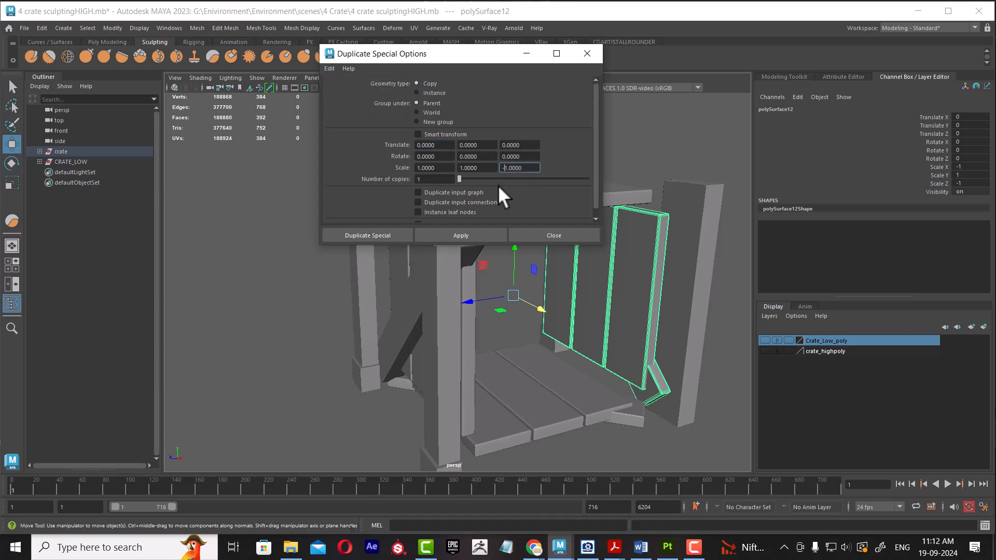
pyautogui.click(475, 234)
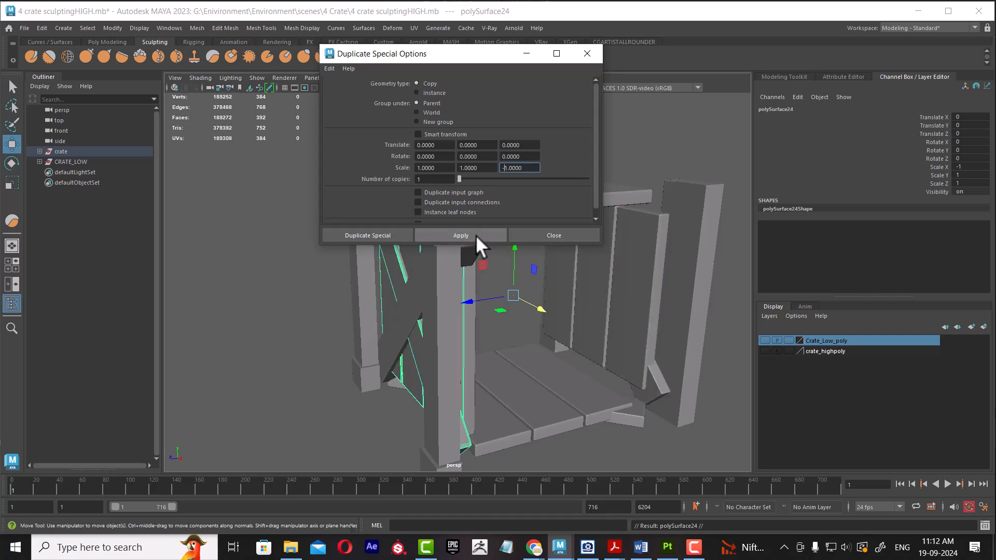
# Step: Finish the Duplicate Special operation and set the low-poly plank panel's Scale X to 1
pyautogui.click(555, 236)
pyautogui.keyDown('alt'); pyautogui.moveTo(556, 240); pyautogui.dragTo(582, 306); pyautogui.keyUp('alt')
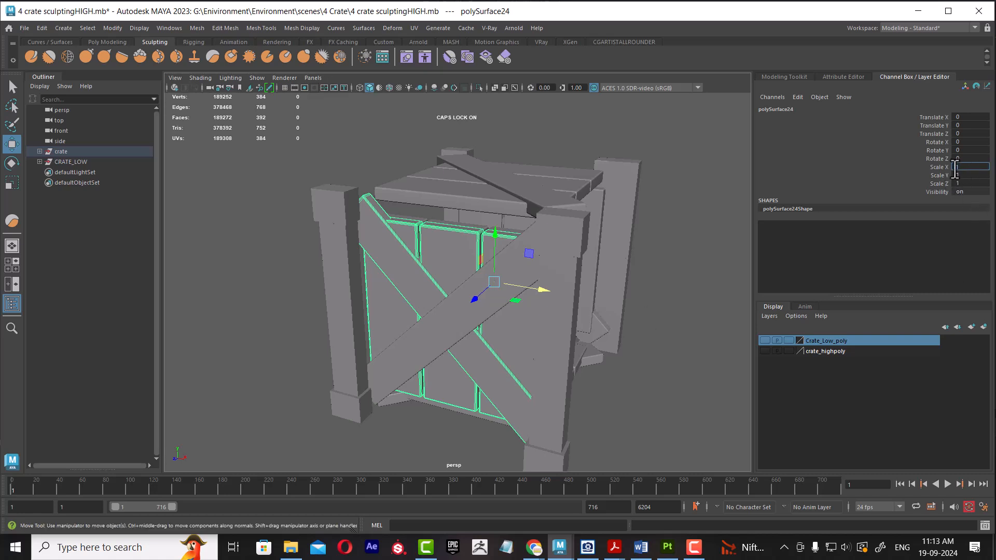
pyautogui.hotkey('ctrl', 'z')
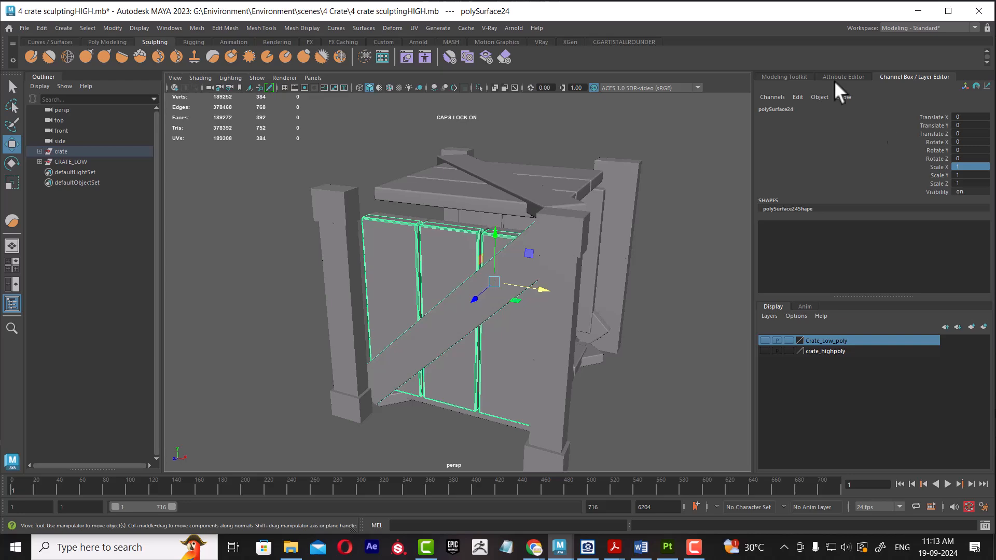
# Step: Compare the low-poly panel's depth with the high-poly diagonal brace in top and perspective views, using wireframe and shaded display
pyautogui.keyDown('alt'); pyautogui.moveTo(539, 285); pyautogui.dragTo(577, 309); pyautogui.keyUp('alt')
pyautogui.press('space')
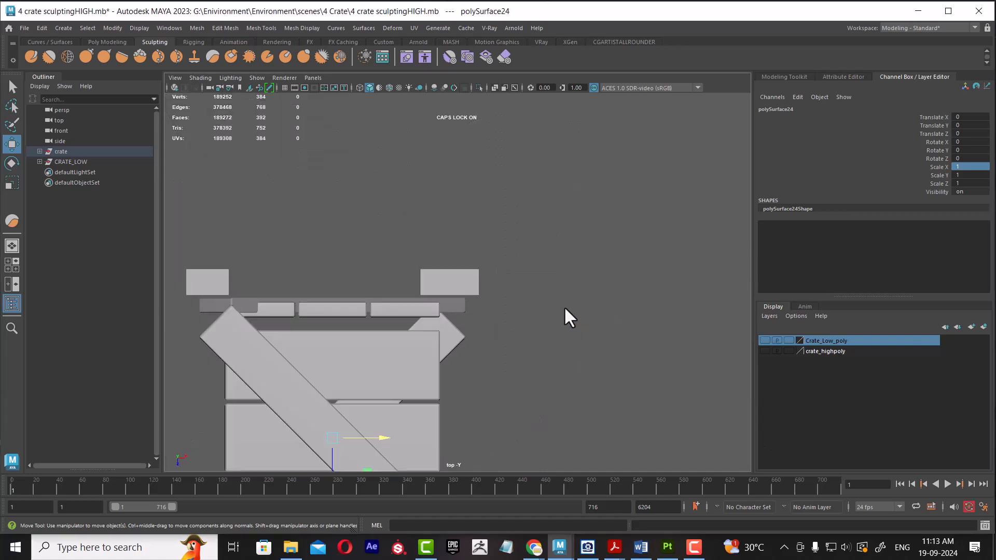
pyautogui.scroll(3, 562, 311)
pyautogui.scroll(-2, 432, 318)
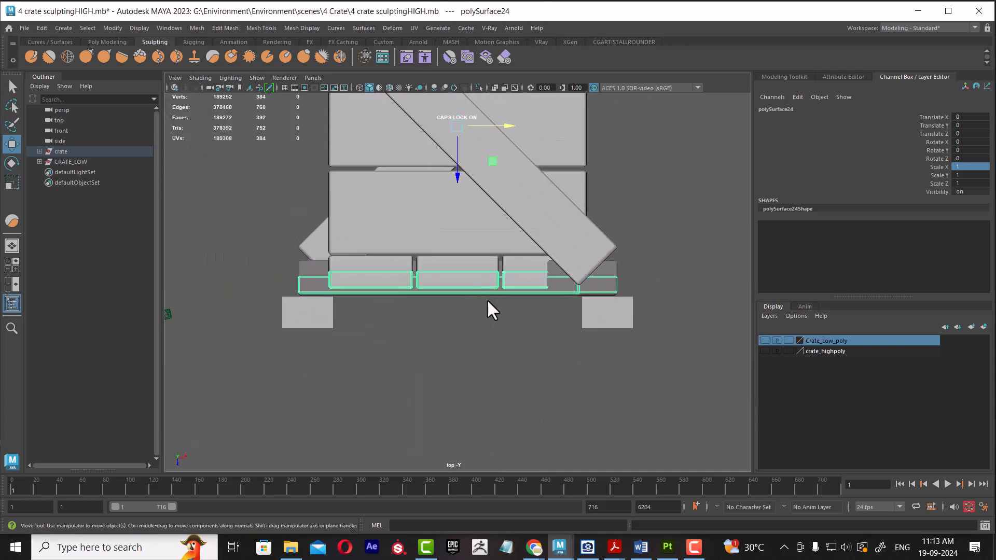
pyautogui.keyDown('alt'); pyautogui.moveTo(473, 309); pyautogui.dragTo(471, 343, button='middle'); pyautogui.keyUp('alt')
pyautogui.scroll(1, 469, 316)
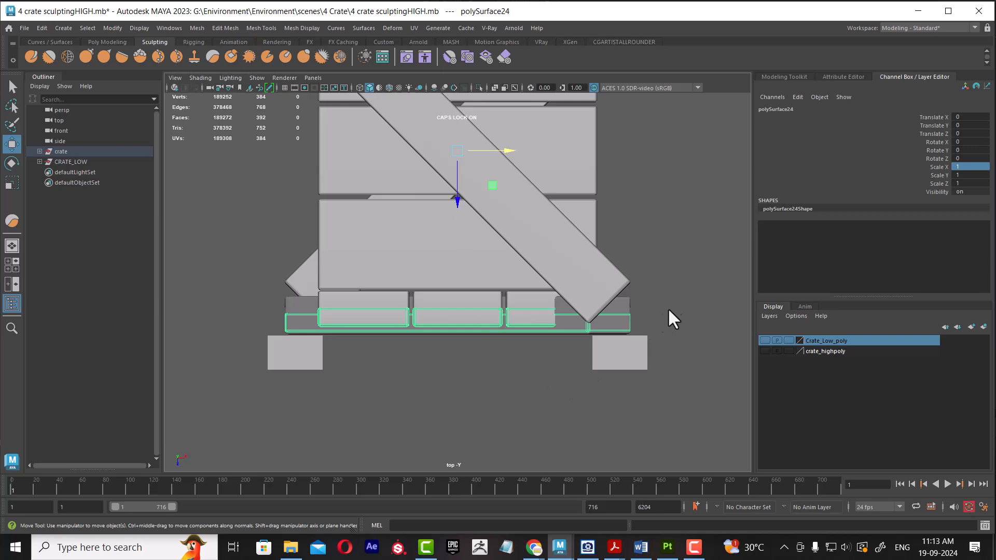
pyautogui.press('4')
pyautogui.scroll(2, 516, 394)
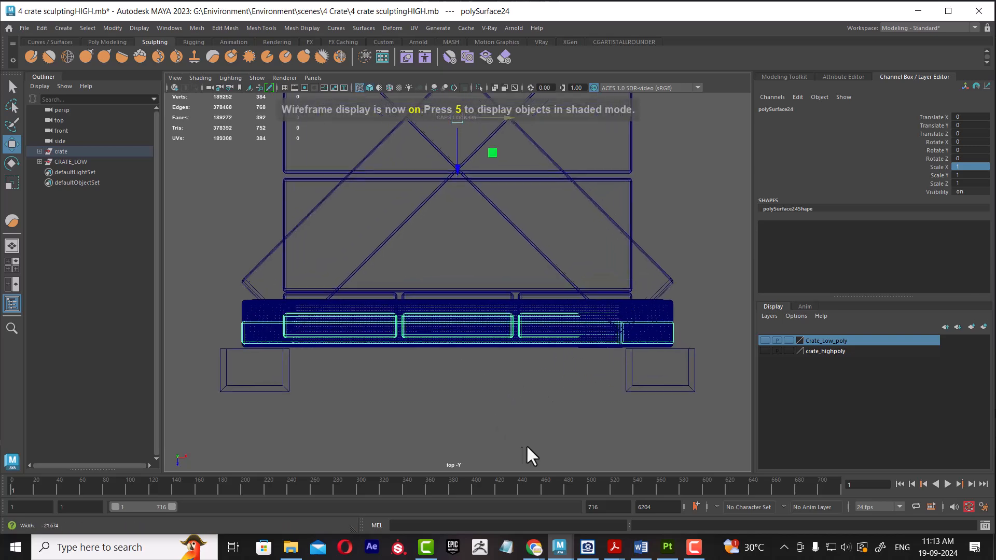
pyautogui.keyDown('alt'); pyautogui.moveTo(519, 407); pyautogui.dragTo(514, 415); pyautogui.keyUp('alt')
pyautogui.scroll(2, 514, 416)
pyautogui.click(498, 380)
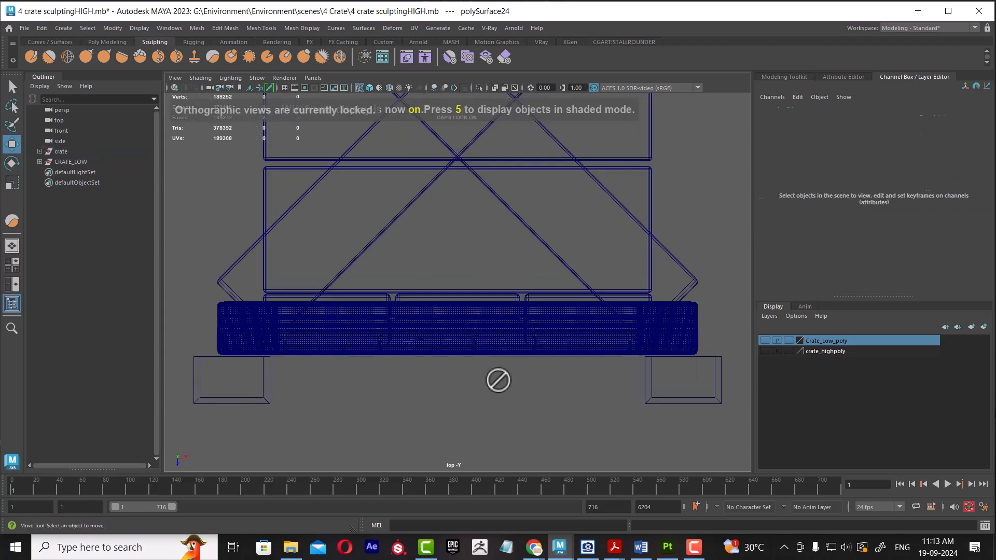
pyautogui.click(472, 347)
pyautogui.press('space')
pyautogui.moveTo(510, 412); pyautogui.dragTo(502, 317)
pyautogui.keyDown('alt'); pyautogui.moveTo(501, 317); pyautogui.dragTo(512, 353, button='right'); pyautogui.keyUp('alt')
pyautogui.press('5')
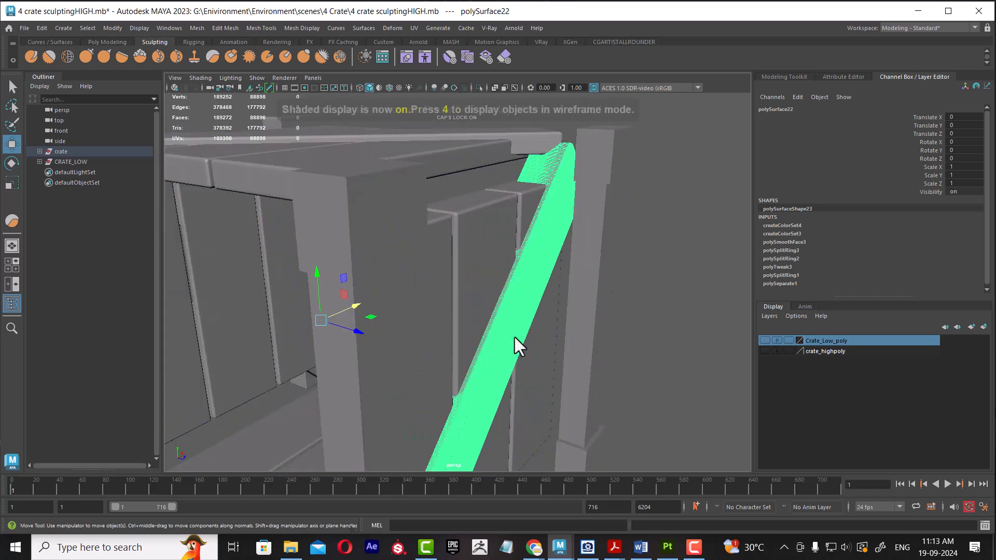
# Step: Move the low-poly plank panel inward along Z to a Translate Z of about -0.691
pyautogui.click(509, 202)
pyautogui.moveTo(507, 340)
pyautogui.keyDown('alt'); pyautogui.mouseDown()
pyautogui.moveTo(484, 344)
pyautogui.moveTo(510, 340)
pyautogui.mouseUp(); pyautogui.keyUp('alt')
pyautogui.keyDown('alt'); pyautogui.moveTo(506, 332); pyautogui.dragTo(411, 367, button='right'); pyautogui.keyUp('alt')
pyautogui.moveTo(321, 351); pyautogui.dragTo(445, 366)
pyautogui.moveTo(329, 313); pyautogui.dragTo(318, 307)
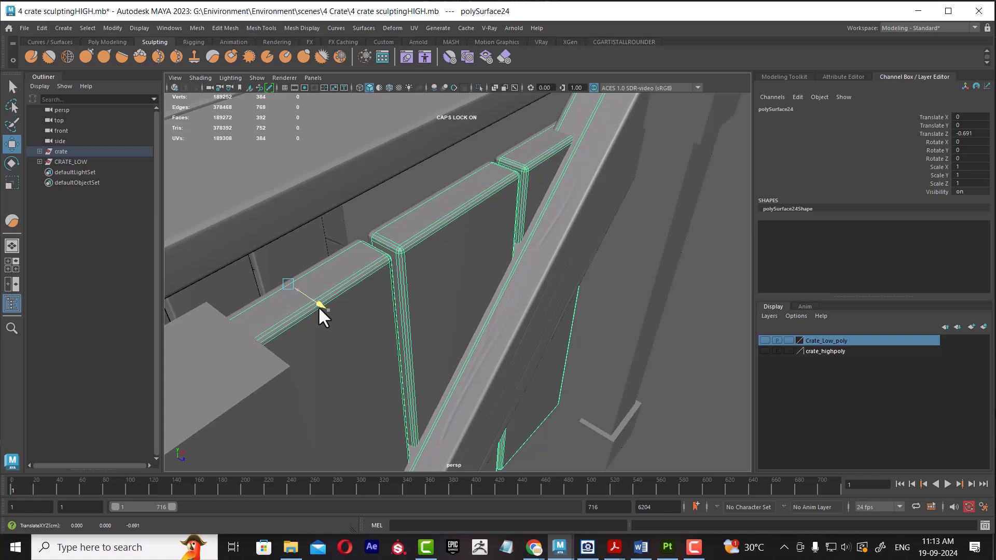
# Step: Shift the low-poly panel further along Z in the top wireframe view to a Translate Z of about -0.778
pyautogui.press('space')
pyautogui.click(389, 300)
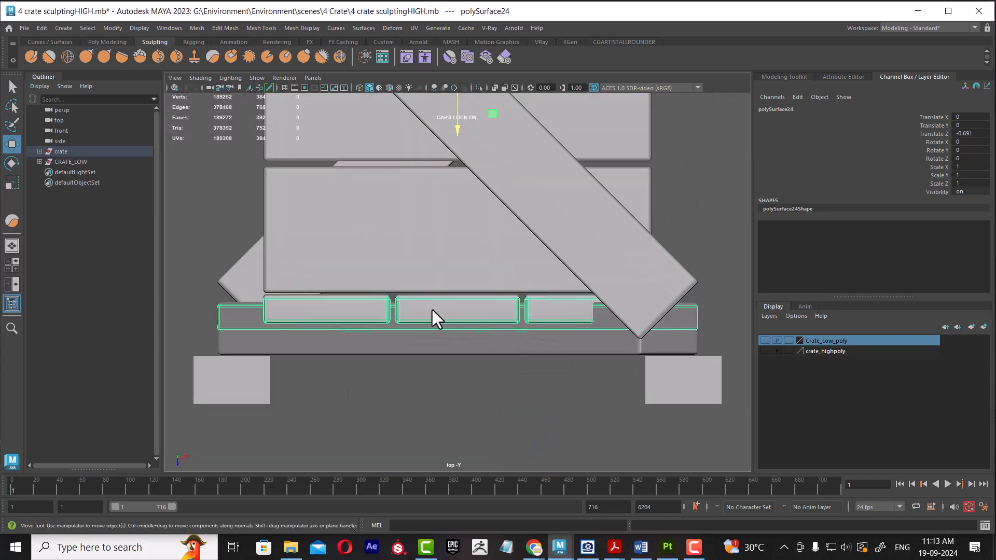
pyautogui.press('4')
pyautogui.scroll(1, 437, 387)
pyautogui.scroll(-3, 399, 256)
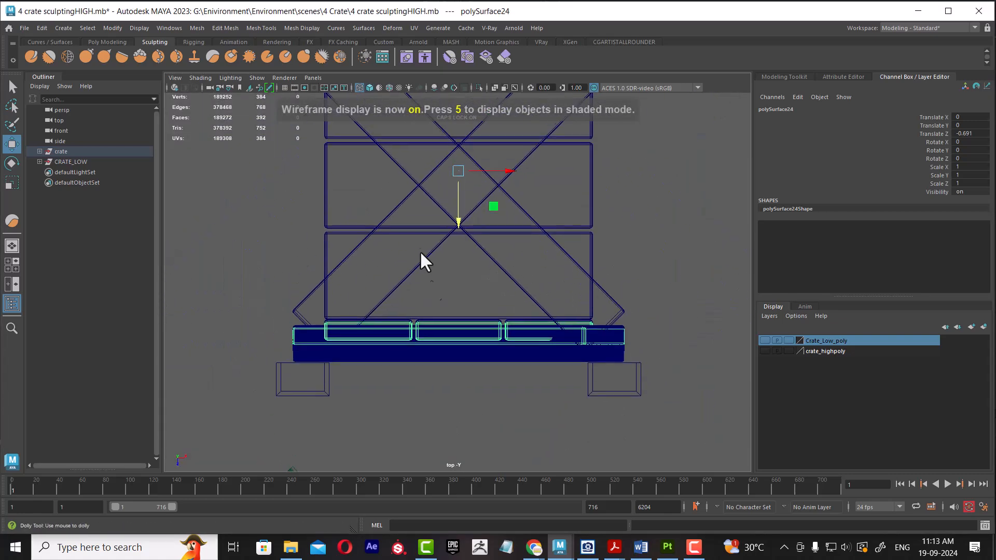
pyautogui.scroll(3, 451, 280)
pyautogui.moveTo(455, 170); pyautogui.dragTo(453, 168)
# Step: Fine-tune the low-poly panel against the high-poly planks up close, to a Translate Z of about -0.766
pyautogui.keyDown('alt'); pyautogui.moveTo(493, 381); pyautogui.dragTo(471, 315, button='middle'); pyautogui.keyUp('alt')
pyautogui.scroll(1, 471, 315)
pyautogui.keyDown('alt'); pyautogui.moveTo(471, 315); pyautogui.dragTo(596, 357, button='right'); pyautogui.keyUp('alt')
pyautogui.keyDown('alt'); pyautogui.moveTo(601, 325); pyautogui.dragTo(574, 288, button='middle'); pyautogui.keyUp('alt')
pyautogui.keyDown('alt'); pyautogui.moveTo(574, 289); pyautogui.dragTo(627, 324, button='right'); pyautogui.keyUp('alt')
pyautogui.keyDown('alt'); pyautogui.moveTo(627, 324); pyautogui.dragTo(601, 335, button='middle'); pyautogui.keyUp('alt')
pyautogui.keyDown('alt'); pyautogui.moveTo(601, 335); pyautogui.dragTo(616, 473, button='right'); pyautogui.keyUp('alt')
pyautogui.keyDown('alt'); pyautogui.moveTo(614, 254); pyautogui.dragTo(571, 274, button='middle'); pyautogui.keyUp('alt')
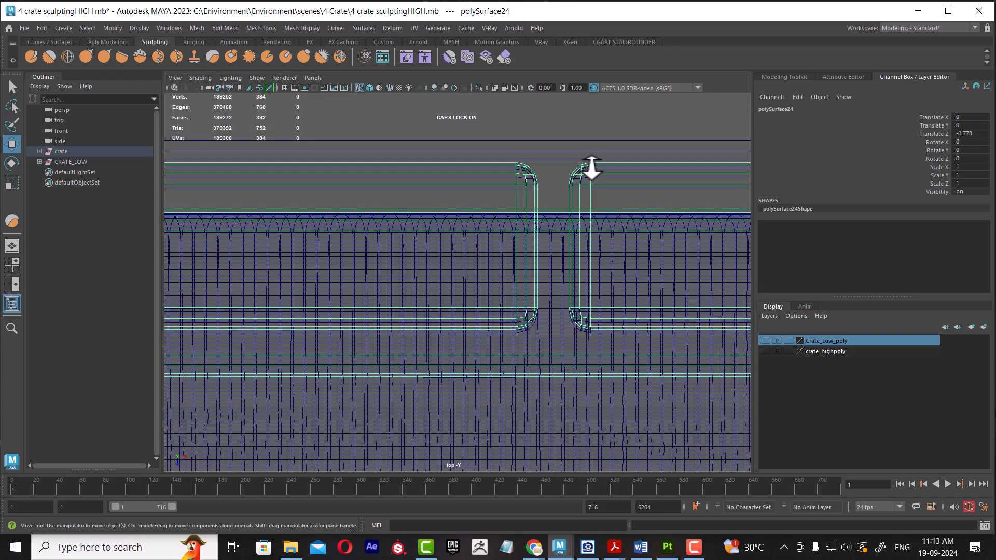
pyautogui.moveTo(591, 167); pyautogui.dragTo(591, 168)
pyautogui.keyDown('alt'); pyautogui.moveTo(620, 361); pyautogui.dragTo(546, 342, button='right'); pyautogui.keyUp('alt')
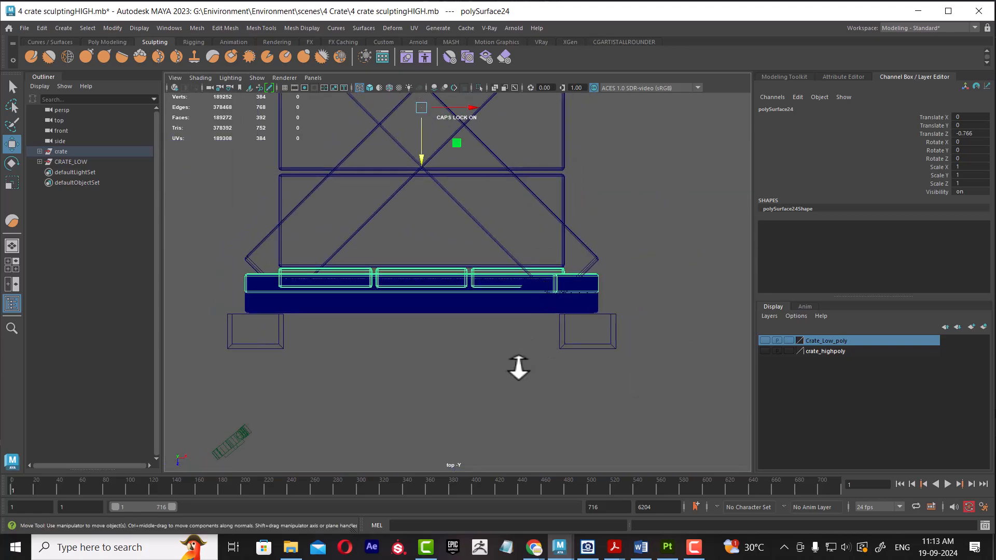
# Step: Isolate the low-poly panel and select the vertices at one end of its diagonal brace's outer face
pyautogui.press('space')
pyautogui.press('space')
pyautogui.keyDown('alt'); pyautogui.moveTo(513, 244); pyautogui.dragTo(521, 286); pyautogui.keyUp('alt')
pyautogui.keyDown('alt'); pyautogui.moveTo(521, 285); pyautogui.dragTo(511, 295, button='right'); pyautogui.keyUp('alt')
pyautogui.keyDown('alt'); pyautogui.moveTo(511, 296); pyautogui.dragTo(553, 282); pyautogui.keyUp('alt')
pyautogui.press('space')
pyautogui.moveTo(668, 269); pyautogui.dragTo(577, 273)
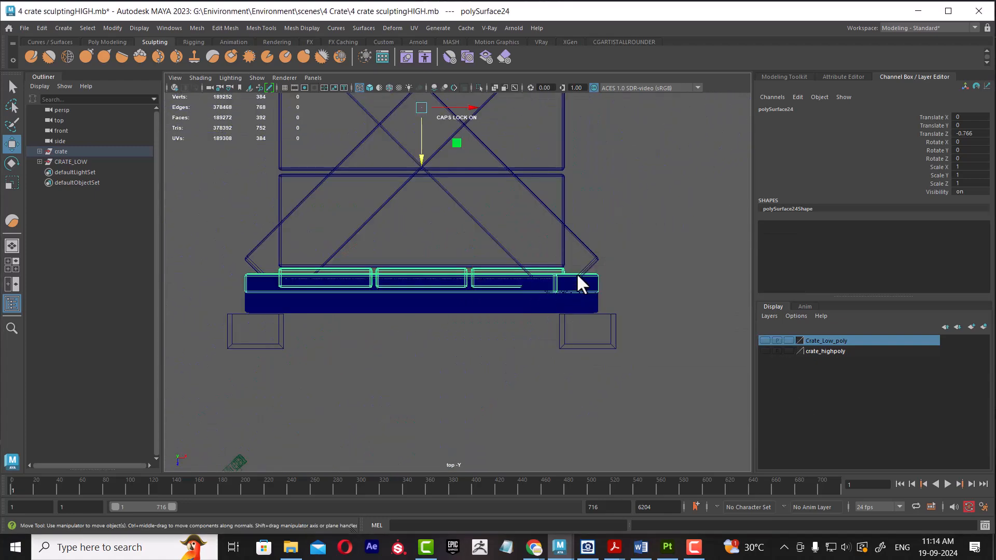
pyautogui.hotkey('alt', 'h')
pyautogui.moveTo(617, 291)
pyautogui.mouseDown(button='right')
pyautogui.moveTo(622, 272)
pyautogui.moveTo(630, 287)
pyautogui.mouseUp(button='right')
pyautogui.moveTo(636, 238); pyautogui.dragTo(590, 239, button='right')
pyautogui.moveTo(615, 286); pyautogui.dragTo(577, 309)
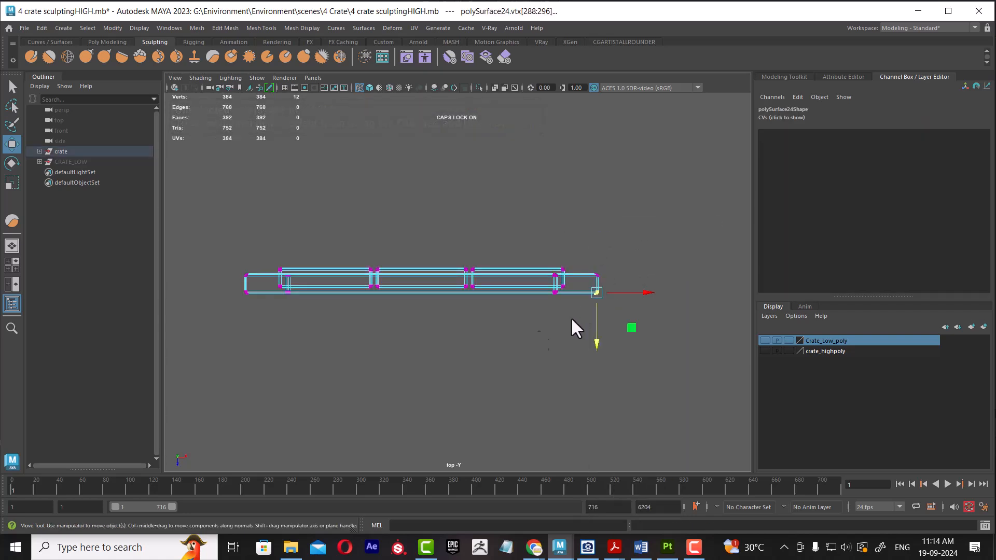
# Step: Add the remaining corner vertices of the brace's outer face to the selection and show the hidden crate parts again
pyautogui.press('space')
pyautogui.moveTo(360, 364); pyautogui.dragTo(366, 325)
pyautogui.keyDown('alt'); pyautogui.moveTo(394, 409); pyautogui.dragTo(486, 248, button='middle'); pyautogui.keyUp('alt')
pyautogui.keyDown('alt'); pyautogui.moveTo(486, 248); pyautogui.dragTo(435, 291); pyautogui.keyUp('alt')
pyautogui.keyDown('alt'); pyautogui.moveTo(383, 368); pyautogui.dragTo(413, 361, button='right'); pyautogui.keyUp('alt')
pyautogui.keyDown('alt'); pyautogui.moveTo(414, 362); pyautogui.dragTo(362, 369); pyautogui.keyUp('alt')
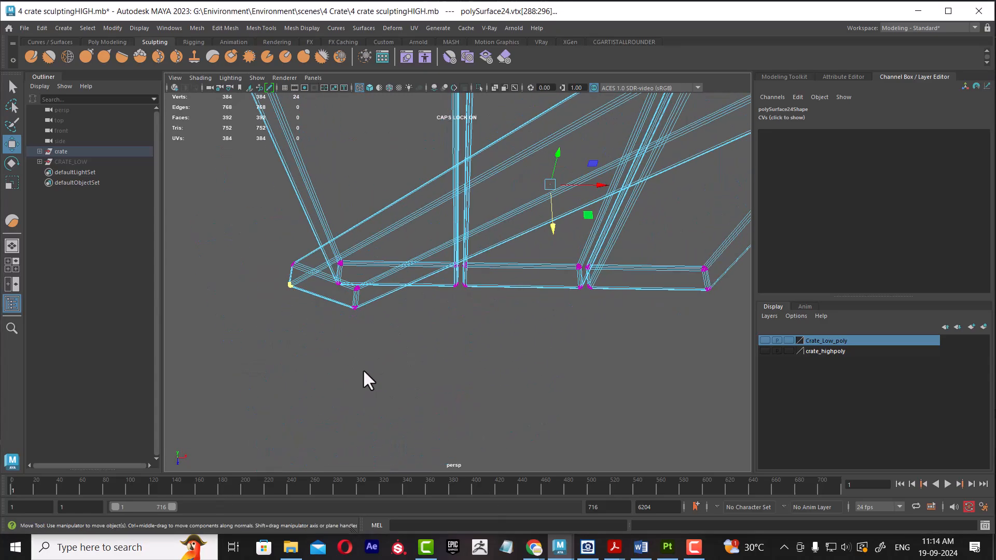
pyautogui.keyDown('alt'); pyautogui.moveTo(363, 368); pyautogui.dragTo(369, 361, button='right'); pyautogui.keyUp('alt')
pyautogui.keyDown('shift'); pyautogui.moveTo(353, 340); pyautogui.dragTo(334, 305); pyautogui.keyUp('shift')
pyautogui.keyDown('alt'); pyautogui.moveTo(386, 334); pyautogui.dragTo(599, 229); pyautogui.keyUp('alt')
pyautogui.keyDown('alt'); pyautogui.moveTo(598, 229); pyautogui.dragTo(532, 356); pyautogui.keyUp('alt')
pyautogui.hotkey('ctrl', 'shift', 'h')
# Step: Move the selected brace vertices outward to match the high-poly brace's thickness, and return to object selection in shaded perspective view
pyautogui.press('space')
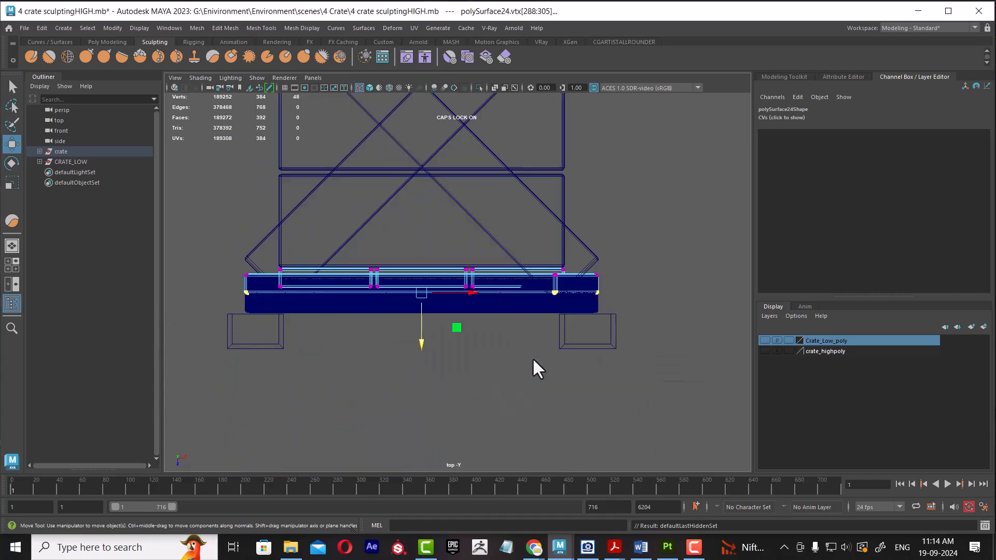
pyautogui.keyDown('alt'); pyautogui.moveTo(406, 357); pyautogui.dragTo(529, 400, button='right'); pyautogui.keyUp('alt')
pyautogui.moveTo(601, 373); pyautogui.dragTo(609, 422)
pyautogui.press('space')
pyautogui.moveTo(565, 358); pyautogui.dragTo(615, 270)
pyautogui.press('4')
pyautogui.press('5')
pyautogui.moveTo(625, 351)
pyautogui.keyDown('alt'); pyautogui.mouseDown()
pyautogui.moveTo(543, 387)
pyautogui.moveTo(621, 263)
pyautogui.moveTo(570, 353)
pyautogui.moveTo(442, 226)
pyautogui.mouseUp(); pyautogui.keyUp('alt')
pyautogui.moveTo(441, 226); pyautogui.dragTo(533, 163, button='right')
# Step: Add the low-poly plank panel with its diagonal brace to the Crate_Low_poly layer
pyautogui.click(726, 358)
pyautogui.click(473, 246)
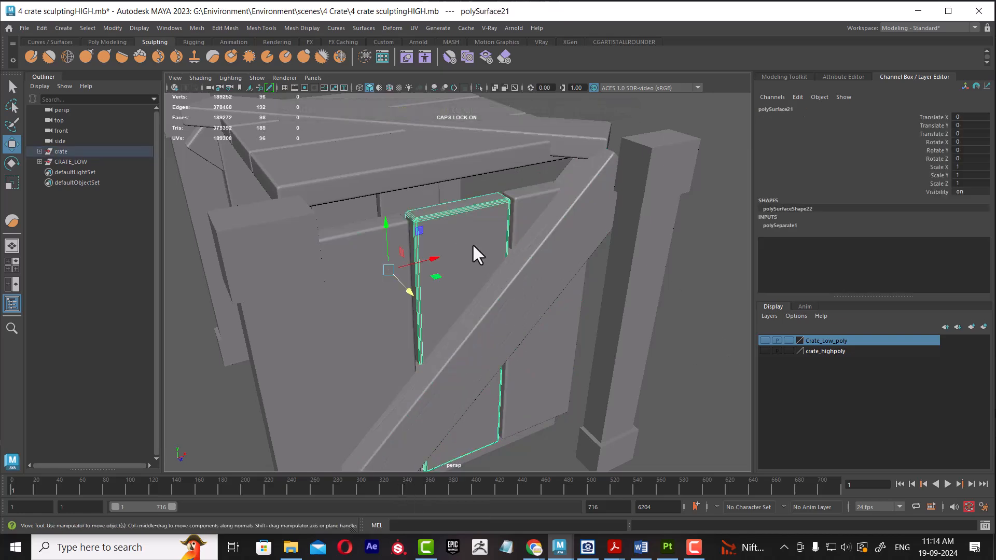
pyautogui.click(492, 294)
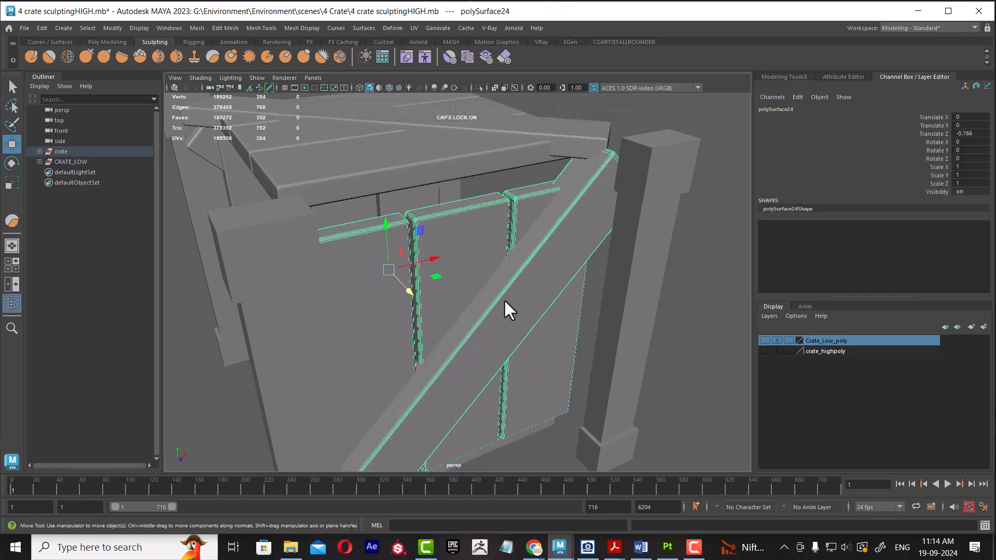
pyautogui.rightClick(850, 340)
pyautogui.click(876, 365)
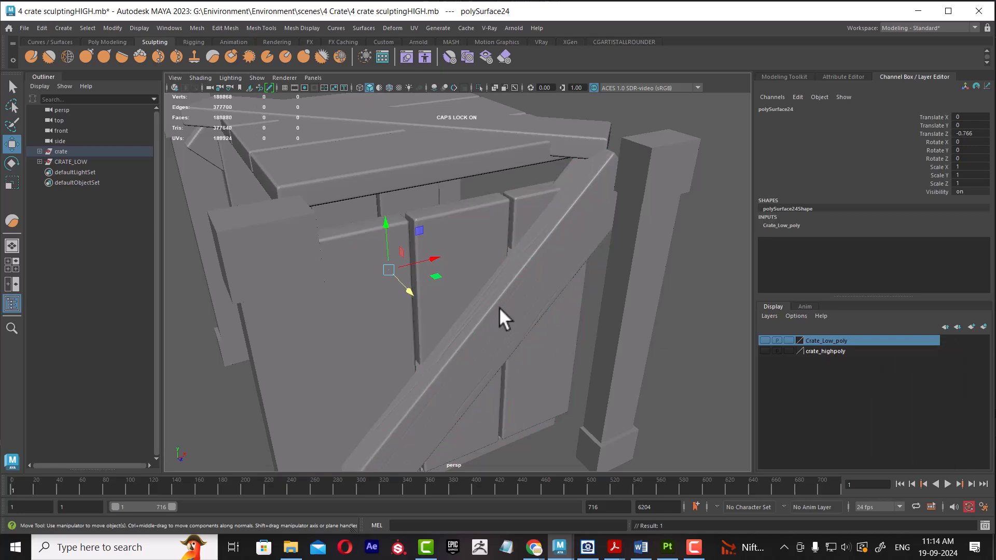
# Step: Examine the remaining planks and posts of the crate by selecting them from several angles
pyautogui.click(524, 285)
pyautogui.keyDown('alt'); pyautogui.moveTo(524, 284); pyautogui.dragTo(540, 346); pyautogui.keyUp('alt')
pyautogui.click(505, 362)
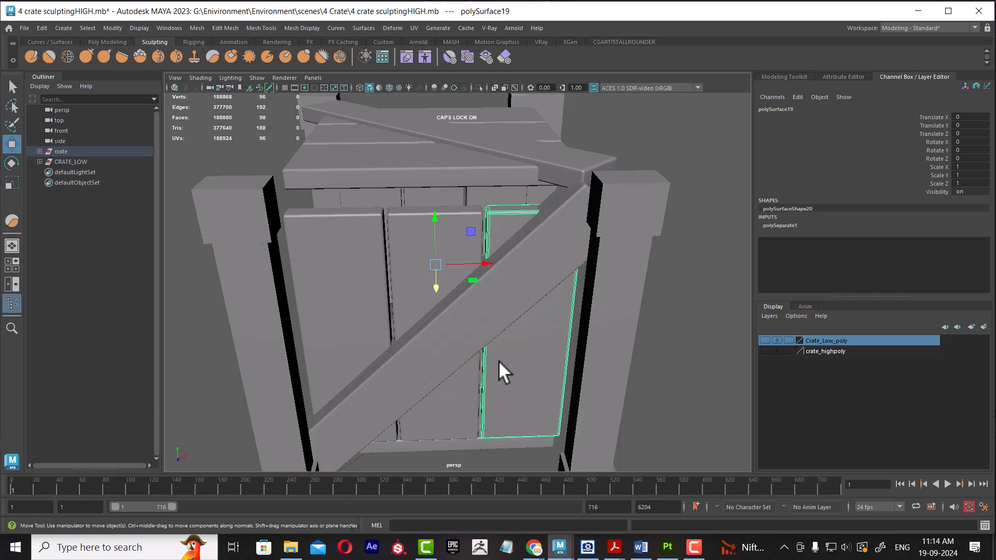
pyautogui.keyDown('shift'); pyautogui.click(404, 256); pyautogui.keyUp('shift')
pyautogui.keyDown('shift'); pyautogui.click(344, 254); pyautogui.keyUp('shift')
pyautogui.moveTo(371, 283)
pyautogui.keyDown('alt'); pyautogui.mouseDown()
pyautogui.moveTo(433, 269)
pyautogui.moveTo(410, 269)
pyautogui.moveTo(439, 279)
pyautogui.moveTo(353, 277)
pyautogui.mouseUp(); pyautogui.keyUp('alt')
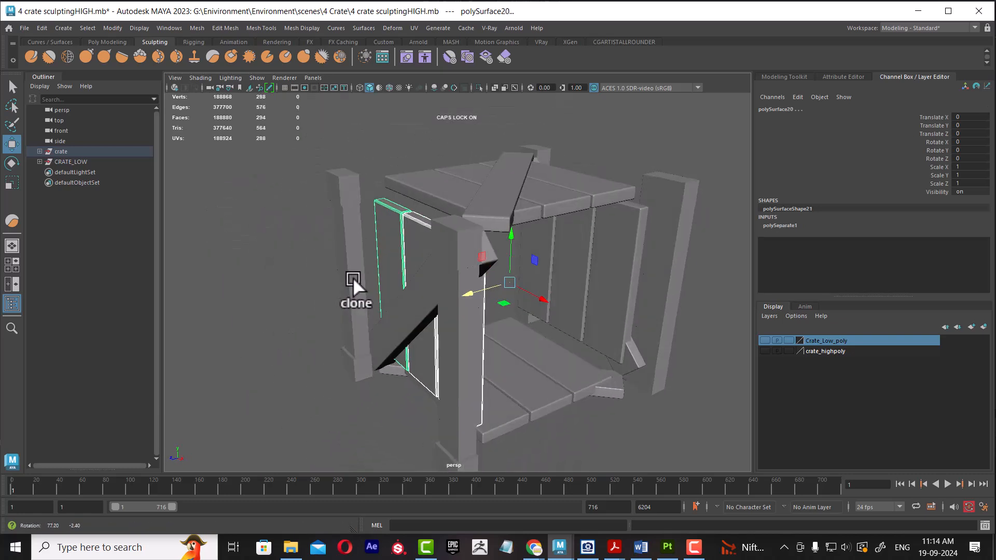
pyautogui.moveTo(583, 310)
pyautogui.keyDown('alt'); pyautogui.mouseDown()
pyautogui.moveTo(524, 277)
pyautogui.moveTo(443, 301)
pyautogui.moveTo(574, 312)
pyautogui.mouseUp(); pyautogui.keyUp('alt')
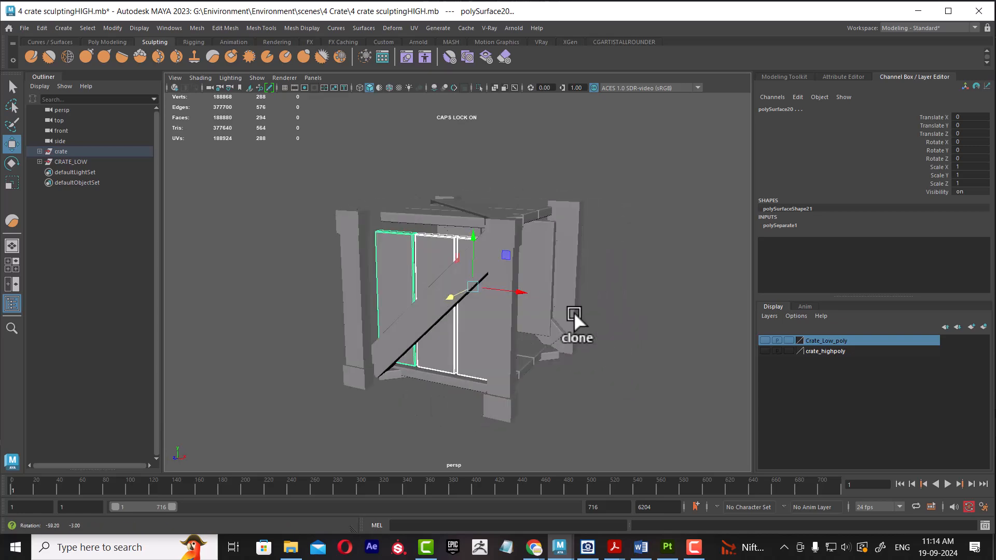
pyautogui.keyDown('alt'); pyautogui.moveTo(726, 351); pyautogui.dragTo(516, 294); pyautogui.keyUp('alt')
pyautogui.moveTo(357, 171); pyautogui.dragTo(453, 459)
pyautogui.keyDown('alt'); pyautogui.moveTo(519, 374); pyautogui.dragTo(560, 373); pyautogui.keyUp('alt')
pyautogui.click(572, 414)
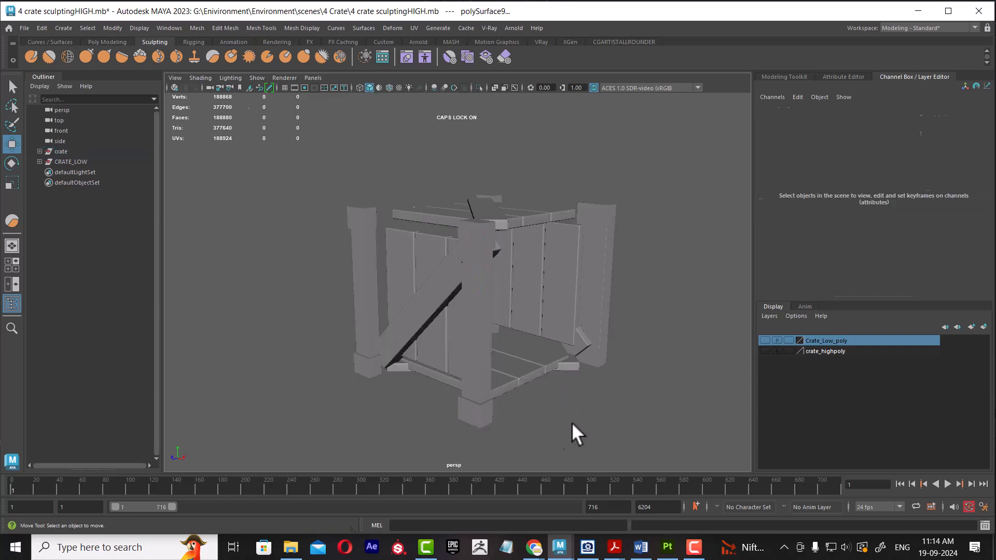
# Step: Add the two low-poly corner posts beside the braced plank panel to the Crate_Low_poly layer
pyautogui.click(481, 415)
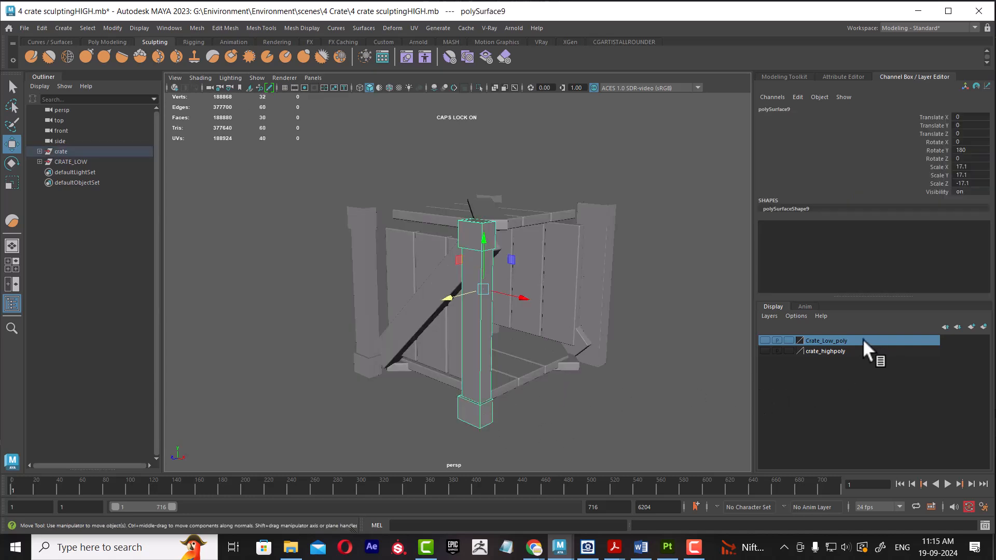
pyautogui.keyDown('shift'); pyautogui.click(366, 285); pyautogui.keyUp('shift')
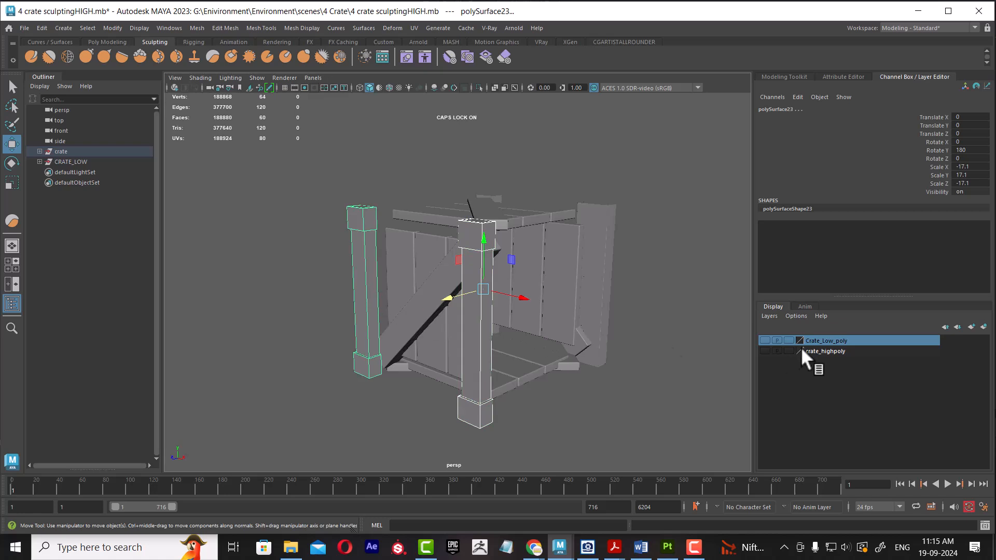
pyautogui.rightClick(830, 341)
pyautogui.click(856, 365)
# Step: Find the low-poly post overlapping the sculpted high-poly corner post and isolate it
pyautogui.keyDown('alt'); pyautogui.moveTo(636, 311); pyautogui.dragTo(544, 311); pyautogui.keyUp('alt')
pyautogui.click(591, 301)
pyautogui.keyDown('alt'); pyautogui.moveTo(645, 311); pyautogui.dragTo(596, 322); pyautogui.keyUp('alt')
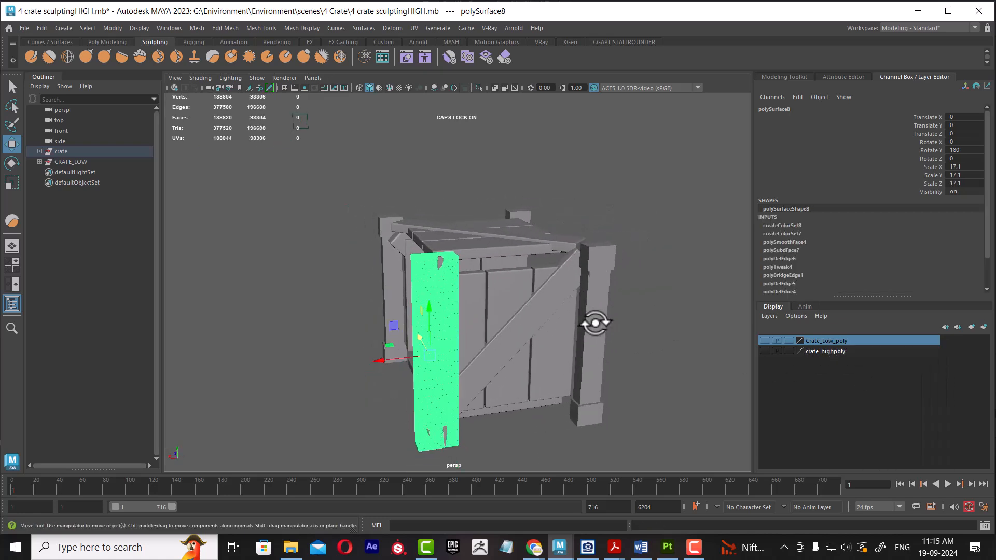
pyautogui.keyDown('alt'); pyautogui.moveTo(596, 322); pyautogui.dragTo(590, 285, button='middle'); pyautogui.keyUp('alt')
pyautogui.keyDown('alt'); pyautogui.moveTo(590, 286); pyautogui.dragTo(613, 418, button='right'); pyautogui.keyUp('alt')
pyautogui.keyDown('alt'); pyautogui.moveTo(614, 418); pyautogui.dragTo(600, 324, button='middle'); pyautogui.keyUp('alt')
pyautogui.keyDown('alt'); pyautogui.moveTo(600, 325); pyautogui.dragTo(607, 412, button='right'); pyautogui.keyUp('alt')
pyautogui.click(601, 405)
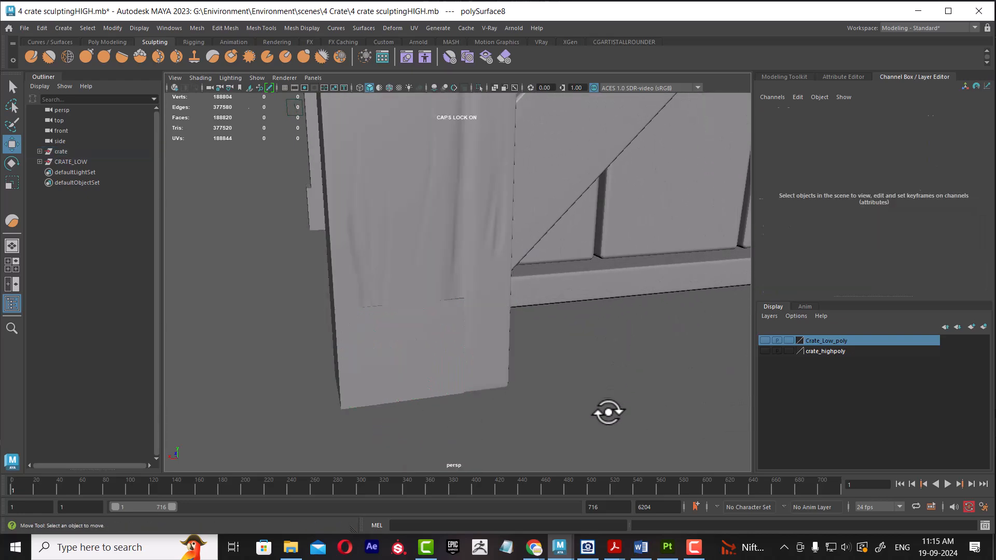
pyautogui.click(449, 306)
pyautogui.keyDown('alt'); pyautogui.moveTo(500, 366); pyautogui.dragTo(533, 372, button='right'); pyautogui.keyUp('alt')
pyautogui.keyDown('alt'); pyautogui.moveTo(533, 373); pyautogui.dragTo(472, 365); pyautogui.keyUp('alt')
pyautogui.keyDown('alt'); pyautogui.moveTo(473, 365); pyautogui.dragTo(571, 378, button='right'); pyautogui.keyUp('alt')
pyautogui.keyDown('alt'); pyautogui.moveTo(571, 378); pyautogui.dragTo(500, 361); pyautogui.keyUp('alt')
pyautogui.keyDown('alt'); pyautogui.moveTo(500, 361); pyautogui.dragTo(558, 402, button='right'); pyautogui.keyUp('alt')
pyautogui.keyDown('alt'); pyautogui.moveTo(558, 402); pyautogui.dragTo(462, 370); pyautogui.keyUp('alt')
pyautogui.hotkey('alt', 'h')
# Step: Delete the inset border edges from the end cap of the isolated low-poly post
pyautogui.moveTo(466, 306); pyautogui.dragTo(469, 256, button='right')
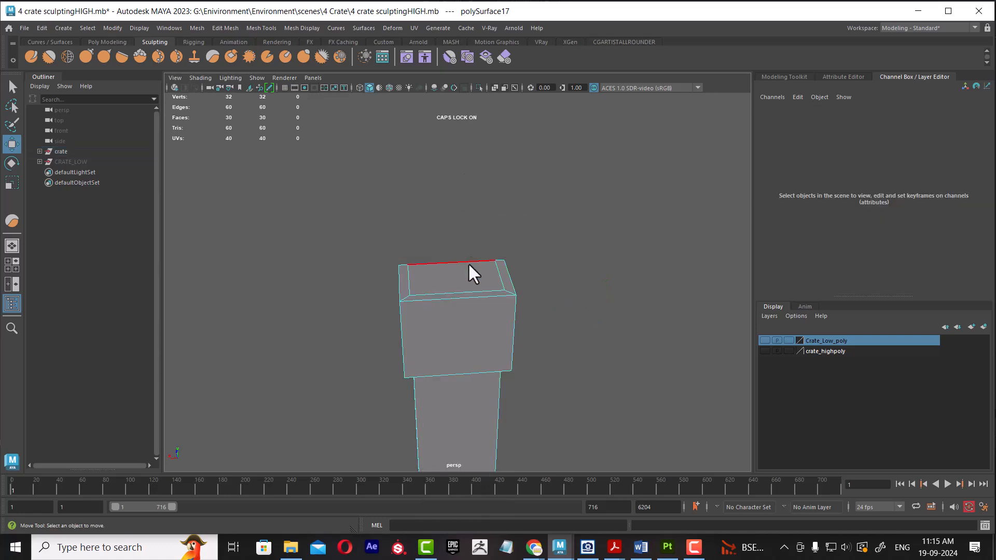
pyautogui.click(455, 293)
pyautogui.keyDown('shift'); pyautogui.click(404, 285); pyautogui.keyUp('shift')
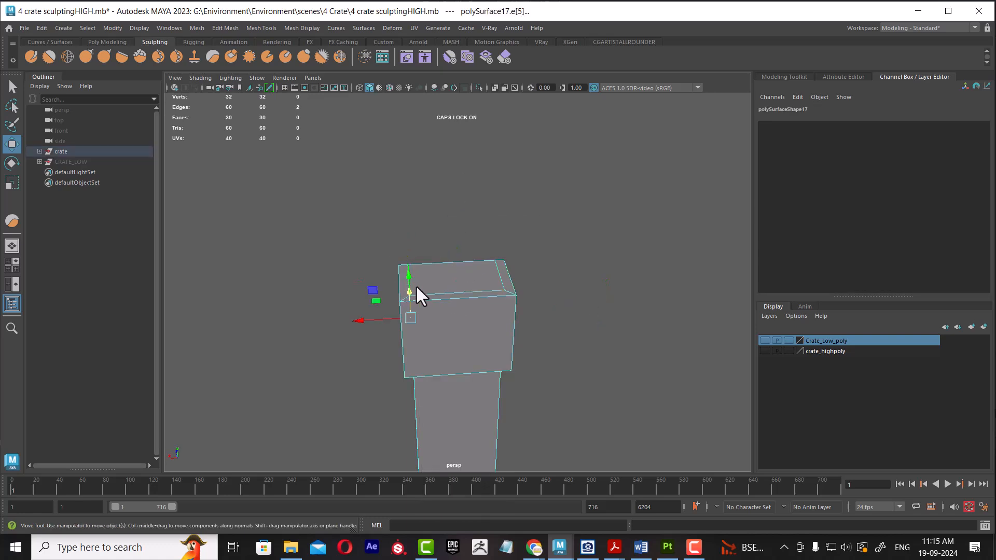
pyautogui.keyDown('shift'); pyautogui.doubleClick(498, 278); pyautogui.keyUp('shift')
pyautogui.keyDown('shift'); pyautogui.click(484, 289); pyautogui.keyUp('shift')
pyautogui.keyDown('shift'); pyautogui.moveTo(579, 287); pyautogui.dragTo(531, 306, button='right'); pyautogui.keyUp('shift')
pyautogui.click(496, 294)
pyautogui.keyDown('shift'); pyautogui.moveTo(583, 263); pyautogui.dragTo(496, 306, button='right'); pyautogui.keyUp('shift')
pyautogui.keyDown('alt'); pyautogui.moveTo(497, 391); pyautogui.dragTo(512, 360); pyautogui.keyUp('alt')
pyautogui.keyDown('alt'); pyautogui.moveTo(512, 361); pyautogui.dragTo(513, 297, button='middle'); pyautogui.keyUp('alt')
# Step: Delete the unneeded cap faces and the three connected rim faces at the end of the isolated post
pyautogui.moveTo(518, 297); pyautogui.dragTo(517, 266, button='right')
pyautogui.press('Delete')
pyautogui.keyDown('alt'); pyautogui.moveTo(411, 293); pyautogui.dragTo(516, 376); pyautogui.keyUp('alt')
pyautogui.click(525, 267)
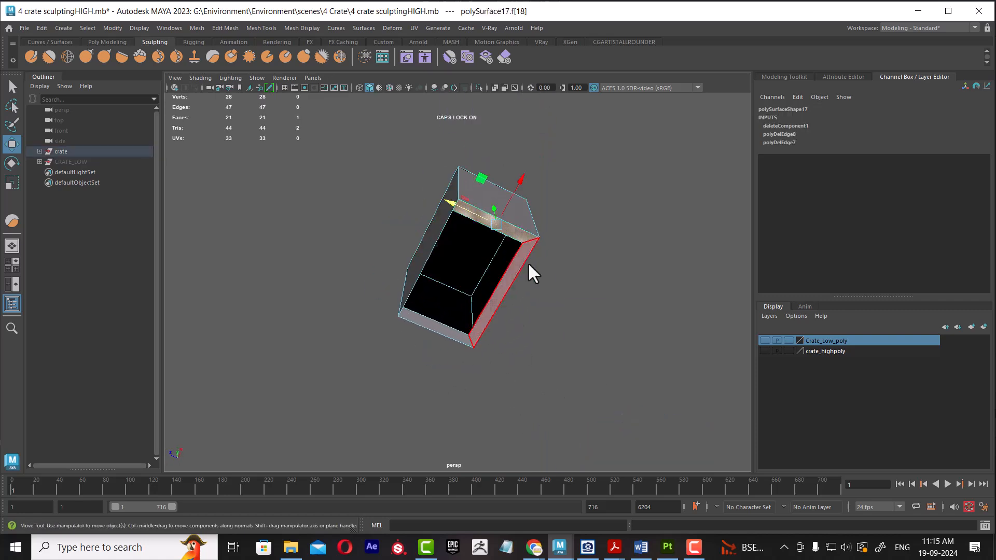
pyautogui.keyDown('shift'); pyautogui.click(443, 327); pyautogui.keyUp('shift')
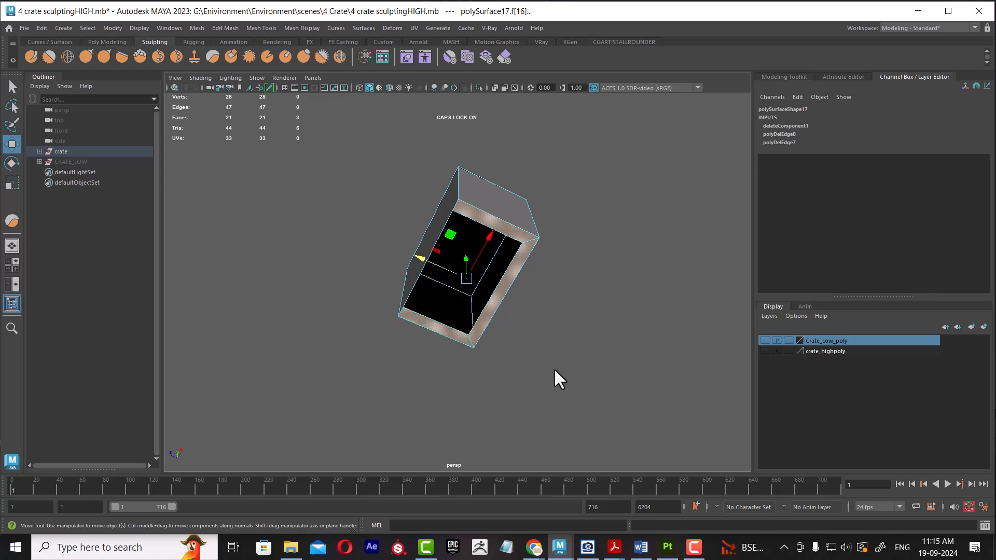
pyautogui.press('Delete')
# Step: Delete the three connected rim faces on the inner side of the post's other end block
pyautogui.keyDown('alt'); pyautogui.moveTo(547, 345); pyautogui.dragTo(503, 408); pyautogui.keyUp('alt')
pyautogui.keyDown('alt'); pyautogui.moveTo(503, 408); pyautogui.dragTo(513, 276, button='middle'); pyautogui.keyUp('alt')
pyautogui.keyDown('alt'); pyautogui.moveTo(513, 278); pyautogui.dragTo(529, 400); pyautogui.keyUp('alt')
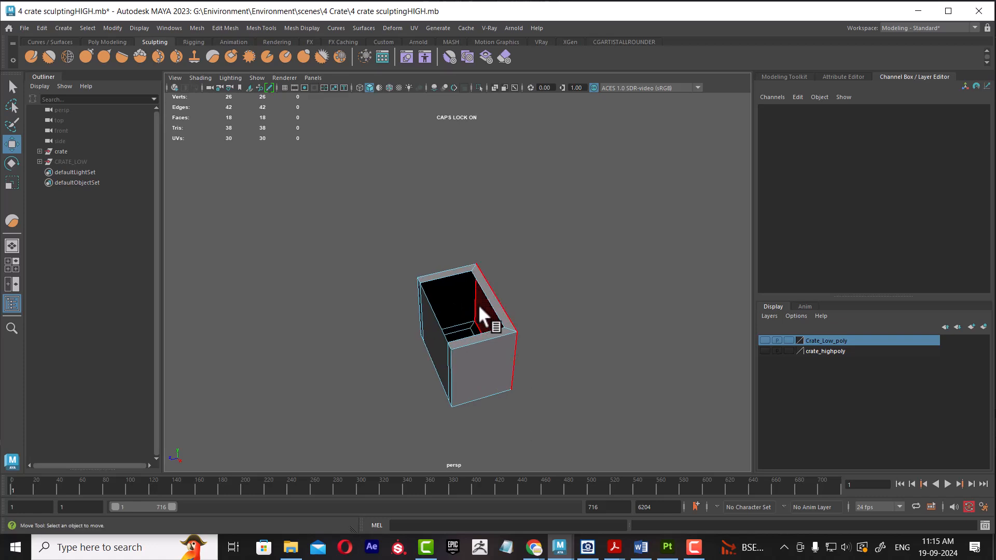
pyautogui.click(459, 272)
pyautogui.keyDown('alt'); pyautogui.moveTo(499, 288); pyautogui.dragTo(363, 329); pyautogui.keyUp('alt')
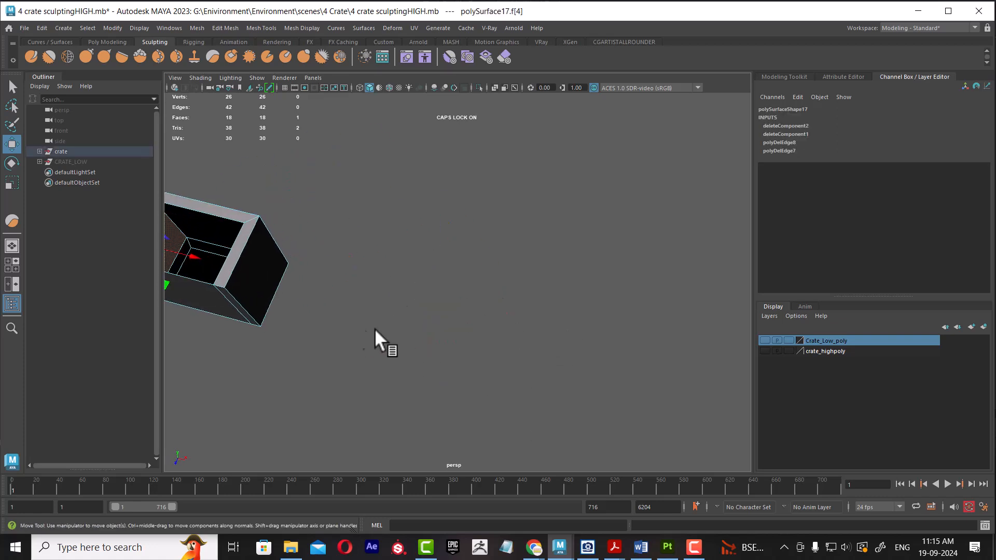
pyautogui.press('f')
pyautogui.scroll(-8, 496, 338)
pyautogui.press('Delete')
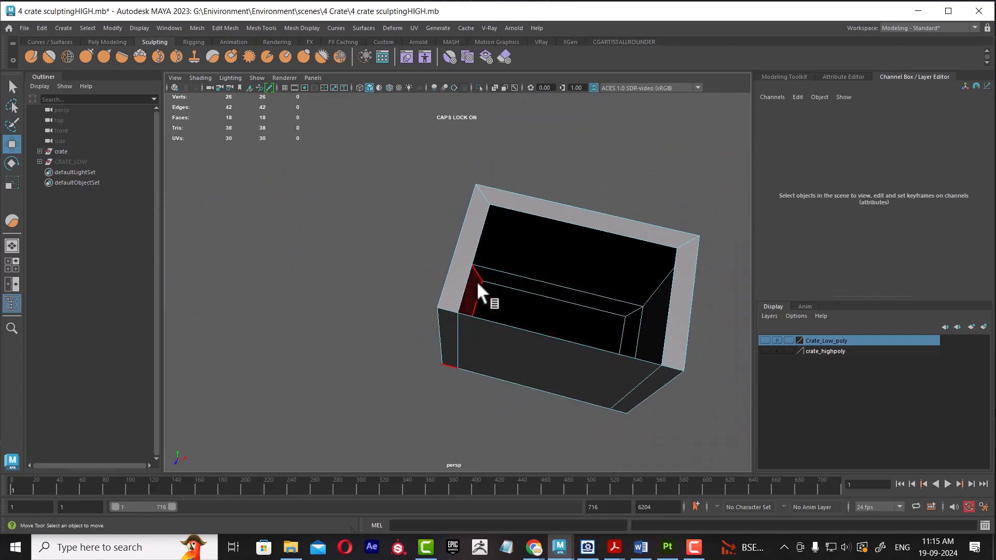
pyautogui.click(464, 264)
pyautogui.keyDown('shift'); pyautogui.click(546, 210); pyautogui.keyUp('shift')
pyautogui.keyDown('shift'); pyautogui.click(672, 282); pyautogui.keyUp('shift')
pyautogui.press('Delete')
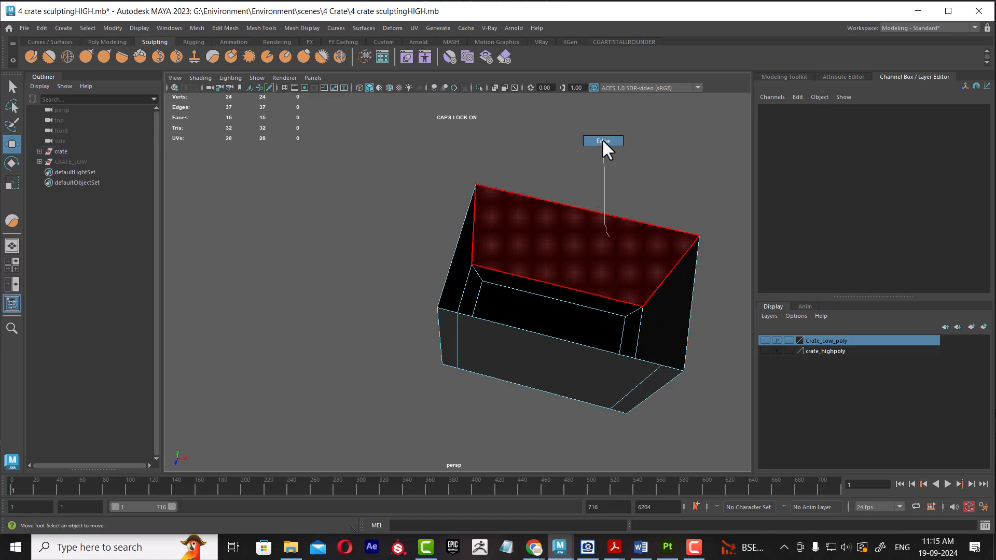
# Step: Delete the leftover inner edges and side edge loops from the post's open end blocks
pyautogui.click(545, 297)
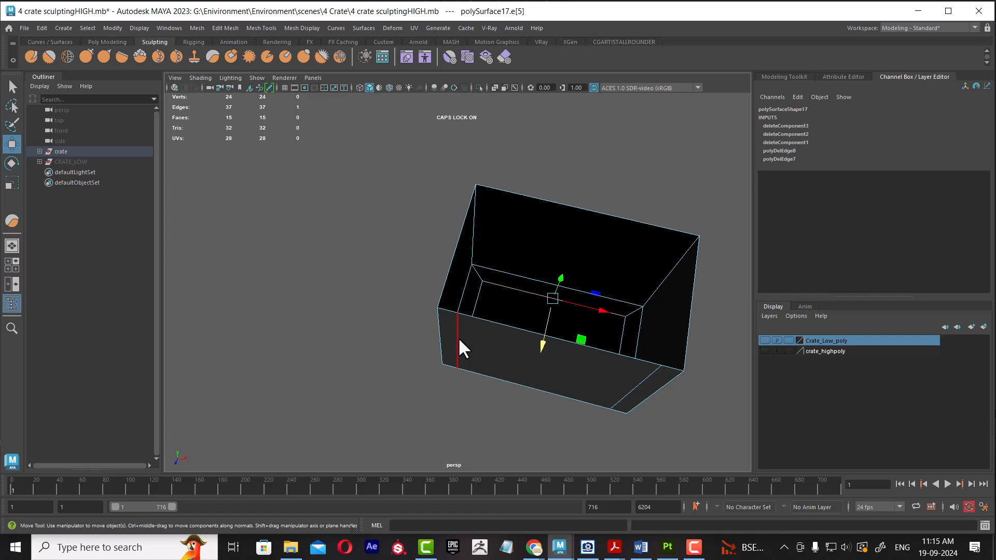
pyautogui.keyDown('shift'); pyautogui.doubleClick(457, 337); pyautogui.keyUp('shift')
pyautogui.keyDown('shift'); pyautogui.doubleClick(636, 377); pyautogui.keyUp('shift')
pyautogui.keyDown('shift'); pyautogui.moveTo(626, 296); pyautogui.dragTo(373, 352, button='right'); pyautogui.keyUp('shift')
pyautogui.click(527, 289)
# Step: Try to fill the open borders of the upper and lower post blocks, and undo the fill
pyautogui.keyDown('alt'); pyautogui.moveTo(551, 330); pyautogui.dragTo(432, 192, button='right'); pyautogui.keyUp('alt')
pyautogui.keyDown('alt'); pyautogui.moveTo(432, 192); pyautogui.dragTo(561, 303); pyautogui.keyUp('alt')
pyautogui.keyDown('alt'); pyautogui.moveTo(561, 303); pyautogui.dragTo(587, 378, button='middle'); pyautogui.keyUp('alt')
pyautogui.keyDown('alt'); pyautogui.moveTo(587, 379); pyautogui.dragTo(520, 350); pyautogui.keyUp('alt')
pyautogui.keyDown('alt'); pyautogui.moveTo(460, 188); pyautogui.dragTo(469, 251); pyautogui.keyUp('alt')
pyautogui.moveTo(427, 186); pyautogui.dragTo(478, 172, button='right')
pyautogui.keyDown('alt'); pyautogui.moveTo(433, 210); pyautogui.dragTo(450, 241, button='right'); pyautogui.keyUp('alt')
pyautogui.keyDown('alt'); pyautogui.moveTo(450, 242); pyautogui.dragTo(474, 283, button='middle'); pyautogui.keyUp('alt')
pyautogui.moveTo(440, 220); pyautogui.dragTo(452, 228, button='right')
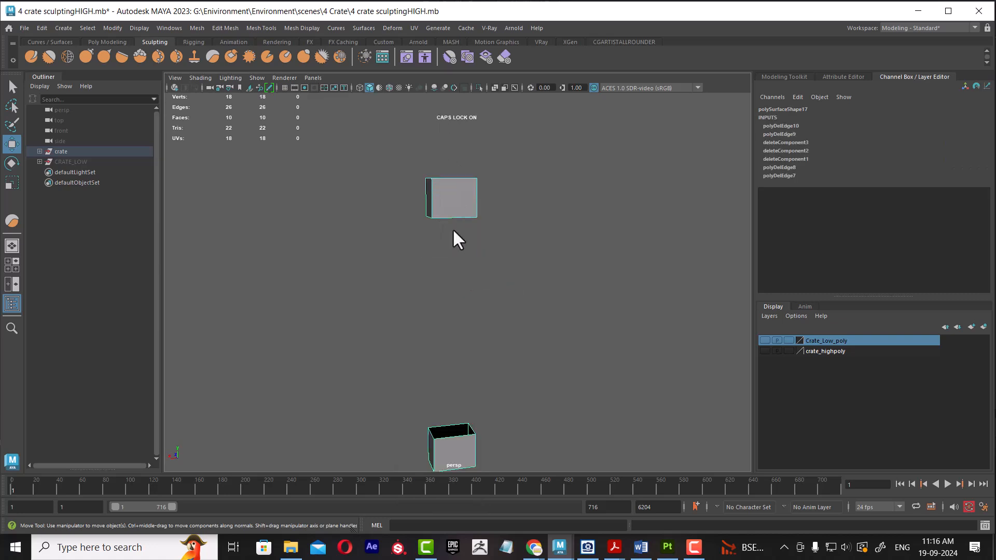
pyautogui.click(449, 215)
pyautogui.doubleClick(458, 424)
pyautogui.keyDown('shift'); pyautogui.moveTo(522, 367); pyautogui.dragTo(517, 467, button='right'); pyautogui.keyUp('shift')
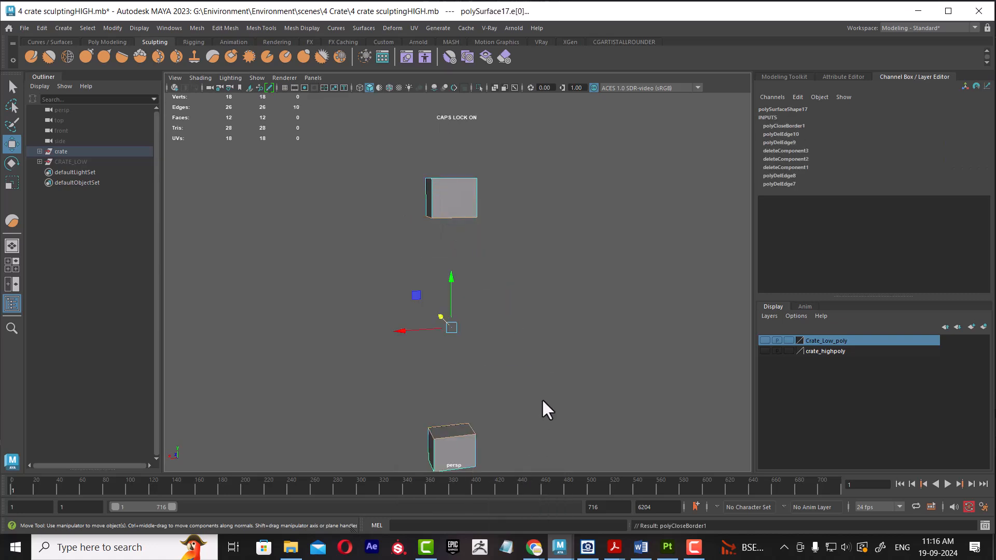
pyautogui.hotkey('ctrl', 'z')
# Step: Bridge two pairs of facing border edges between the post's upper and lower end blocks
pyautogui.keyDown('alt'); pyautogui.moveTo(518, 330); pyautogui.dragTo(551, 273); pyautogui.keyUp('alt')
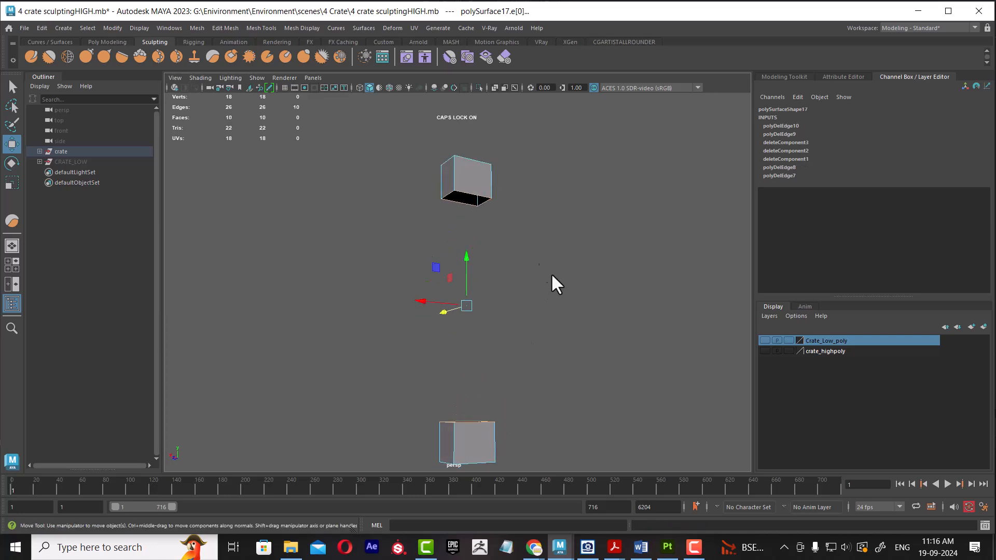
pyautogui.click(550, 272)
pyautogui.click(469, 198)
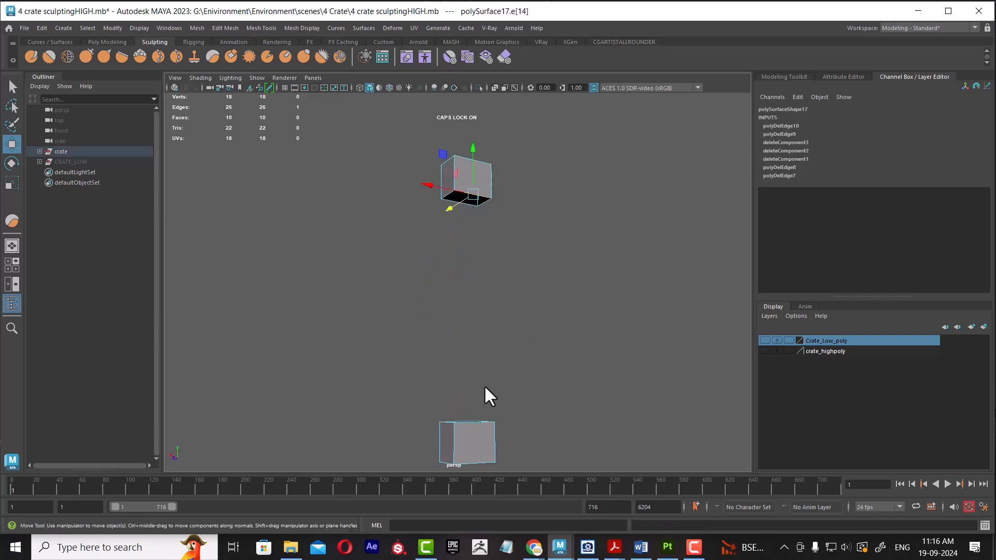
pyautogui.keyDown('shift'); pyautogui.click(474, 425); pyautogui.keyUp('shift')
pyautogui.keyDown('shift'); pyautogui.moveTo(534, 325); pyautogui.dragTo(531, 451, button='right'); pyautogui.keyUp('shift')
pyautogui.keyDown('alt'); pyautogui.moveTo(462, 393); pyautogui.dragTo(551, 312); pyautogui.keyUp('alt')
pyautogui.doubleClick(499, 208)
pyautogui.keyDown('shift'); pyautogui.moveTo(575, 307); pyautogui.dragTo(566, 436, button='right'); pyautogui.keyUp('shift')
pyautogui.keyDown('alt'); pyautogui.moveTo(571, 363); pyautogui.dragTo(568, 332); pyautogui.keyUp('alt')
pyautogui.click(536, 219)
pyautogui.click(511, 205)
pyautogui.keyDown('shift'); pyautogui.click(518, 420); pyautogui.keyUp('shift')
pyautogui.keyDown('shift'); pyautogui.moveTo(558, 388); pyautogui.dragTo(561, 460, button='right'); pyautogui.keyUp('shift')
# Step: Bridge the remaining two pairs of facing edges to complete the shaft between the end blocks
pyautogui.keyDown('alt'); pyautogui.moveTo(584, 387); pyautogui.dragTo(602, 363); pyautogui.keyUp('alt')
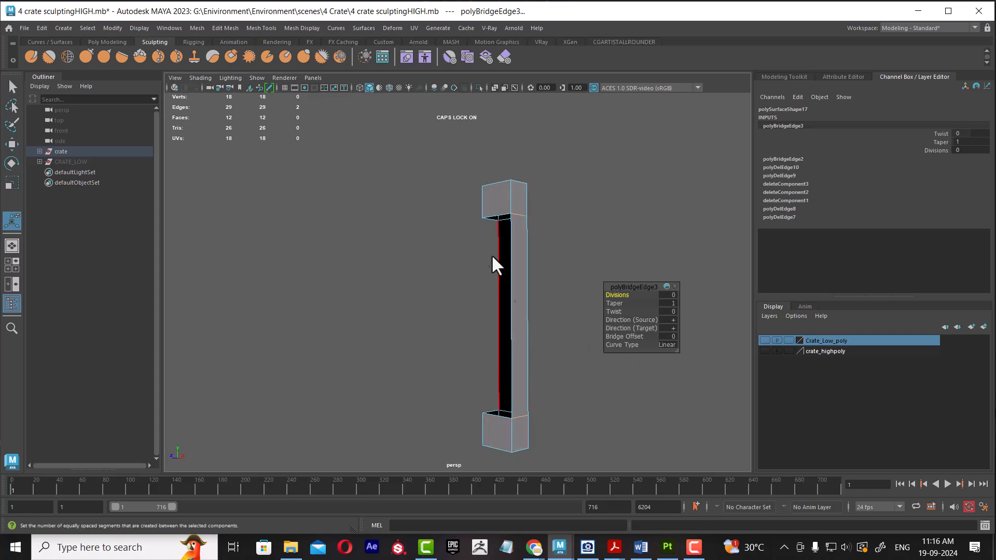
pyautogui.click(496, 218)
pyautogui.keyDown('alt'); pyautogui.moveTo(479, 341); pyautogui.dragTo(519, 383); pyautogui.keyUp('alt')
pyautogui.press('g')
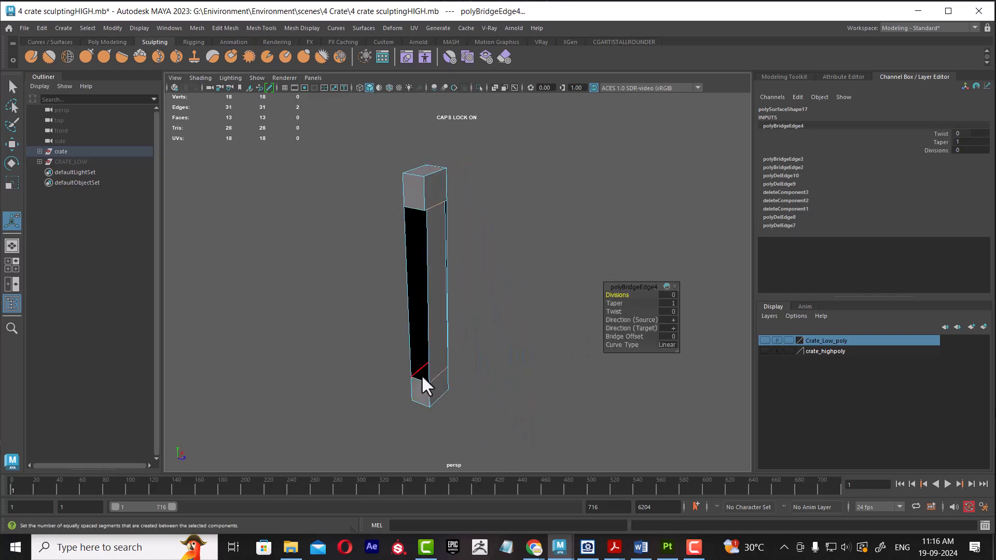
pyautogui.click(421, 373)
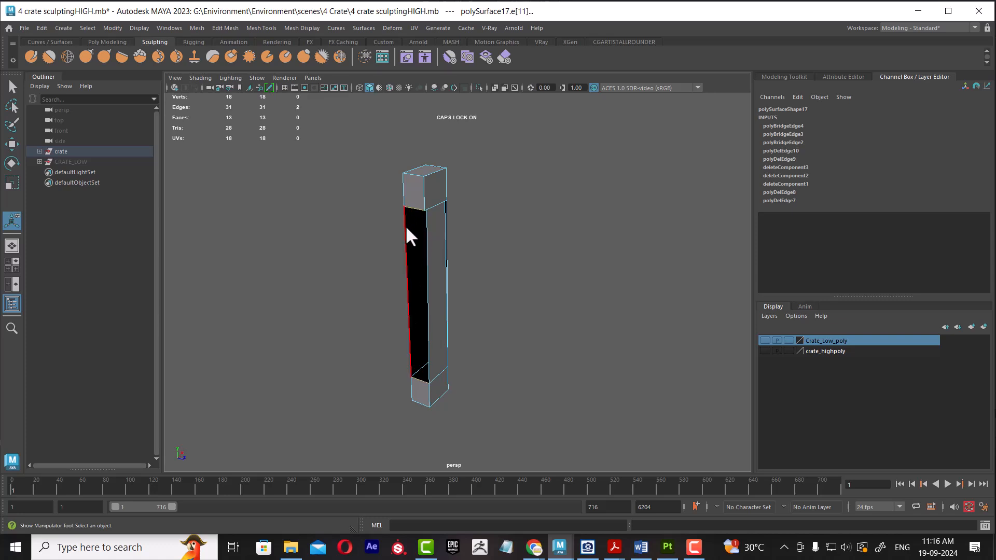
pyautogui.press('g')
# Step: Snap the two inset vertices under the upper end block onto its neighbouring corner vertices to close the gaps
pyautogui.moveTo(408, 198); pyautogui.dragTo(450, 177, button='right')
pyautogui.keyDown('alt'); pyautogui.moveTo(561, 228); pyautogui.dragTo(464, 262); pyautogui.keyUp('alt')
pyautogui.keyDown('alt'); pyautogui.moveTo(464, 261); pyautogui.dragTo(543, 296, button='right'); pyautogui.keyUp('alt')
pyautogui.click(539, 306)
pyautogui.keyDown('alt'); pyautogui.moveTo(539, 351); pyautogui.dragTo(500, 288); pyautogui.keyUp('alt')
pyautogui.keyDown('alt'); pyautogui.moveTo(500, 289); pyautogui.dragTo(507, 325, button='middle'); pyautogui.keyUp('alt')
pyautogui.keyDown('alt'); pyautogui.moveTo(508, 325); pyautogui.dragTo(524, 286); pyautogui.keyUp('alt')
pyautogui.moveTo(417, 208); pyautogui.dragTo(337, 207, button='right')
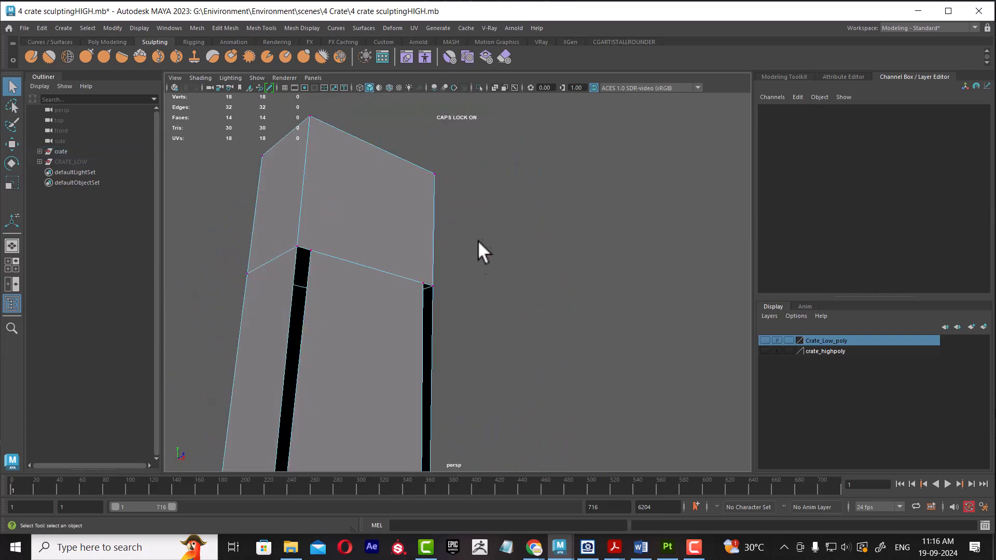
pyautogui.keyDown('alt'); pyautogui.moveTo(339, 254); pyautogui.dragTo(329, 246); pyautogui.keyUp('alt')
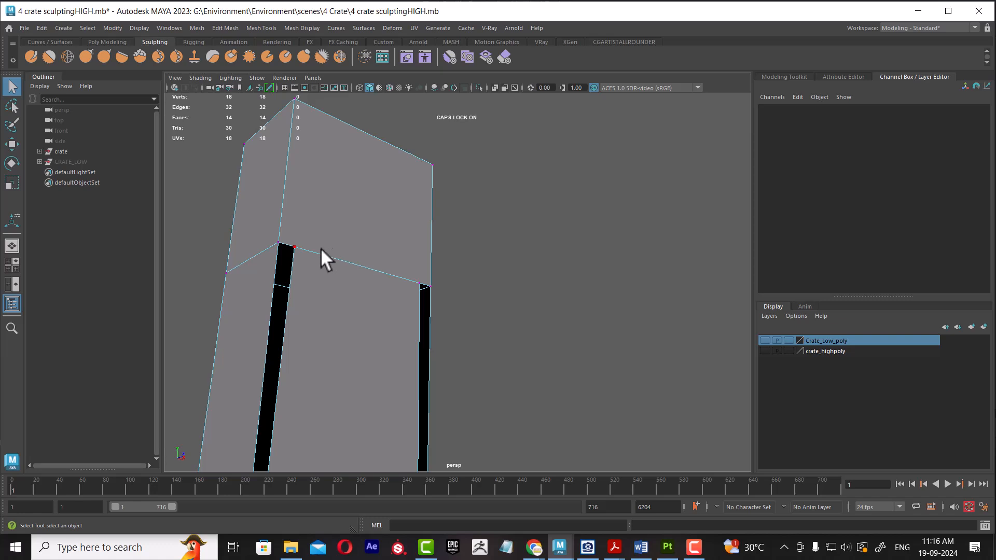
pyautogui.press('w')
pyautogui.moveTo(320, 250); pyautogui.dragTo(287, 241, button='right')
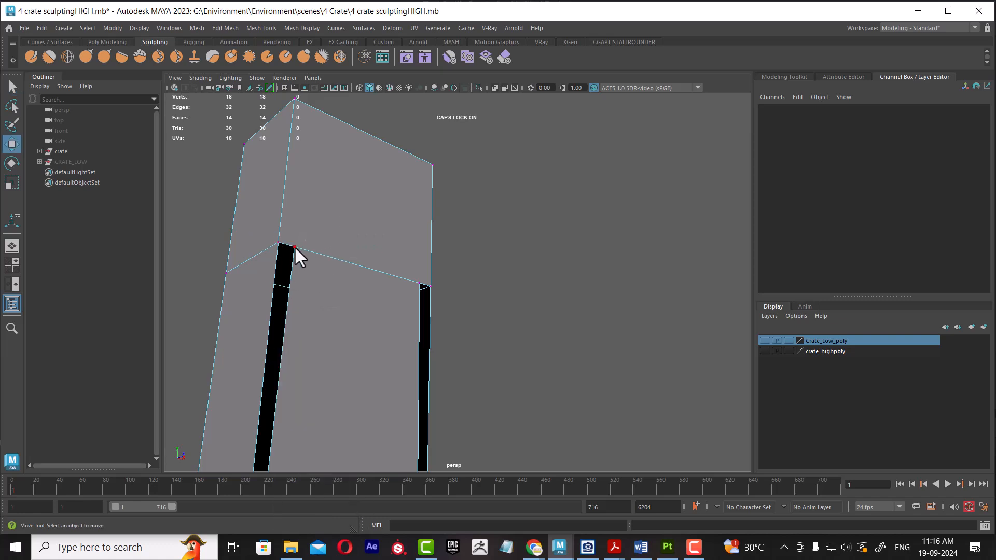
pyautogui.click(294, 247)
pyautogui.moveTo(298, 264); pyautogui.dragTo(278, 243, button='middle')
pyautogui.moveTo(316, 253); pyautogui.dragTo(279, 243)
pyautogui.click(418, 283)
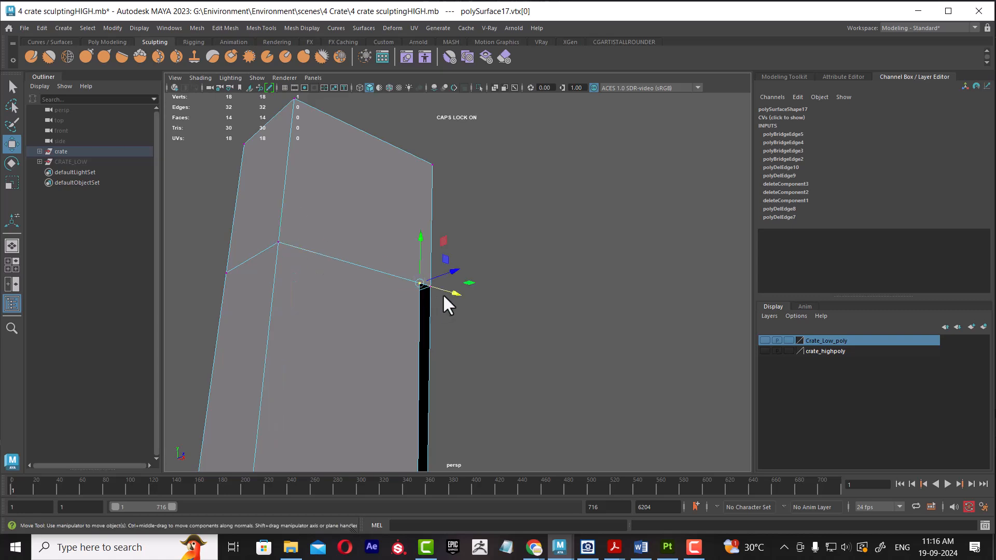
pyautogui.moveTo(440, 291); pyautogui.dragTo(453, 291)
# Step: Merge all overlapping vertices of the post with a distance threshold of 0.002
pyautogui.keyDown('alt'); pyautogui.moveTo(438, 343); pyautogui.dragTo(375, 222, button='right'); pyautogui.keyUp('alt')
pyautogui.keyDown('alt'); pyautogui.moveTo(375, 222); pyautogui.dragTo(354, 155, button='middle'); pyautogui.keyUp('alt')
pyautogui.moveTo(549, 164); pyautogui.dragTo(351, 388)
pyautogui.keyDown('alt'); pyautogui.moveTo(399, 379); pyautogui.dragTo(430, 372, button='right'); pyautogui.keyUp('alt')
pyautogui.keyDown('shift'); pyautogui.moveTo(398, 260); pyautogui.dragTo(456, 204, button='right'); pyautogui.keyUp('shift')
pyautogui.keyDown('alt'); pyautogui.moveTo(390, 288); pyautogui.dragTo(420, 282, button='right'); pyautogui.keyUp('alt')
pyautogui.keyDown('alt'); pyautogui.moveTo(420, 282); pyautogui.dragTo(470, 384, button='middle'); pyautogui.keyUp('alt')
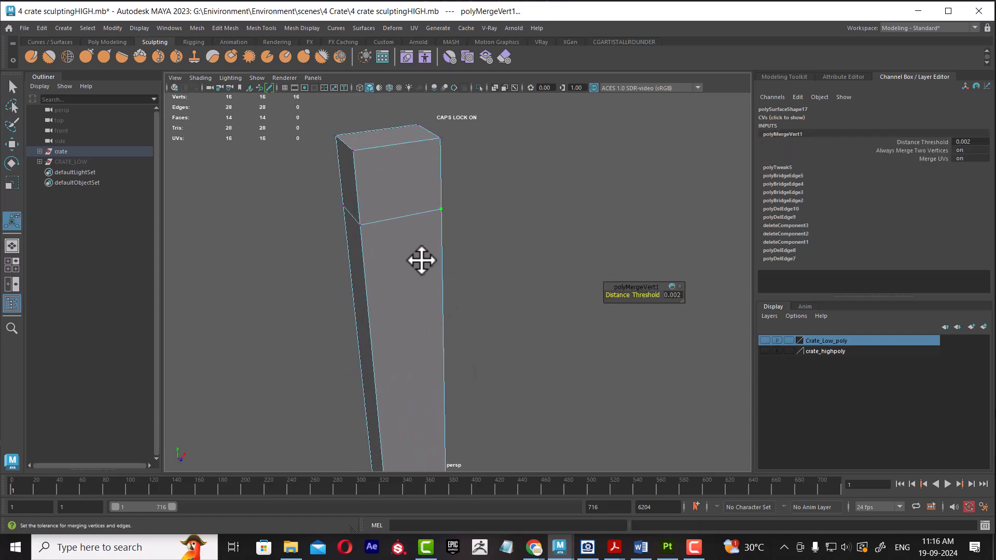
# Step: Delete the two horizontal edge loops where the end blocks meet the post's shaft
pyautogui.moveTo(421, 262); pyautogui.dragTo(420, 217, button='right')
pyautogui.doubleClick(409, 213)
pyautogui.press('Delete')
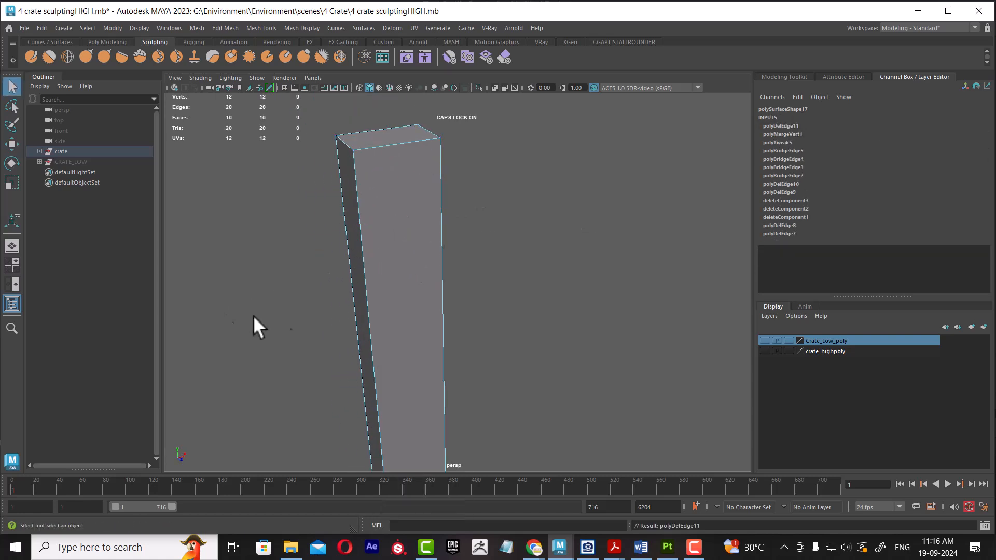
pyautogui.keyDown('alt'); pyautogui.moveTo(224, 327); pyautogui.dragTo(475, 161, button='middle'); pyautogui.keyUp('alt')
pyautogui.doubleClick(419, 397)
pyautogui.keyDown('shift'); pyautogui.moveTo(512, 333); pyautogui.dragTo(363, 402, button='right'); pyautogui.keyUp('shift')
# Step: Select the simplified low-poly post as an object and exit isolation to show the whole crate
pyautogui.keyDown('alt'); pyautogui.moveTo(354, 407); pyautogui.dragTo(487, 368); pyautogui.keyUp('alt')
pyautogui.keyDown('alt'); pyautogui.moveTo(487, 369); pyautogui.dragTo(441, 308, button='right'); pyautogui.keyUp('alt')
pyautogui.keyDown('alt'); pyautogui.moveTo(440, 308); pyautogui.dragTo(497, 318); pyautogui.keyUp('alt')
pyautogui.moveTo(498, 294); pyautogui.dragTo(641, 167, button='right')
pyautogui.click(641, 167)
pyautogui.click(471, 226)
pyautogui.hotkey('ctrl', '1')
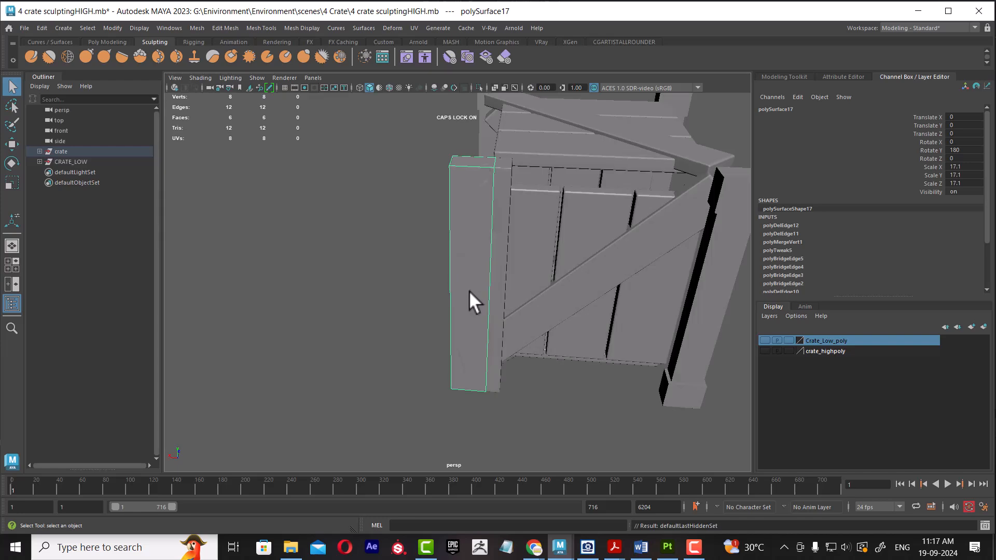
# Step: Examine from several angles how the low-poly post overlaps the high-poly corner post
pyautogui.keyDown('alt'); pyautogui.moveTo(469, 290); pyautogui.dragTo(428, 314); pyautogui.keyUp('alt')
pyautogui.keyDown('alt'); pyautogui.moveTo(427, 313); pyautogui.dragTo(467, 310, button='right'); pyautogui.keyUp('alt')
pyautogui.keyDown('alt'); pyautogui.moveTo(467, 310); pyautogui.dragTo(443, 364, button='middle'); pyautogui.keyUp('alt')
pyautogui.keyDown('alt'); pyautogui.moveTo(396, 368); pyautogui.dragTo(438, 341); pyautogui.keyUp('alt')
pyautogui.keyDown('alt'); pyautogui.moveTo(437, 341); pyautogui.dragTo(395, 268, button='middle'); pyautogui.keyUp('alt')
pyautogui.keyDown('alt'); pyautogui.moveTo(395, 269); pyautogui.dragTo(428, 305, button='right'); pyautogui.keyUp('alt')
pyautogui.moveTo(429, 306)
pyautogui.keyDown('alt'); pyautogui.mouseDown(button='middle')
pyautogui.moveTo(420, 327)
pyautogui.moveTo(413, 313)
pyautogui.mouseUp(button='middle'); pyautogui.keyUp('alt')
pyautogui.keyDown('alt'); pyautogui.moveTo(413, 313); pyautogui.dragTo(426, 332); pyautogui.keyUp('alt')
pyautogui.keyDown('alt'); pyautogui.moveTo(427, 332); pyautogui.dragTo(449, 350, button='right'); pyautogui.keyUp('alt')
pyautogui.keyDown('alt'); pyautogui.moveTo(449, 350); pyautogui.dragTo(406, 278); pyautogui.keyUp('alt')
# Step: In the wireframe top view, move the low-poly post's short-side vertices outward to match the high-poly post's full width
pyautogui.press('space')
pyautogui.moveTo(471, 402); pyautogui.dragTo(469, 405)
pyautogui.press('f')
pyautogui.keyDown('alt'); pyautogui.moveTo(555, 369); pyautogui.dragTo(555, 282, button='right'); pyautogui.keyUp('alt')
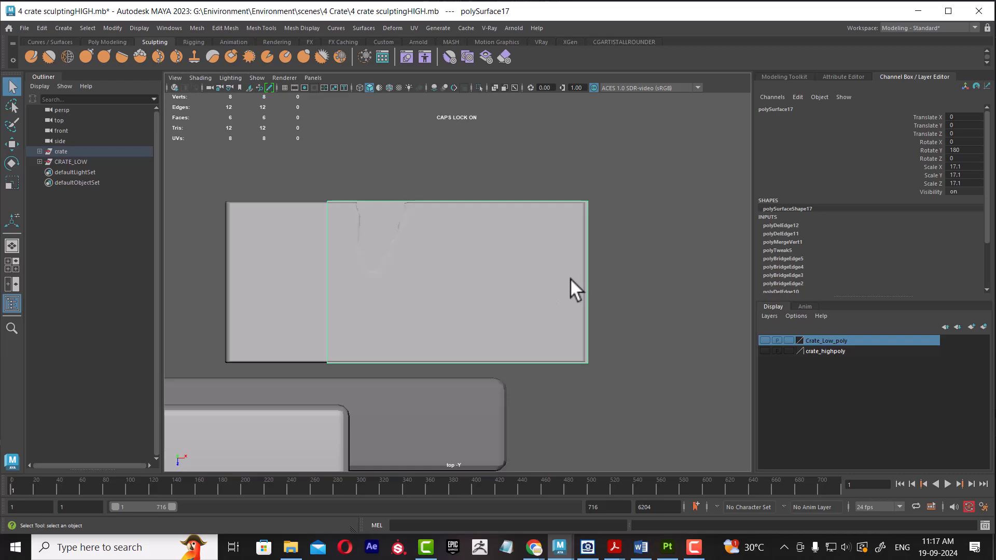
pyautogui.press('4')
pyautogui.keyDown('alt'); pyautogui.moveTo(595, 242); pyautogui.dragTo(641, 269, button='right'); pyautogui.keyUp('alt')
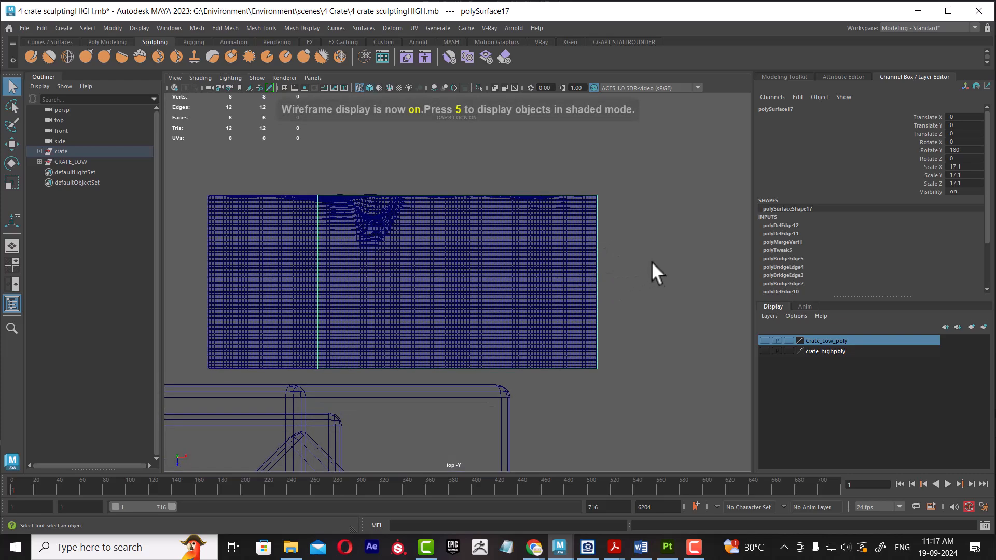
pyautogui.moveTo(663, 237); pyautogui.dragTo(607, 244, button='right')
pyautogui.moveTo(307, 167); pyautogui.dragTo(365, 386)
pyautogui.press('w')
pyautogui.moveTo(364, 282); pyautogui.dragTo(261, 278)
# Step: Return to the shaded perspective view and delete the low-poly post overlapping the sculpted high-poly corner post
pyautogui.press('space')
pyautogui.moveTo(358, 307); pyautogui.dragTo(357, 280)
pyautogui.keyDown('alt'); pyautogui.moveTo(359, 281); pyautogui.dragTo(469, 268); pyautogui.keyUp('alt')
pyautogui.keyDown('alt'); pyautogui.moveTo(469, 268); pyautogui.dragTo(549, 361, button='right'); pyautogui.keyUp('alt')
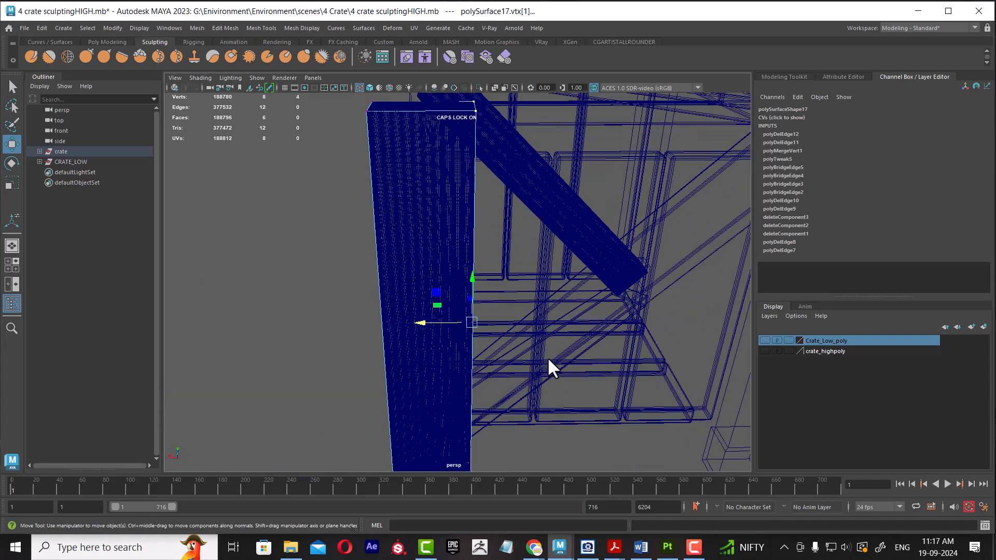
pyautogui.press('5')
pyautogui.keyDown('alt'); pyautogui.moveTo(534, 350); pyautogui.dragTo(409, 352); pyautogui.keyUp('alt')
pyautogui.press('F8')
pyautogui.press('Delete')
# Step: Examine the sculpted high-poly corner post up close and in relation to the rest of the crate
pyautogui.click(465, 312)
pyautogui.keyDown('alt'); pyautogui.moveTo(409, 351); pyautogui.dragTo(436, 363, button='right'); pyautogui.keyUp('alt')
pyautogui.keyDown('alt'); pyautogui.moveTo(404, 269); pyautogui.dragTo(469, 357, button='middle'); pyautogui.keyUp('alt')
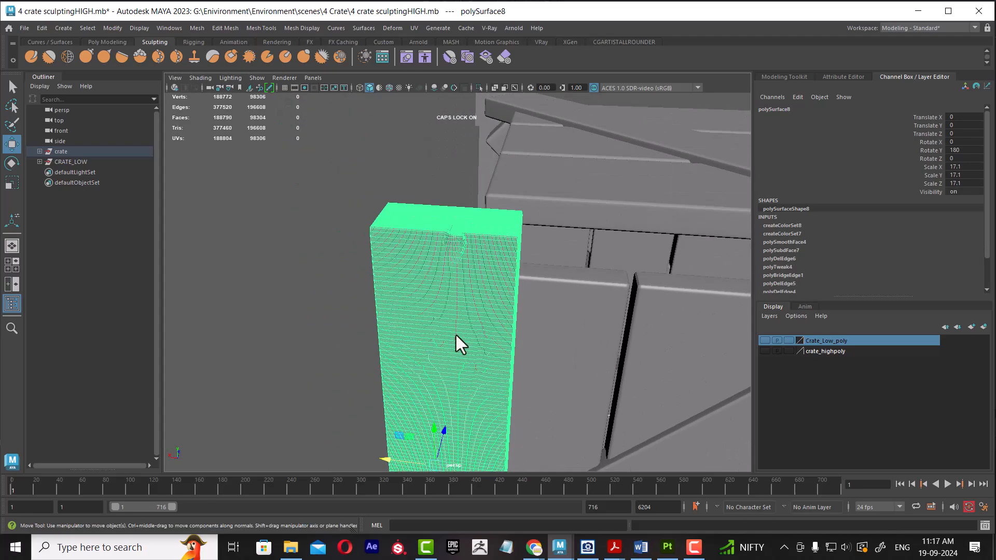
pyautogui.keyDown('alt'); pyautogui.moveTo(469, 356); pyautogui.dragTo(501, 373, button='right'); pyautogui.keyUp('alt')
pyautogui.click(320, 277)
pyautogui.keyDown('alt'); pyautogui.moveTo(467, 275); pyautogui.dragTo(478, 291); pyautogui.keyUp('alt')
pyautogui.scroll(3, 471, 246)
pyautogui.keyDown('alt'); pyautogui.moveTo(472, 249); pyautogui.dragTo(428, 309); pyautogui.keyUp('alt')
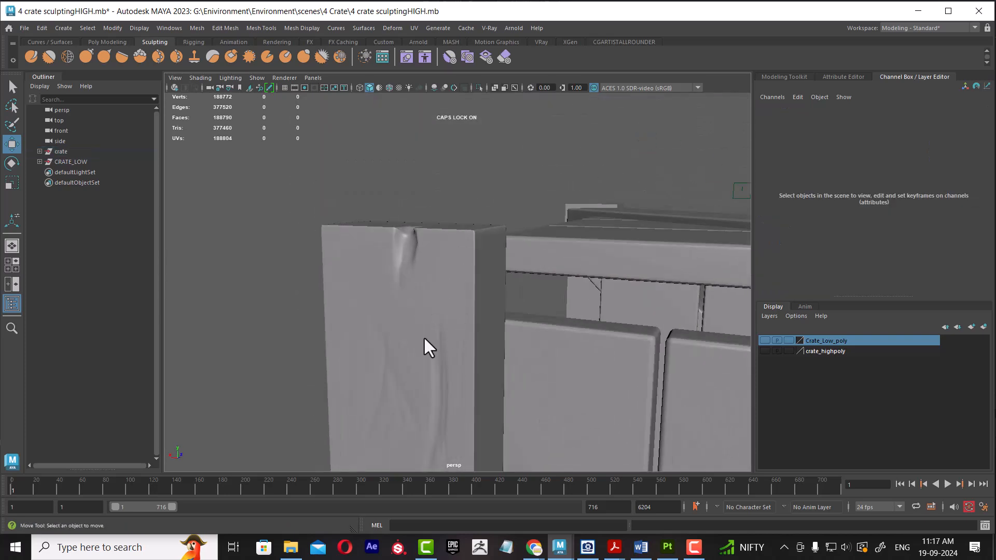
pyautogui.click(429, 331)
pyautogui.keyDown('alt'); pyautogui.moveTo(416, 321); pyautogui.dragTo(378, 195, button='right'); pyautogui.keyUp('alt')
pyautogui.keyDown('alt'); pyautogui.moveTo(377, 195); pyautogui.dragTo(306, 311); pyautogui.keyUp('alt')
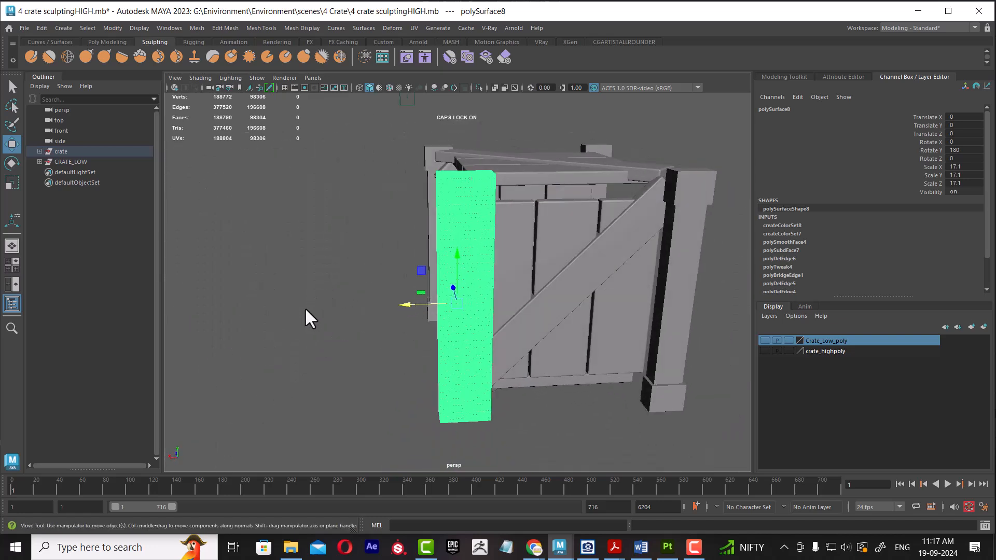
pyautogui.click(305, 310)
# Step: Save the scene under the new name 4 crate sculptingHIGH1.mb
pyautogui.click(25, 28)
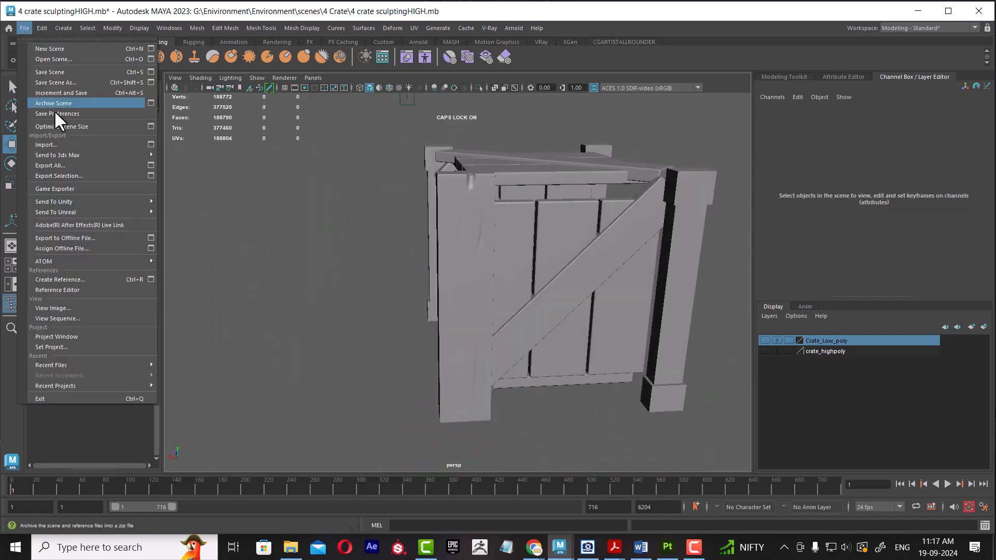
pyautogui.click(84, 79)
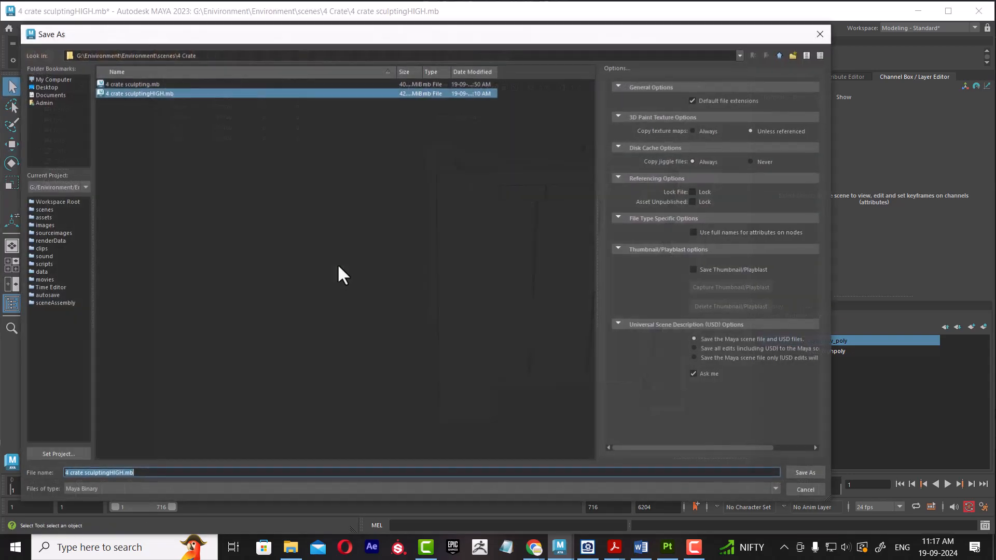
pyautogui.click(123, 474)
pyautogui.write('1')
pyautogui.press('Return')
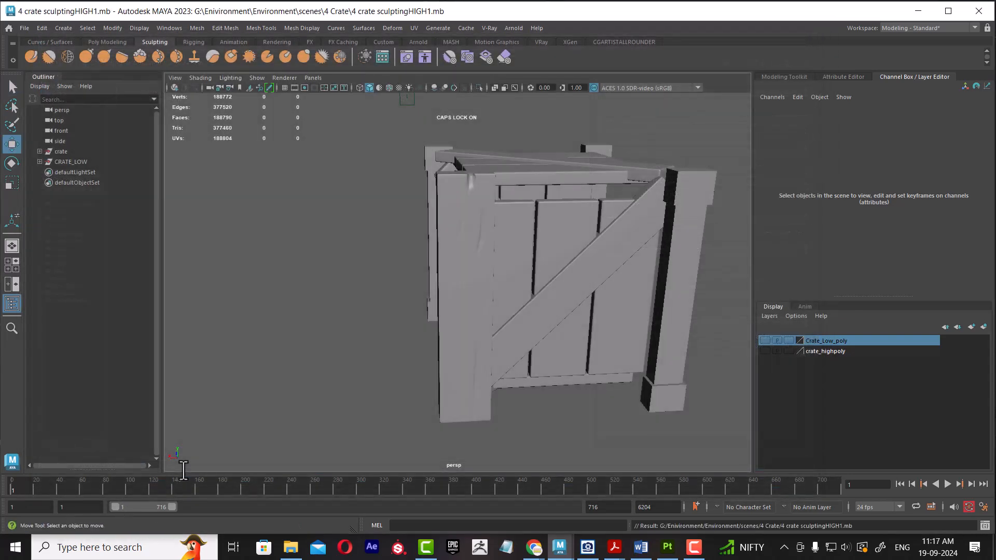
# Step: Try to retopologize the sculpted corner post with a target face count of 1000 and 10% tolerance, with mesh preprocessing on
pyautogui.click(445, 297)
pyautogui.press('f')
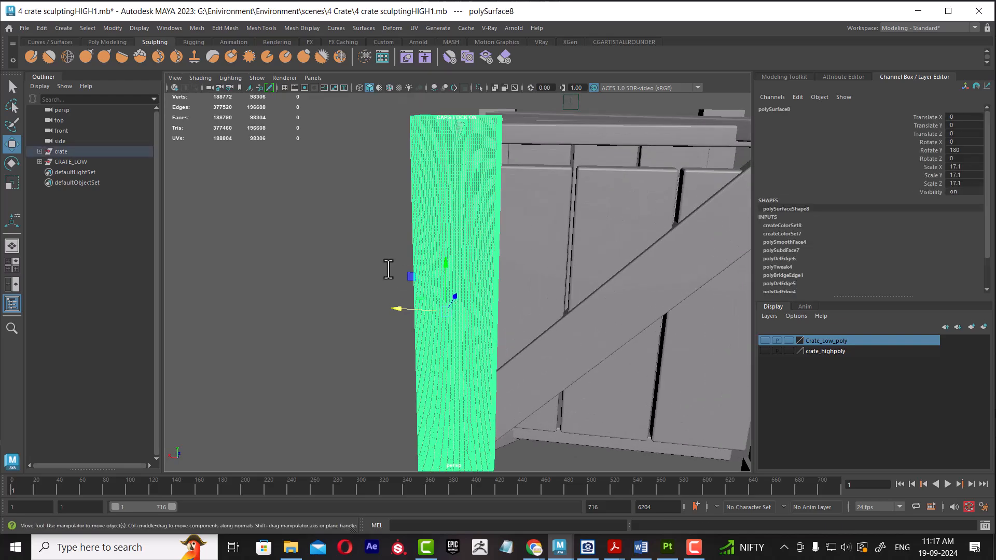
pyautogui.keyDown('shift'); pyautogui.rightClick(353, 207); pyautogui.keyUp('shift')
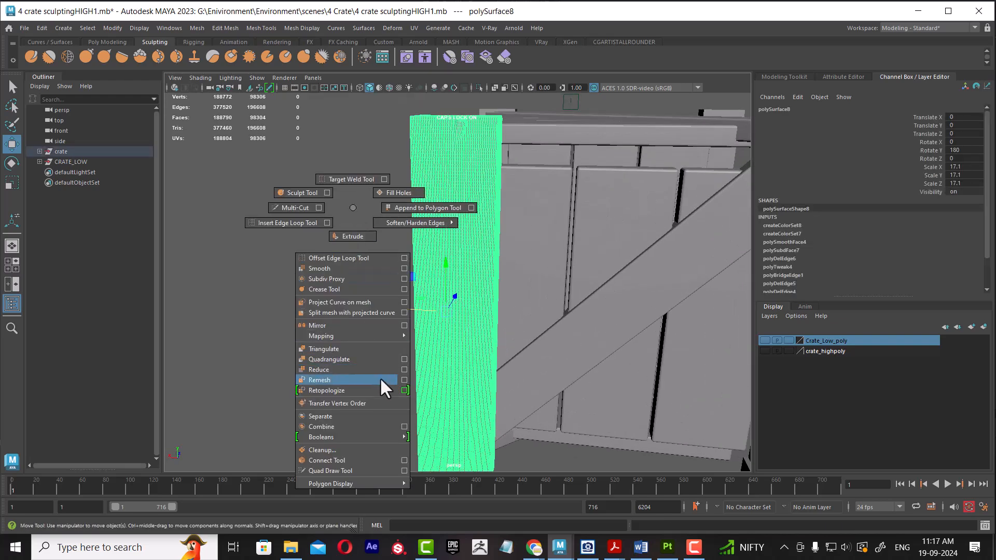
pyautogui.click(405, 389)
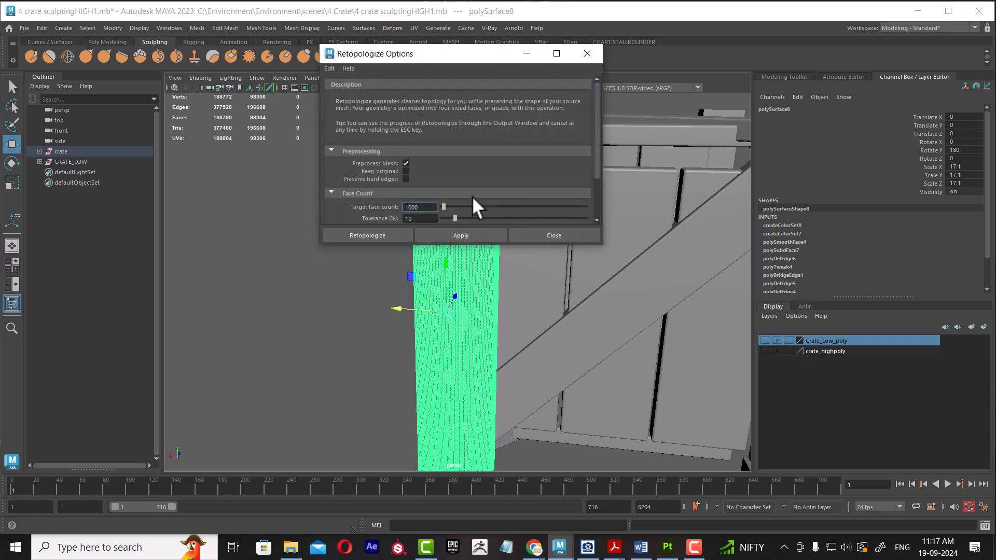
pyautogui.moveTo(458, 56); pyautogui.dragTo(734, 89)
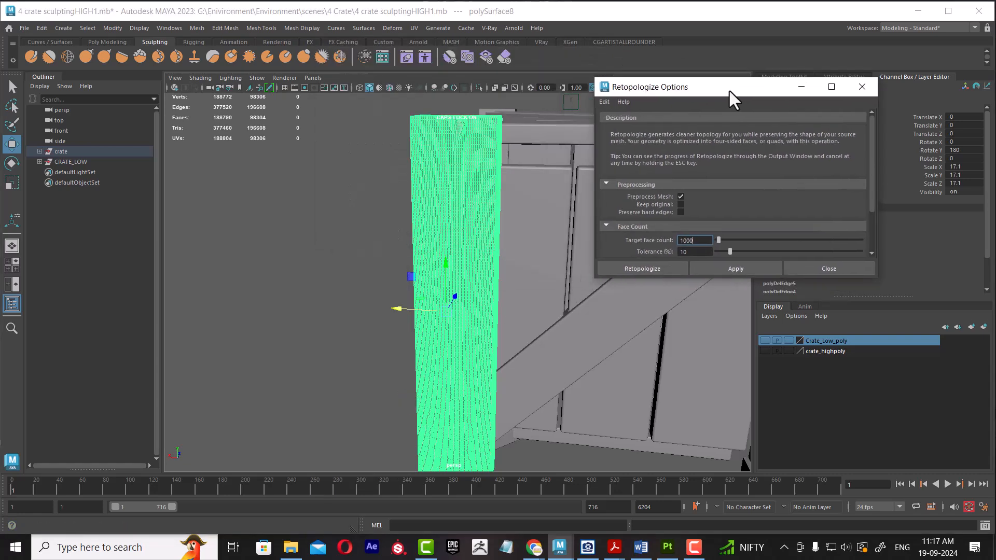
pyautogui.click(732, 262)
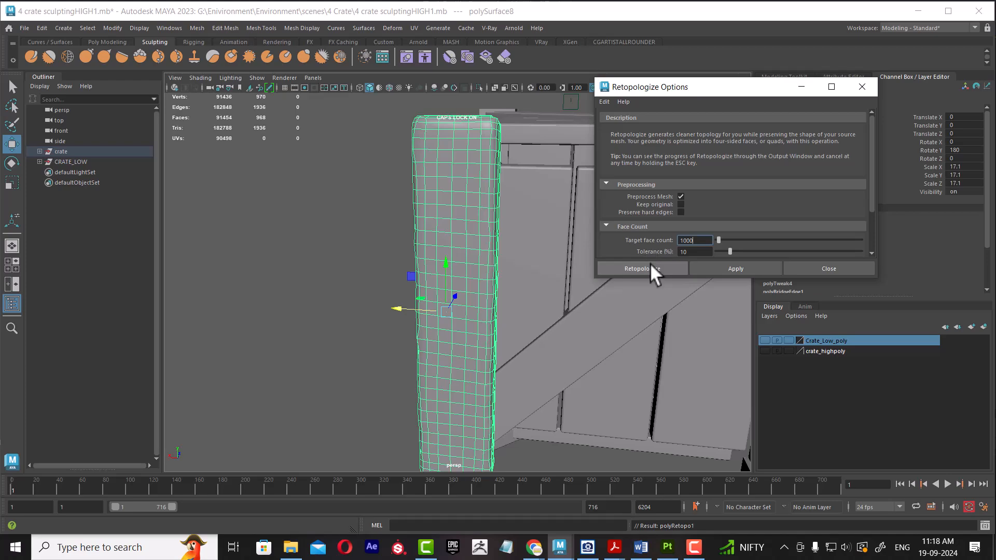
# Step: Inspect the retopologized post's rounded end and undo the retopology
pyautogui.keyDown('alt'); pyautogui.moveTo(441, 256); pyautogui.dragTo(459, 222); pyautogui.keyUp('alt')
pyautogui.scroll(3, 459, 222)
pyautogui.keyDown('alt'); pyautogui.moveTo(459, 222); pyautogui.dragTo(485, 356, button='middle'); pyautogui.keyUp('alt')
pyautogui.keyDown('alt'); pyautogui.moveTo(484, 356); pyautogui.dragTo(555, 293); pyautogui.keyUp('alt')
pyautogui.keyDown('alt'); pyautogui.moveTo(555, 293); pyautogui.dragTo(467, 266, button='right'); pyautogui.keyUp('alt')
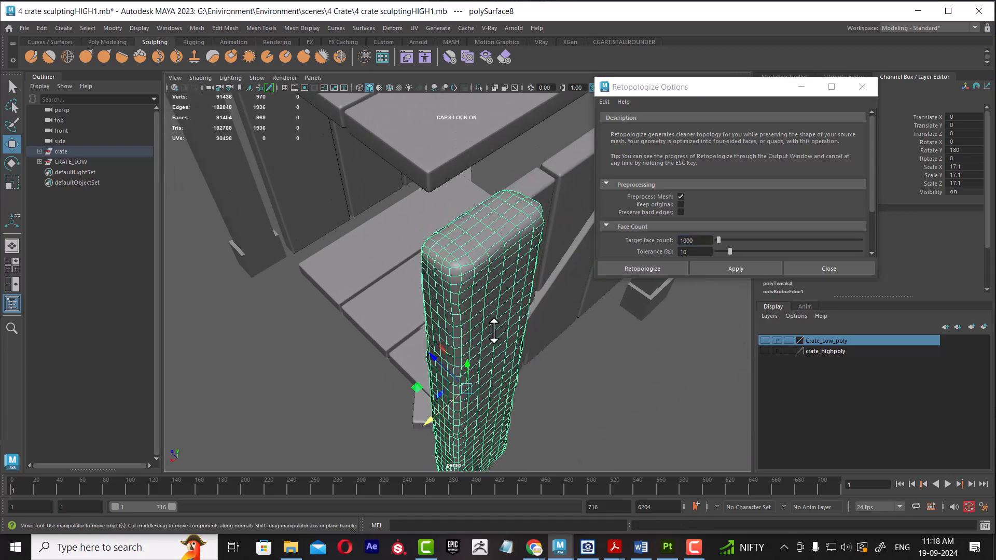
pyautogui.hotkey('ctrl', 'z')
# Step: Retopologize the sculpted corner post with Keep original and Preserve hard edges on, target face count 1000 and 10% tolerance
pyautogui.keyDown('alt'); pyautogui.moveTo(586, 369); pyautogui.dragTo(558, 369); pyautogui.keyUp('alt')
pyautogui.scroll(-3, 695, 208)
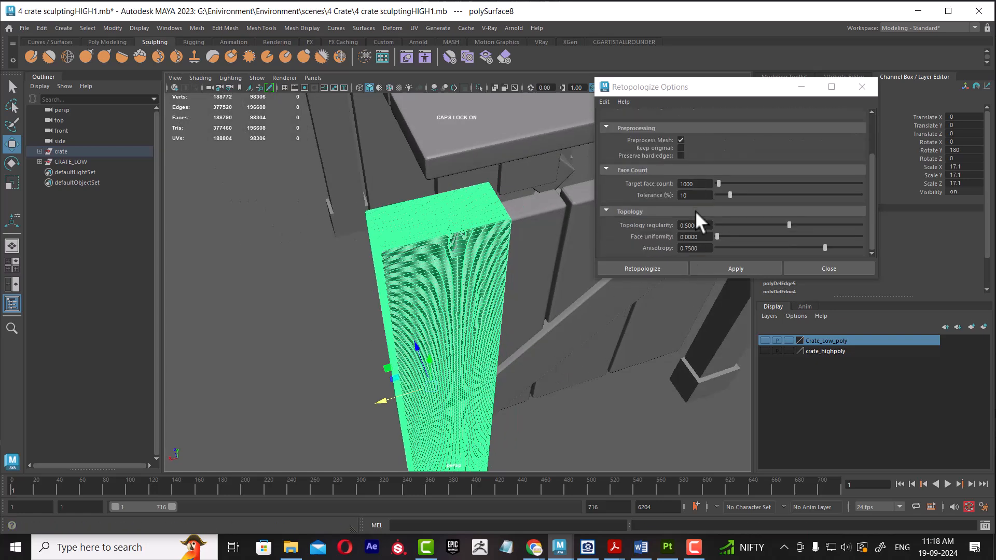
pyautogui.click(681, 148)
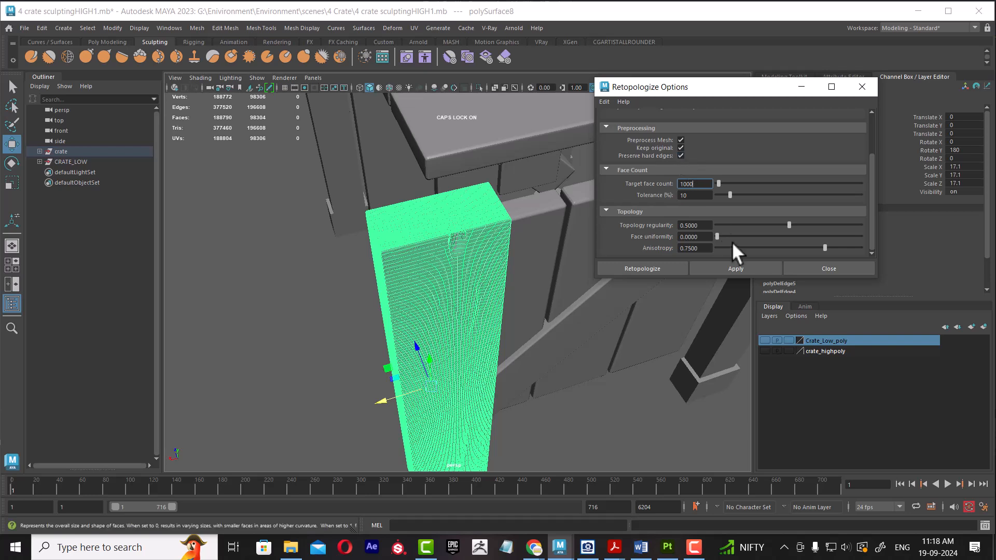
pyautogui.click(726, 269)
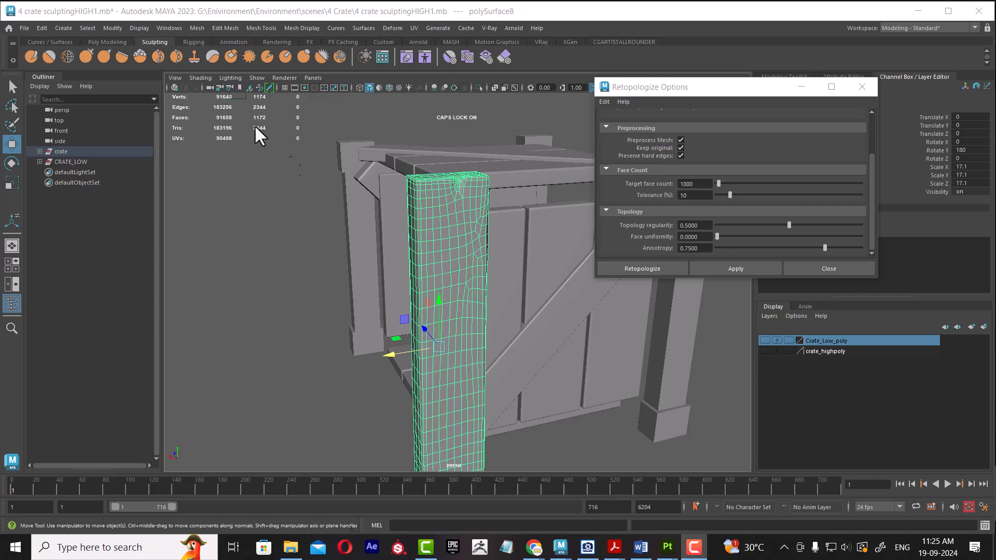
pyautogui.click(821, 270)
# Step: Inspect the retopologized corner post from above, both with its wireframe and as a plain shaded surface
pyautogui.click(290, 317)
pyautogui.click(443, 245)
pyautogui.keyDown('alt'); pyautogui.moveTo(534, 288); pyautogui.dragTo(614, 390); pyautogui.keyUp('alt')
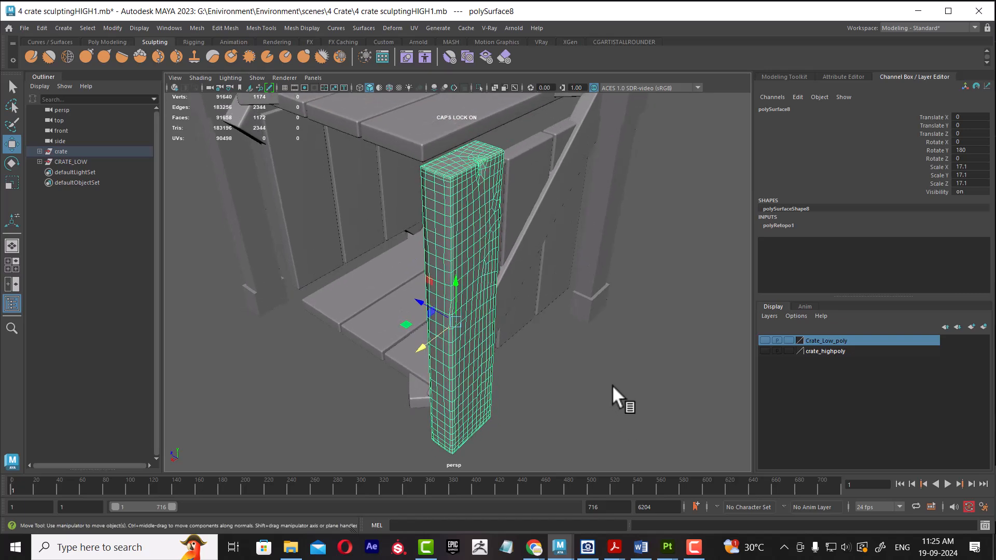
pyautogui.click(626, 382)
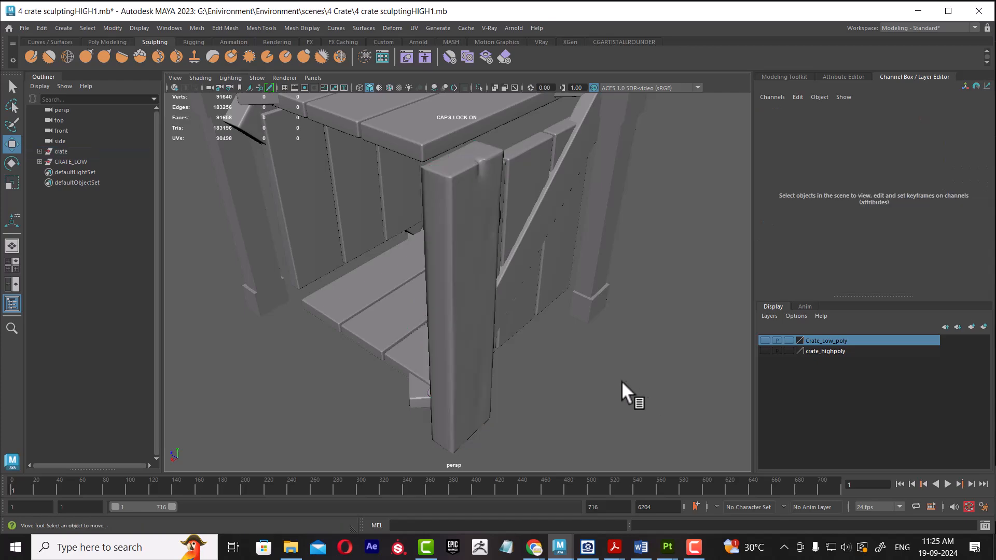
pyautogui.click(495, 323)
pyautogui.moveTo(550, 323)
pyautogui.keyDown('alt'); pyautogui.mouseDown()
pyautogui.moveTo(479, 331)
pyautogui.moveTo(573, 331)
pyautogui.moveTo(563, 338)
pyautogui.mouseUp(); pyautogui.keyUp('alt')
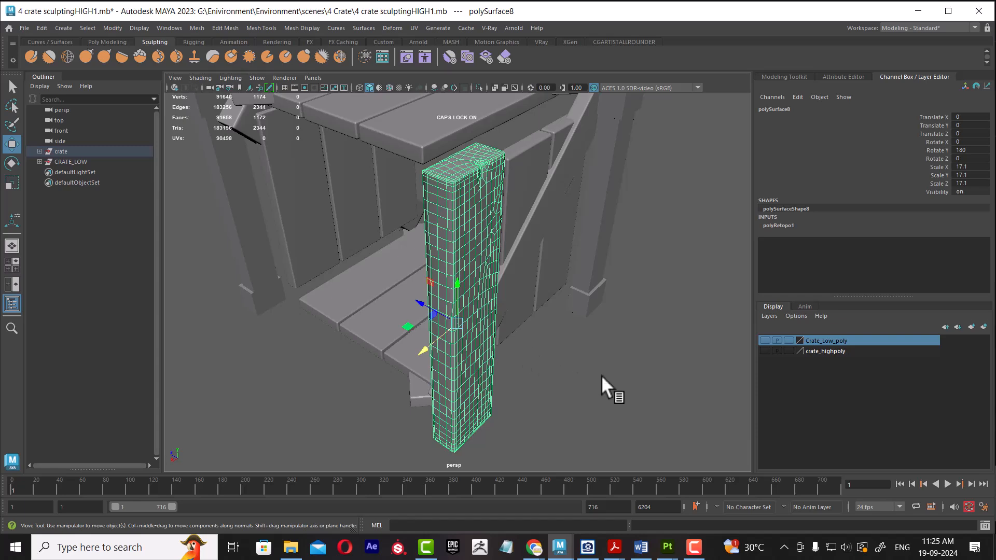
pyautogui.click(530, 402)
pyautogui.click(482, 399)
# Step: Switch to the 4 crate.mb scene to look over the original crate, and return to the 4 crate sculptingHIGH1.mb scene
pyautogui.moveTo(559, 547)
pyautogui.click(566, 501)
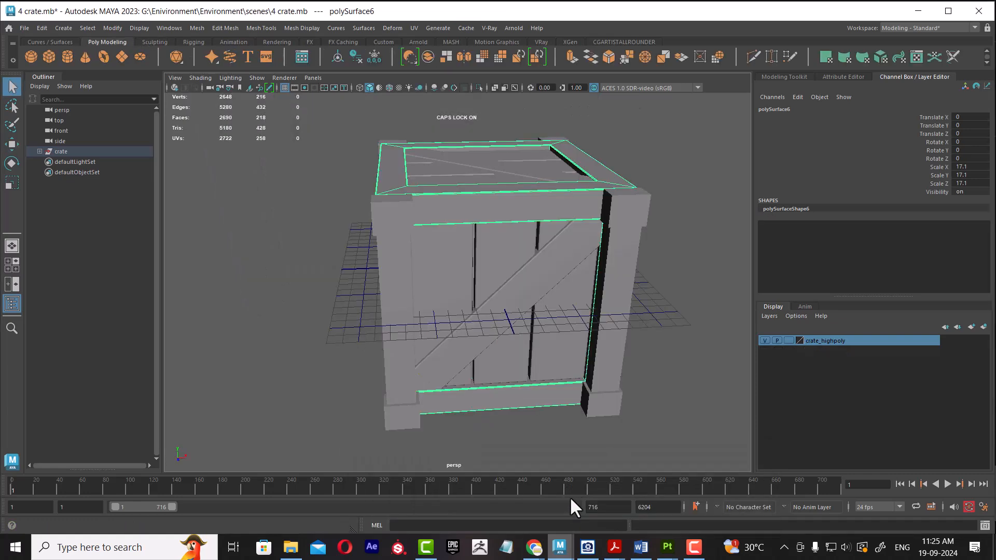
pyautogui.scroll(-3, 614, 351)
pyautogui.keyDown('alt'); pyautogui.moveTo(614, 351); pyautogui.dragTo(623, 357); pyautogui.keyUp('alt')
pyautogui.hotkey('ctrl', 's')
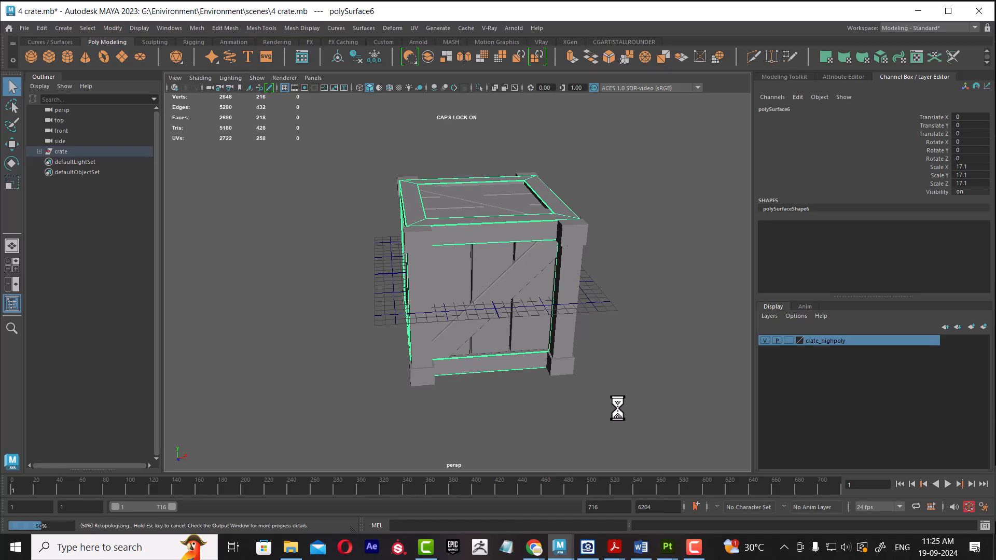
pyautogui.moveTo(558, 545)
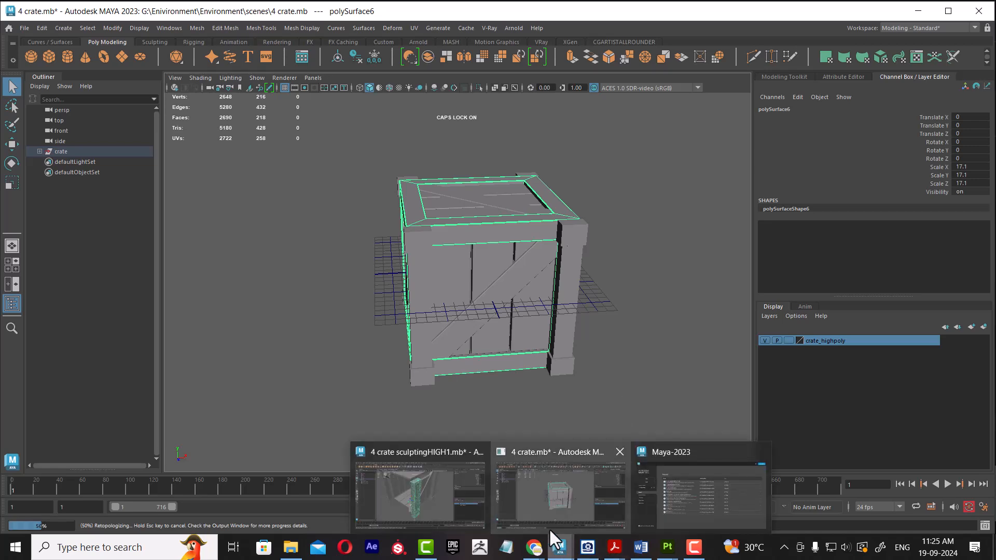
pyautogui.click(449, 512)
pyautogui.keyDown('alt'); pyautogui.moveTo(589, 363); pyautogui.dragTo(547, 359); pyautogui.keyUp('alt')
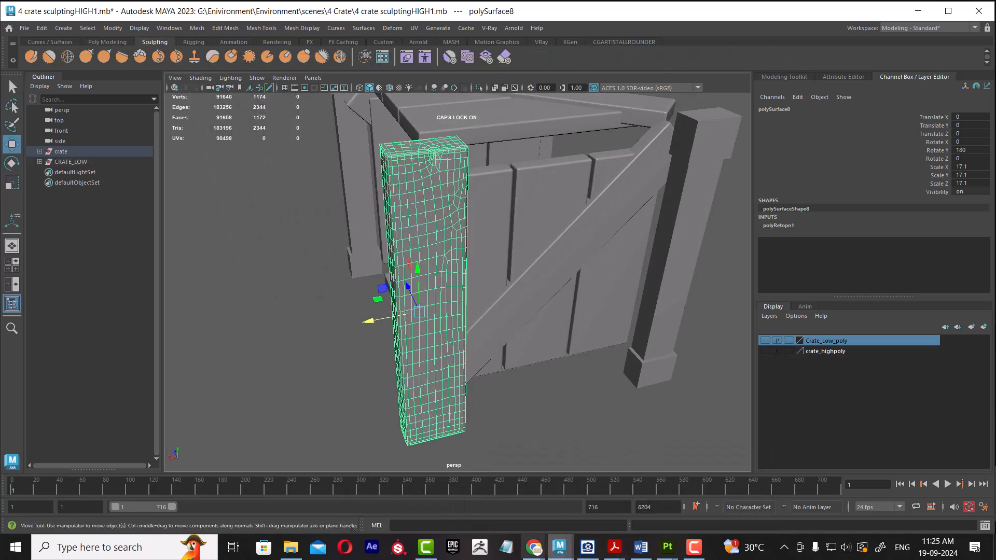
# Step: Examine the retopologized post's shading, edge flow and position against the rest of the crate from several sides
pyautogui.click(558, 550)
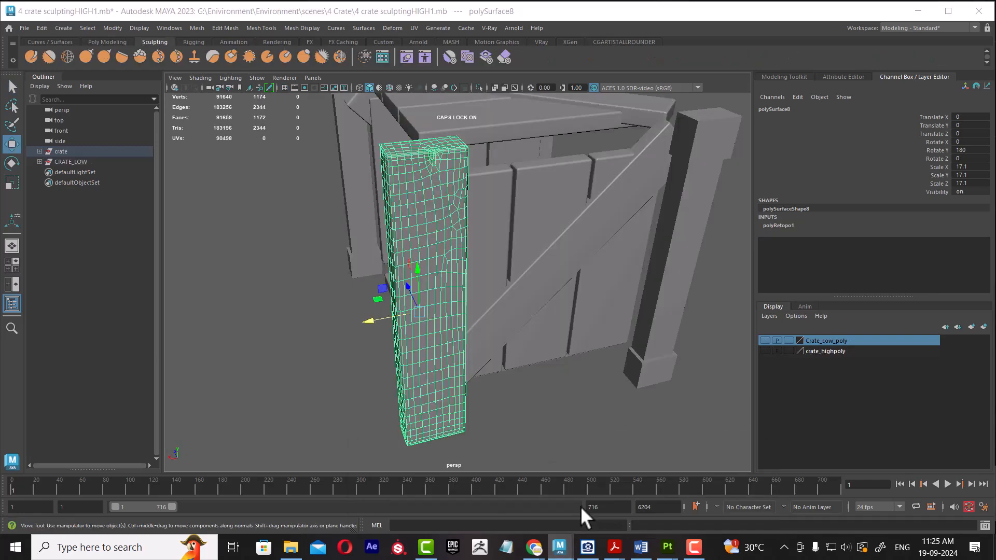
pyautogui.keyDown('alt'); pyautogui.moveTo(545, 373); pyautogui.dragTo(580, 374); pyautogui.keyUp('alt')
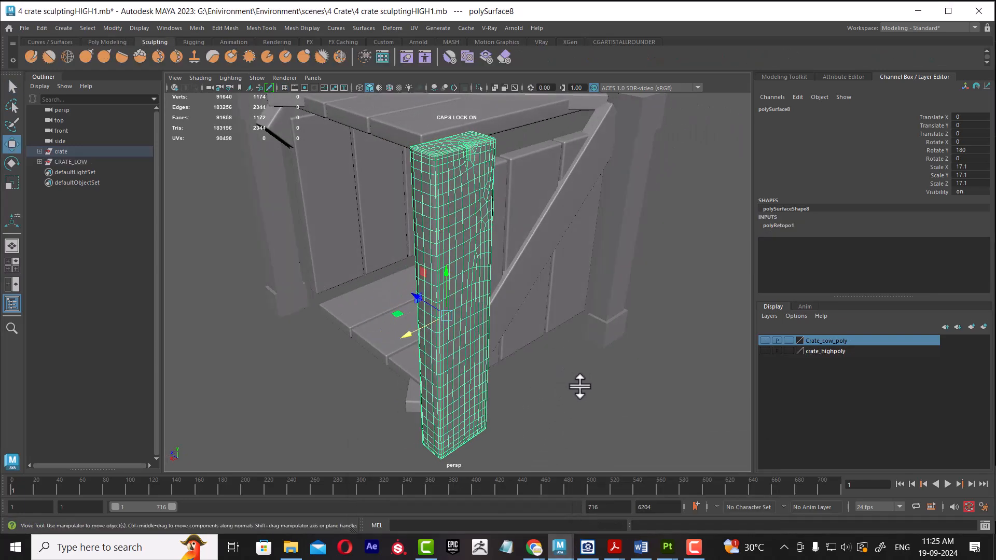
pyautogui.click(592, 369)
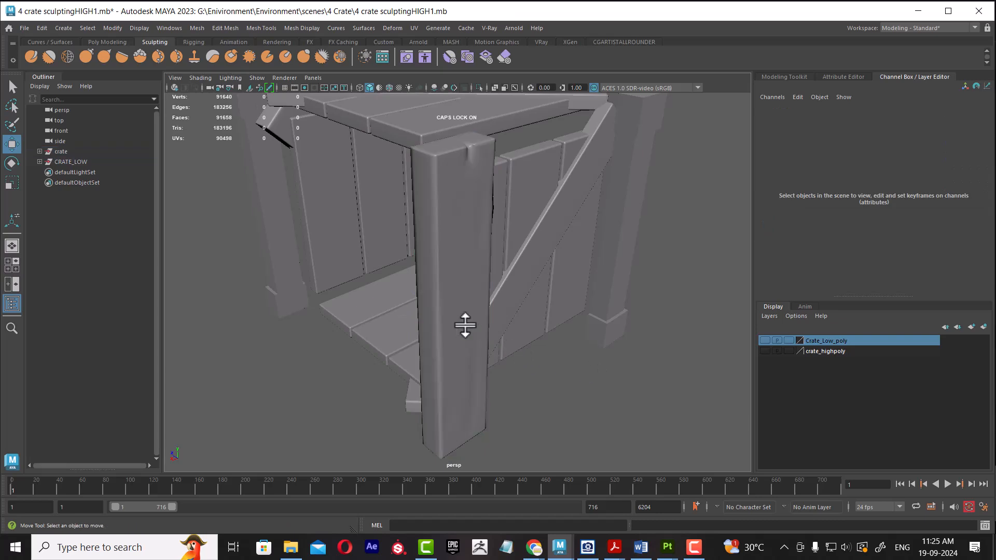
pyautogui.click(461, 319)
pyautogui.scroll(-4, 448, 285)
pyautogui.keyDown('alt'); pyautogui.moveTo(448, 284); pyautogui.dragTo(610, 474); pyautogui.keyUp('alt')
pyautogui.click(693, 550)
pyautogui.keyDown('alt'); pyautogui.moveTo(589, 285); pyautogui.dragTo(589, 395); pyautogui.keyUp('alt')
pyautogui.click(605, 337)
pyautogui.click(515, 309)
pyautogui.keyDown('alt'); pyautogui.moveTo(641, 344); pyautogui.dragTo(588, 365); pyautogui.keyUp('alt')
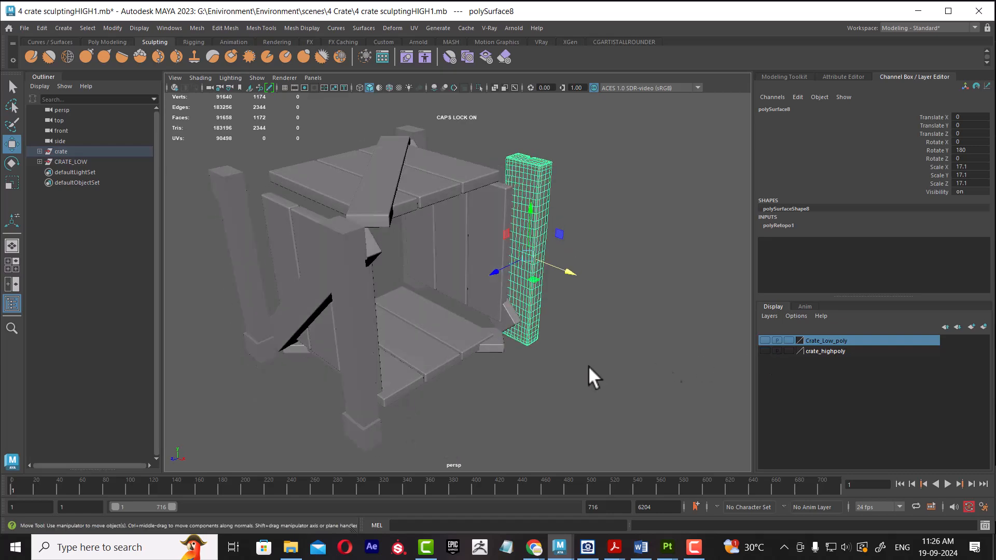
# Step: Add the retopologized post to the Crate_Low_poly layer and make that layer visible
pyautogui.rightClick(848, 341)
pyautogui.click(888, 368)
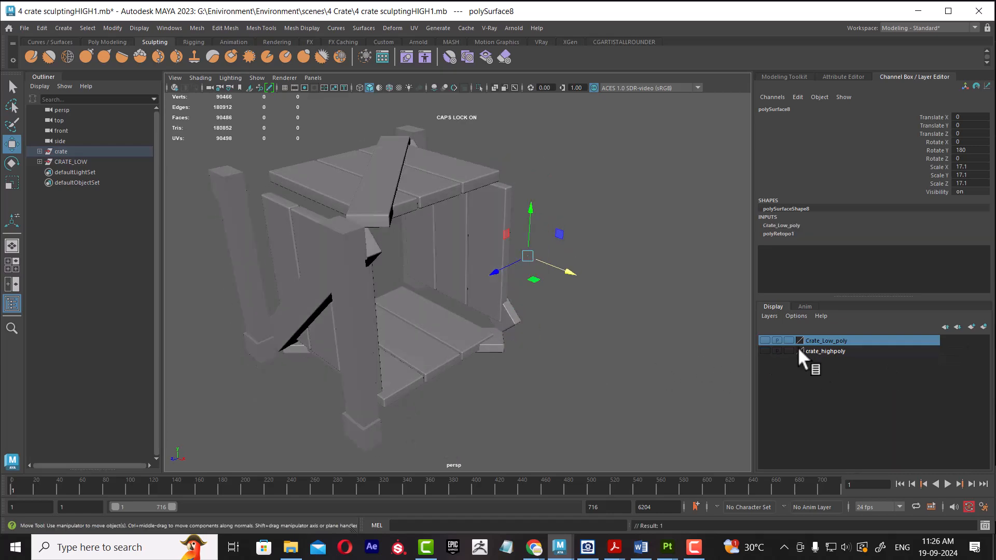
pyautogui.click(764, 341)
# Step: Hide the Crate_Low_poly layer and add the dense diagonal brace on the crate's side to the crate_highpoly layer
pyautogui.keyDown('alt'); pyautogui.moveTo(623, 313); pyautogui.dragTo(580, 337); pyautogui.keyUp('alt')
pyautogui.click(354, 315)
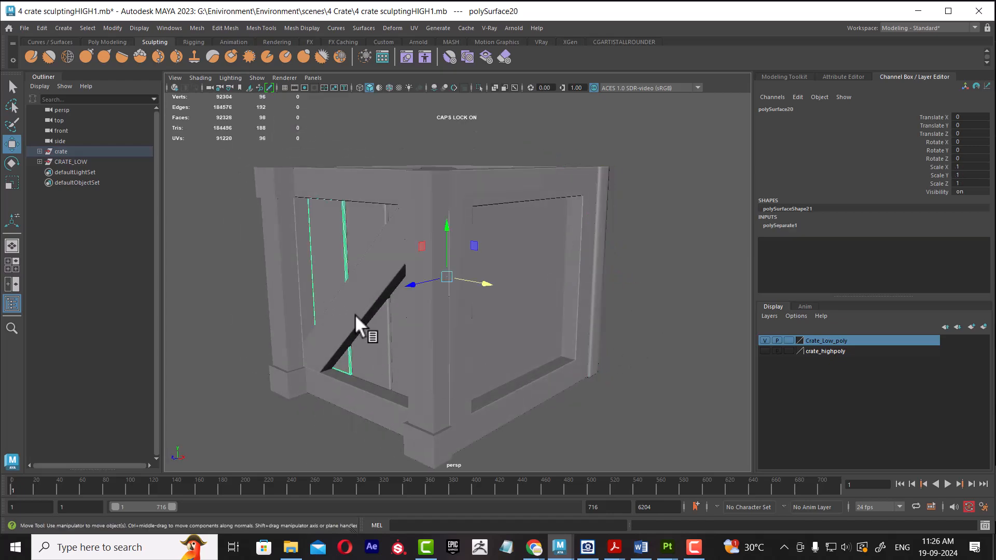
pyautogui.click(355, 314)
pyautogui.keyDown('alt'); pyautogui.moveTo(401, 365); pyautogui.dragTo(552, 369); pyautogui.keyUp('alt')
pyautogui.click(421, 379)
pyautogui.click(442, 302)
pyautogui.keyDown('alt'); pyautogui.moveTo(553, 369); pyautogui.dragTo(505, 368, button='middle'); pyautogui.keyUp('alt')
pyautogui.scroll(2, 505, 368)
pyautogui.keyDown('alt'); pyautogui.moveTo(505, 369); pyautogui.dragTo(574, 379); pyautogui.keyUp('alt')
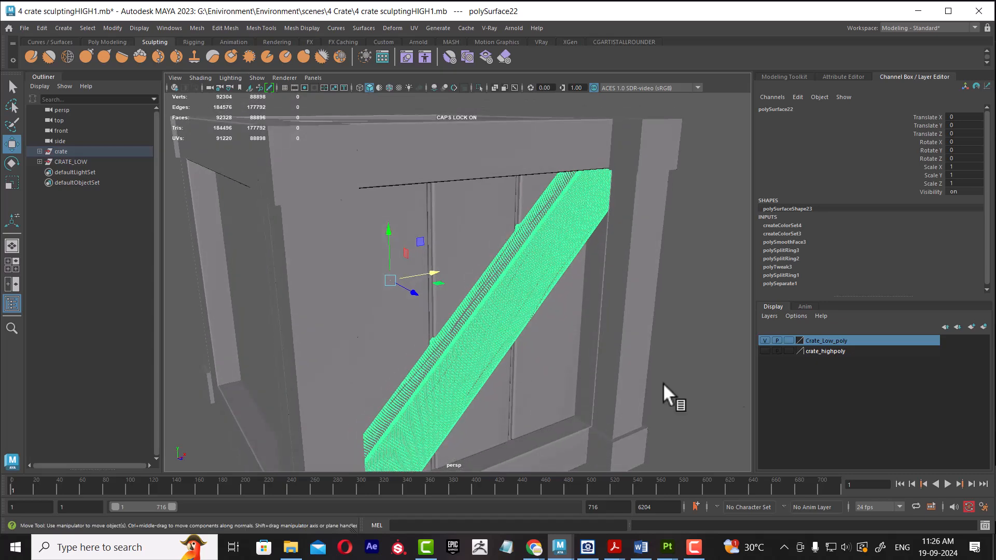
pyautogui.click(763, 340)
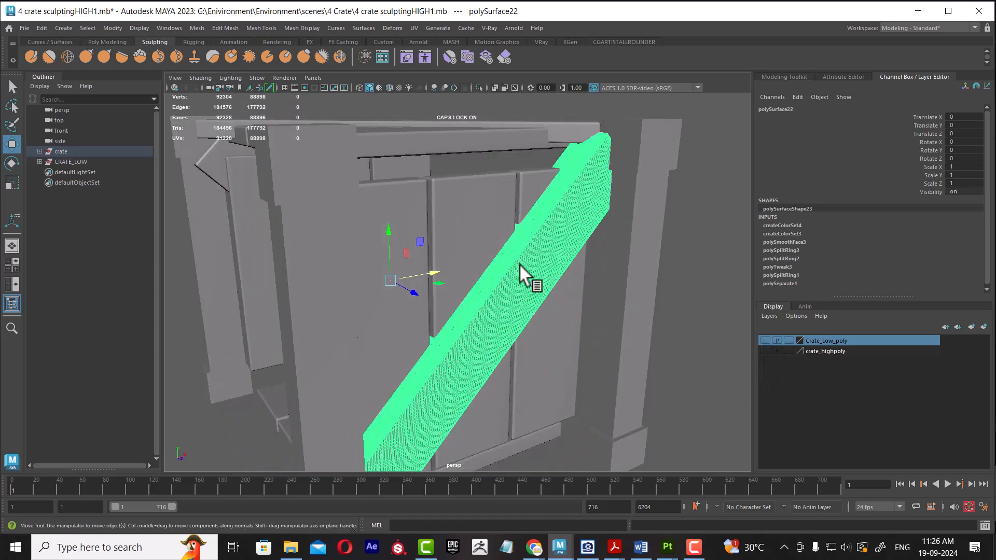
pyautogui.click(589, 334)
pyautogui.click(542, 287)
pyautogui.click(826, 350)
pyautogui.rightClick(825, 348)
pyautogui.click(845, 378)
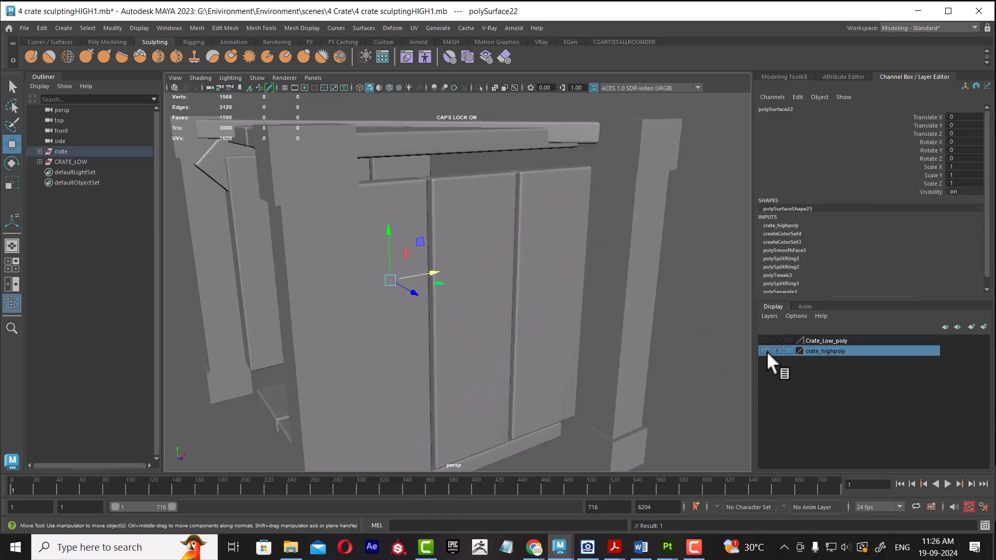
# Step: Compare the high-poly and low-poly side panels by toggling the visibility of the crate_highpoly and Crate_Low_poly layers
pyautogui.click(761, 349)
pyautogui.click(761, 349)
pyautogui.click(763, 341)
pyautogui.click(535, 272)
pyautogui.press('f')
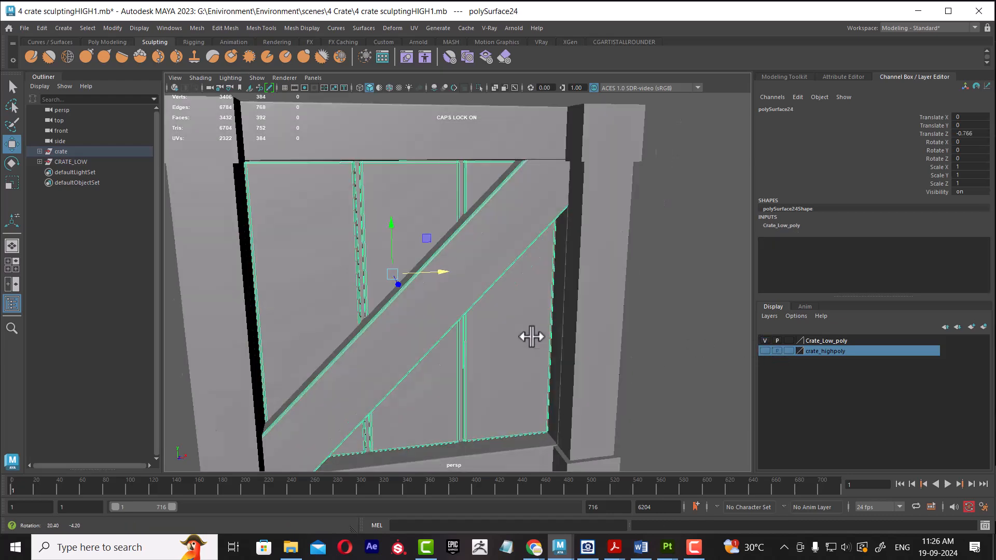
pyautogui.click(763, 340)
pyautogui.click(693, 341)
pyautogui.click(470, 326)
pyautogui.keyDown('alt'); pyautogui.moveTo(471, 326); pyautogui.dragTo(491, 341); pyautogui.keyUp('alt')
pyautogui.scroll(3, 454, 359)
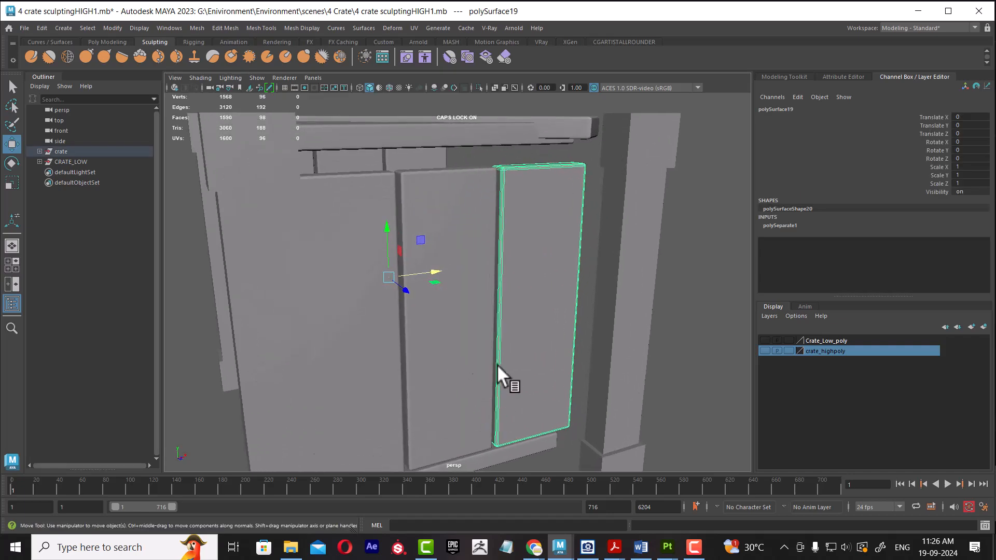
pyautogui.keyDown('alt'); pyautogui.moveTo(524, 326); pyautogui.dragTo(475, 323); pyautogui.keyUp('alt')
pyautogui.scroll(3, 498, 296)
pyautogui.scroll(2, 475, 324)
pyautogui.click(446, 332)
pyautogui.click(509, 343)
pyautogui.keyDown('shift'); pyautogui.click(444, 352); pyautogui.keyUp('shift')
pyautogui.keyDown('shift'); pyautogui.click(353, 338); pyautogui.keyUp('shift')
pyautogui.scroll(-2, 509, 332)
pyautogui.keyDown('alt'); pyautogui.moveTo(509, 331); pyautogui.dragTo(527, 338); pyautogui.keyUp('alt')
pyautogui.click(763, 341)
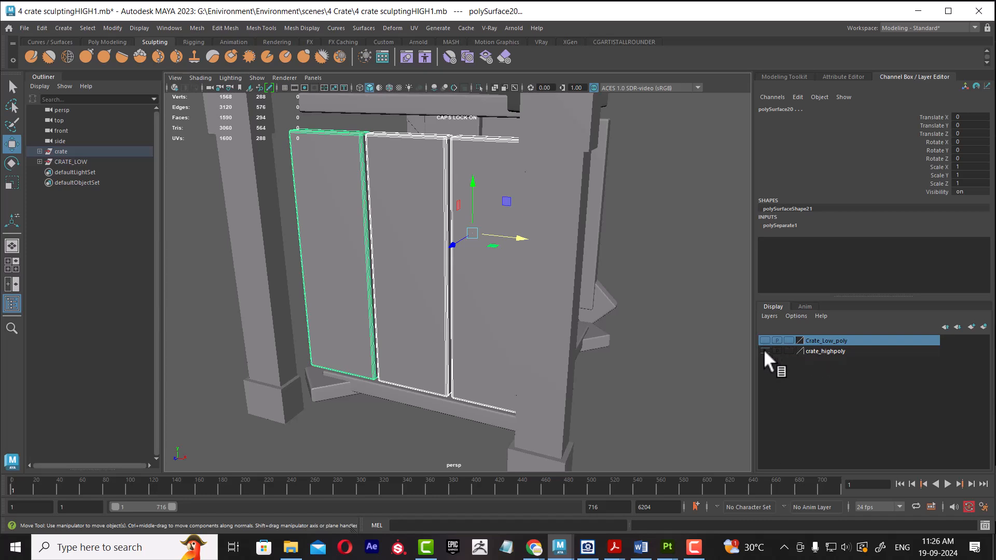
pyautogui.click(764, 351)
pyautogui.click(765, 351)
pyautogui.scroll(-5, 517, 291)
pyautogui.rightClick(825, 341)
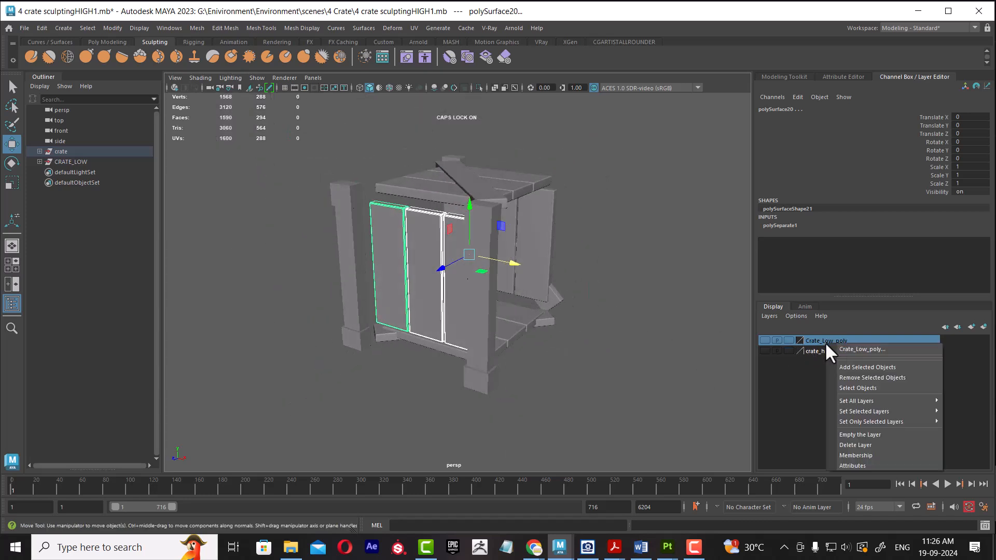
pyautogui.click(674, 368)
# Step: Show the crate_highpoly layer and check which meshes form the crate's frame and its two near corner posts
pyautogui.scroll(3, 547, 308)
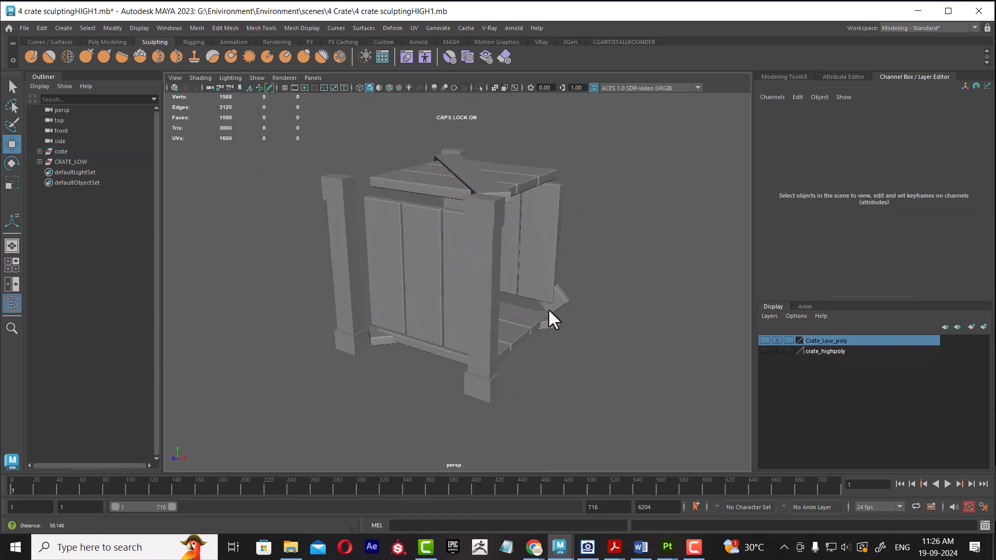
pyautogui.click(765, 351)
pyautogui.click(411, 361)
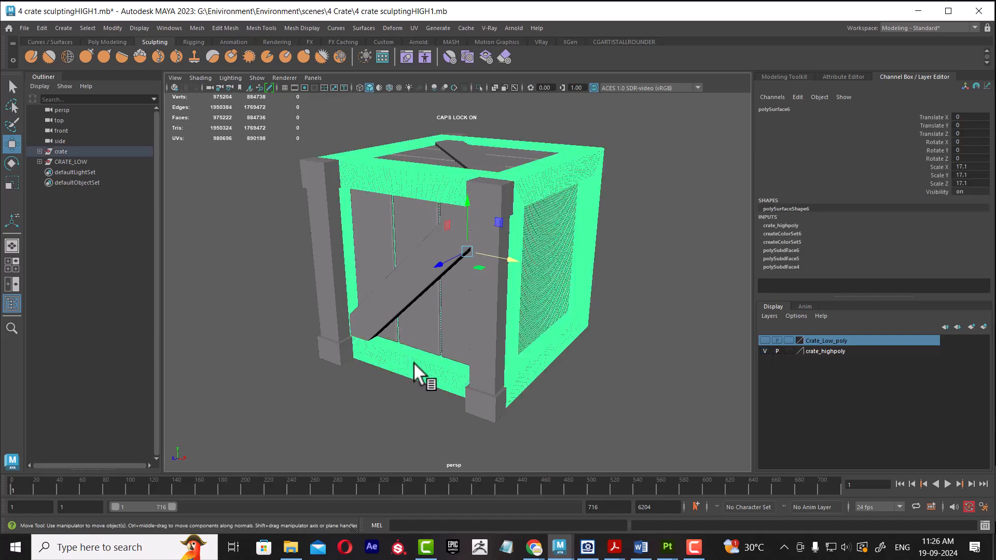
pyautogui.keyDown('alt'); pyautogui.moveTo(575, 348); pyautogui.dragTo(521, 316); pyautogui.keyUp('alt')
pyautogui.click(516, 314)
pyautogui.keyDown('alt'); pyautogui.moveTo(553, 357); pyautogui.dragTo(559, 356); pyautogui.keyUp('alt')
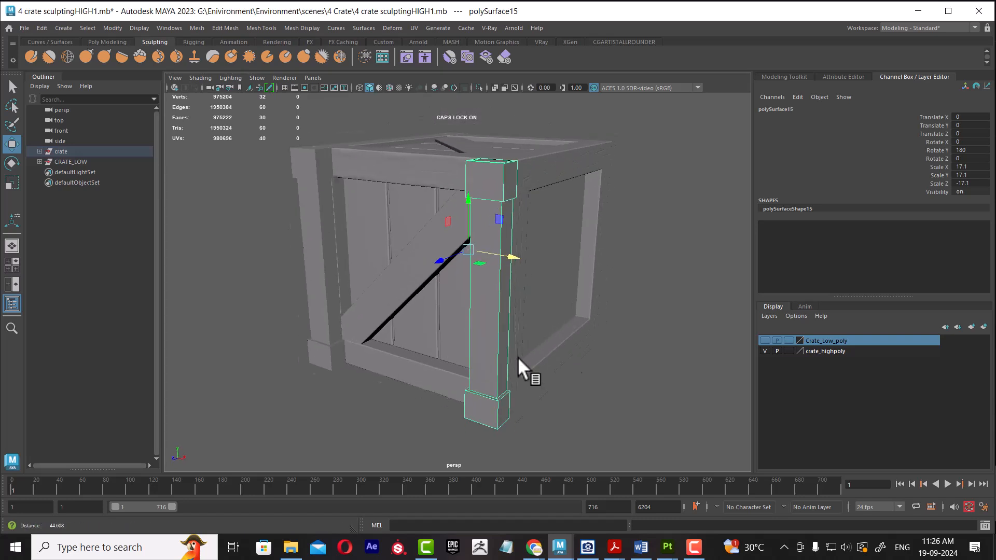
pyautogui.click(316, 262)
pyautogui.keyDown('alt'); pyautogui.moveTo(353, 276); pyautogui.dragTo(404, 290, button='right'); pyautogui.keyUp('alt')
# Step: Add the two near corner posts to the Crate_Low_poly layer and check the rest by toggling the crate_highpoly layer
pyautogui.click(508, 162)
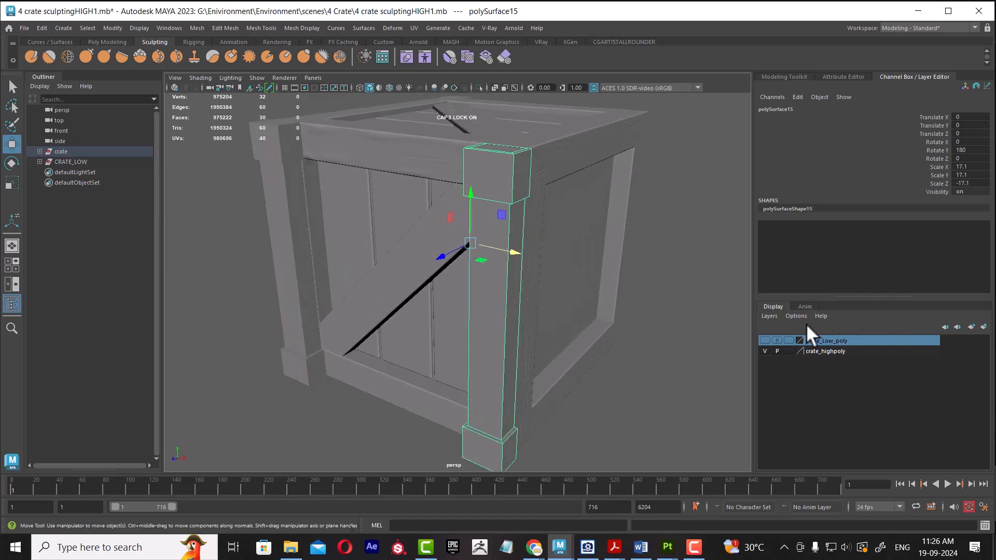
pyautogui.keyDown('shift'); pyautogui.click(302, 254); pyautogui.keyUp('shift')
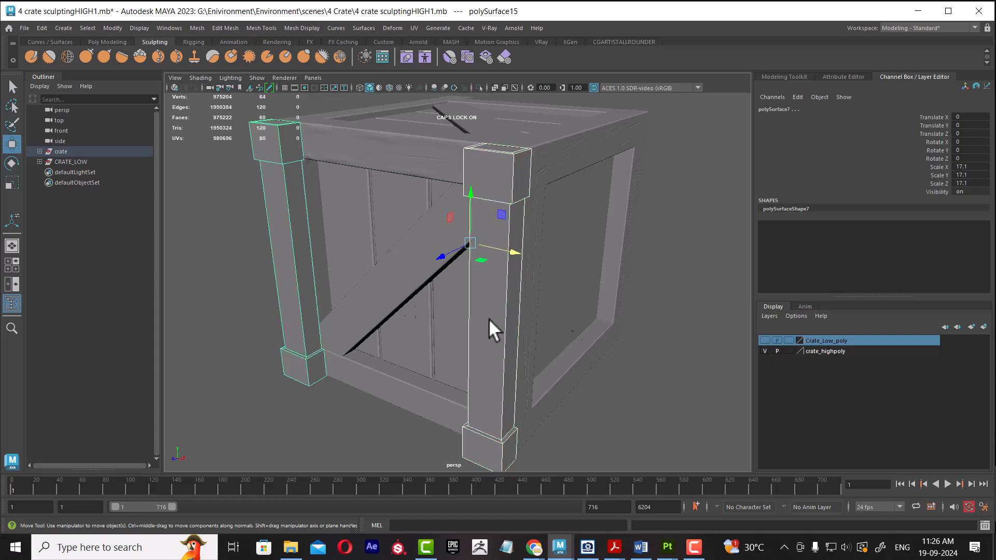
pyautogui.rightClick(848, 343)
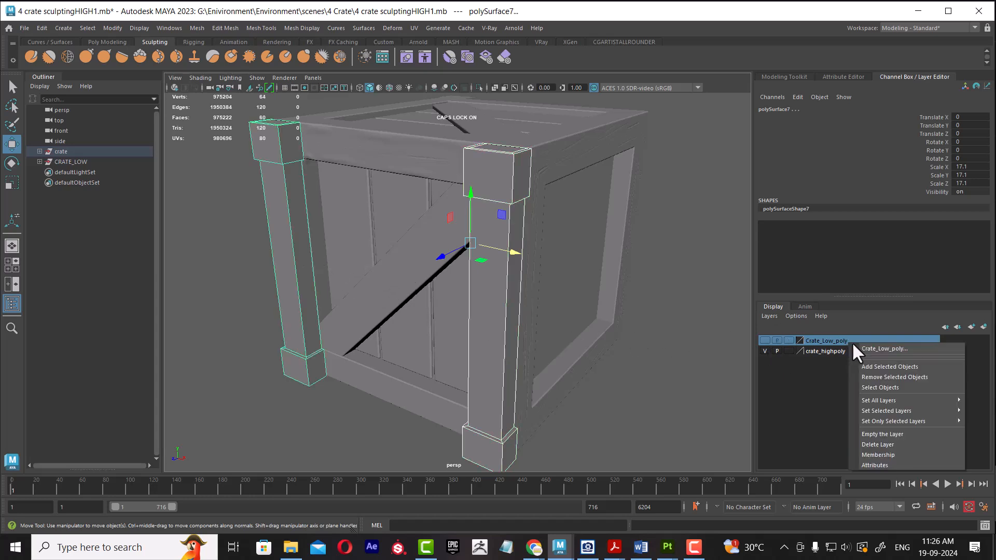
pyautogui.click(875, 365)
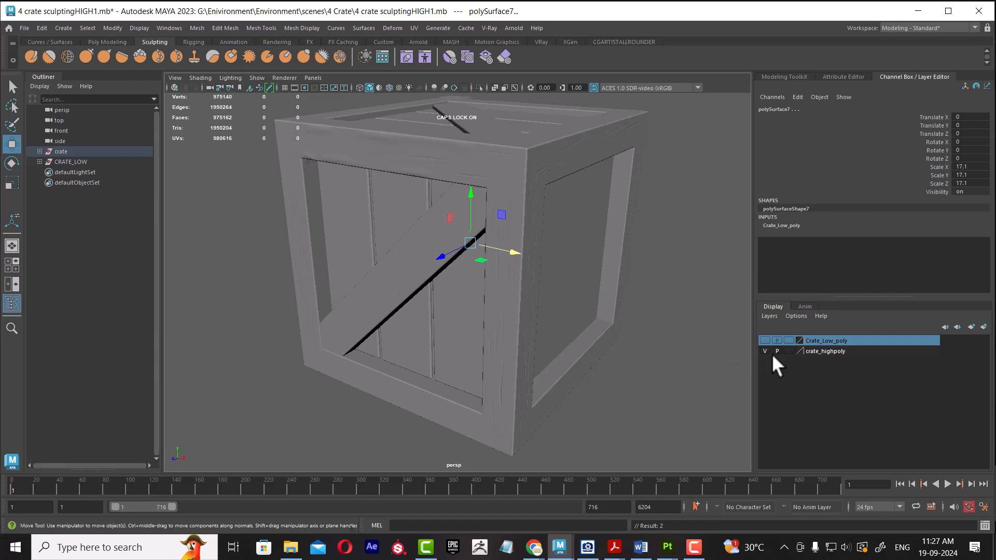
pyautogui.click(764, 351)
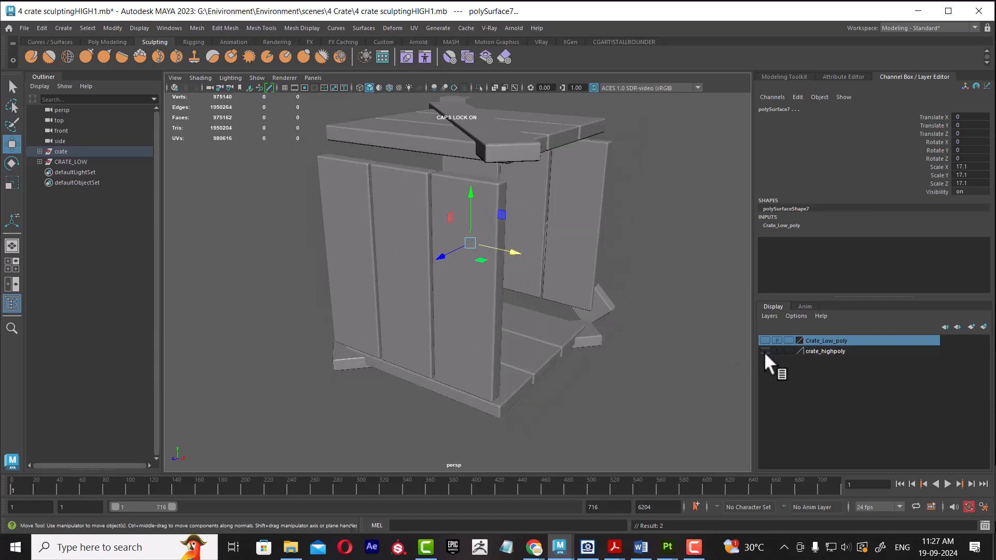
pyautogui.click(764, 351)
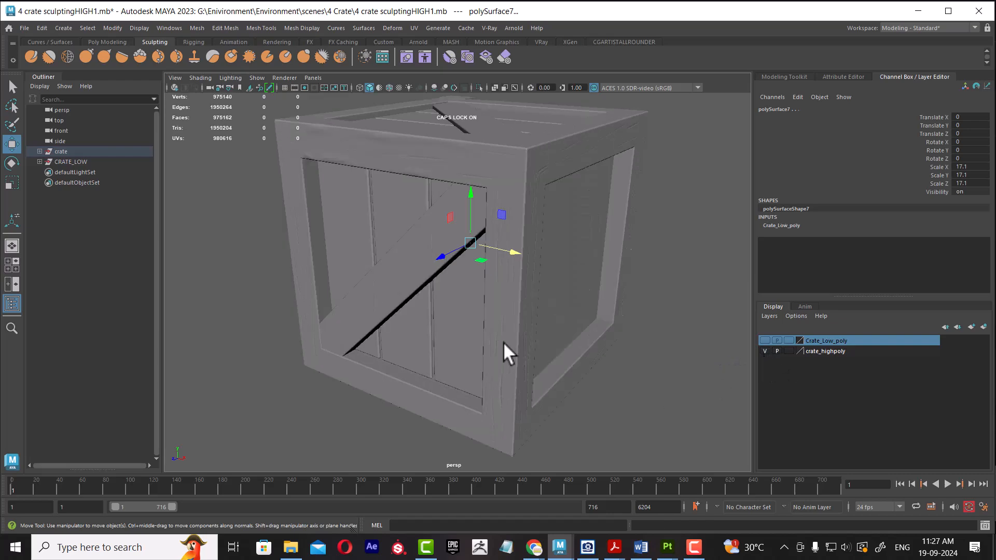
# Step: Select the crate's dense outer frame and unhide all hidden objects in the scene
pyautogui.click(503, 343)
pyautogui.click(136, 28)
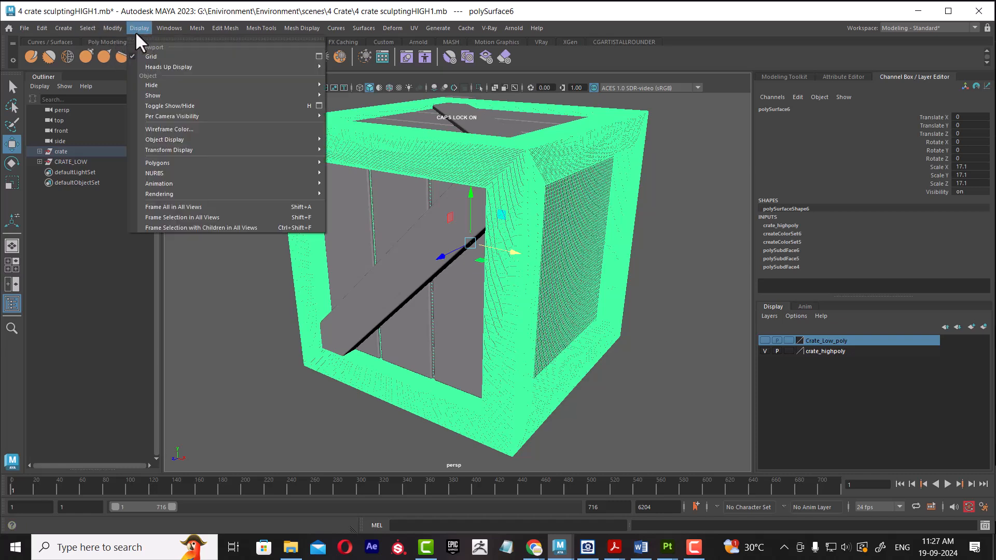
pyautogui.moveTo(204, 94)
pyautogui.click(396, 146)
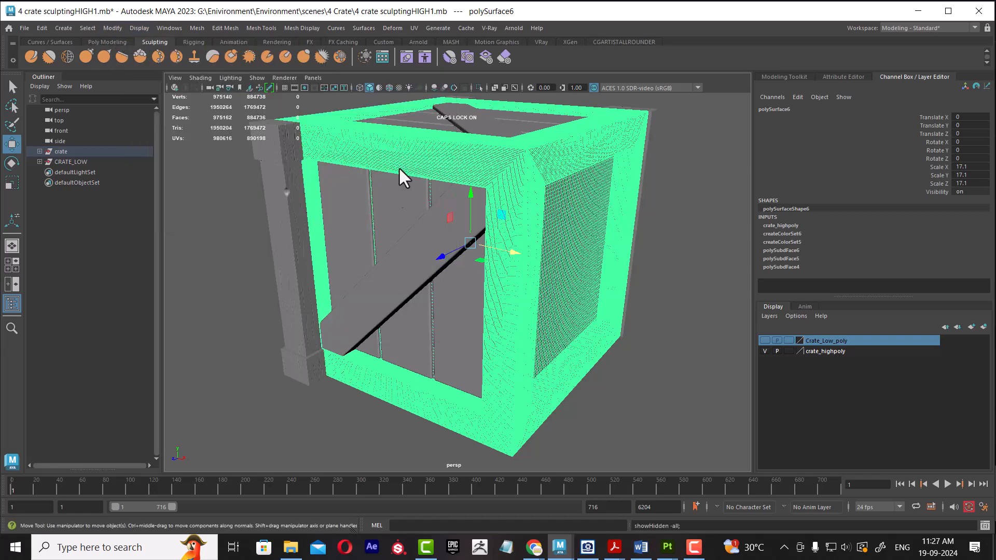
# Step: Examine the crate's corner posts from all sides to check which ones are still unsorted duplicates
pyautogui.keyDown('alt'); pyautogui.moveTo(421, 312); pyautogui.dragTo(427, 336); pyautogui.keyUp('alt')
pyautogui.click(318, 394)
pyautogui.click(304, 325)
pyautogui.keyDown('alt'); pyautogui.moveTo(351, 356); pyautogui.dragTo(616, 340); pyautogui.keyUp('alt')
pyautogui.click(547, 373)
pyautogui.click(457, 322)
pyautogui.keyDown('alt'); pyautogui.moveTo(466, 327); pyautogui.dragTo(708, 369); pyautogui.keyUp('alt')
pyautogui.click(620, 326)
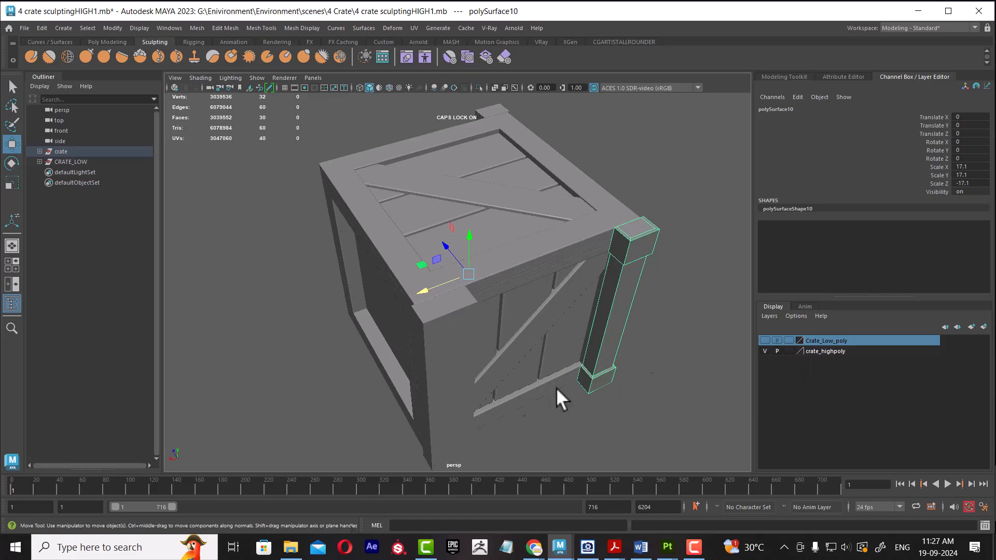
# Step: Pull the dense sculpted near corner post away from the crate along X to check it, and undo the move
pyautogui.click(436, 357)
pyautogui.keyDown('alt'); pyautogui.moveTo(456, 350); pyautogui.dragTo(493, 346); pyautogui.keyUp('alt')
pyautogui.keyDown('alt'); pyautogui.moveTo(493, 346); pyautogui.dragTo(521, 406, button='right'); pyautogui.keyUp('alt')
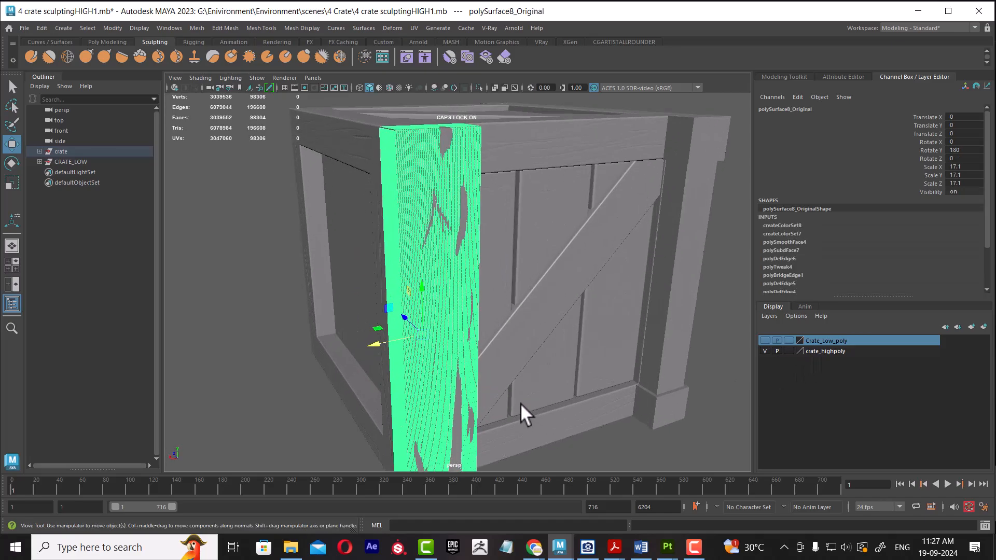
pyautogui.keyDown('alt'); pyautogui.moveTo(521, 406); pyautogui.dragTo(636, 366); pyautogui.keyUp('alt')
pyautogui.keyDown('alt'); pyautogui.moveTo(518, 338); pyautogui.dragTo(496, 335); pyautogui.keyUp('alt')
pyautogui.keyDown('alt'); pyautogui.moveTo(496, 335); pyautogui.dragTo(530, 424, button='right'); pyautogui.keyUp('alt')
pyautogui.keyDown('alt'); pyautogui.moveTo(555, 259); pyautogui.dragTo(561, 440, button='middle'); pyautogui.keyUp('alt')
pyautogui.keyDown('alt'); pyautogui.moveTo(524, 311); pyautogui.dragTo(501, 301, button='right'); pyautogui.keyUp('alt')
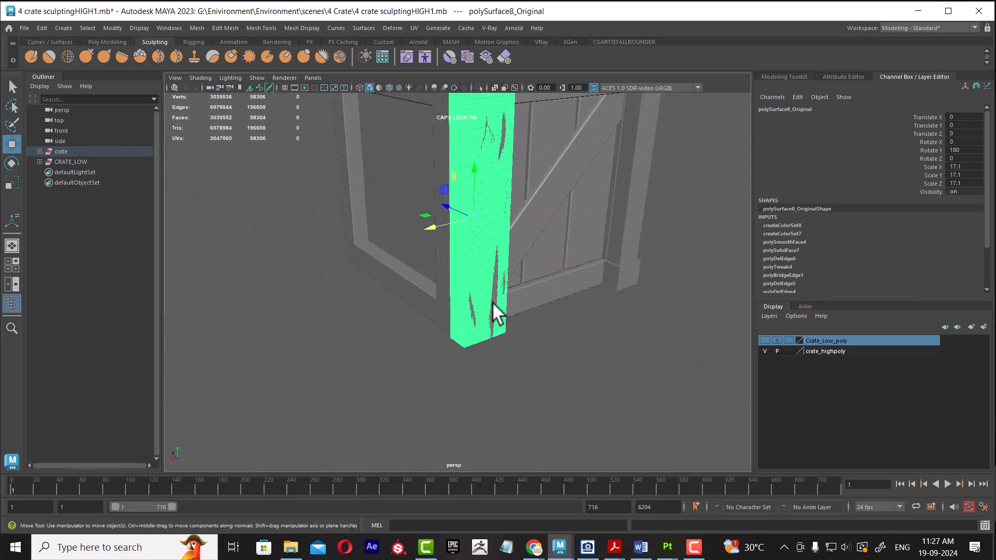
pyautogui.moveTo(436, 228); pyautogui.dragTo(317, 251)
pyautogui.keyDown('alt'); pyautogui.moveTo(459, 294); pyautogui.dragTo(456, 425); pyautogui.keyUp('alt')
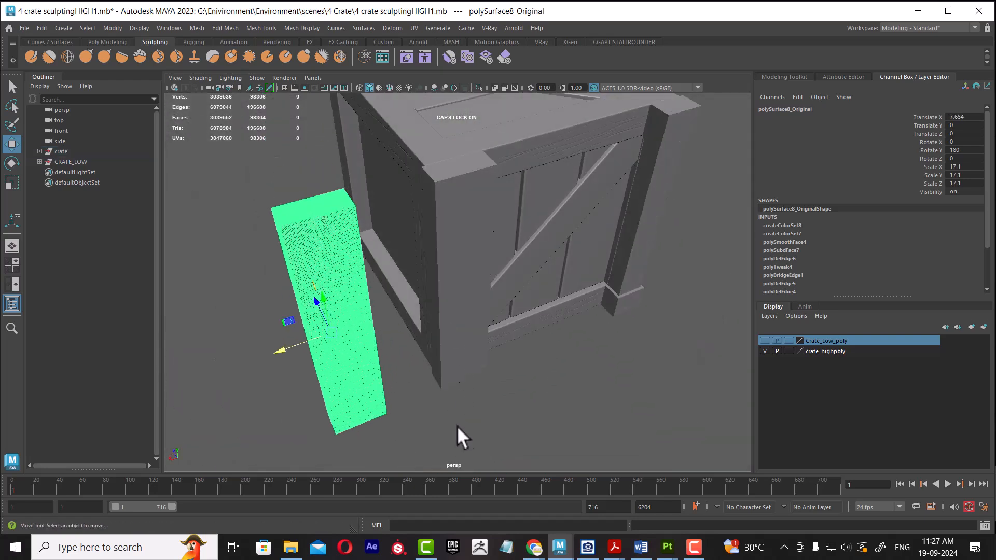
pyautogui.click(455, 424)
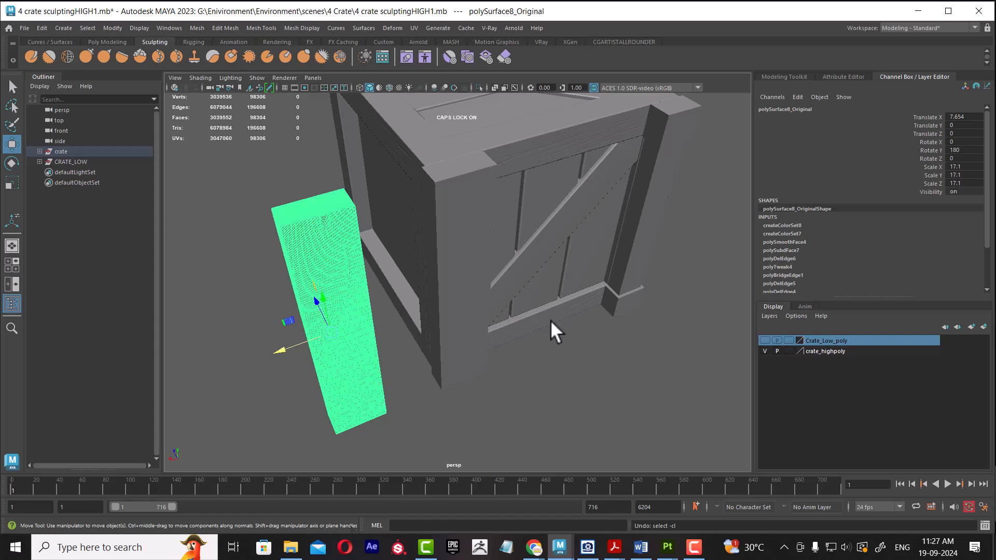
pyautogui.hotkey('ctrl', 'z')
# Step: Add the dense sculpted corner post to the crate_highpoly layer and keep that layer hidden
pyautogui.rightClick(837, 352)
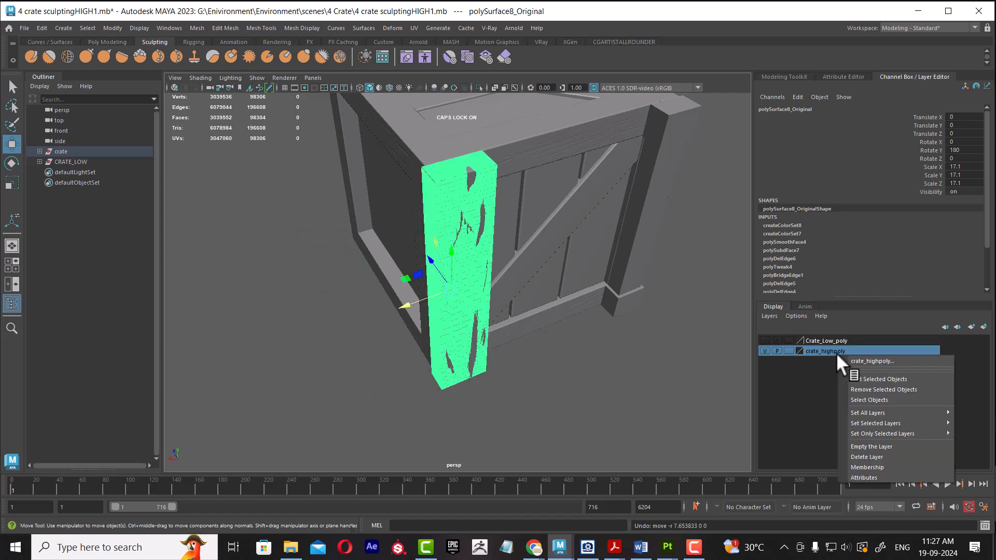
pyautogui.click(864, 380)
pyautogui.click(766, 349)
# Step: Show the Crate_Low_poly layer and delete the leftover plain box post overlapping the retopologized corner post
pyautogui.click(582, 366)
pyautogui.click(473, 207)
pyautogui.scroll(3, 484, 240)
pyautogui.keyDown('alt'); pyautogui.moveTo(484, 240); pyautogui.dragTo(528, 363); pyautogui.keyUp('alt')
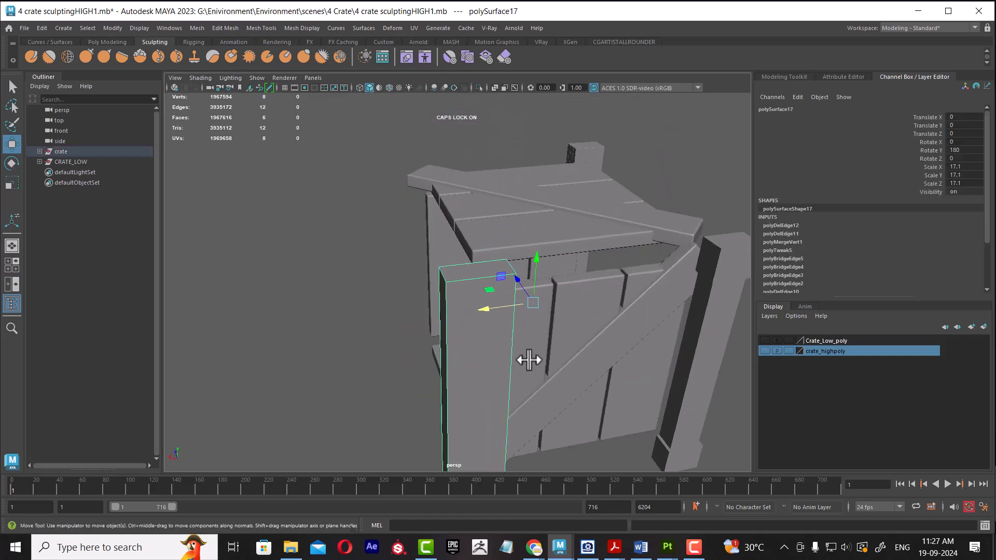
pyautogui.click(765, 341)
pyautogui.moveTo(488, 320); pyautogui.dragTo(351, 338)
pyautogui.press('Delete')
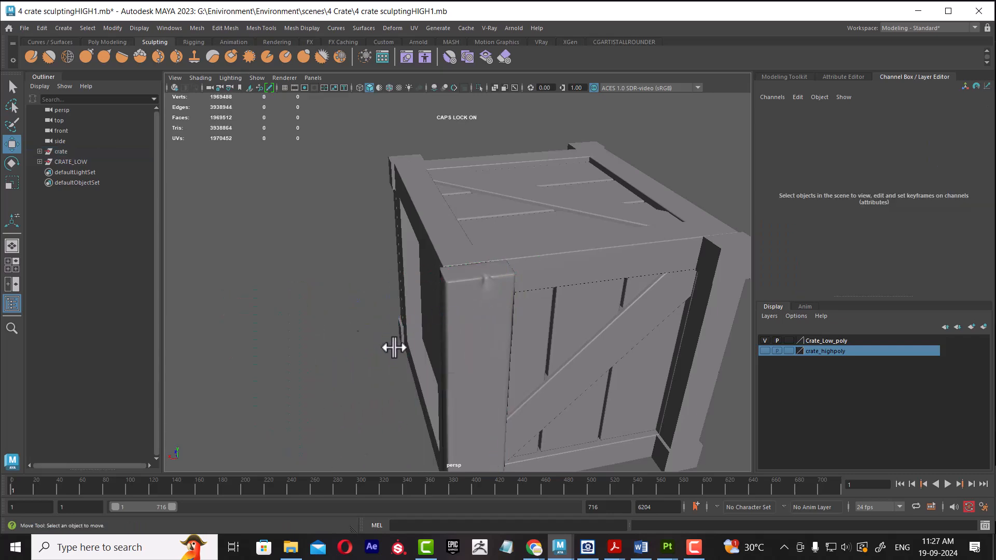
# Step: Test-move the duplicate stepped post beside the retopologized post, undo the move, and add that duplicate to the crate_highpoly layer
pyautogui.click(481, 353)
pyautogui.keyDown('alt'); pyautogui.moveTo(482, 358); pyautogui.dragTo(620, 278); pyautogui.keyUp('alt')
pyautogui.keyDown('shift'); pyautogui.click(648, 299); pyautogui.keyUp('shift')
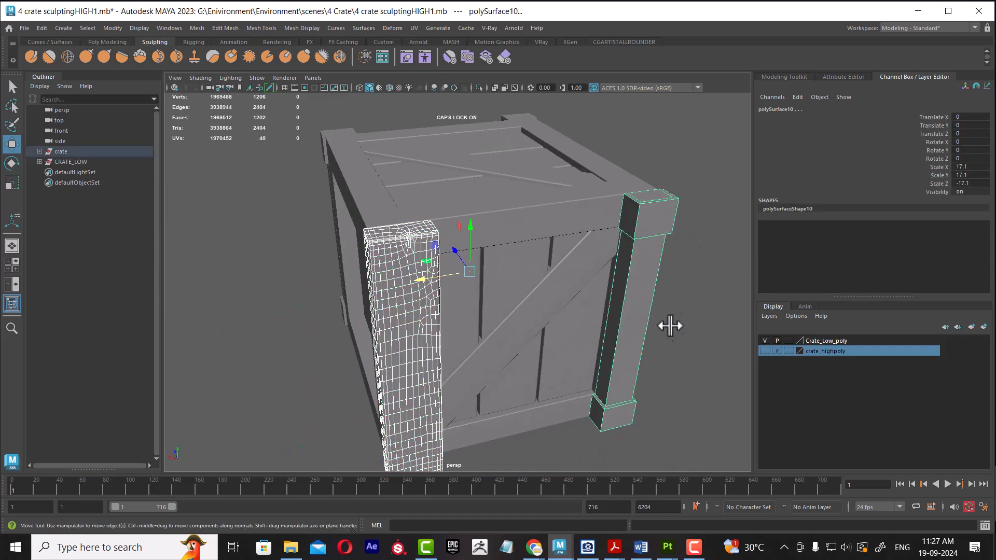
pyautogui.keyDown('alt'); pyautogui.moveTo(653, 347); pyautogui.dragTo(650, 396); pyautogui.keyUp('alt')
pyautogui.click(643, 419)
pyautogui.click(633, 344)
pyautogui.moveTo(447, 287); pyautogui.dragTo(520, 288)
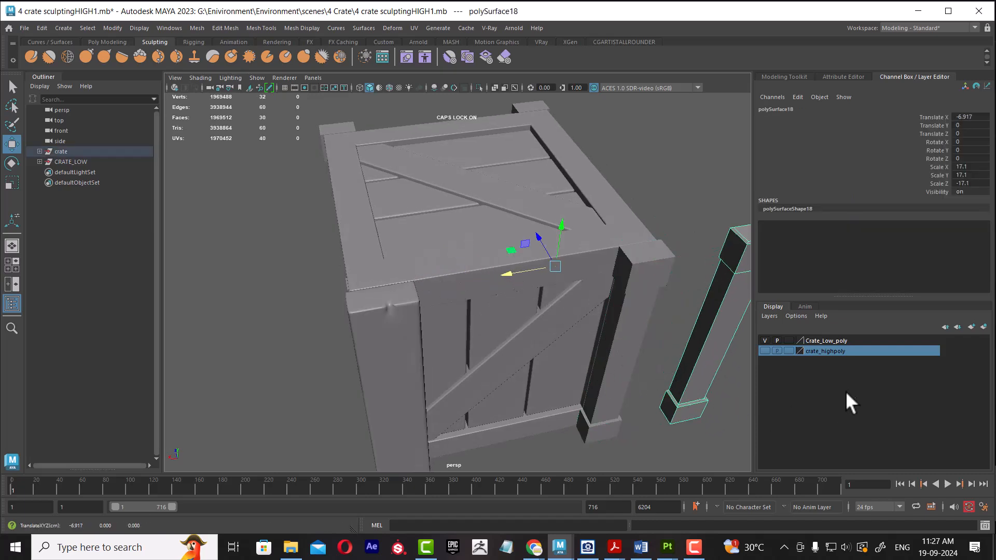
pyautogui.hotkey('ctrl', 'z')
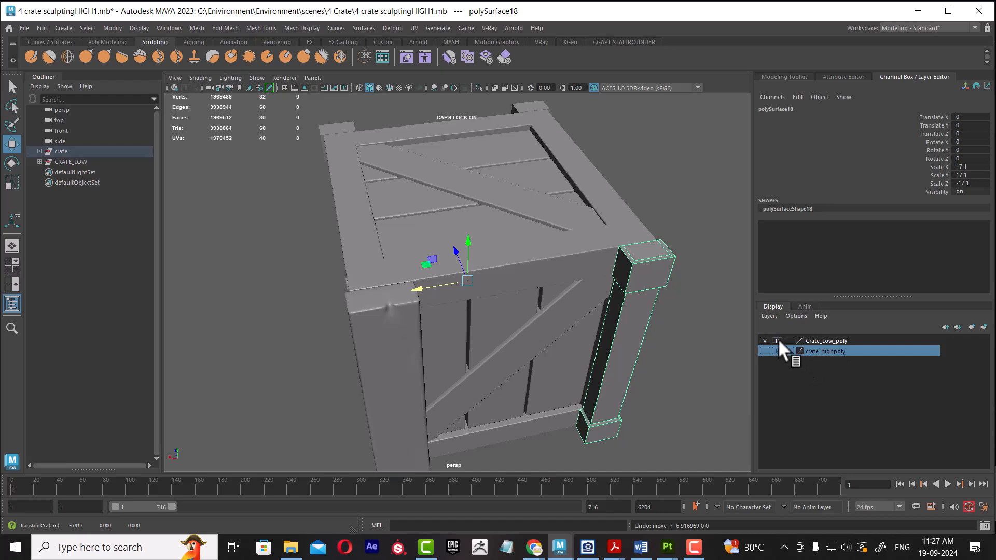
pyautogui.rightClick(851, 353)
pyautogui.click(863, 362)
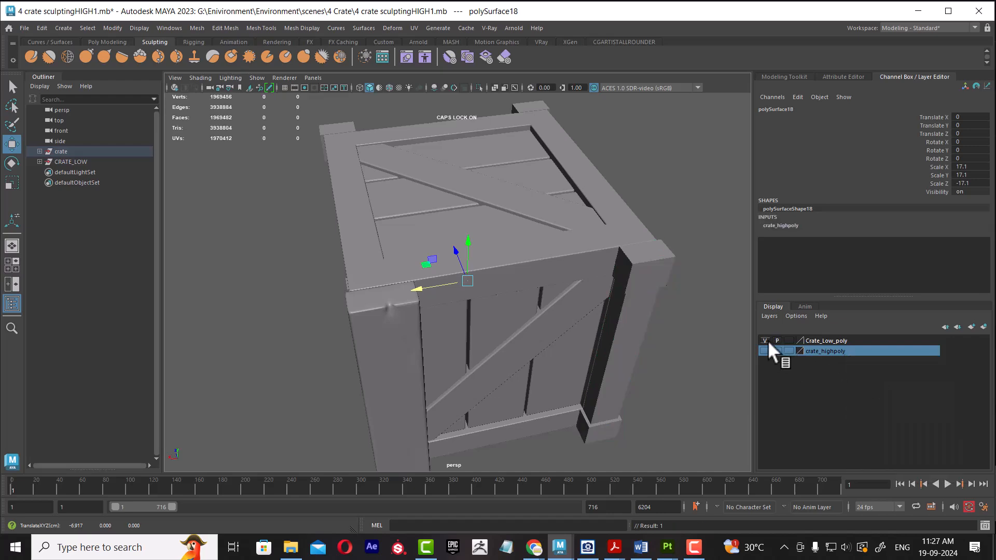
# Step: Check the remaining corner posts for overlapping duplicates and add the extra stepped post at the opposite near corner to the crate_highpoly layer
pyautogui.click(644, 297)
pyautogui.click(389, 345)
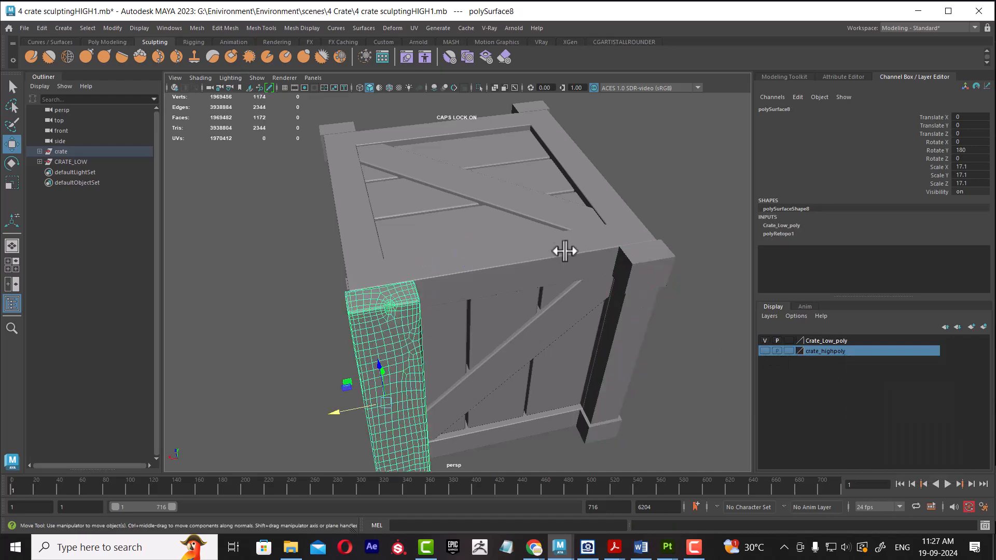
pyautogui.keyDown('shift'); pyautogui.click(594, 299); pyautogui.keyUp('shift')
pyautogui.keyDown('alt'); pyautogui.moveTo(583, 322); pyautogui.dragTo(554, 368); pyautogui.keyUp('alt')
pyautogui.click(553, 367)
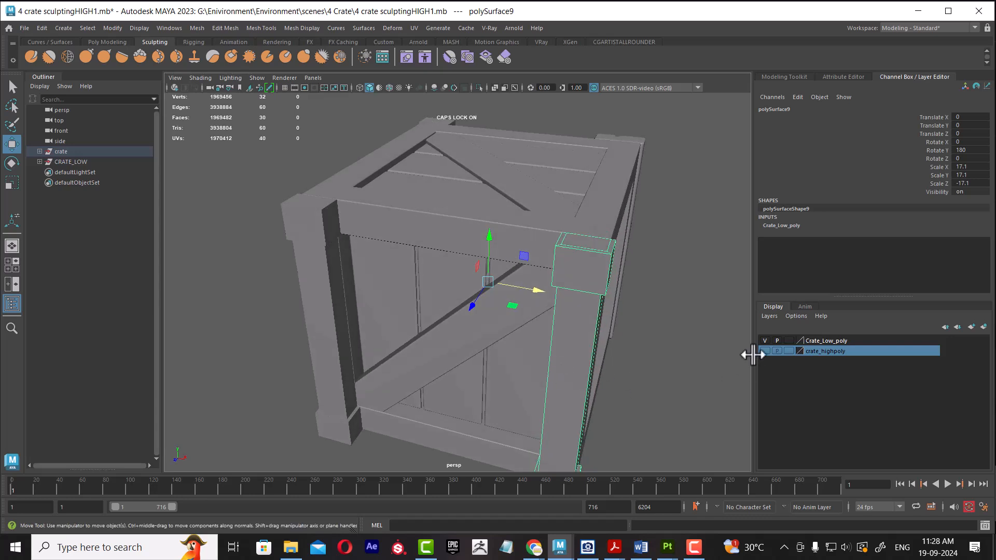
pyautogui.keyDown('alt'); pyautogui.moveTo(647, 377); pyautogui.dragTo(654, 393); pyautogui.keyUp('alt')
pyautogui.click(654, 393)
pyautogui.click(577, 367)
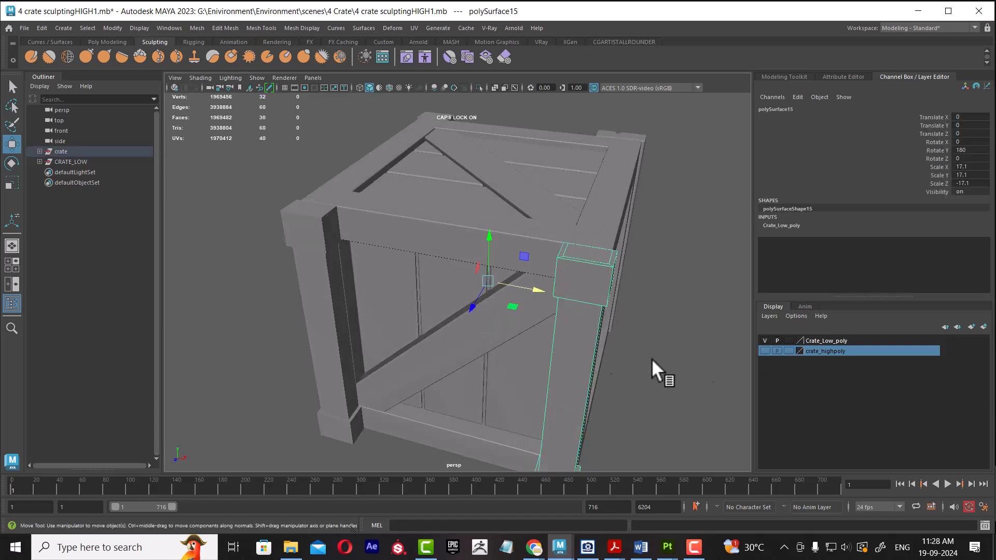
pyautogui.rightClick(831, 349)
pyautogui.click(866, 375)
# Step: Hide the Crate_Low_poly layer and add the dense corner post that is still unassigned to the crate_highpoly layer
pyautogui.click(580, 318)
pyautogui.click(321, 293)
pyautogui.keyDown('alt'); pyautogui.moveTo(318, 291); pyautogui.dragTo(418, 332); pyautogui.keyUp('alt')
pyautogui.click(764, 340)
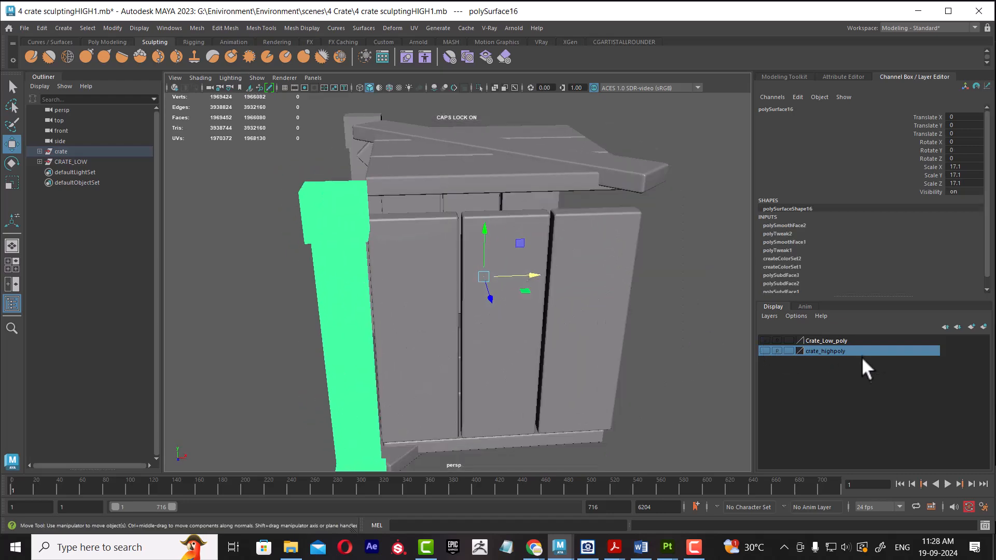
pyautogui.rightClick(864, 352)
pyautogui.click(884, 377)
# Step: Examine the unassigned side planks up close, test-moving the middle plank outward and undoing the move
pyautogui.keyDown('alt'); pyautogui.moveTo(669, 388); pyautogui.dragTo(436, 328); pyautogui.keyUp('alt')
pyautogui.click(436, 329)
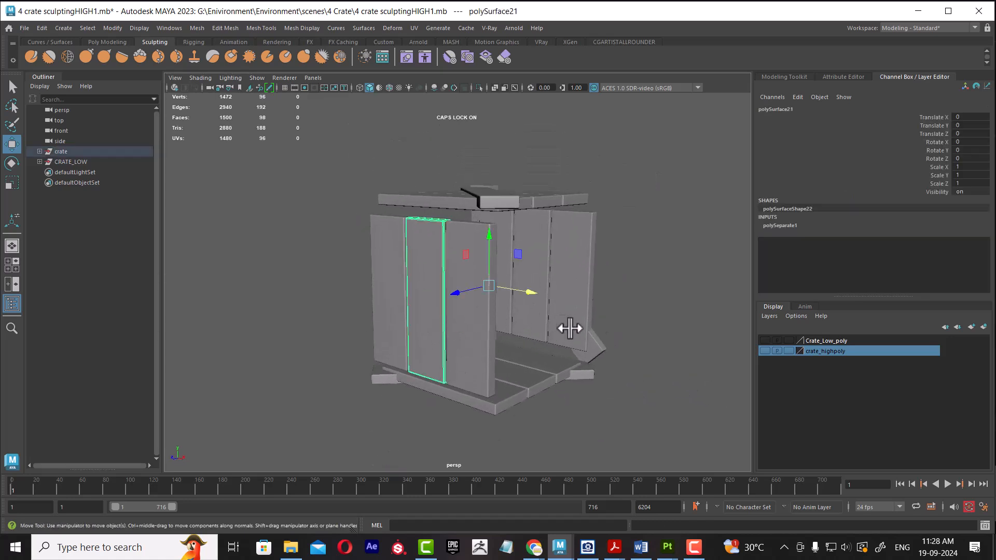
pyautogui.scroll(5, 487, 329)
pyautogui.click(543, 285)
pyautogui.click(461, 289)
pyautogui.scroll(-5, 451, 329)
pyautogui.keyDown('alt'); pyautogui.moveTo(469, 289); pyautogui.dragTo(606, 416); pyautogui.keyUp('alt')
pyautogui.scroll(5, 606, 416)
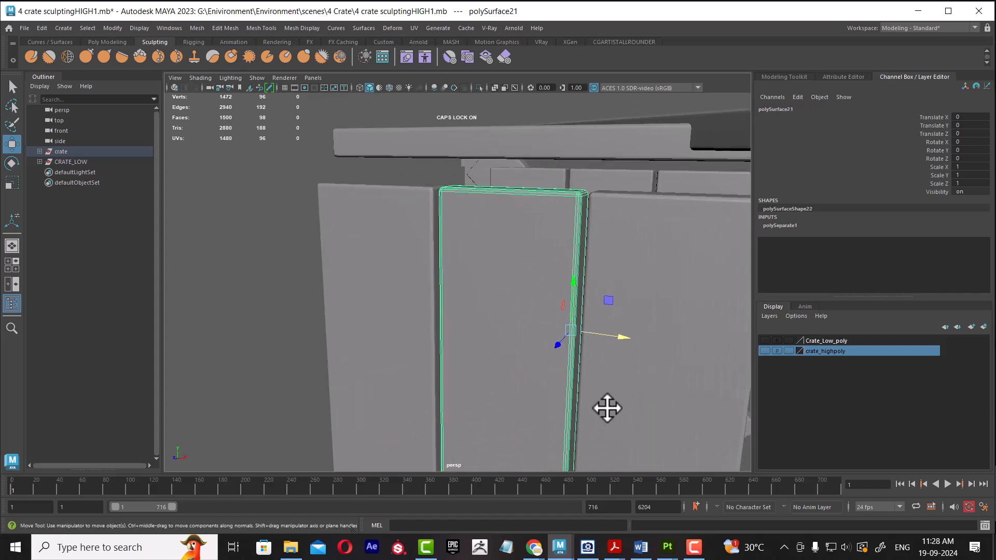
pyautogui.moveTo(558, 345); pyautogui.dragTo(526, 373)
pyautogui.hotkey('ctrl', 'z')
# Step: Add the three loose side planks to the crate_highpoly layer and show the Crate_Low_poly layer again
pyautogui.click(680, 323)
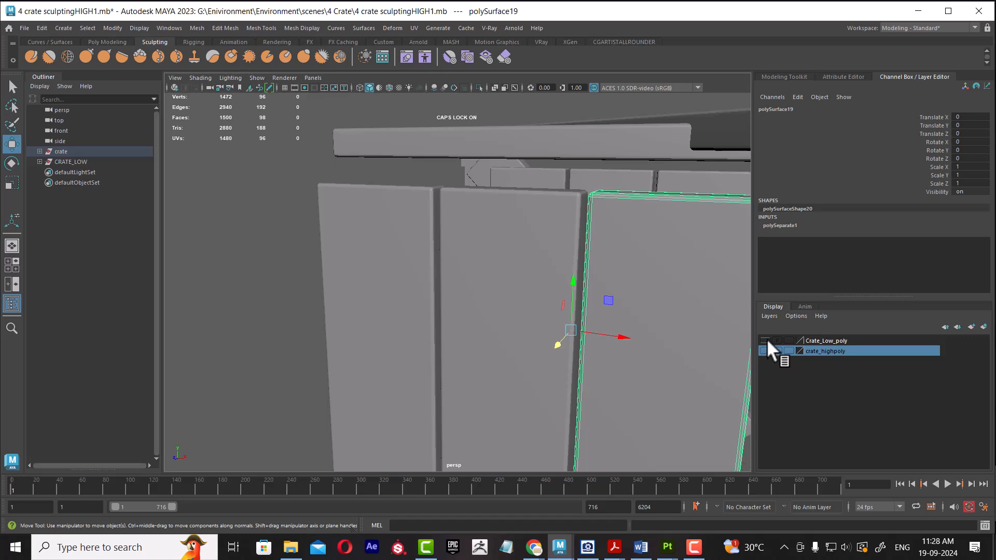
pyautogui.click(765, 340)
pyautogui.click(765, 340)
pyautogui.scroll(-5, 600, 356)
pyautogui.keyDown('shift'); pyautogui.click(471, 359); pyautogui.keyUp('shift')
pyautogui.keyDown('shift'); pyautogui.click(400, 356); pyautogui.keyUp('shift')
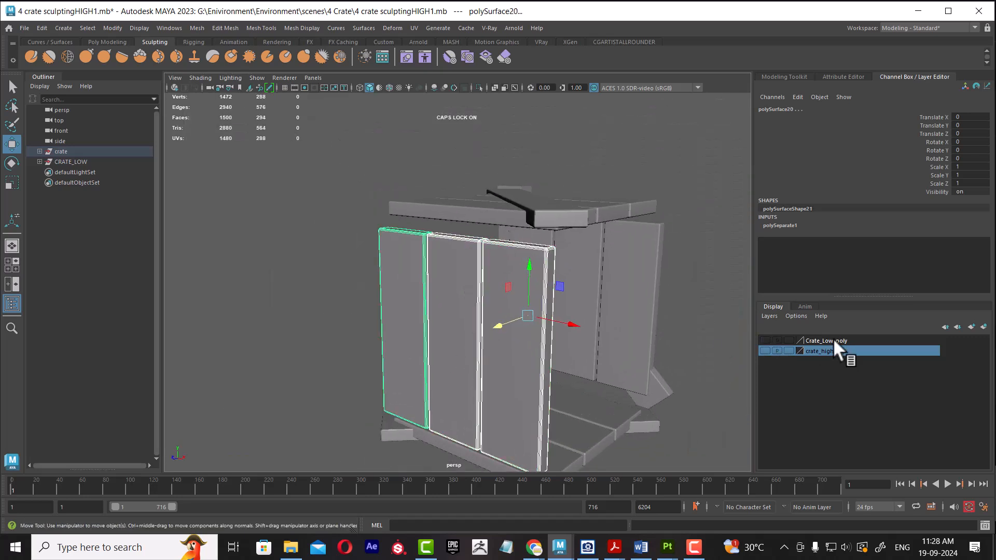
pyautogui.rightClick(833, 350)
pyautogui.click(854, 371)
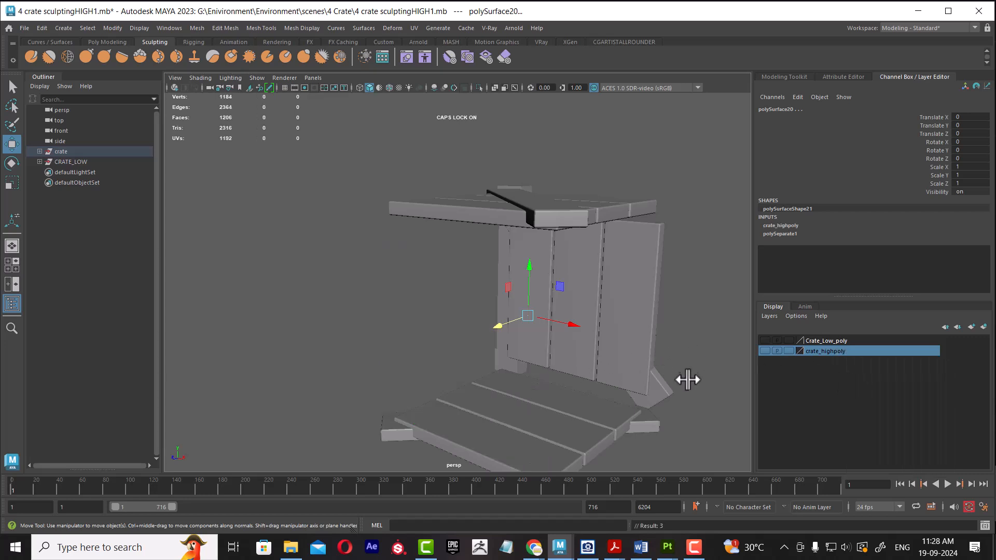
pyautogui.click(764, 340)
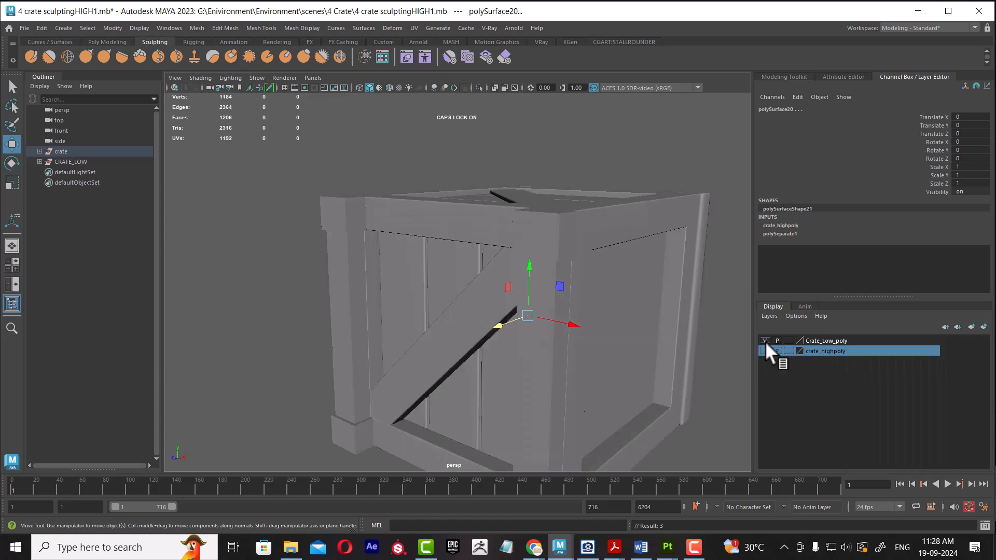
# Step: Select the low-poly posts, plank panels and frame together and examine their wireframes around the whole crate
pyautogui.click(532, 385)
pyautogui.keyDown('shift'); pyautogui.click(458, 379); pyautogui.keyUp('shift')
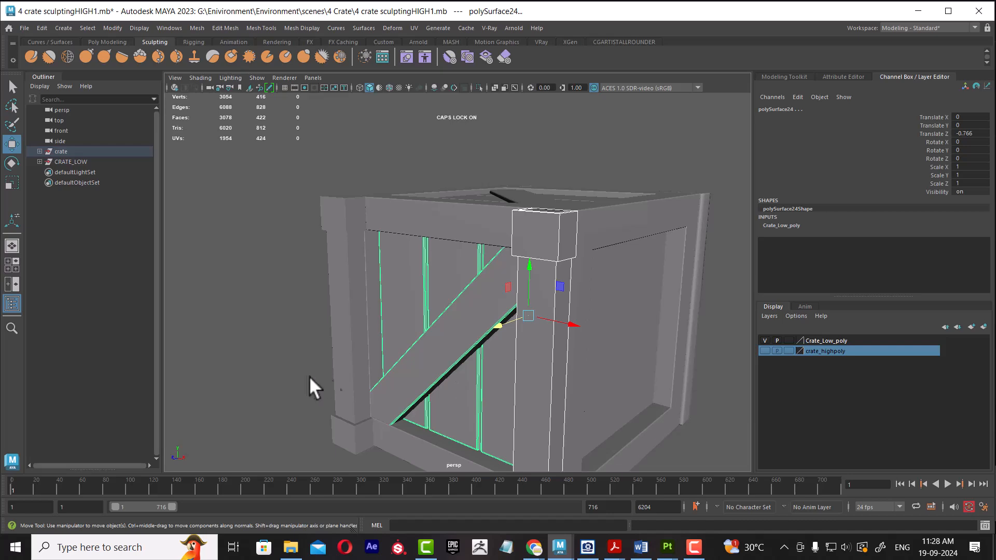
pyautogui.keyDown('shift'); pyautogui.click(348, 332); pyautogui.keyUp('shift')
pyautogui.keyDown('alt'); pyautogui.moveTo(365, 344); pyautogui.dragTo(560, 326); pyautogui.keyUp('alt')
pyautogui.click(597, 229)
pyautogui.keyDown('alt'); pyautogui.moveTo(574, 270); pyautogui.dragTo(439, 298); pyautogui.keyUp('alt')
pyautogui.click(500, 348)
pyautogui.keyDown('alt'); pyautogui.moveTo(601, 300); pyautogui.dragTo(490, 320); pyautogui.keyUp('alt')
pyautogui.click(586, 306)
pyautogui.keyDown('alt'); pyautogui.moveTo(530, 388); pyautogui.dragTo(545, 363); pyautogui.keyUp('alt')
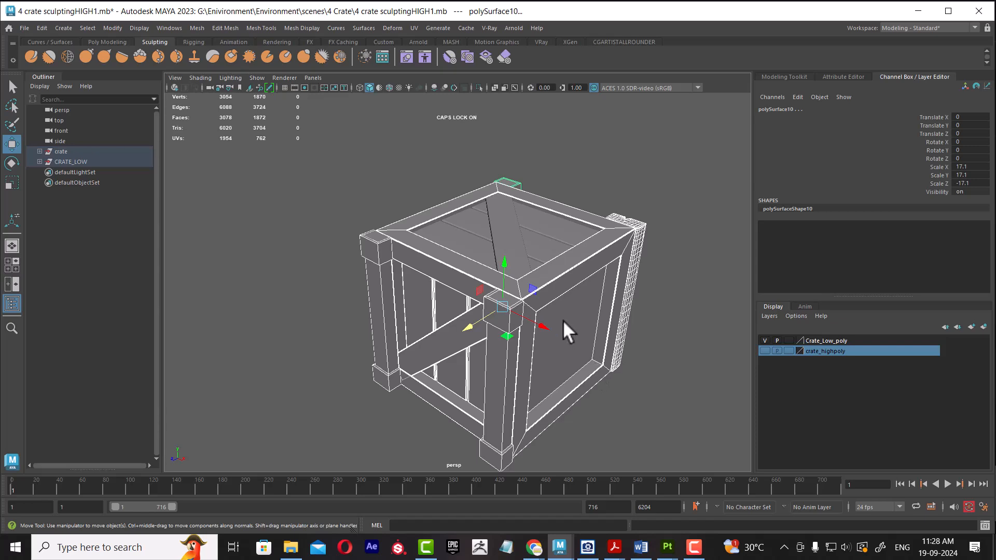
pyautogui.moveTo(484, 335)
pyautogui.keyDown('alt'); pyautogui.mouseDown()
pyautogui.moveTo(486, 325)
pyautogui.moveTo(471, 322)
pyautogui.mouseUp(); pyautogui.keyUp('alt')
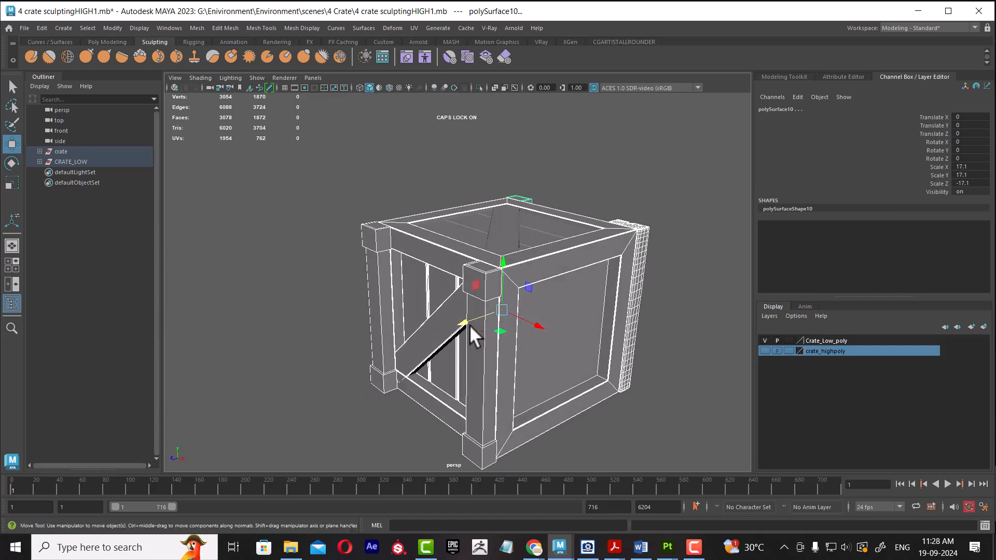
pyautogui.keyDown('alt'); pyautogui.moveTo(474, 376); pyautogui.dragTo(514, 366); pyautogui.keyUp('alt')
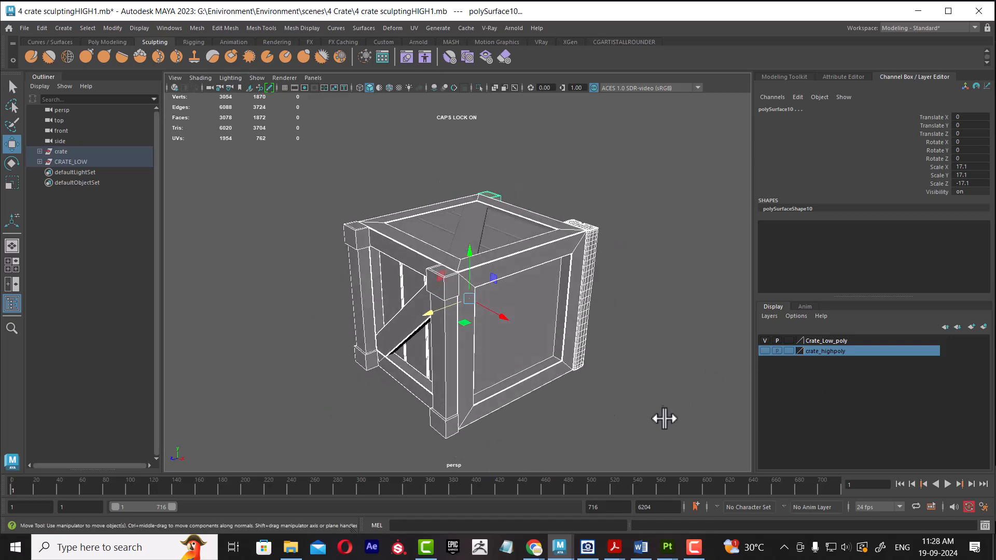
# Step: Delete the plank-and-brace panel on the crate side next to the retopologized corner post
pyautogui.click(597, 372)
pyautogui.click(401, 332)
pyautogui.keyDown('alt'); pyautogui.moveTo(447, 346); pyautogui.dragTo(526, 311); pyautogui.keyUp('alt')
pyautogui.click(515, 312)
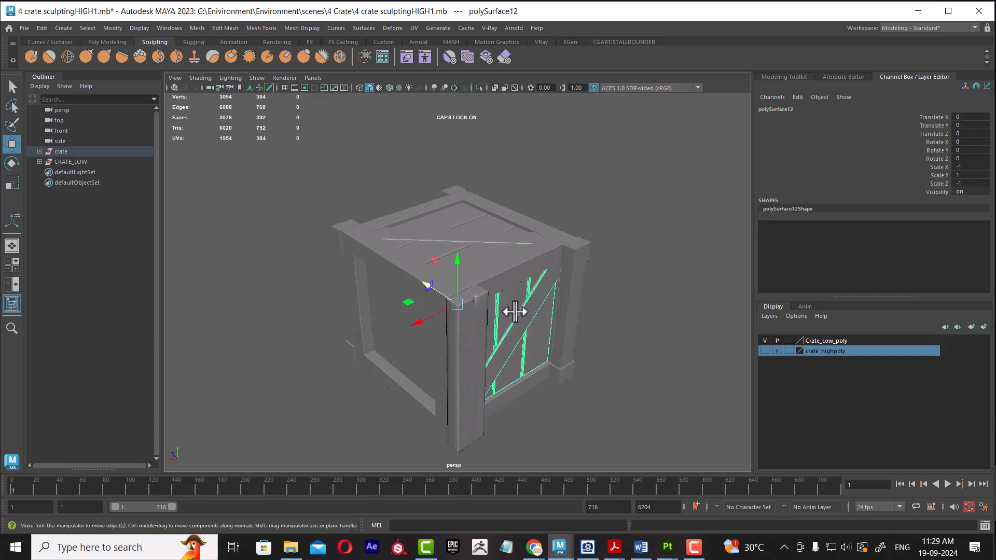
pyautogui.press('Delete')
# Step: Try mirroring the remaining plank-and-brace side panel to the opposite side using Duplicate Special with a Z scale of -1
pyautogui.keyDown('alt'); pyautogui.moveTo(445, 293); pyautogui.dragTo(526, 296); pyautogui.keyUp('alt')
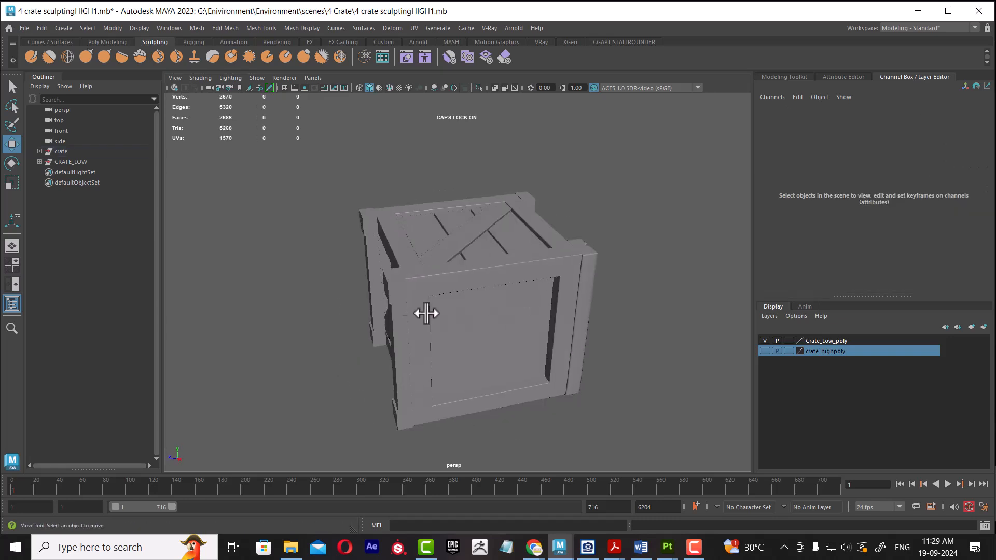
pyautogui.keyDown('alt'); pyautogui.moveTo(383, 317); pyautogui.dragTo(444, 316); pyautogui.keyUp('alt')
pyautogui.click(443, 316)
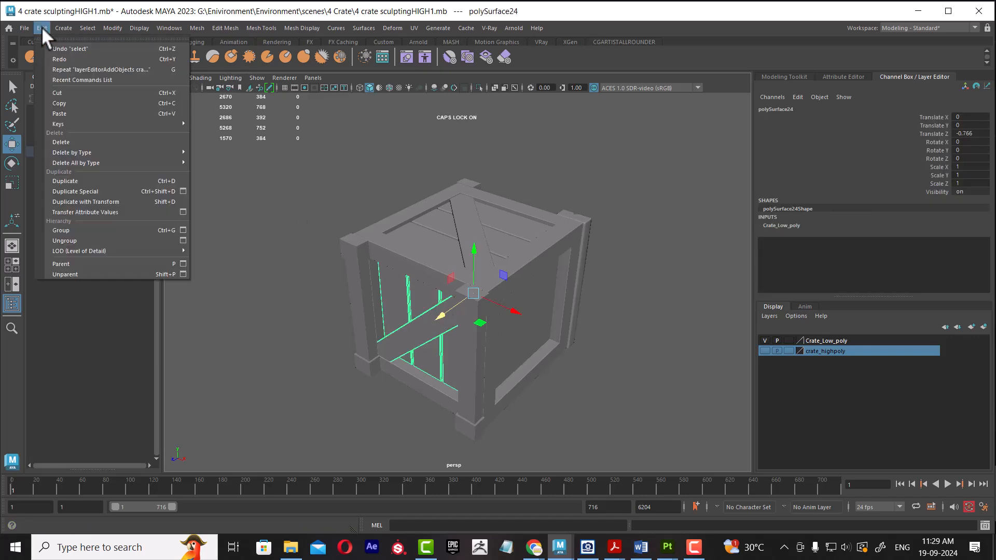
pyautogui.click(181, 190)
pyautogui.keyDown('alt'); pyautogui.moveTo(403, 322); pyautogui.dragTo(432, 377); pyautogui.keyUp('alt')
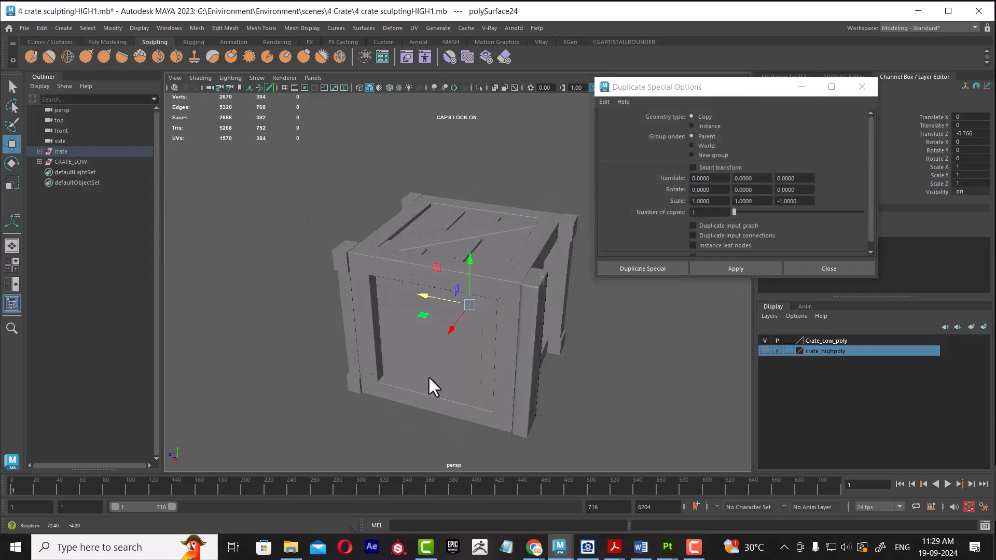
pyautogui.click(739, 269)
# Step: Inspect the mirrored panel's placement on the opposite side of the crate and delete that duplicate
pyautogui.keyDown('alt'); pyautogui.moveTo(637, 357); pyautogui.dragTo(568, 327); pyautogui.keyUp('alt')
pyautogui.scroll(2, 567, 328)
pyautogui.keyDown('alt'); pyautogui.moveTo(596, 374); pyautogui.dragTo(542, 334); pyautogui.keyUp('alt')
pyautogui.scroll(1, 539, 332)
pyautogui.keyDown('alt'); pyautogui.moveTo(431, 285); pyautogui.dragTo(513, 337); pyautogui.keyUp('alt')
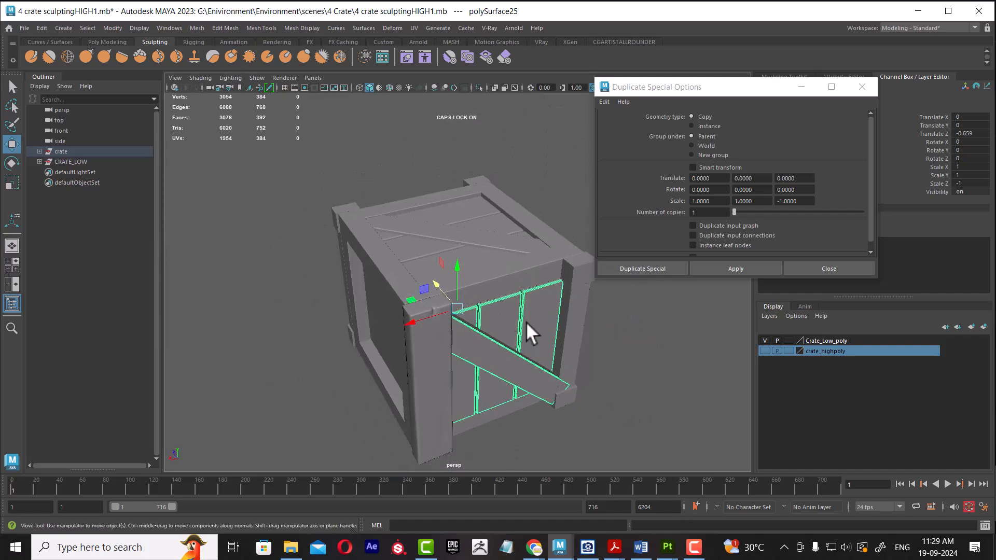
pyautogui.press('Delete')
# Step: Select the remaining plank-and-brace side panel and display it in the top wireframe view with the grid turned on
pyautogui.keyDown('alt'); pyautogui.moveTo(430, 280); pyautogui.dragTo(549, 319); pyautogui.keyUp('alt')
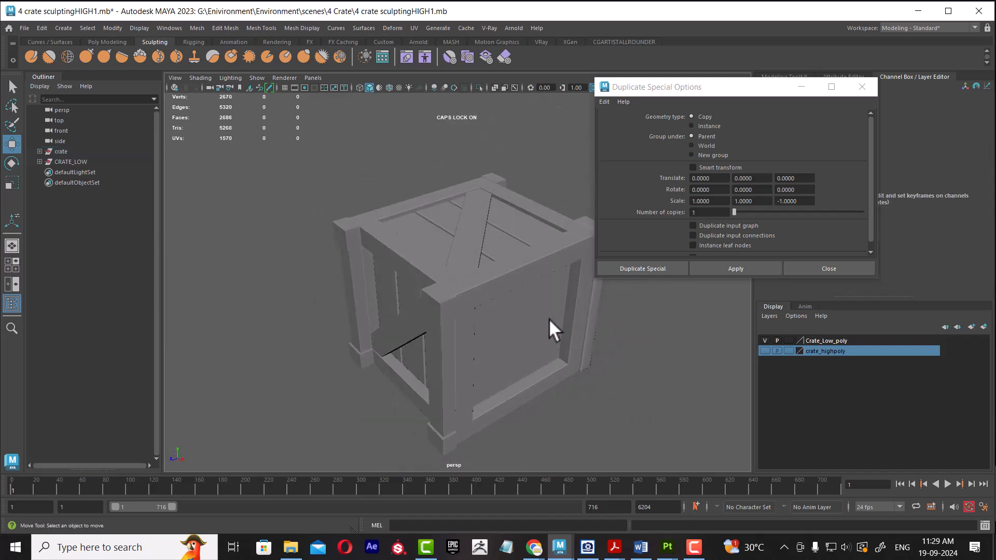
pyautogui.click(403, 335)
pyautogui.press('space')
pyautogui.moveTo(449, 365); pyautogui.dragTo(404, 366)
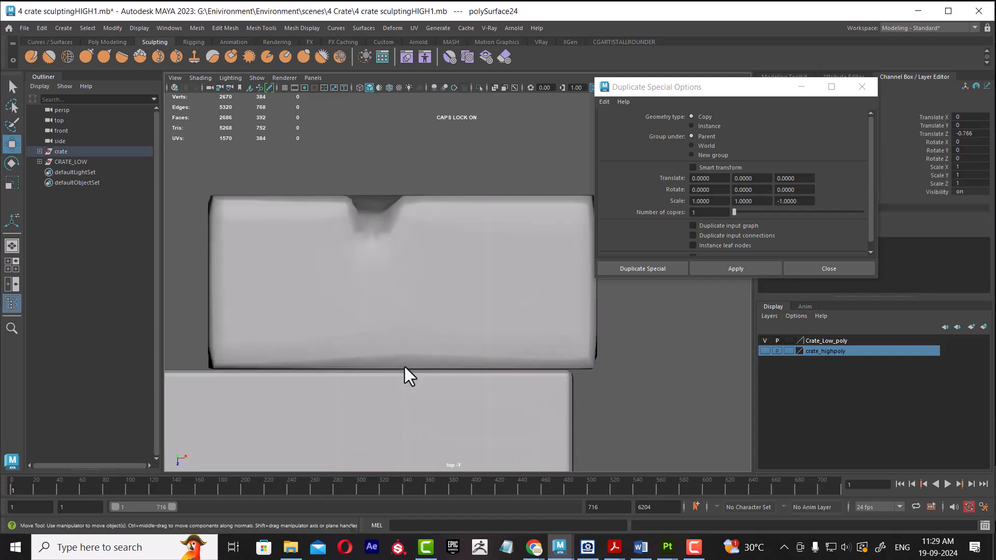
pyautogui.press('4')
pyautogui.scroll(-5, 435, 255)
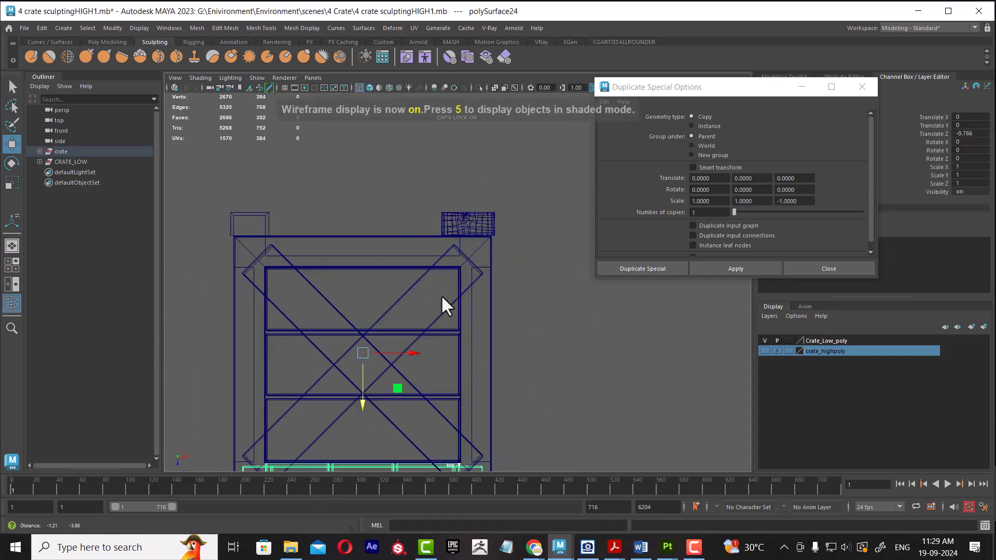
pyautogui.scroll(3, 406, 351)
pyautogui.keyDown('alt'); pyautogui.moveTo(397, 324); pyautogui.dragTo(441, 295, button='middle'); pyautogui.keyUp('alt')
pyautogui.scroll(1, 402, 312)
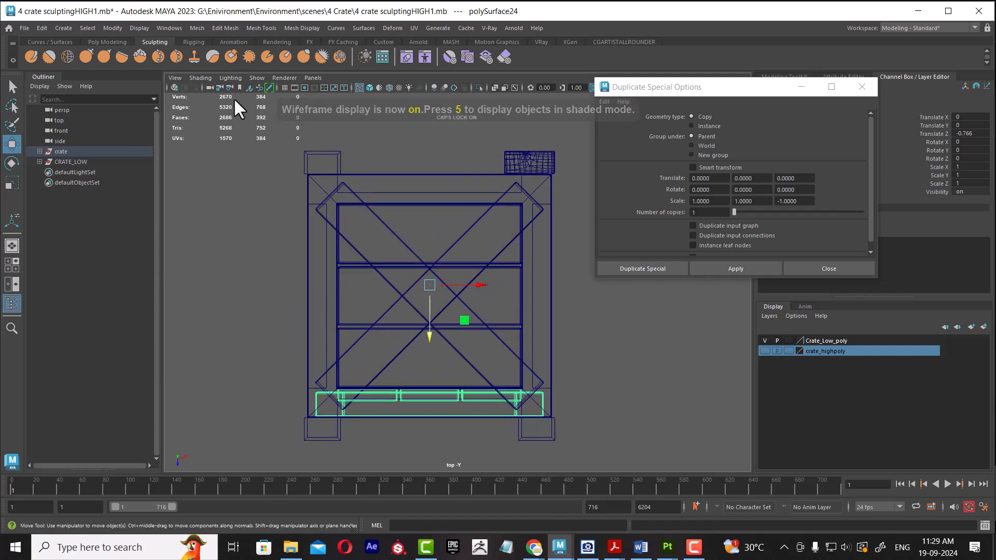
pyautogui.click(284, 88)
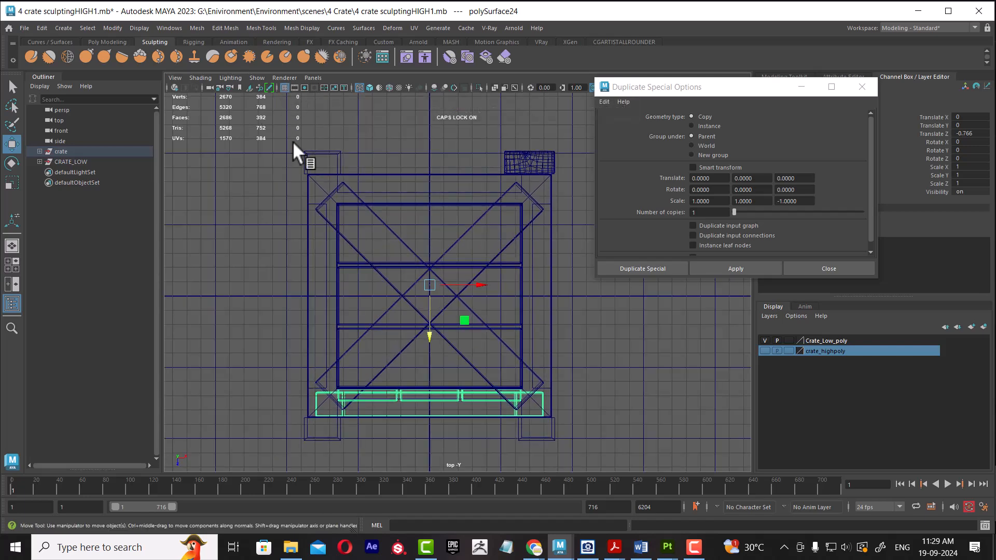
# Step: Move the side panel's pivot to the centre of the grid
pyautogui.scroll(3, 521, 406)
pyautogui.scroll(1, 521, 406)
pyautogui.keyDown('alt'); pyautogui.moveTo(415, 327); pyautogui.dragTo(508, 319, button='middle'); pyautogui.keyUp('alt')
pyautogui.scroll(1, 446, 332)
pyautogui.scroll(-4, 361, 237)
pyautogui.keyDown('alt'); pyautogui.moveTo(361, 236); pyautogui.dragTo(226, 159, button='right'); pyautogui.keyUp('alt')
pyautogui.keyDown('alt'); pyautogui.moveTo(337, 311); pyautogui.dragTo(300, 315, button='middle'); pyautogui.keyUp('alt')
pyautogui.keyDown('alt'); pyautogui.moveTo(300, 314); pyautogui.dragTo(477, 425, button='right'); pyautogui.keyUp('alt')
pyautogui.keyDown('alt'); pyautogui.moveTo(342, 328); pyautogui.dragTo(417, 316, button='middle'); pyautogui.keyUp('alt')
pyautogui.keyDown('alt'); pyautogui.moveTo(417, 316); pyautogui.dragTo(478, 405, button='right'); pyautogui.keyUp('alt')
pyautogui.keyDown('alt'); pyautogui.moveTo(401, 299); pyautogui.dragTo(463, 289, button='middle'); pyautogui.keyUp('alt')
pyautogui.press('d')
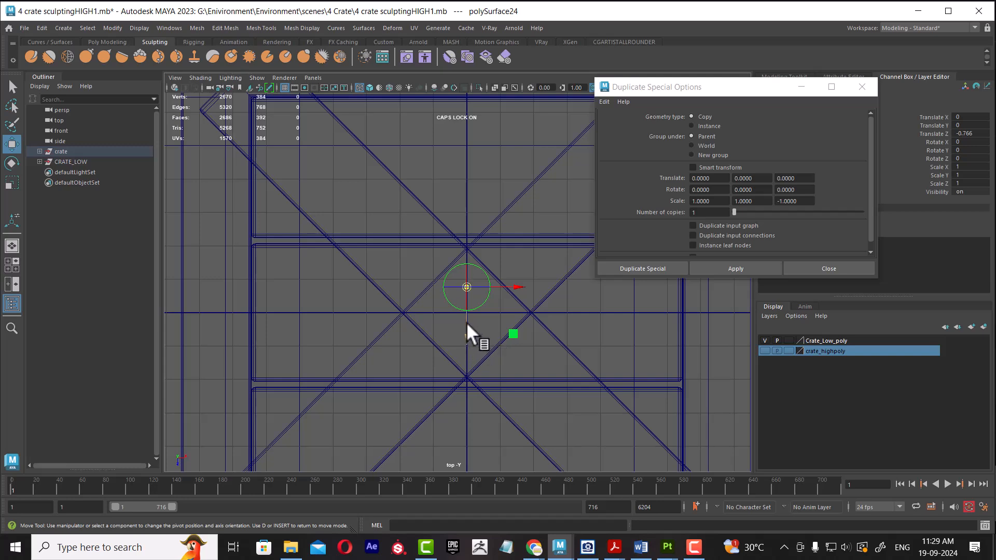
pyautogui.moveTo(465, 339); pyautogui.dragTo(465, 312)
# Step: Try mirroring the side panel across the crate in perspective using Duplicate Special with a Z scale of -1
pyautogui.press('space')
pyautogui.moveTo(529, 389); pyautogui.dragTo(527, 363)
pyautogui.keyDown('alt'); pyautogui.moveTo(460, 318); pyautogui.dragTo(428, 317); pyautogui.keyUp('alt')
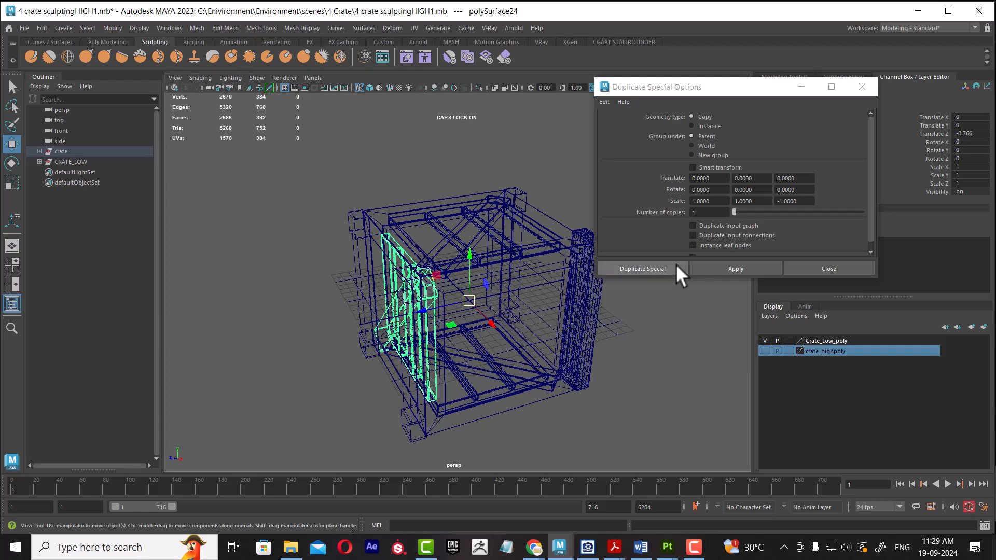
pyautogui.click(732, 270)
pyautogui.moveTo(523, 363)
pyautogui.keyDown('alt'); pyautogui.mouseDown()
pyautogui.moveTo(506, 375)
pyautogui.moveTo(436, 340)
pyautogui.moveTo(380, 340)
pyautogui.moveTo(583, 377)
pyautogui.moveTo(543, 381)
pyautogui.moveTo(520, 284)
pyautogui.mouseUp(); pyautogui.keyUp('alt')
pyautogui.press('5')
# Step: Delete the plank-and-brace panels on the crate's top and underside
pyautogui.click(502, 240)
pyautogui.keyDown('alt'); pyautogui.moveTo(502, 240); pyautogui.dragTo(473, 318); pyautogui.keyUp('alt')
pyautogui.click(467, 359)
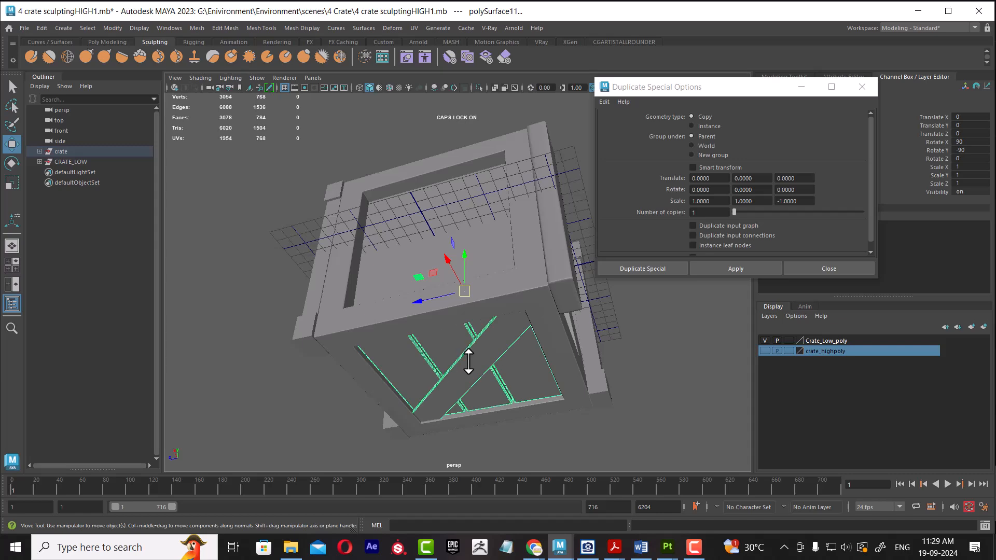
pyautogui.press('Delete')
# Step: Delete the mirrored plank-and-brace panel beside the retopologized corner post
pyautogui.keyDown('alt'); pyautogui.moveTo(443, 389); pyautogui.dragTo(571, 451); pyautogui.keyUp('alt')
pyautogui.click(448, 345)
pyautogui.keyDown('alt'); pyautogui.moveTo(448, 345); pyautogui.dragTo(611, 406); pyautogui.keyUp('alt')
pyautogui.hotkey('ctrl', 'shift', 'd')
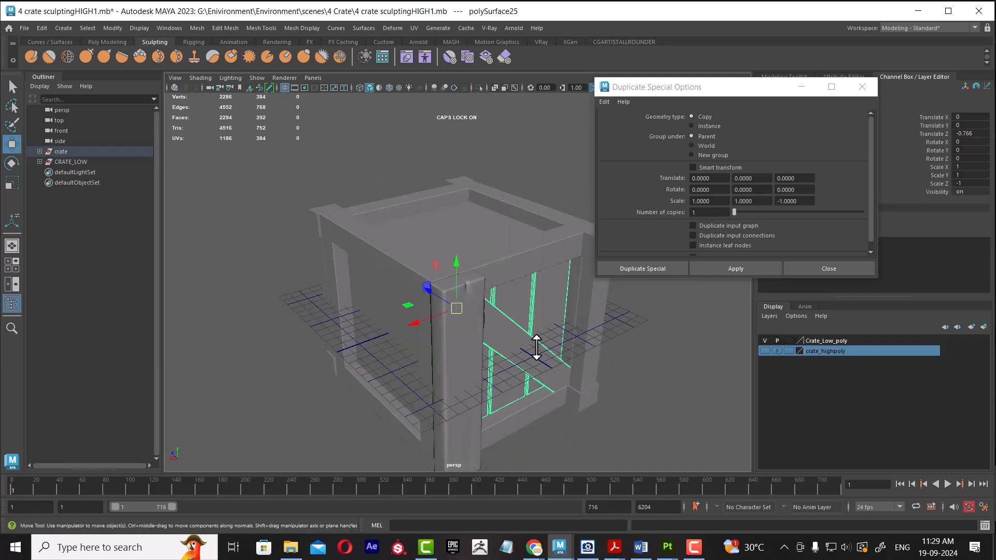
pyautogui.click(703, 462)
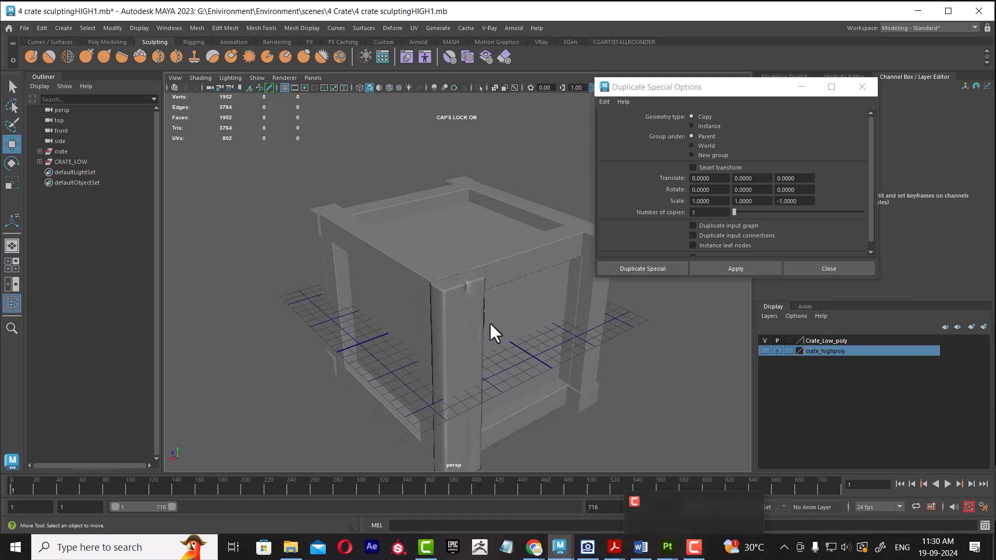
# Step: Select the low-poly corner post, remaining side panel and frame together to examine their wireframes
pyautogui.keyDown('alt'); pyautogui.moveTo(413, 349); pyautogui.dragTo(595, 348); pyautogui.keyUp('alt')
pyautogui.click(502, 308)
pyautogui.keyDown('alt'); pyautogui.moveTo(502, 308); pyautogui.dragTo(503, 334); pyautogui.keyUp('alt')
pyautogui.scroll(1, 502, 334)
pyautogui.keyDown('shift'); pyautogui.click(311, 306); pyautogui.keyUp('shift')
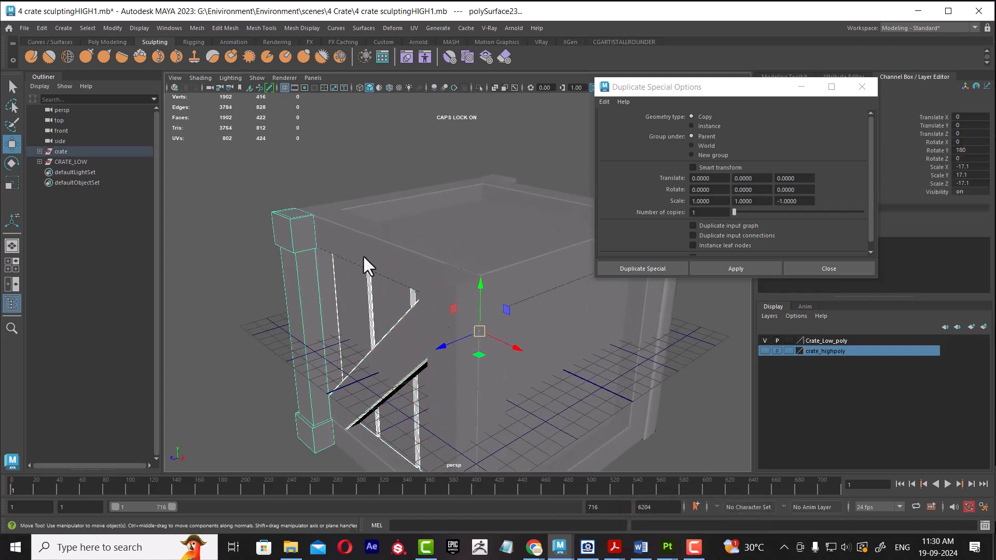
pyautogui.keyDown('shift'); pyautogui.click(362, 253); pyautogui.keyUp('shift')
pyautogui.scroll(-3, 508, 378)
pyautogui.moveTo(509, 379)
pyautogui.keyDown('alt'); pyautogui.mouseDown()
pyautogui.moveTo(438, 320)
pyautogui.moveTo(469, 364)
pyautogui.moveTo(490, 363)
pyautogui.moveTo(465, 382)
pyautogui.moveTo(531, 362)
pyautogui.moveTo(517, 362)
pyautogui.mouseUp(); pyautogui.keyUp('alt')
pyautogui.scroll(-2, 478, 321)
pyautogui.scroll(2, 460, 352)
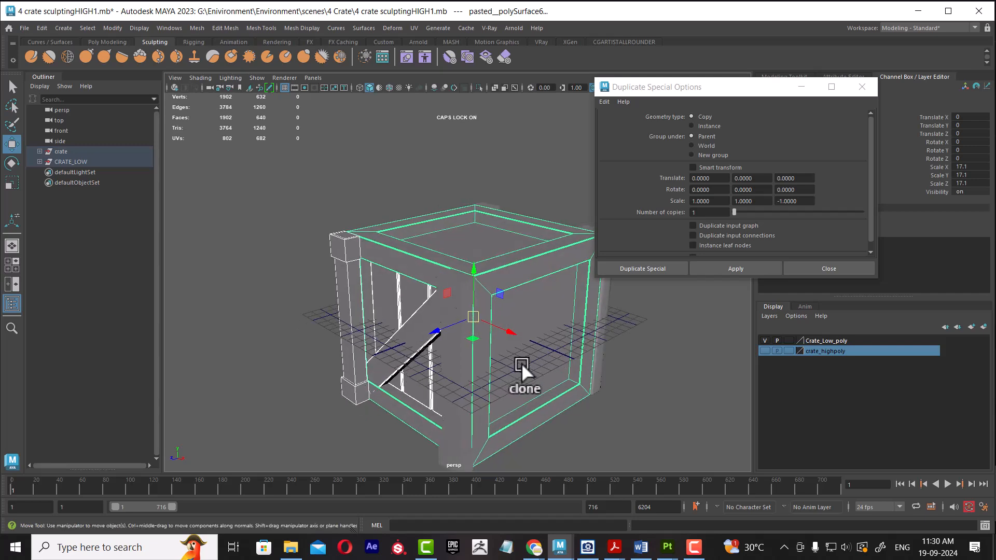
# Step: Check which parts respond to the Crate_Low_poly layer's visibility, and temporarily hide the post across from the retopologized corner post
pyautogui.click(634, 390)
pyautogui.click(397, 350)
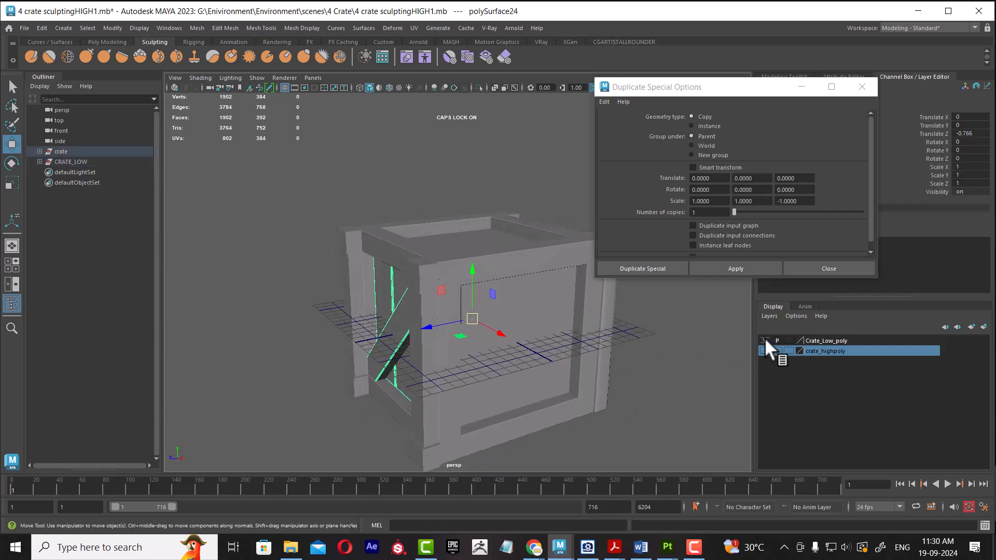
pyautogui.click(764, 340)
pyautogui.click(765, 340)
pyautogui.keyDown('alt'); pyautogui.moveTo(446, 363); pyautogui.dragTo(582, 327); pyautogui.keyUp('alt')
pyautogui.click(582, 310)
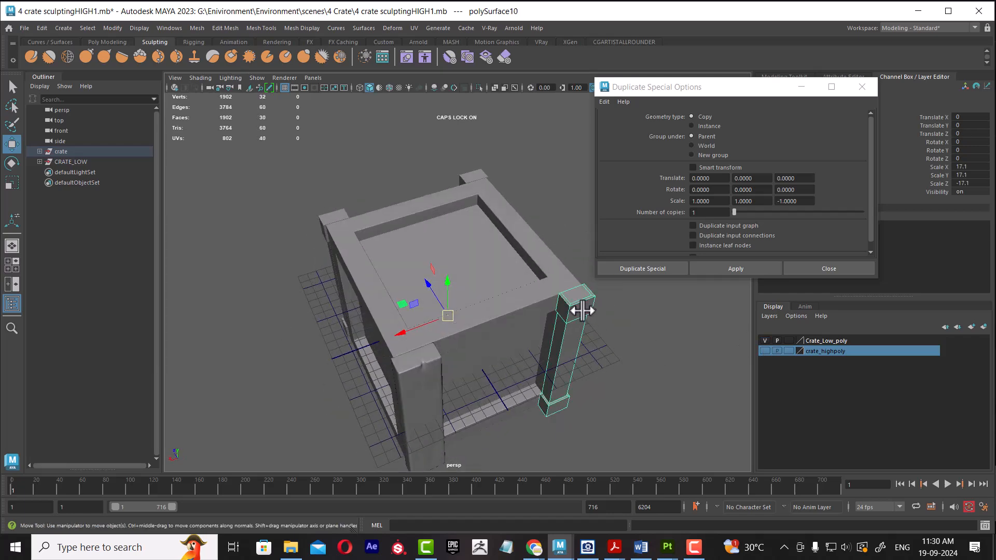
pyautogui.hotkey('ctrl', 'h')
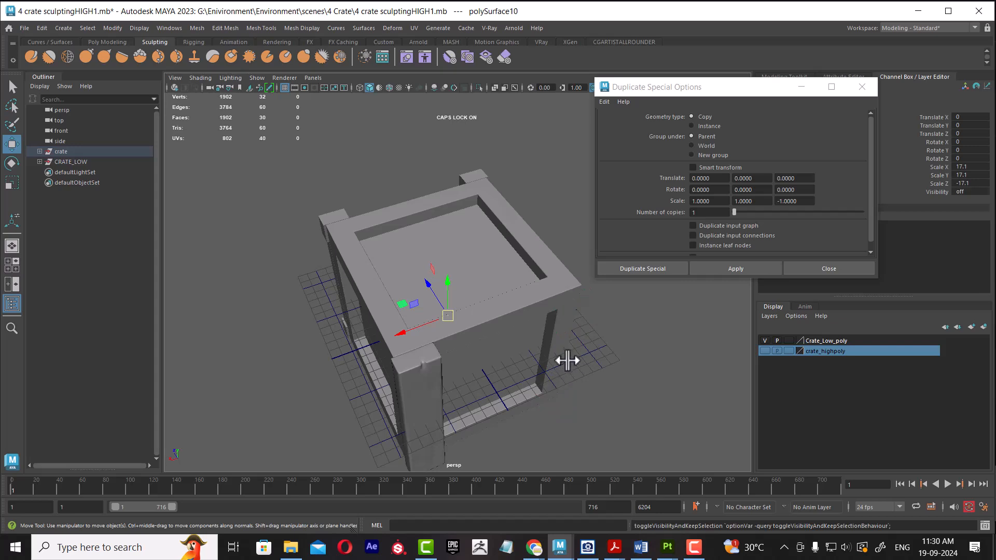
pyautogui.press('h')
pyautogui.click(590, 360)
# Step: Add the simple post on the retopologized post's side to the Crate_Low_poly layer and check it by toggling the layer's visibility
pyautogui.keyDown('alt'); pyautogui.moveTo(471, 307); pyautogui.dragTo(491, 340); pyautogui.keyUp('alt')
pyautogui.click(442, 353)
pyautogui.click(552, 304)
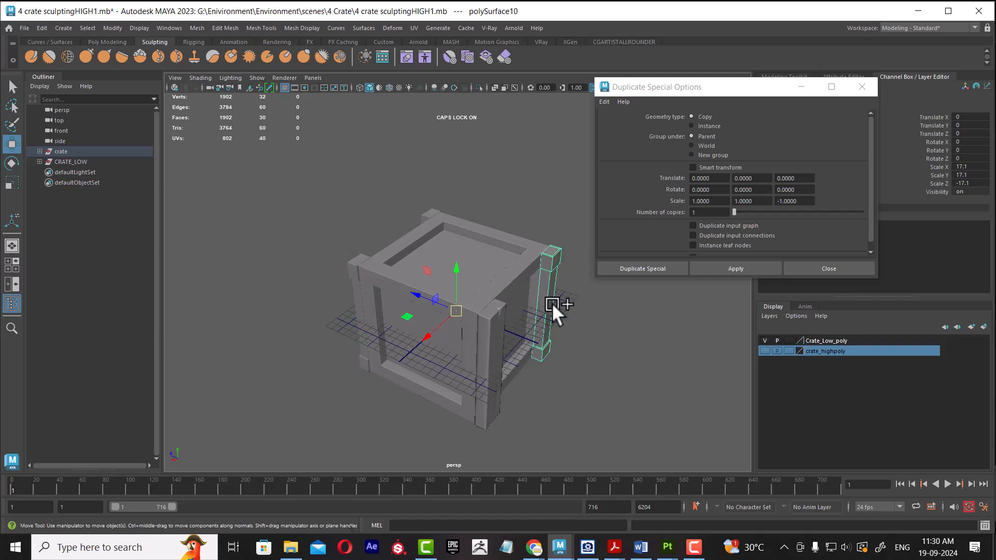
pyautogui.click(847, 340)
pyautogui.rightClick(847, 338)
pyautogui.click(870, 363)
pyautogui.click(594, 336)
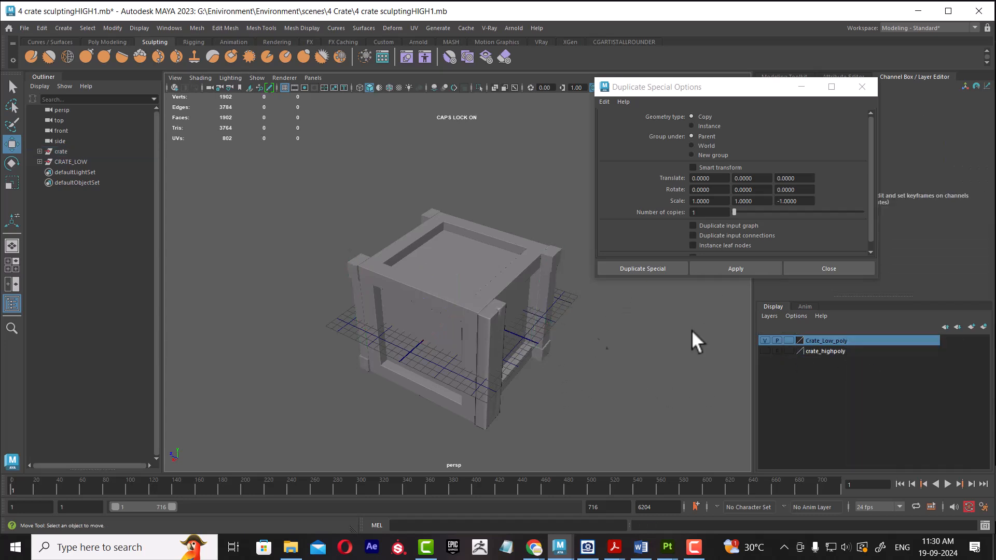
pyautogui.click(765, 340)
pyautogui.click(764, 340)
# Step: Compare the simple post with the retopologized corner post on the same side and delete the simple post
pyautogui.keyDown('alt'); pyautogui.moveTo(482, 357); pyautogui.dragTo(636, 394); pyautogui.keyUp('alt')
pyautogui.click(578, 308)
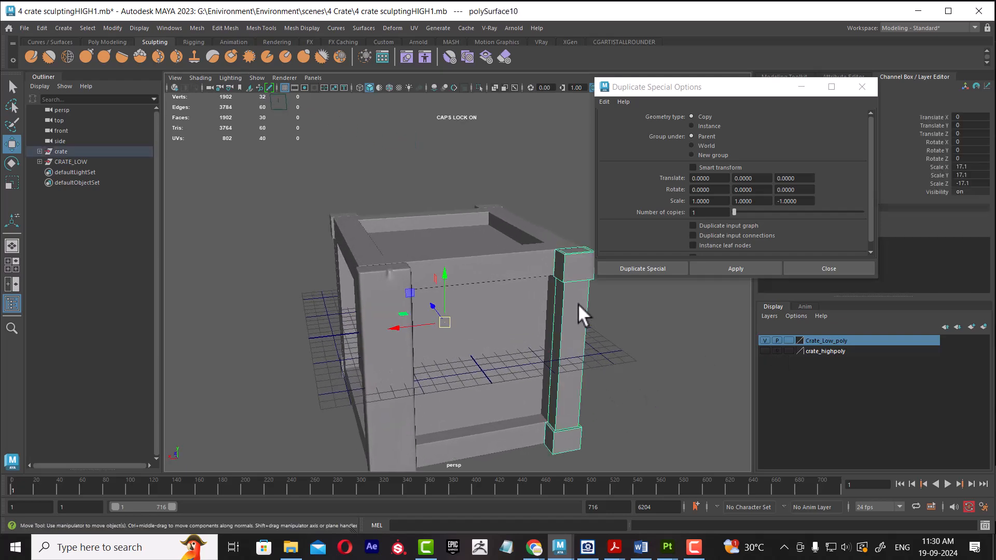
pyautogui.keyDown('alt'); pyautogui.moveTo(571, 329); pyautogui.dragTo(493, 337); pyautogui.keyUp('alt')
pyautogui.keyDown('alt'); pyautogui.moveTo(683, 383); pyautogui.dragTo(404, 403); pyautogui.keyUp('alt')
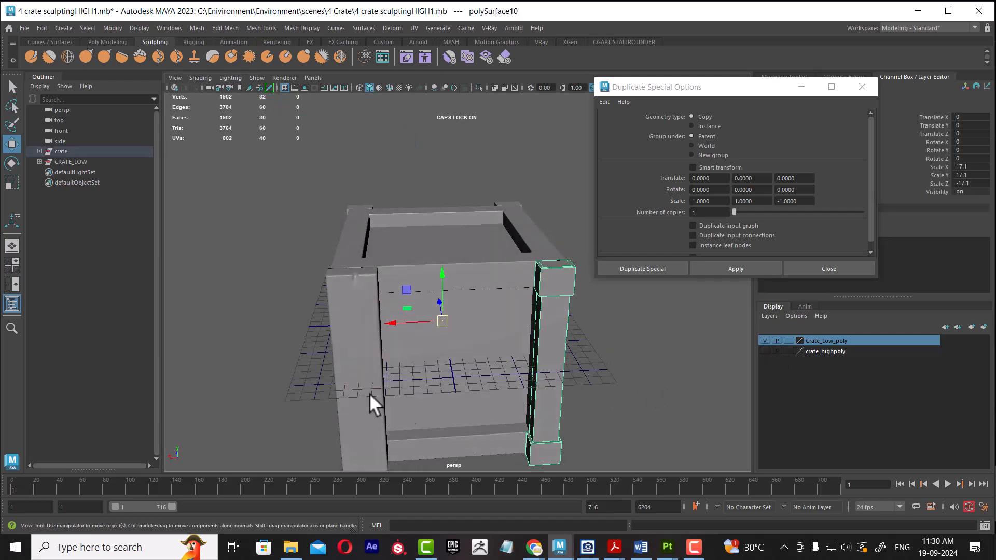
pyautogui.click(348, 342)
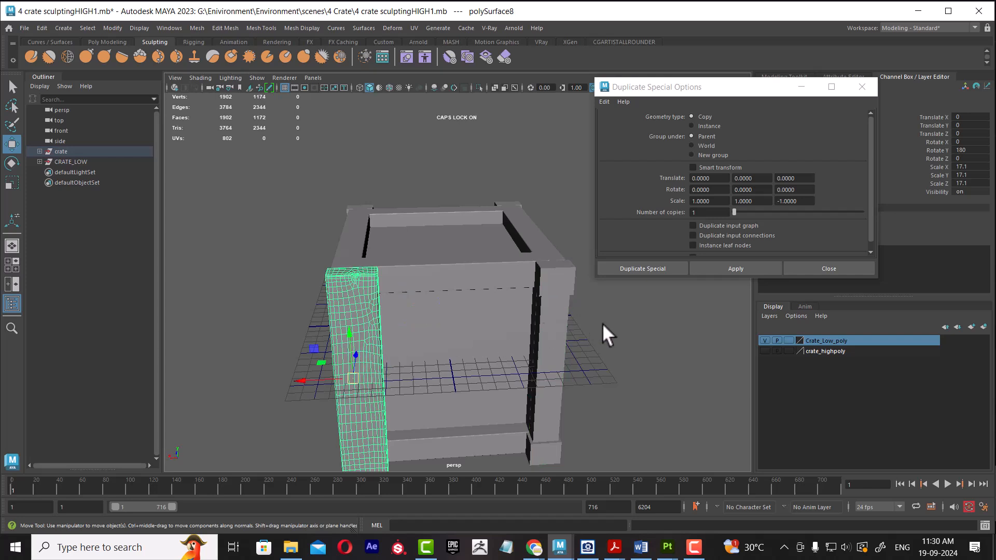
pyautogui.click(550, 320)
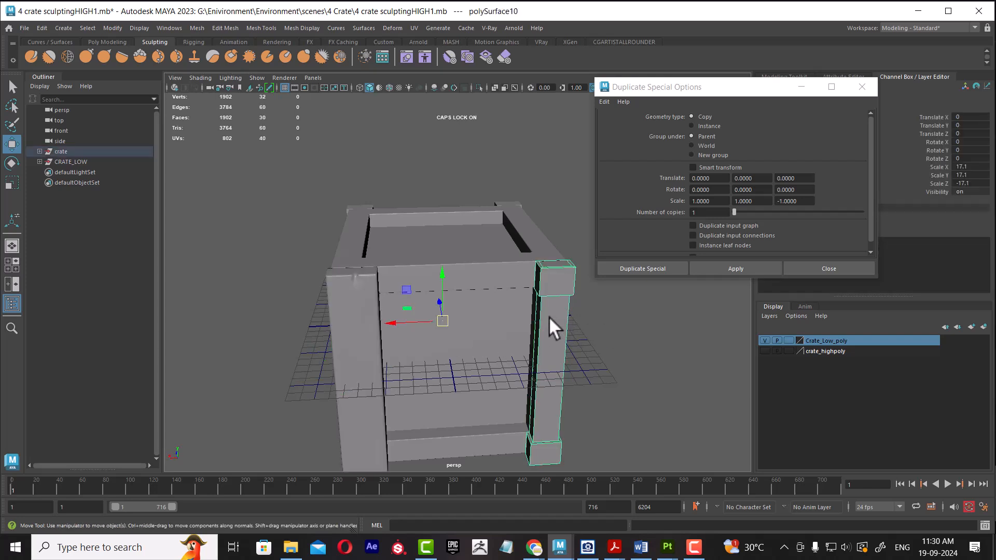
pyautogui.press('Delete')
# Step: Select the retopologized corner post and move its pivot to the grid centre in the top wireframe view
pyautogui.click(365, 328)
pyautogui.keyDown('alt'); pyautogui.moveTo(404, 349); pyautogui.dragTo(526, 388); pyautogui.keyUp('alt')
pyautogui.press('space')
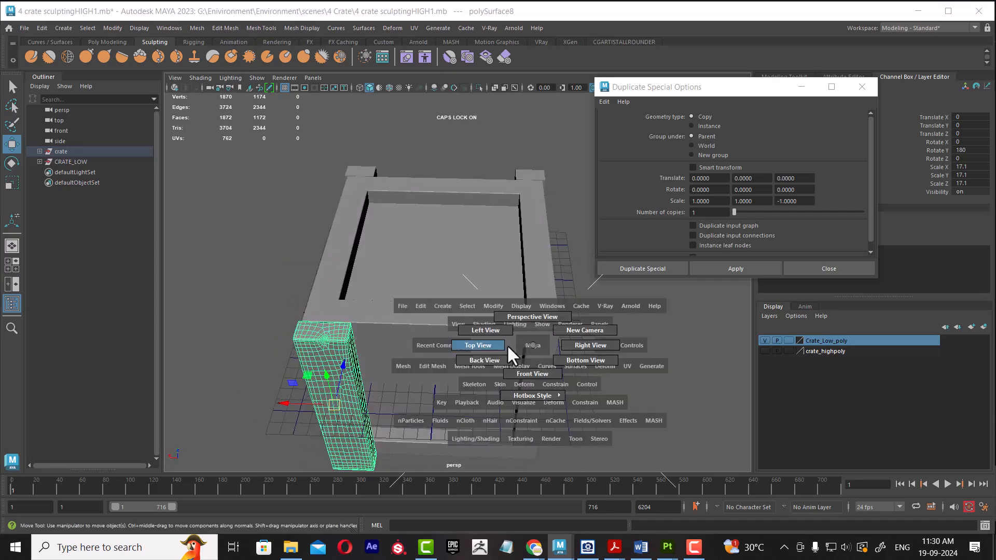
pyautogui.moveTo(524, 344); pyautogui.dragTo(453, 348)
pyautogui.keyDown('alt'); pyautogui.moveTo(341, 279); pyautogui.dragTo(294, 254, button='right'); pyautogui.keyUp('alt')
pyautogui.press('4')
pyautogui.keyDown('alt'); pyautogui.moveTo(471, 306); pyautogui.dragTo(445, 334, button='middle'); pyautogui.keyUp('alt')
pyautogui.keyDown('alt'); pyautogui.moveTo(444, 334); pyautogui.dragTo(470, 349, button='right'); pyautogui.keyUp('alt')
pyautogui.press('d')
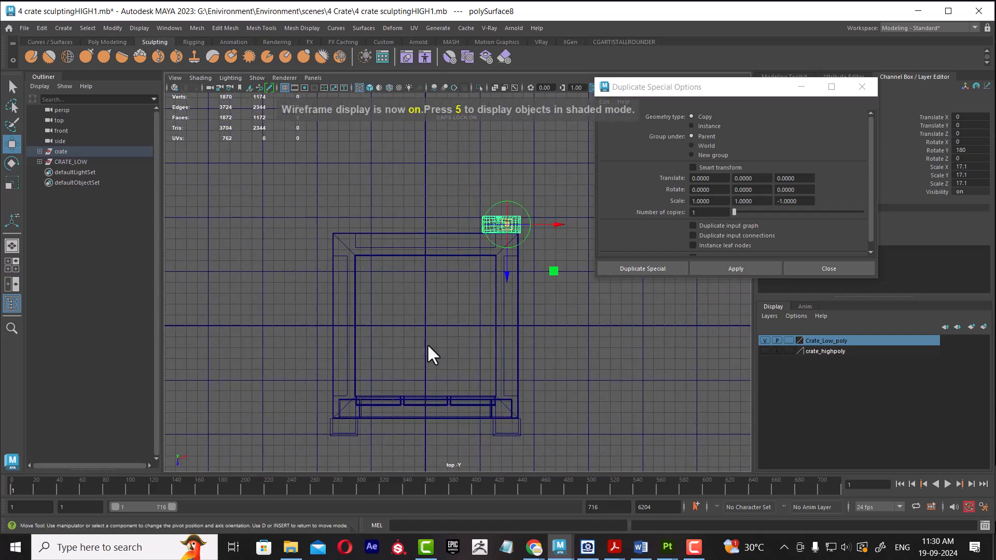
pyautogui.moveTo(432, 325); pyautogui.dragTo(425, 326, button='middle')
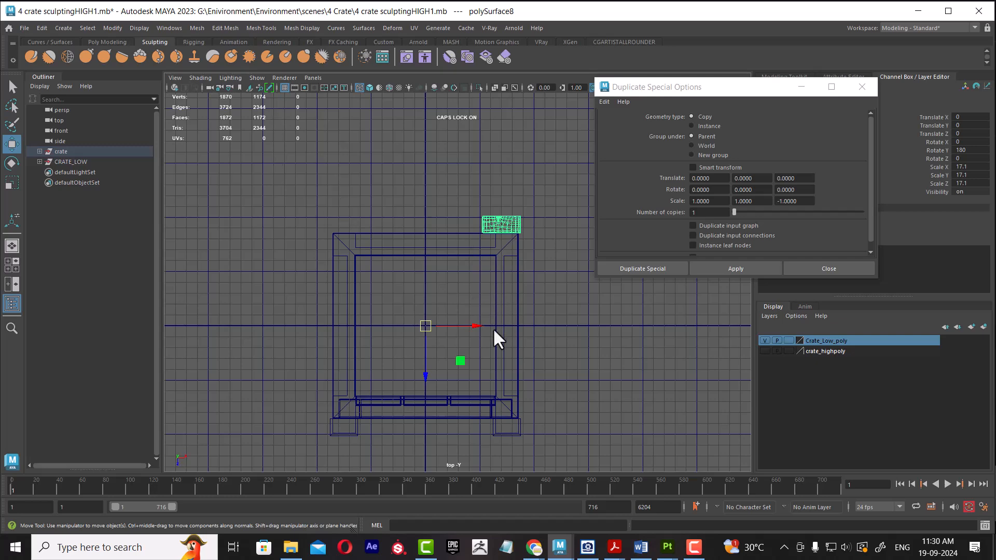
# Step: Reset the Duplicate Special options and try mirroring the retopologized corner post with a Z scale of -1
pyautogui.scroll(2, 474, 342)
pyautogui.press('space')
pyautogui.moveTo(474, 346); pyautogui.dragTo(463, 288)
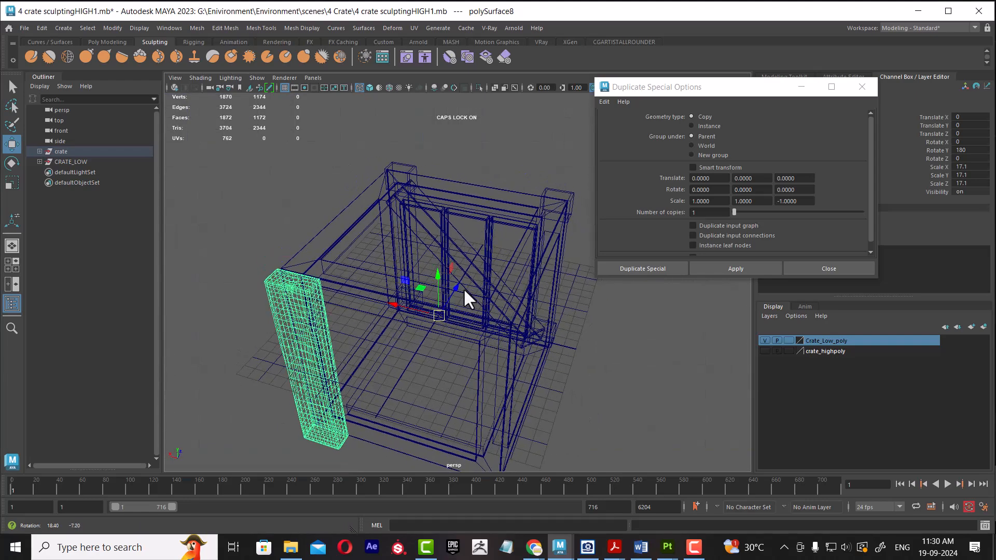
pyautogui.click(604, 102)
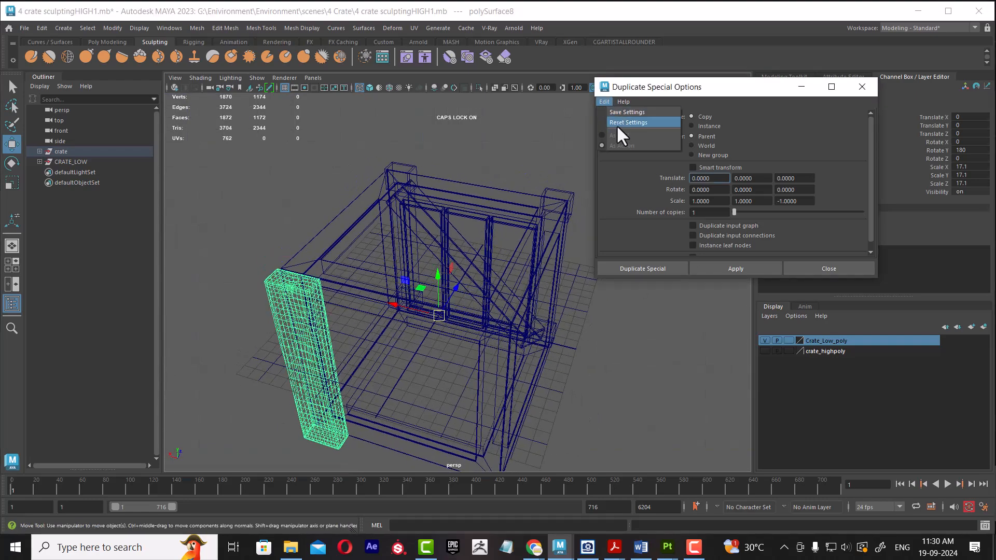
pyautogui.click(616, 125)
pyautogui.click(781, 202)
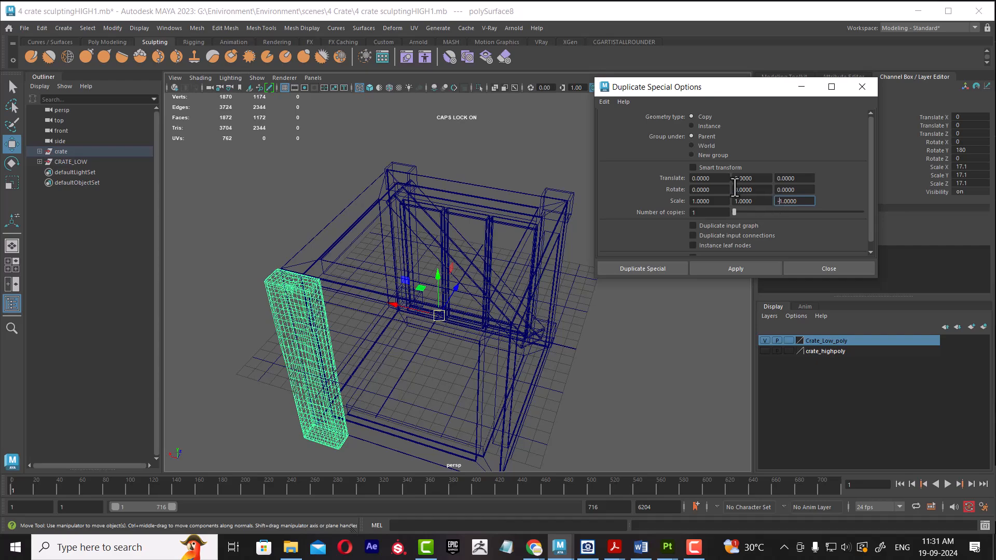
pyautogui.click(730, 266)
pyautogui.keyDown('alt'); pyautogui.moveTo(446, 344); pyautogui.dragTo(542, 356); pyautogui.keyUp('alt')
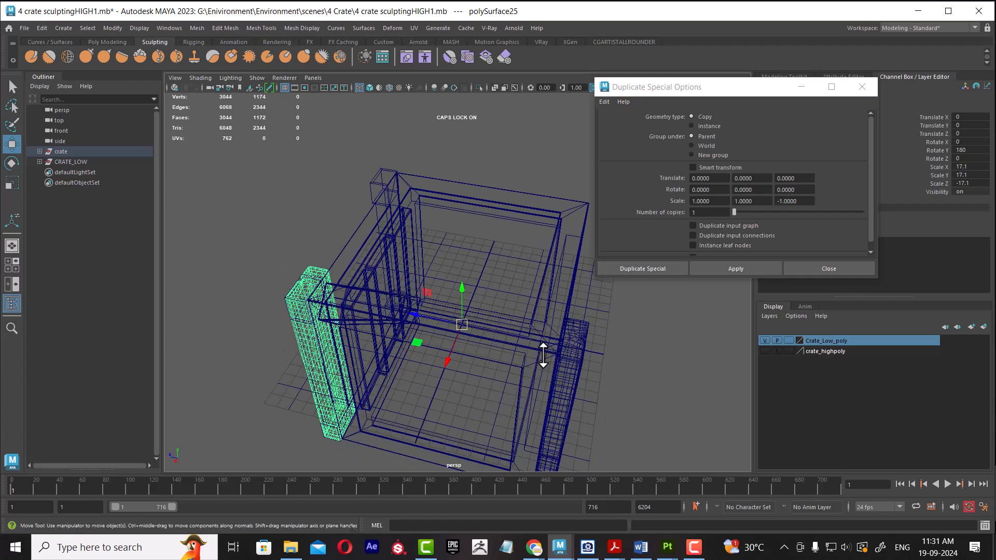
pyautogui.hotkey('ctrl', 'z')
pyautogui.keyDown('alt'); pyautogui.moveTo(633, 329); pyautogui.dragTo(544, 347); pyautogui.keyUp('alt')
# Step: Mirror the retopologized corner post using Duplicate Special with X scale -1 and Z scale 1
pyautogui.click(785, 202)
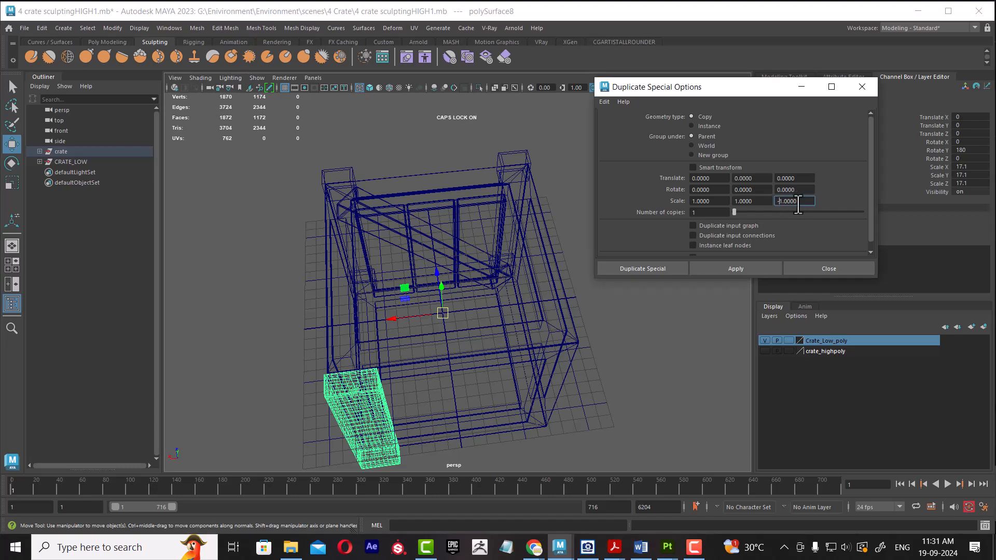
pyautogui.click(694, 201)
pyautogui.click(734, 267)
pyautogui.moveTo(590, 407)
pyautogui.keyDown('alt'); pyautogui.mouseDown()
pyautogui.moveTo(586, 375)
pyautogui.moveTo(602, 382)
pyautogui.mouseUp(); pyautogui.keyUp('alt')
pyautogui.press('5')
pyautogui.moveTo(530, 385)
pyautogui.keyDown('alt'); pyautogui.mouseDown()
pyautogui.moveTo(502, 351)
pyautogui.moveTo(530, 386)
pyautogui.moveTo(498, 349)
pyautogui.moveTo(456, 338)
pyautogui.moveTo(568, 327)
pyautogui.moveTo(560, 318)
pyautogui.moveTo(385, 324)
pyautogui.mouseUp(); pyautogui.keyUp('alt')
# Step: Select all visible crate parts and add them to the Crate_Low_poly layer
pyautogui.moveTo(287, 187); pyautogui.dragTo(579, 414)
pyautogui.keyDown('alt'); pyautogui.moveTo(421, 348); pyautogui.dragTo(531, 371); pyautogui.keyUp('alt')
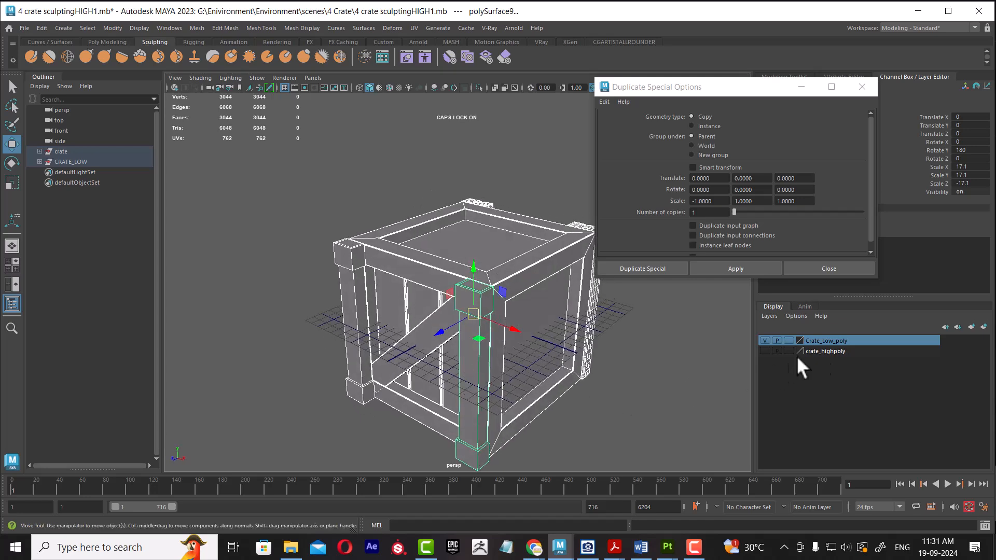
pyautogui.rightClick(820, 339)
pyautogui.click(839, 363)
# Step: Hide the Crate_Low_poly layer, show the crate_highpoly layer and inspect the high-poly crate from several angles
pyautogui.click(766, 341)
pyautogui.click(766, 341)
pyautogui.click(767, 341)
pyautogui.click(765, 351)
pyautogui.keyDown('alt'); pyautogui.moveTo(549, 405); pyautogui.dragTo(472, 324, button='right'); pyautogui.keyUp('alt')
pyautogui.keyDown('alt'); pyautogui.moveTo(473, 324); pyautogui.dragTo(375, 312, button='middle'); pyautogui.keyUp('alt')
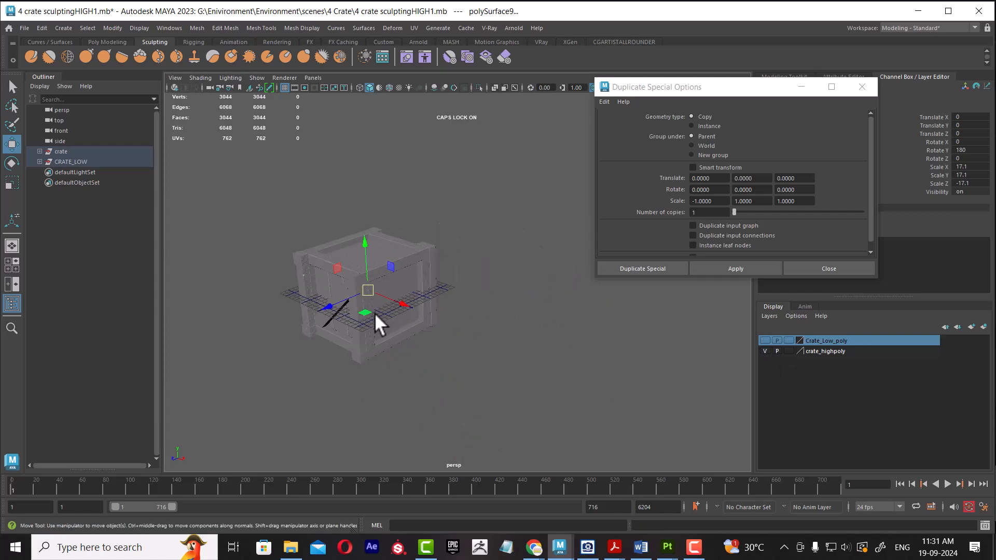
pyautogui.keyDown('alt'); pyautogui.moveTo(374, 312); pyautogui.dragTo(338, 319); pyautogui.keyUp('alt')
pyautogui.keyDown('alt'); pyautogui.moveTo(337, 318); pyautogui.dragTo(415, 303, button='right'); pyautogui.keyUp('alt')
pyautogui.keyDown('alt'); pyautogui.moveTo(415, 303); pyautogui.dragTo(520, 336); pyautogui.keyUp('alt')
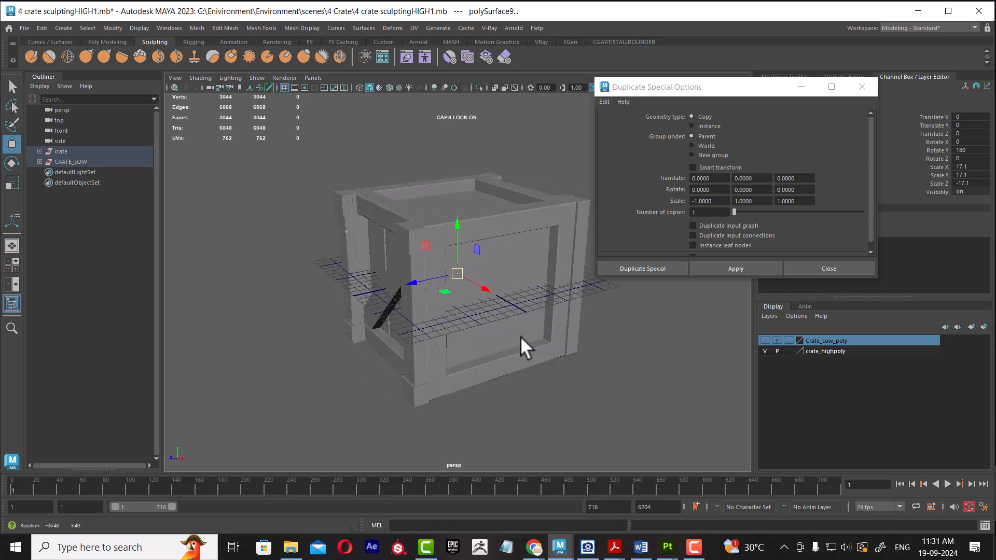
# Step: Close the Duplicate Special options and save the scene under the new name "4 crate sculptingHIGH1_LOW.mb"
pyautogui.click(837, 265)
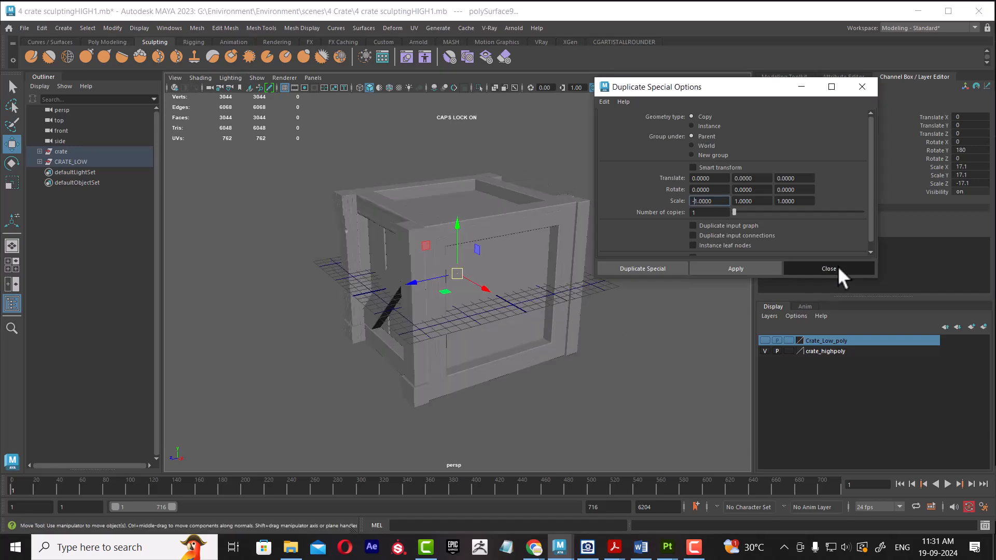
pyautogui.click(24, 28)
pyautogui.click(66, 83)
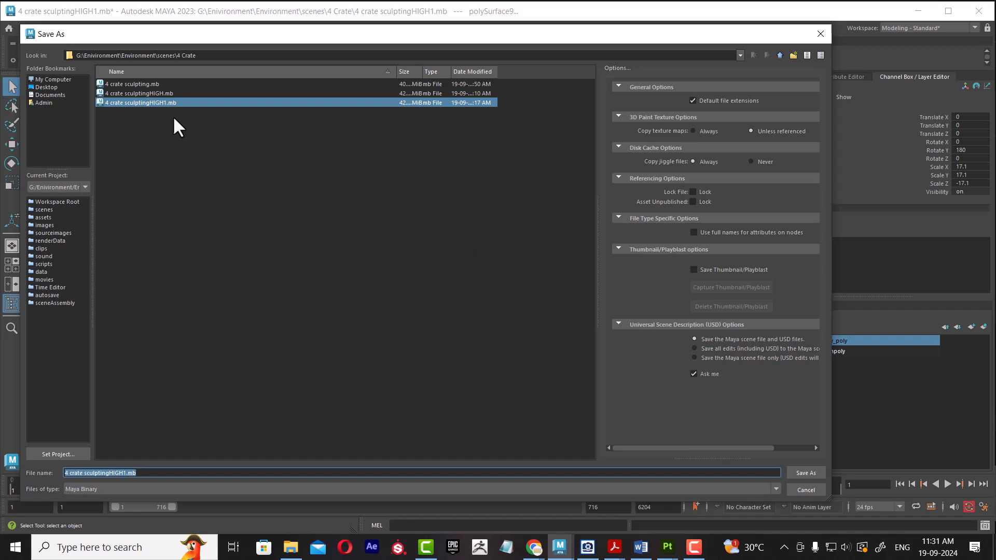
pyautogui.click(126, 473)
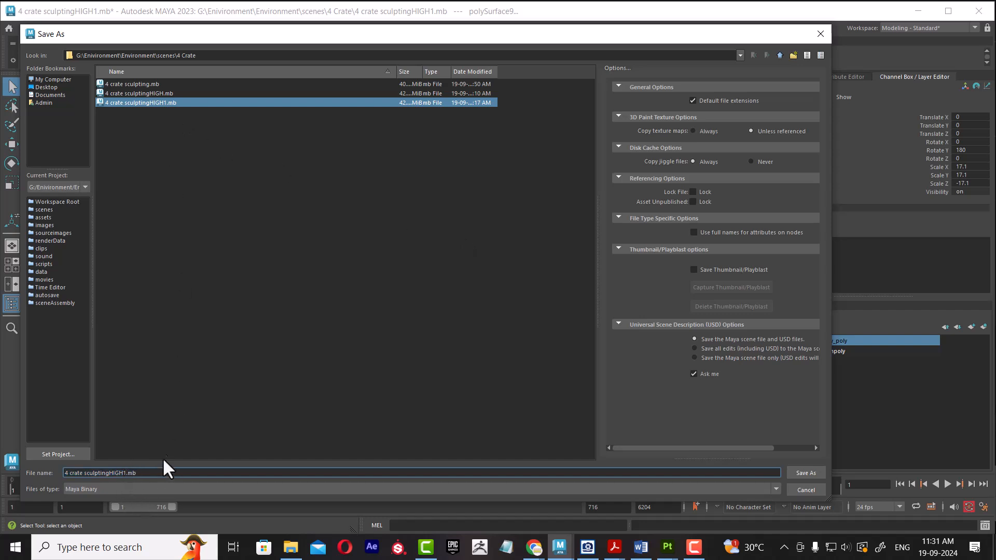
pyautogui.write('_')
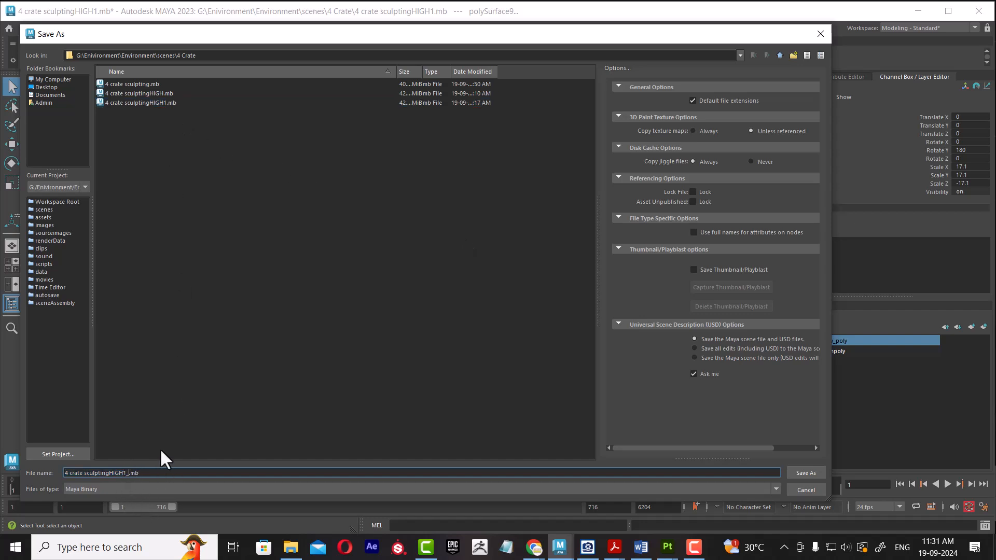
pyautogui.write('LOW')
pyautogui.press('Return')
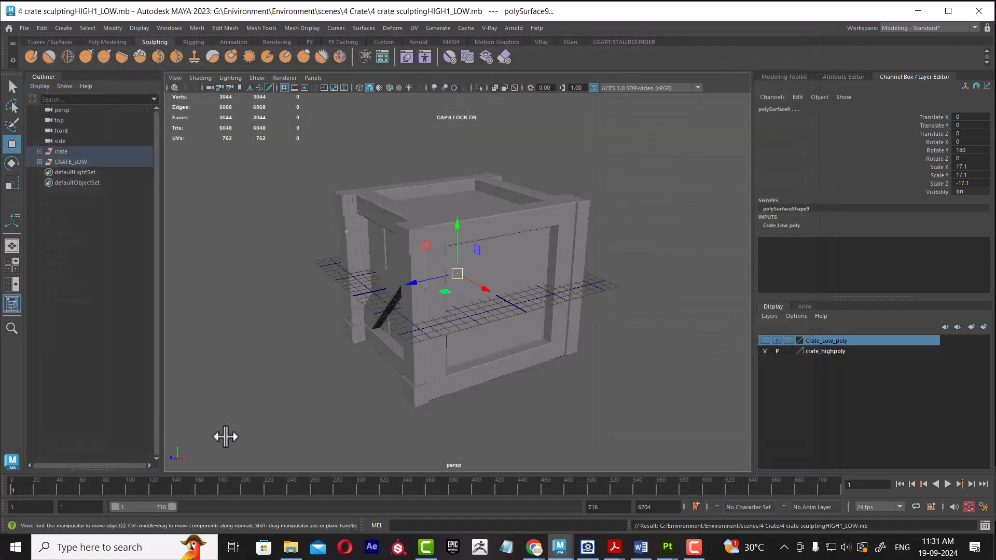